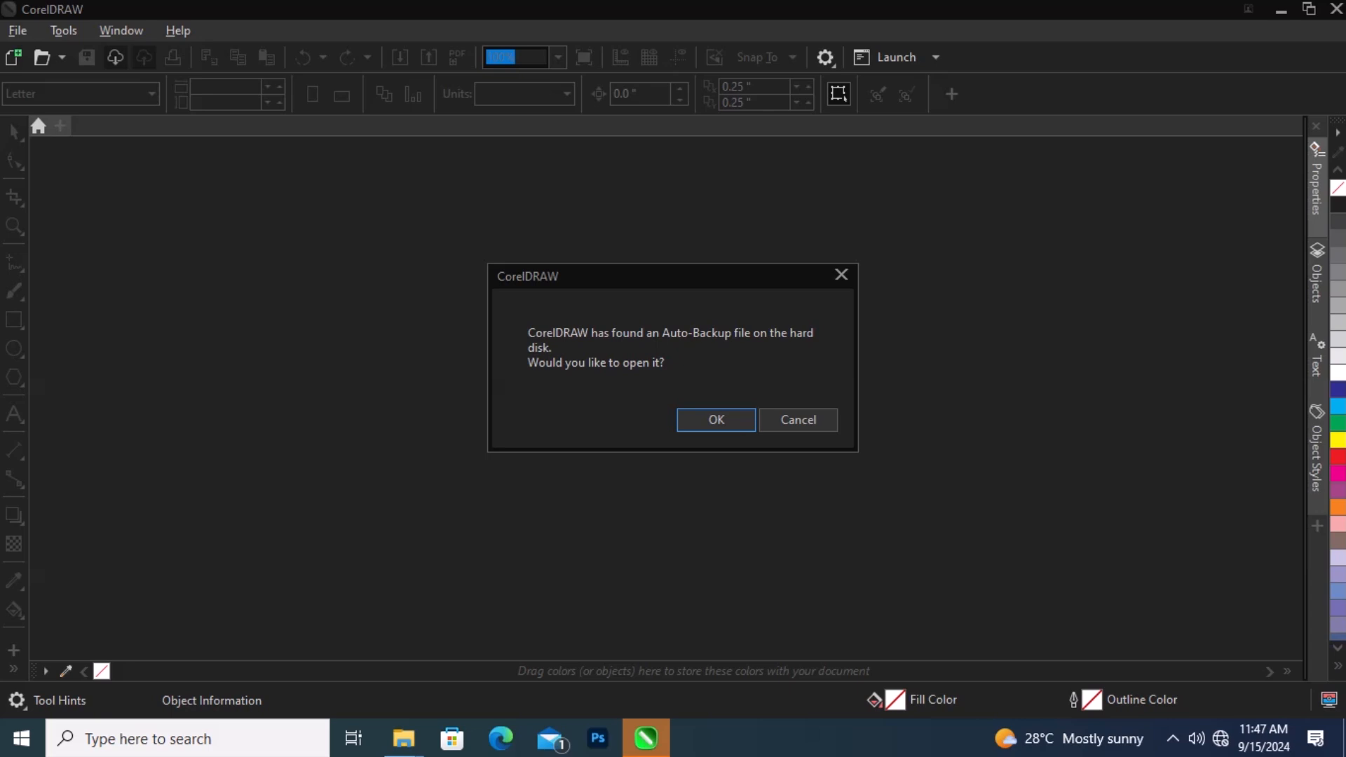
Step: Dismiss the Auto-Backup prompt and start a new document from the Welcome Screen
left_click(799, 420)
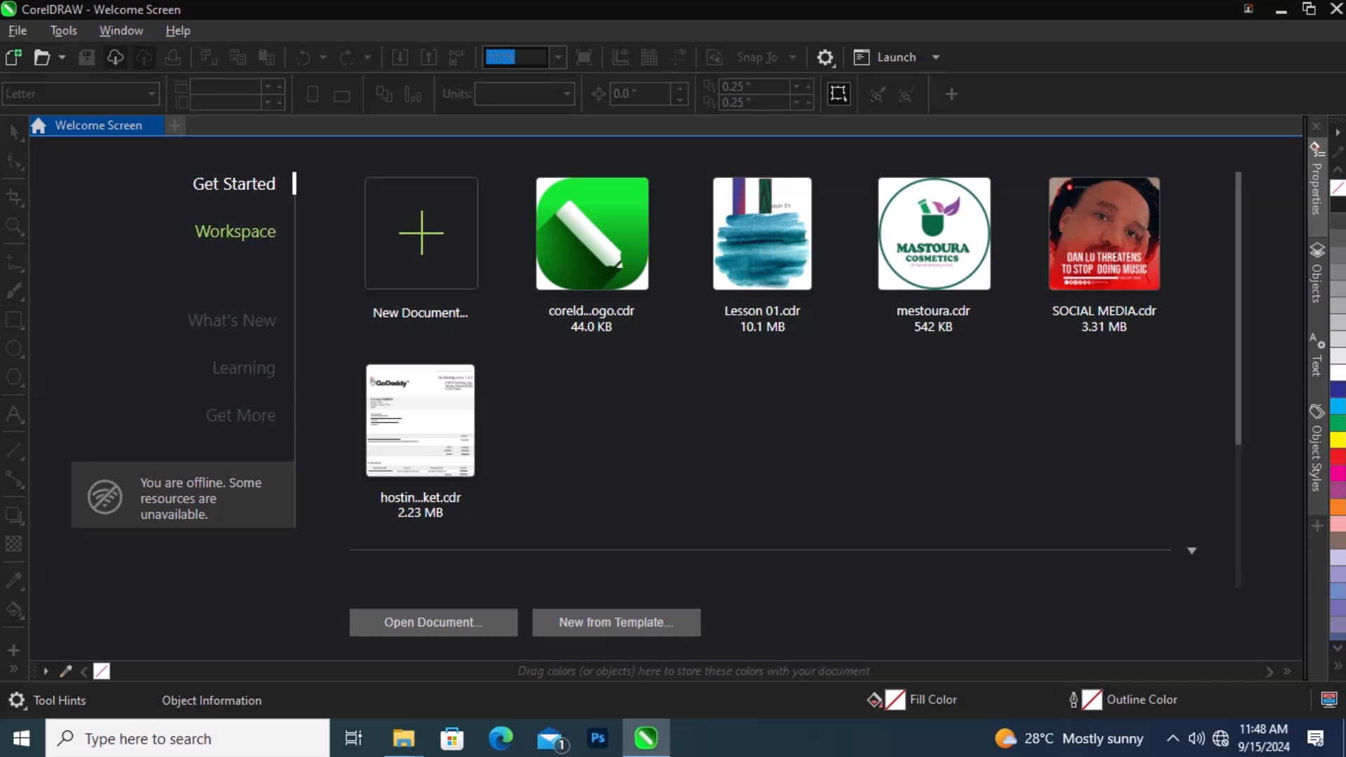
scroll(796, 379, "down", 3)
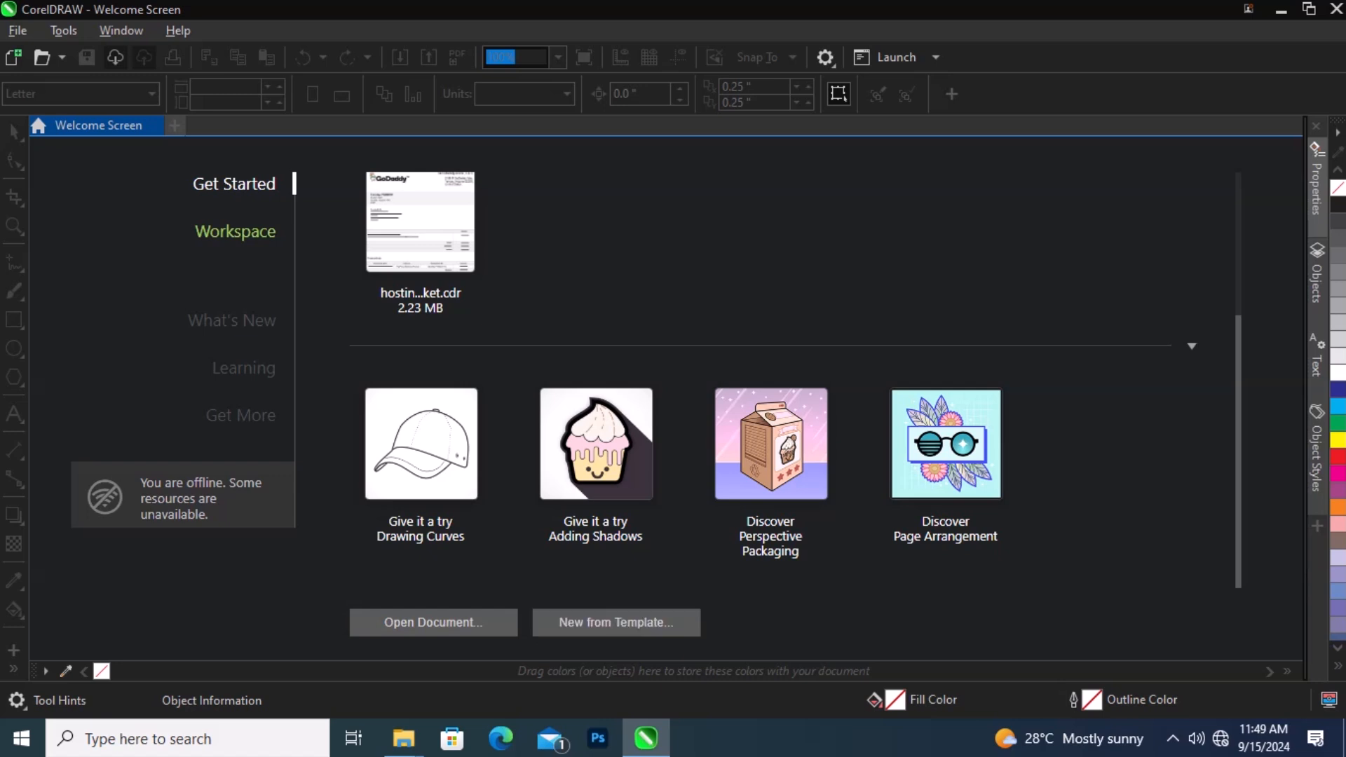
scroll(795, 379, "up", 1)
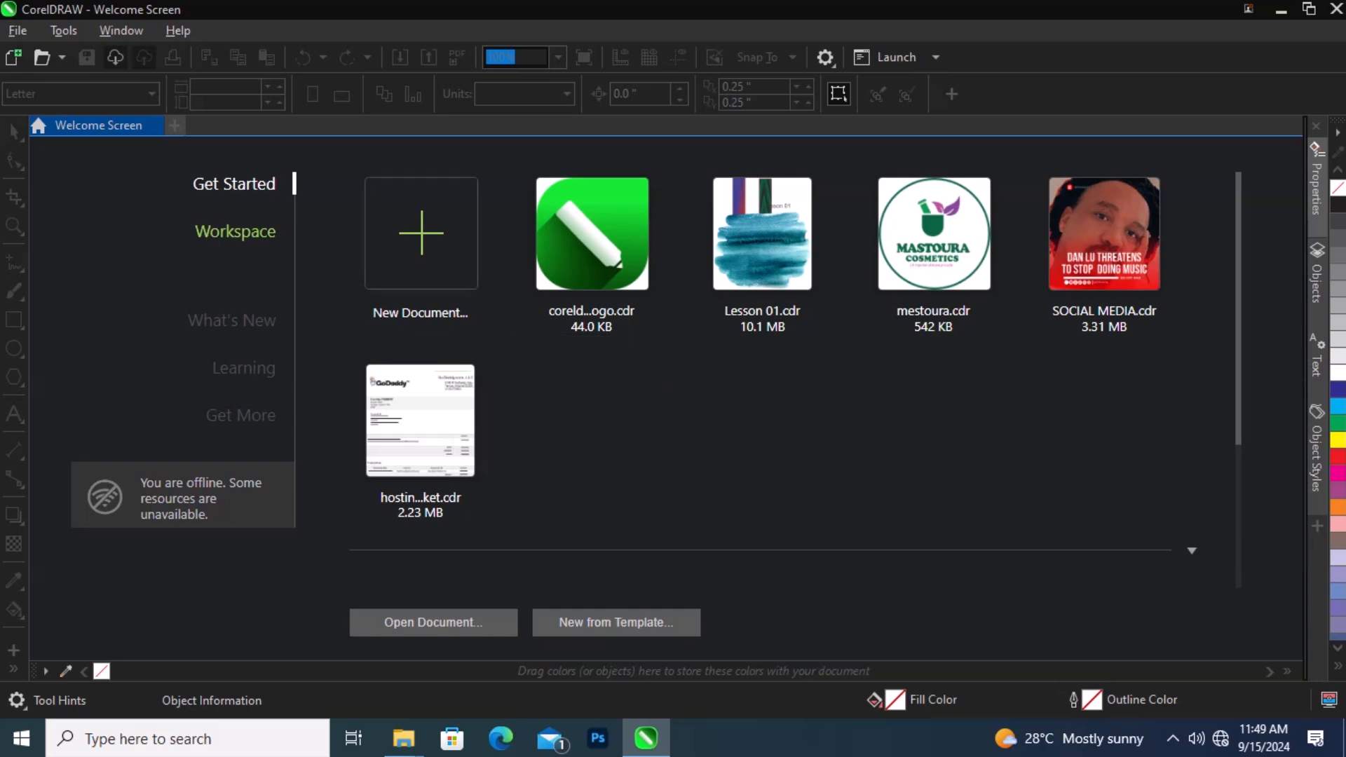
left_click(429, 247)
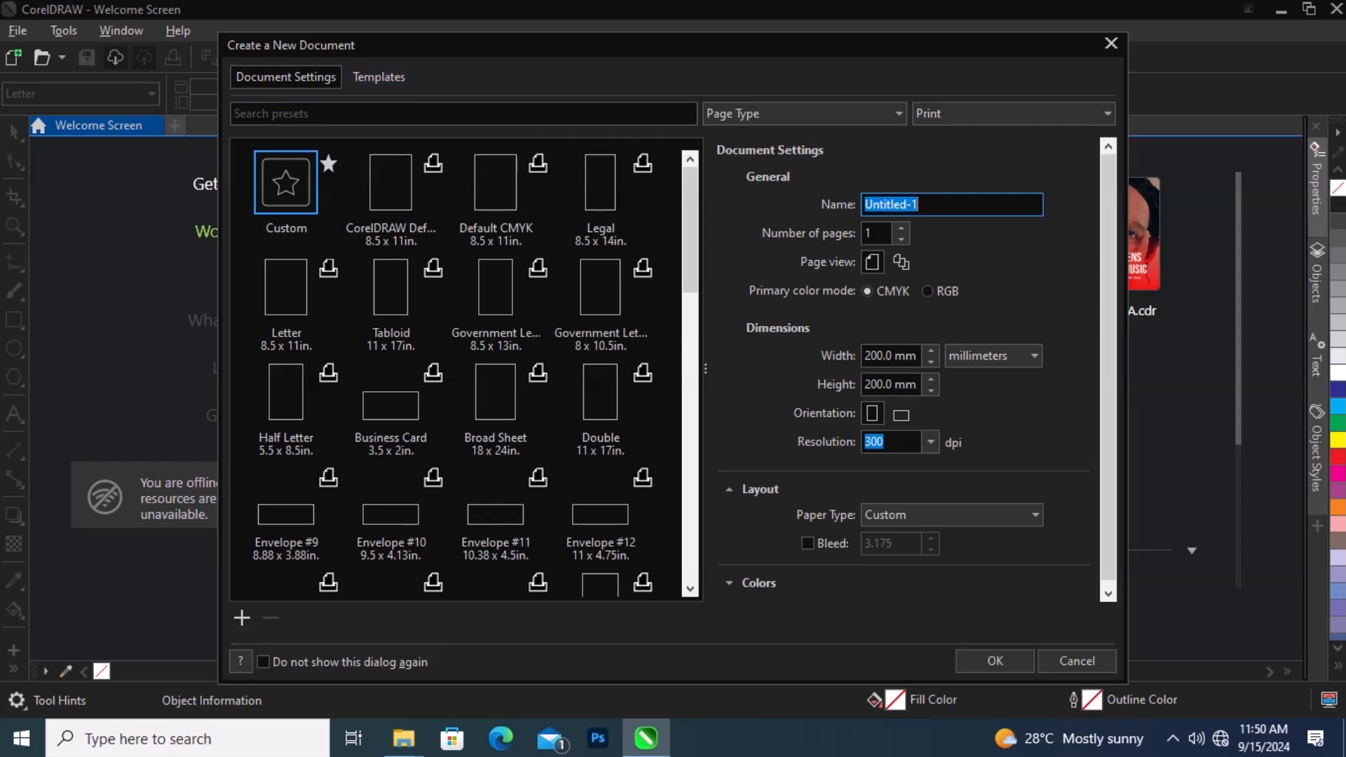
Step: Browse the available document templates, then return to the document settings
left_click(379, 77)
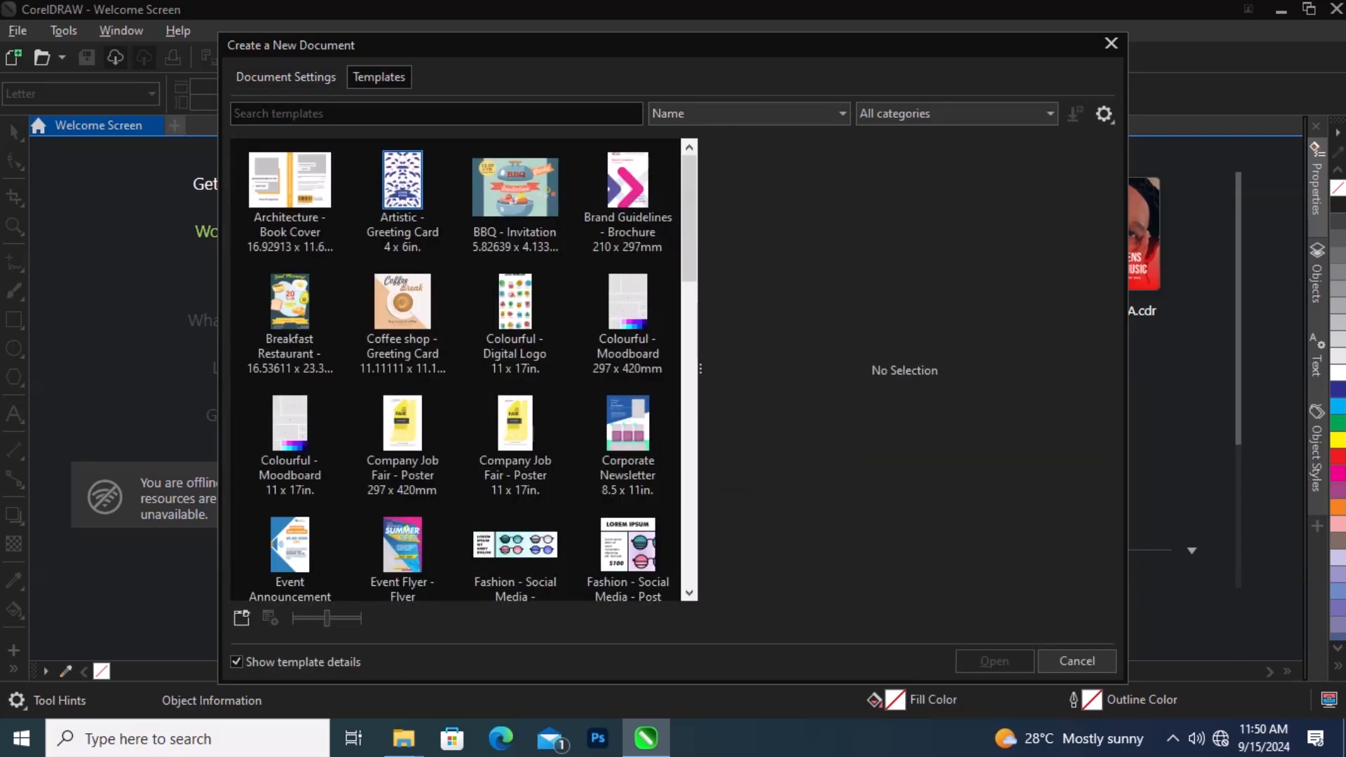
scroll(515, 337, "down", 2)
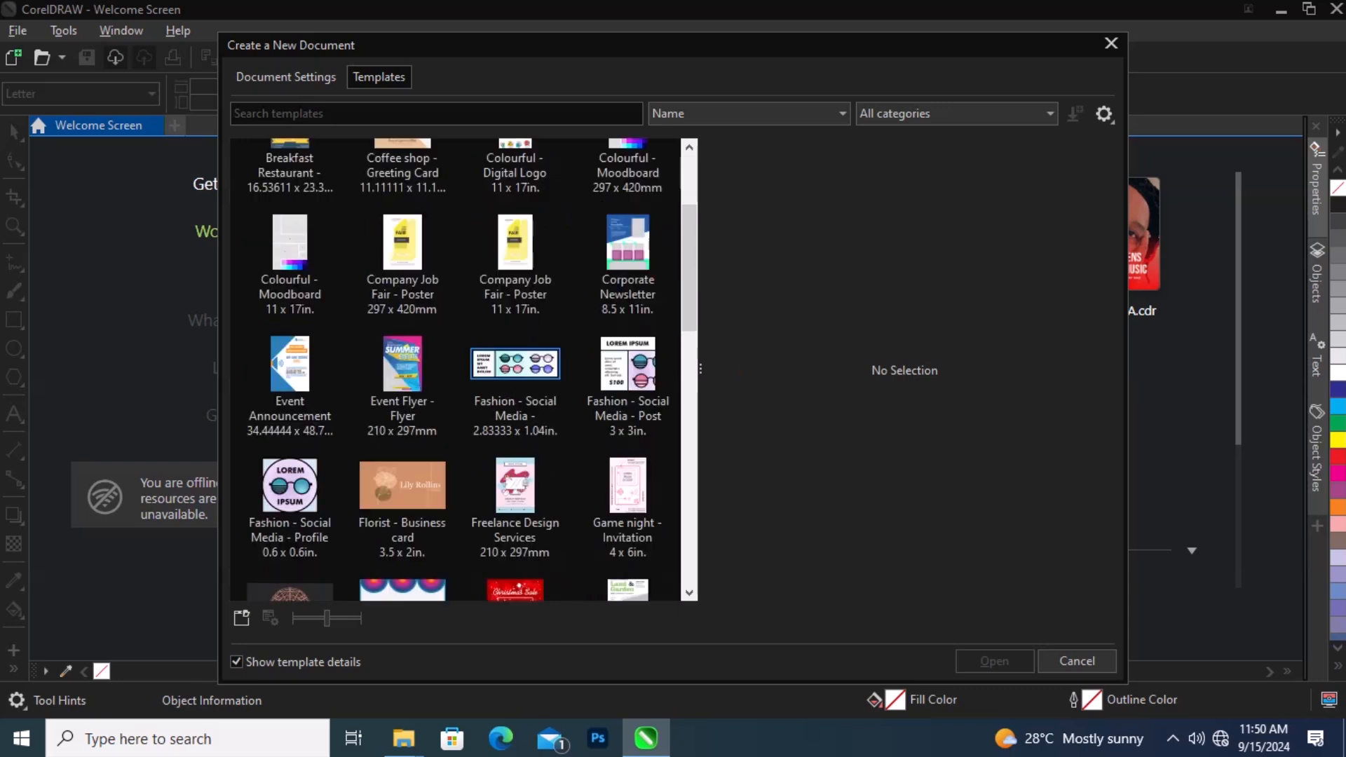
scroll(515, 363, "down", 3)
scroll(456, 365, "up", 5)
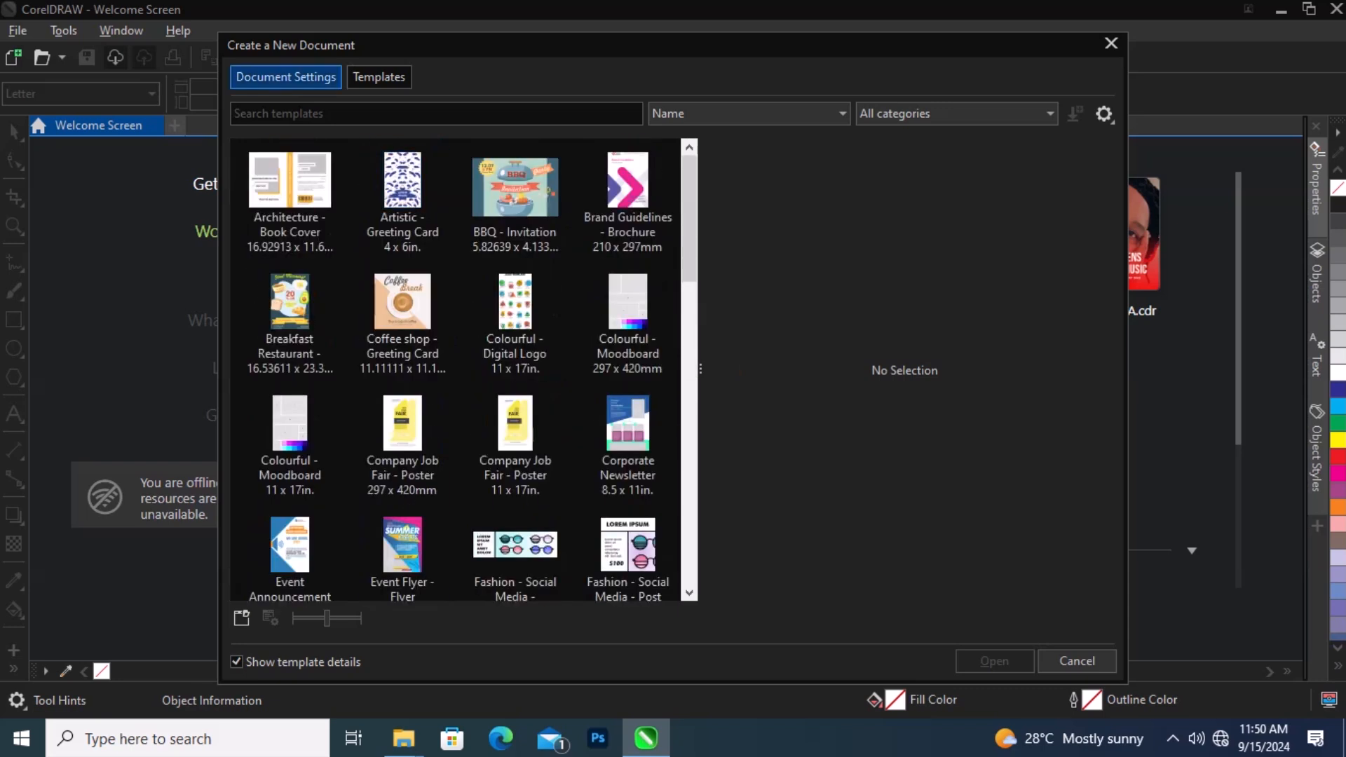
scroll(403, 301, "down", 12)
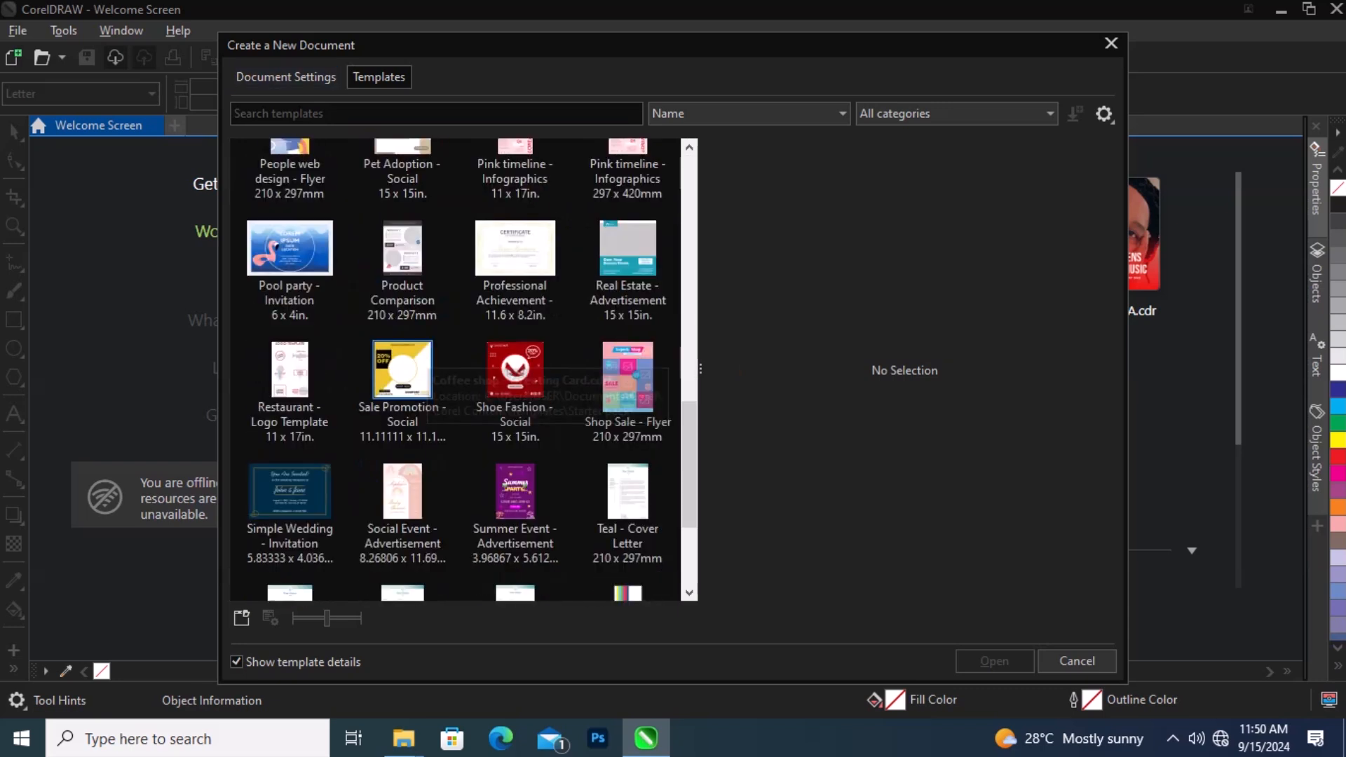
scroll(515, 398, "up", 6)
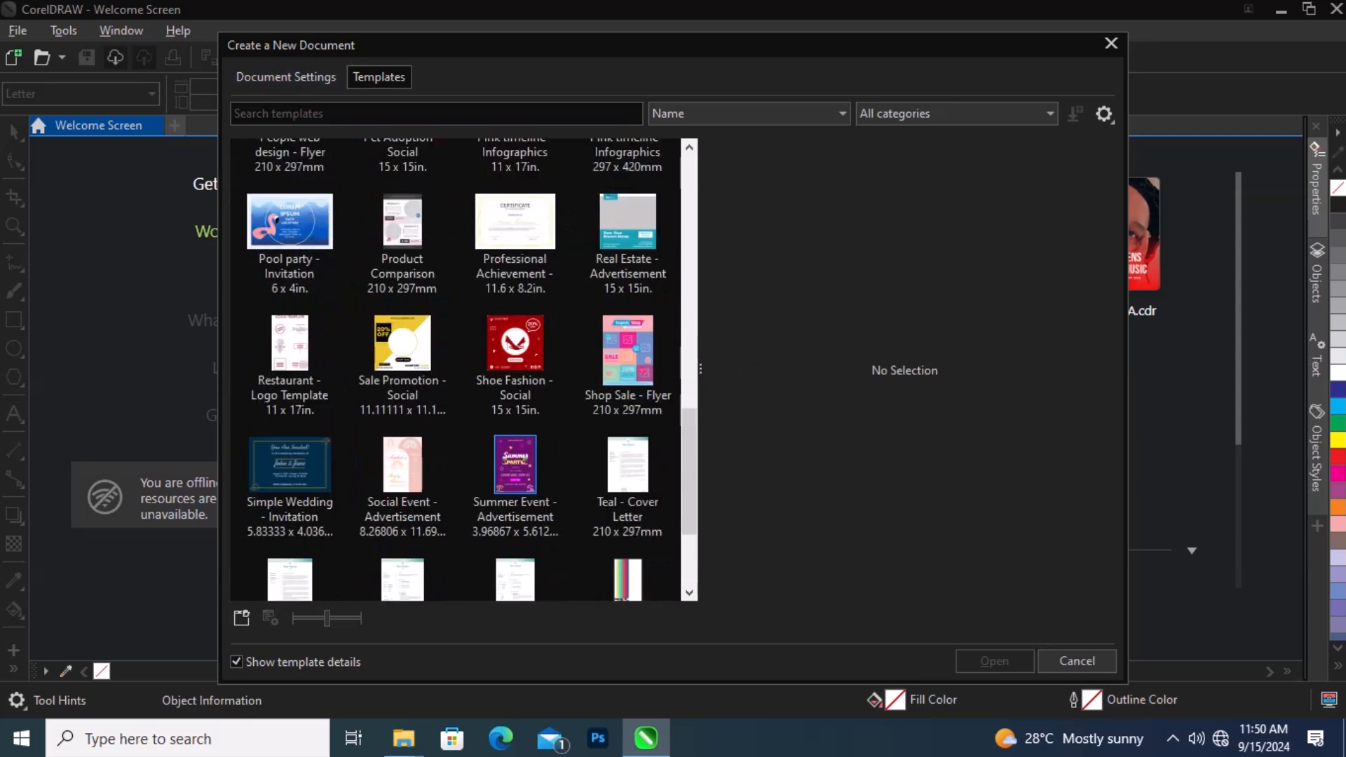
scroll(515, 414, "up", 5)
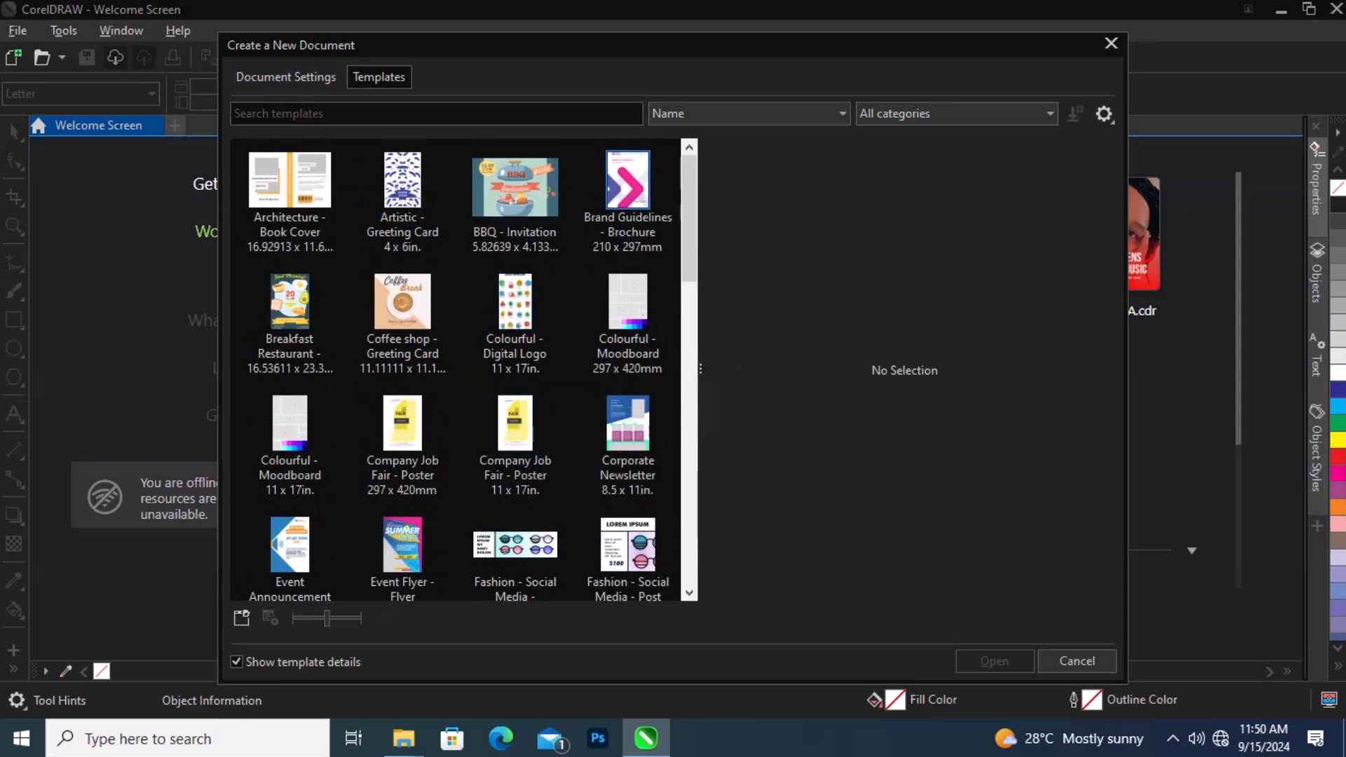
scroll(402, 295, "down", 12)
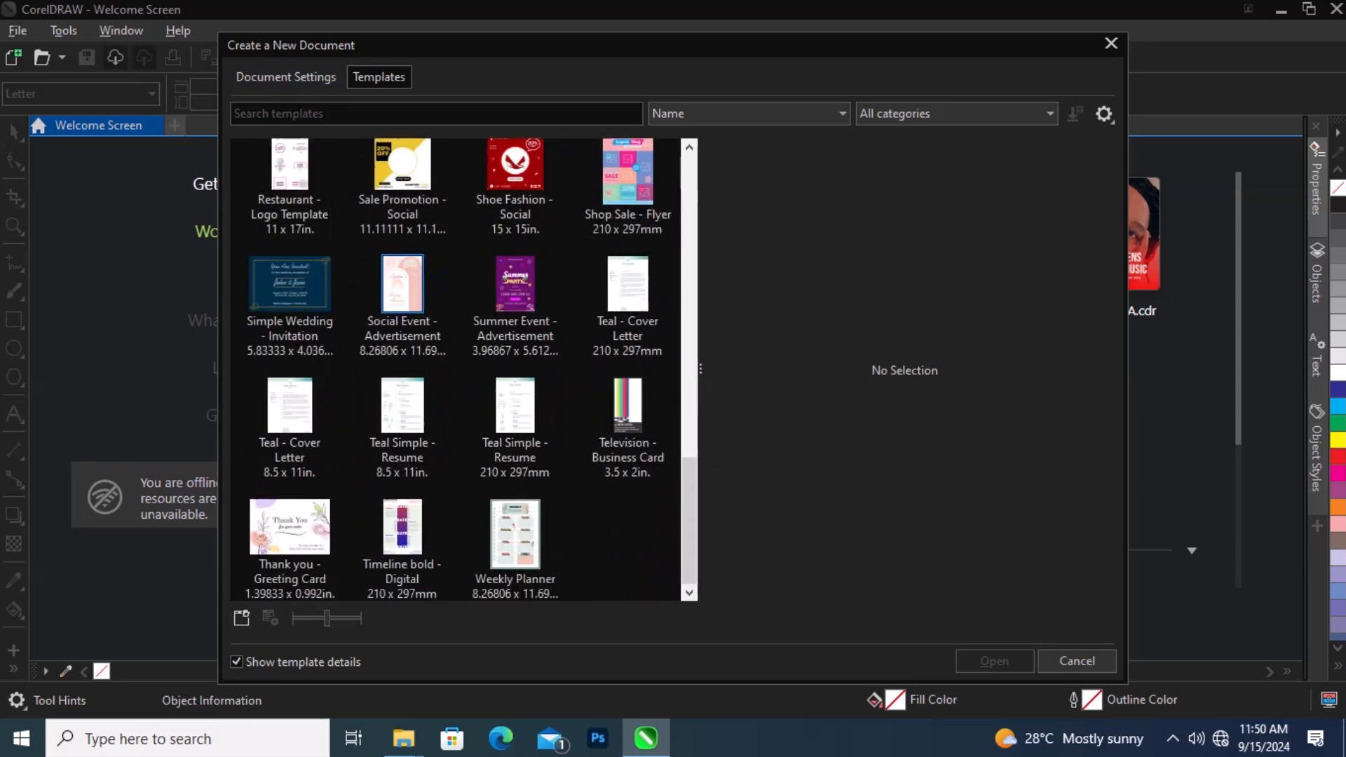
scroll(455, 369, "up", 6)
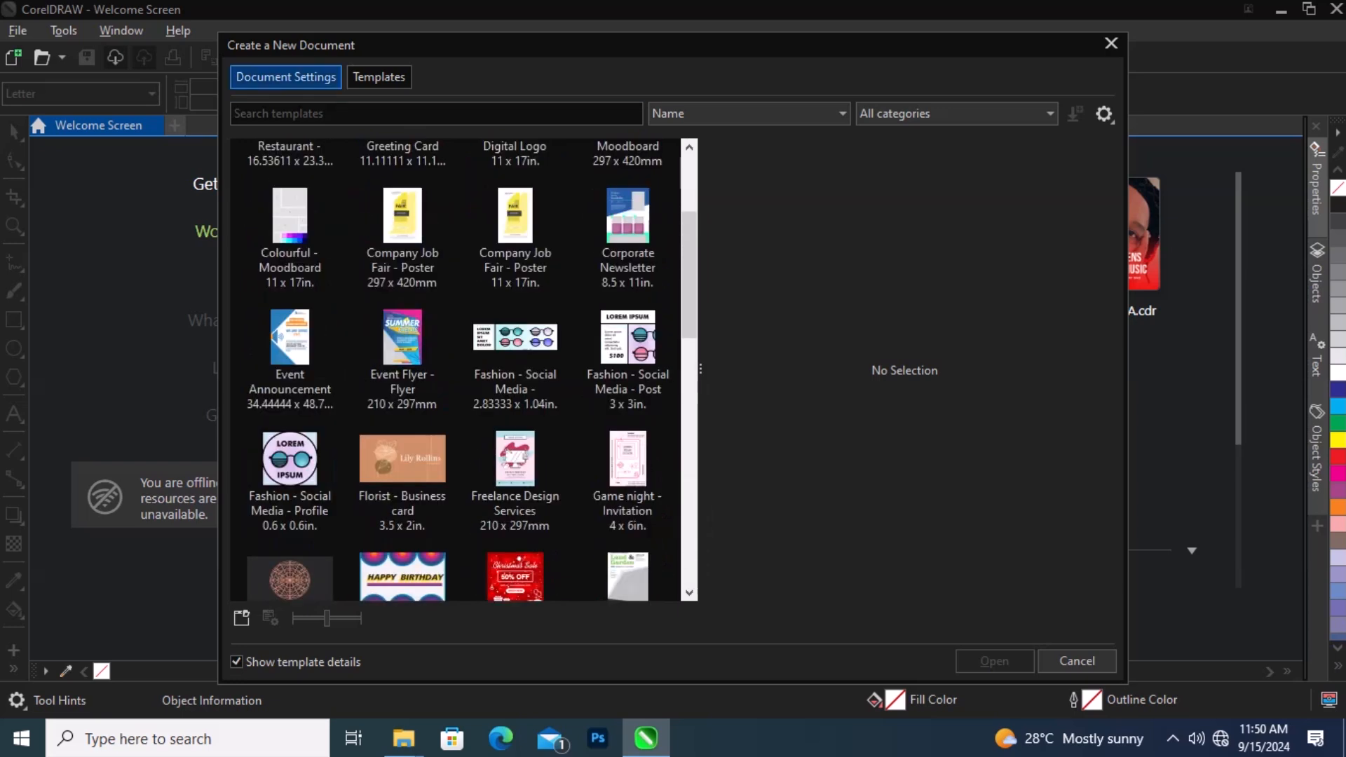
left_click(286, 77)
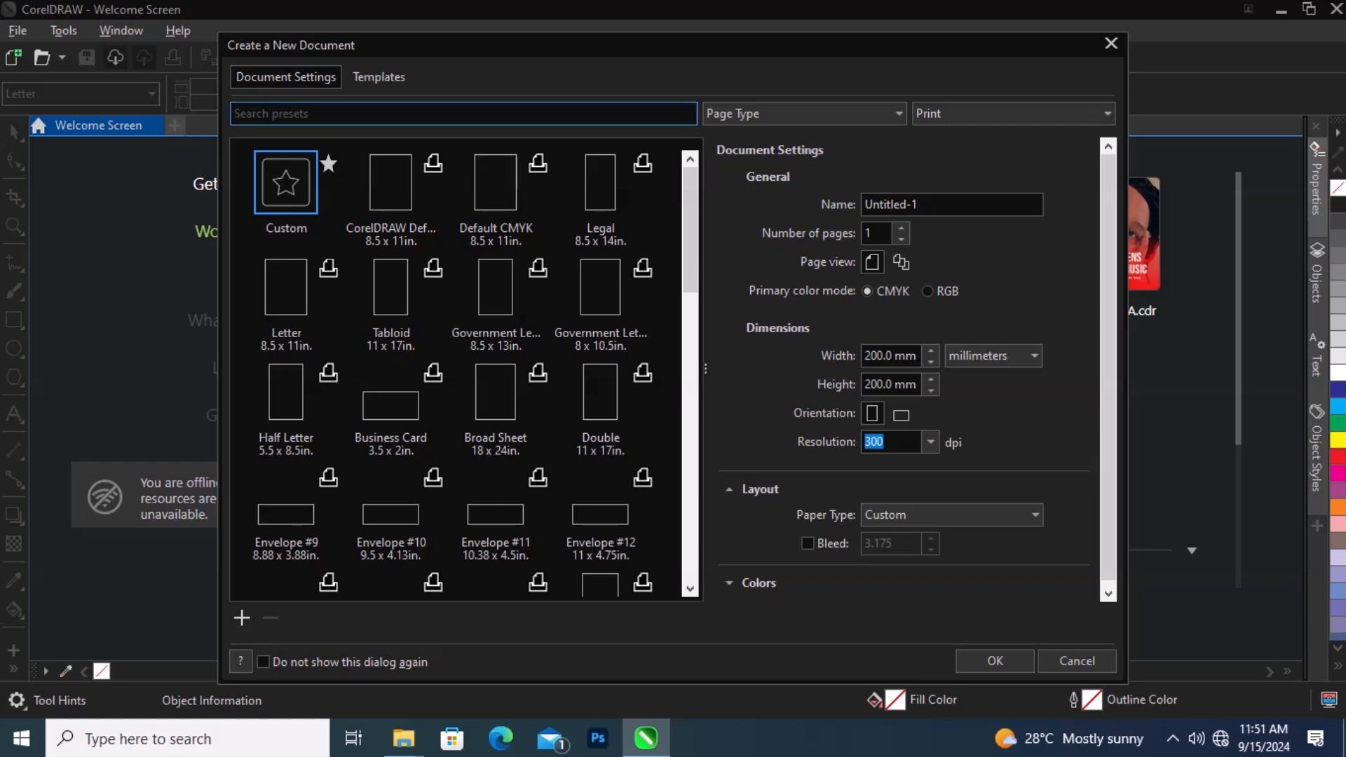
Step: Try out several page presets, including Double, Half Letter and the Envelope sizes
scroll(462, 372, "down", 1)
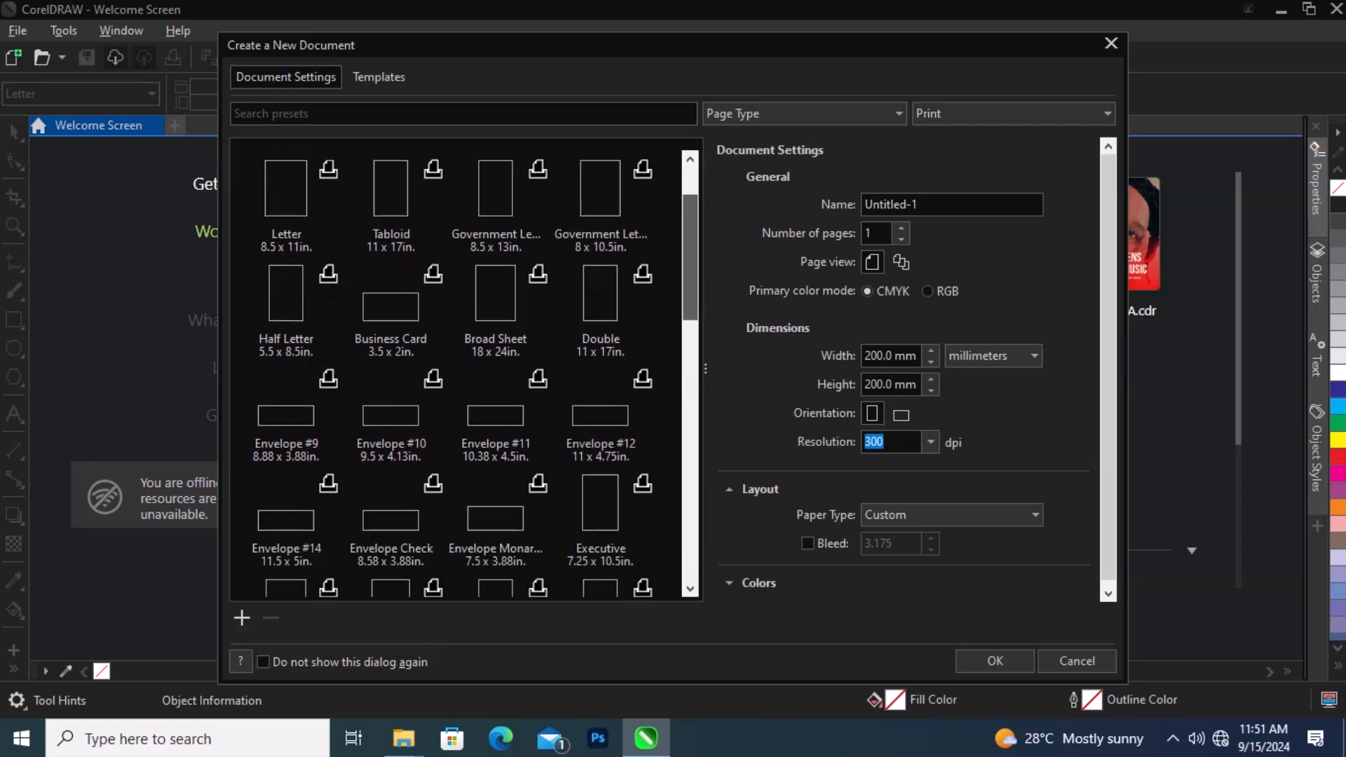
scroll(463, 371, "up", 1)
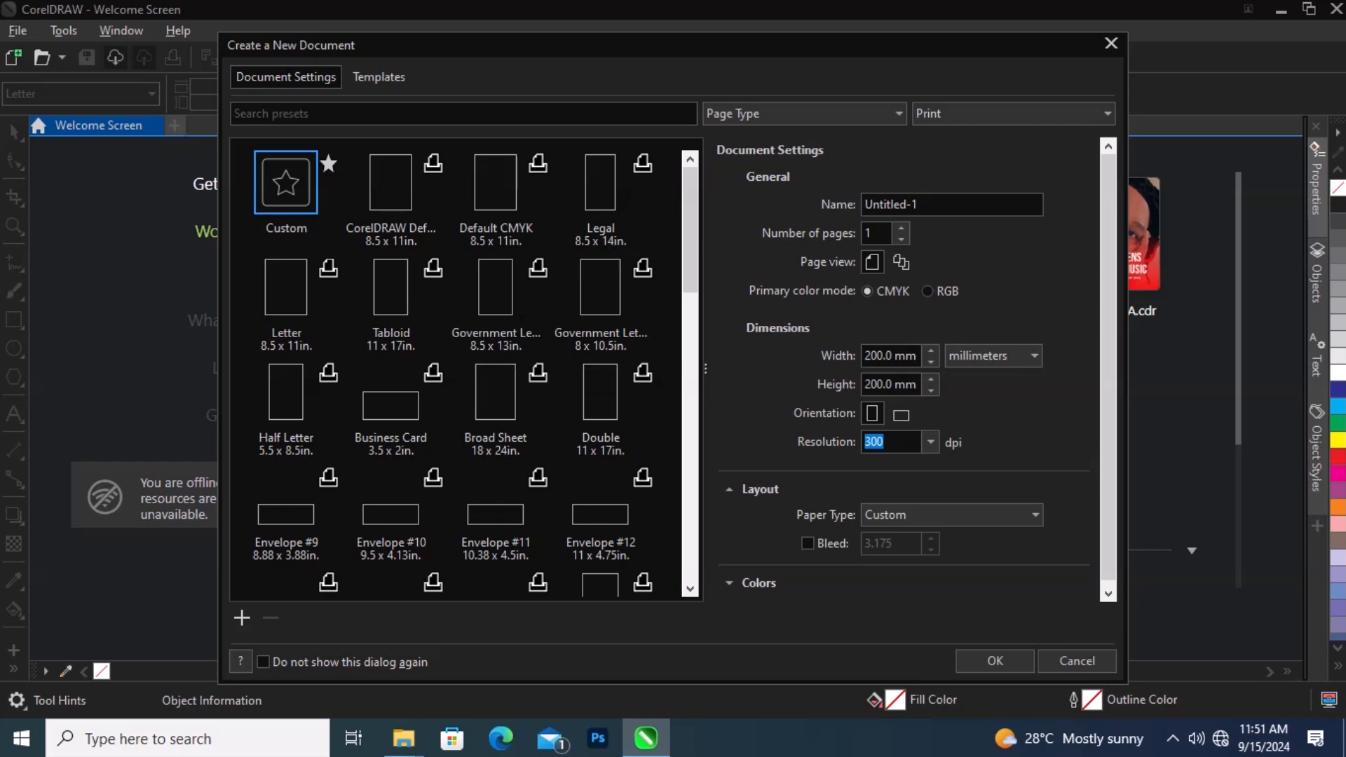
scroll(461, 371, "down", 1)
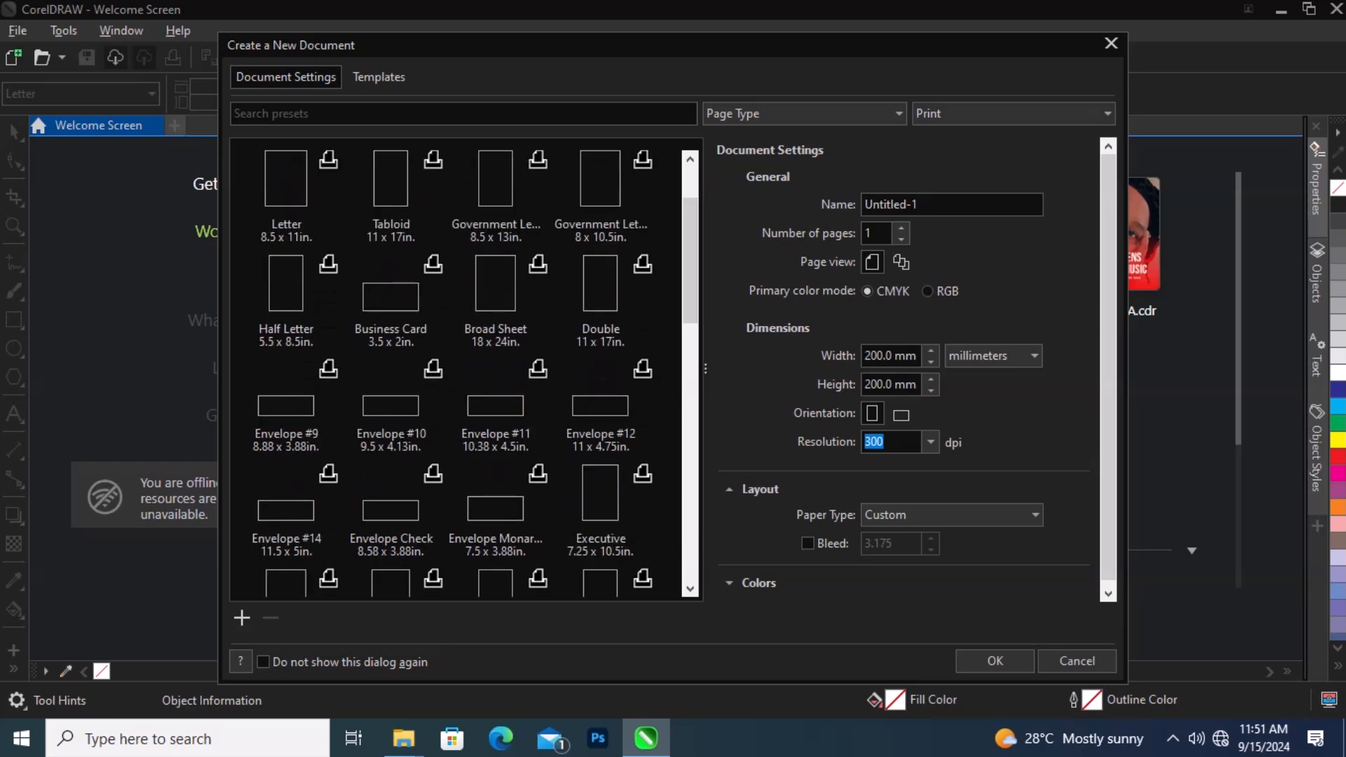
left_click(495, 284)
left_click(600, 284)
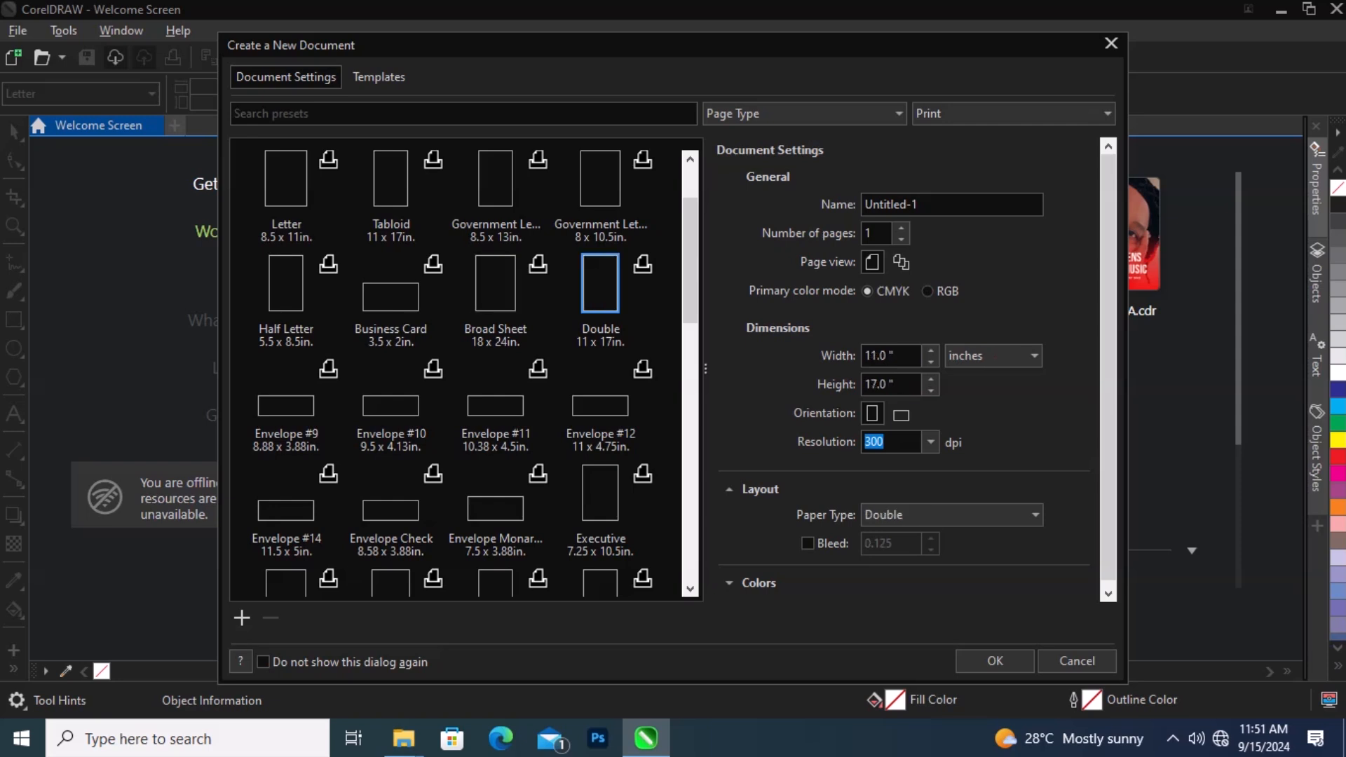
left_click(285, 284)
key("Down")
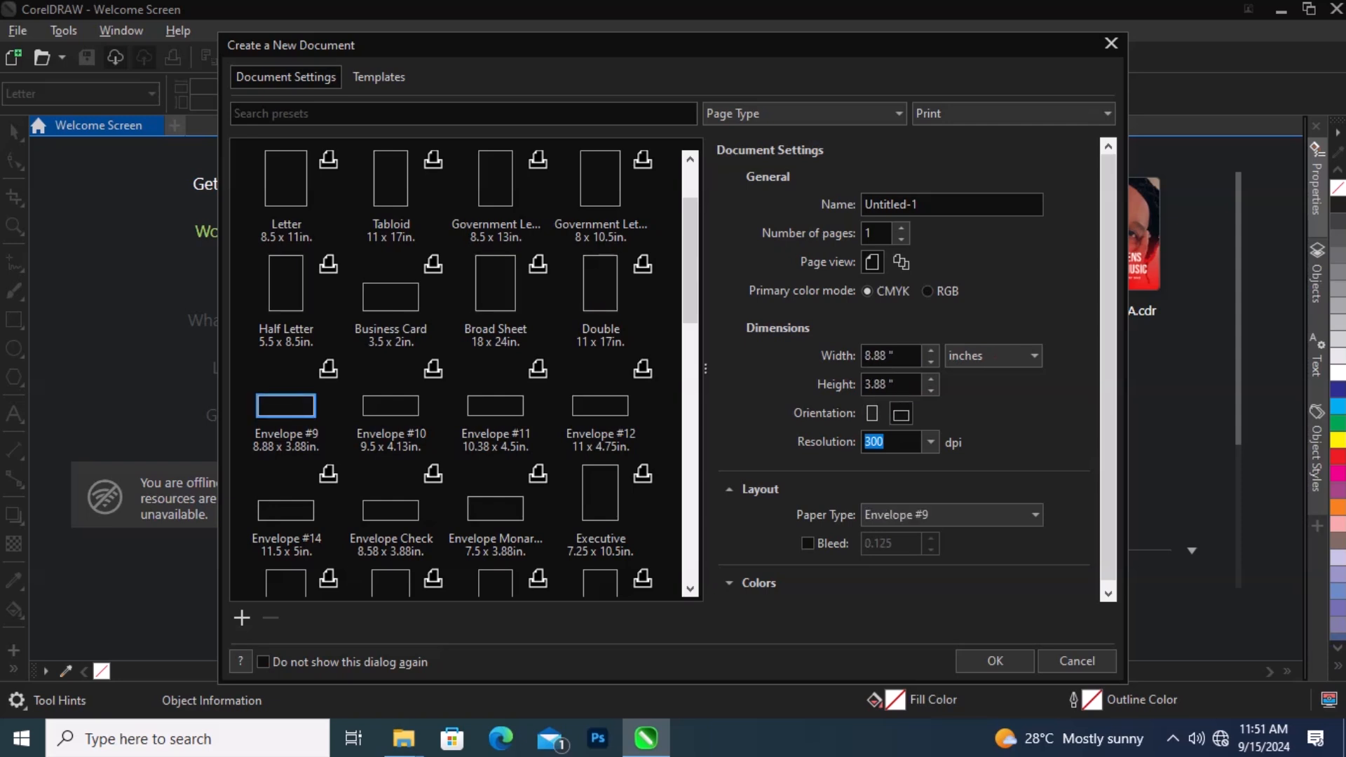
key("Right")
key("Right")
key("Left")
key("Left")
key("Right")
key("Right")
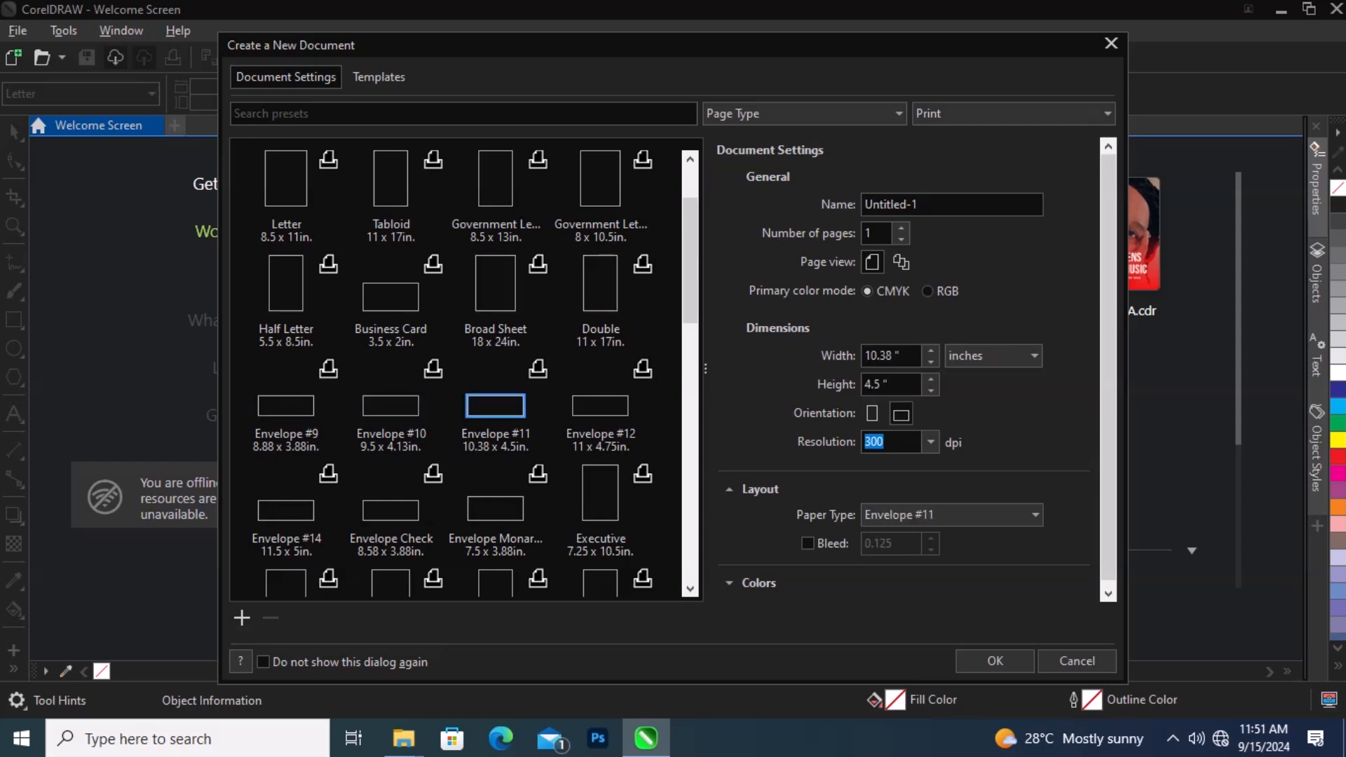
Step: Choose the Ra3 page preset of 305 x 430 mm
scroll(463, 372, "down", 6)
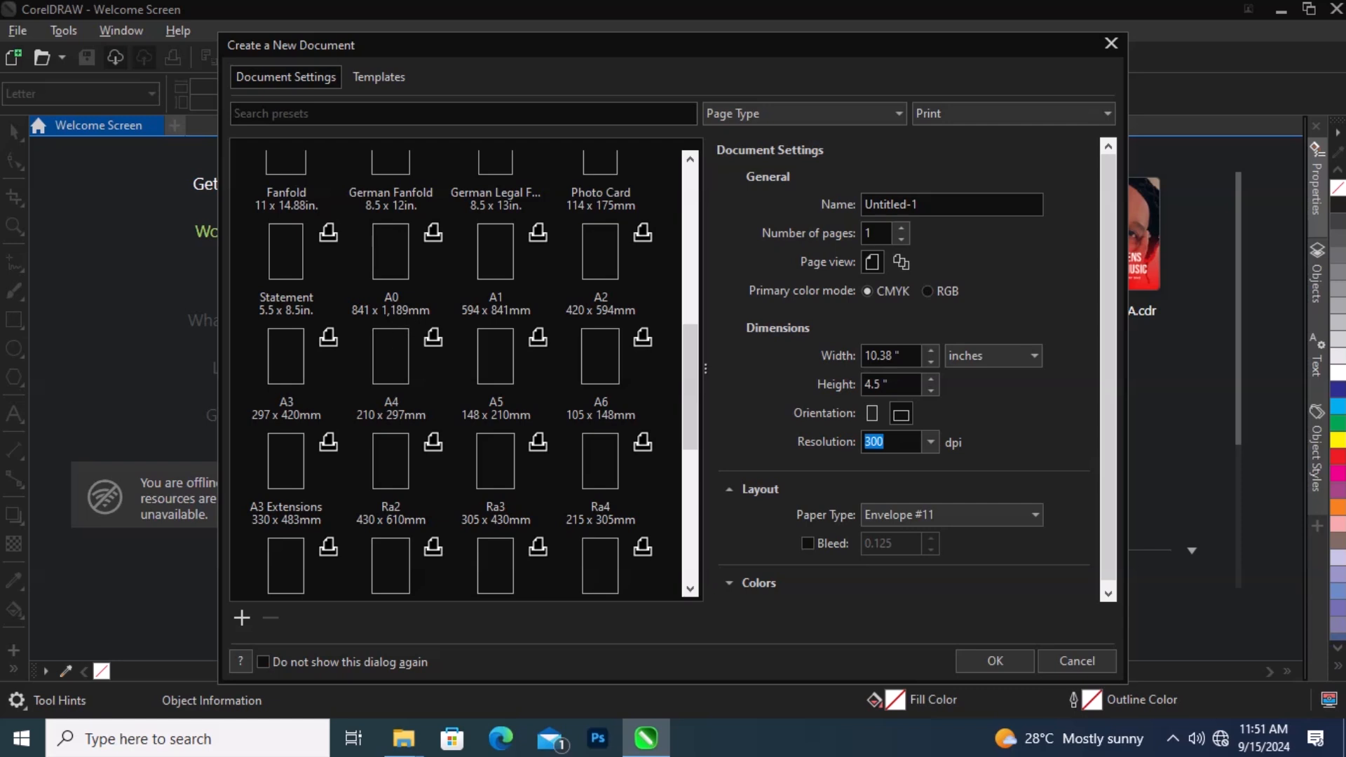
left_click(495, 461)
scroll(495, 460, "down", 6)
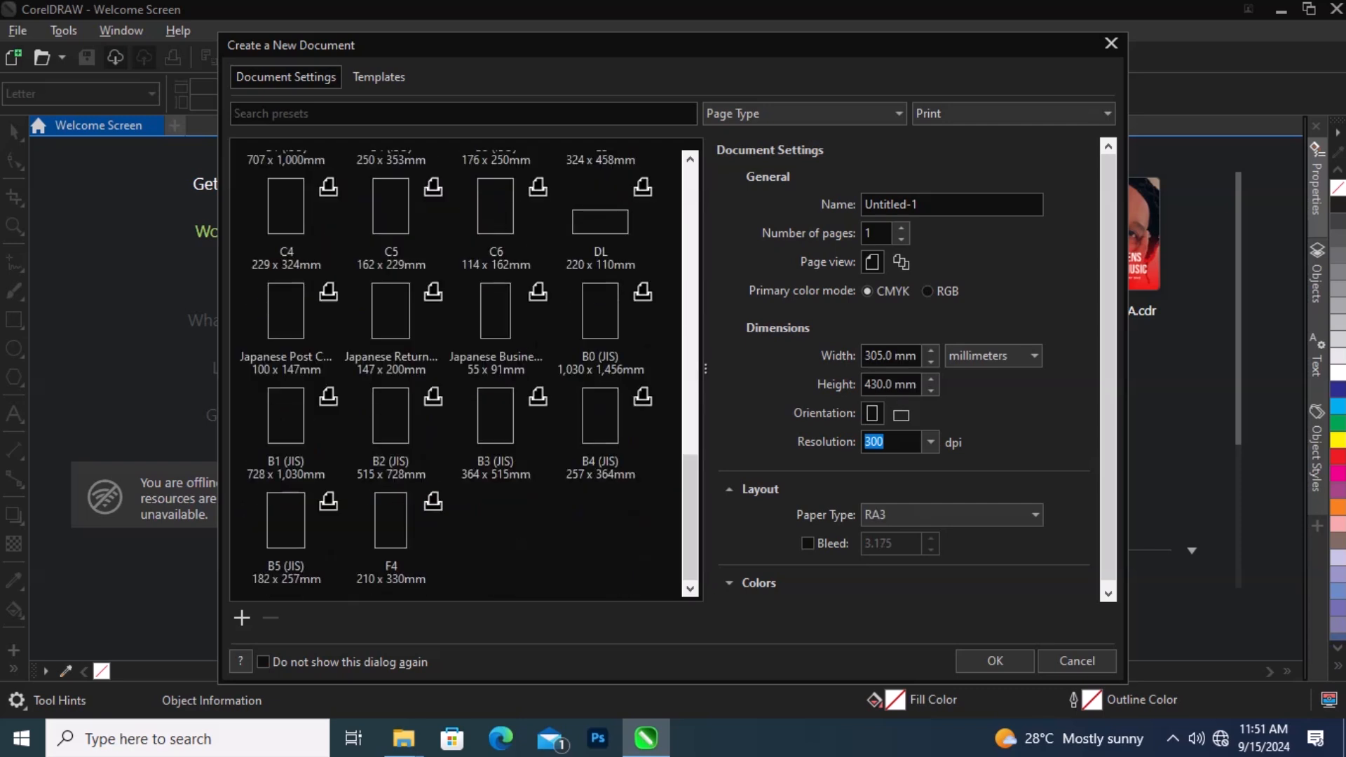
scroll(495, 461, "up", 8)
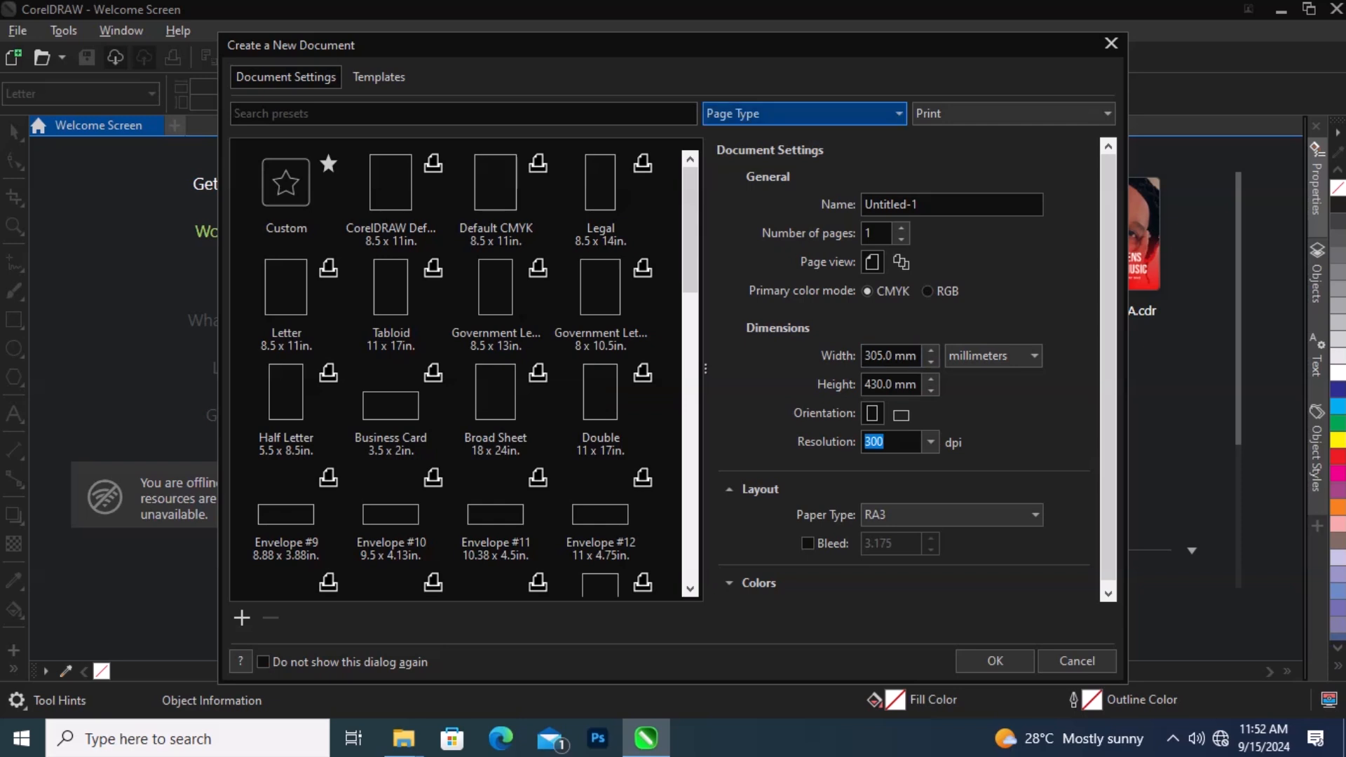
Step: Check the preset sort options and switch the preset category to All Page Sizes to browse it
left_click(722, 113)
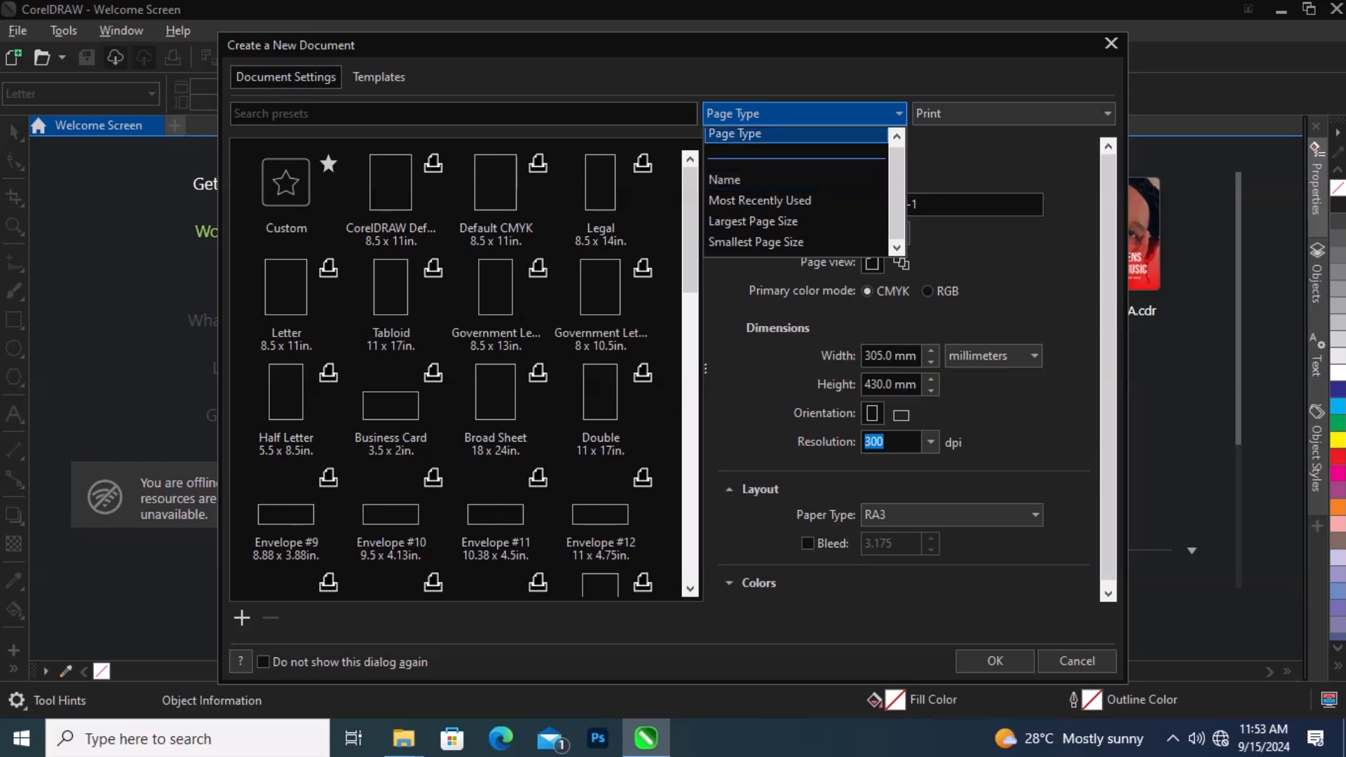
key("Return")
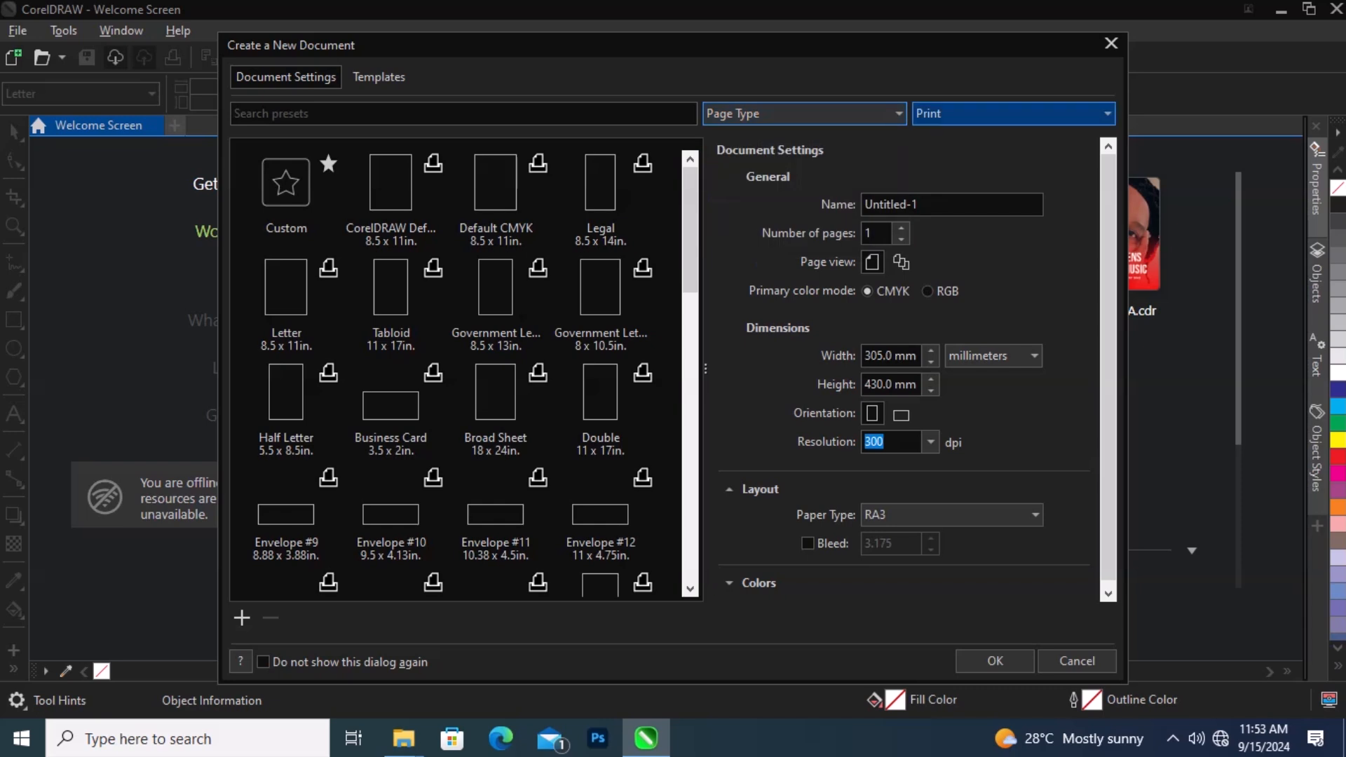
left_click(1010, 114)
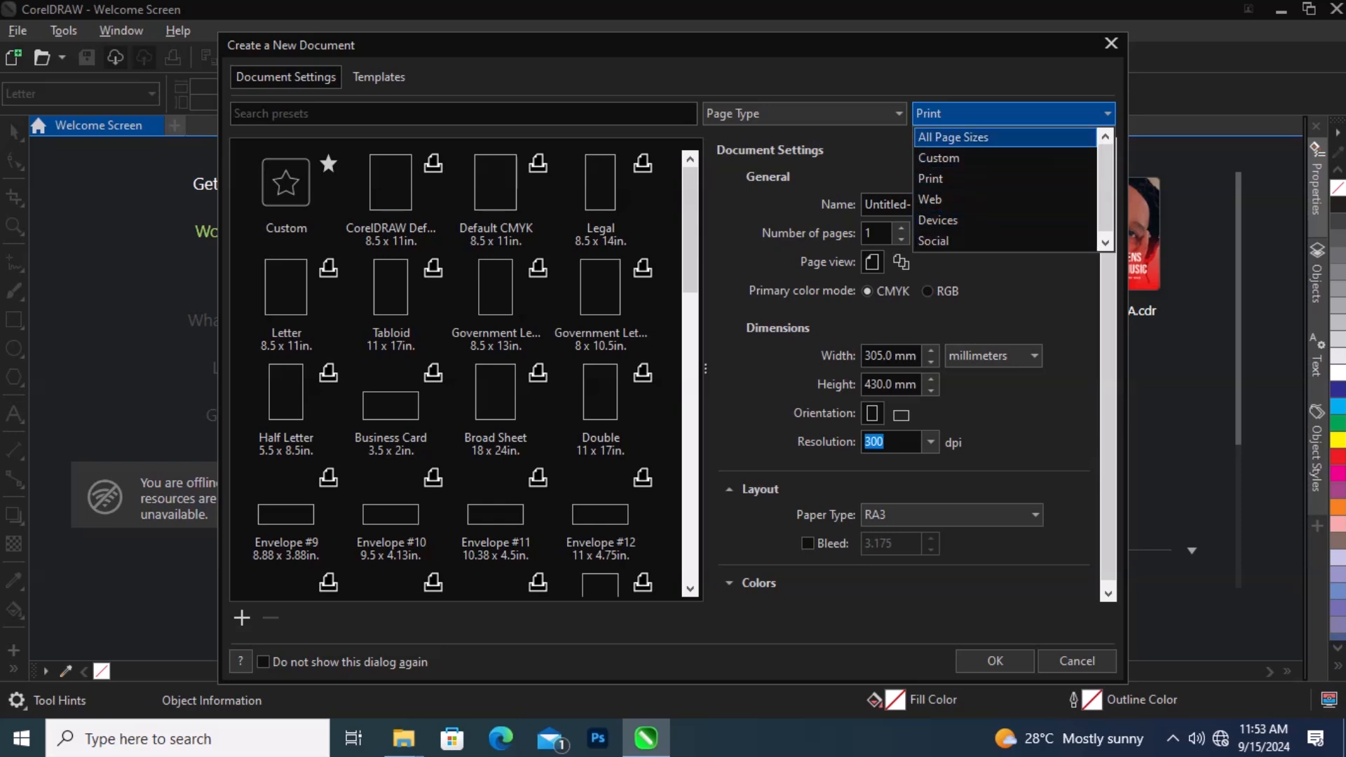
left_click(954, 138)
scroll(460, 373, "up", 6)
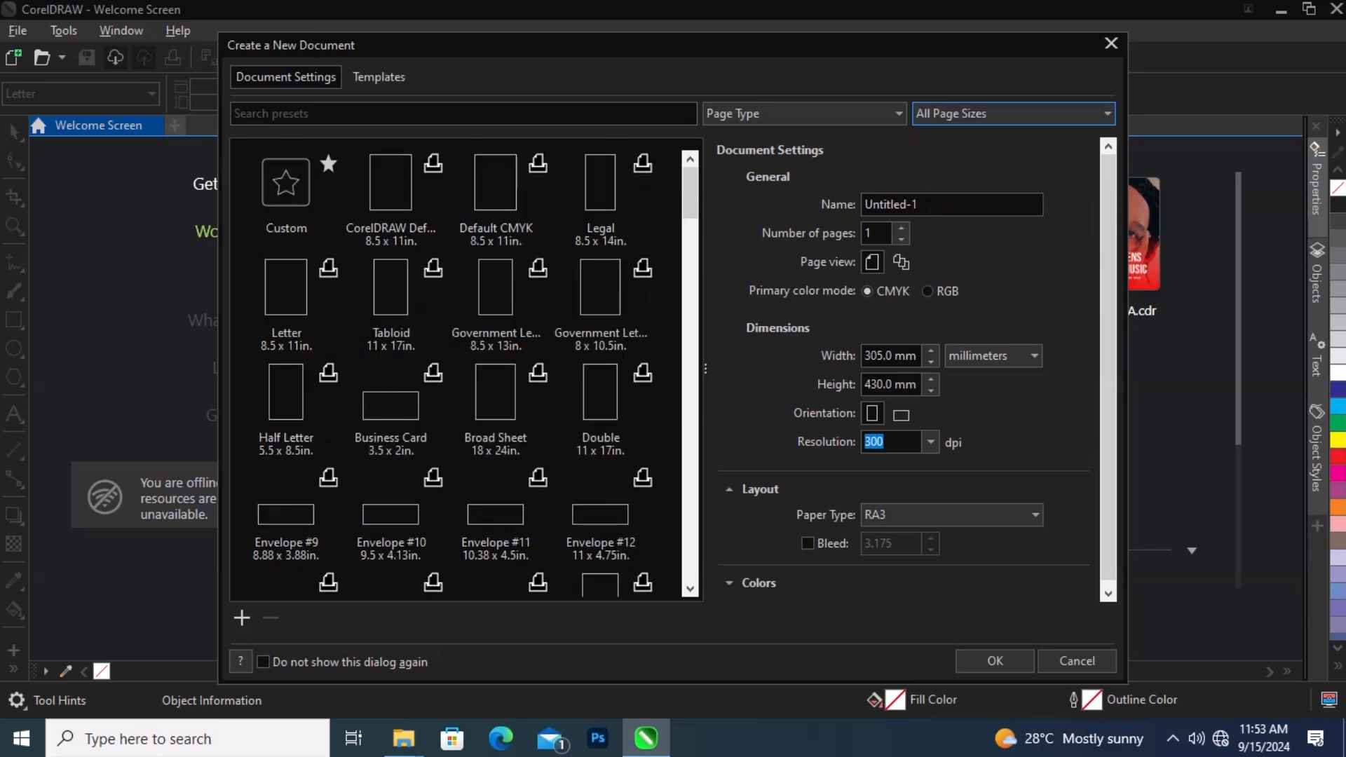
scroll(460, 373, "down", 10)
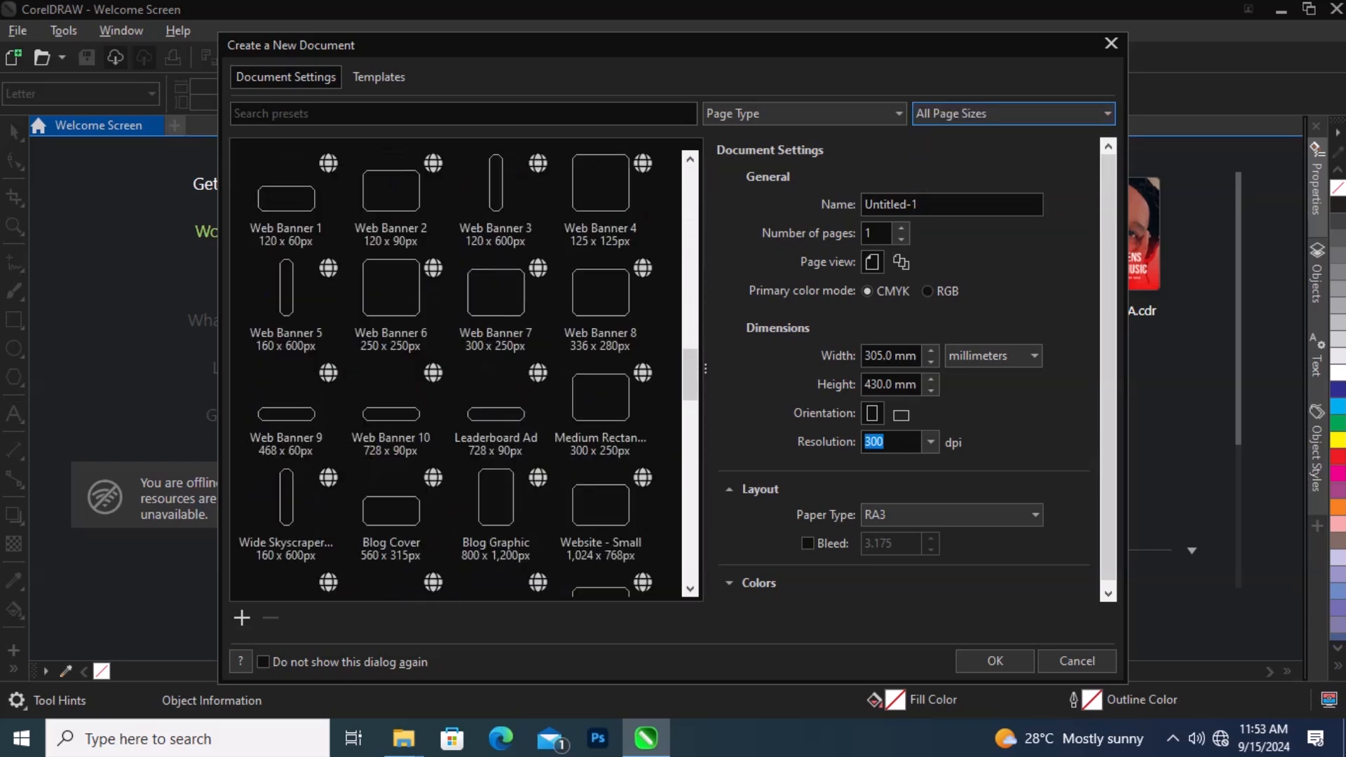
scroll(460, 373, "up", 10)
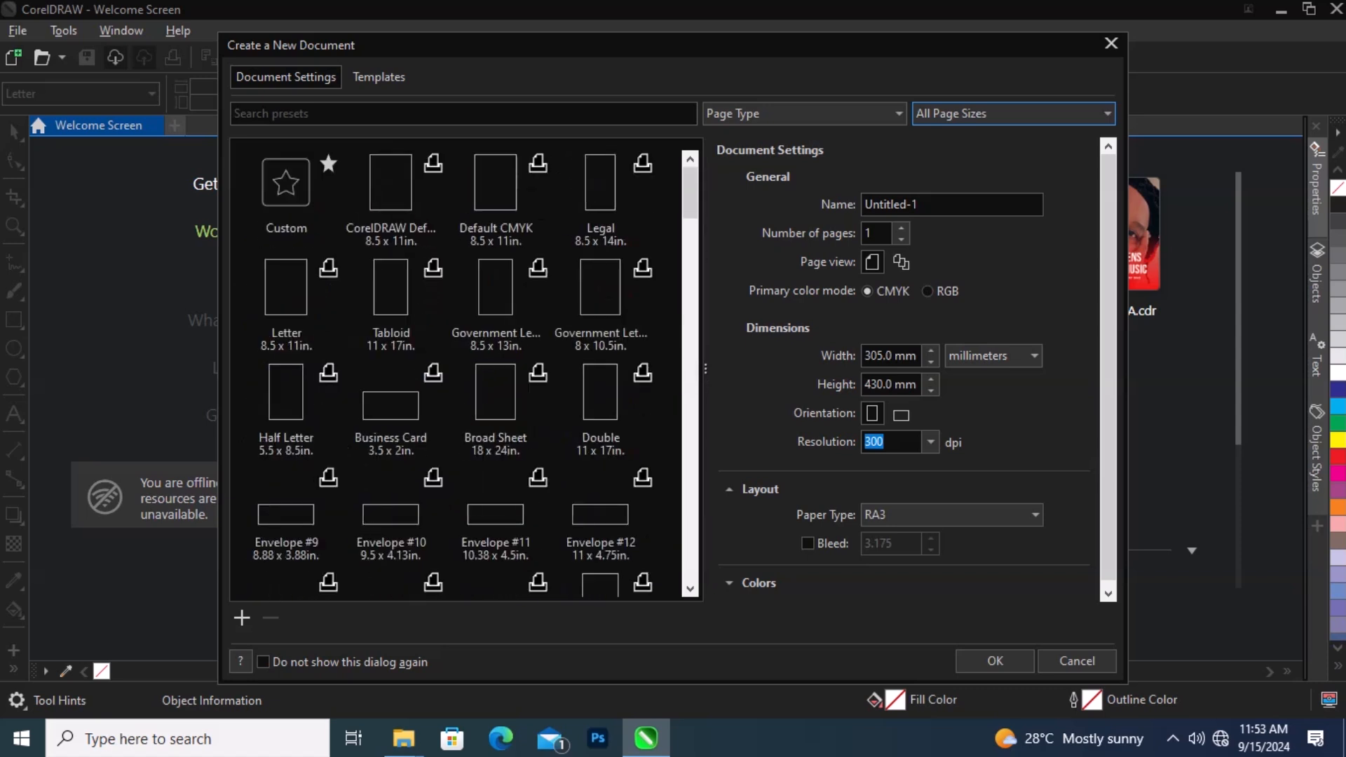
Step: Filter the presets to Custom, then back to Print, and browse the print presets
left_click(1013, 113)
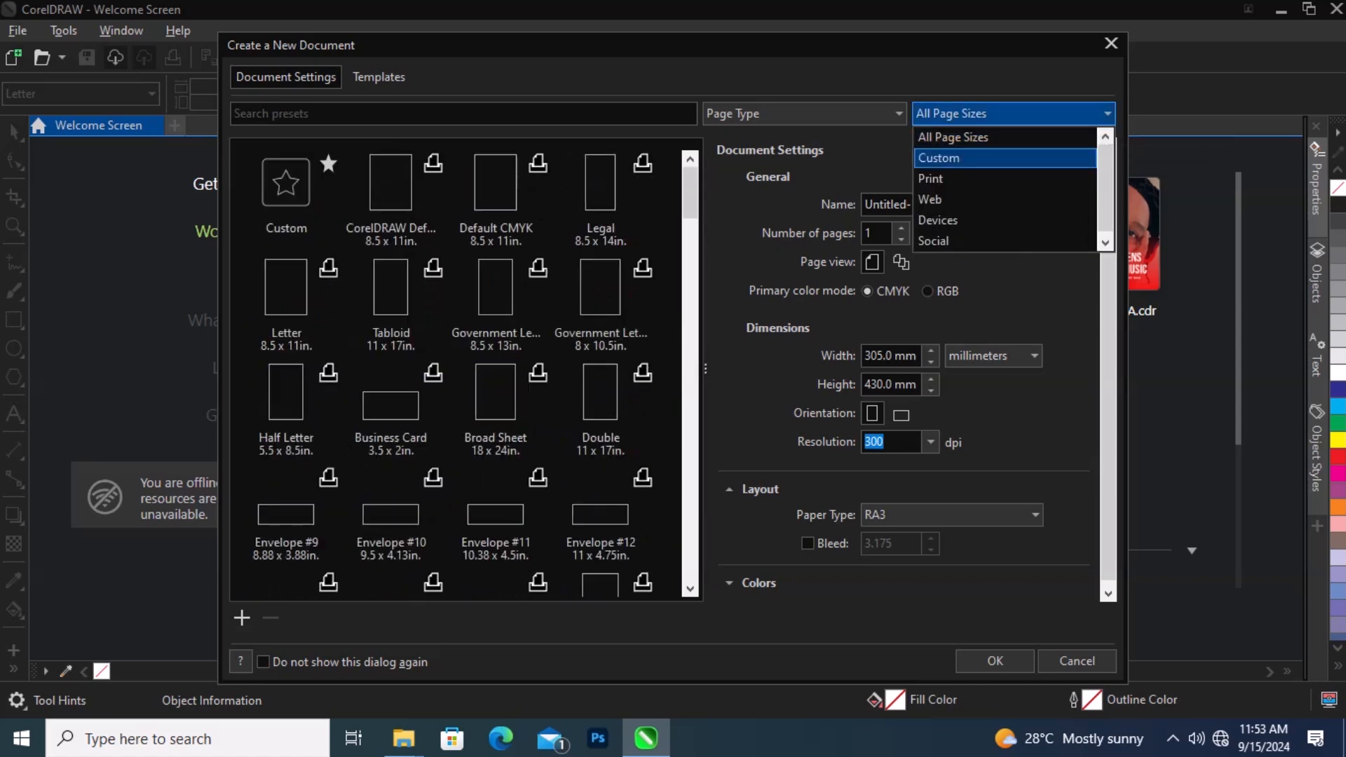
left_click(936, 153)
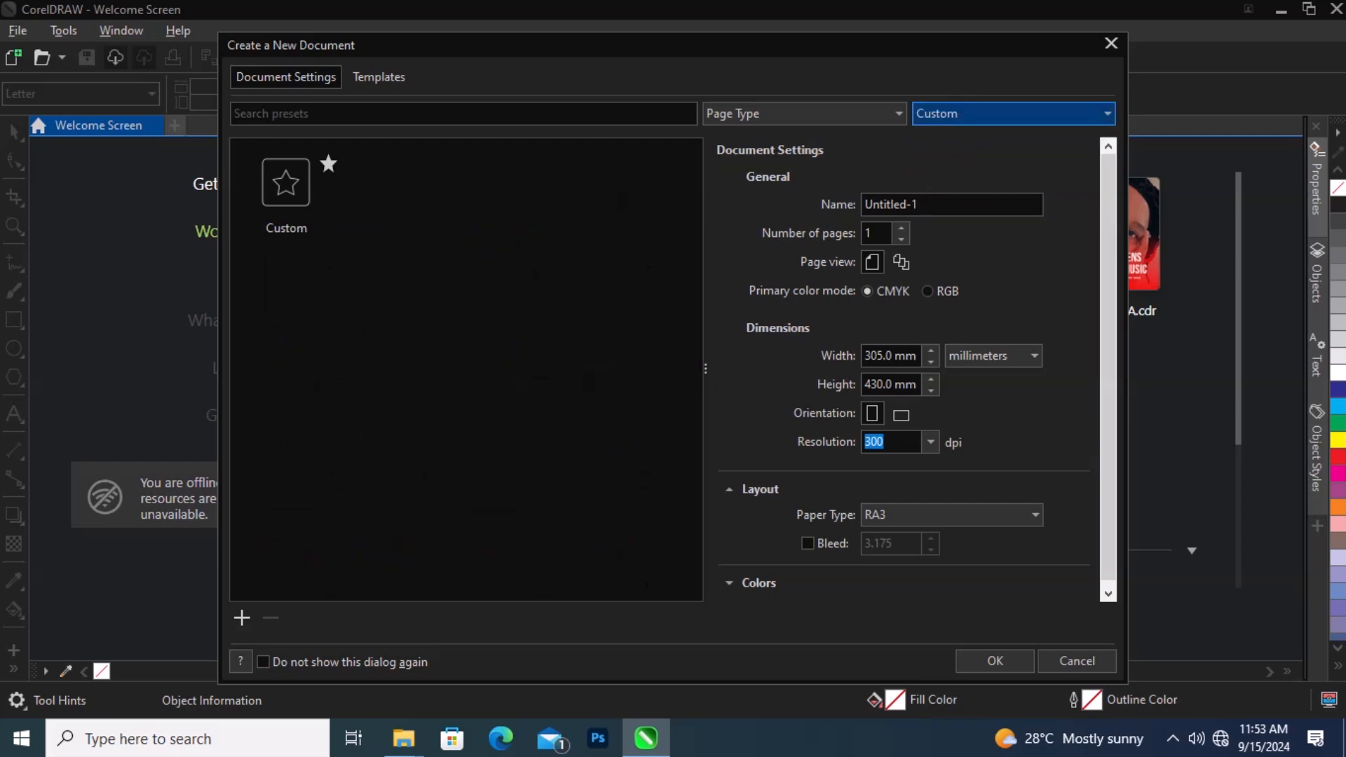
left_click(1013, 113)
left_click(932, 173)
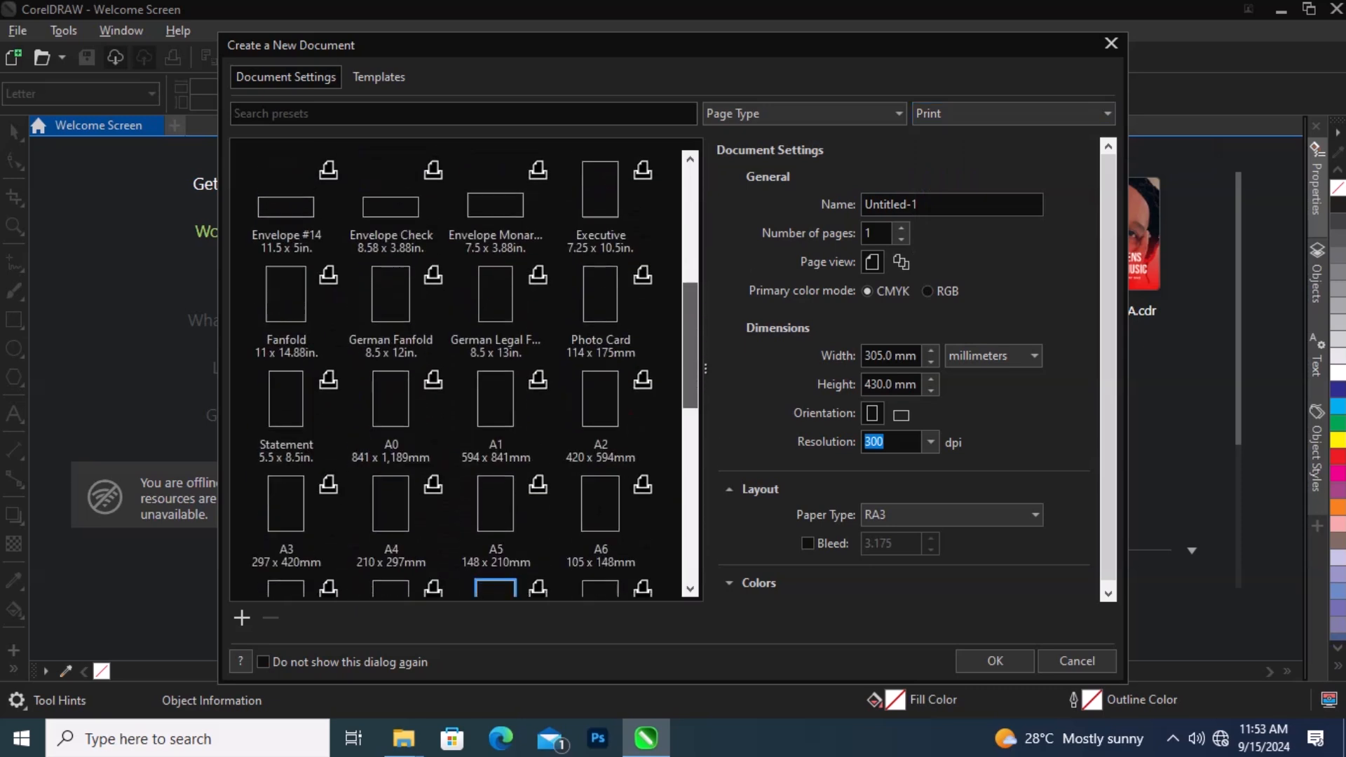
scroll(456, 373, "down", 5)
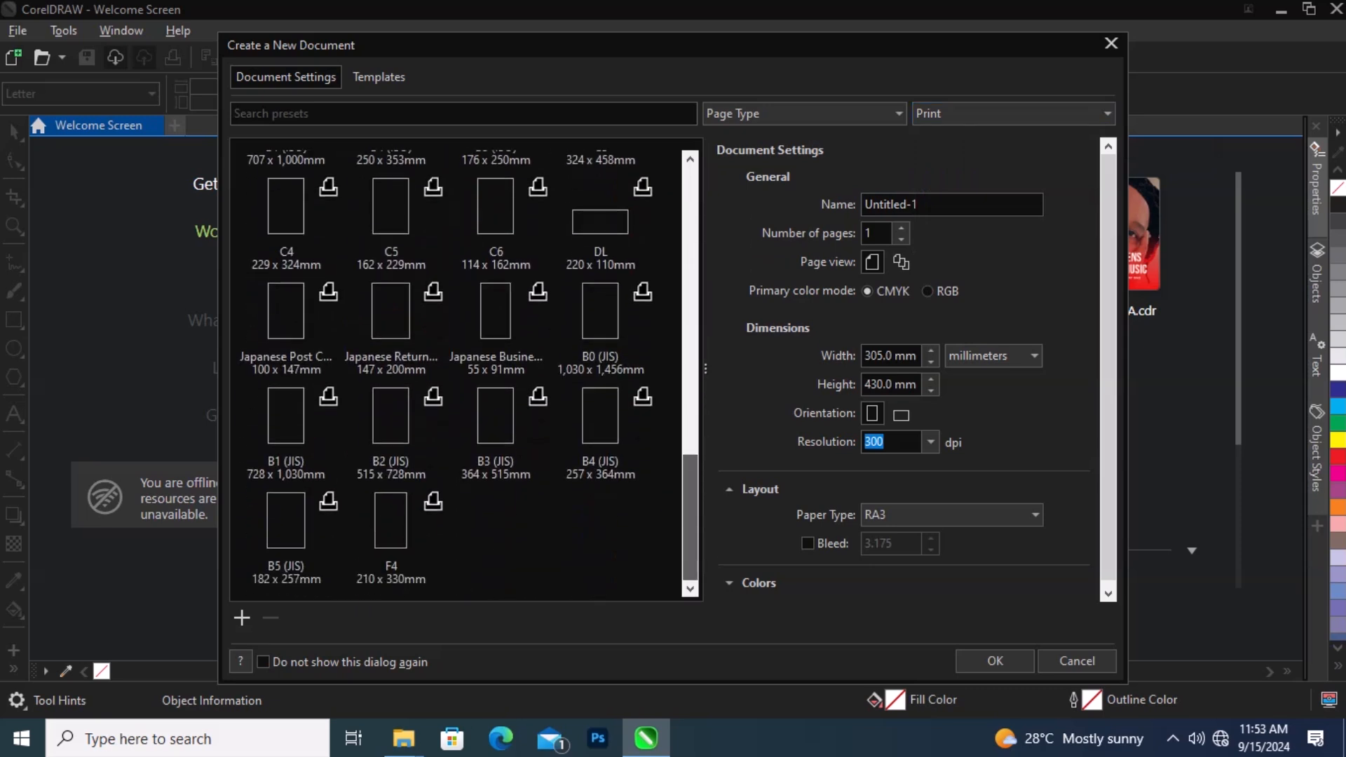
scroll(463, 372, "up", 15)
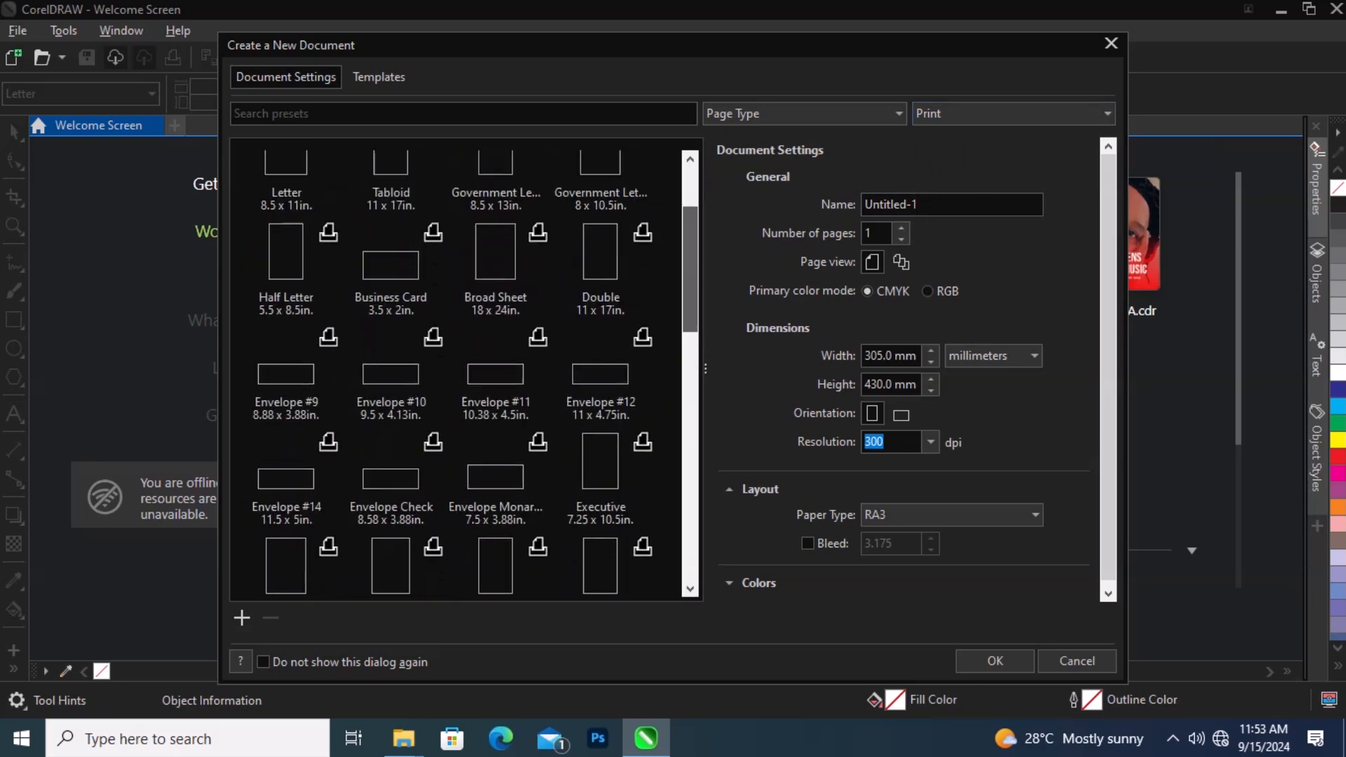
scroll(456, 373, "down", 3)
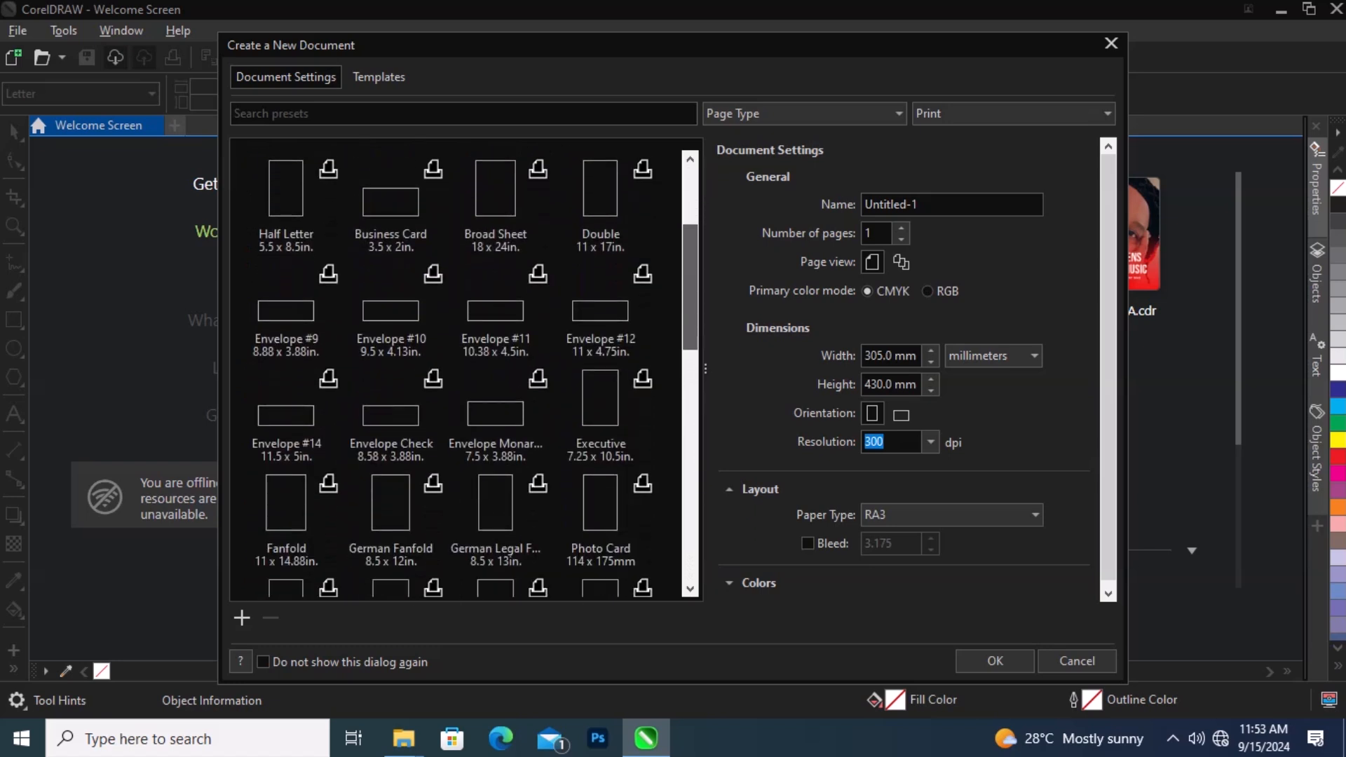
scroll(456, 373, "up", 2)
scroll(462, 368, "up", 1)
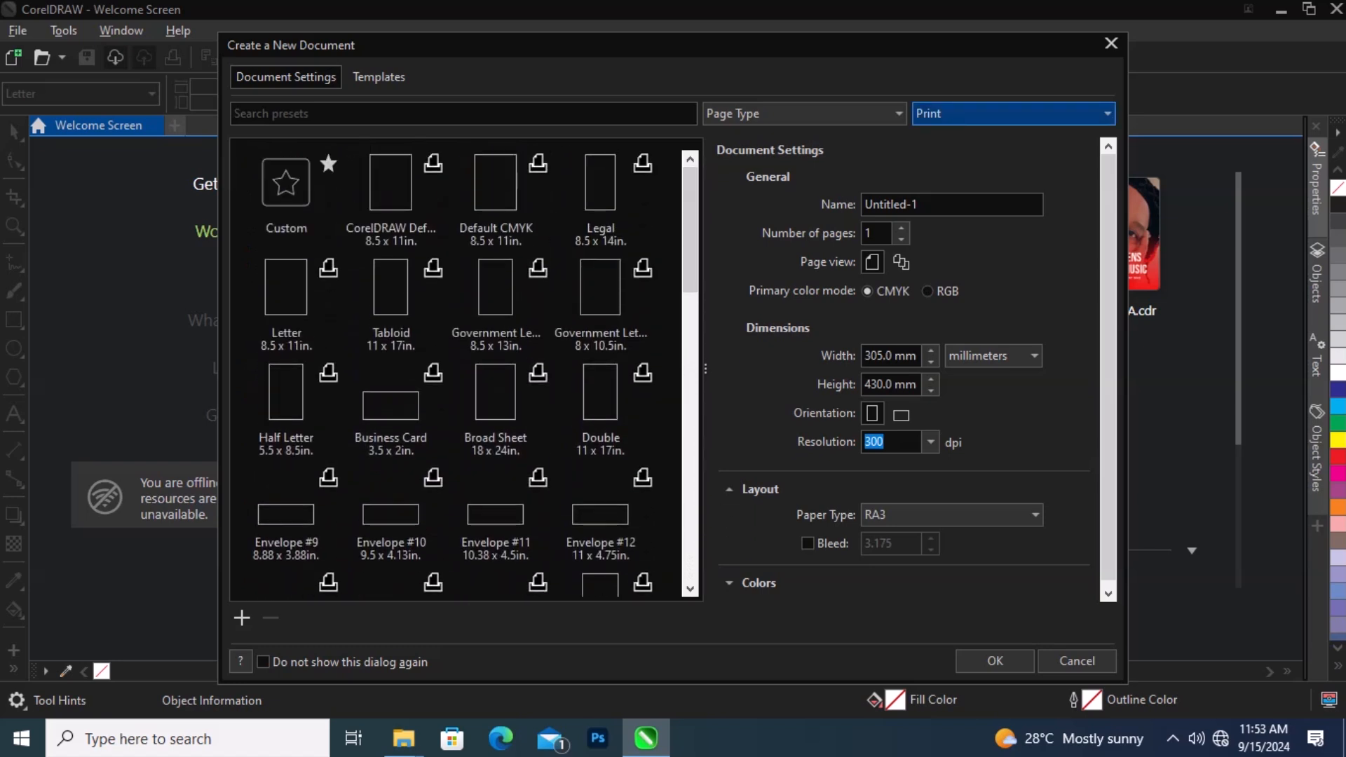
Step: Switch the preset category to Web and browse the web page presets
left_click(1013, 113)
left_click(931, 199)
scroll(463, 368, "down", 4)
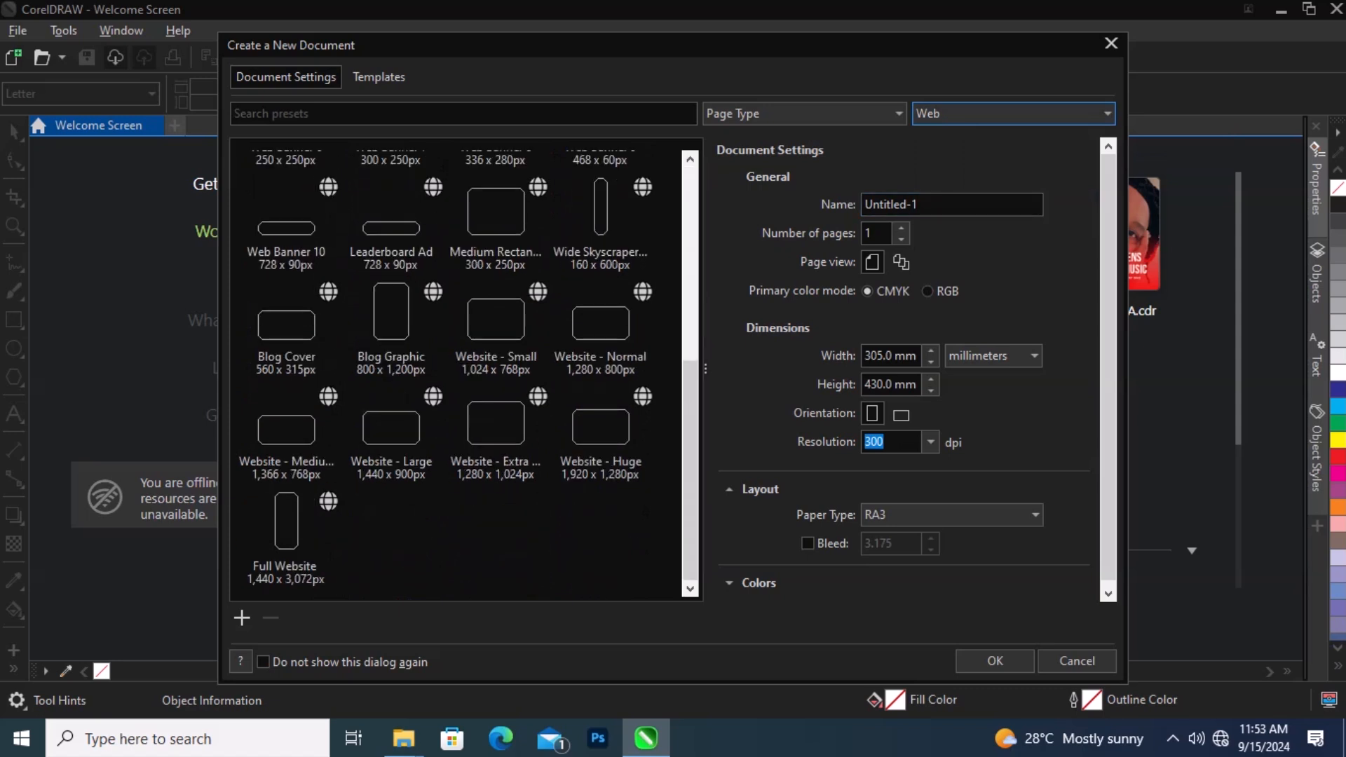
scroll(466, 319, "up", 5)
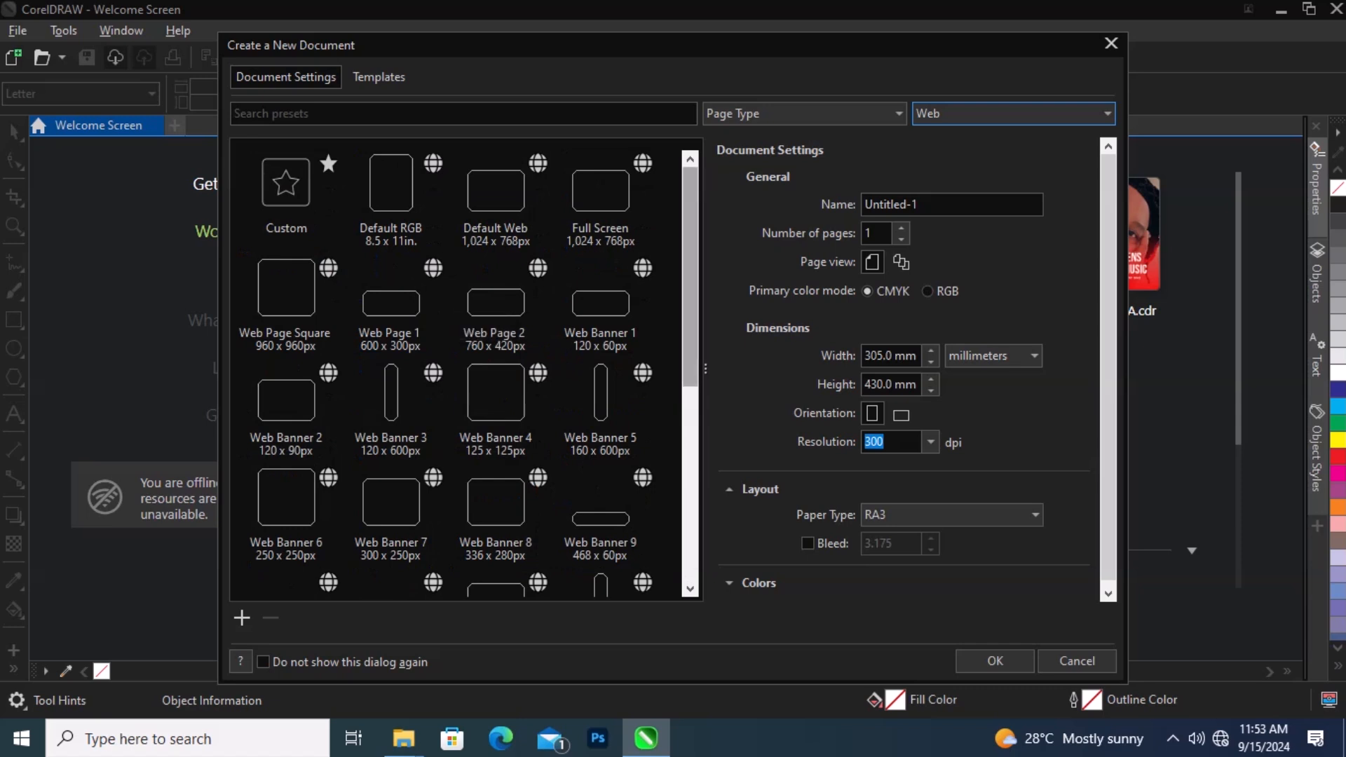
Step: Switch the preset category to Devices, then to Social, to view those presets
left_click(1014, 113)
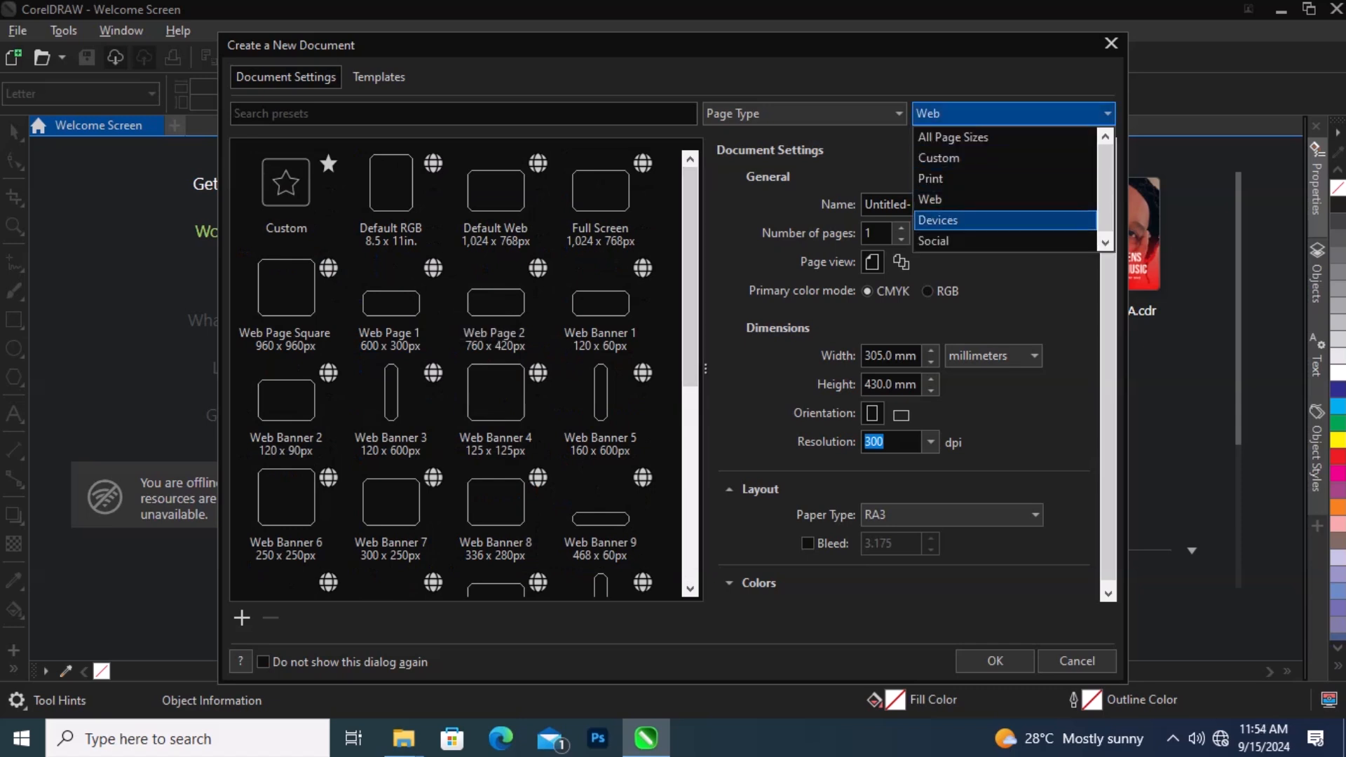
key("Return")
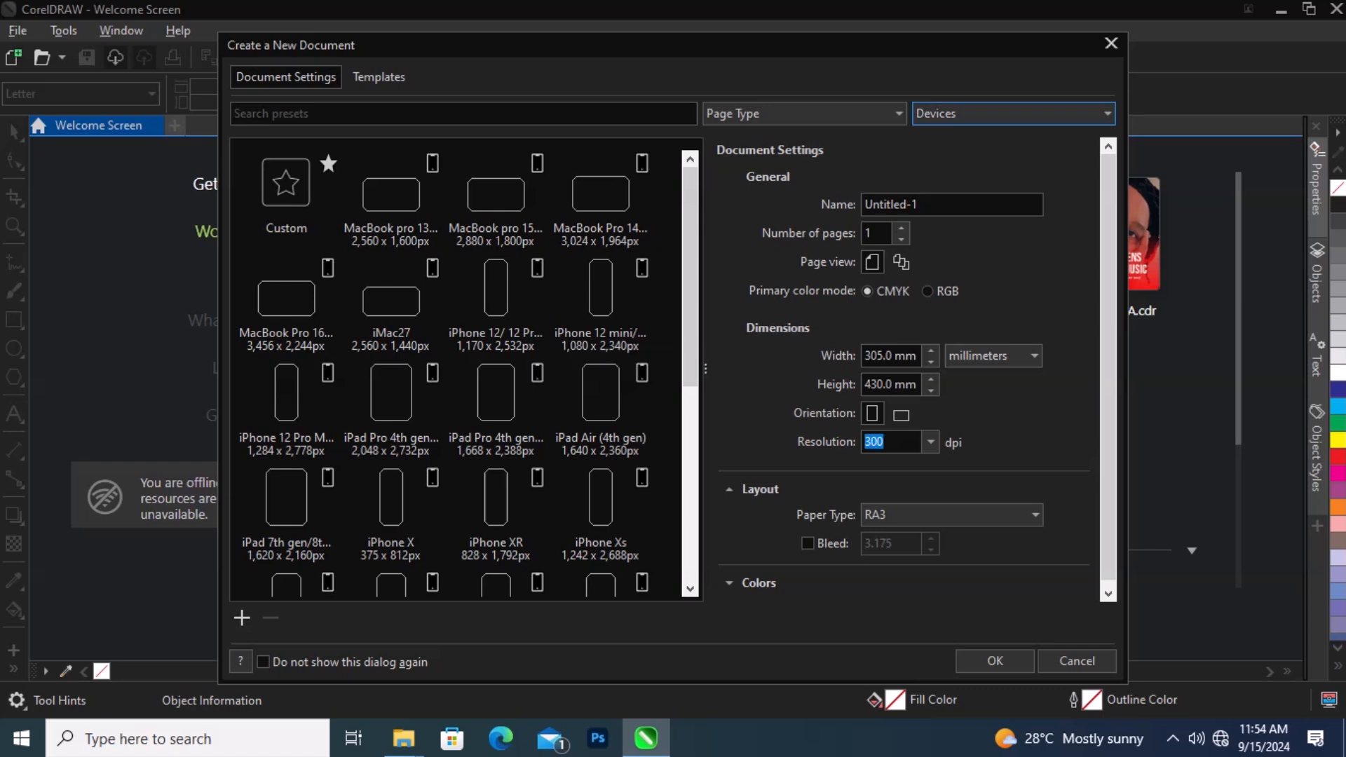
left_click(1013, 113)
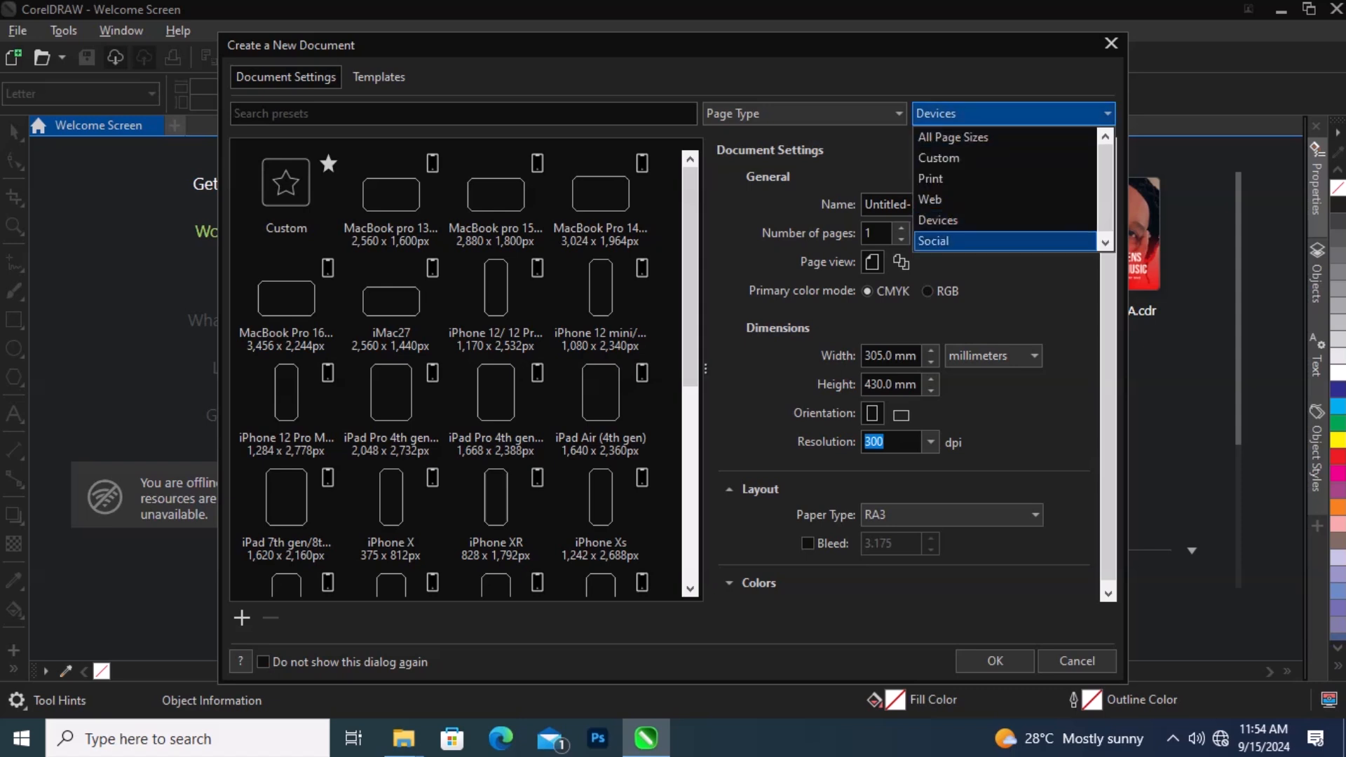
left_click(995, 241)
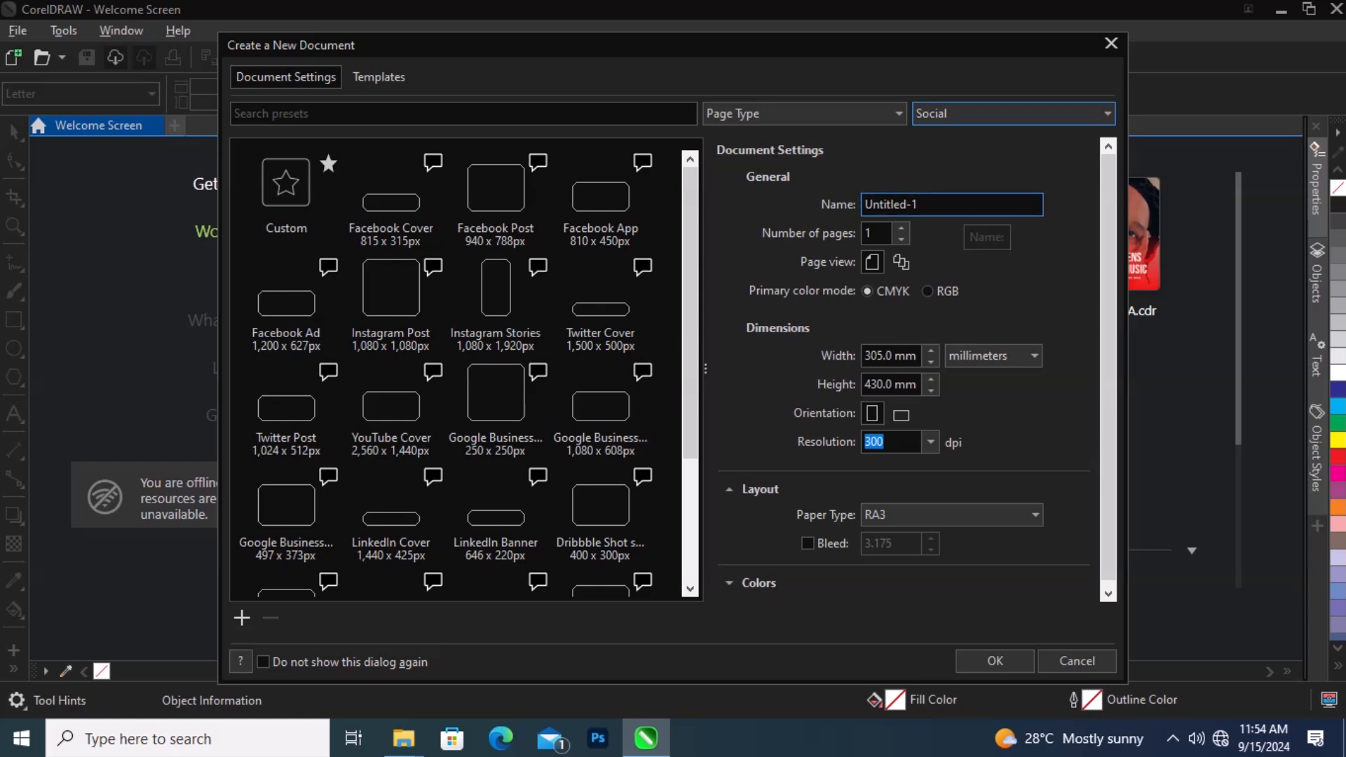
Step: Rename the document Tuts lesson 01
left_click(964, 207)
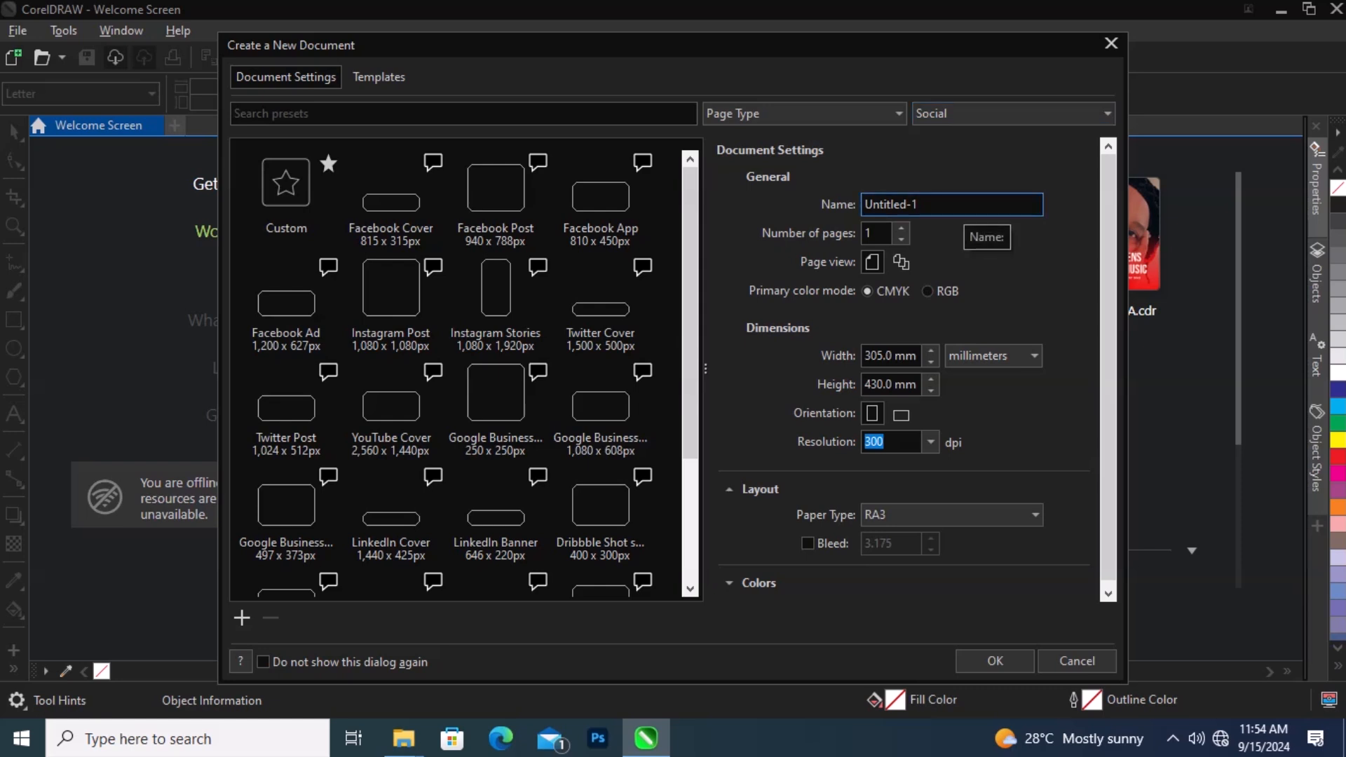
left_click_drag(964, 207, 862, 207)
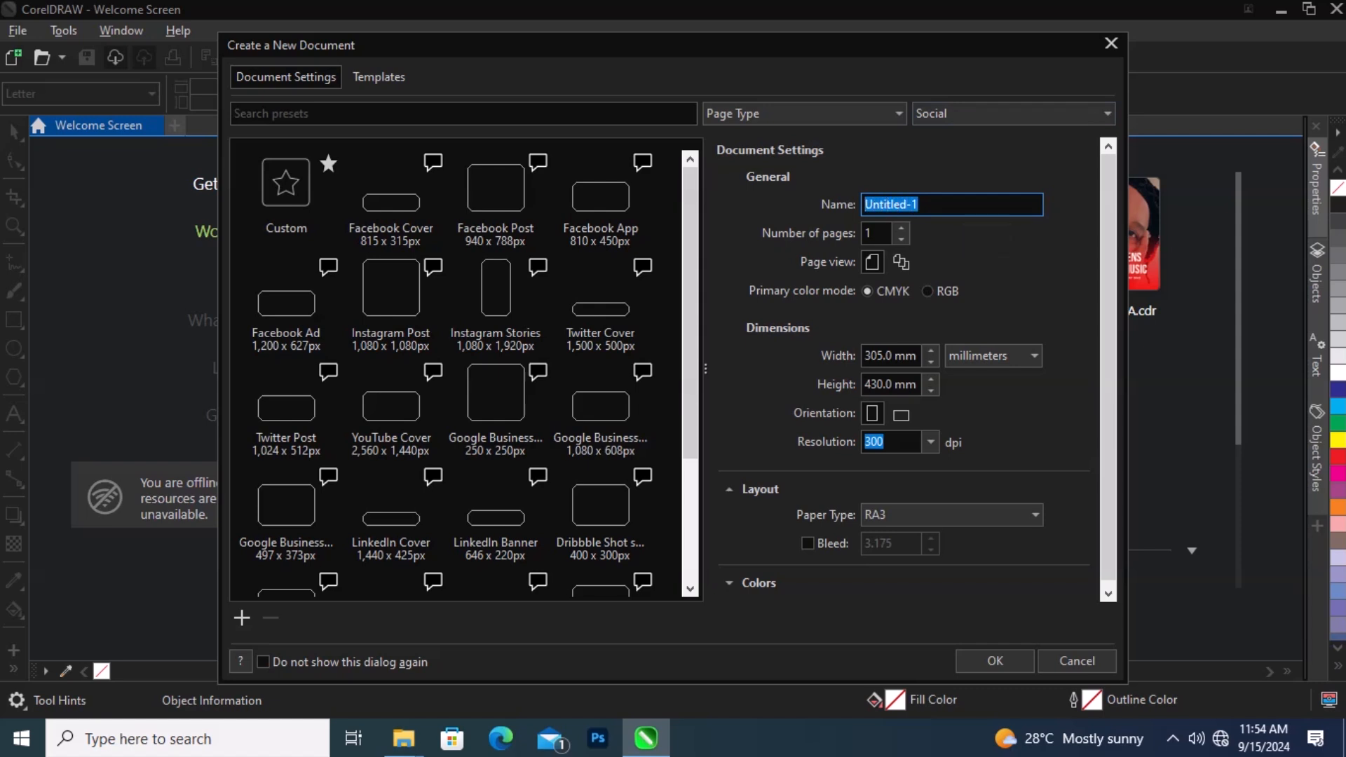
key("BackSpace")
type("Tuts lessom")
key("BackSpace")
type("n 0")
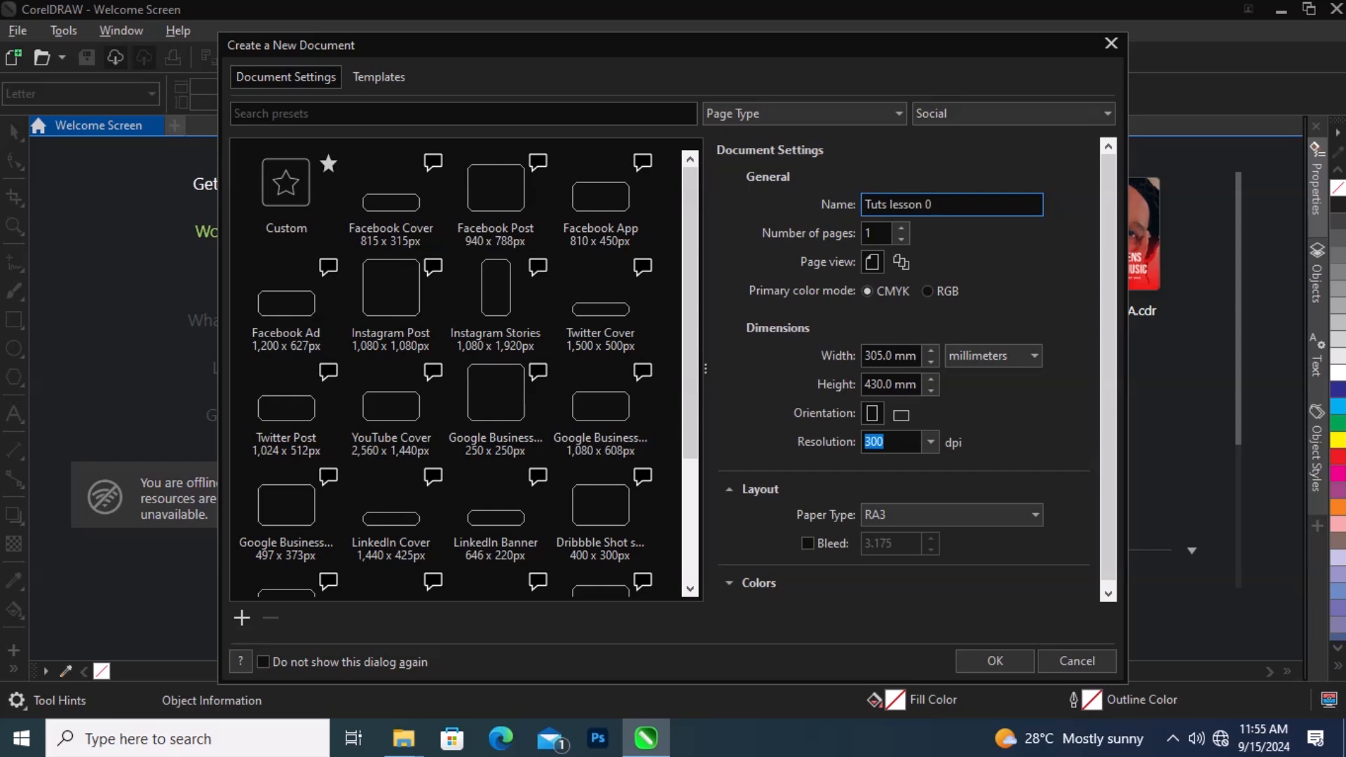
type("1")
key("Tab")
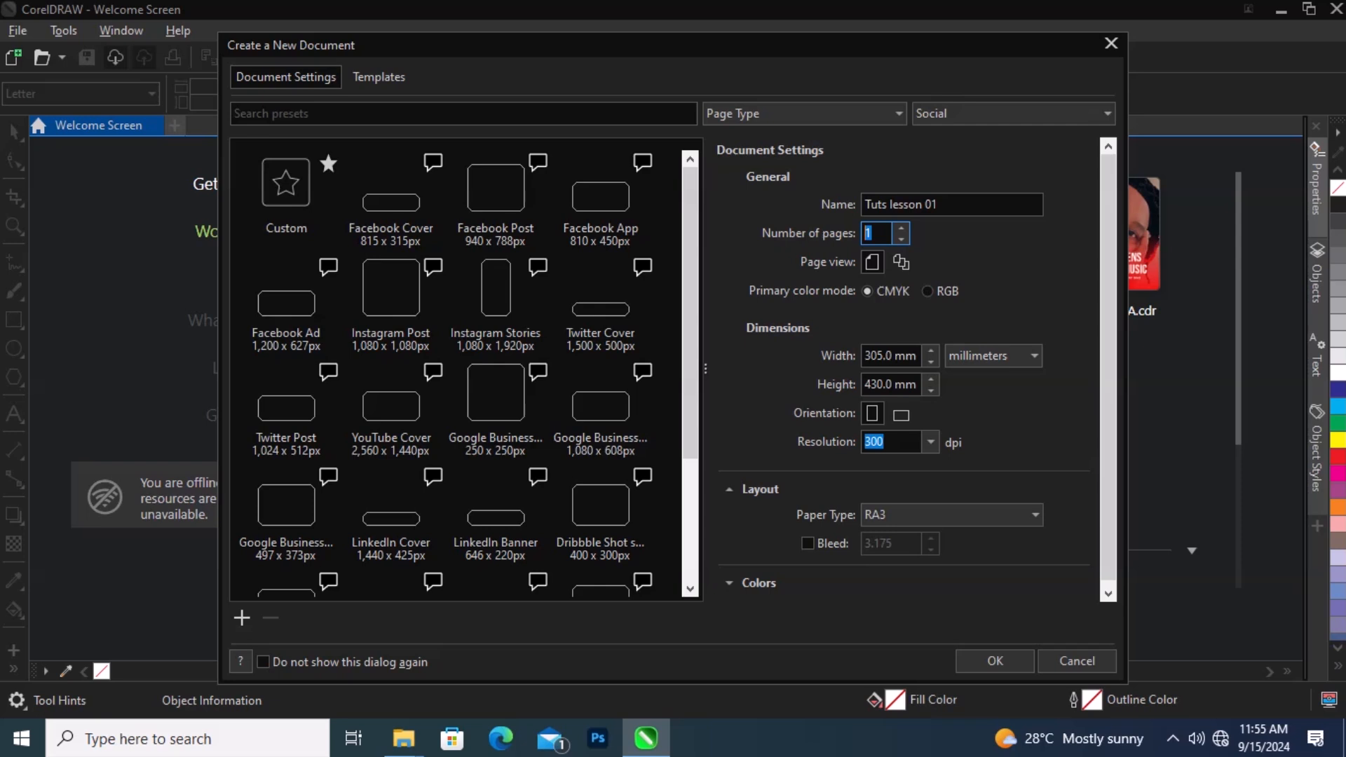
Step: Set the number of pages to 20 and then back to 1
left_click(886, 237)
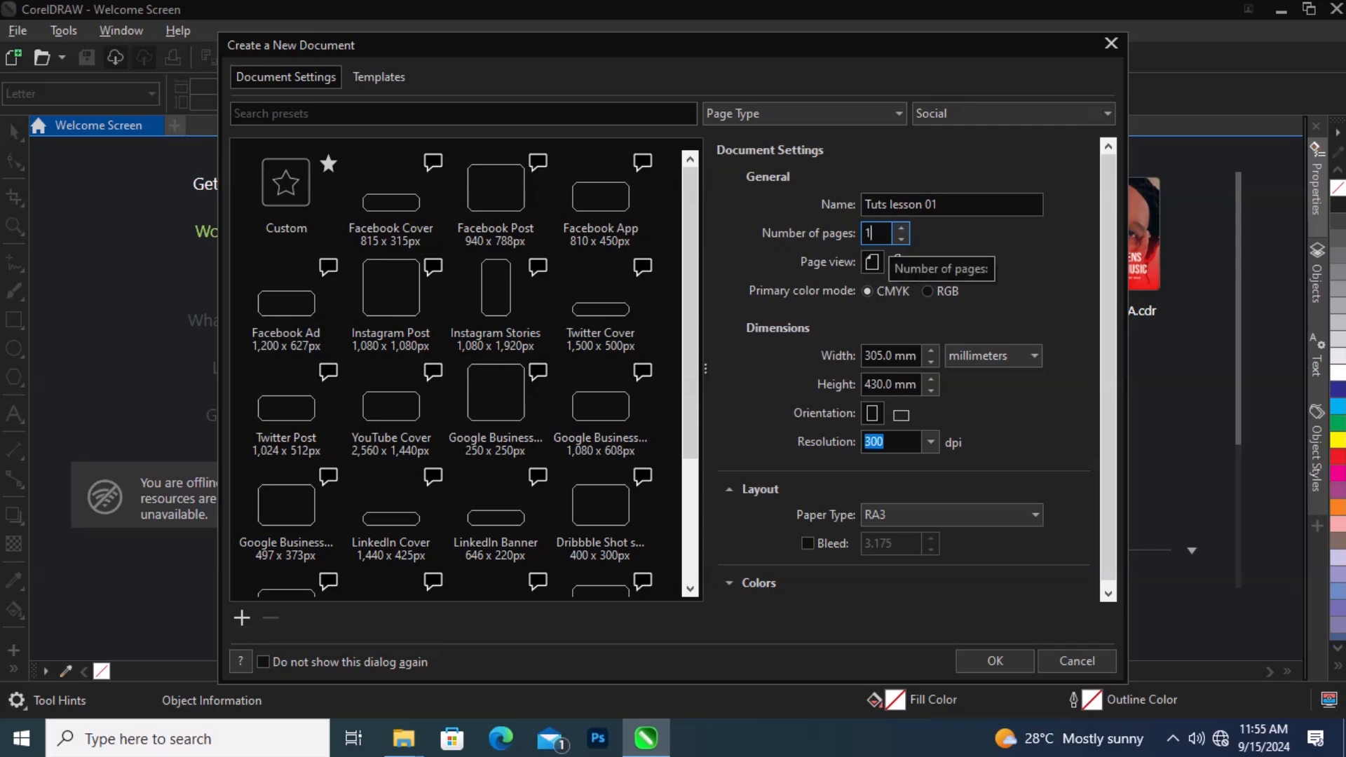
double_click(886, 237)
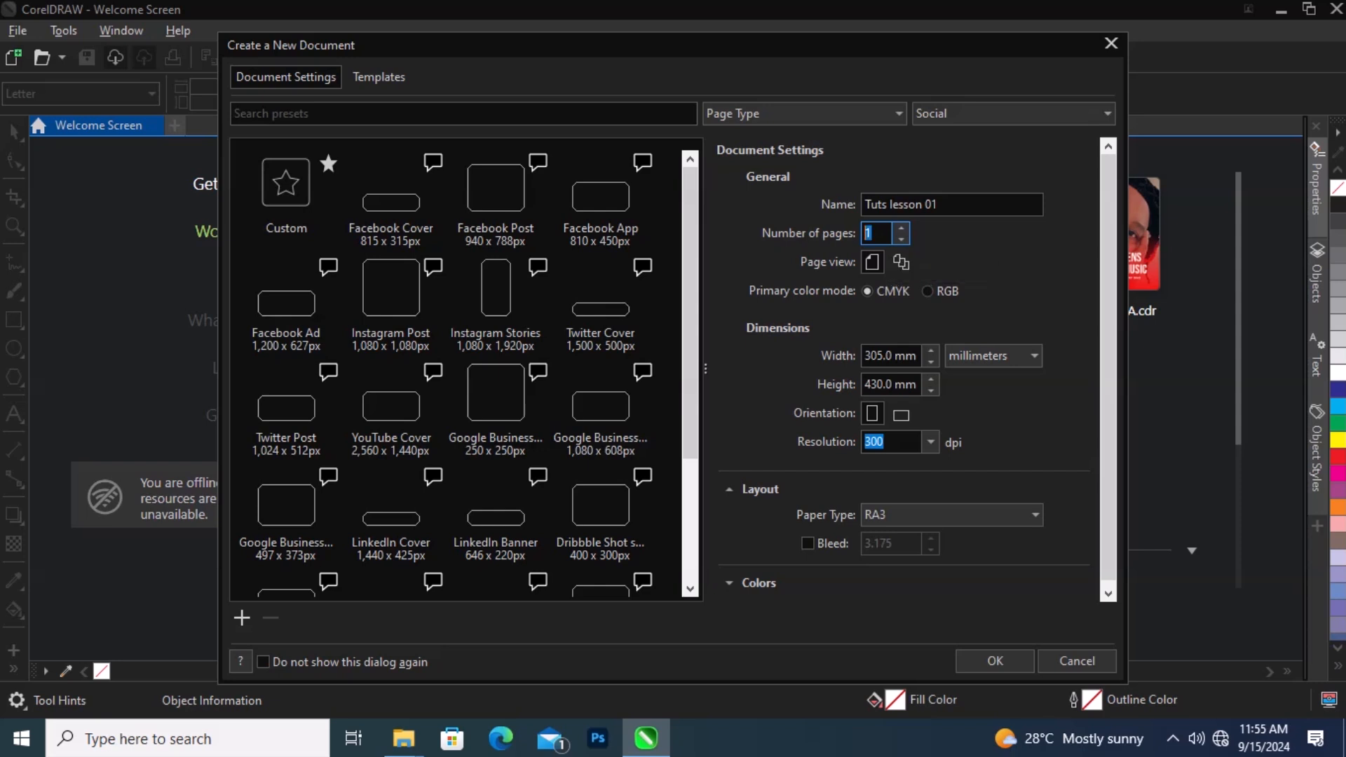
type("20")
double_click(882, 233)
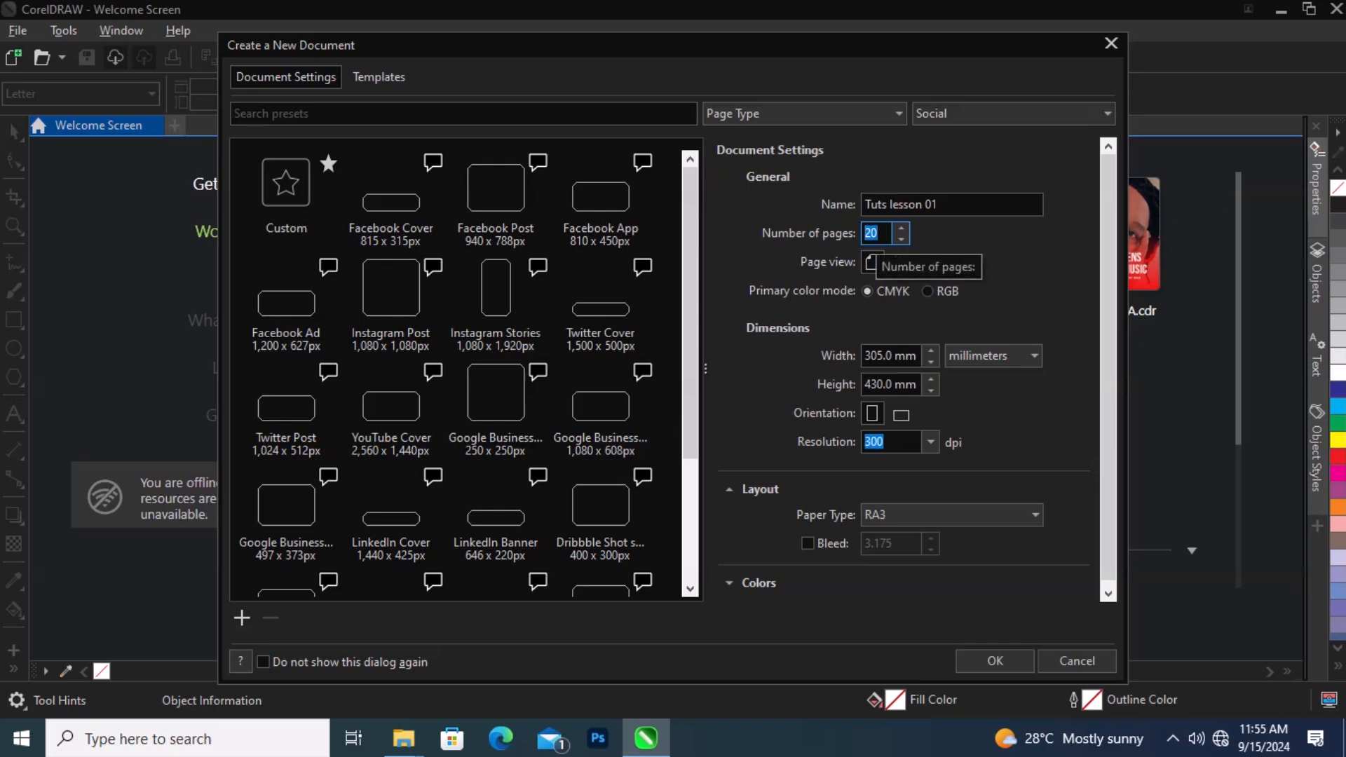
type("1")
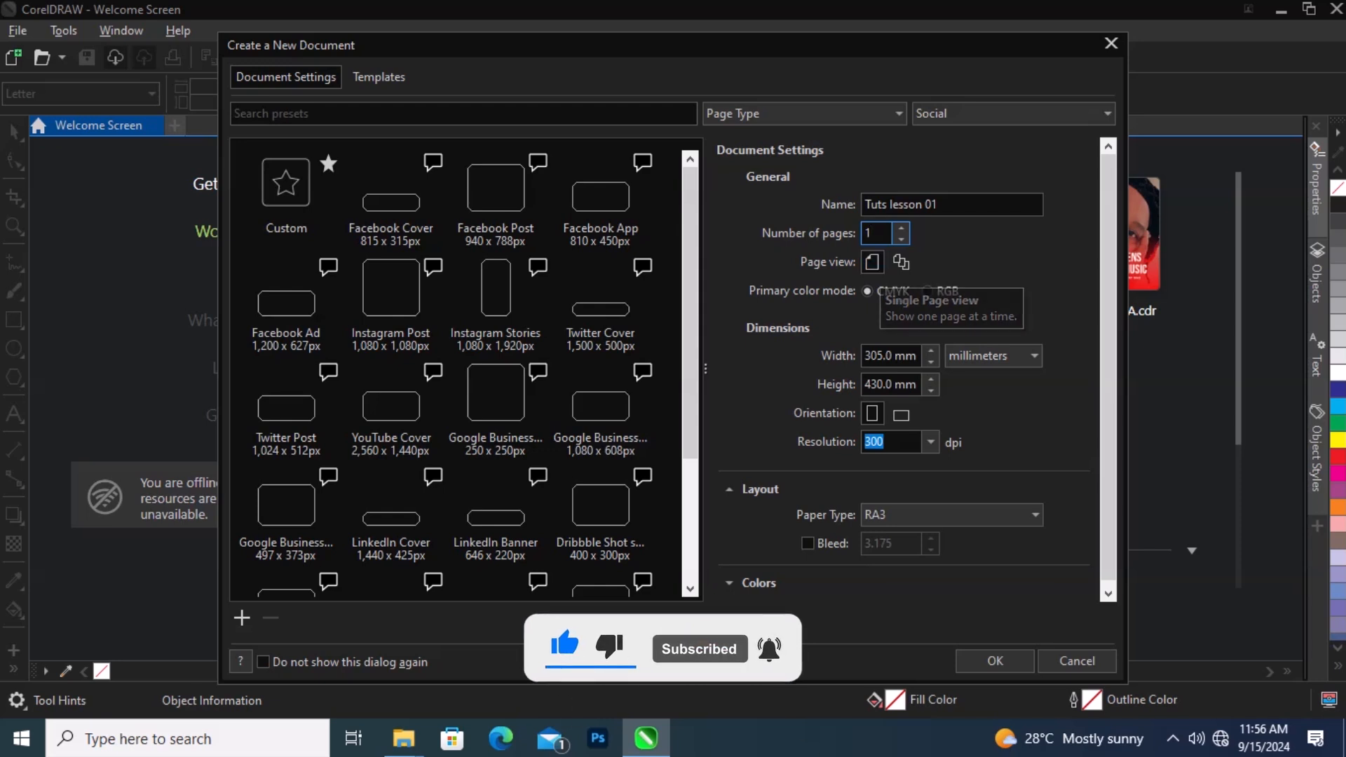
Step: Keep millimeters as the unit and set the page width and height to 200 mm each
left_click(901, 261)
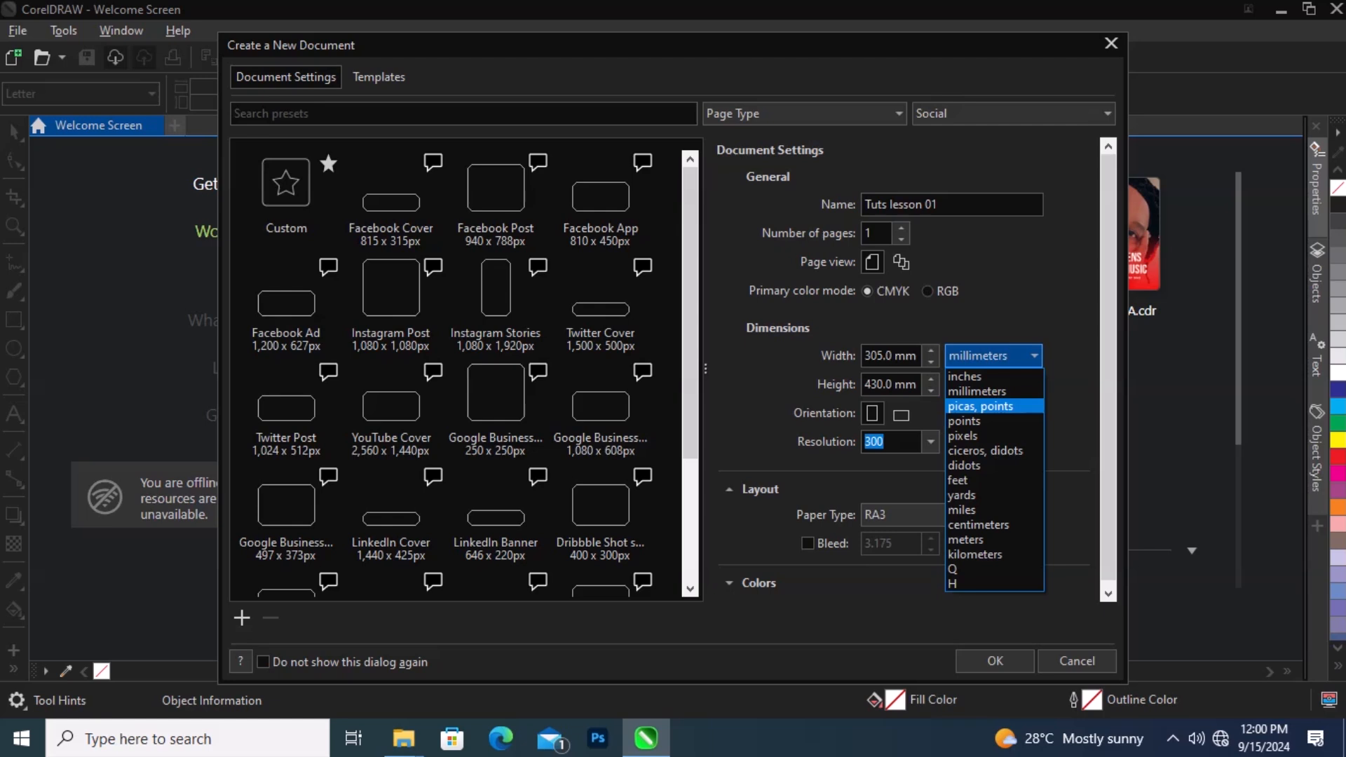
left_click(977, 391)
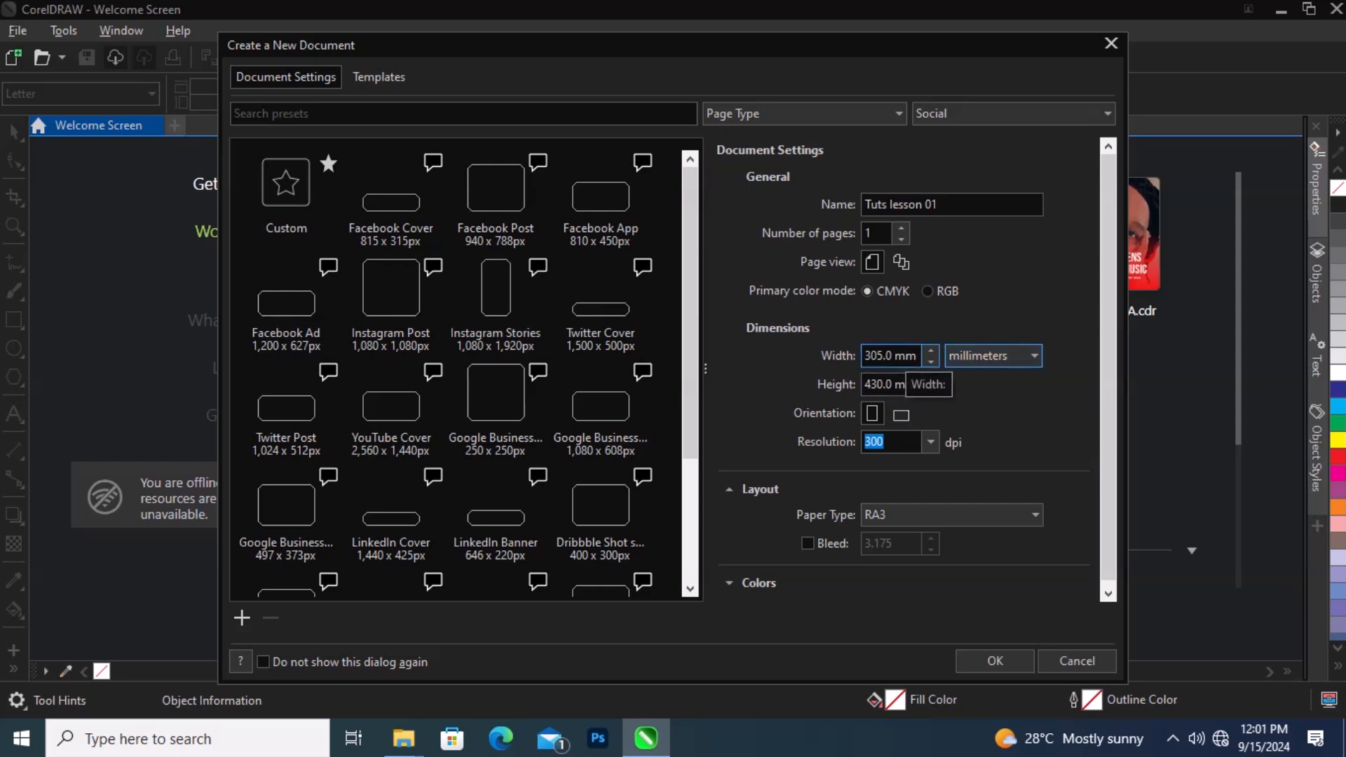
left_click_drag(896, 356, 864, 356)
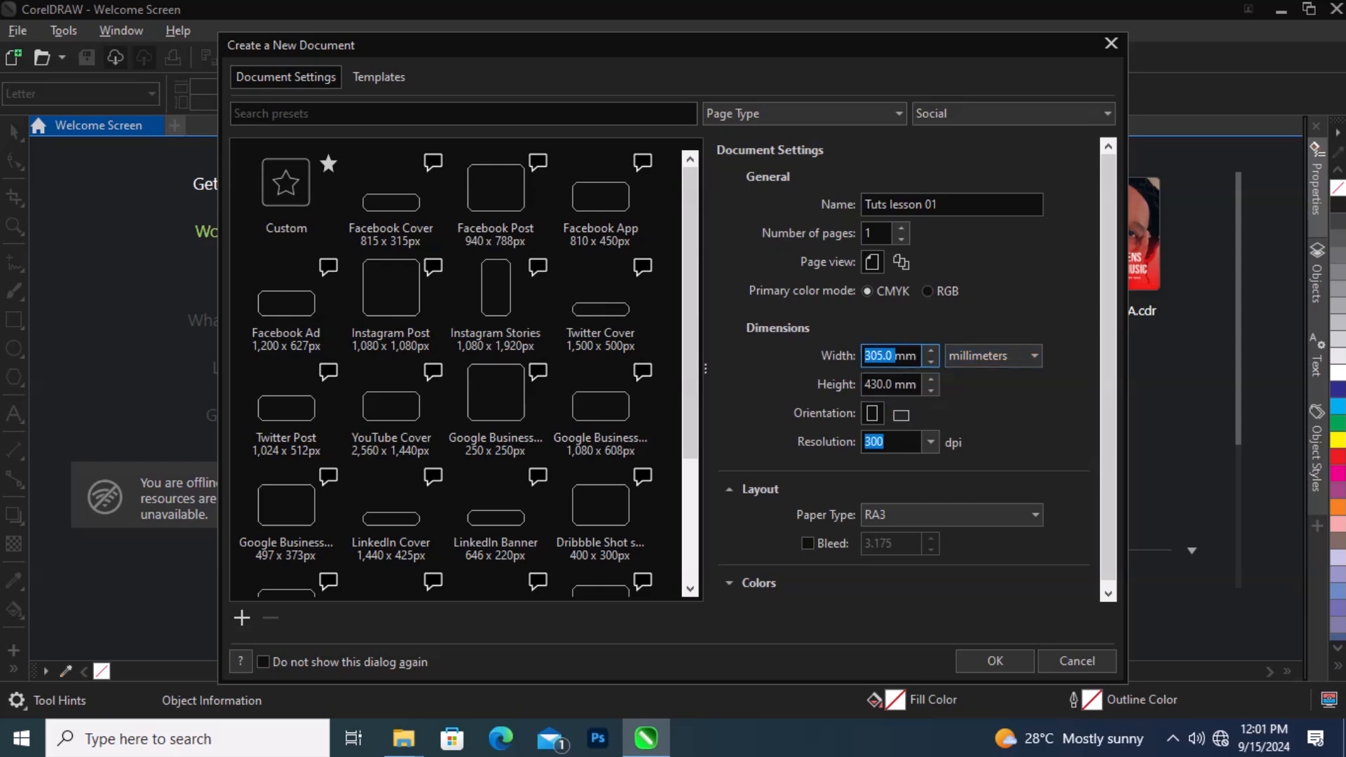
type("200")
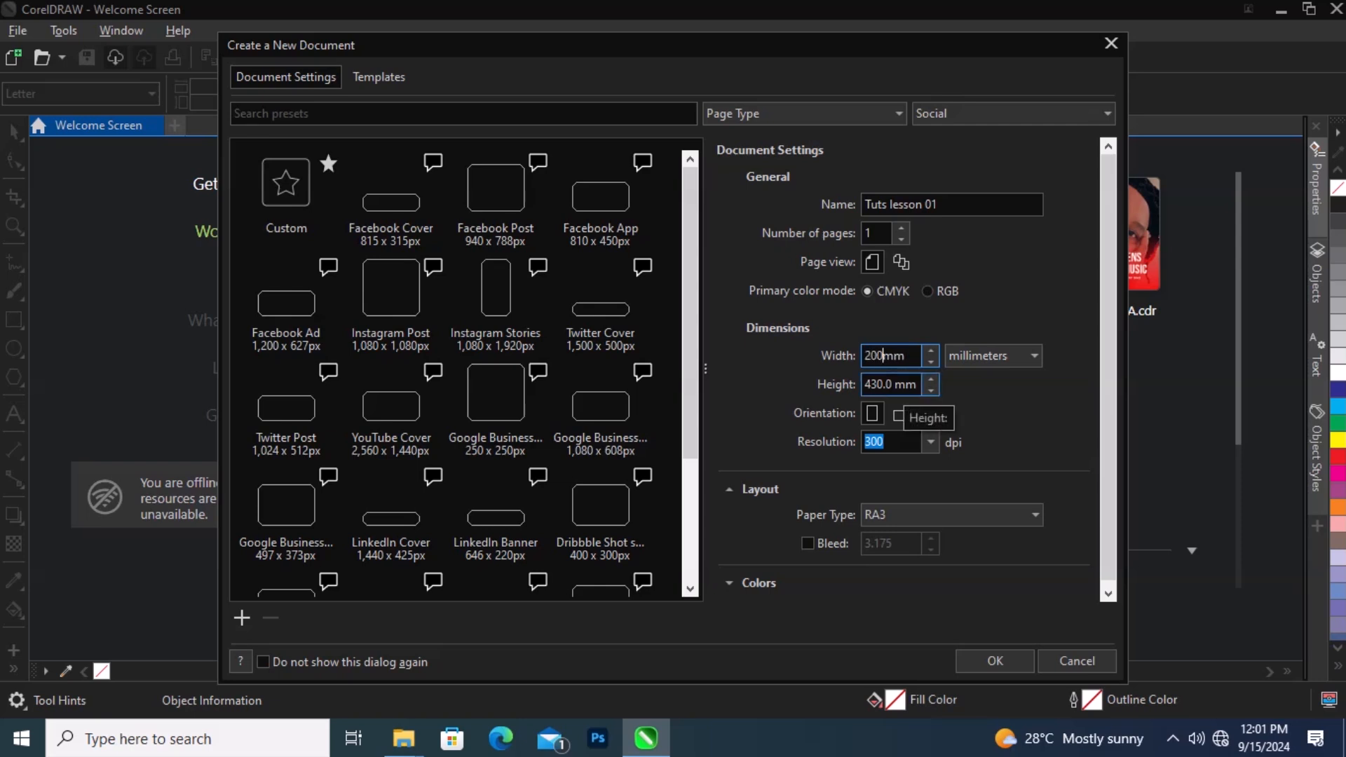
left_click(894, 385)
left_click_drag(895, 385, 866, 385)
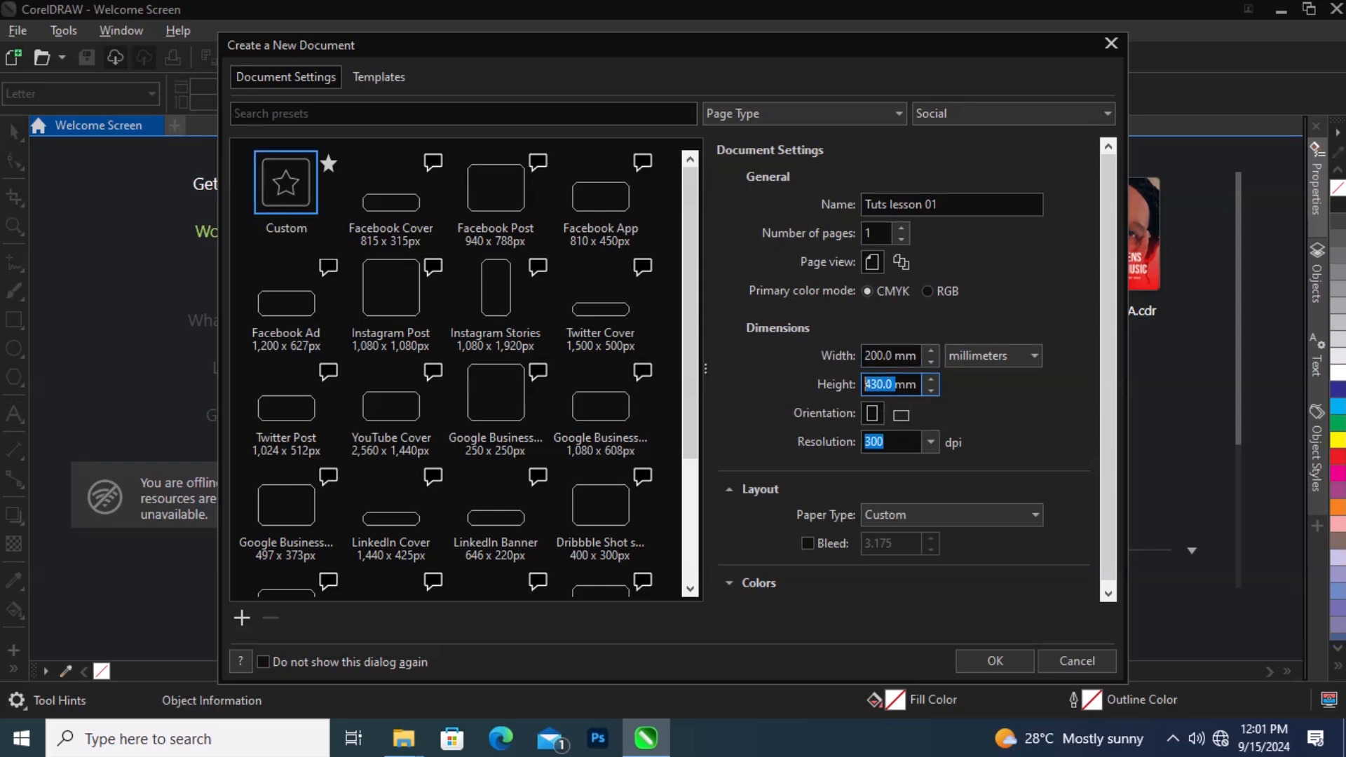
type("200")
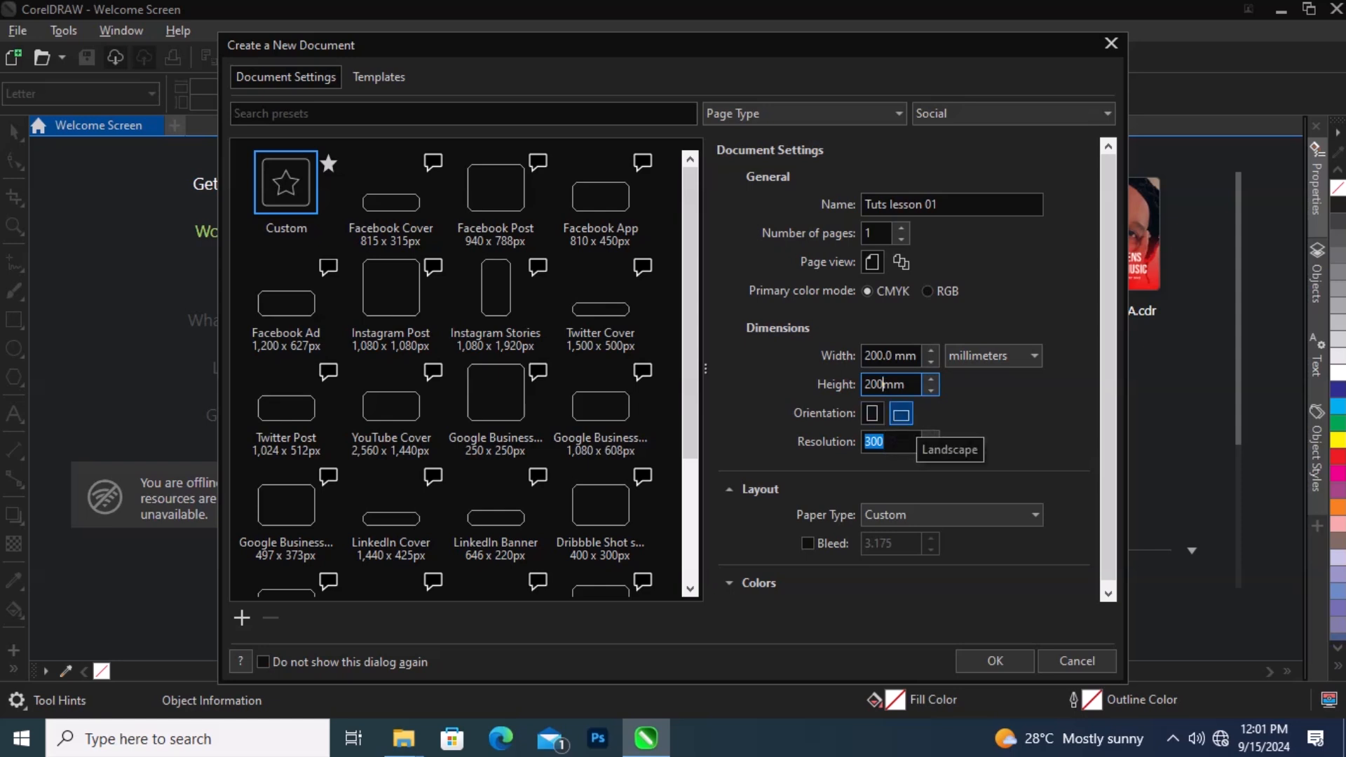
key("Tab")
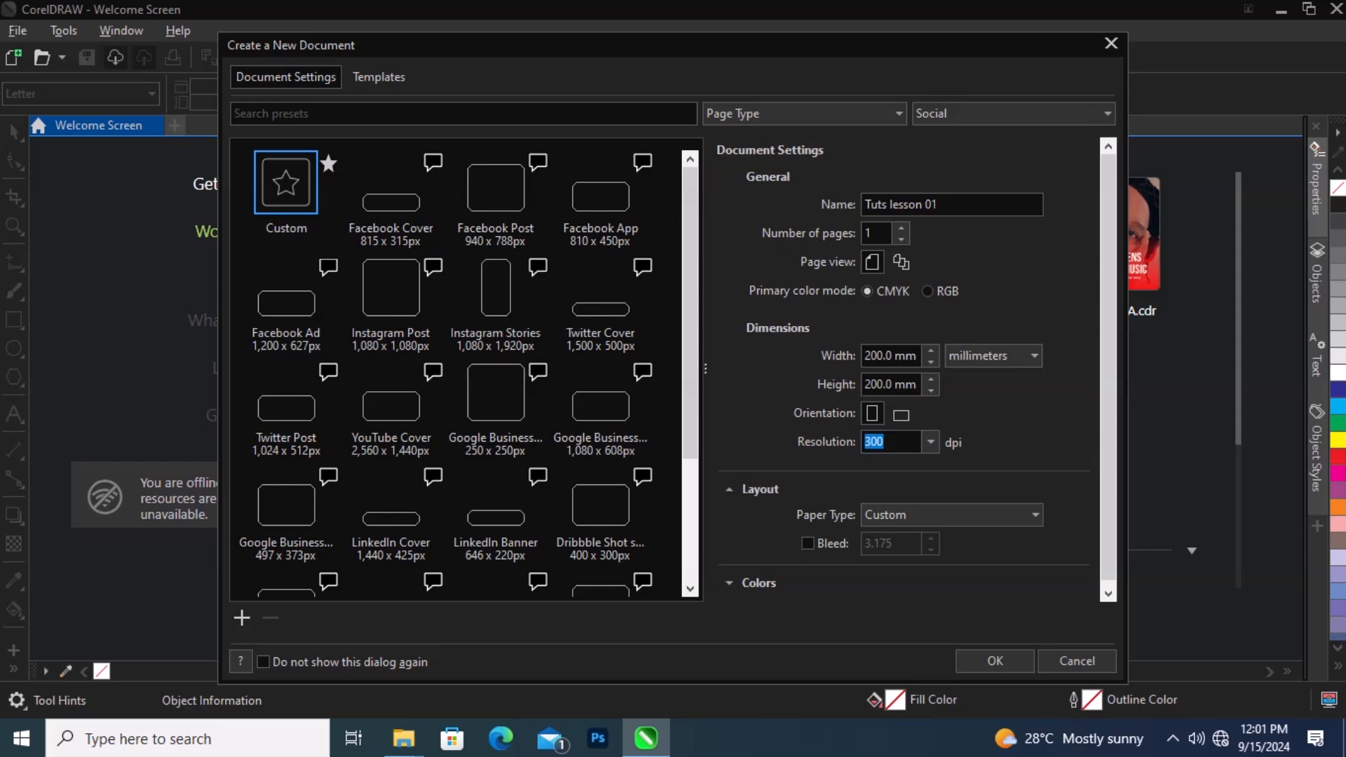
Step: Review the resolution options and the paper type list, then expand the Colors section
left_click(930, 442)
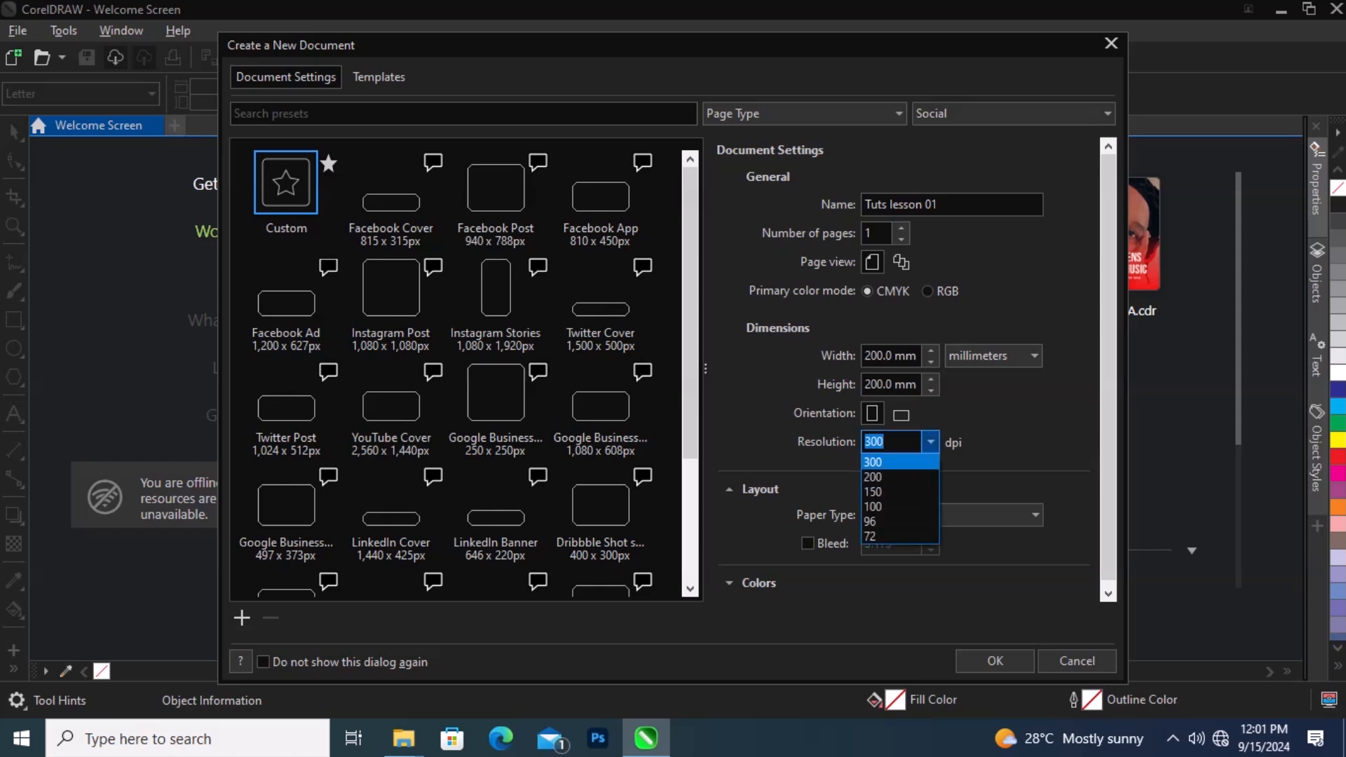
key("Escape")
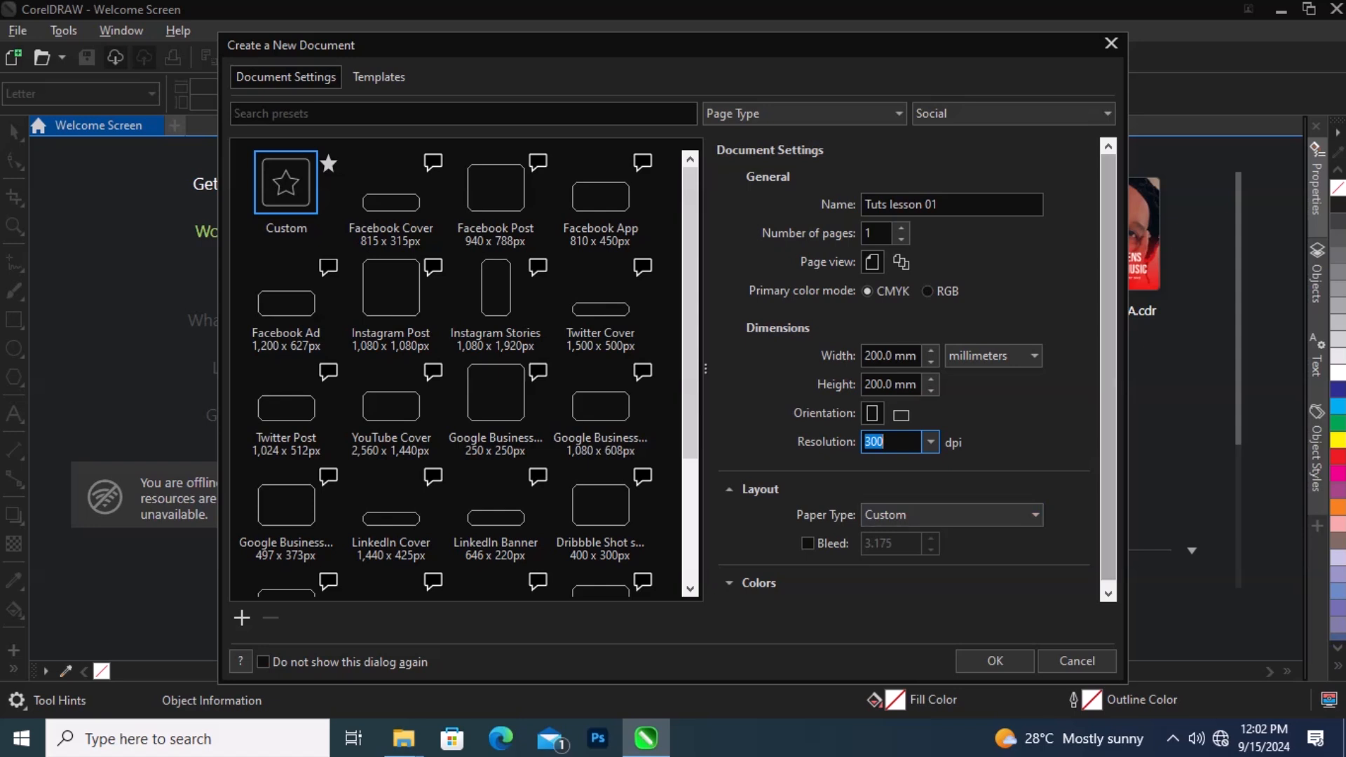
left_click_drag(1109, 366, 1109, 370)
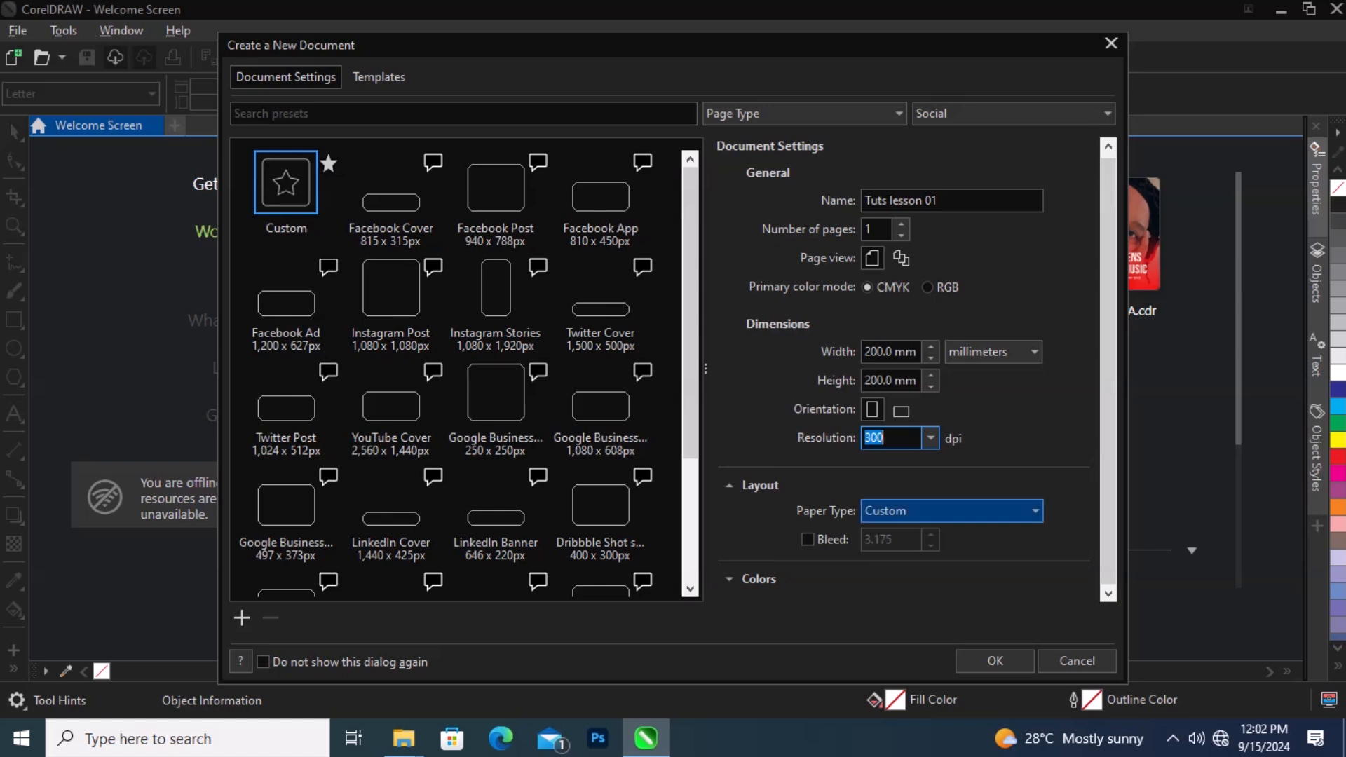
left_click(974, 510)
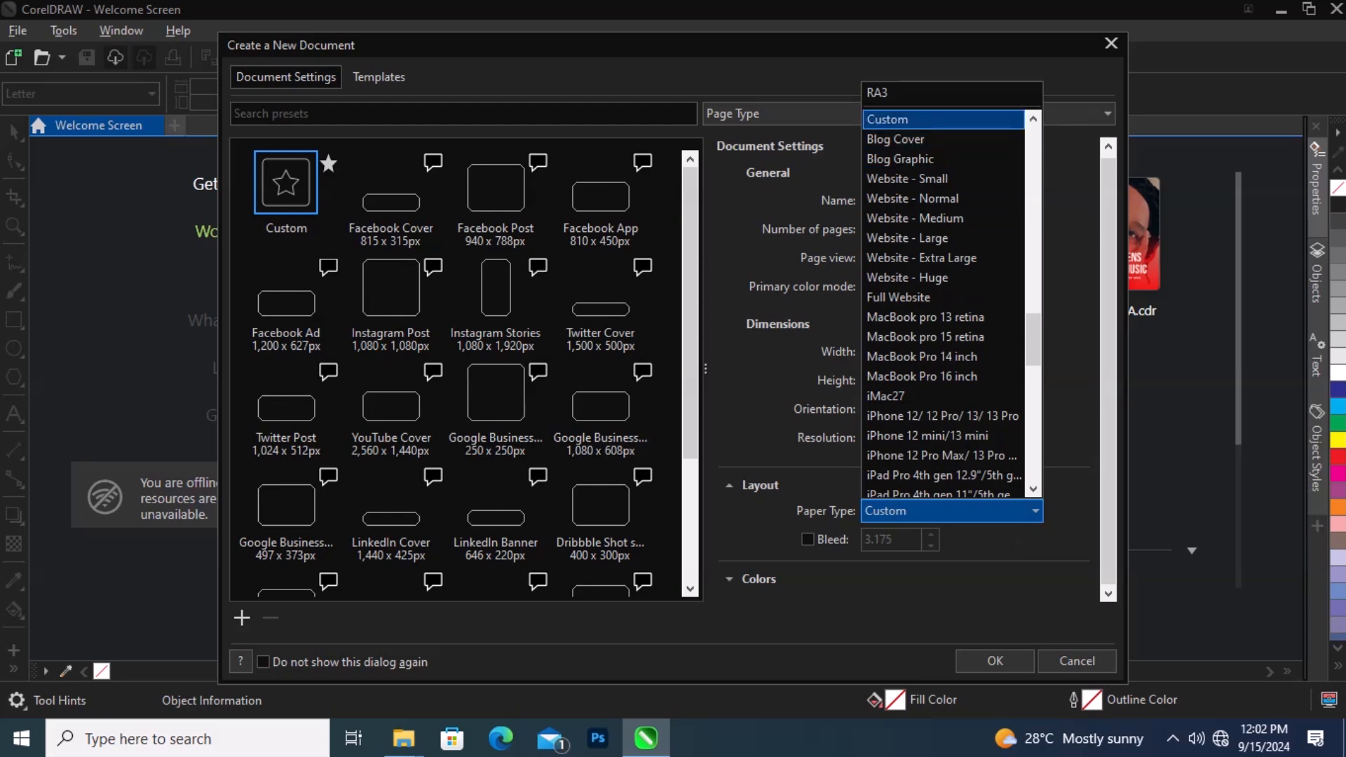
scroll(943, 416, "down", 15)
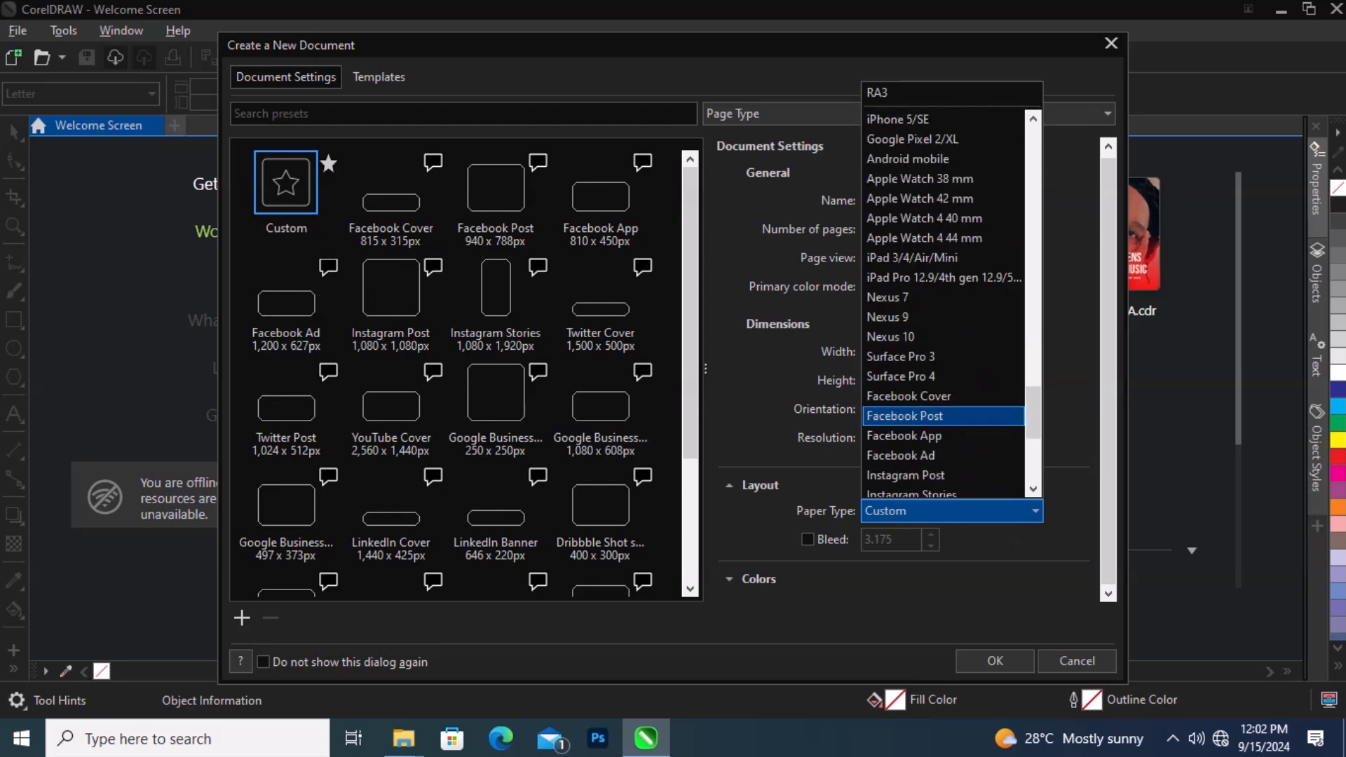
scroll(943, 416, "up", 4)
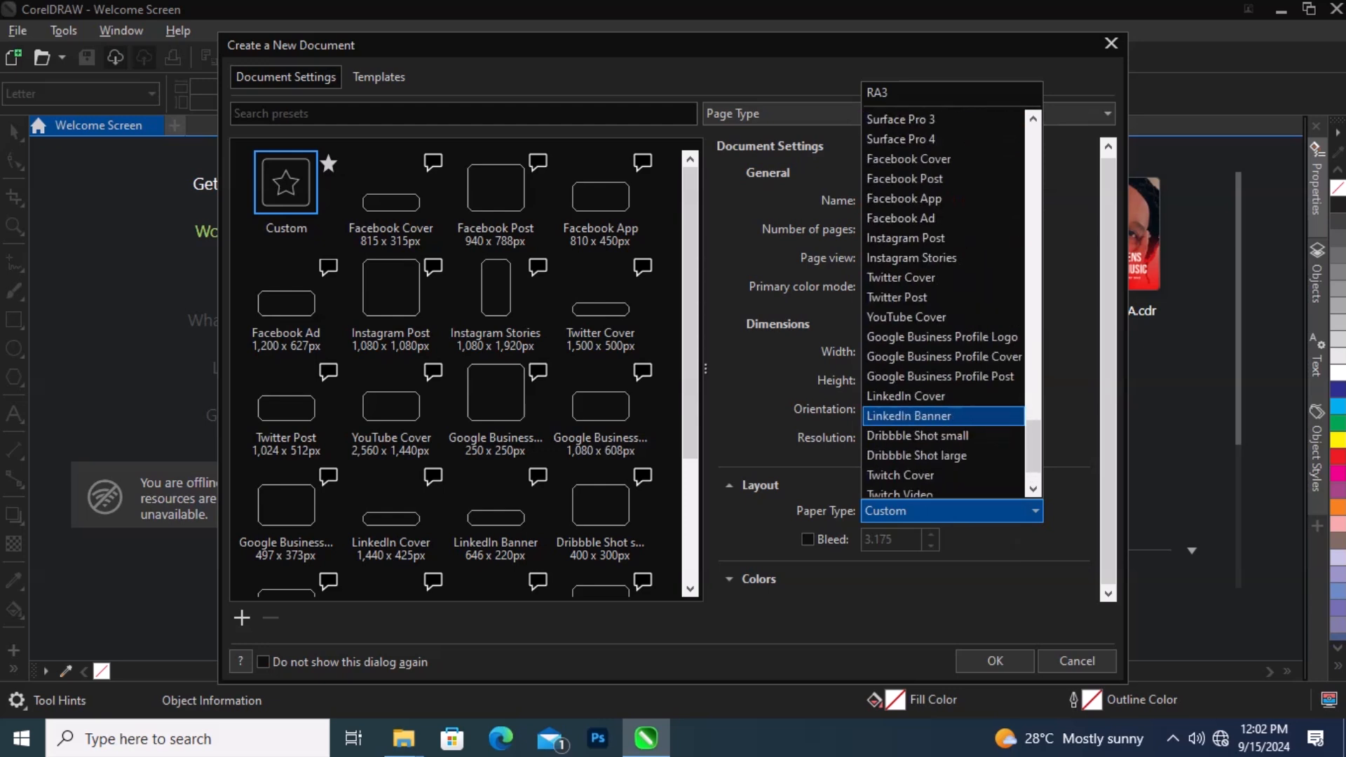
scroll(943, 416, "up", 1)
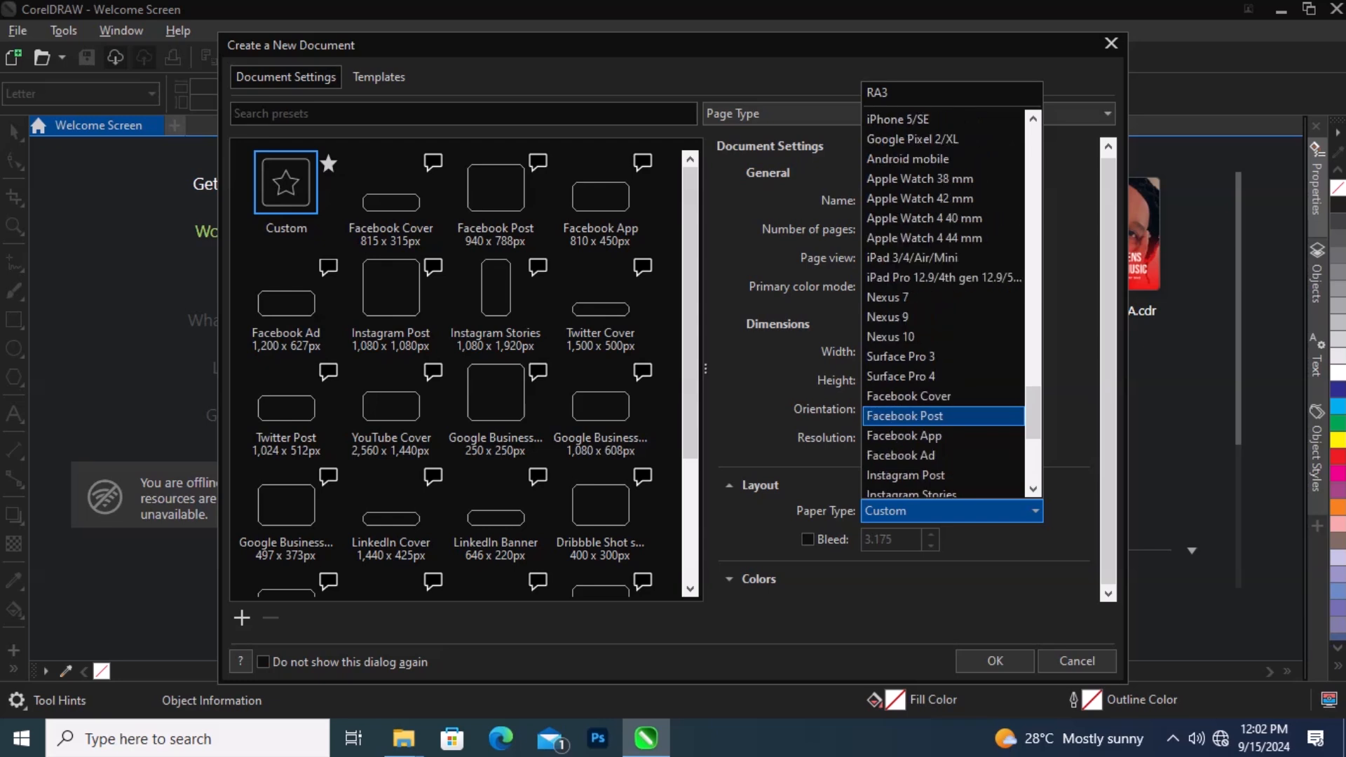
scroll(943, 416, "up", 12)
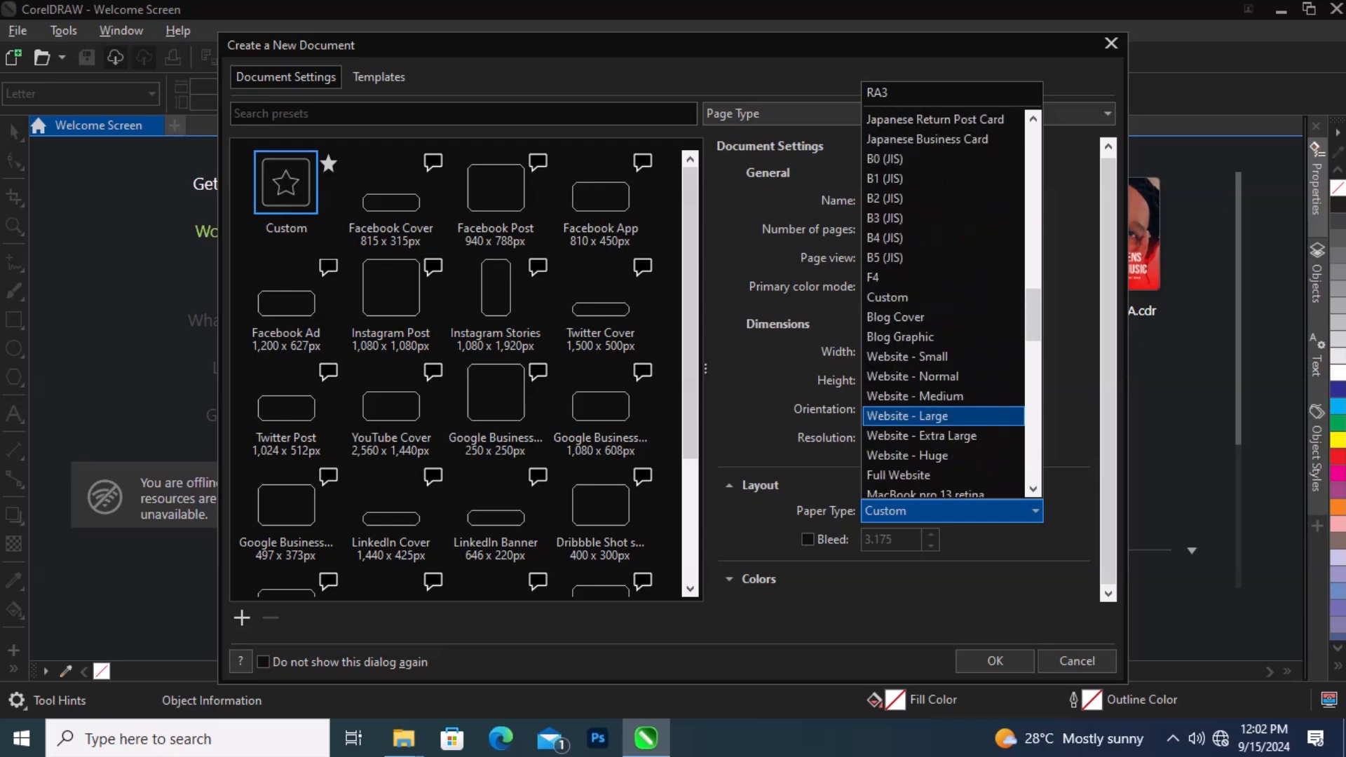
scroll(943, 416, "up", 4)
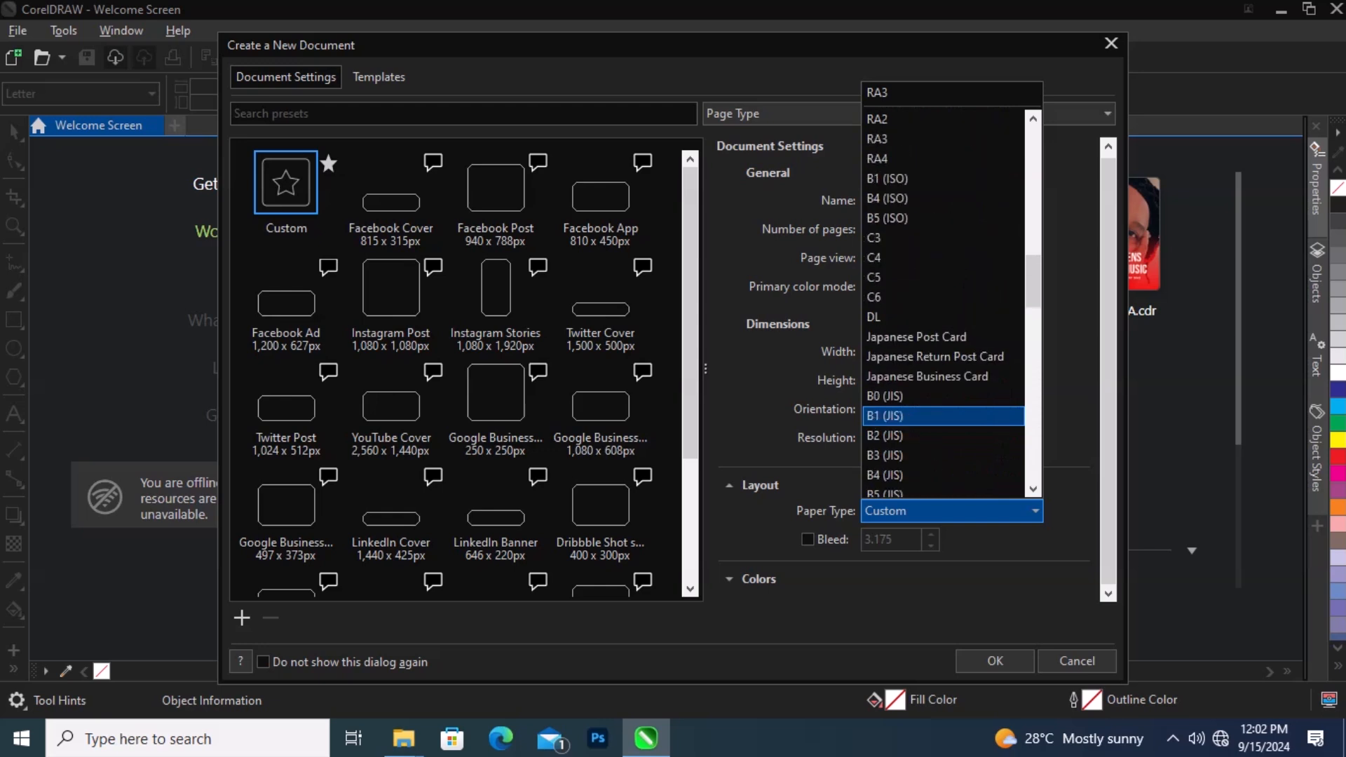
scroll(943, 415, "up", 11)
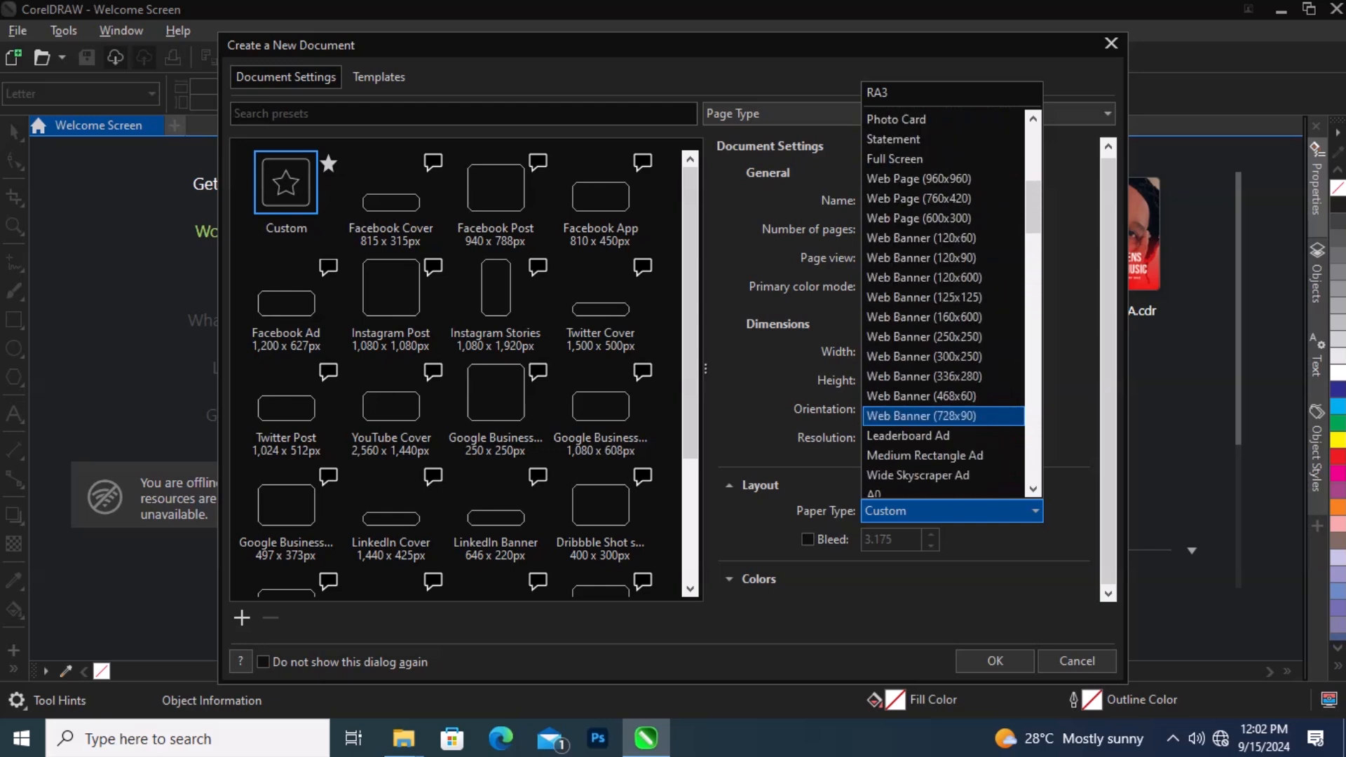
scroll(943, 416, "up", 6)
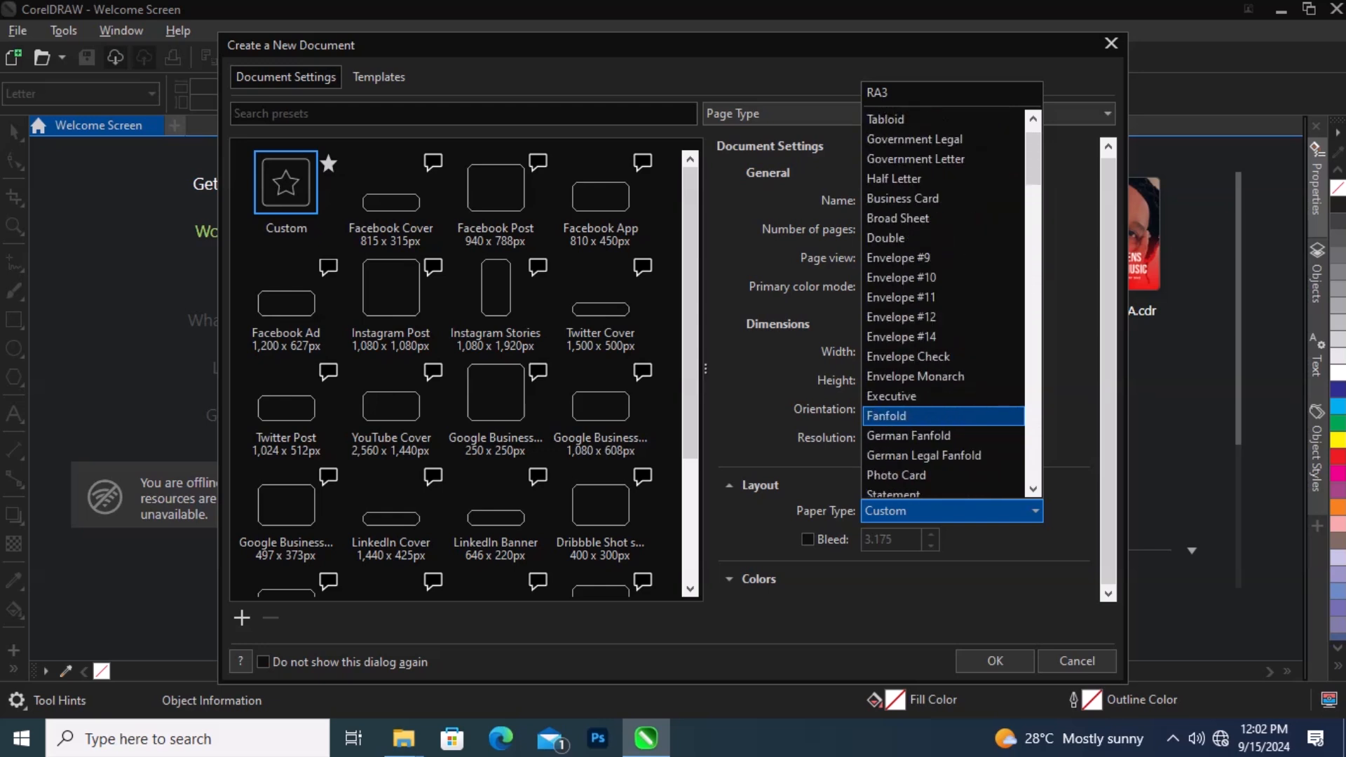
scroll(943, 416, "up", 1)
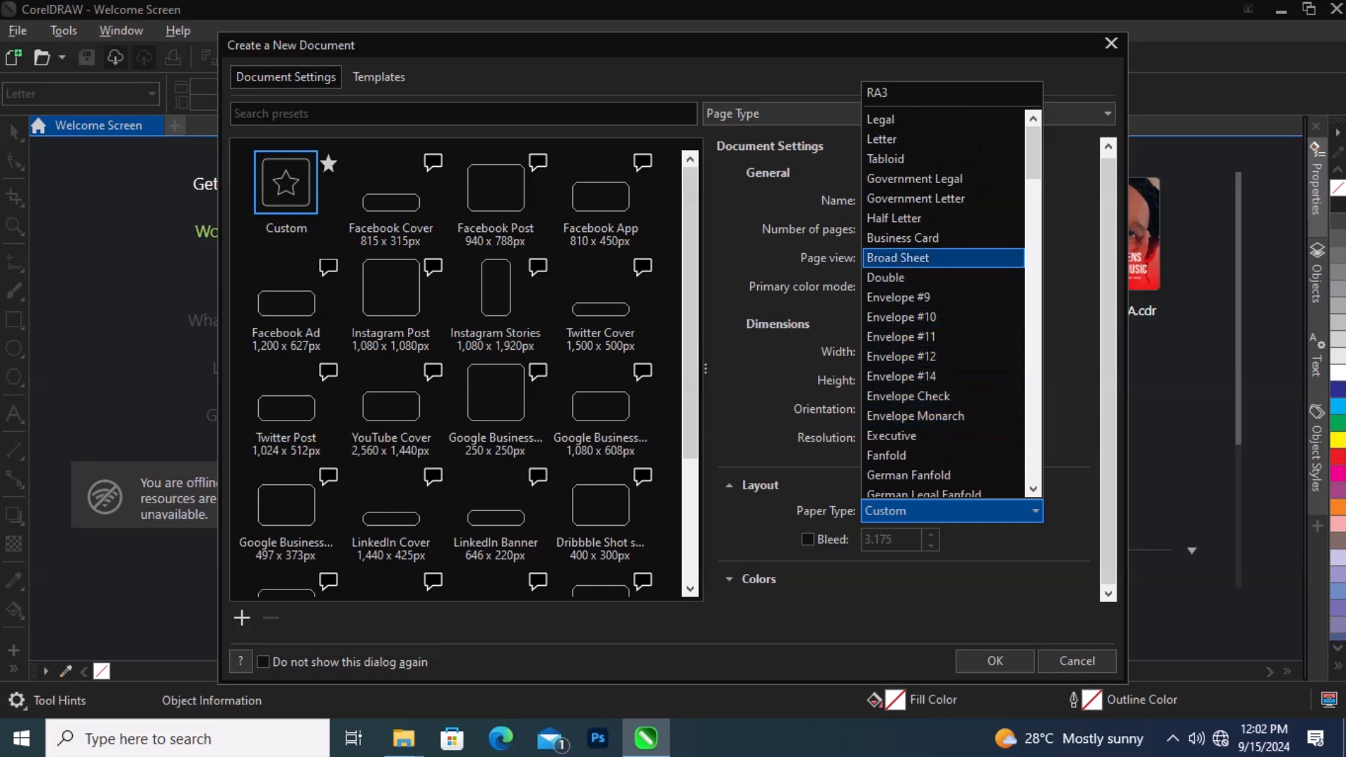
scroll(943, 420, "down", 4)
key("Escape")
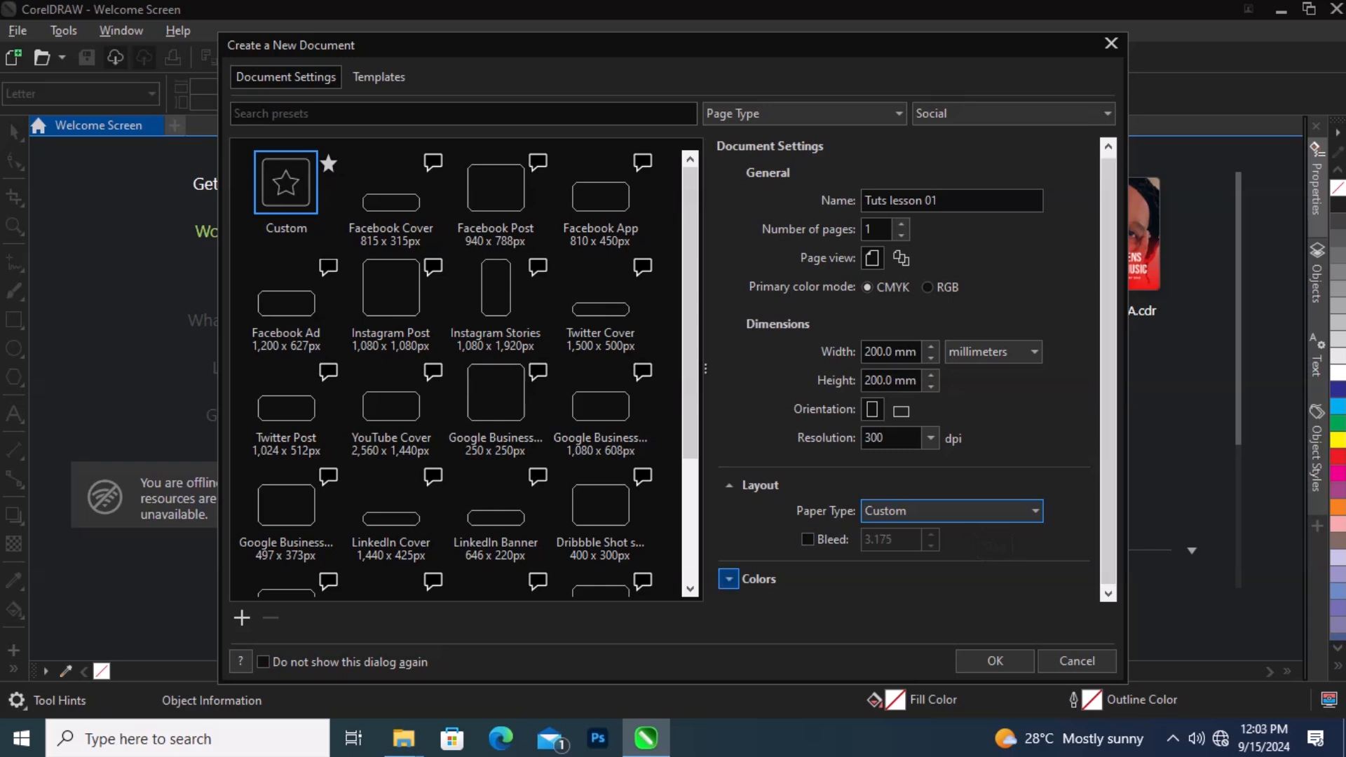
left_click(728, 579)
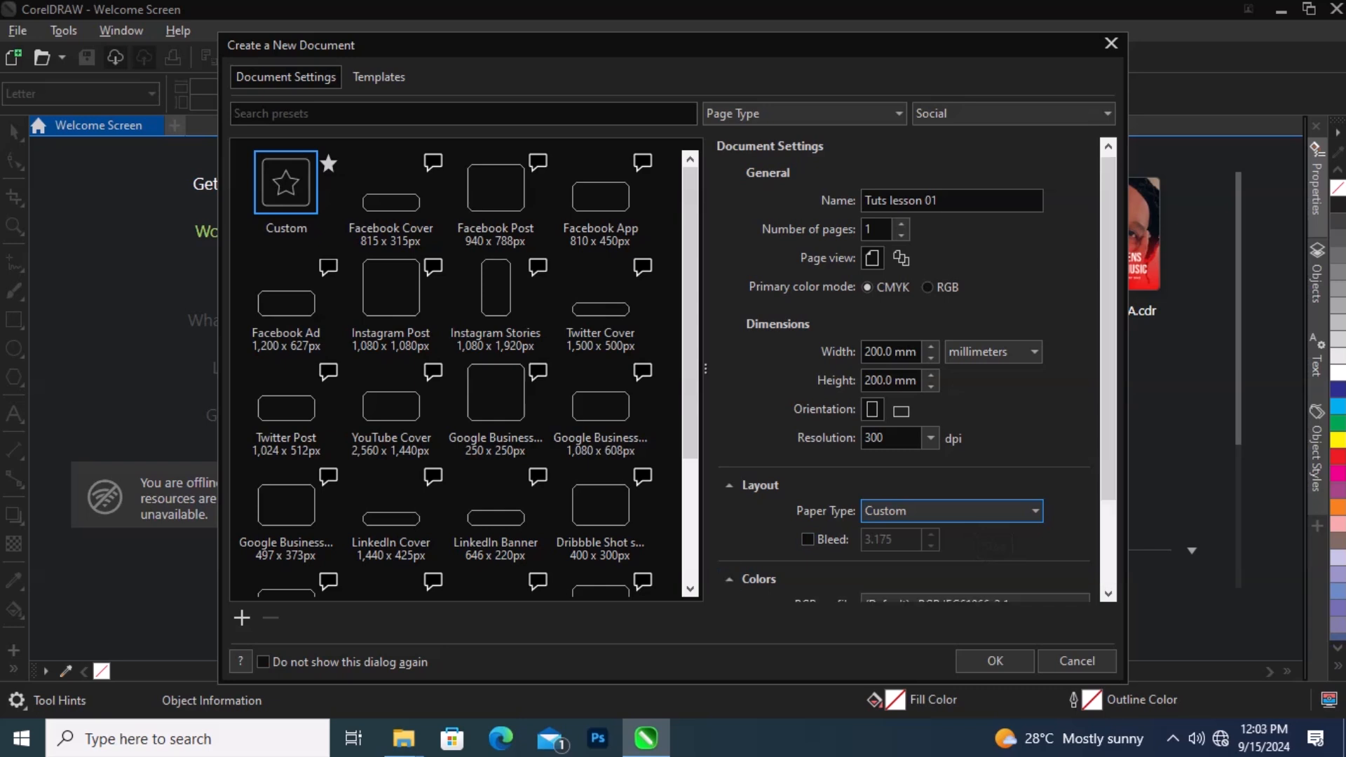
Step: Review the RGB, CMYK and grayscale colour profile lists and the rendering intent options in the Colors section
scroll(912, 371, "down", 3)
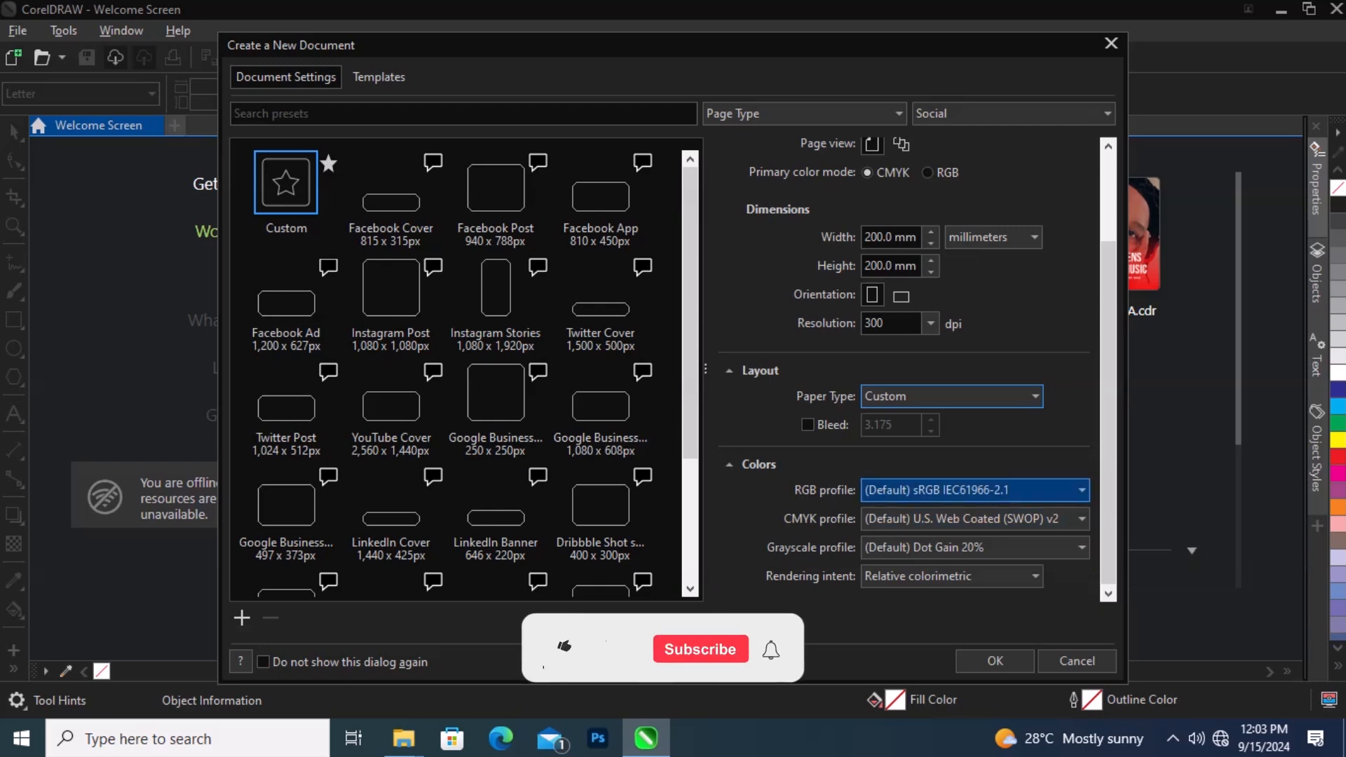
left_click(975, 490)
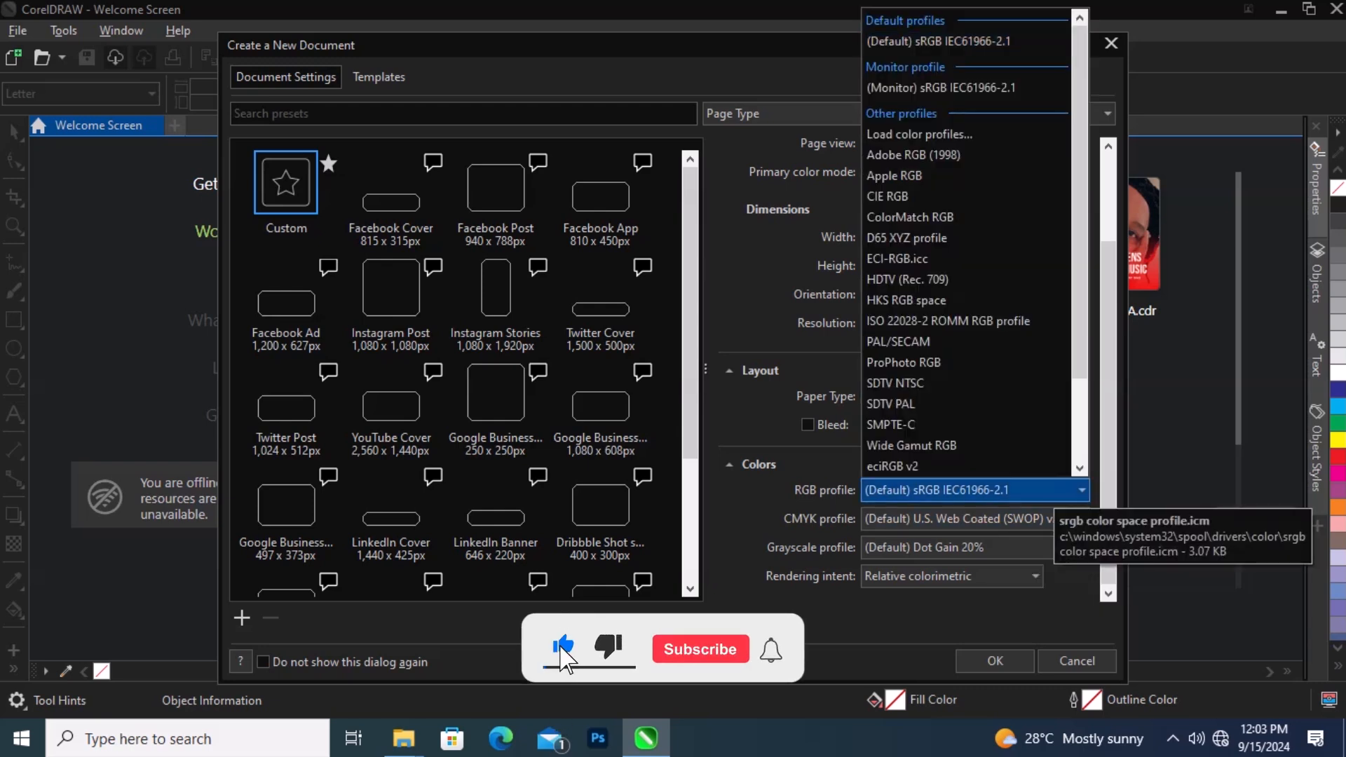
left_click(1051, 490)
left_click(1082, 519)
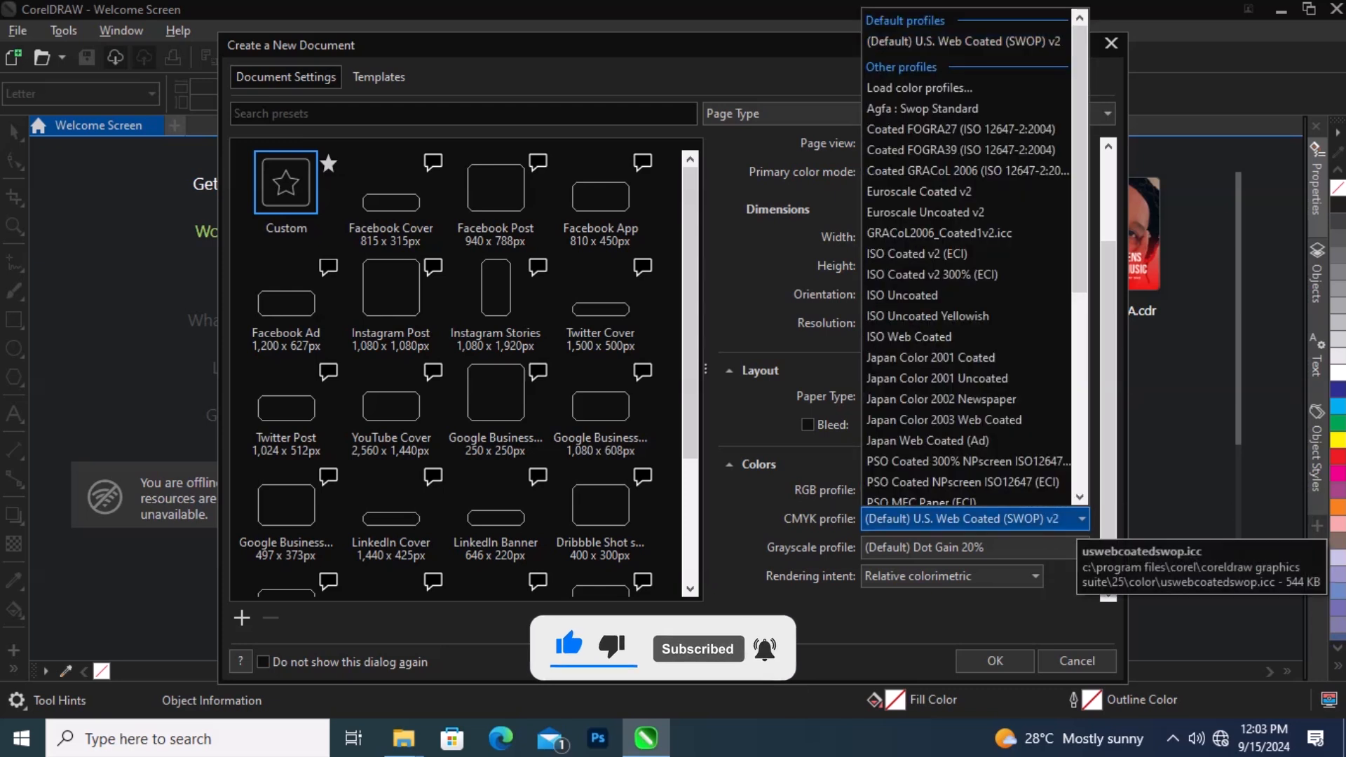
left_click(1078, 521)
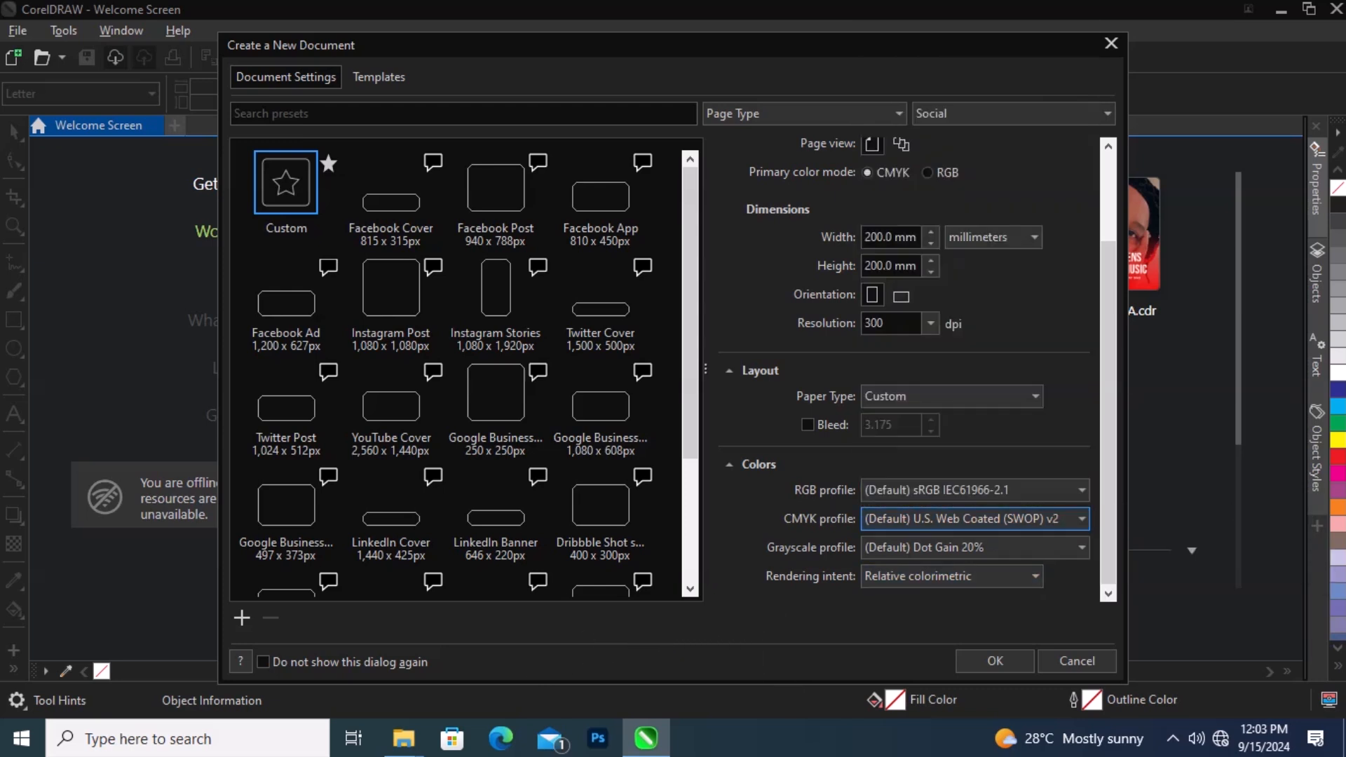
left_click(946, 547)
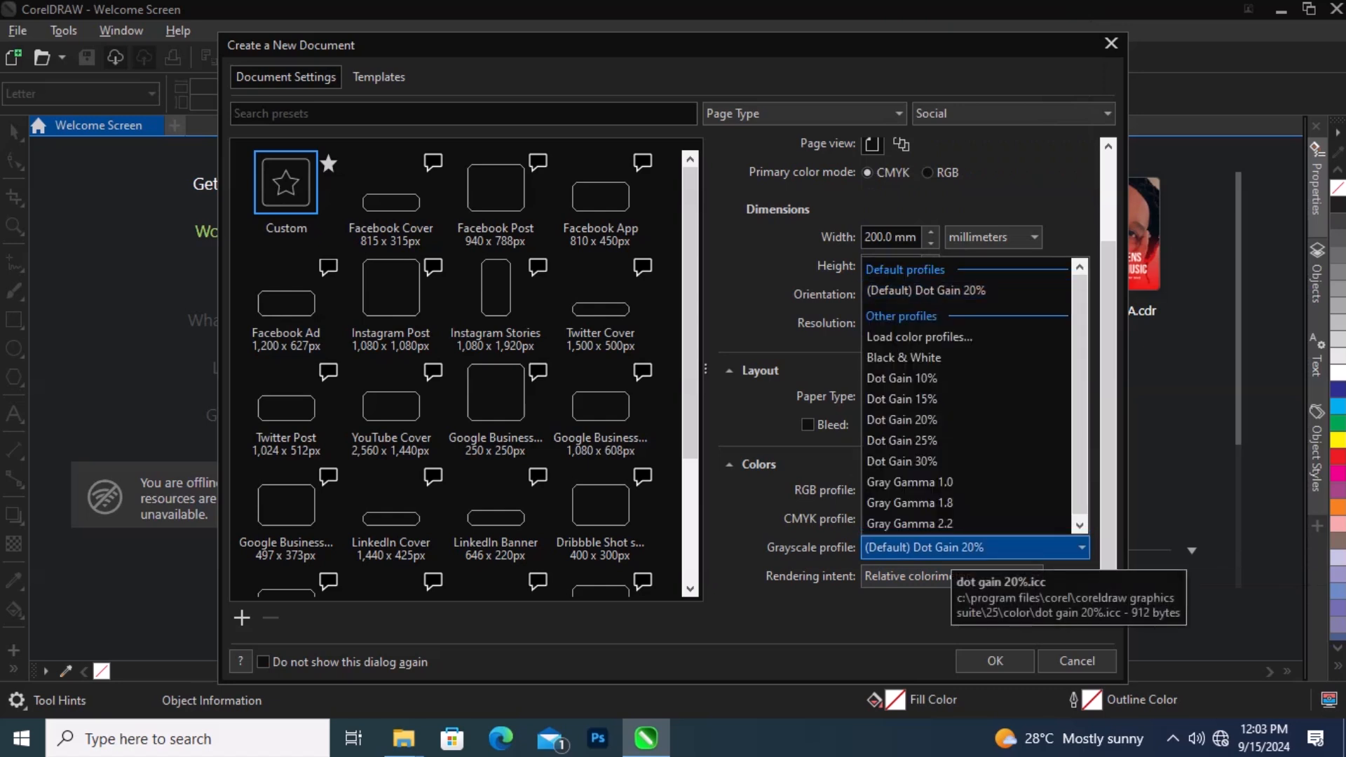
left_click(948, 549)
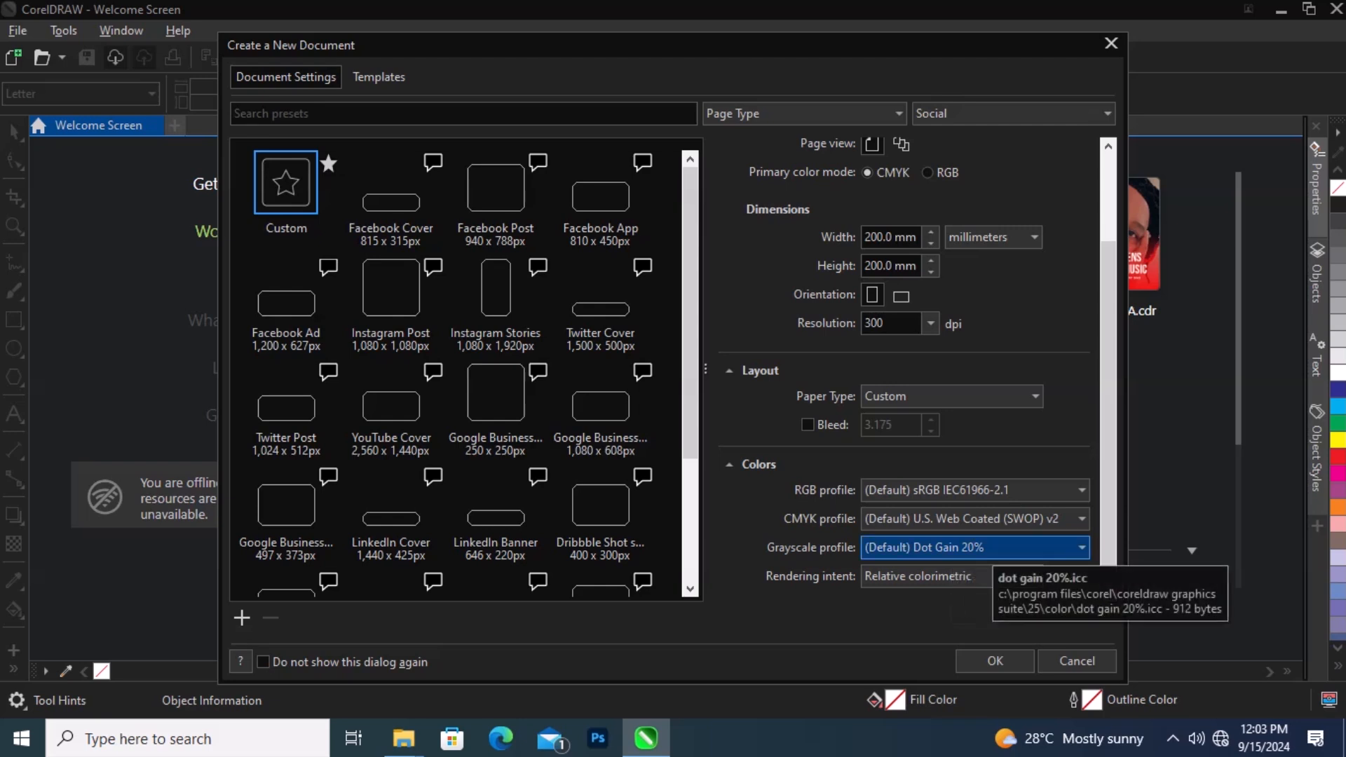
left_click(993, 550)
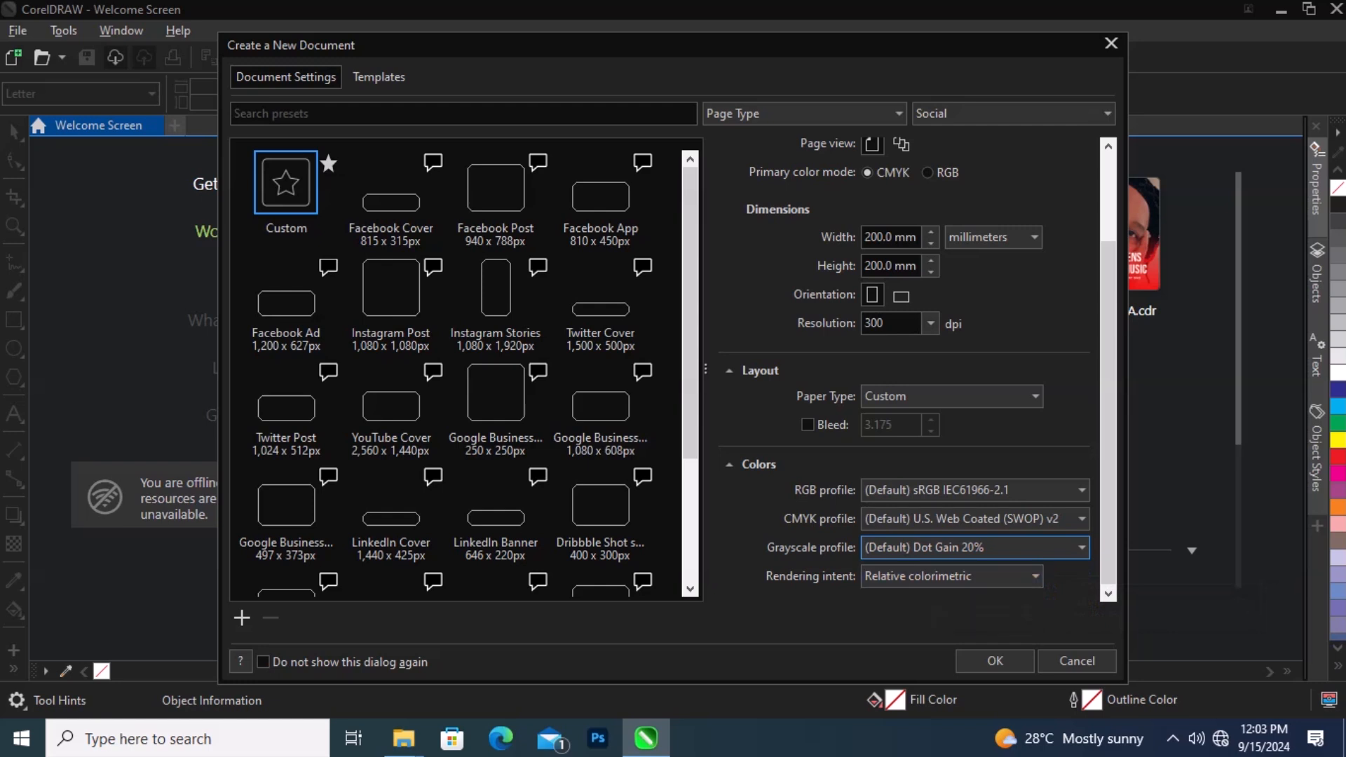
left_click(1033, 577)
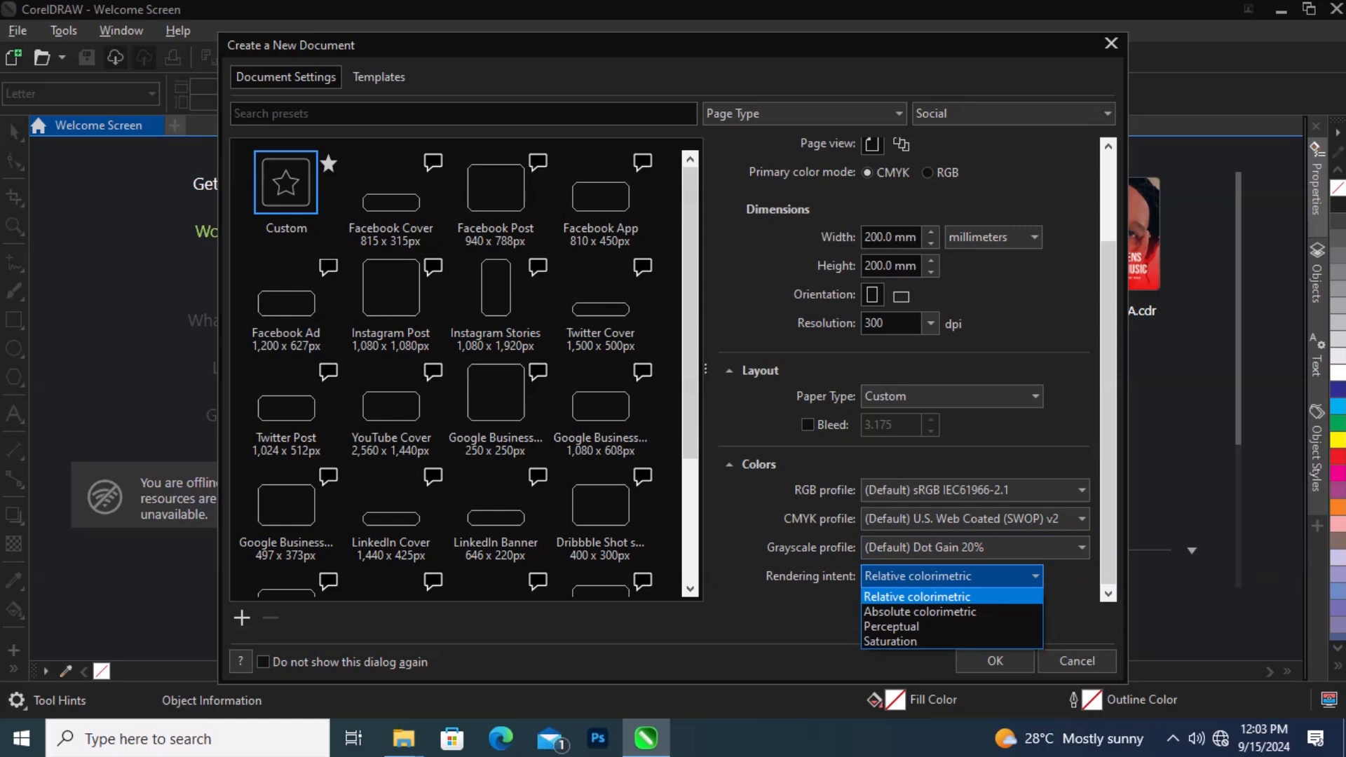
left_click(1034, 576)
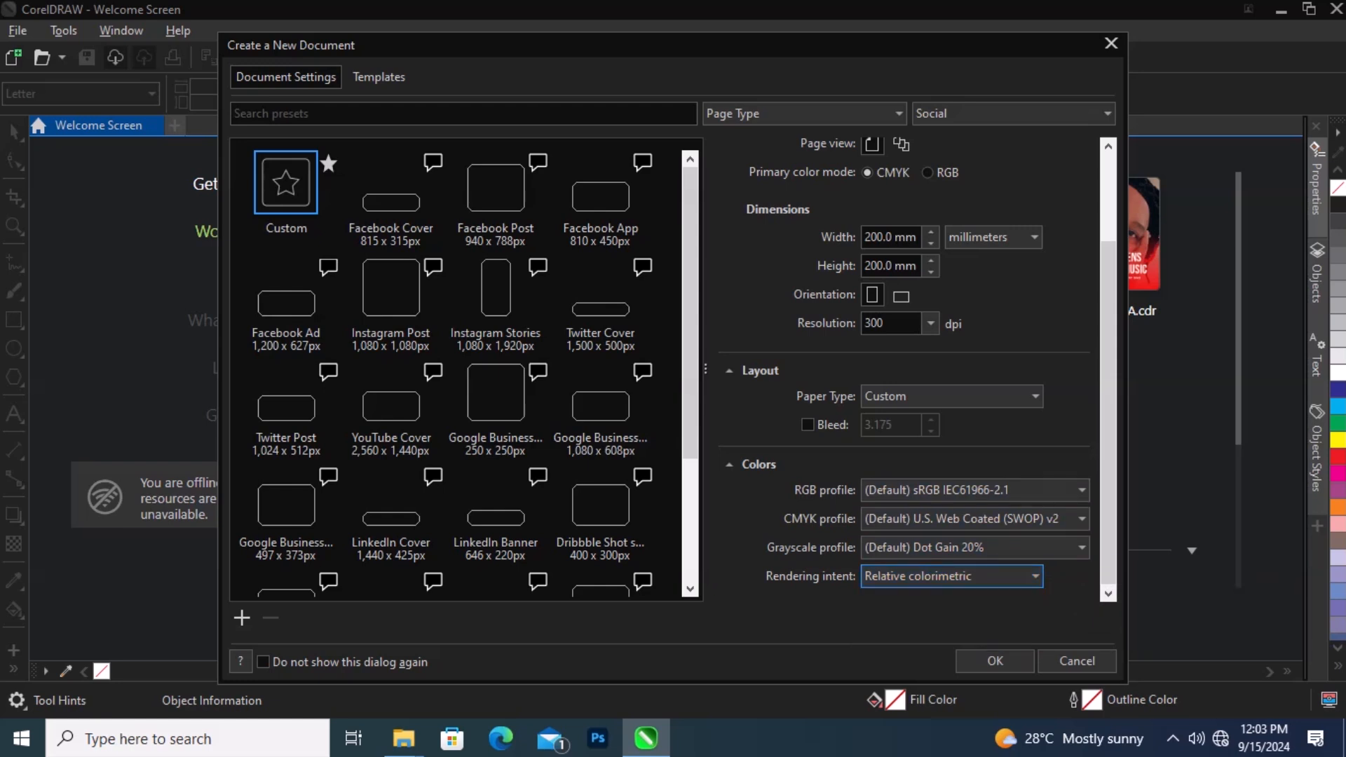
Step: Create the new document with the chosen settings
left_click_drag(676, 42, 617, 33)
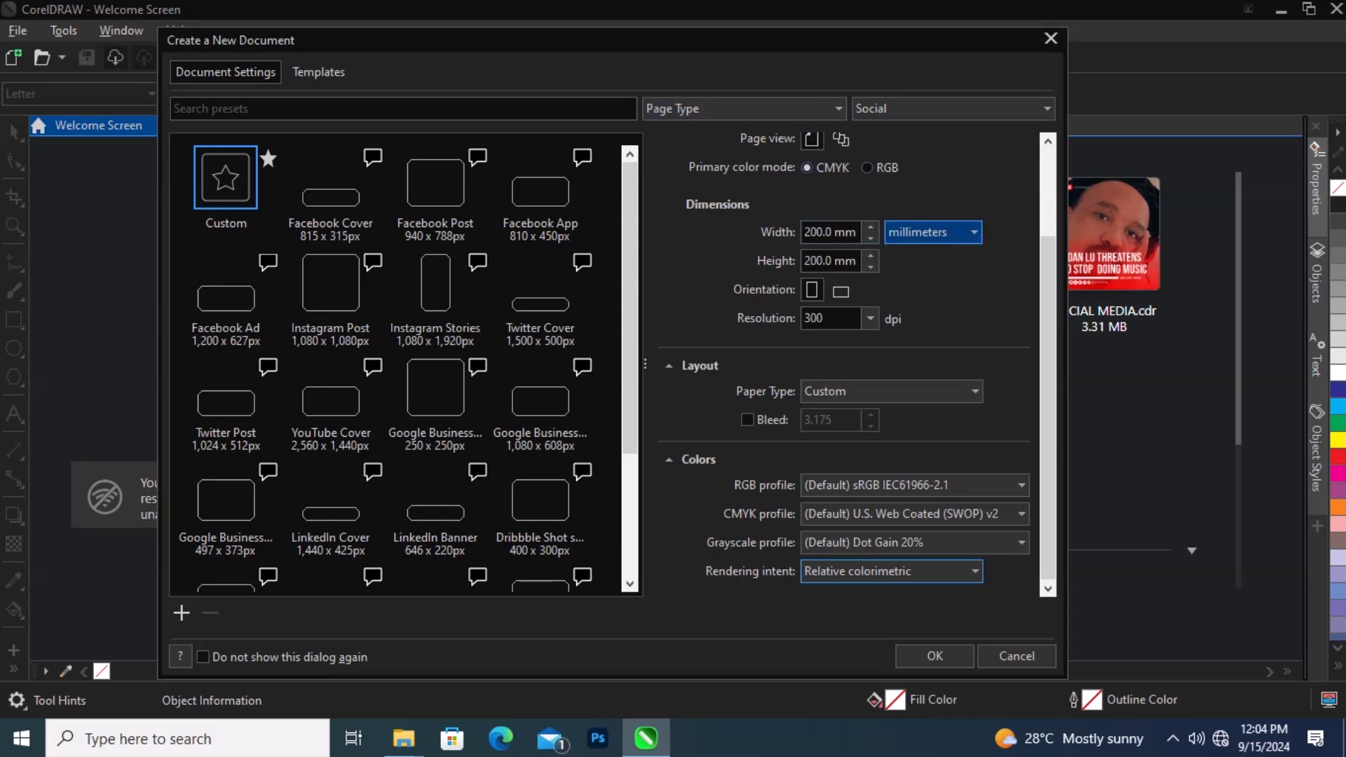
scroll(857, 365, "up", 3)
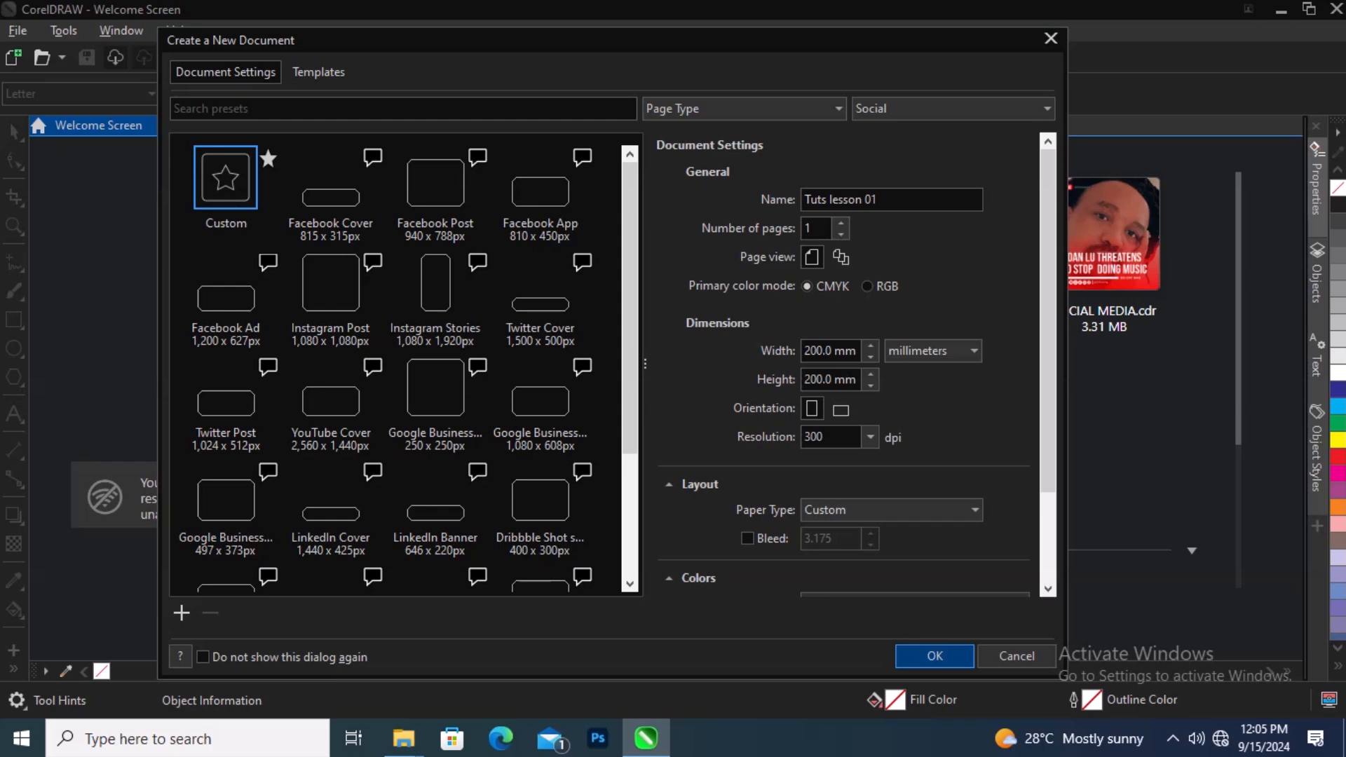
left_click(935, 656)
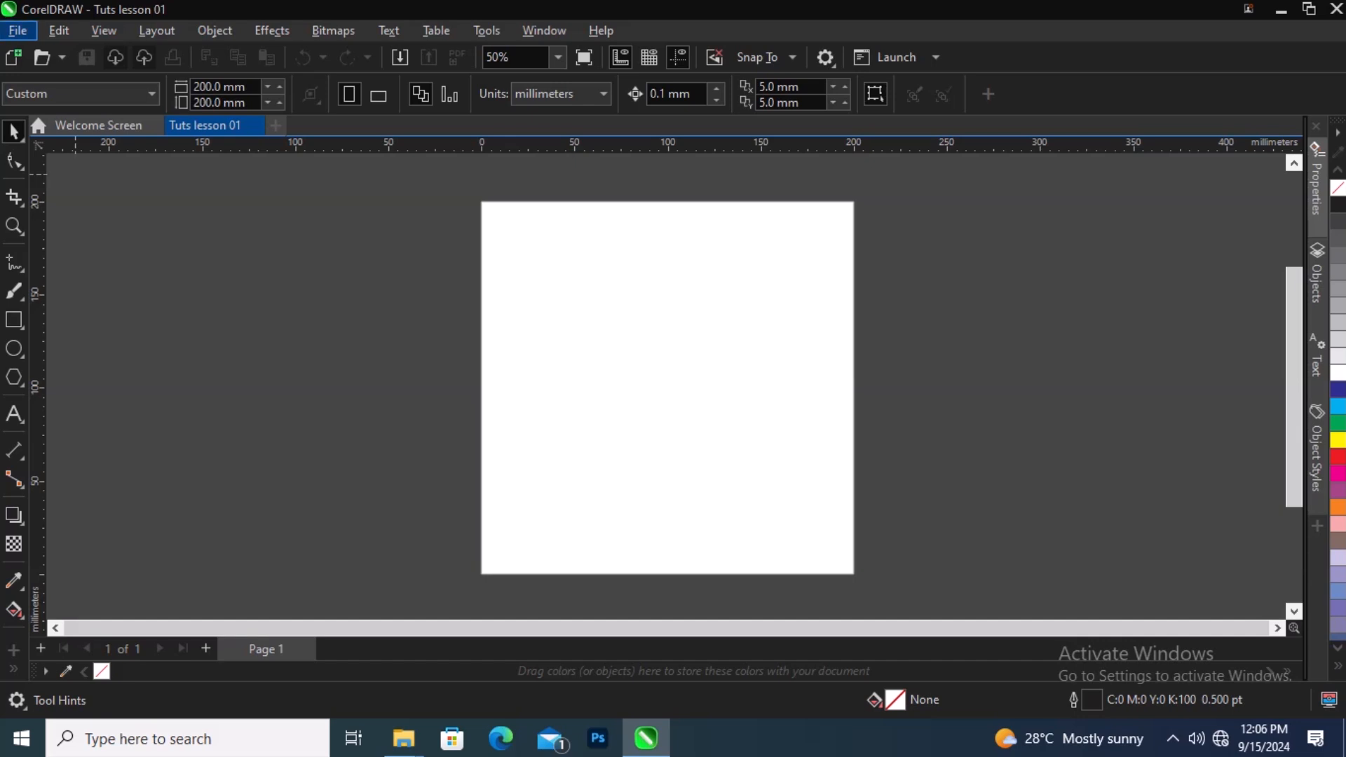
left_click(17, 31)
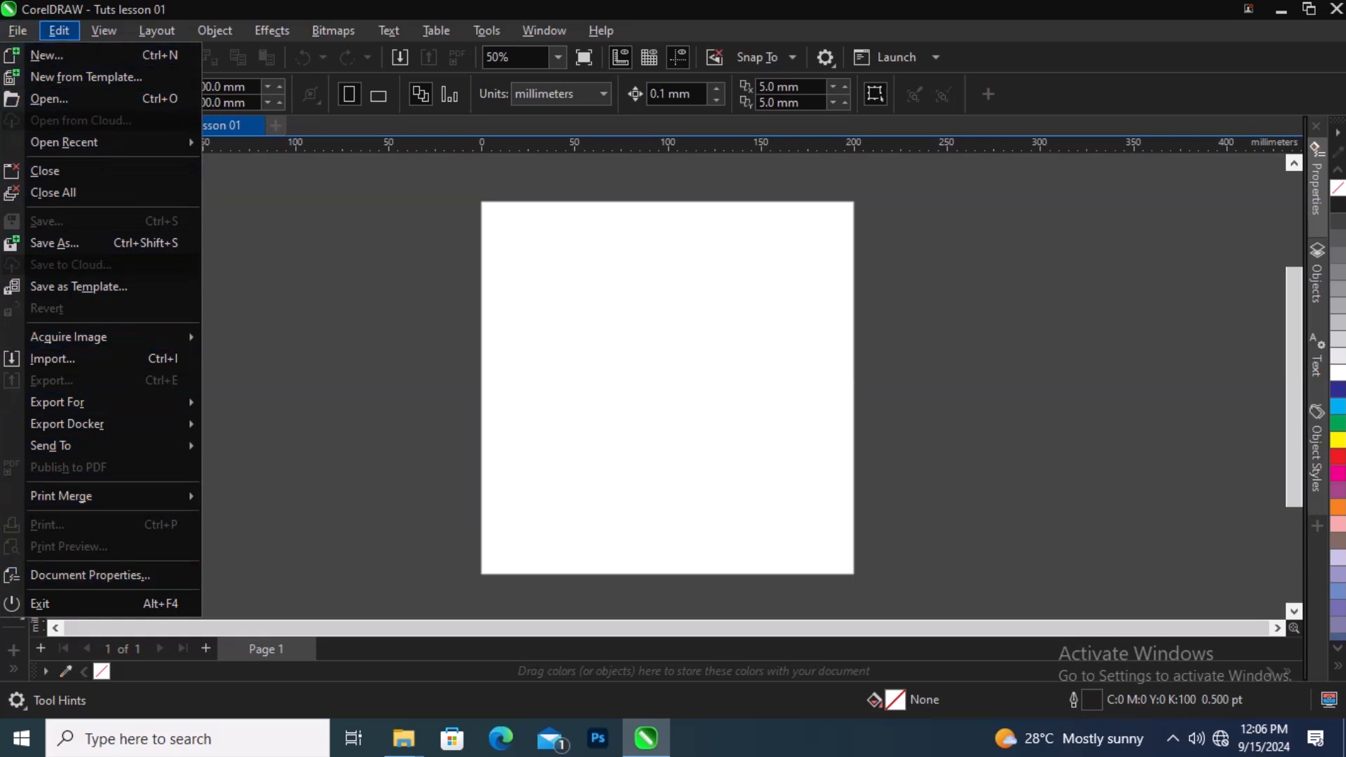
mouse_move(59, 30)
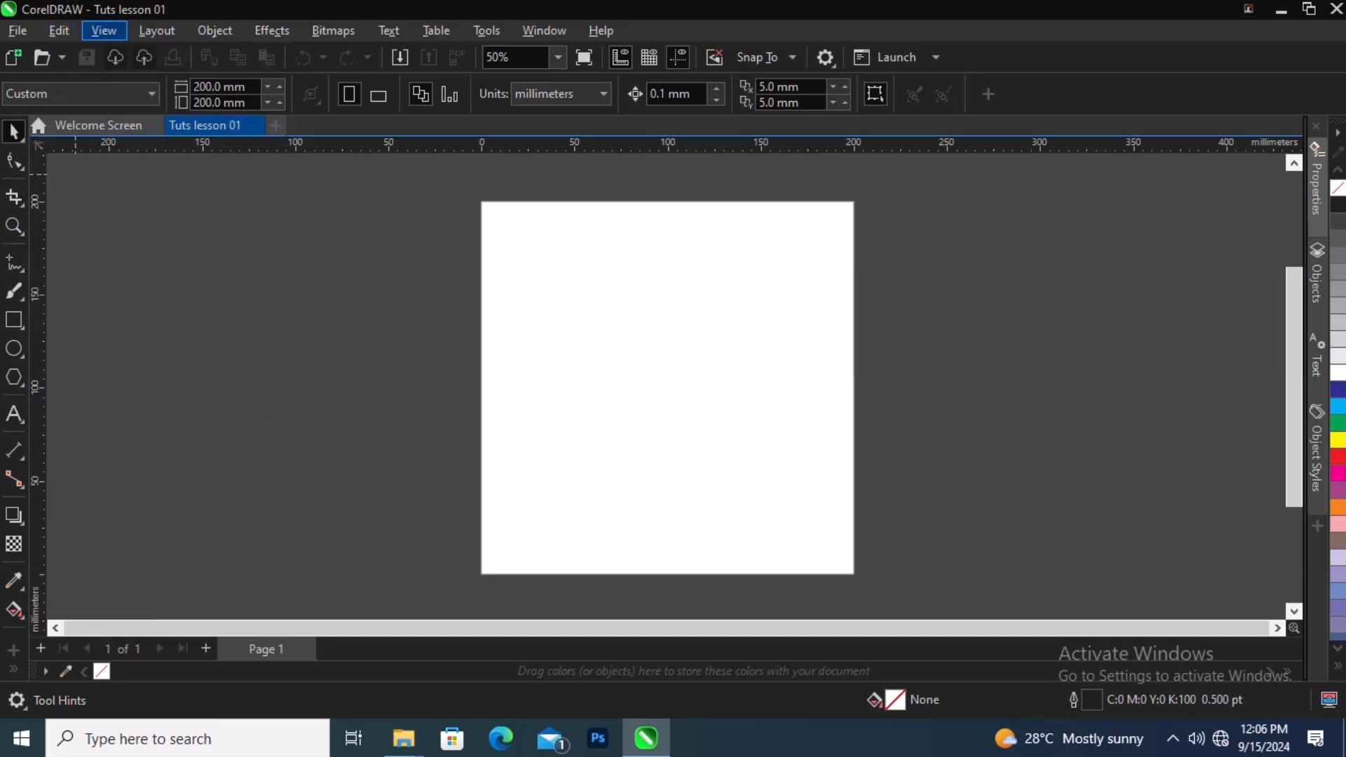
mouse_move(103, 30)
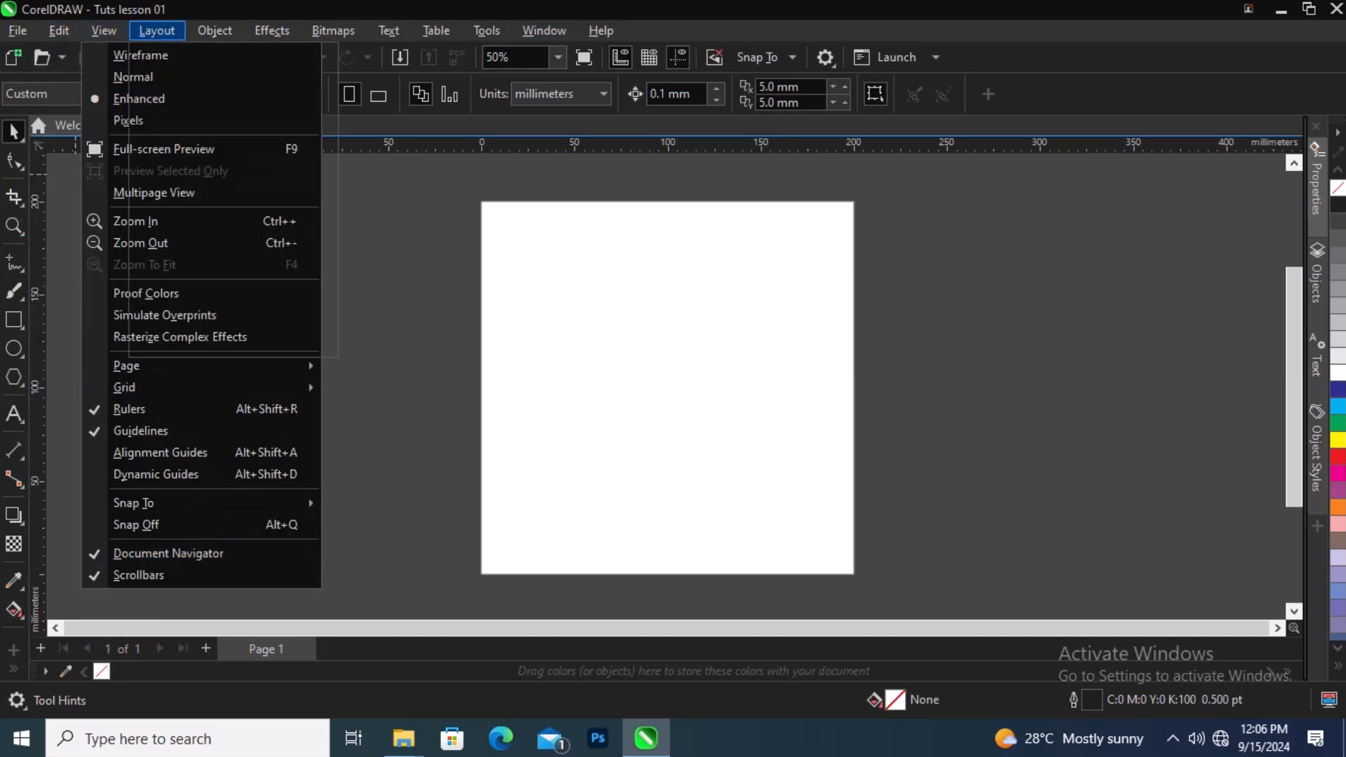
mouse_move(215, 30)
mouse_move(392, 34)
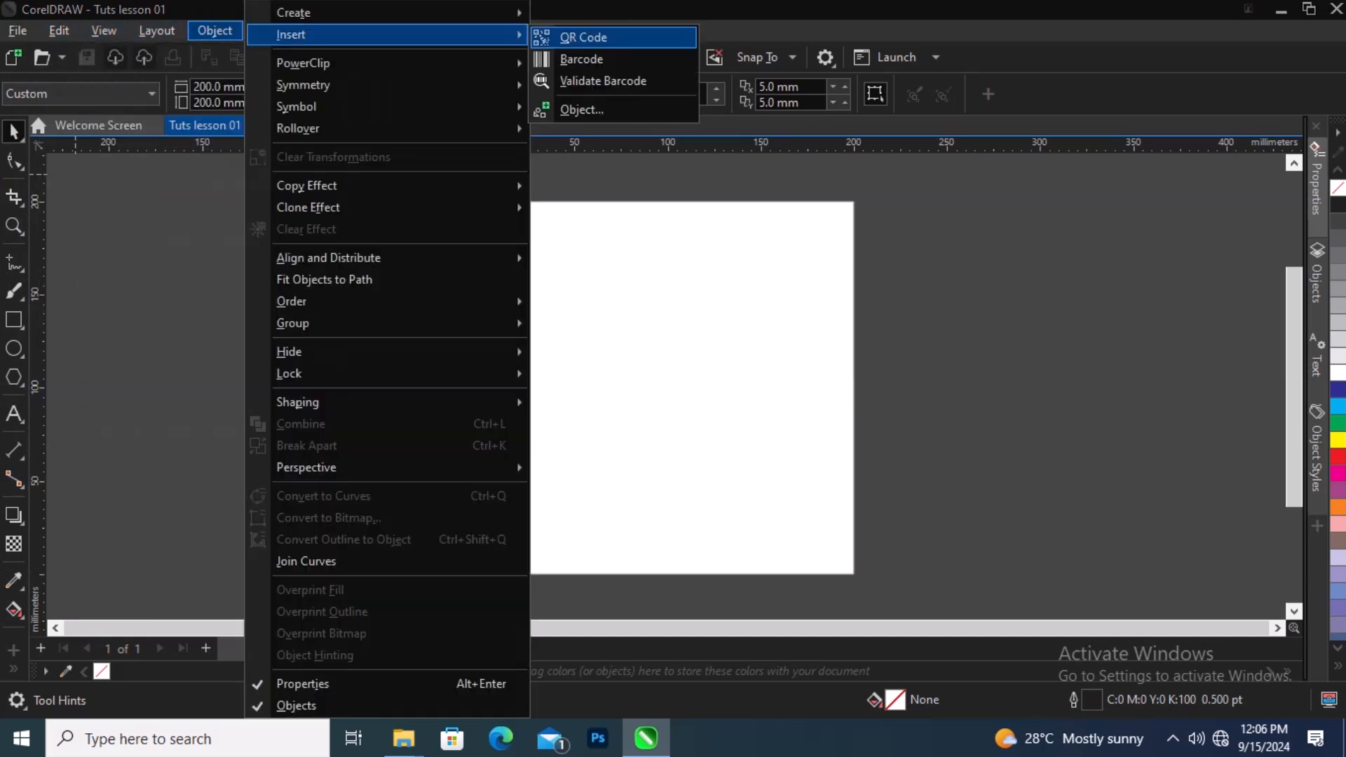
mouse_move(392, 84)
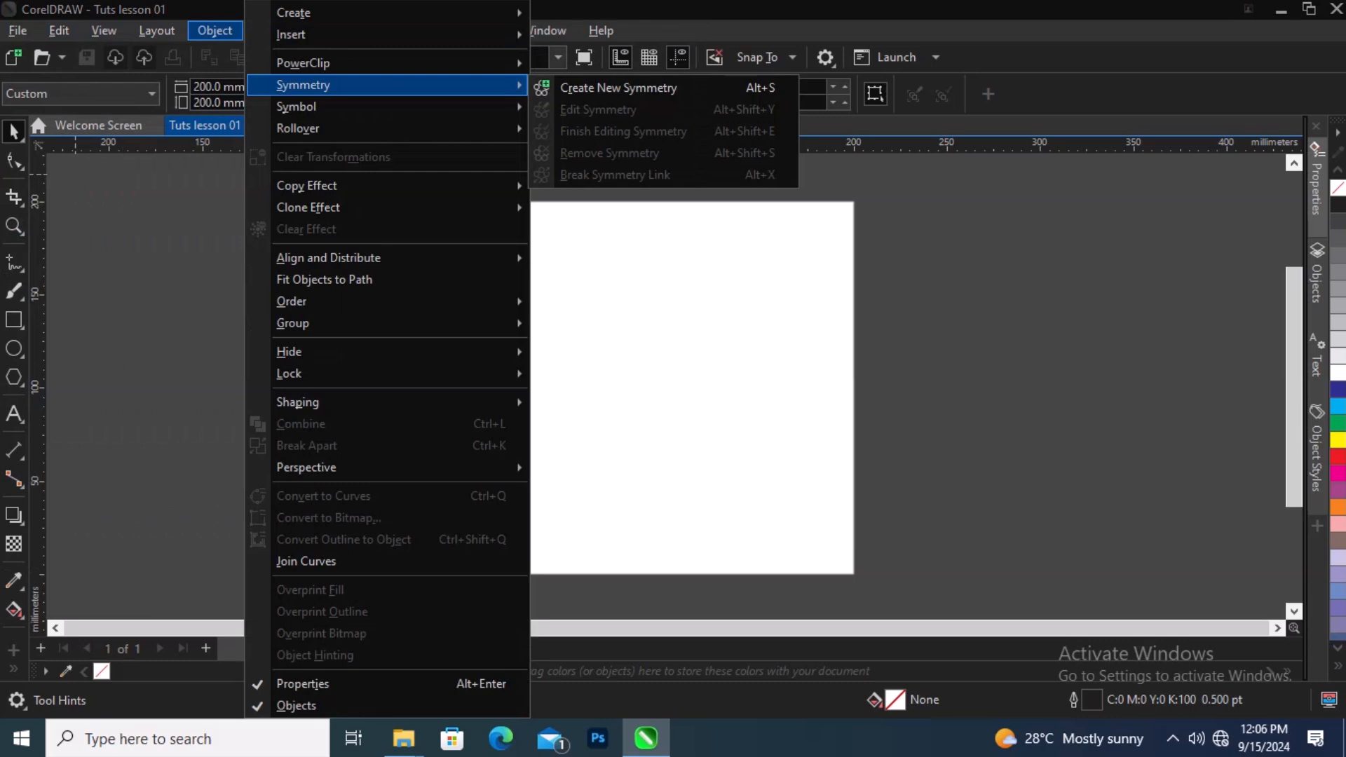
left_click(75, 174)
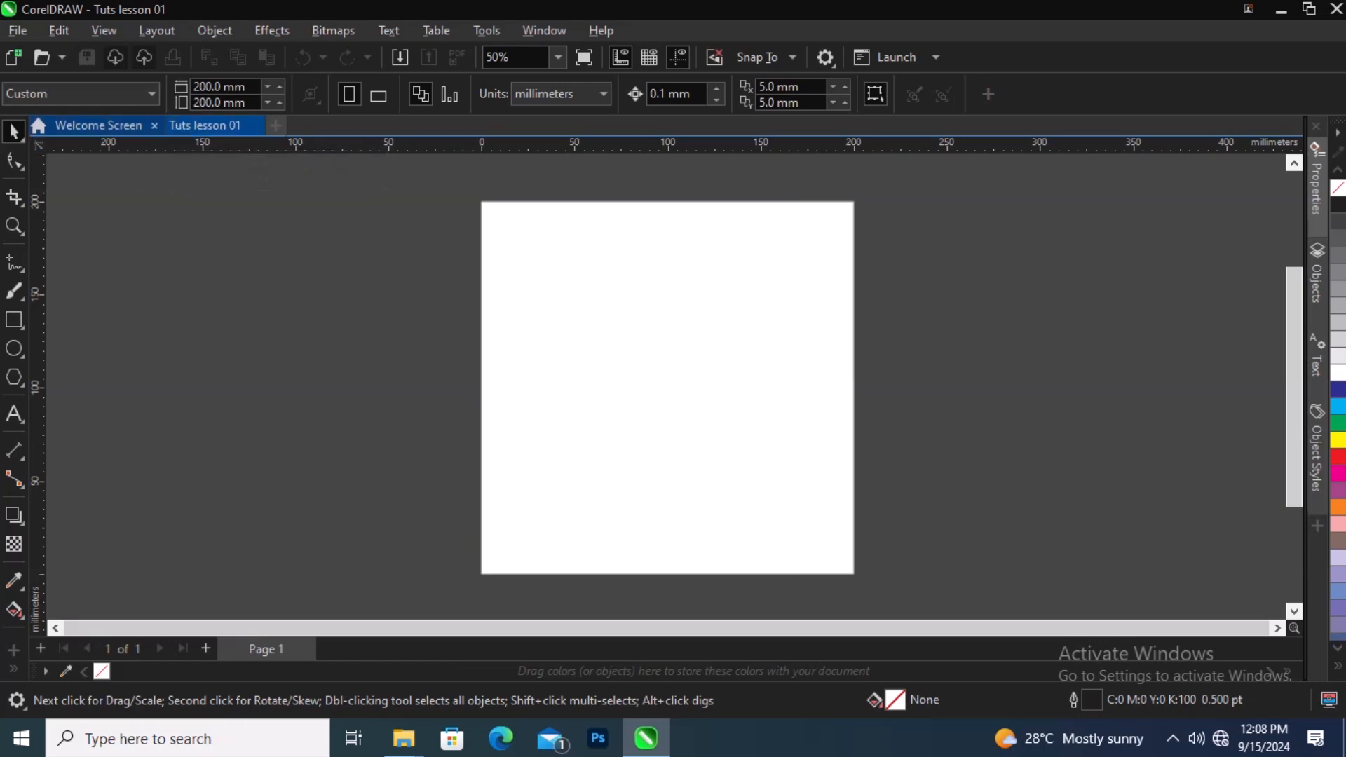
Step: Add a horizontal guideline at about 169 mm and a vertical guideline at about 27 mm on the page
left_click(98, 125)
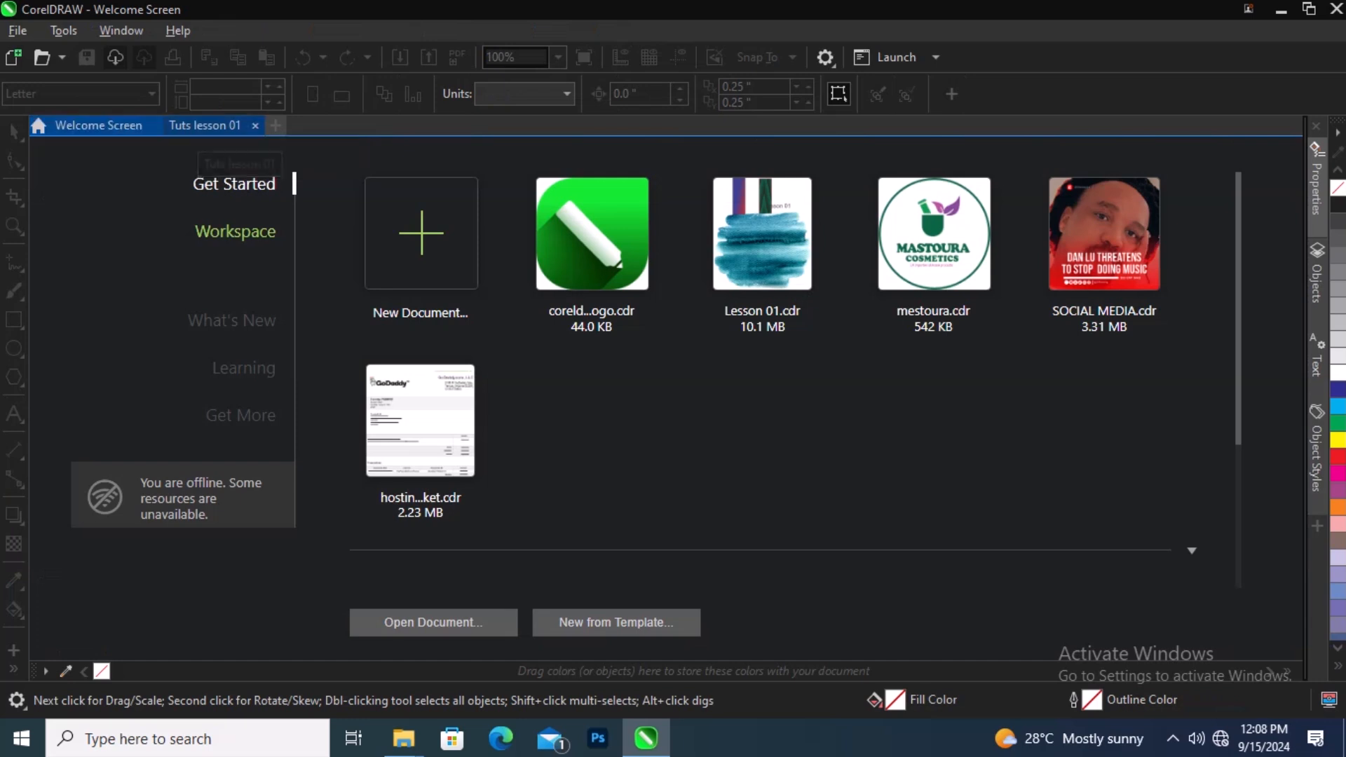
left_click(204, 125)
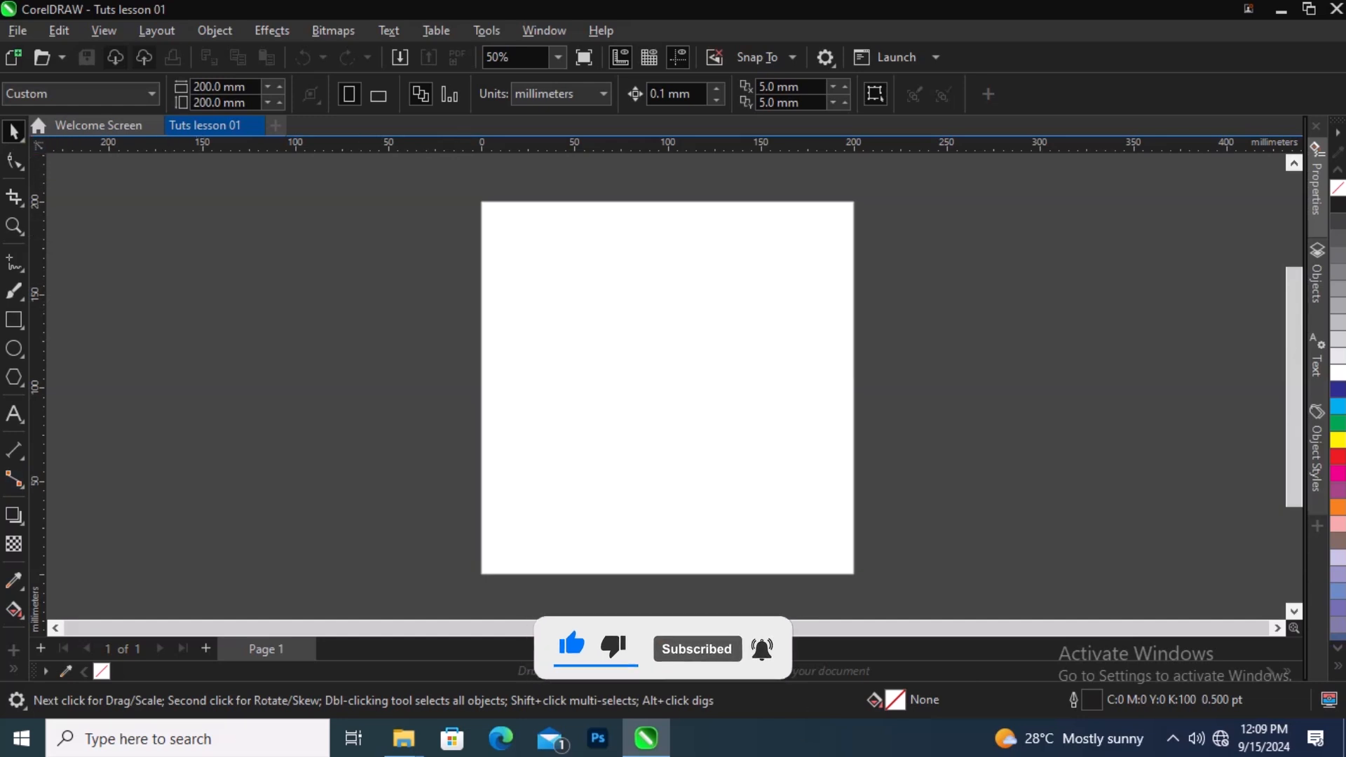
left_click_drag(232, 144, 255, 259)
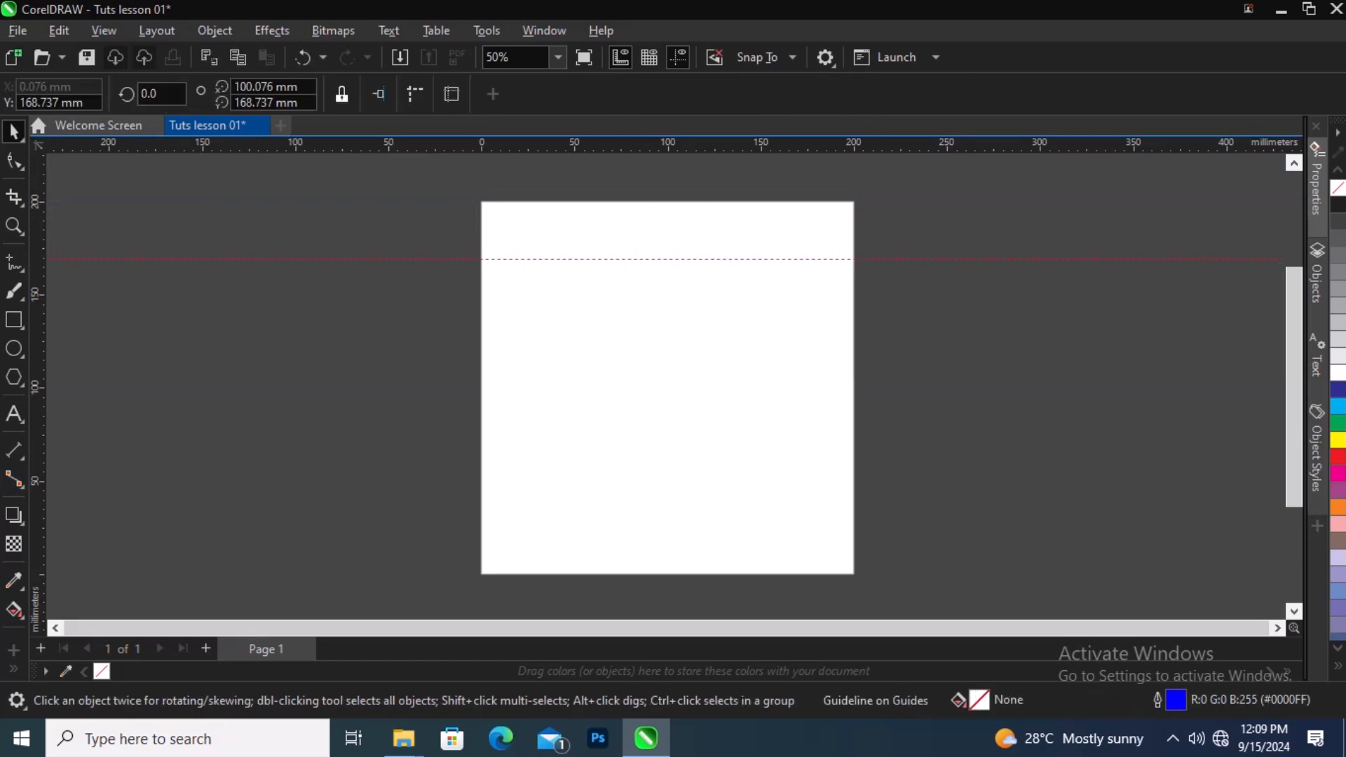
left_click_drag(38, 378, 531, 388)
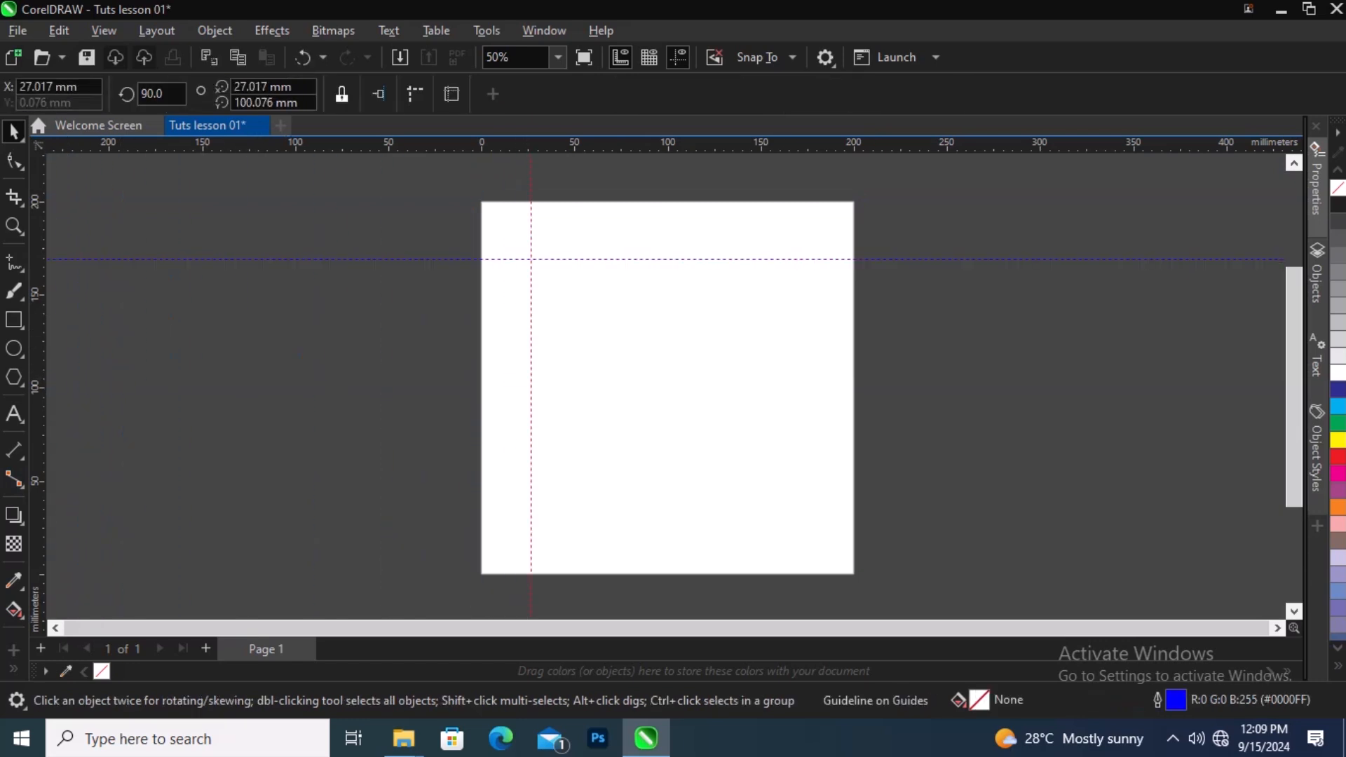
Step: Draw a rectangle about 158 x 117 mm from the guideline intersection and fill it with dark blue
key("F6")
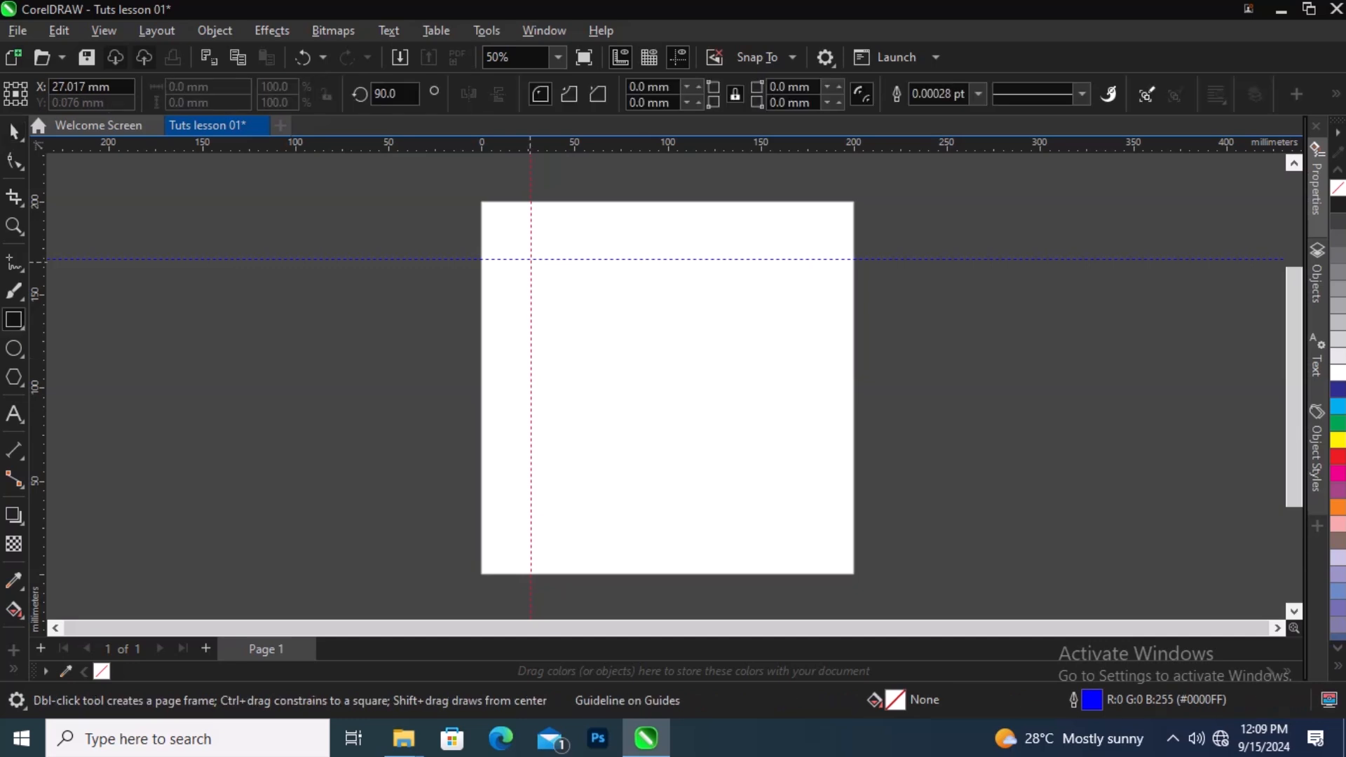
left_click_drag(531, 262, 824, 480)
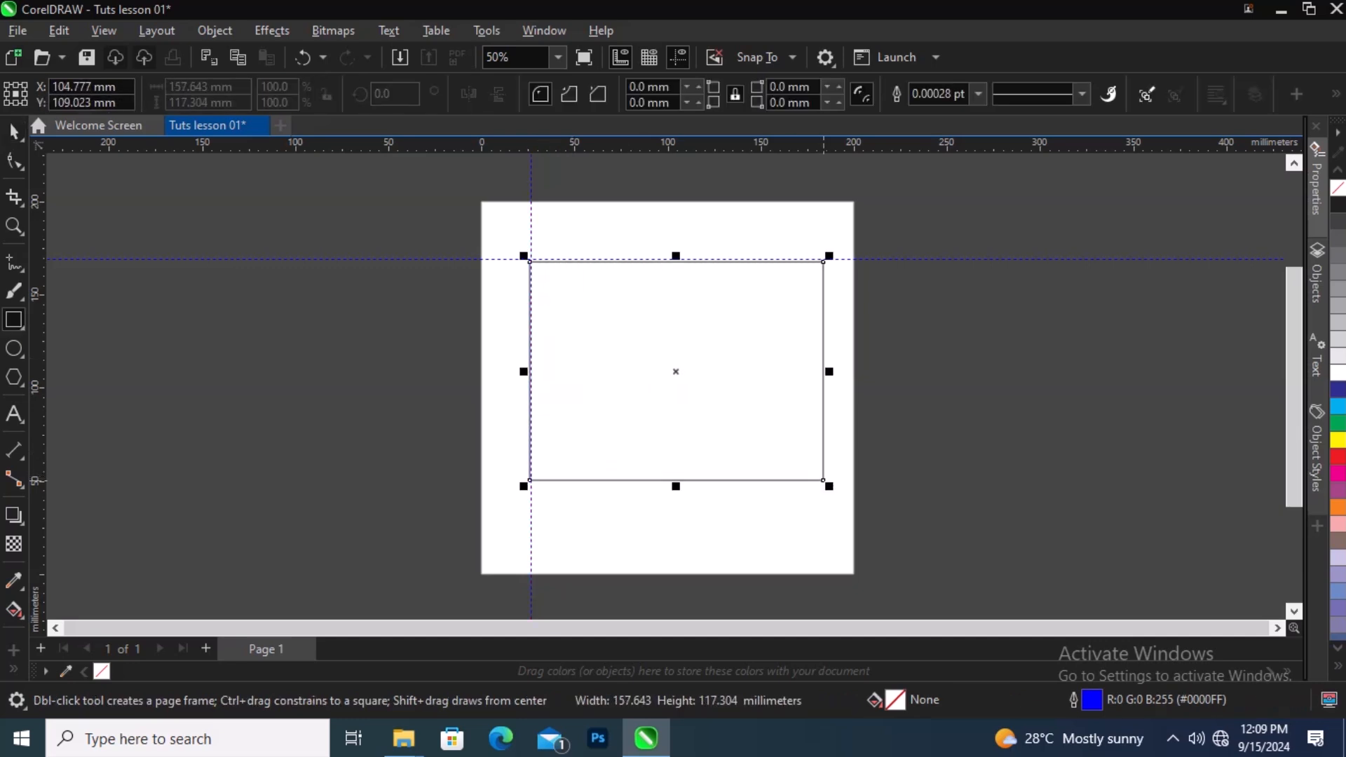
key("space")
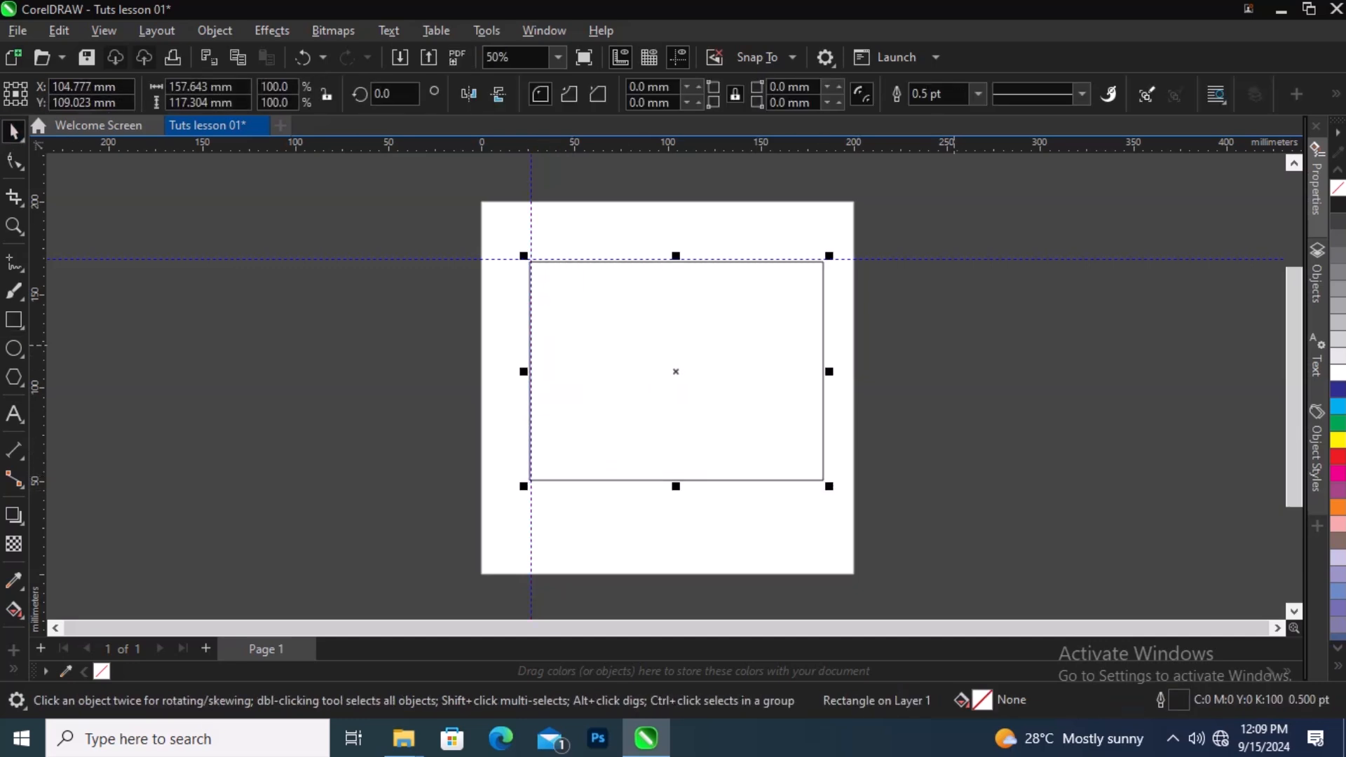
left_click(1337, 390)
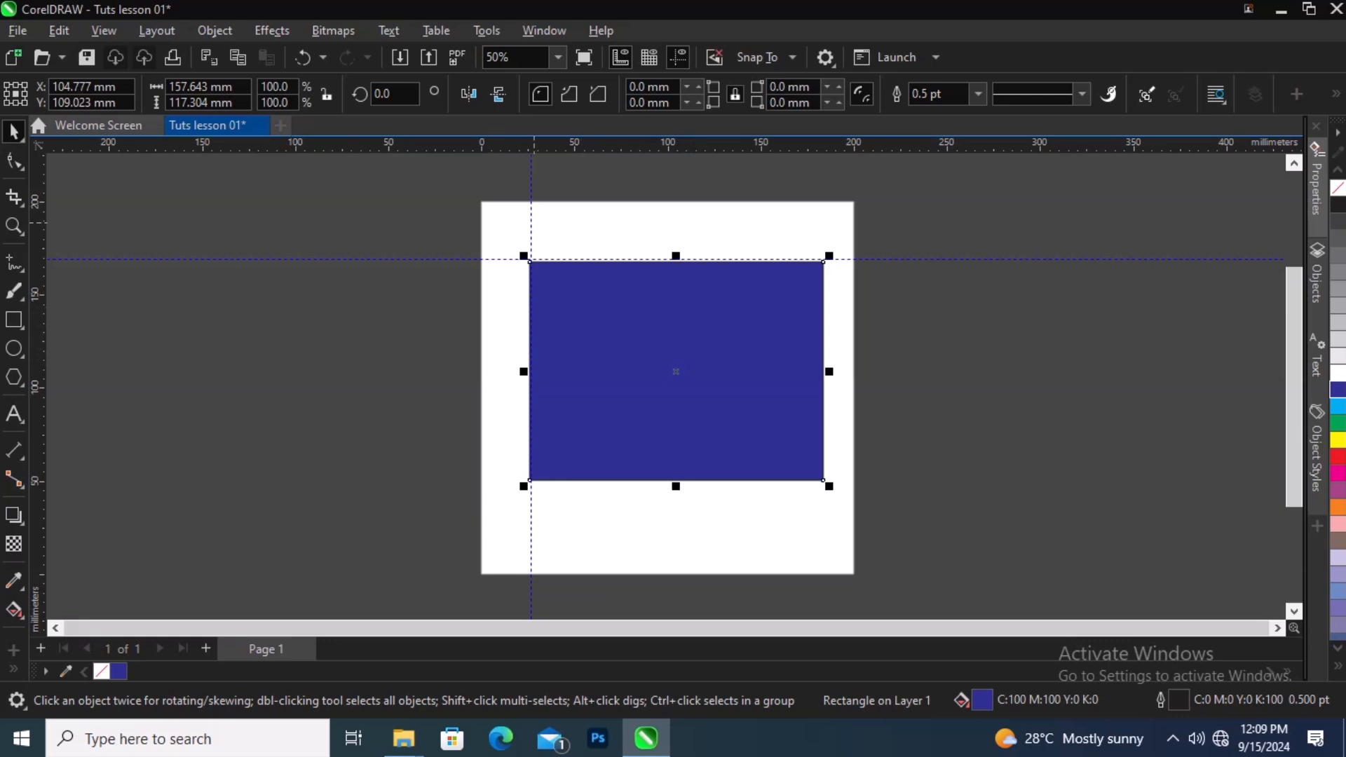
Step: Move the vertical guideline to about 10.6 mm and add another vertical guideline at about 189 mm
left_click_drag(530, 149, 500, 169)
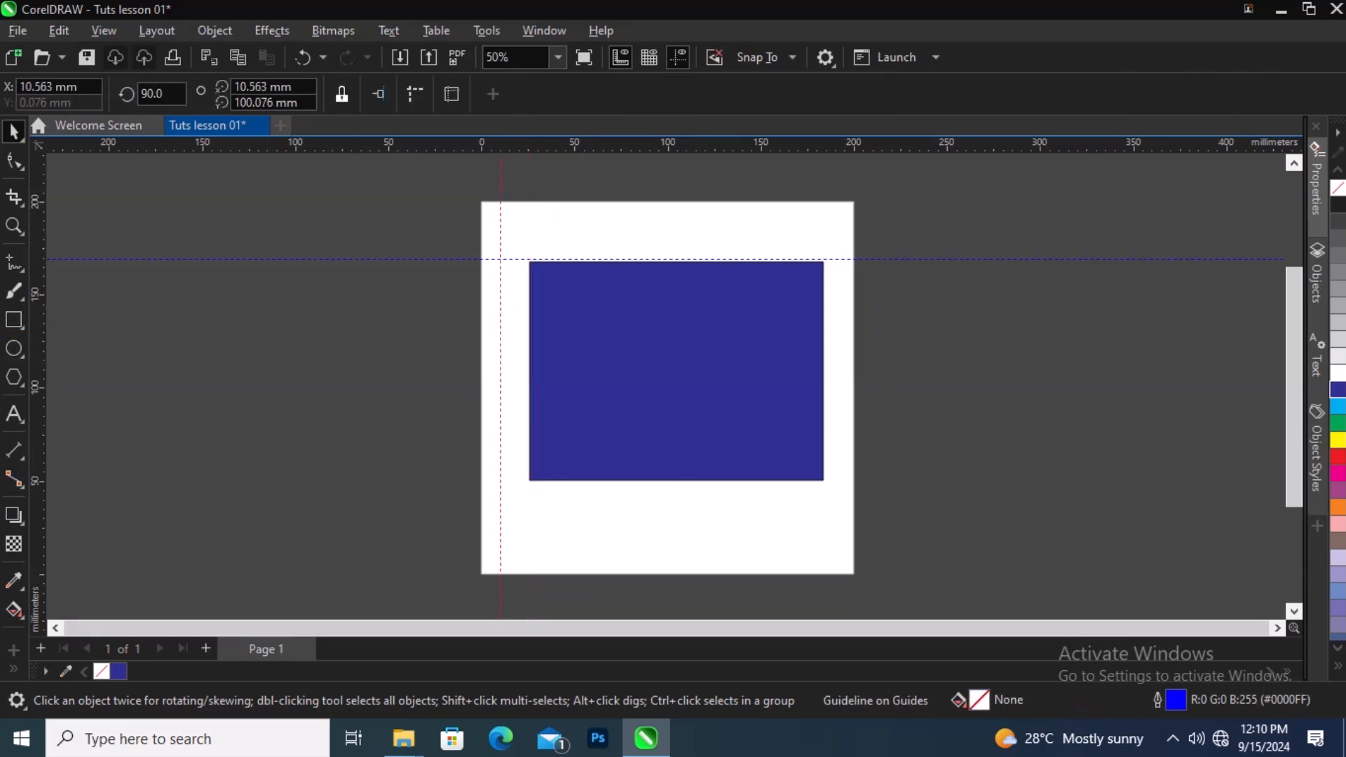
mouse_move(35, 491)
left_mouse_down()
mouse_move(767, 477)
mouse_move(824, 492)
mouse_move(834, 513)
left_mouse_up()
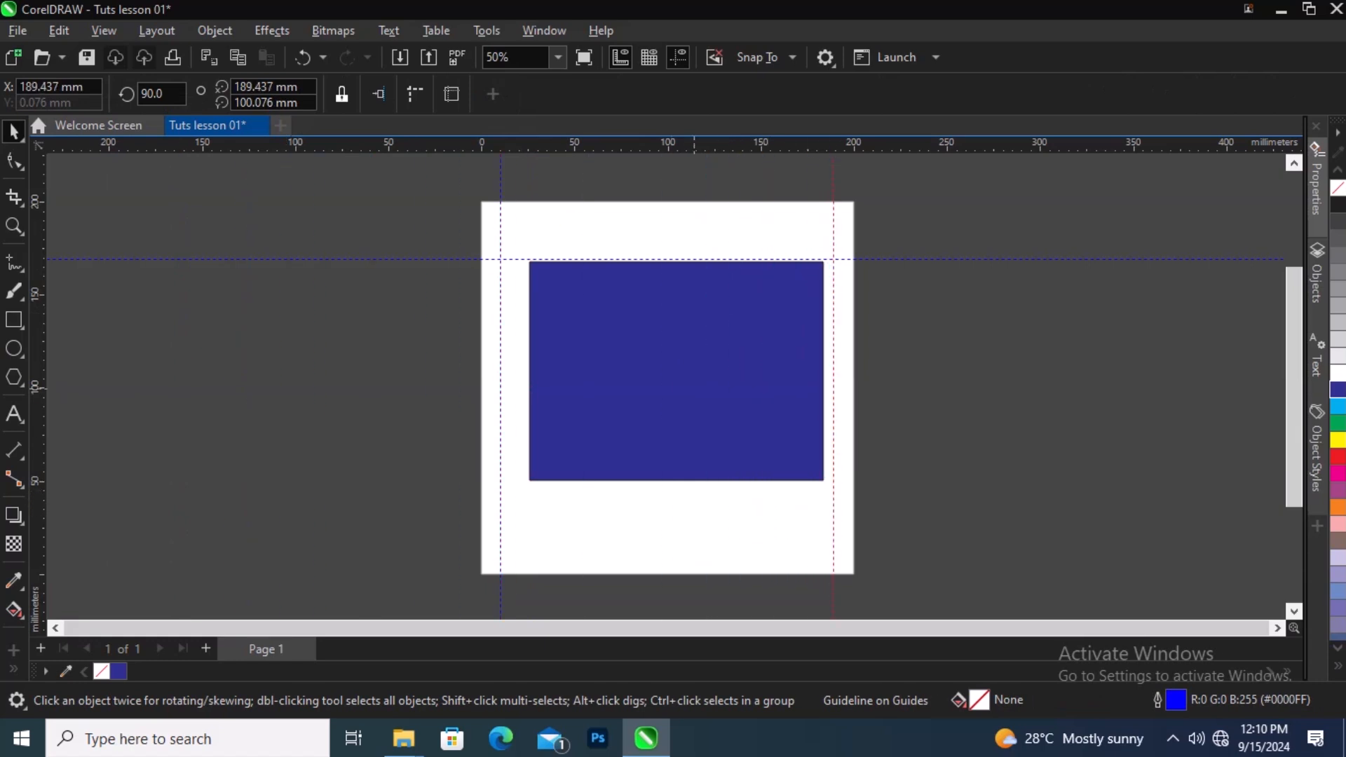
Step: Center the blue rectangle on the page and deselect it
left_click(694, 385)
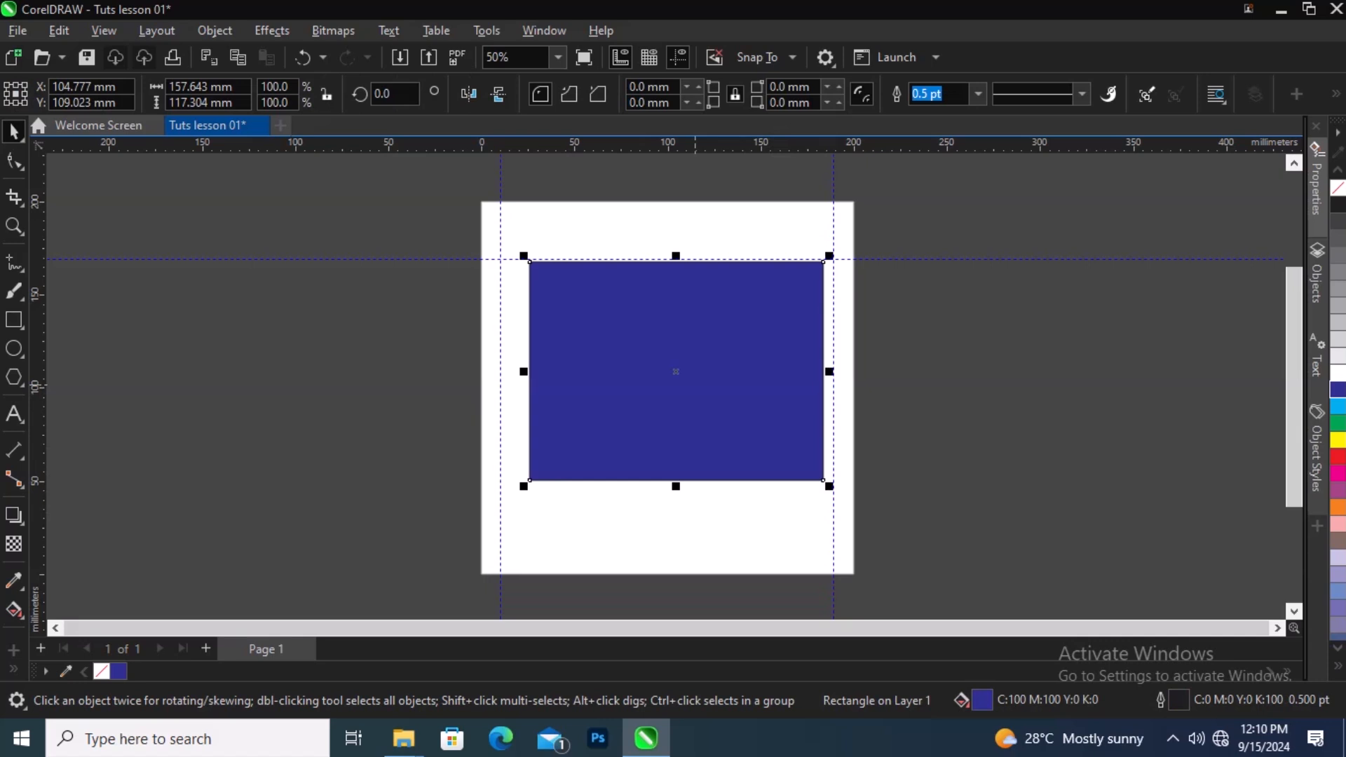
key("p")
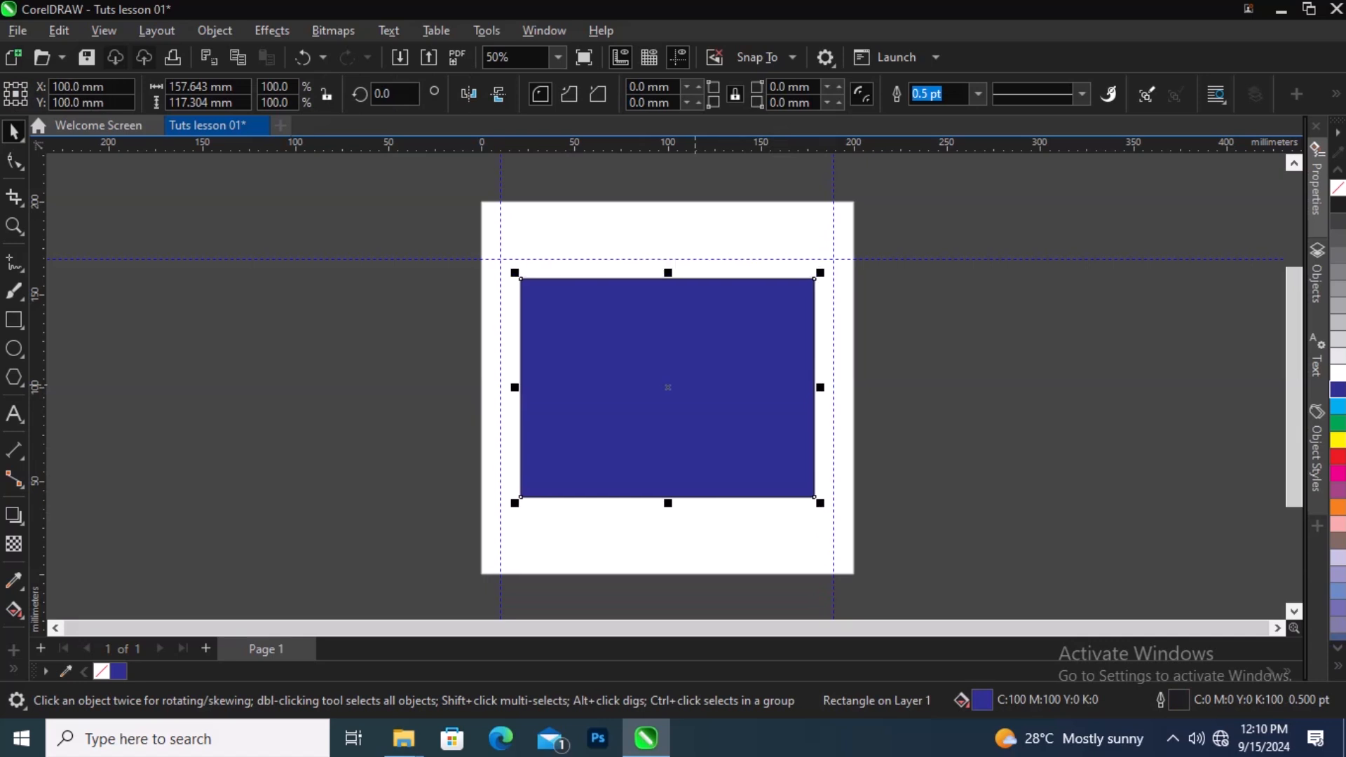
key("Escape")
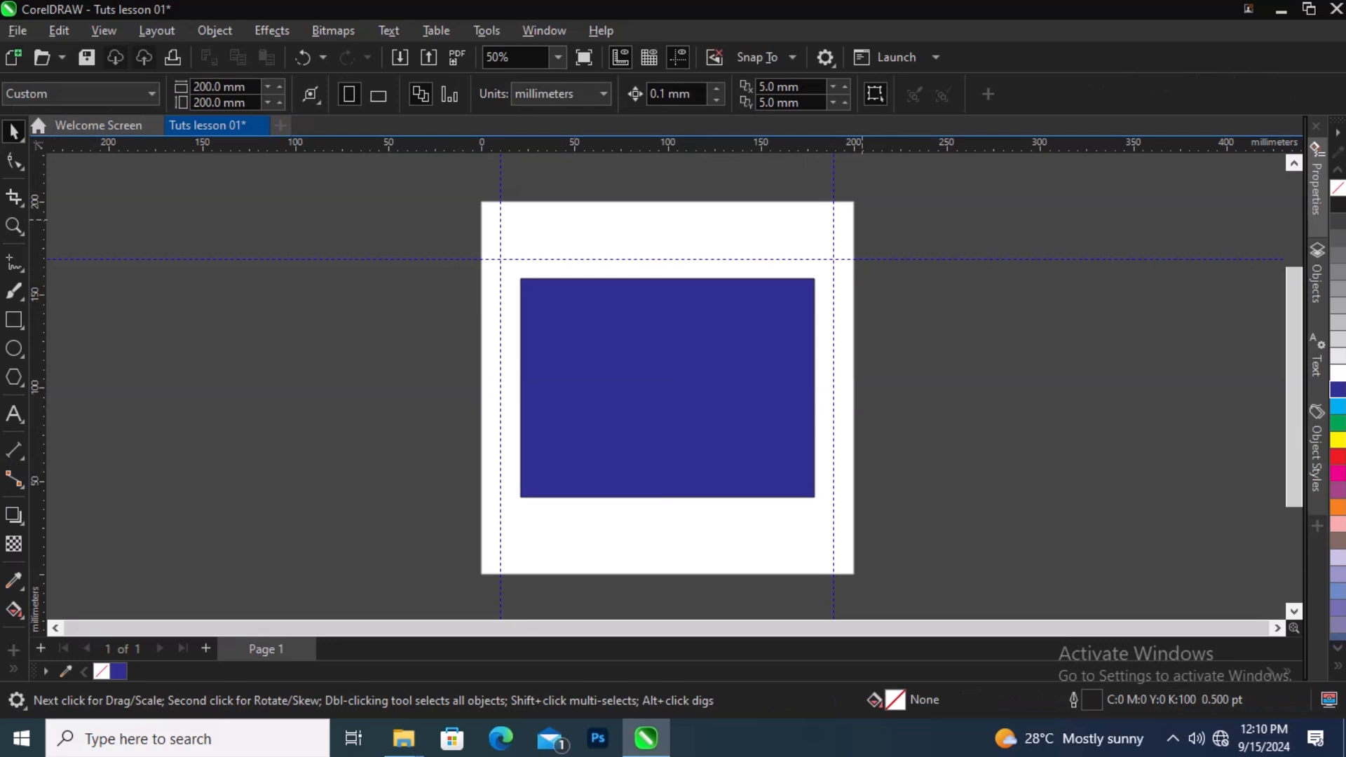
Step: Select the right vertical guideline and inspect its settings in the Properties docker
left_click(834, 228)
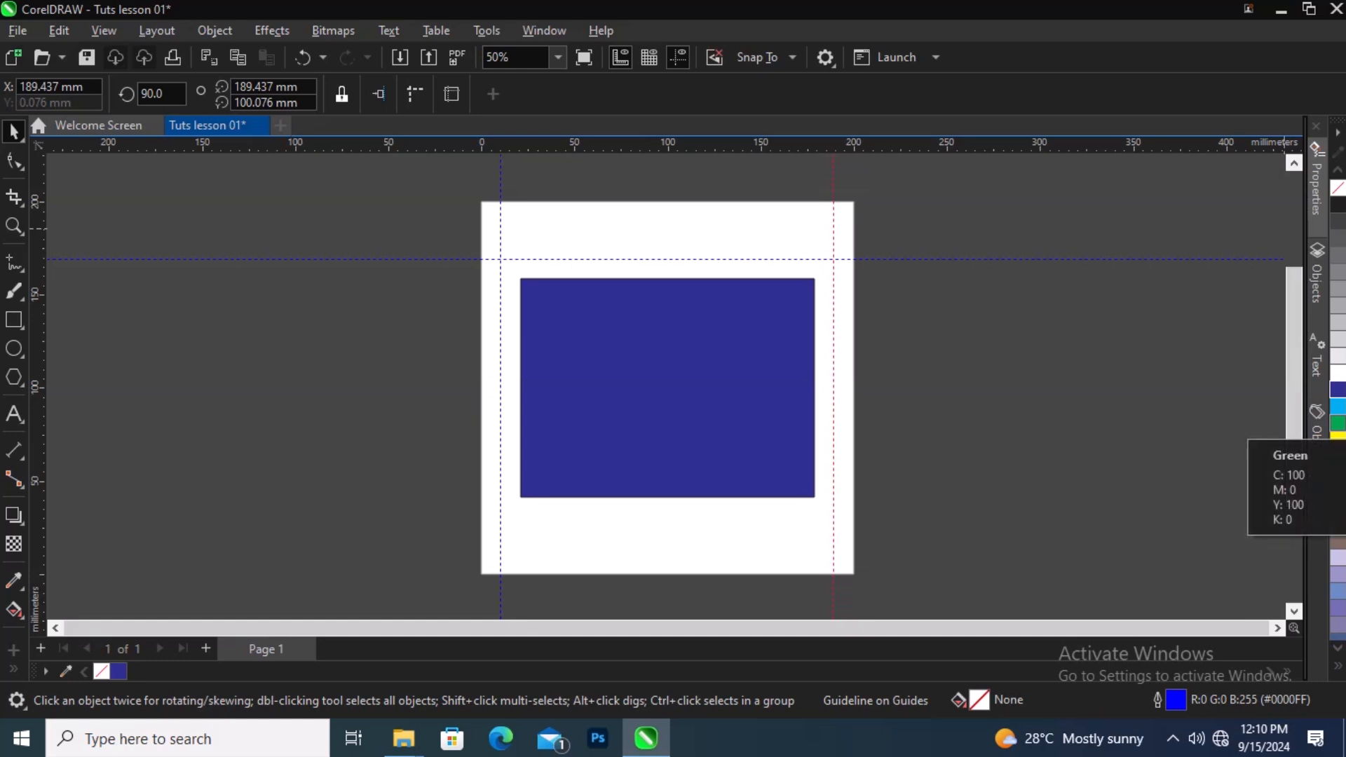
left_click(1338, 423)
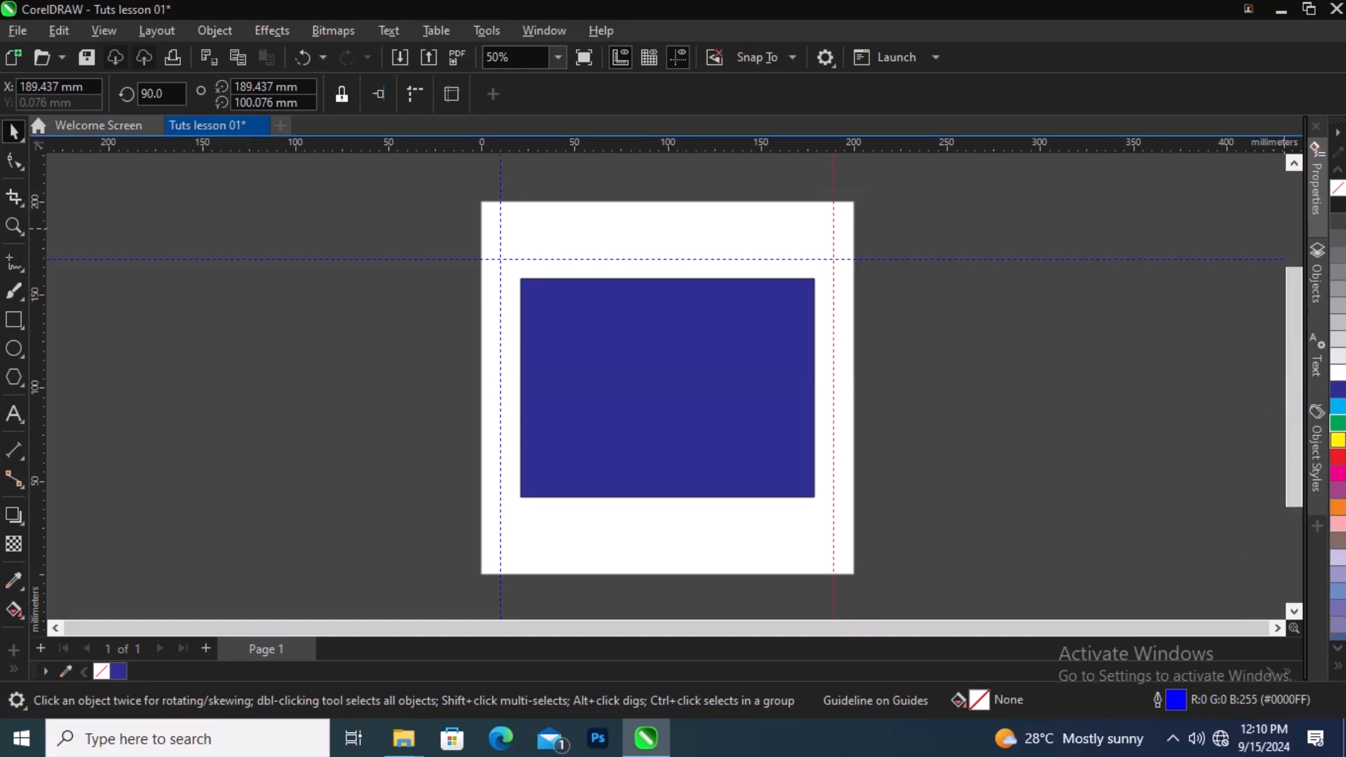
left_click(1338, 441)
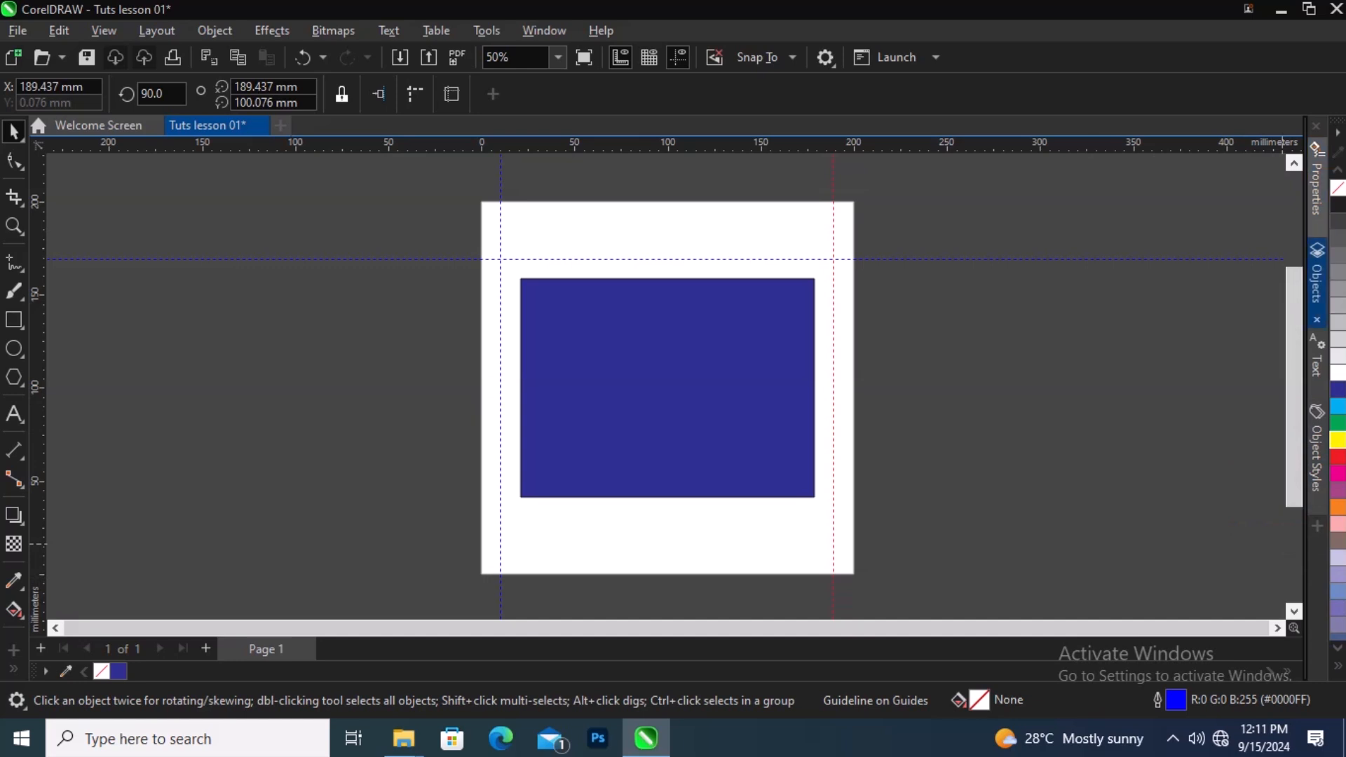
left_click(1316, 183)
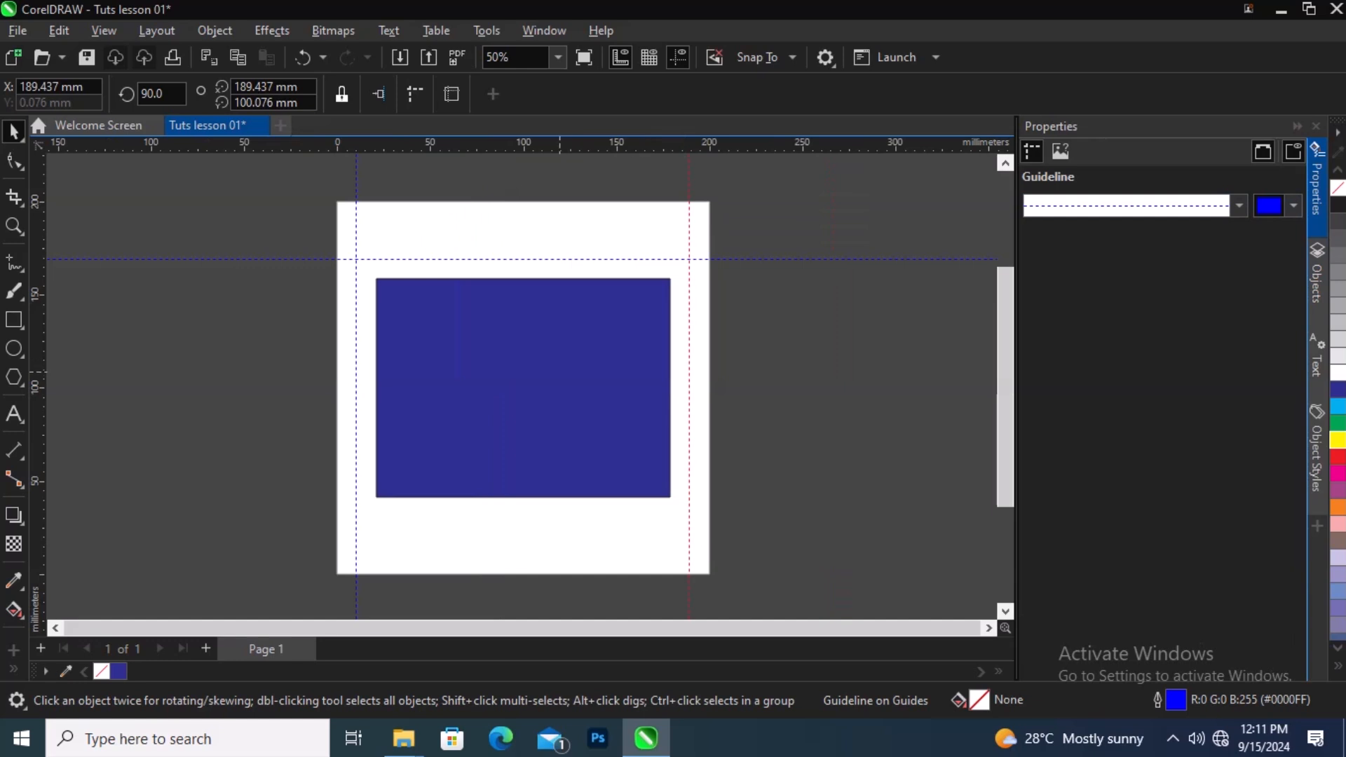
Step: Select the blue rectangle and browse the Objects, Text and Object Styles dockers, then deselect it and close the docker
left_click(559, 372)
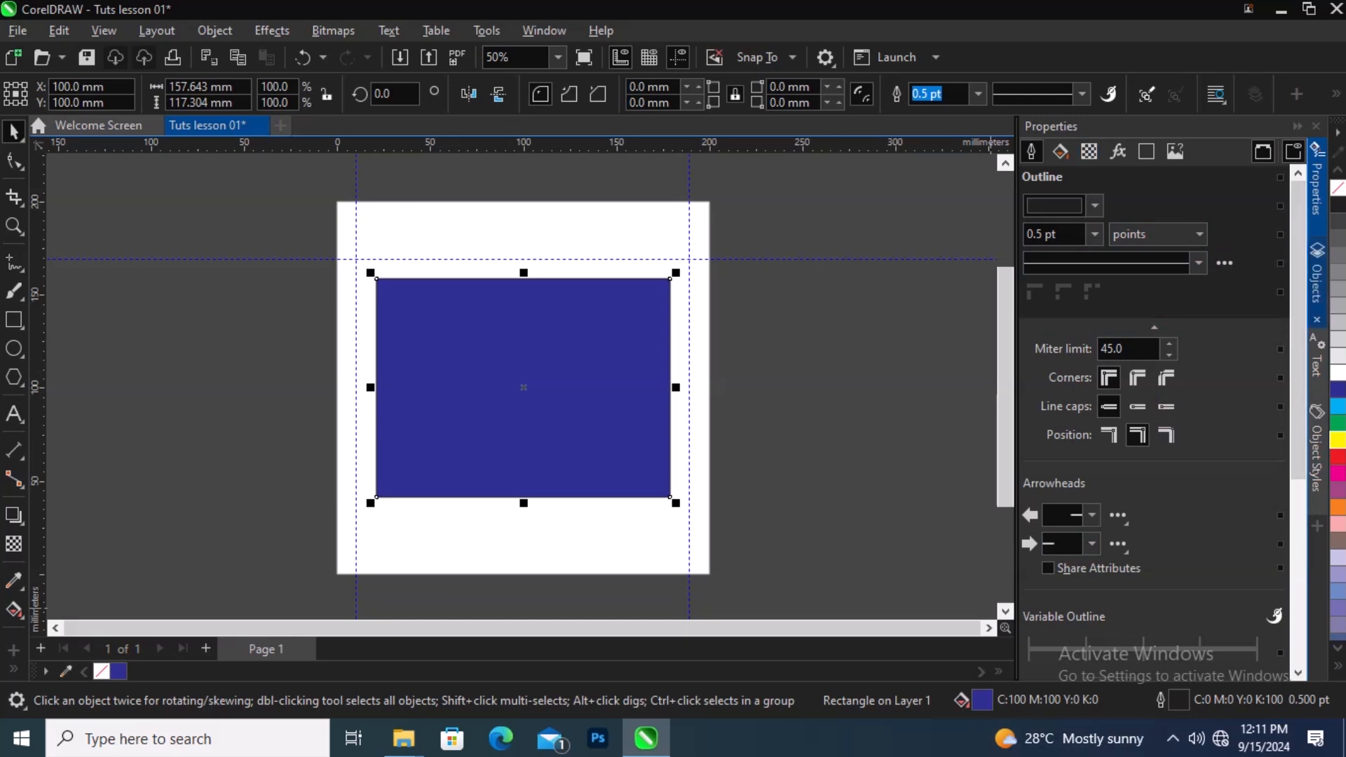
left_click(1317, 277)
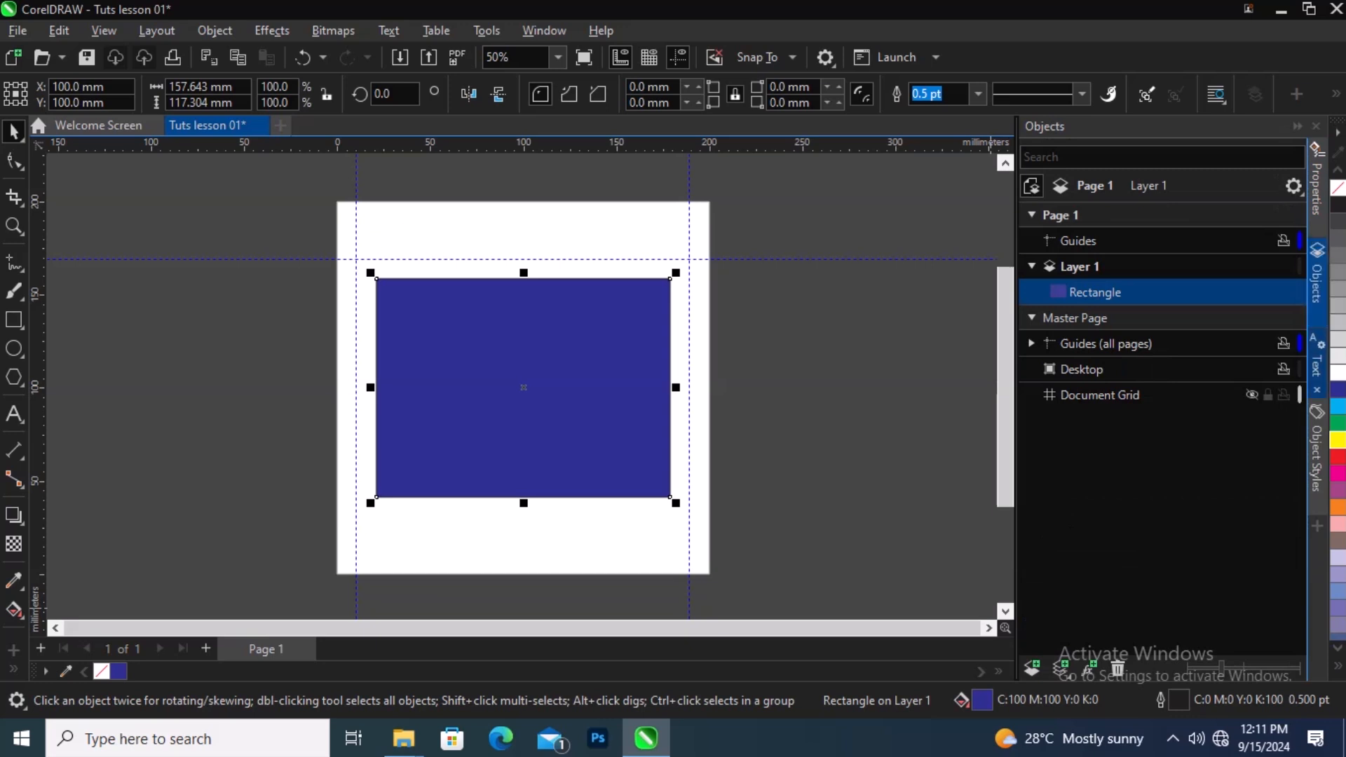
left_click(1317, 354)
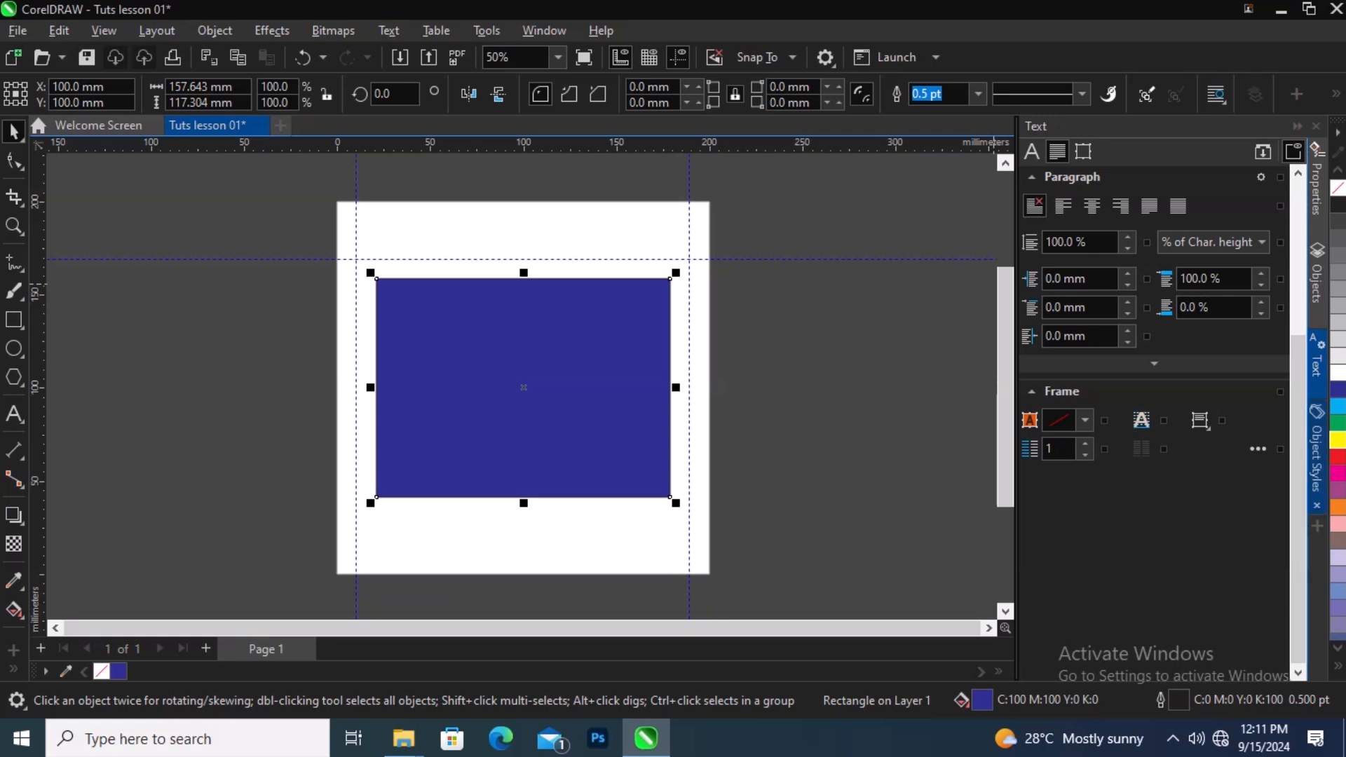
left_click(1316, 457)
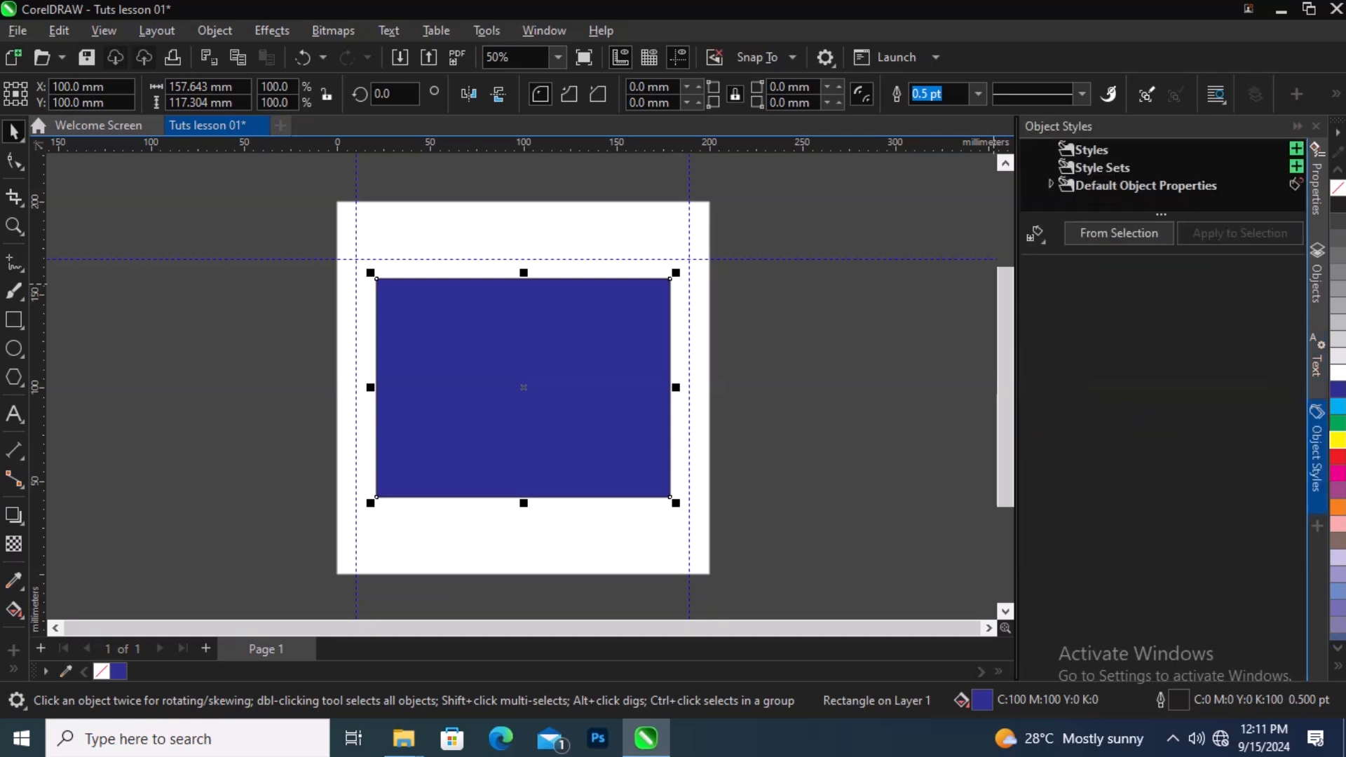
key("Escape")
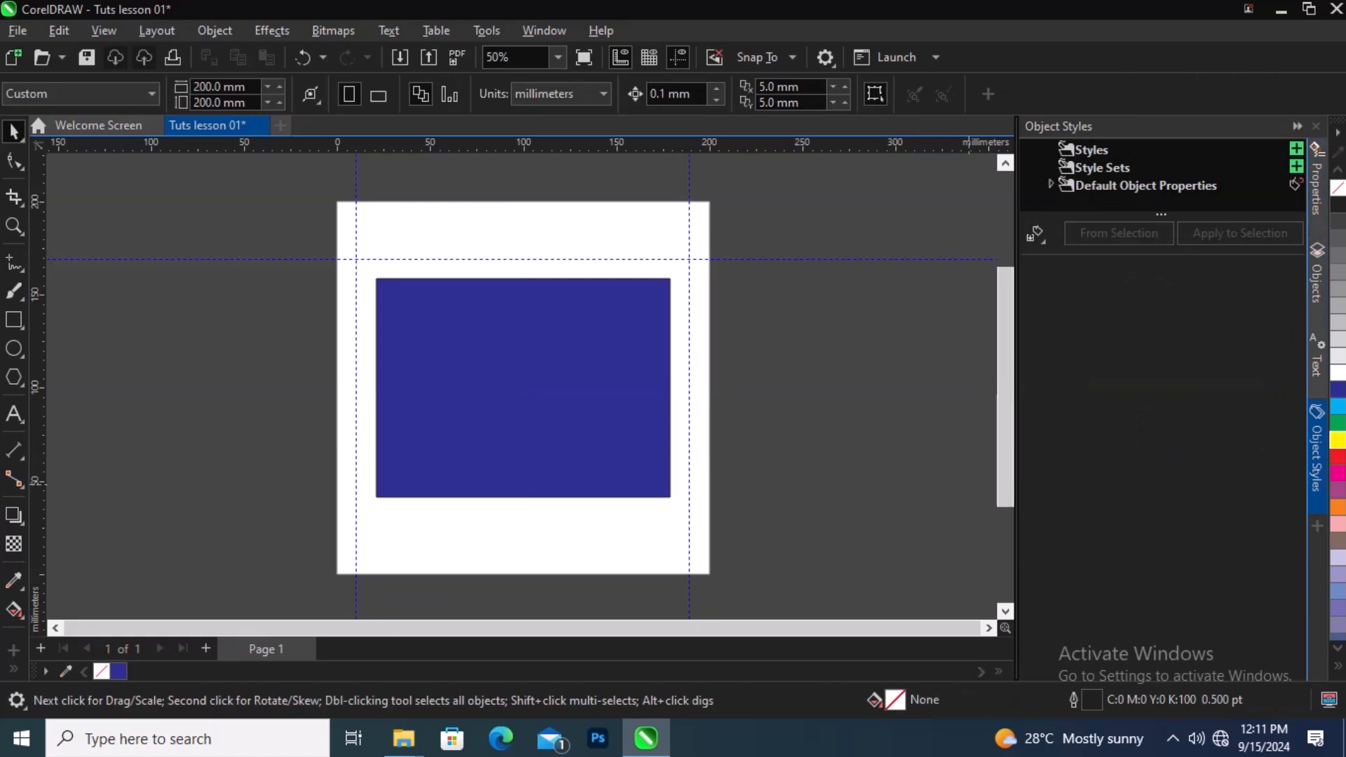
left_click(1297, 126)
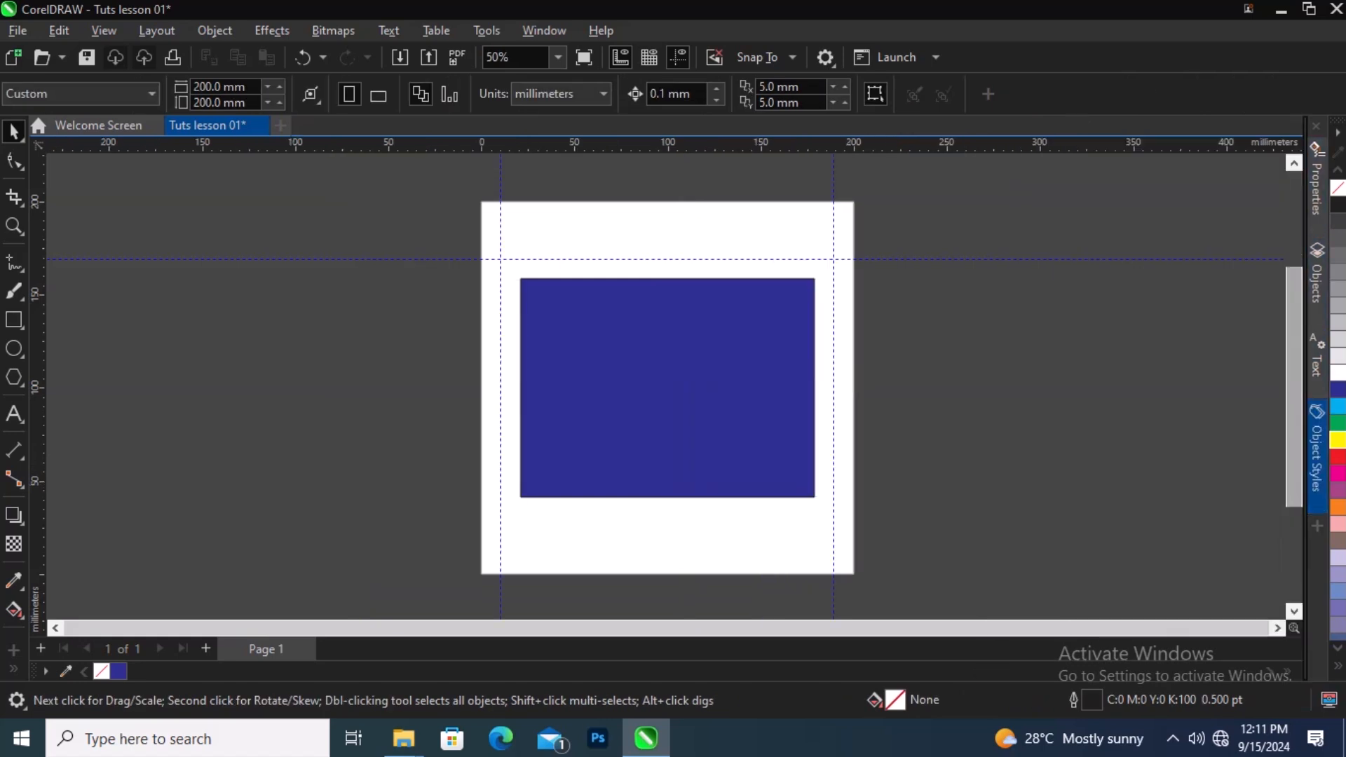
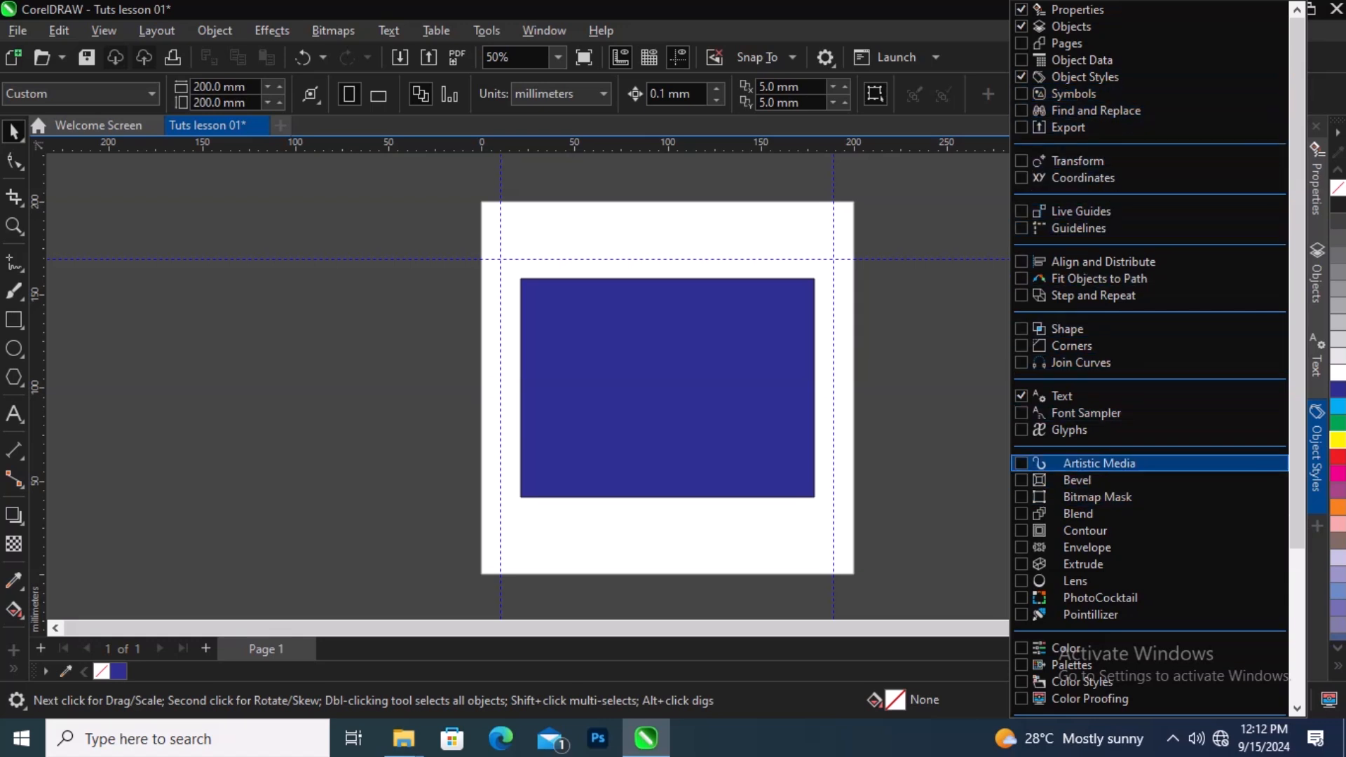
Step: Close the dockers list and save the drawing as Tuts lesson 01 in Documents
key("Escape")
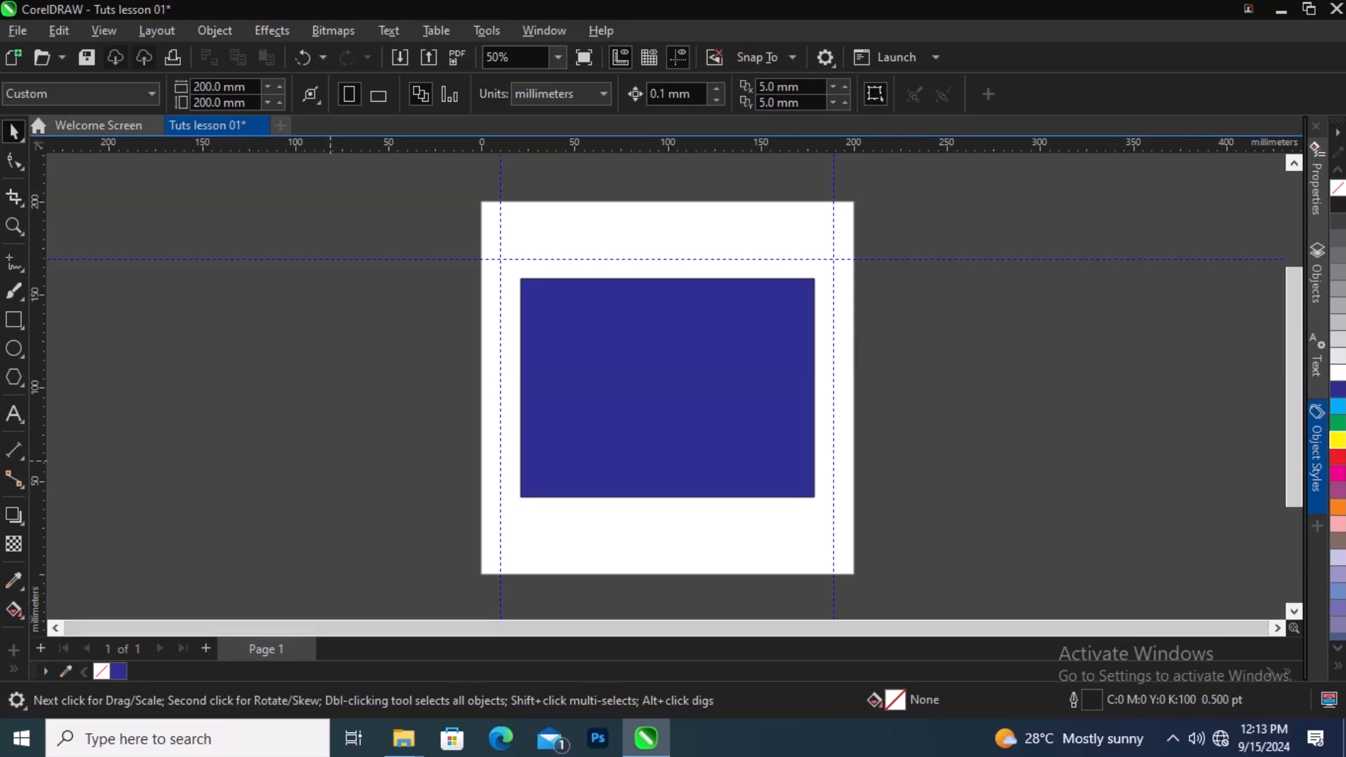
key("ctrl+s")
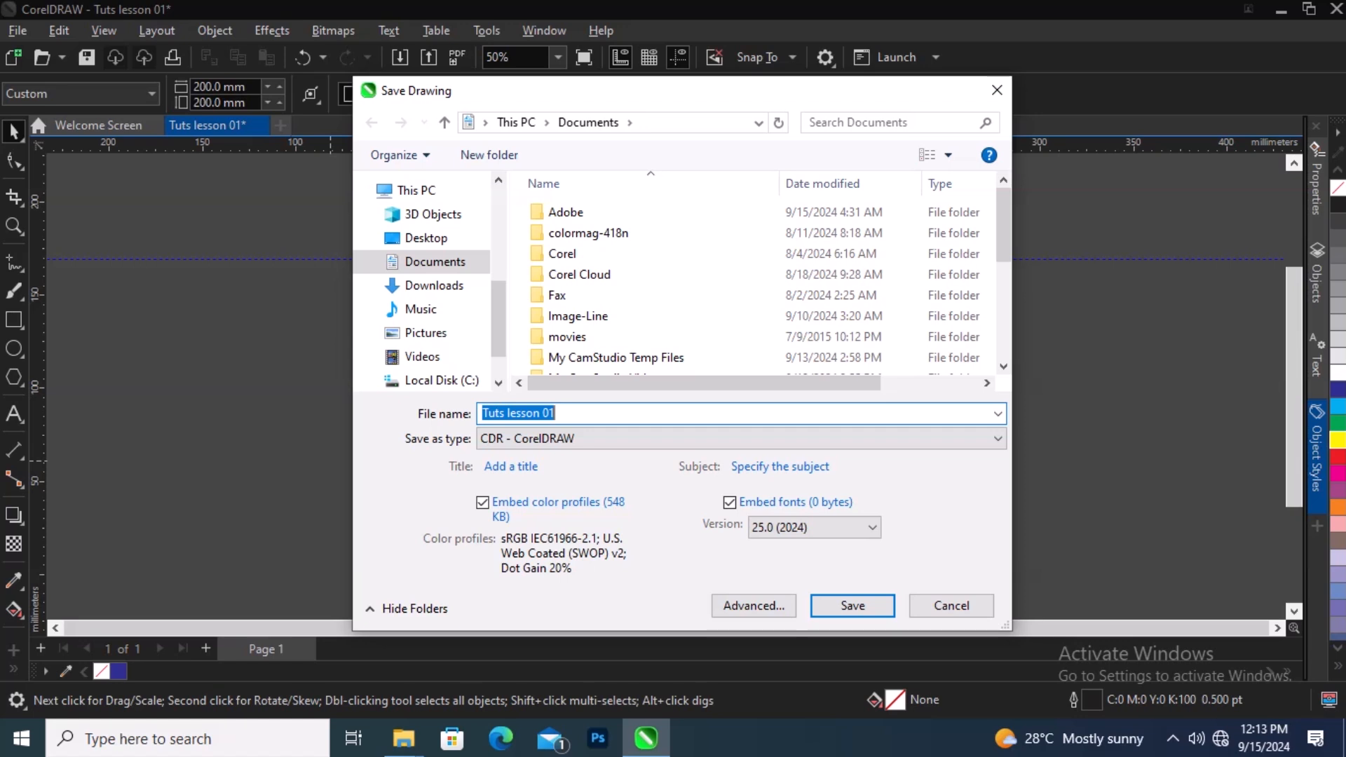
key("Return")
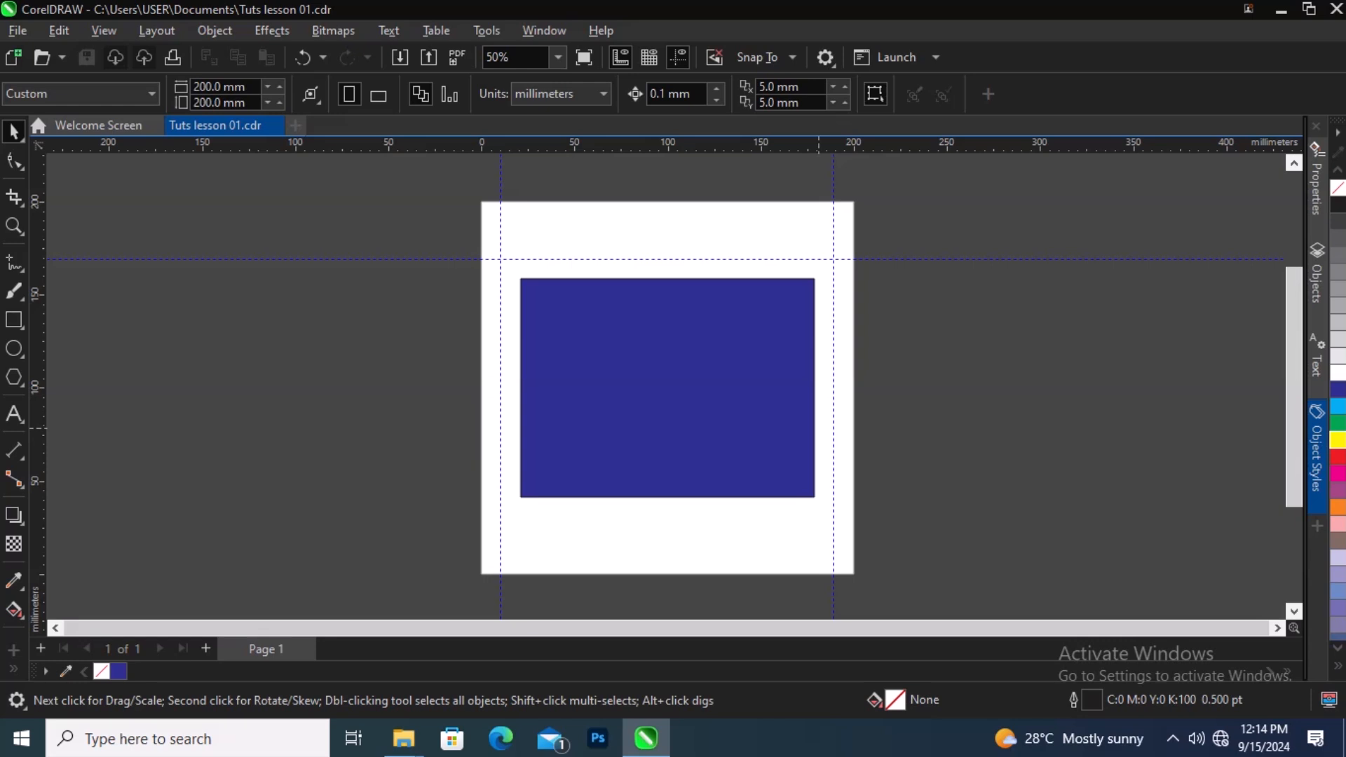
Step: Add a horizontal guideline at about 27 mm and move the upper horizontal guideline to about 178 mm
left_click_drag(696, 145, 699, 523)
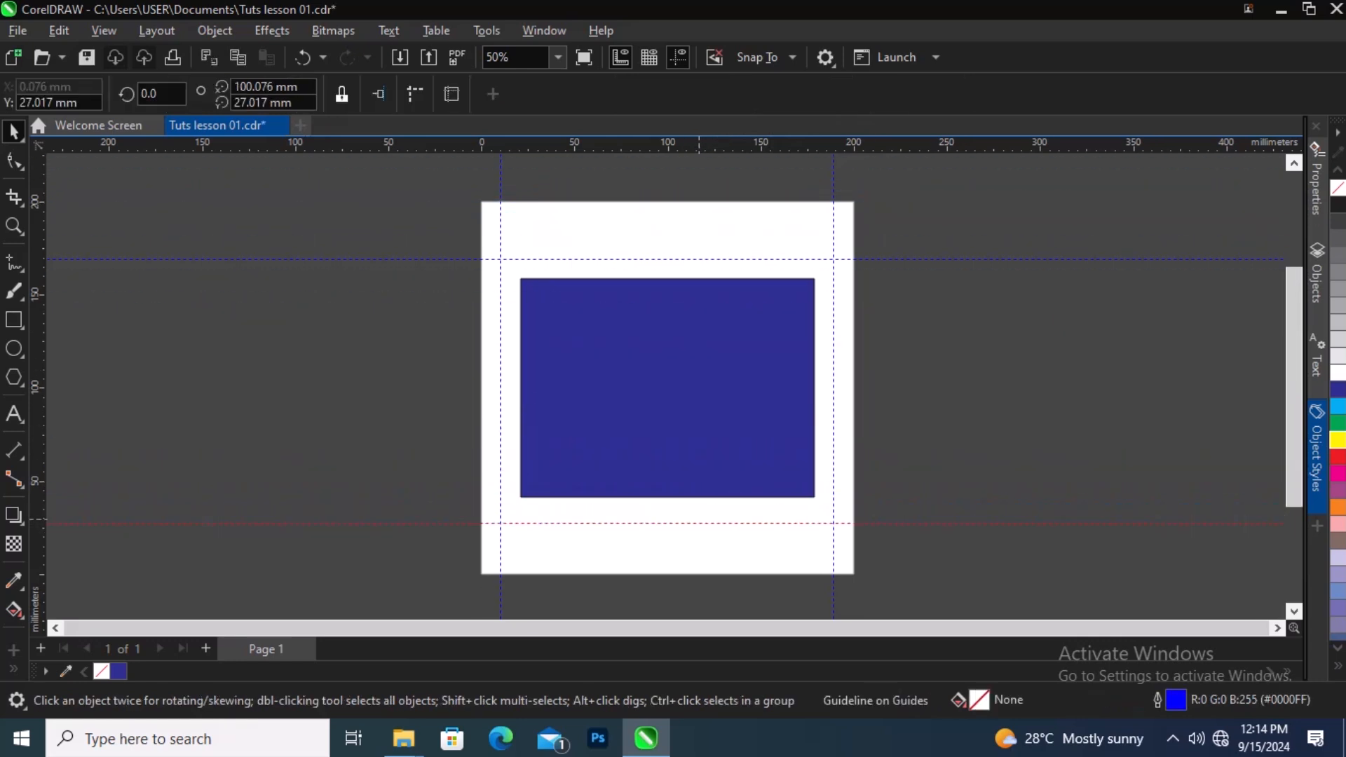
left_click_drag(653, 260, 653, 241)
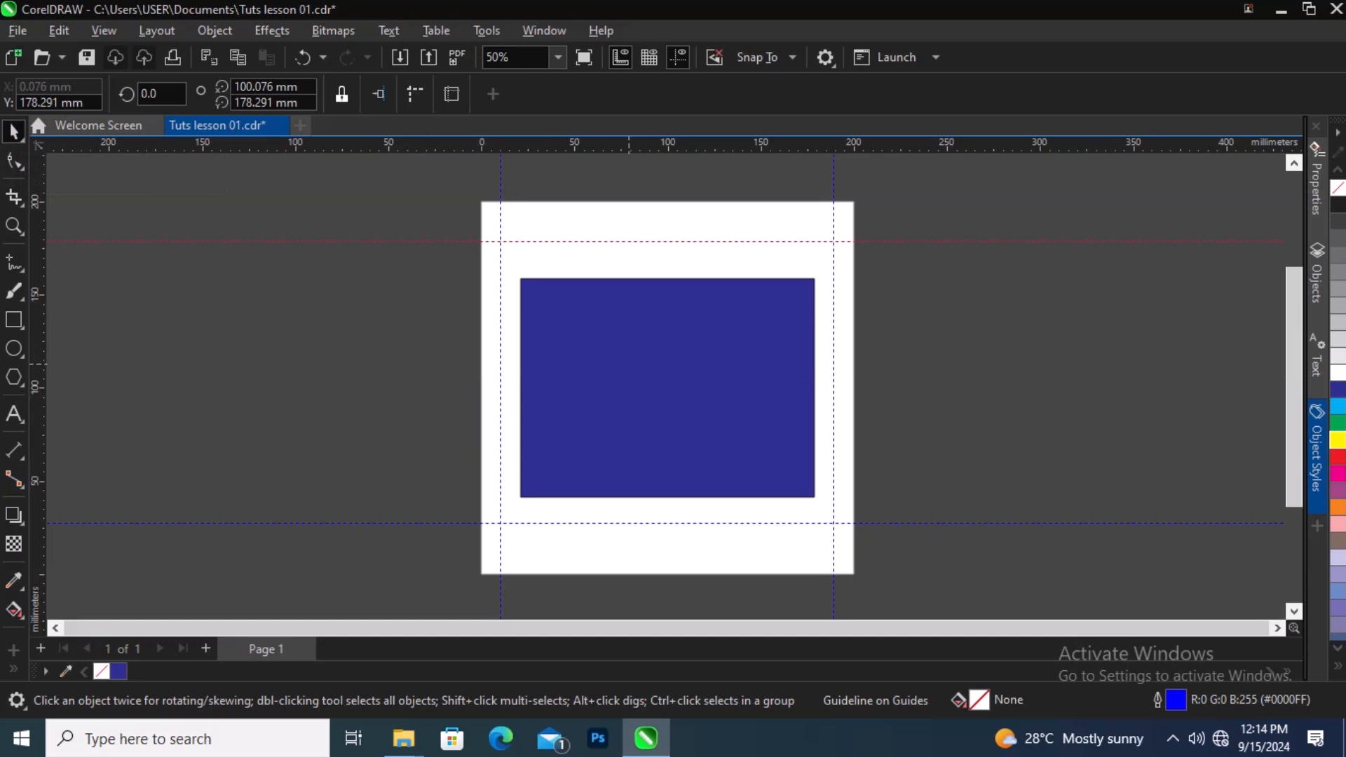
Step: Nudge the blue rectangle slightly upward to about Y 106.9 mm and deselect it
left_click(629, 366)
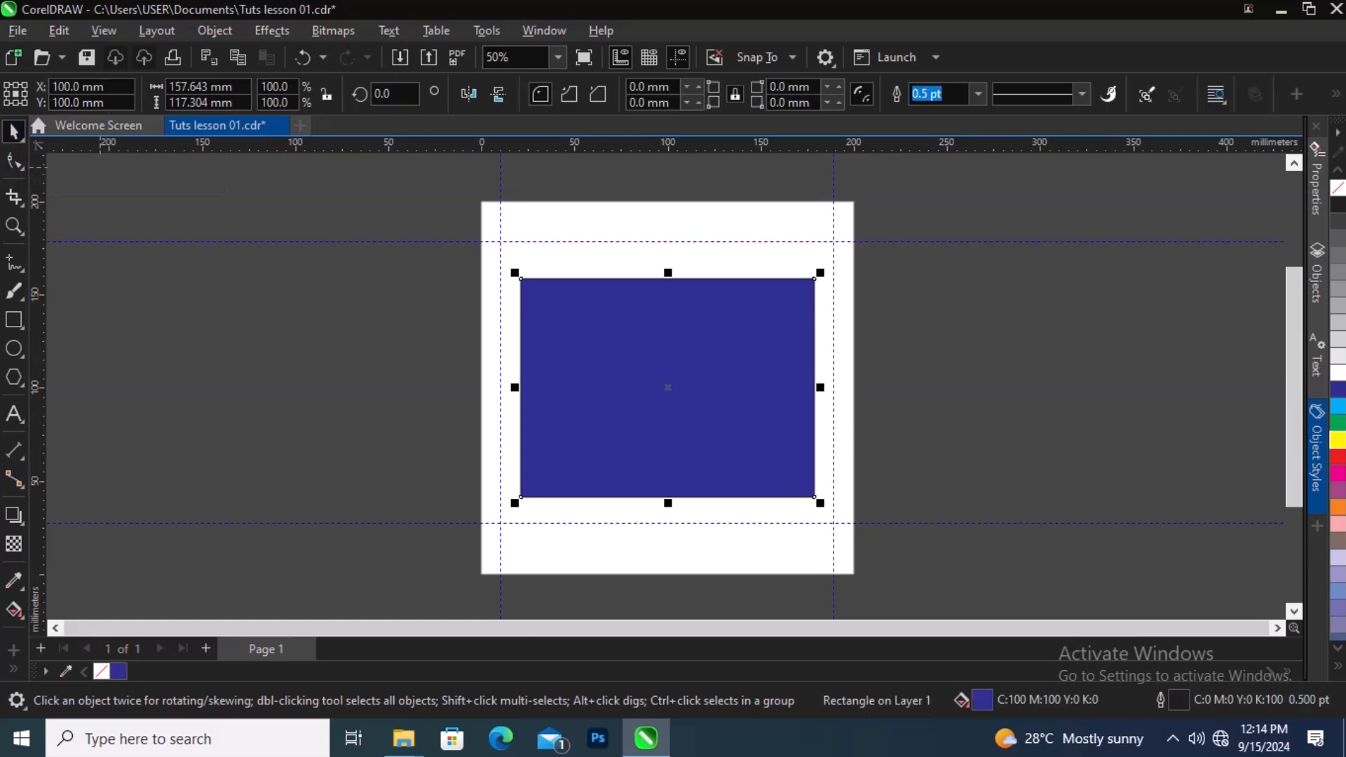
mouse_move(629, 365)
left_mouse_down()
mouse_move(607, 373)
mouse_move(748, 354)
mouse_move(539, 304)
mouse_move(607, 387)
mouse_move(523, 328)
mouse_move(427, 358)
mouse_move(252, 328)
mouse_move(363, 409)
mouse_move(591, 384)
mouse_move(622, 375)
mouse_move(625, 352)
left_mouse_up()
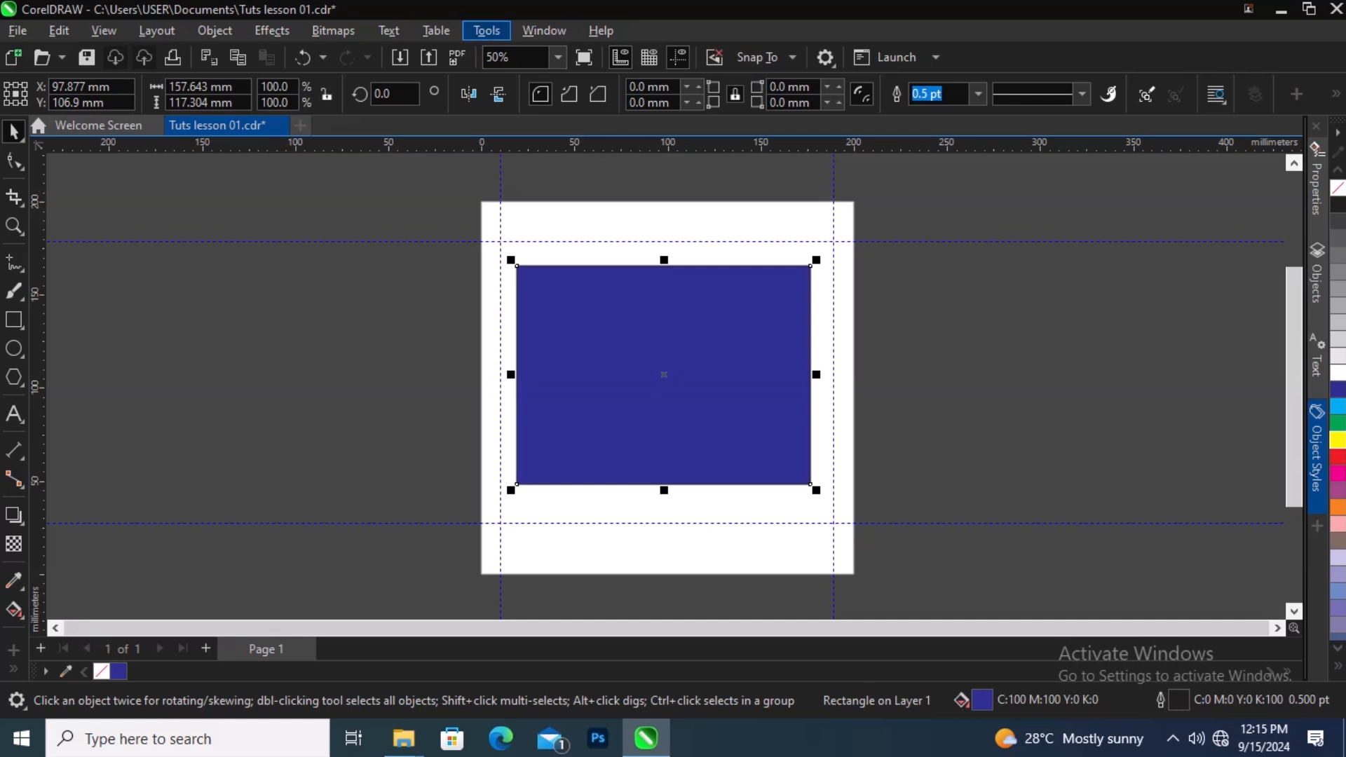
left_click(486, 30)
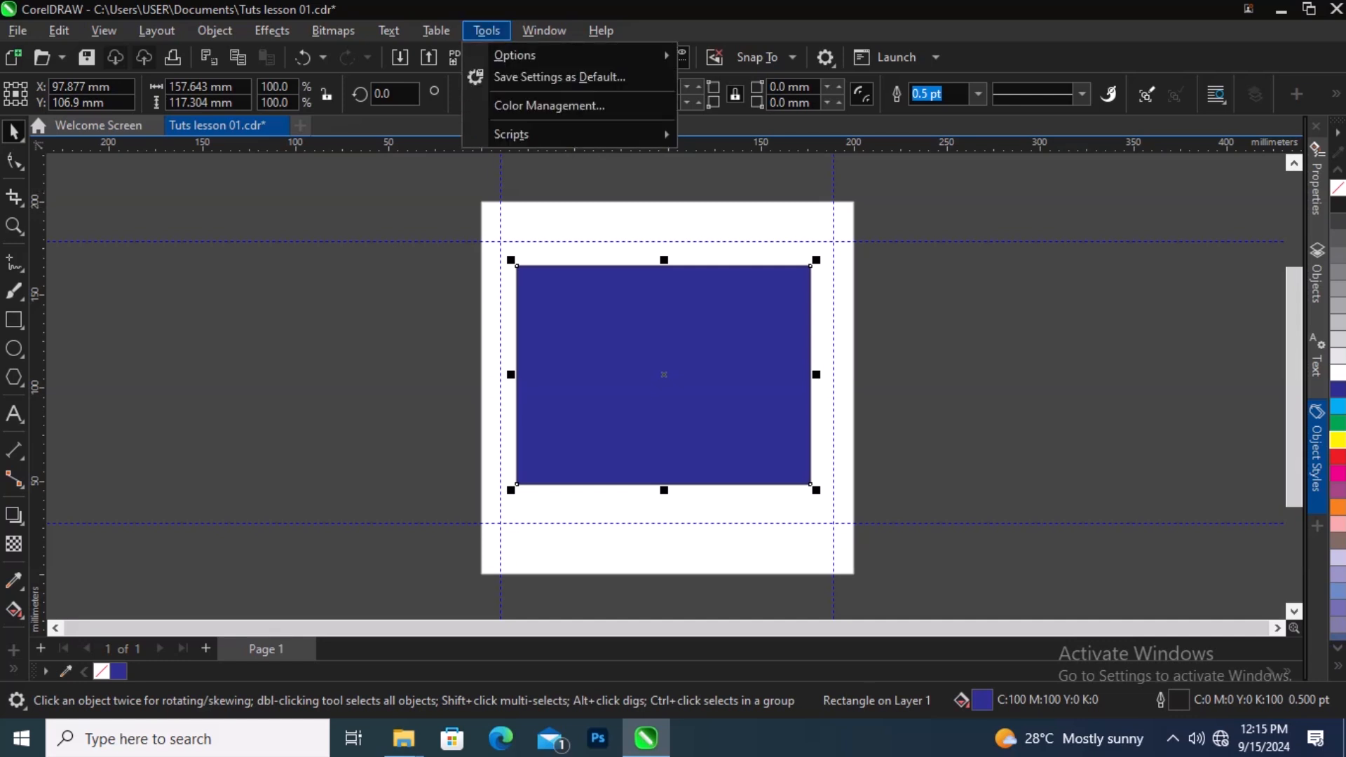
mouse_move(516, 56)
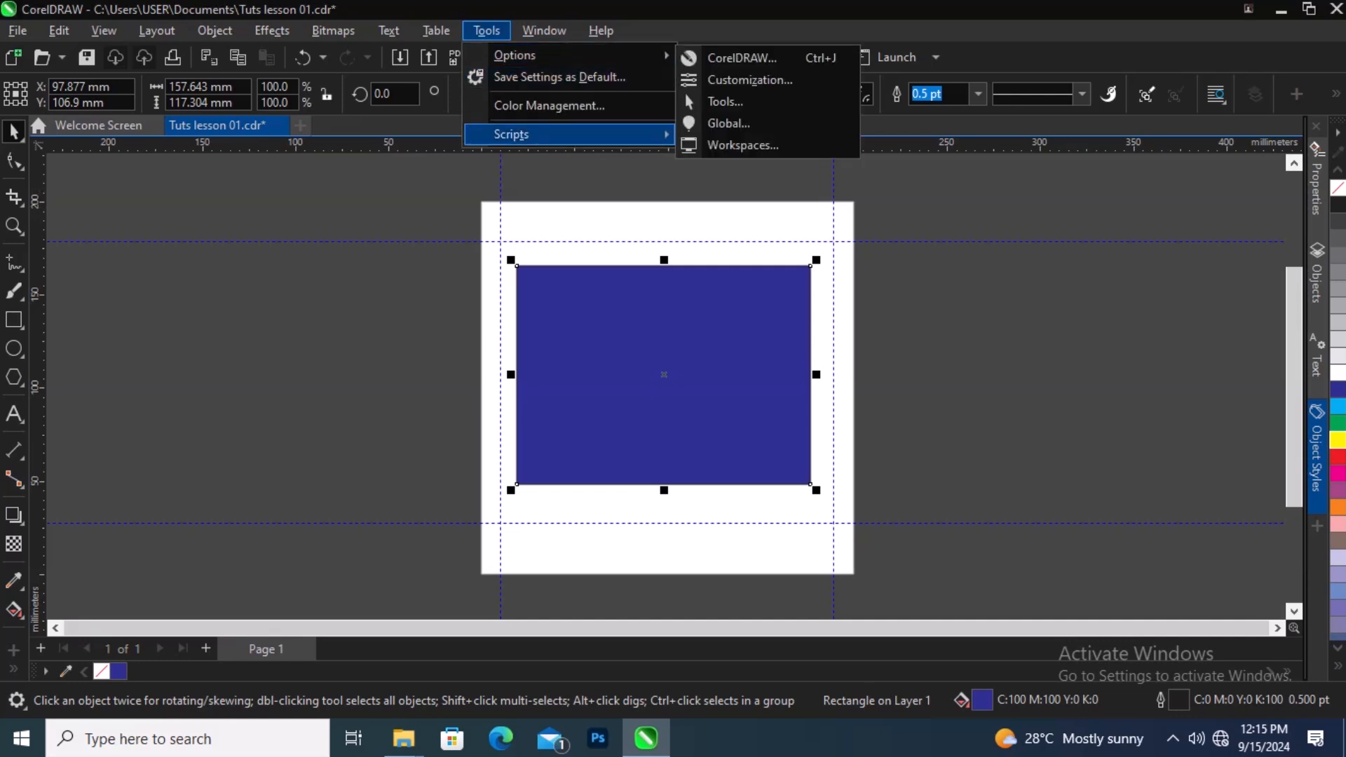
left_click(554, 210)
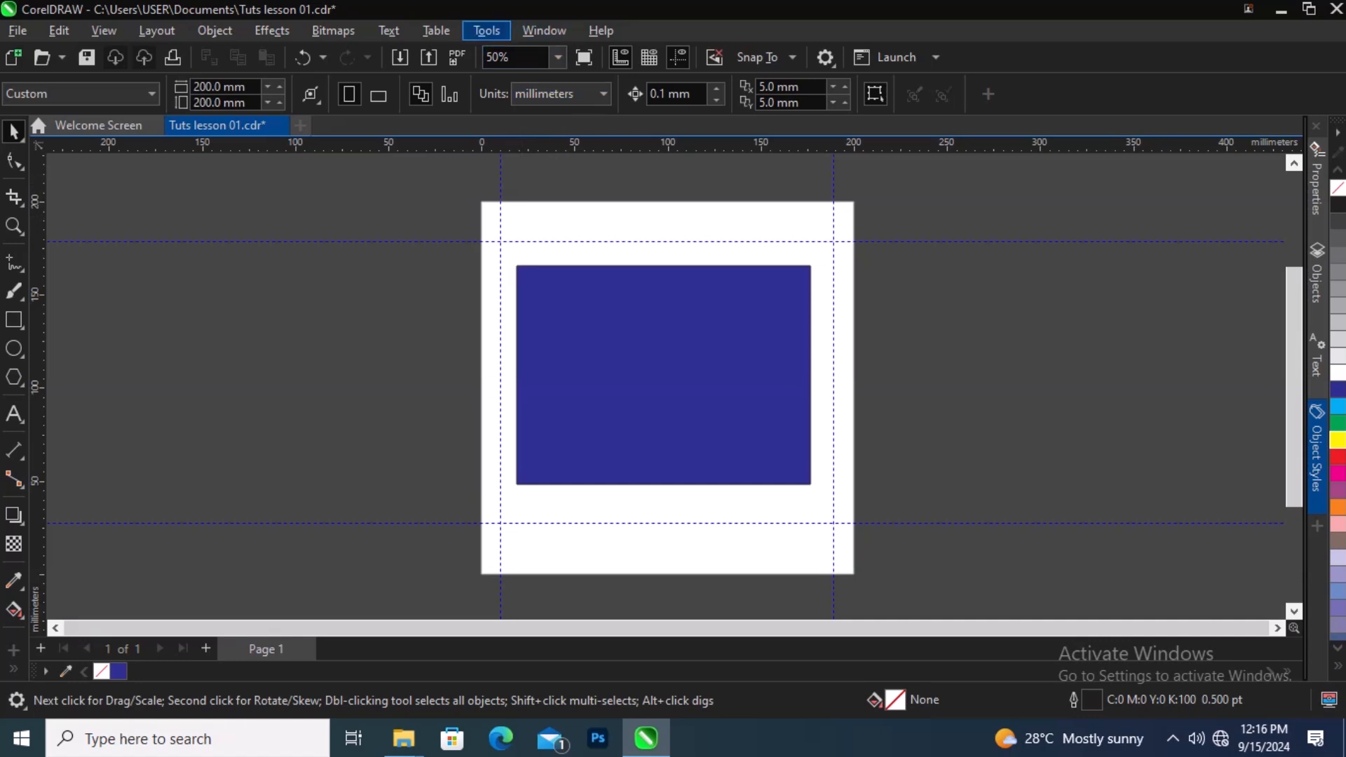
left_click(486, 30)
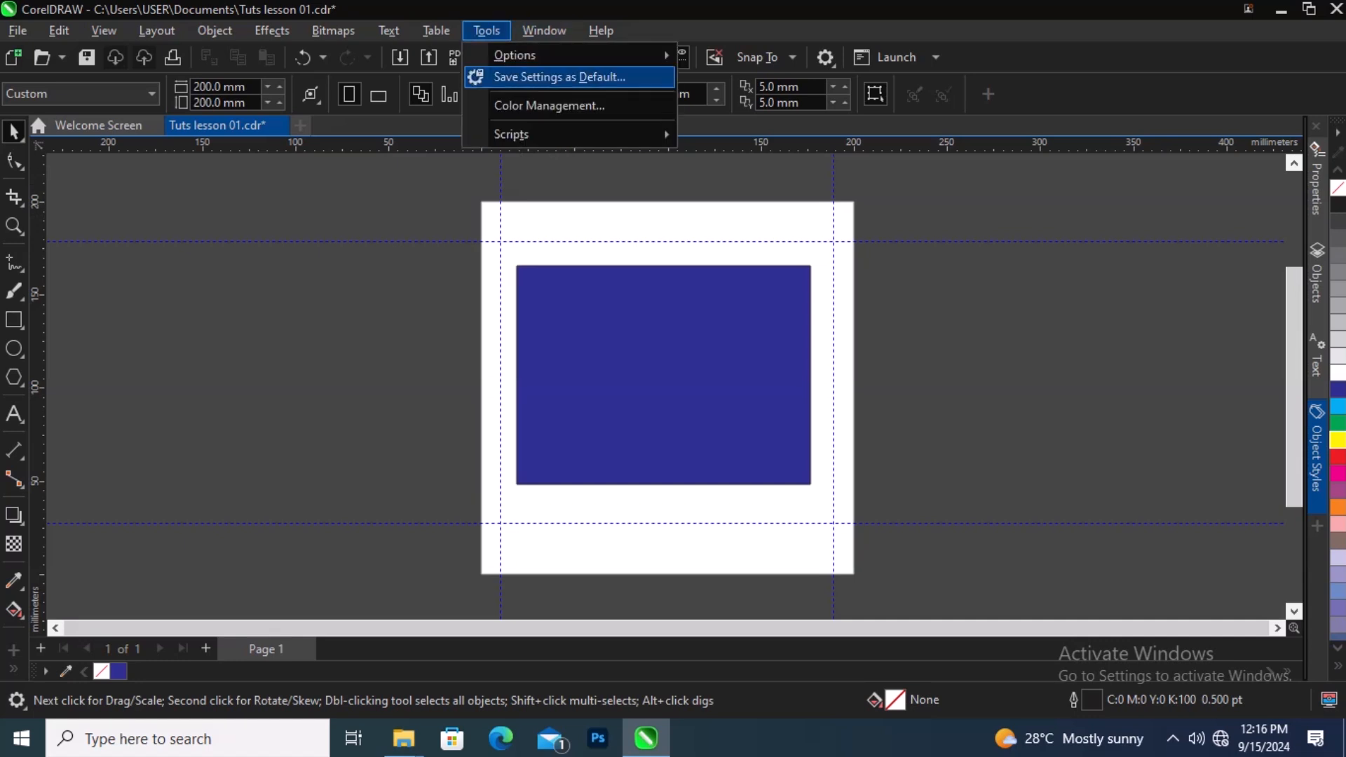
mouse_move(630, 55)
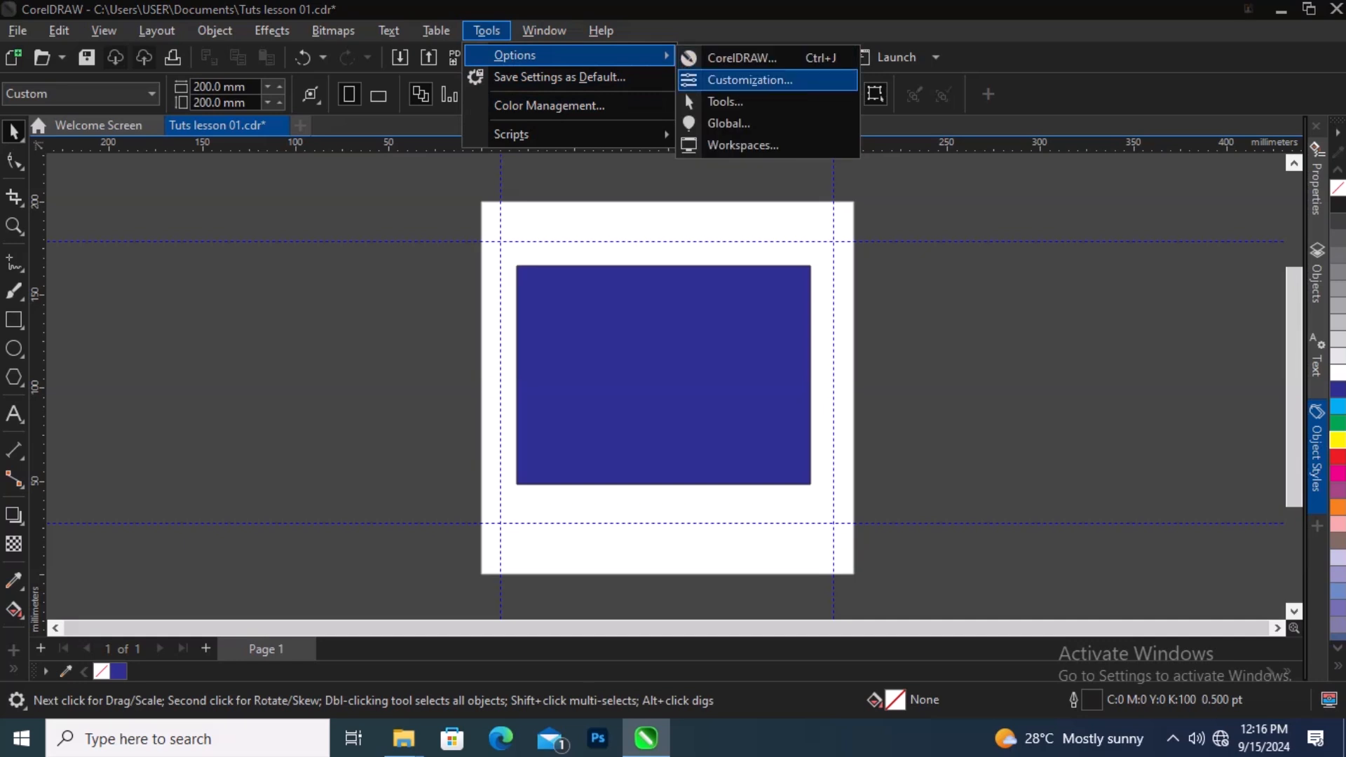
left_click(750, 80)
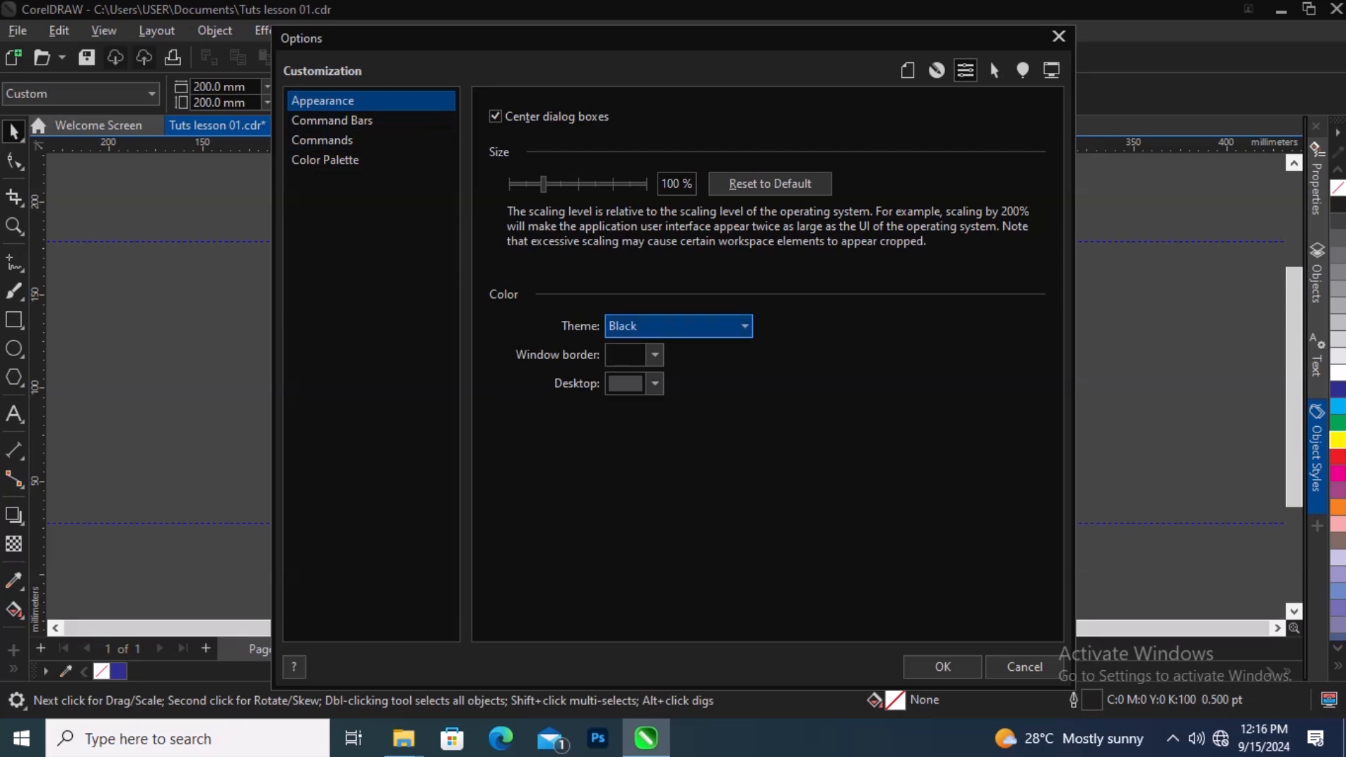
left_click(722, 326)
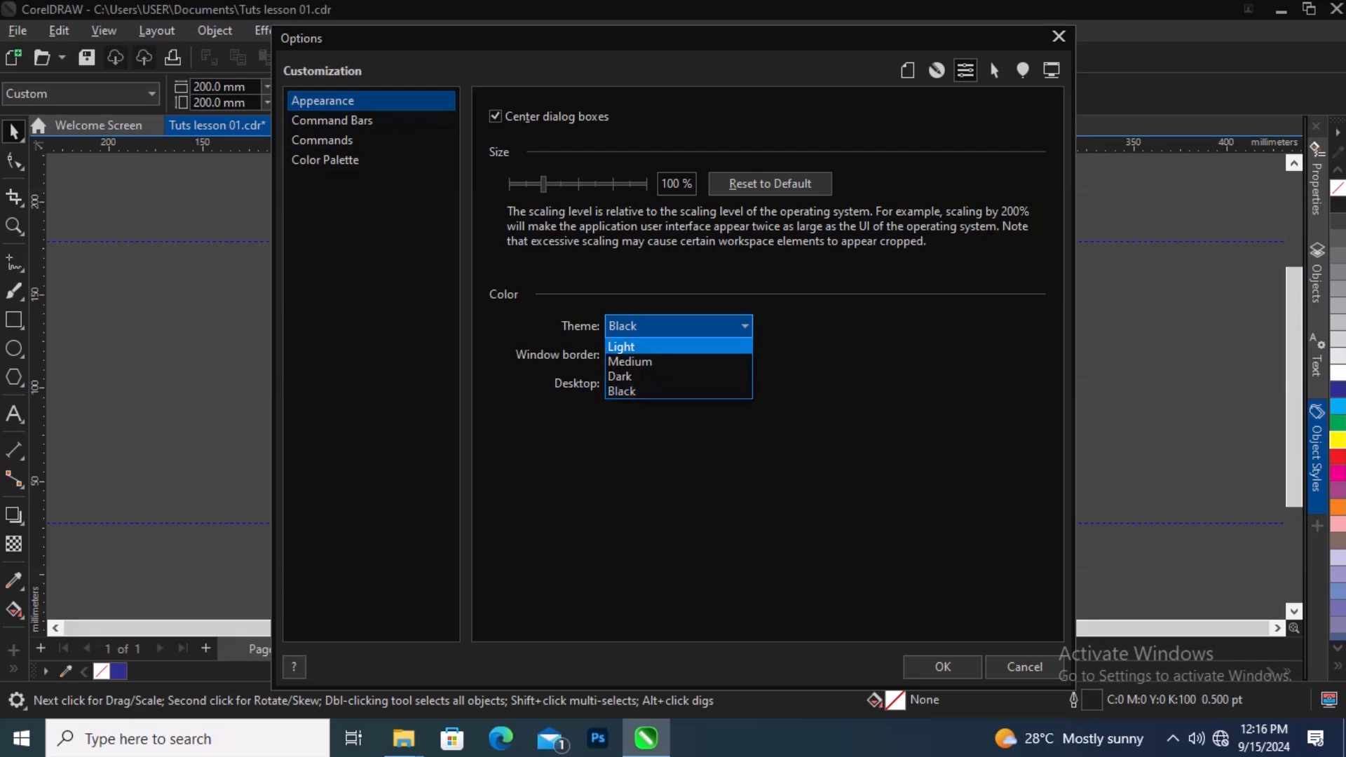
left_click(677, 347)
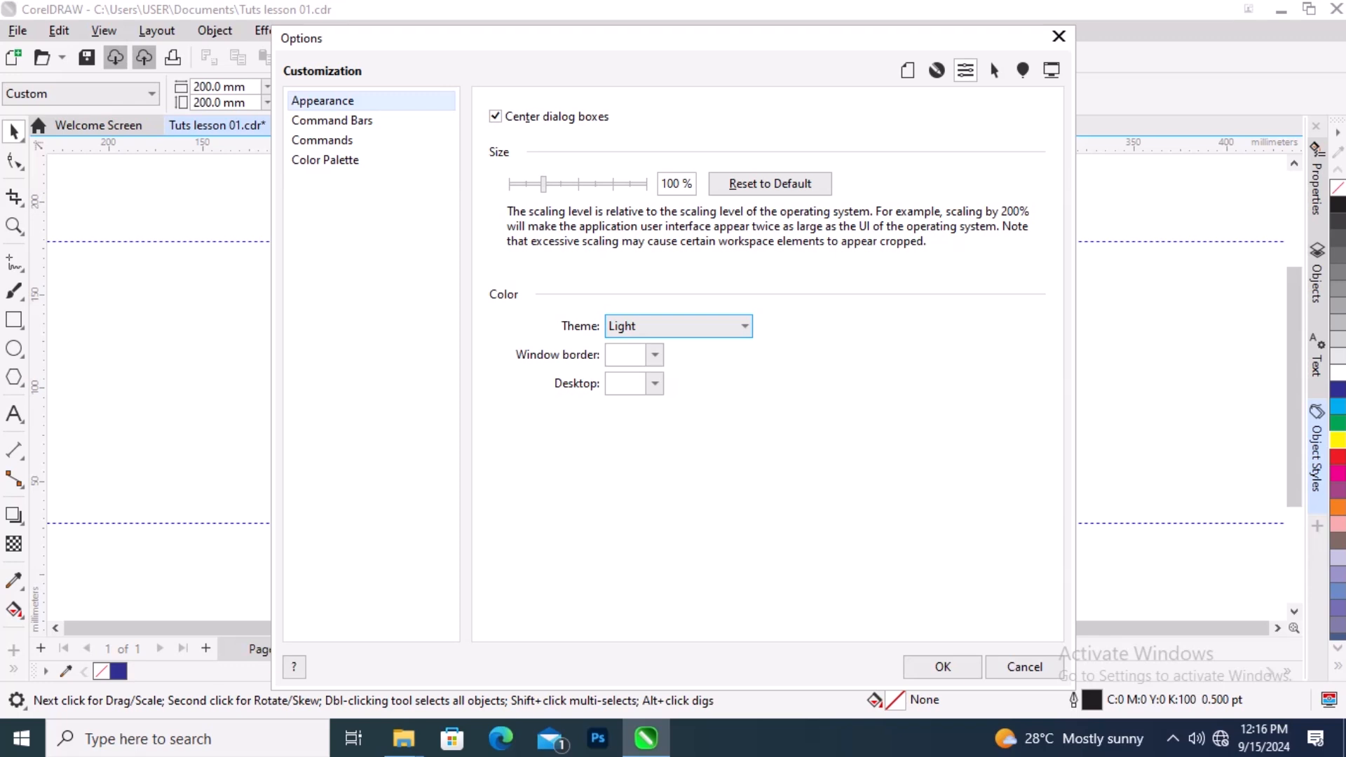
left_click_drag(764, 43, 727, 25)
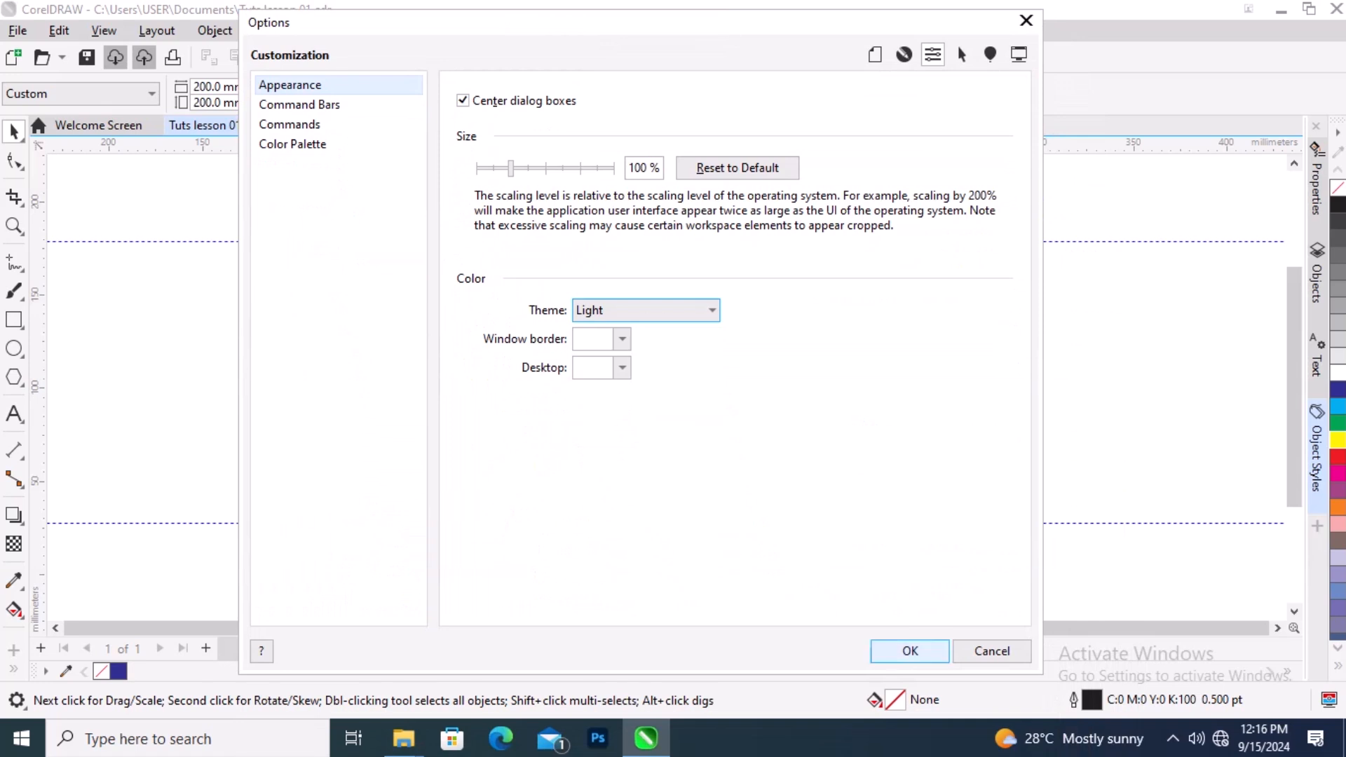
left_click(992, 652)
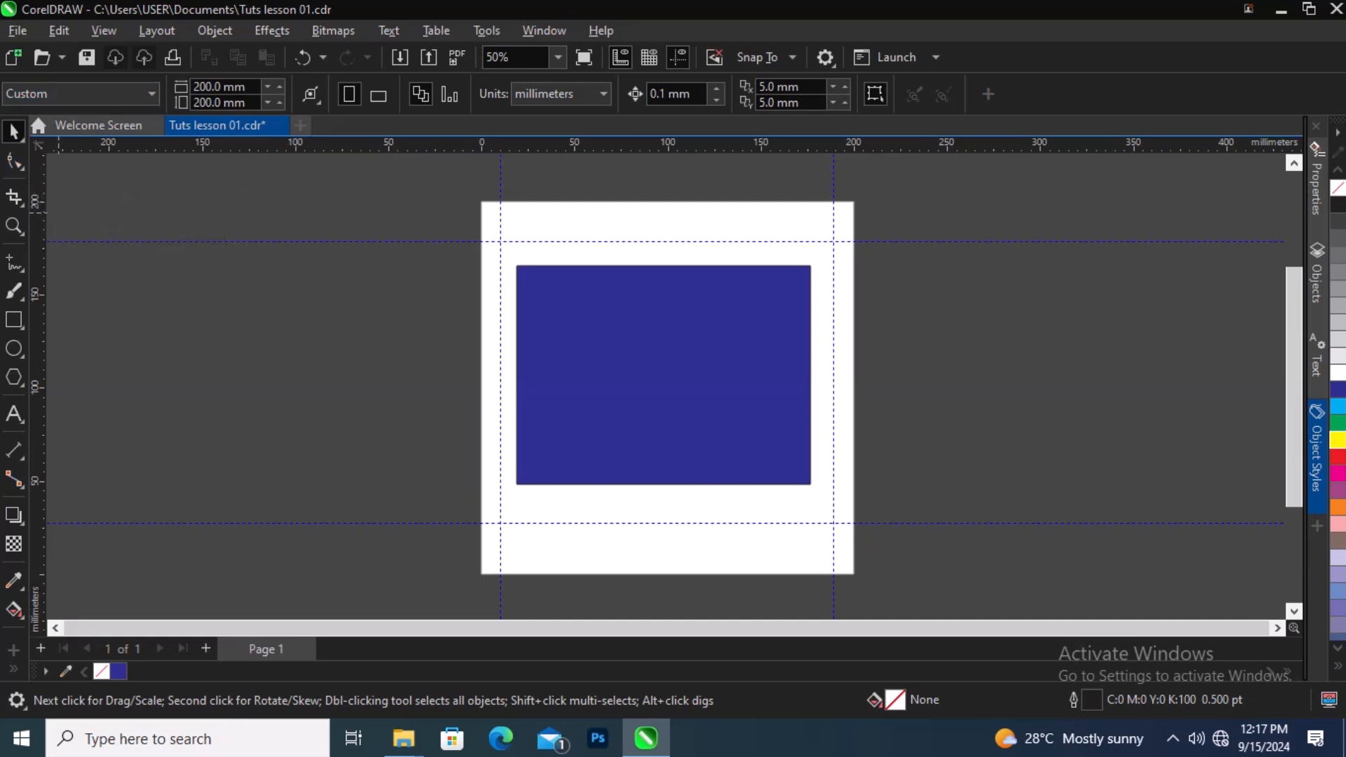
Step: Try moving the blue rectangle off the page to the left, then undo the move
left_click(646, 344)
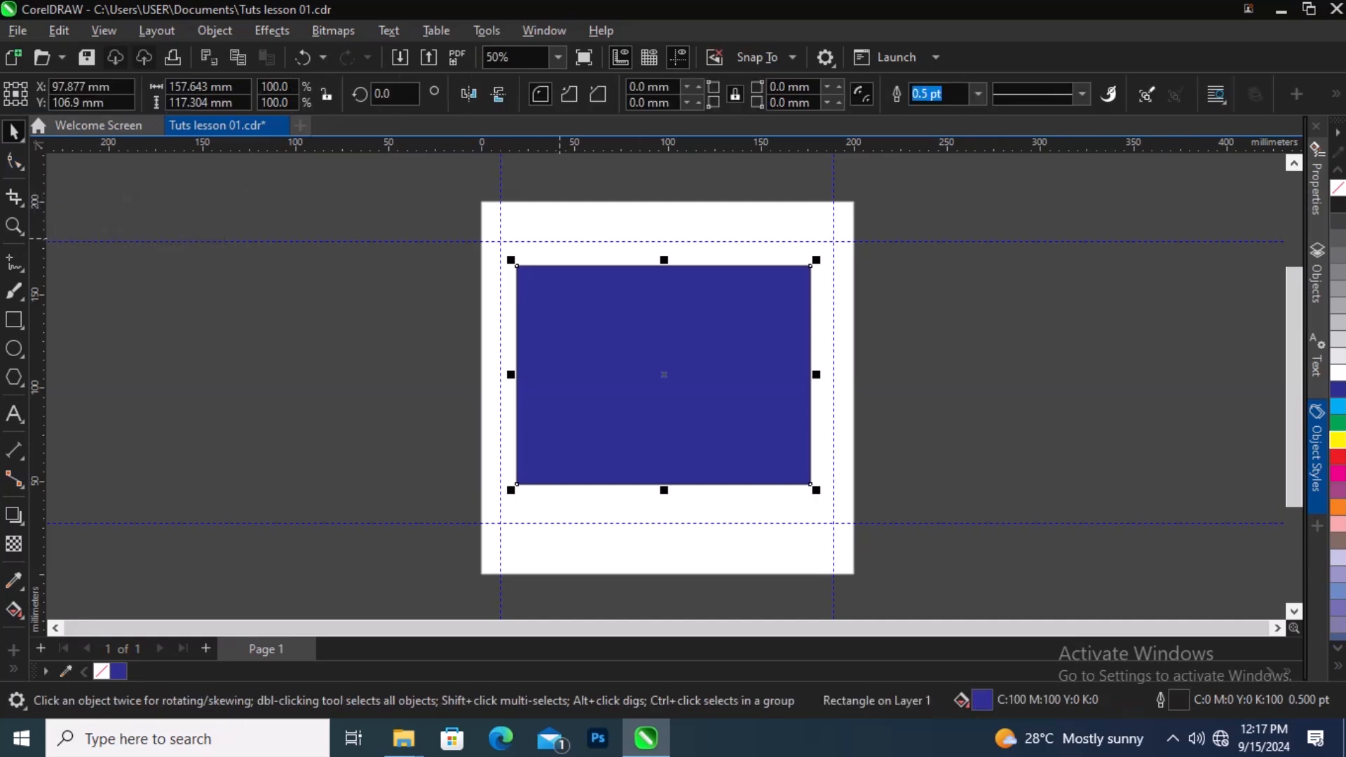
key("Escape")
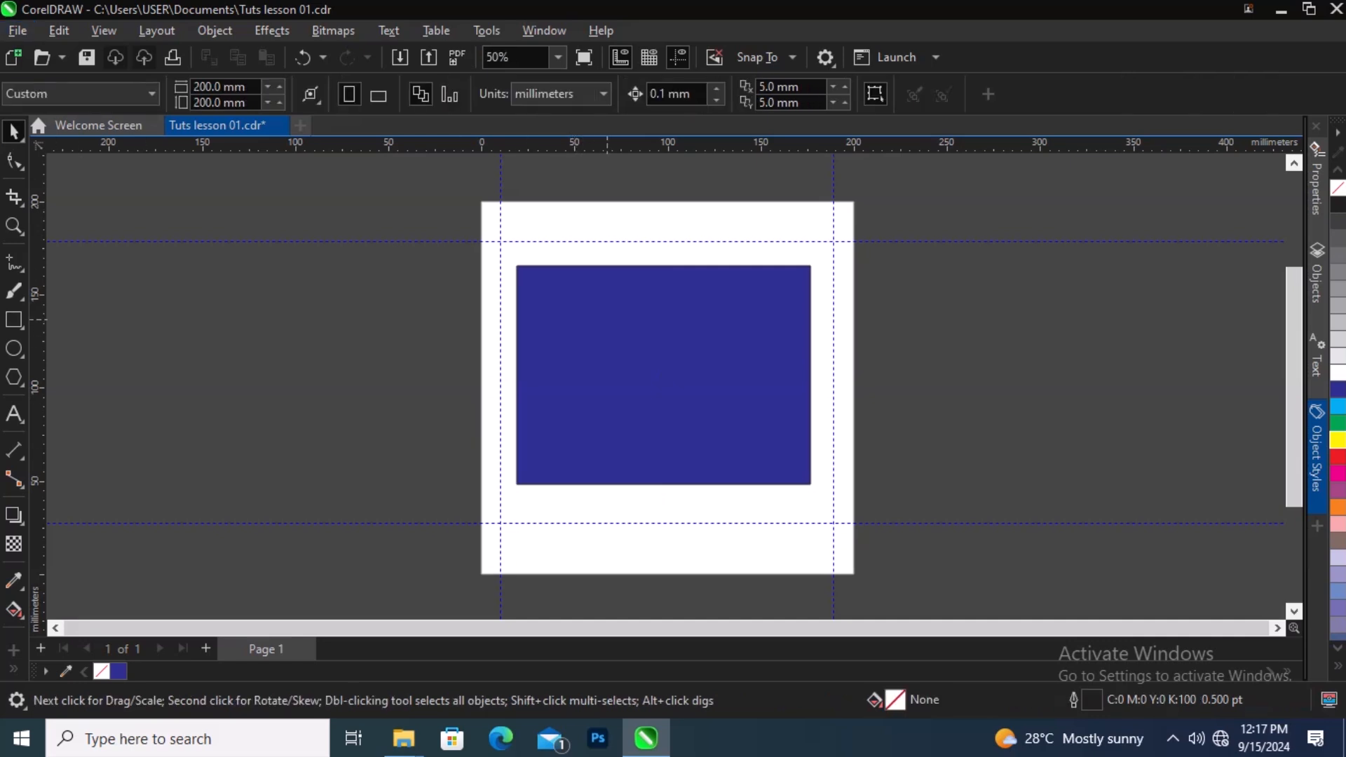
left_click(607, 321)
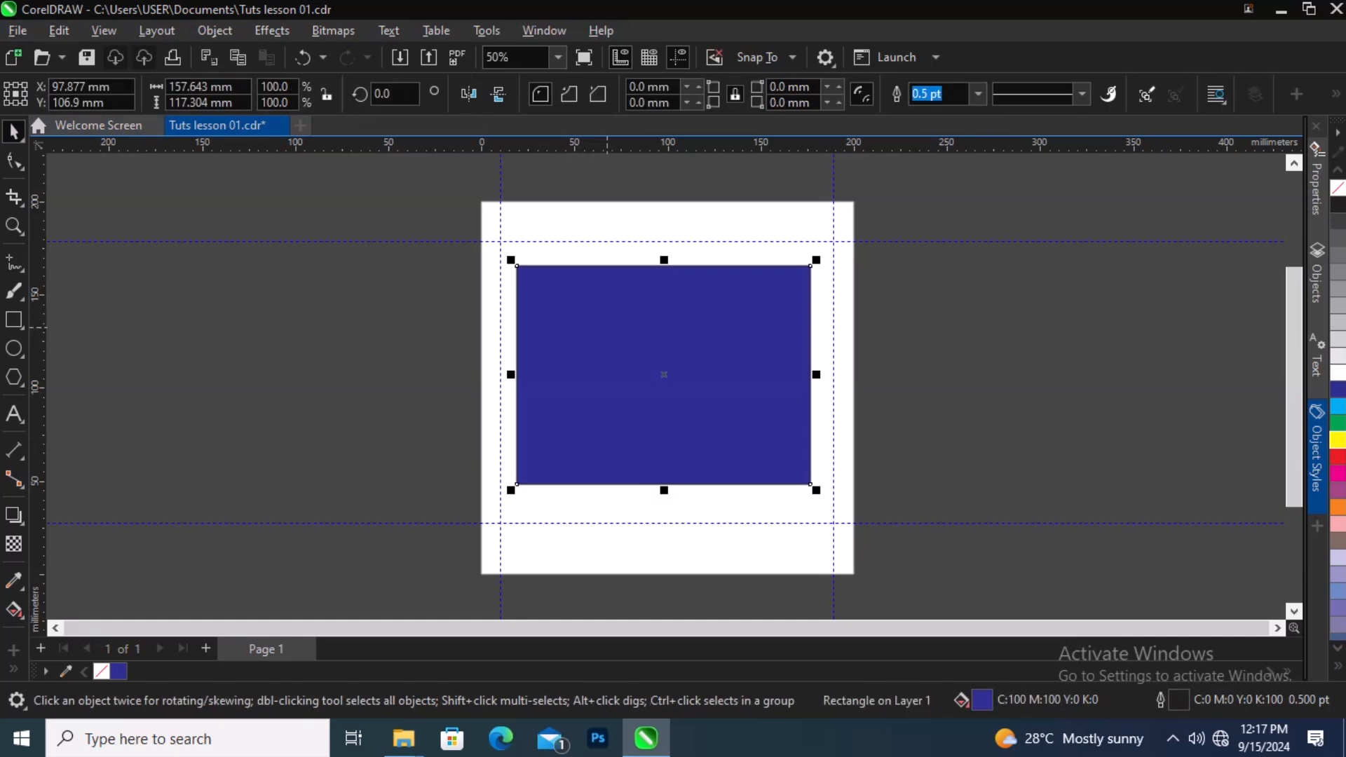
left_click_drag(607, 327, 226, 331)
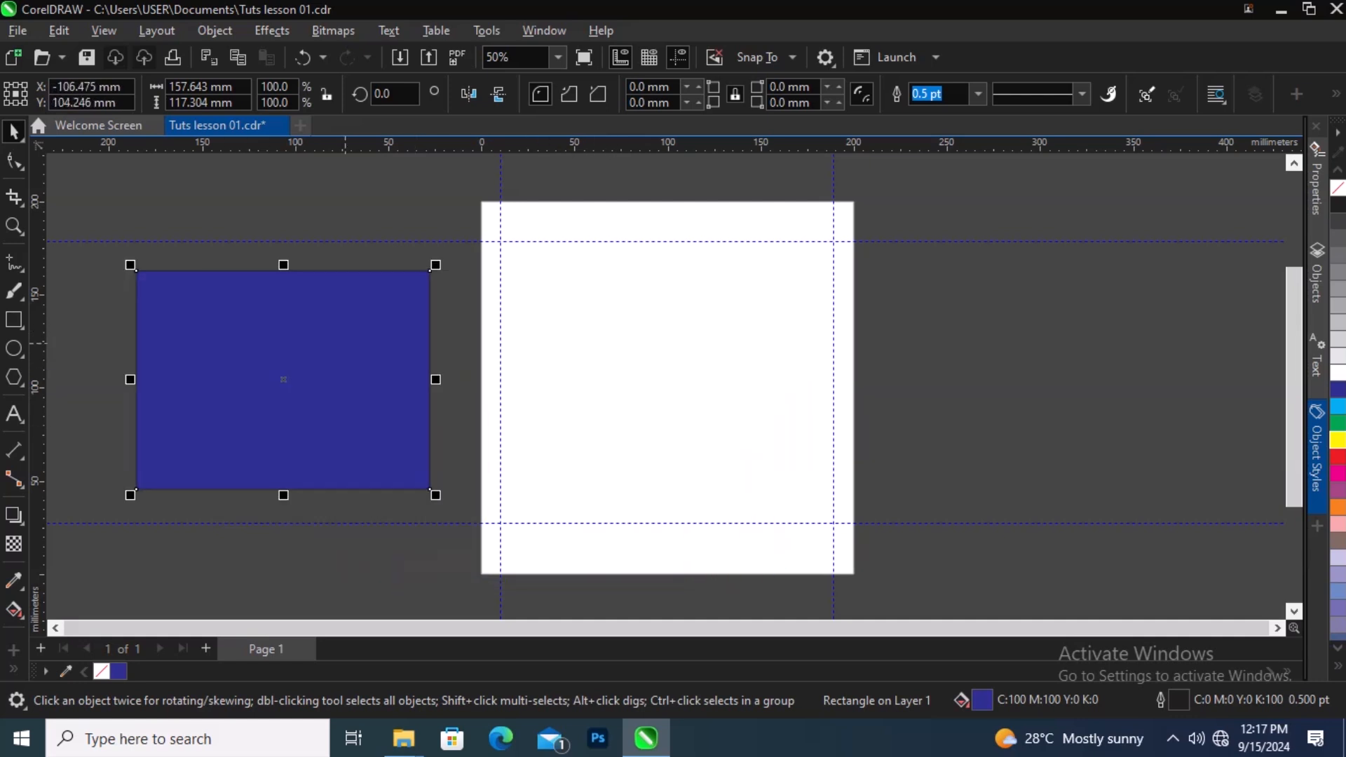
key("ctrl+z")
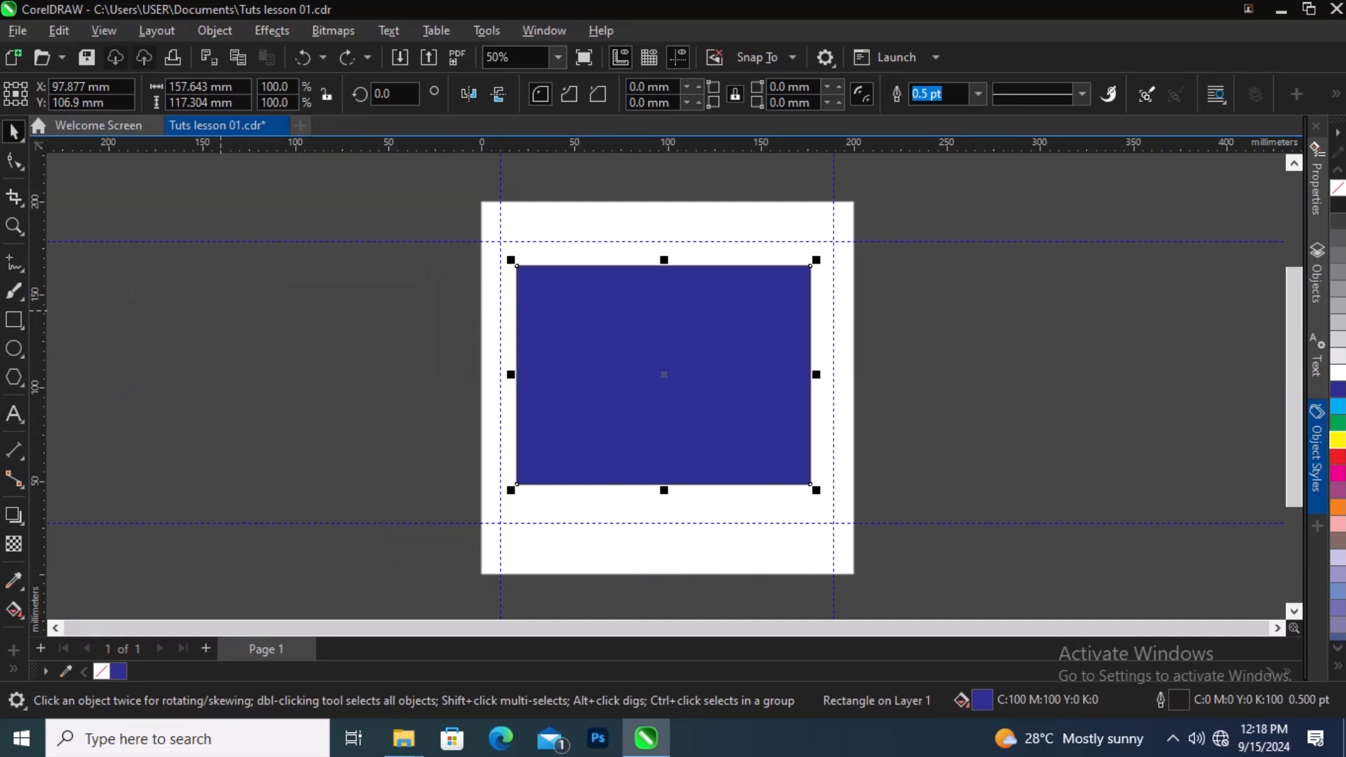
Step: Duplicate the blue rectangle and move the copy to the right of the page
key("ctrl+d")
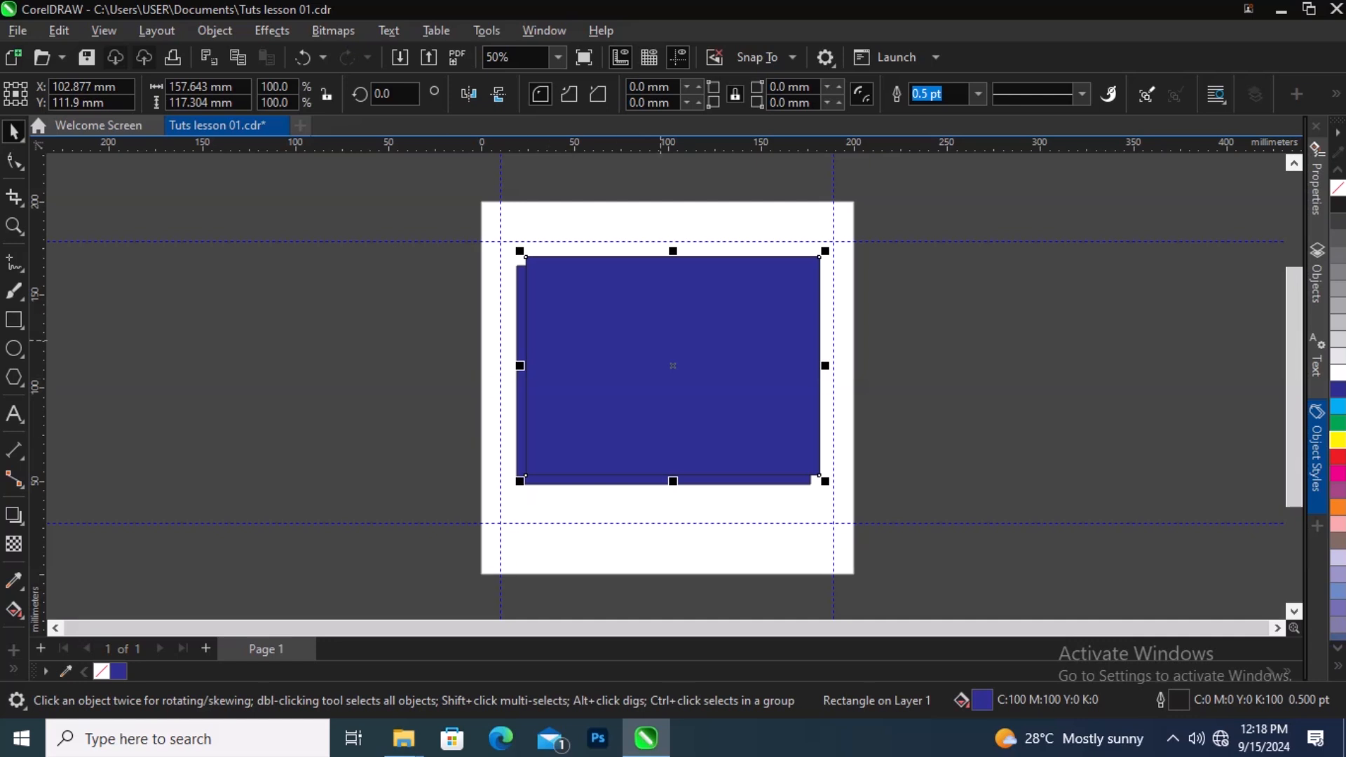
left_click_drag(673, 366, 996, 383)
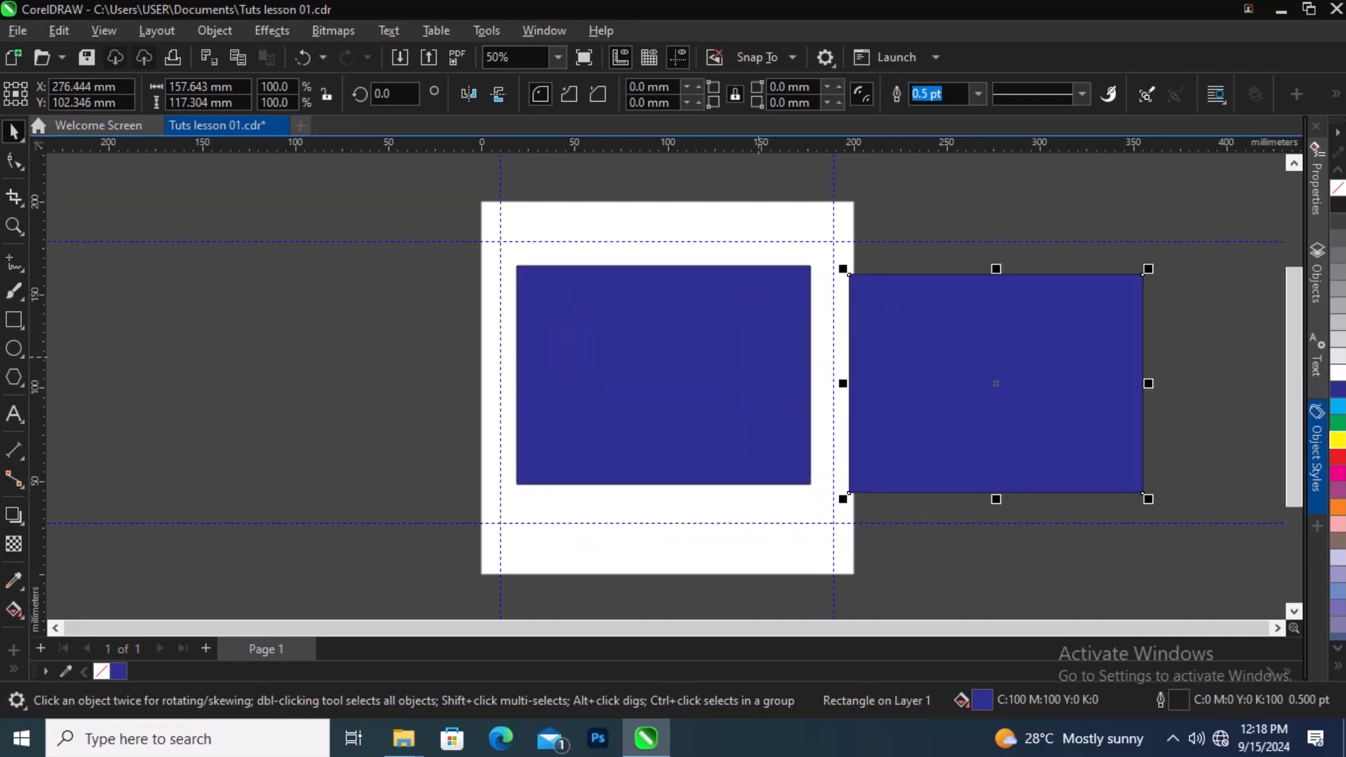
left_click(759, 356)
left_click(955, 370)
Step: Convert the copied rectangle to a 300 dpi CMYK bitmap and move it to the left of the page
left_click(333, 30)
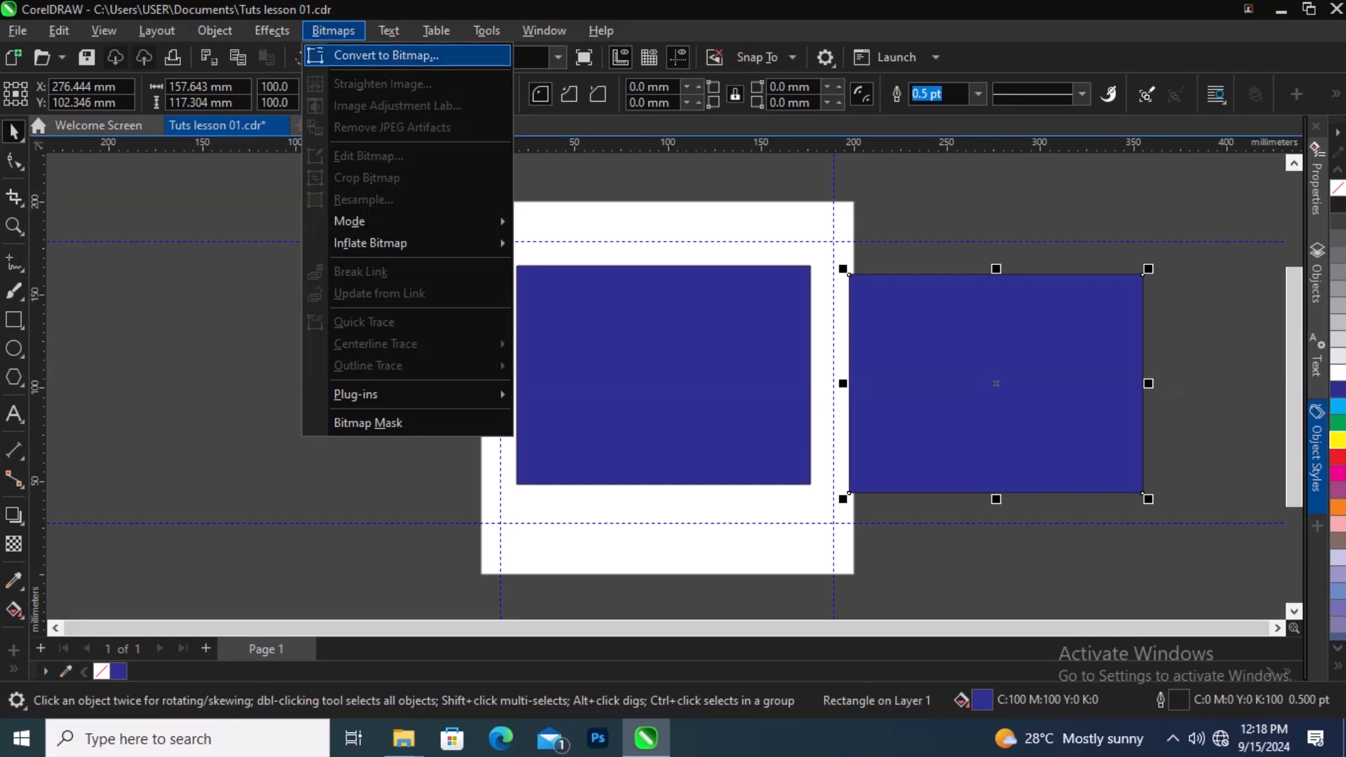
left_click(387, 56)
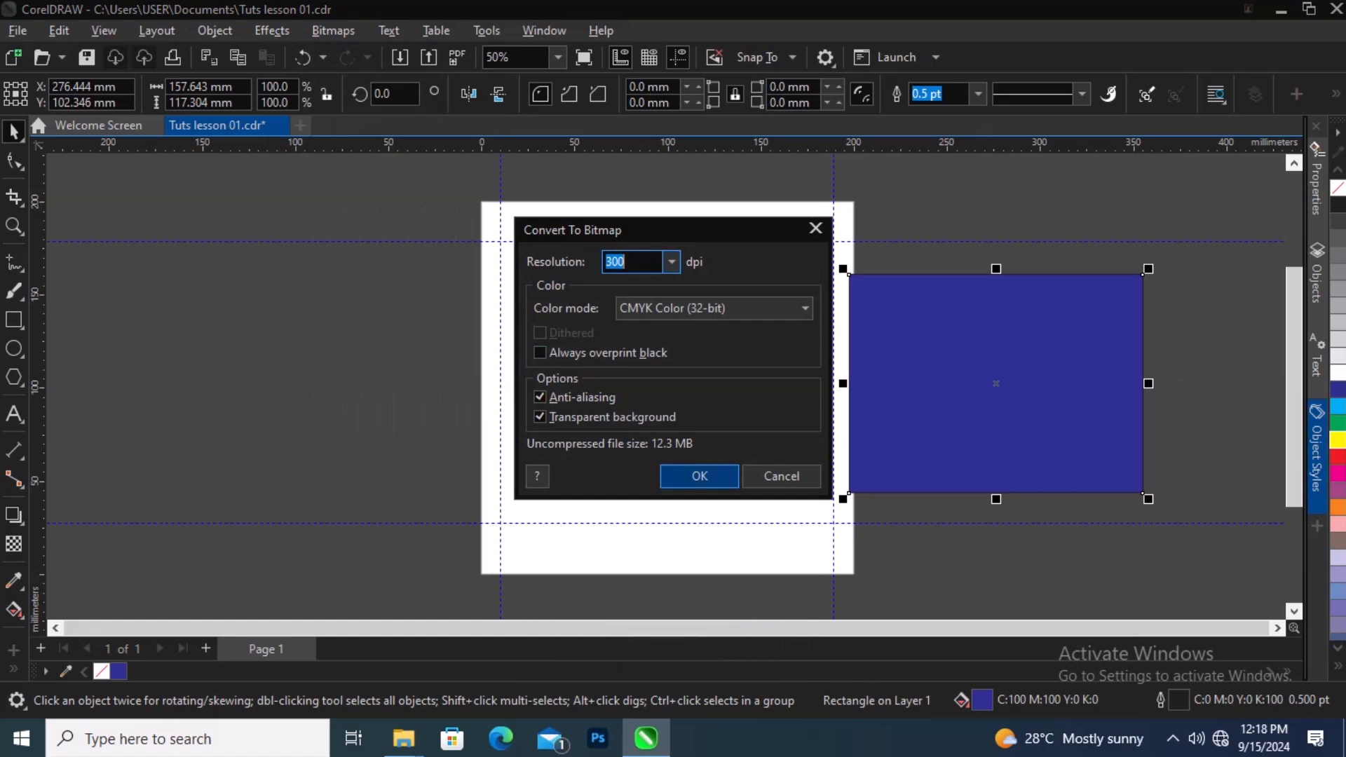
left_click(699, 477)
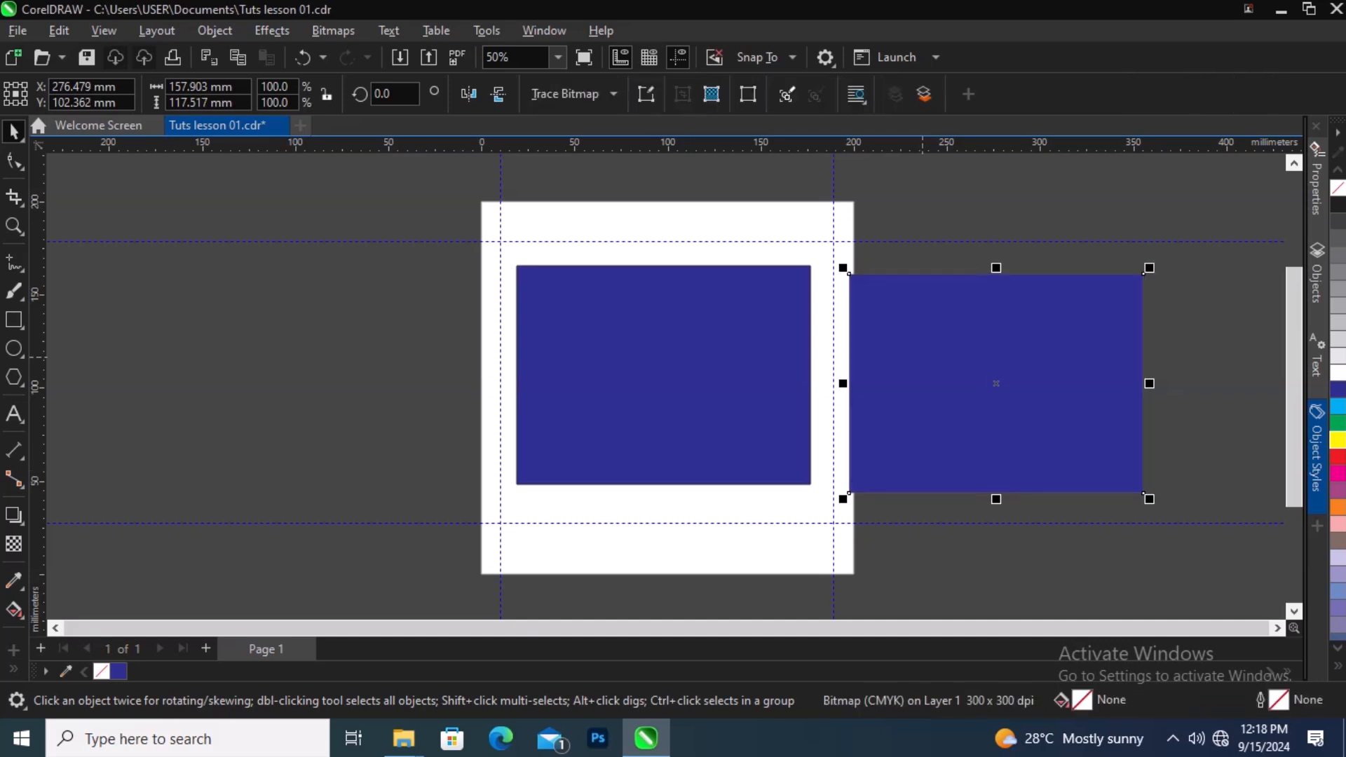
left_click_drag(996, 383, 298, 371)
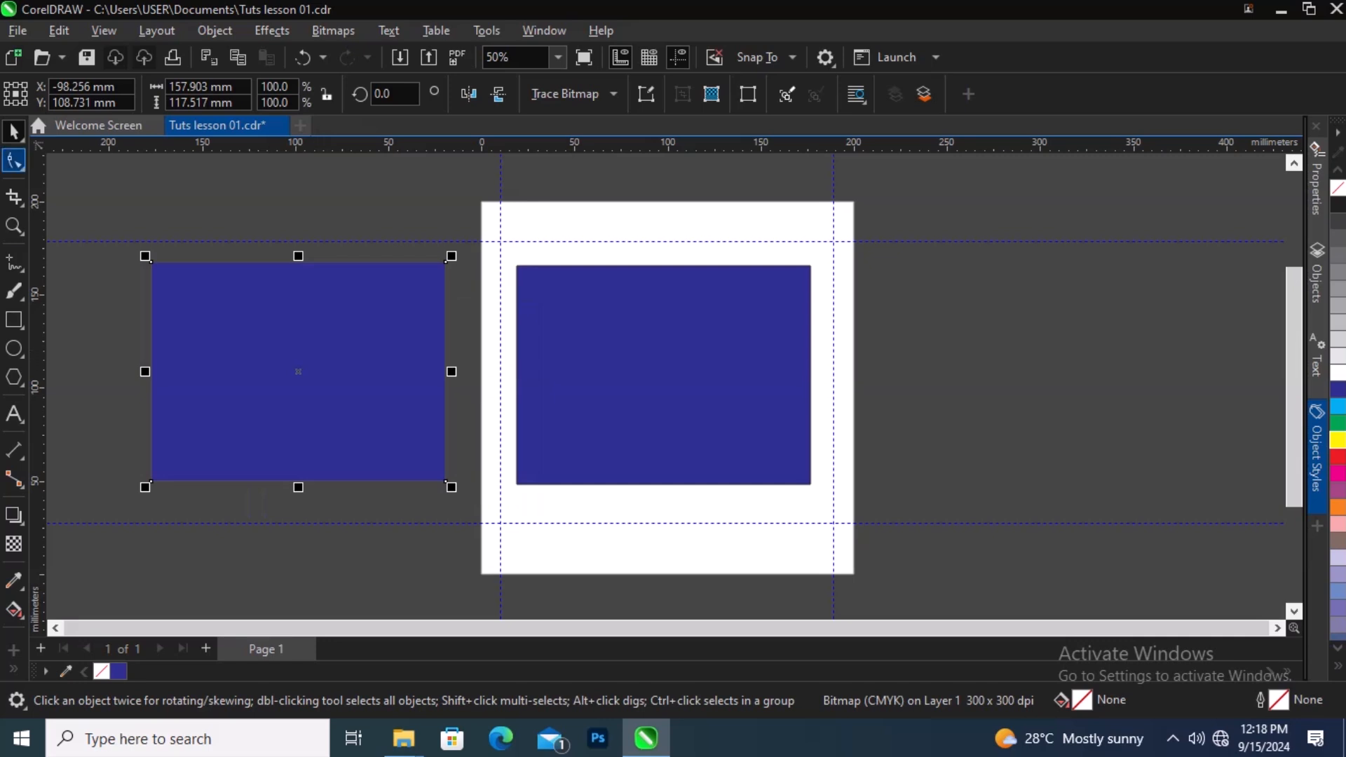
Step: With the Shape tool, add nodes near the bitmap's top-left corner and delete the selected corner nodes to round it
left_click(14, 160)
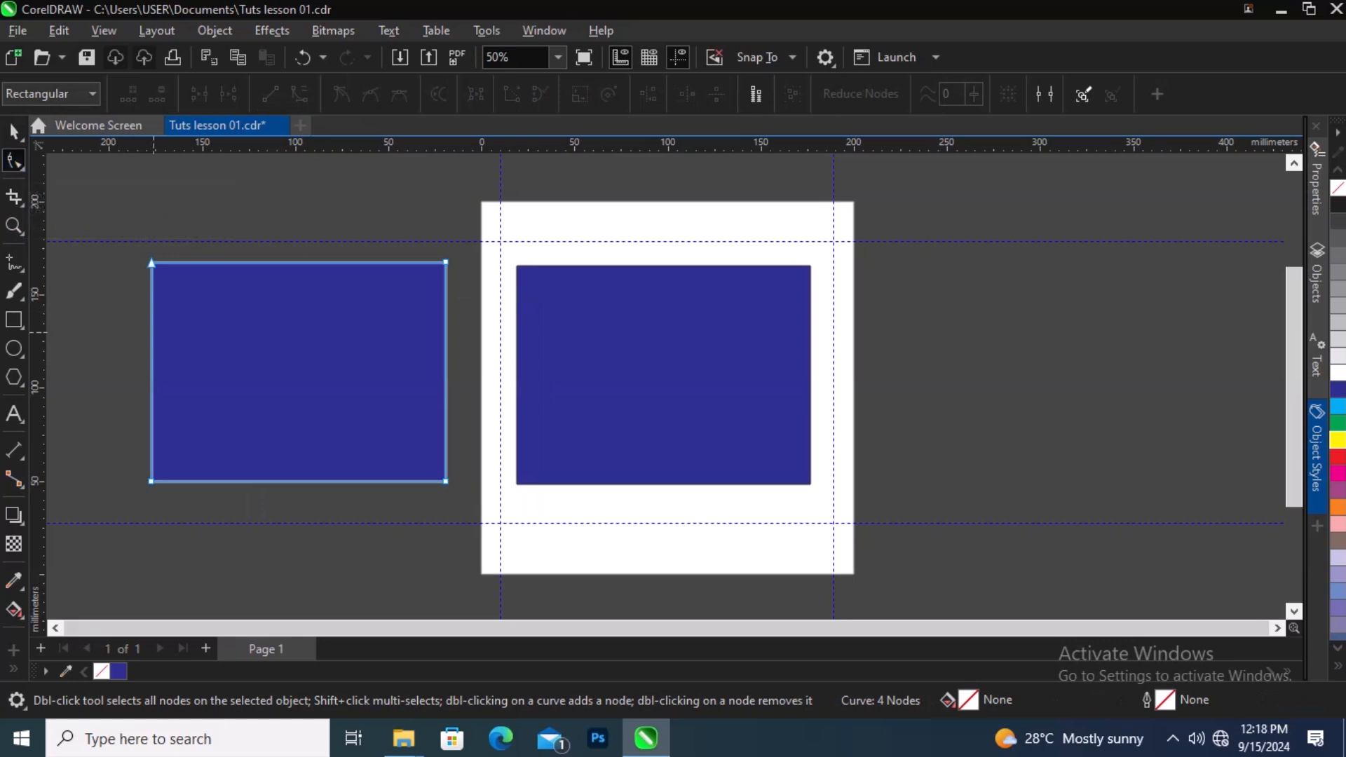
double_click(152, 333)
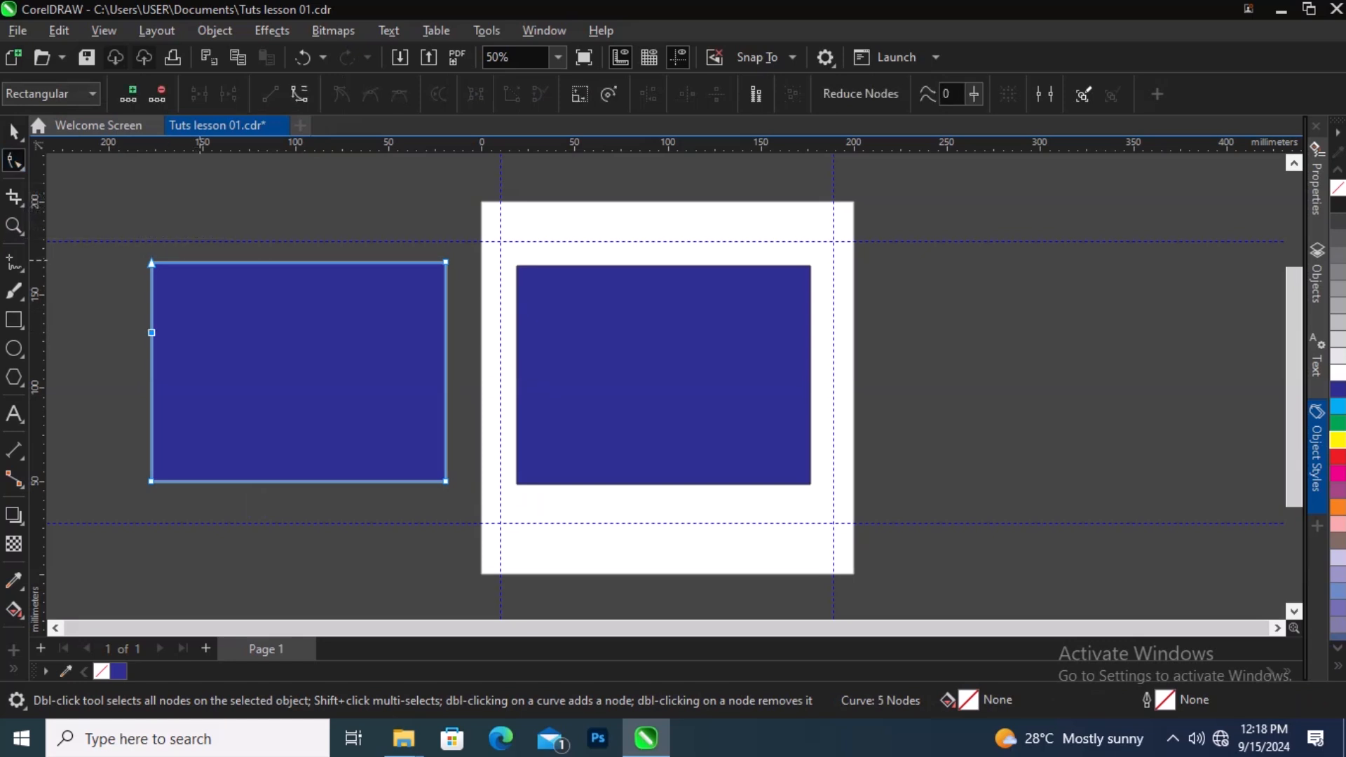
double_click(201, 263)
left_click_drag(212, 235, 110, 362)
key("Delete")
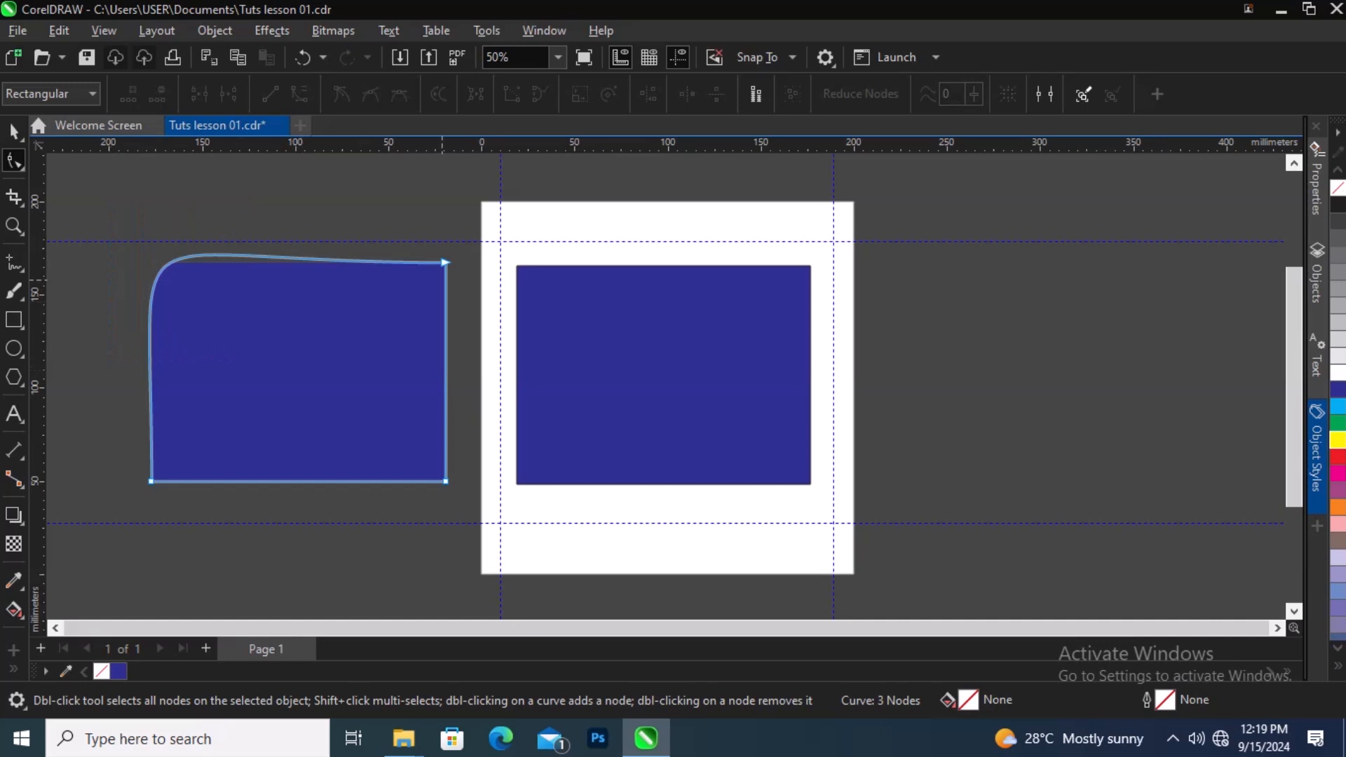
Step: Reshape the bitmap's outline by moving the top-right node inward and adjusting the curve handles, then return to the Pick tool
left_click_drag(443, 270, 359, 319)
left_click_drag(445, 263, 416, 326)
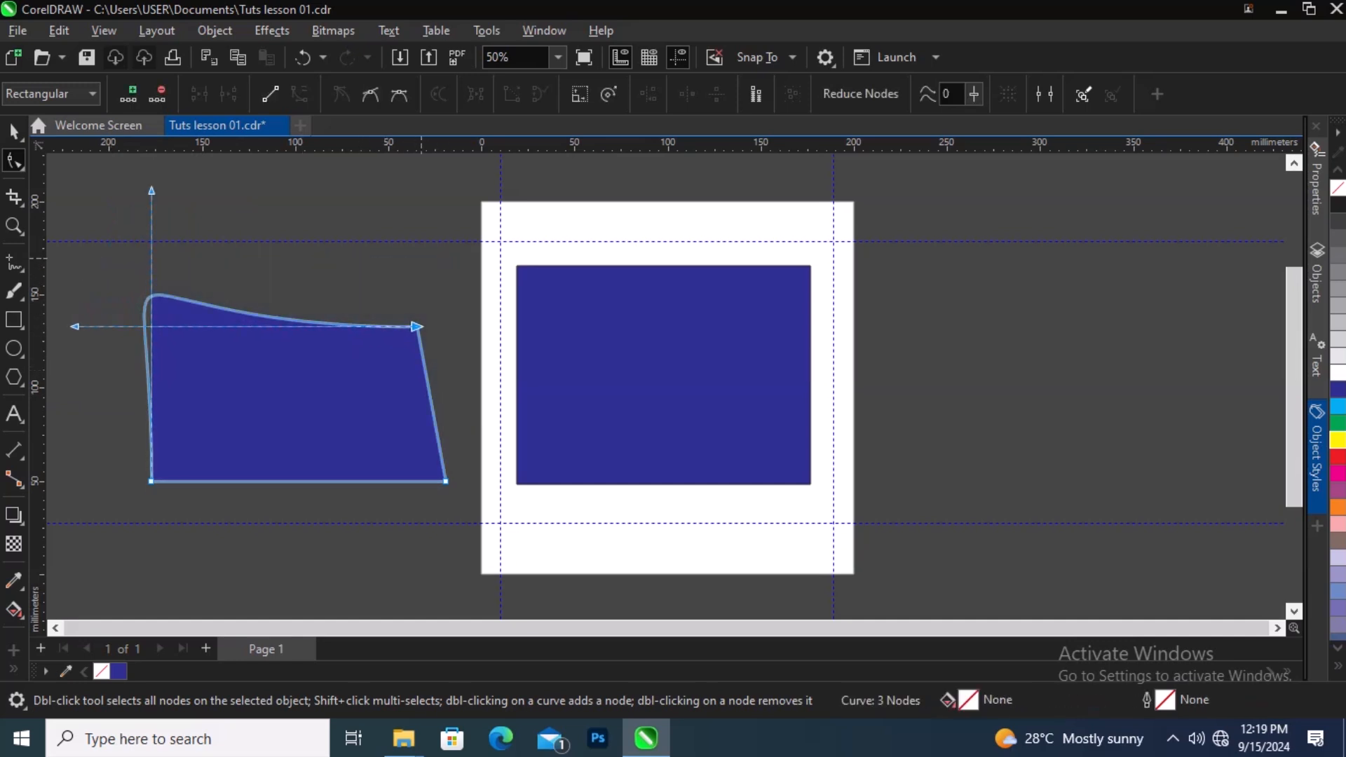
left_click_drag(449, 232, 338, 406)
left_click_drag(151, 191, 213, 306)
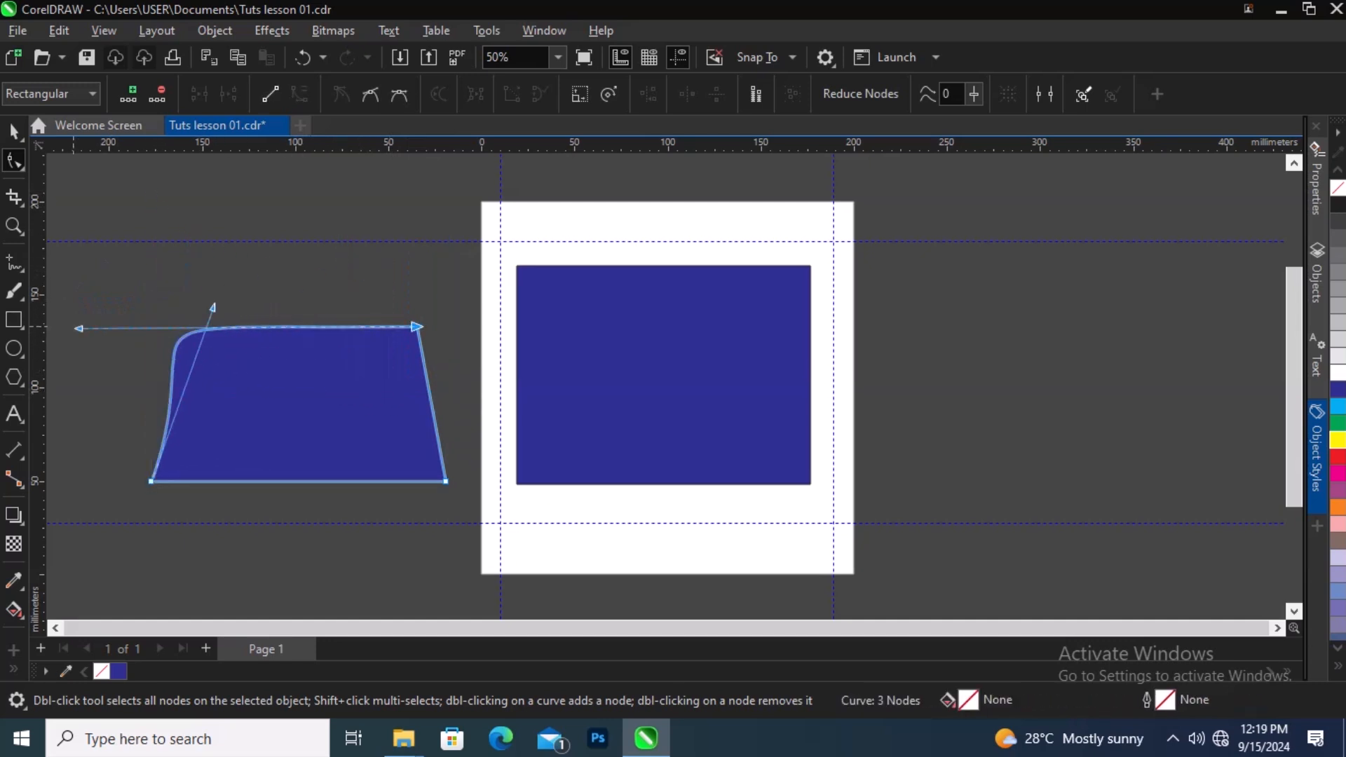
left_click_drag(75, 327, 244, 377)
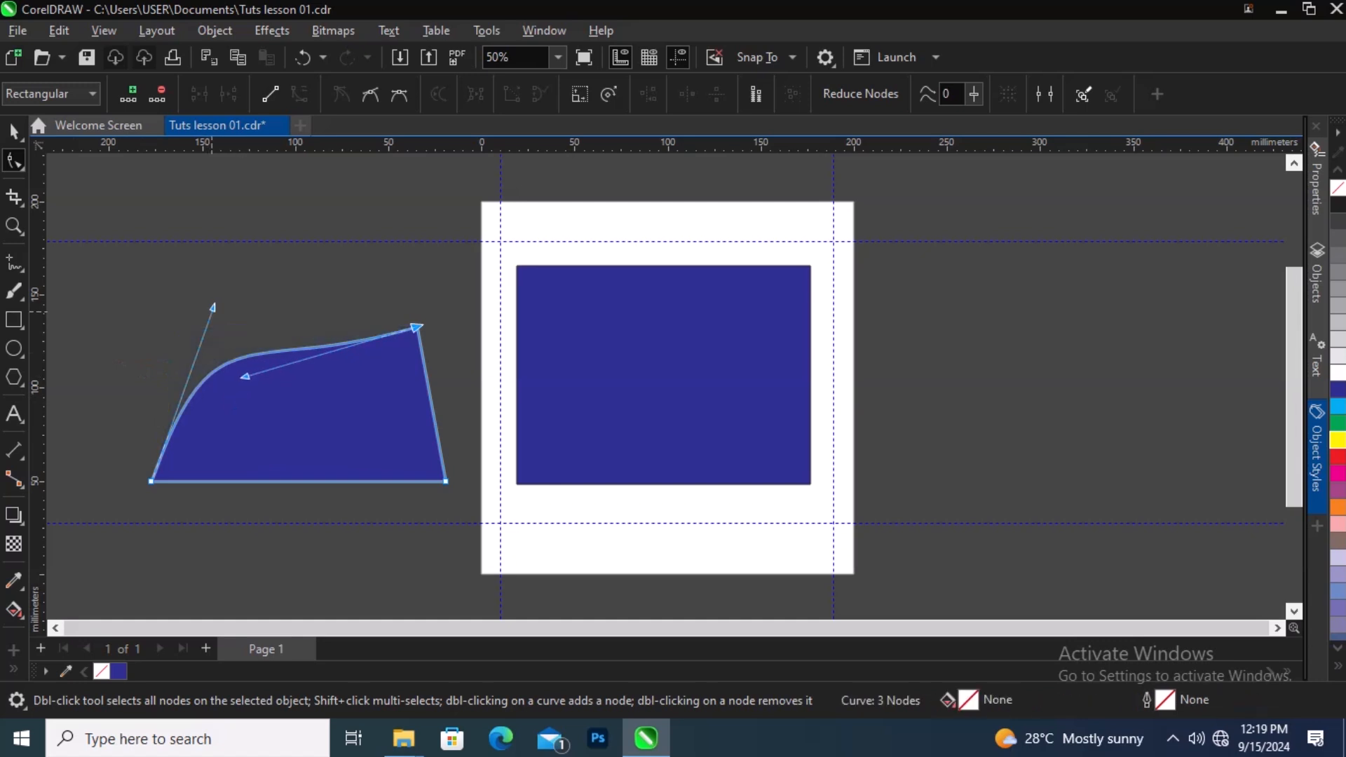
left_click_drag(213, 307, 146, 303)
left_click_drag(246, 373, 243, 354)
key("space")
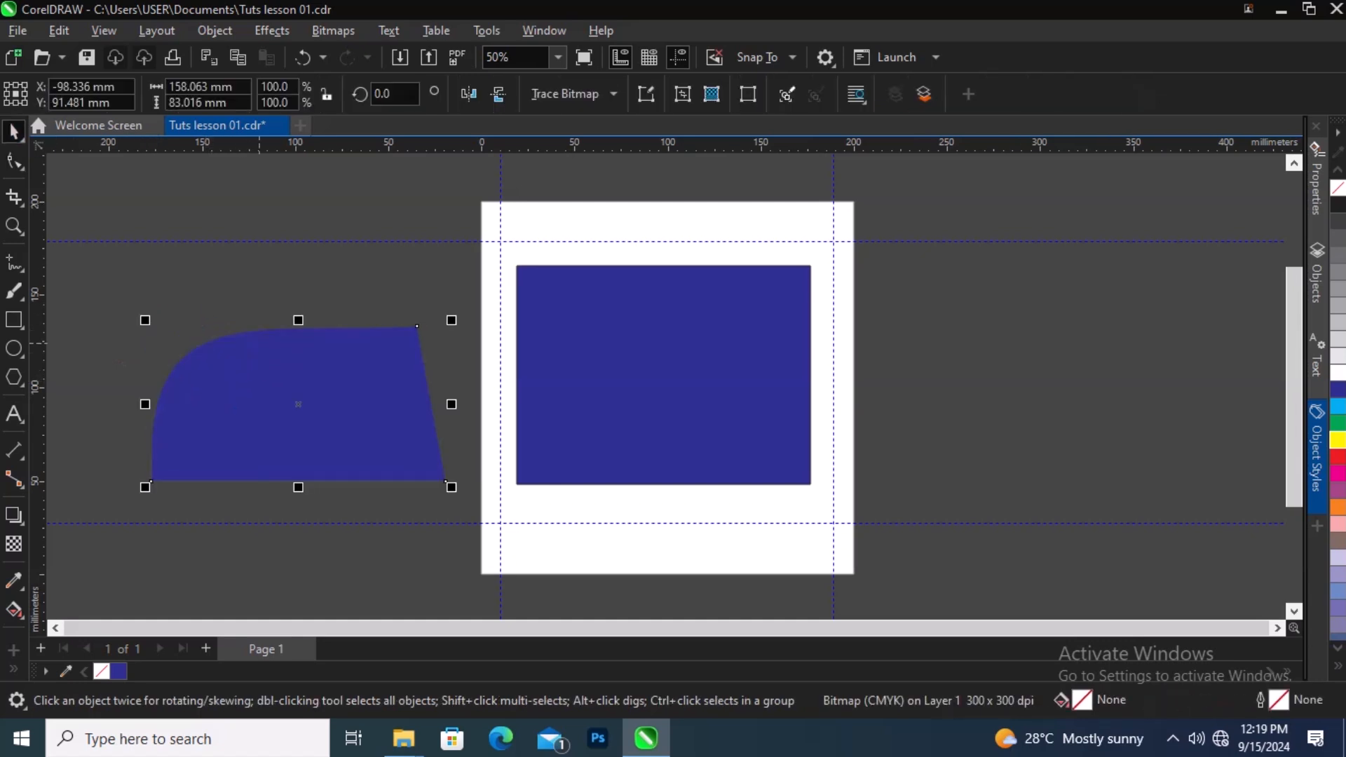
Step: Move the reshaped bitmap onto the page over the blue rectangle
left_click_drag(446, 481, 762, 465)
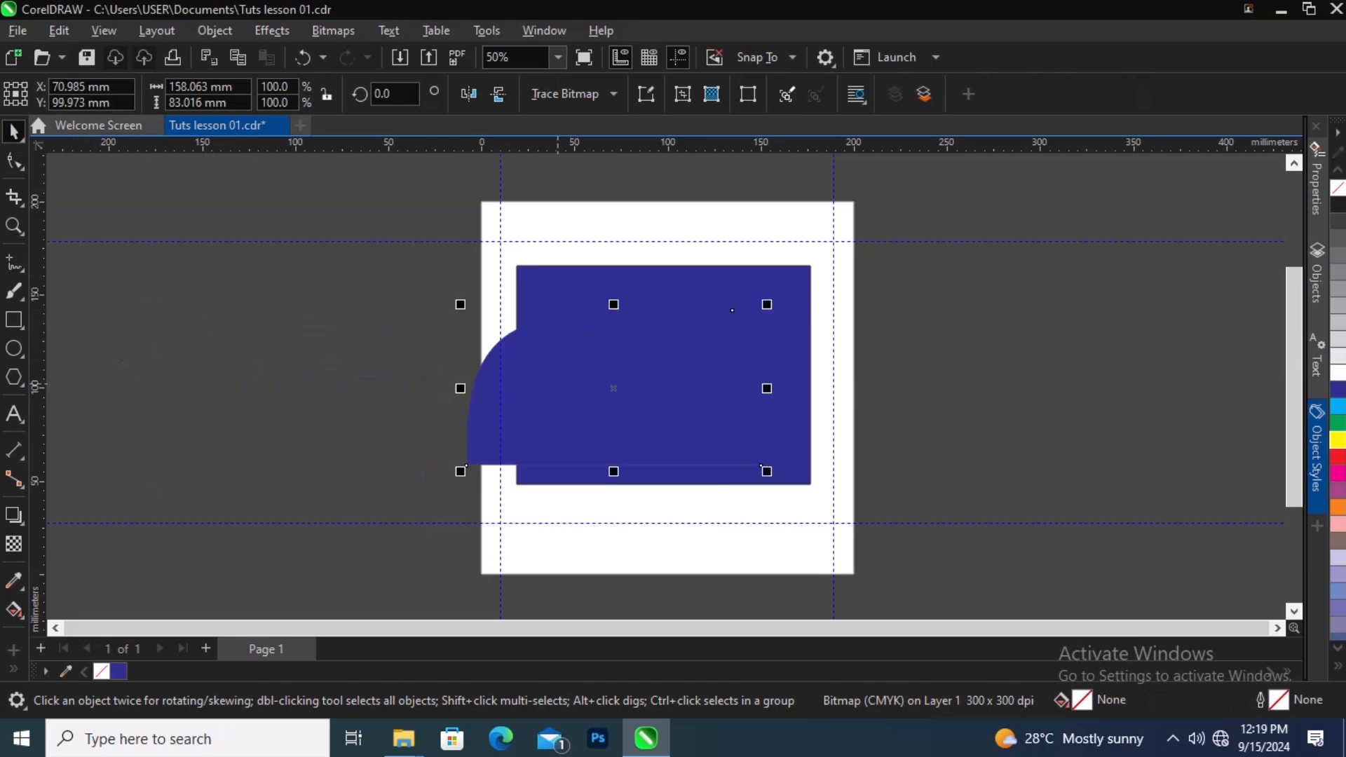
Step: Switch to the Smooth tool and smooth along the bitmap's curved upper-left edge, then return to the Pick tool
key("F10")
key("space")
key("F10")
right_click(23, 171)
left_click(21, 167)
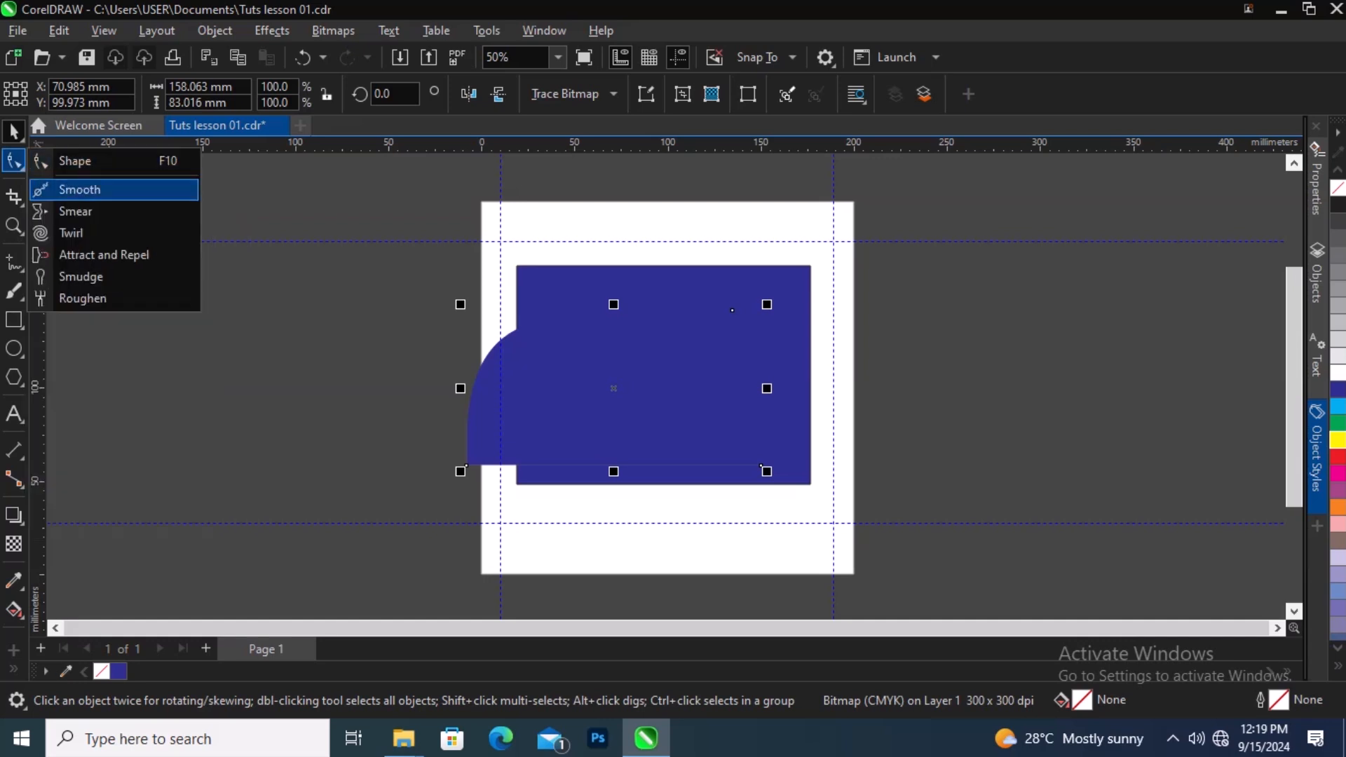
left_click(79, 190)
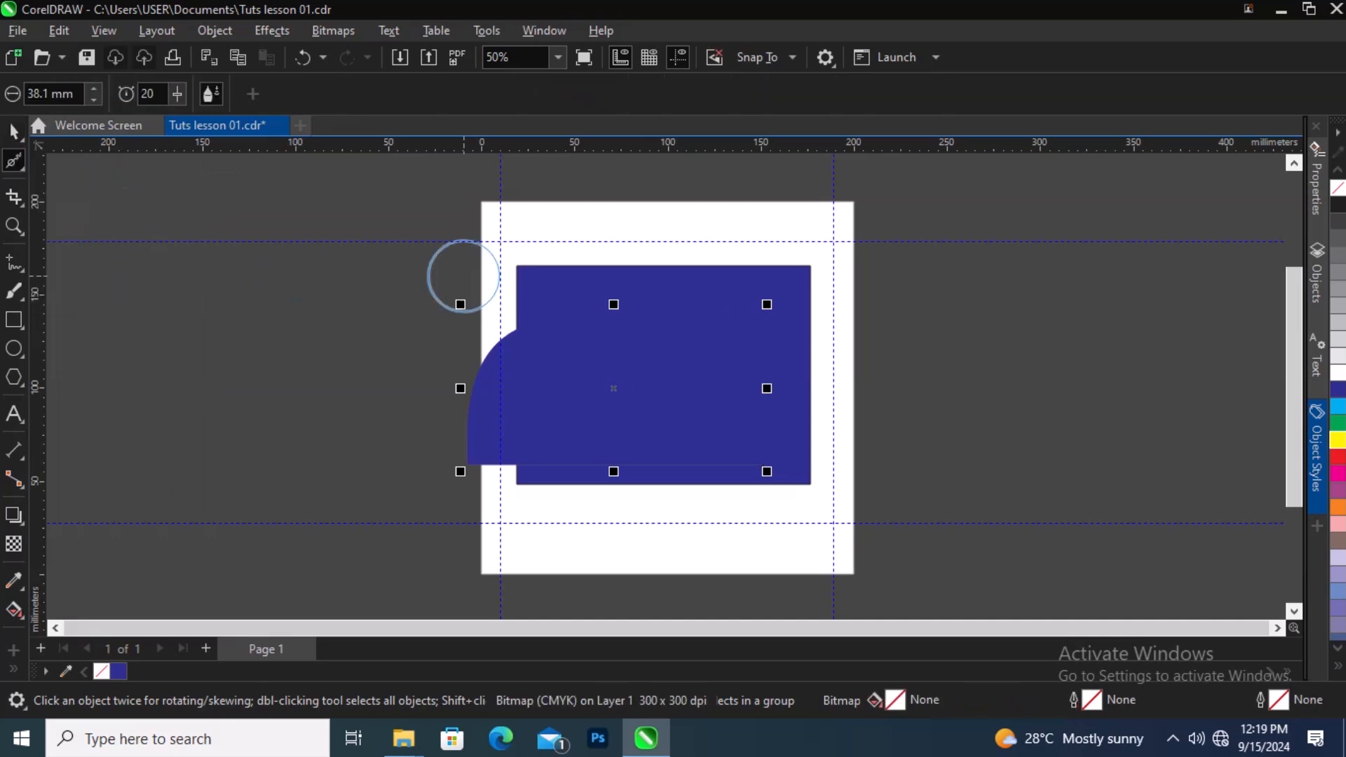
left_click_drag(616, 421, 519, 348)
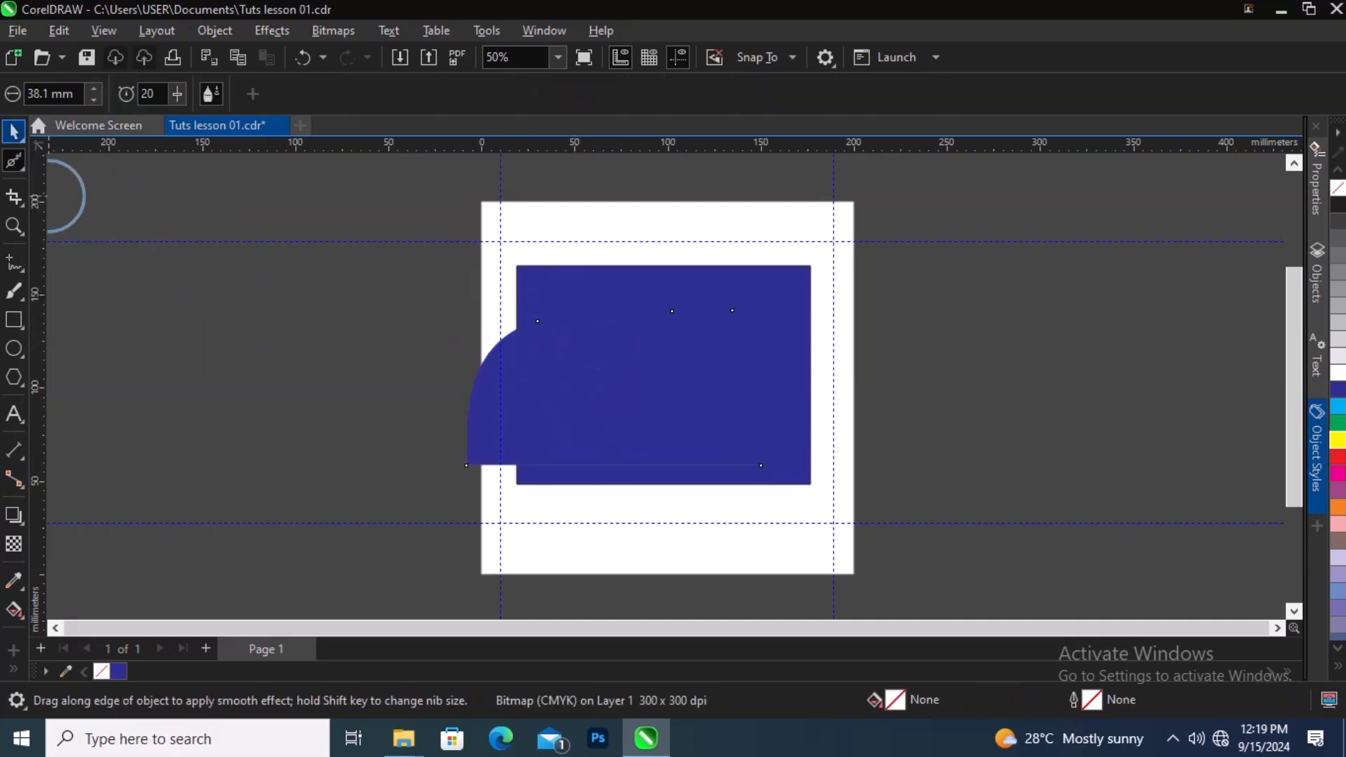
left_click(14, 131)
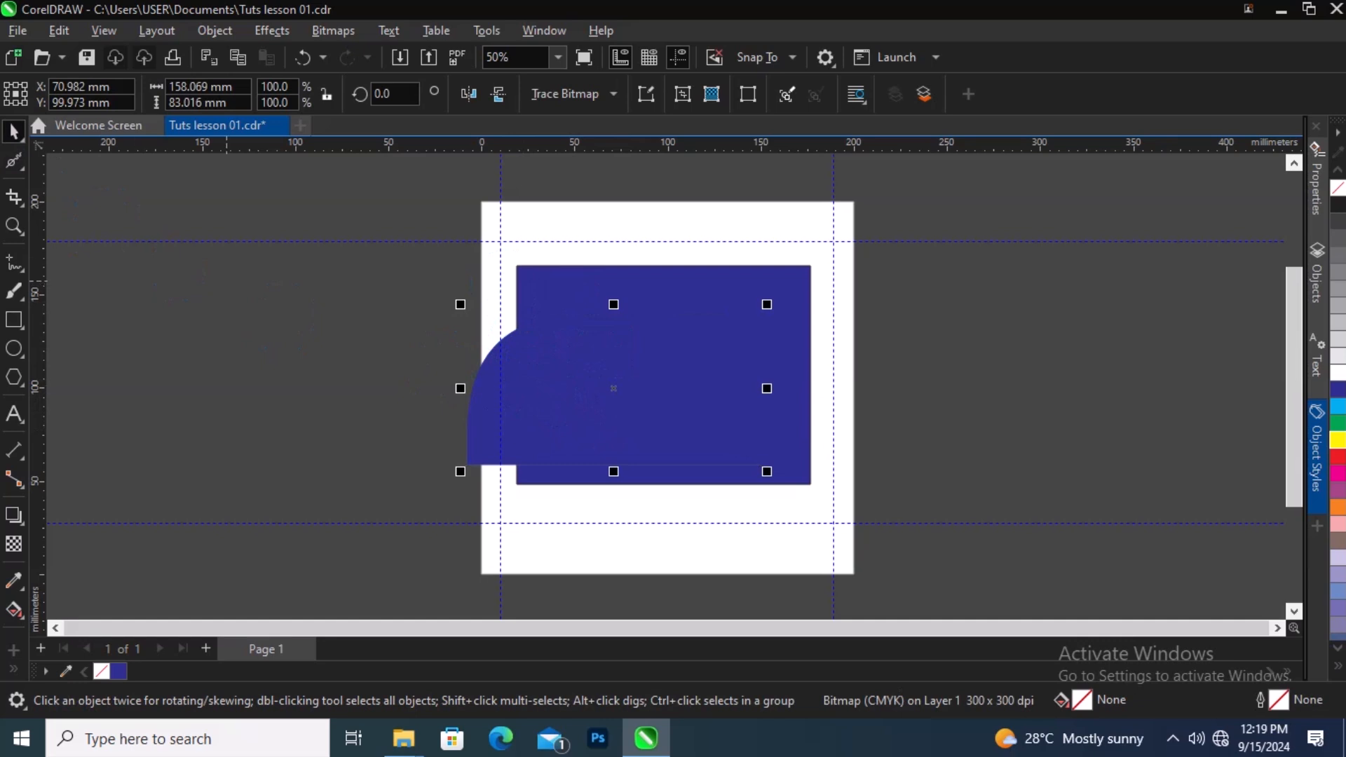
Step: Move the blue rectangle off the page to the right and reposition the bitmap shape on the page
left_click_drag(783, 321, 1165, 371)
left_click(660, 392)
left_click_drag(660, 392, 720, 372)
Step: Smooth the shape's top and right edges and its curved top-left corner with the Smooth tool
left_click(14, 161)
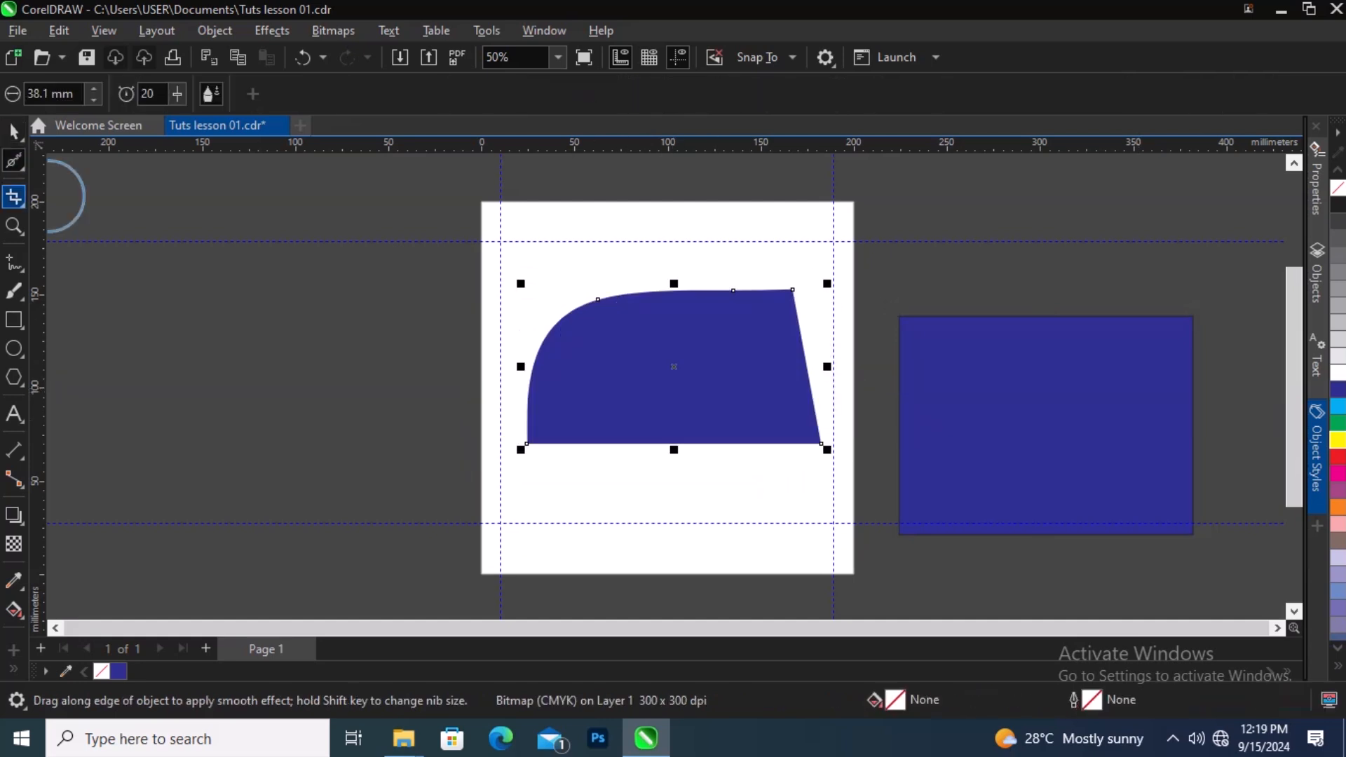
mouse_move(640, 334)
left_mouse_down()
mouse_move(608, 296)
mouse_move(551, 306)
mouse_move(793, 292)
mouse_move(717, 290)
mouse_move(788, 307)
mouse_move(761, 288)
mouse_move(725, 295)
mouse_move(796, 348)
mouse_move(798, 378)
mouse_move(799, 305)
mouse_move(722, 299)
mouse_move(728, 323)
mouse_move(788, 345)
mouse_move(793, 300)
mouse_move(811, 406)
left_mouse_up()
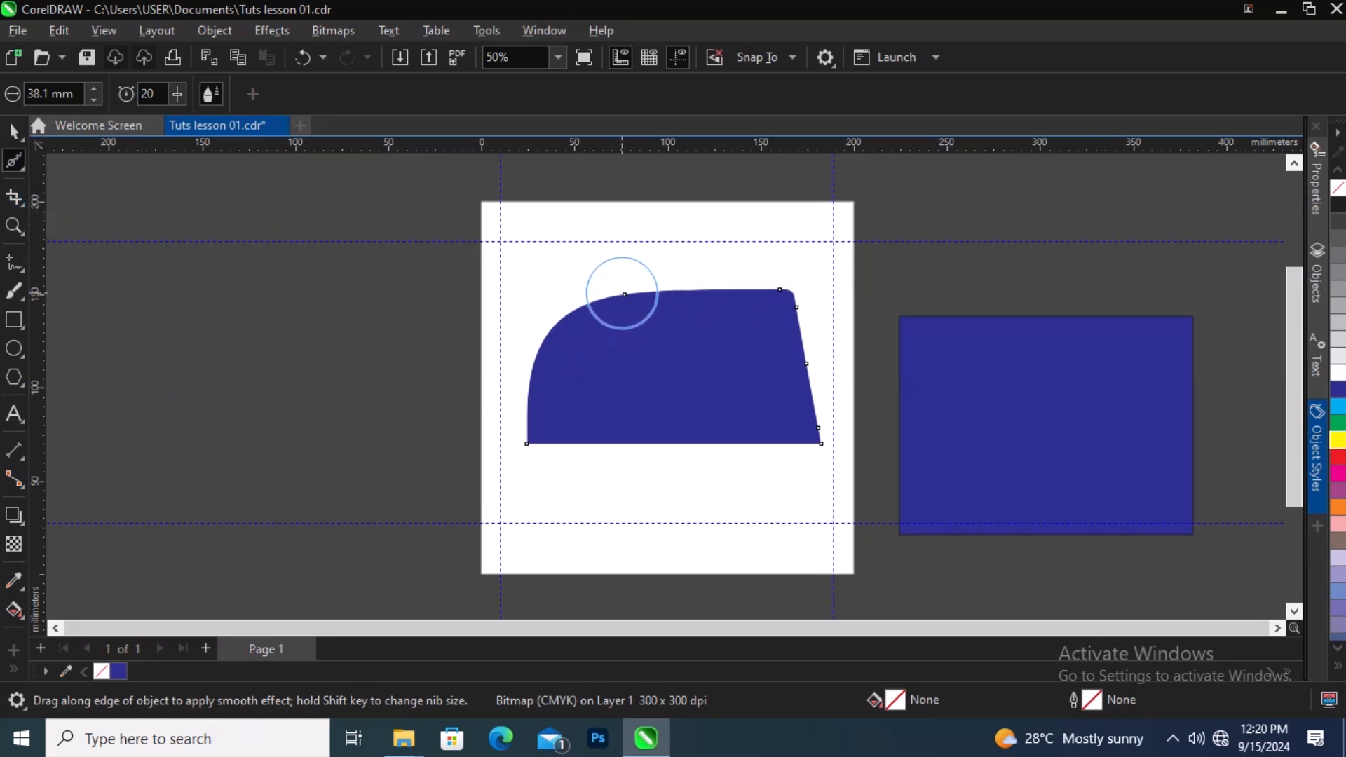
left_click_drag(622, 293, 586, 303)
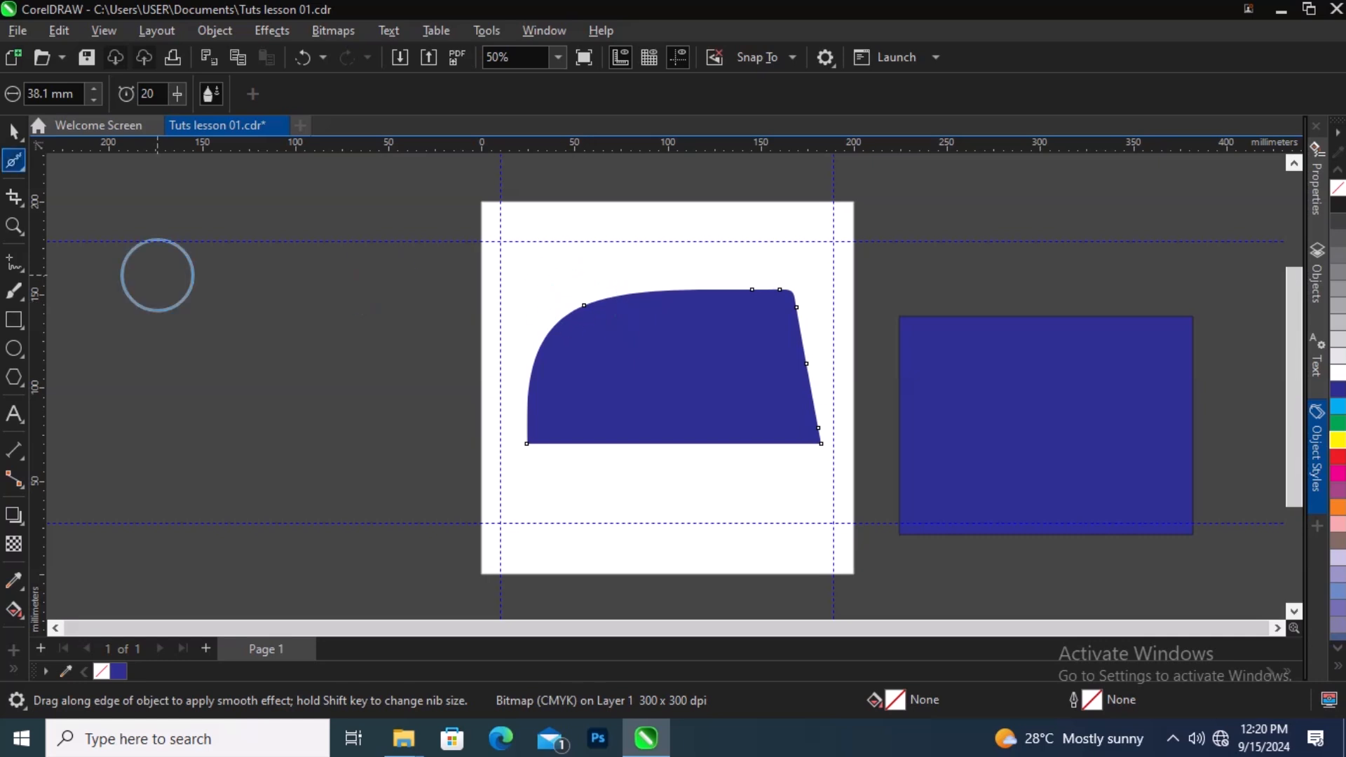
Step: Smear the shape's top and left edges into wavy bulges with the Smear tool
left_click(14, 160)
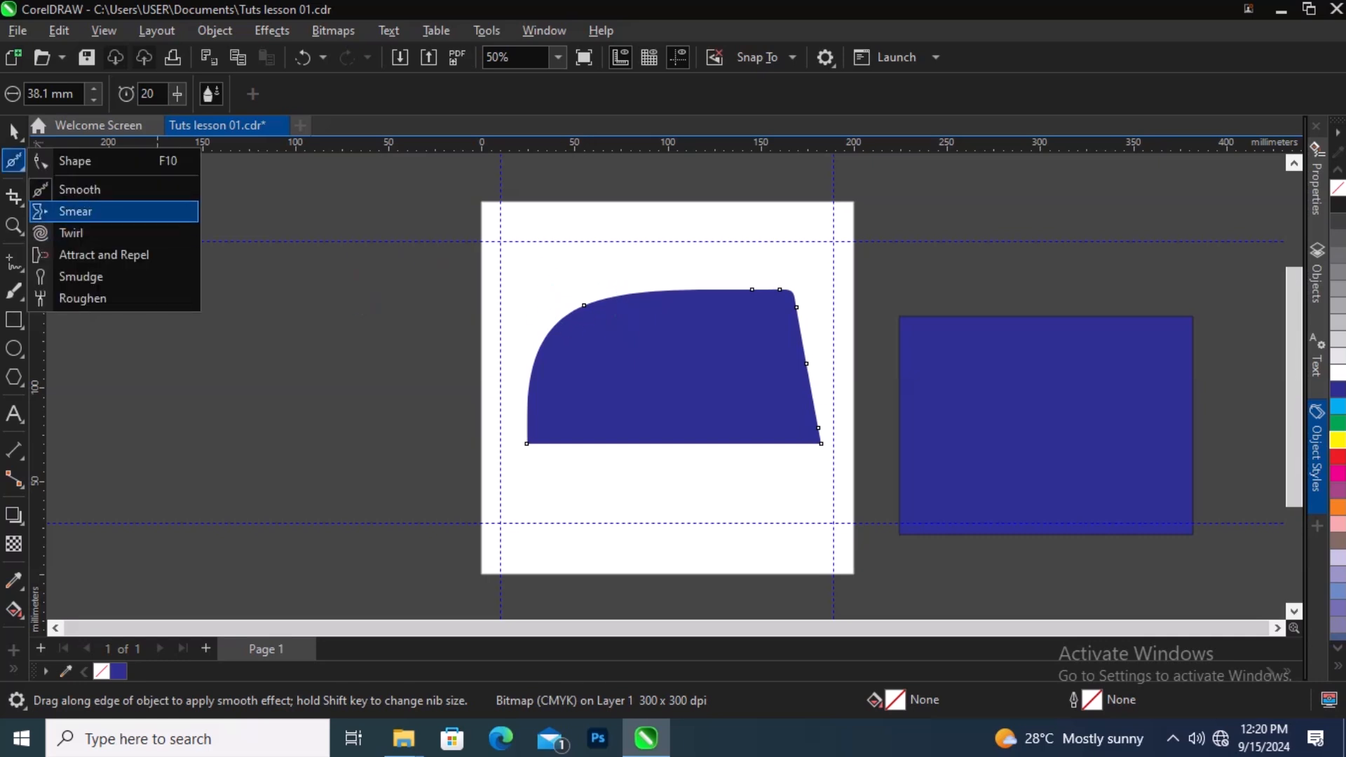
left_click(75, 211)
mouse_move(574, 312)
left_mouse_down()
mouse_move(553, 379)
mouse_move(652, 316)
mouse_move(703, 313)
mouse_move(676, 292)
mouse_move(727, 289)
mouse_move(748, 313)
left_mouse_up()
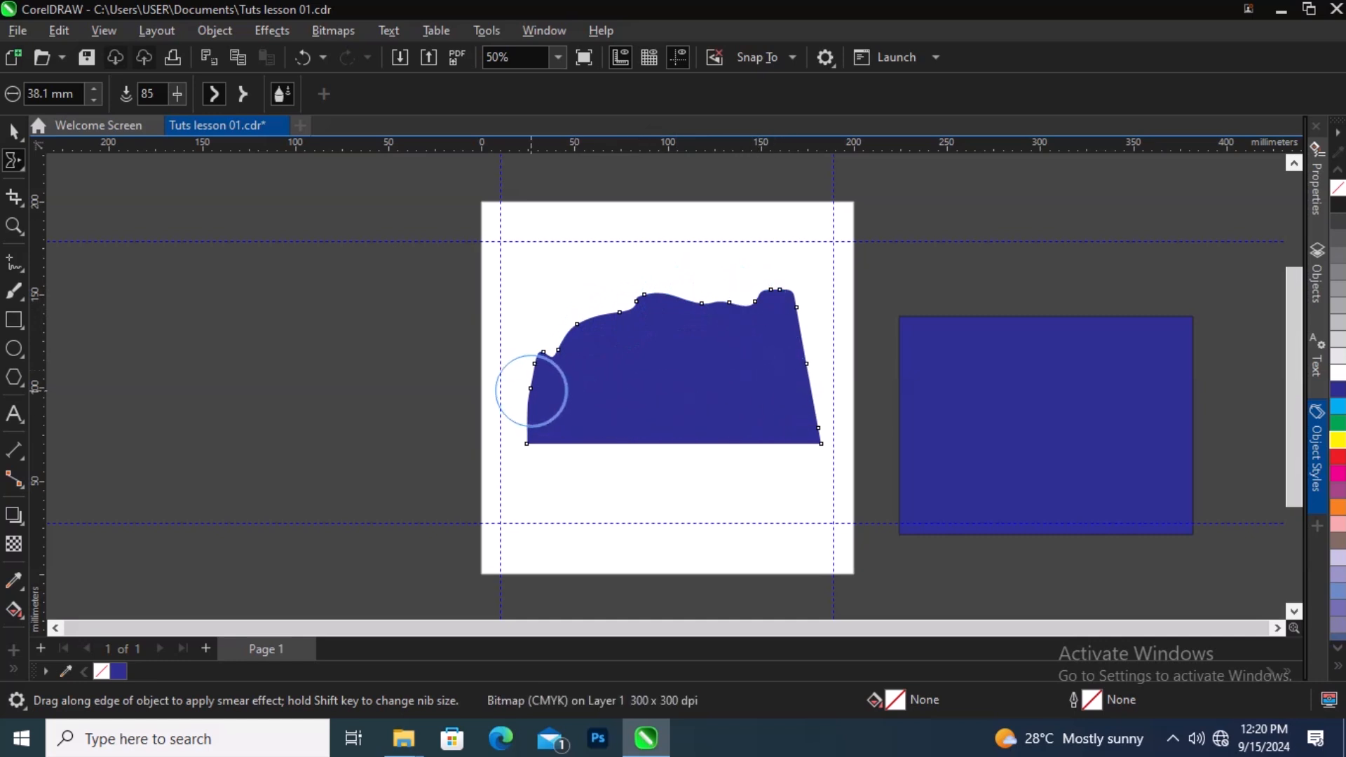
mouse_move(532, 390)
left_mouse_down()
mouse_move(544, 406)
mouse_move(568, 367)
mouse_move(559, 356)
mouse_move(613, 310)
mouse_move(722, 309)
left_mouse_up()
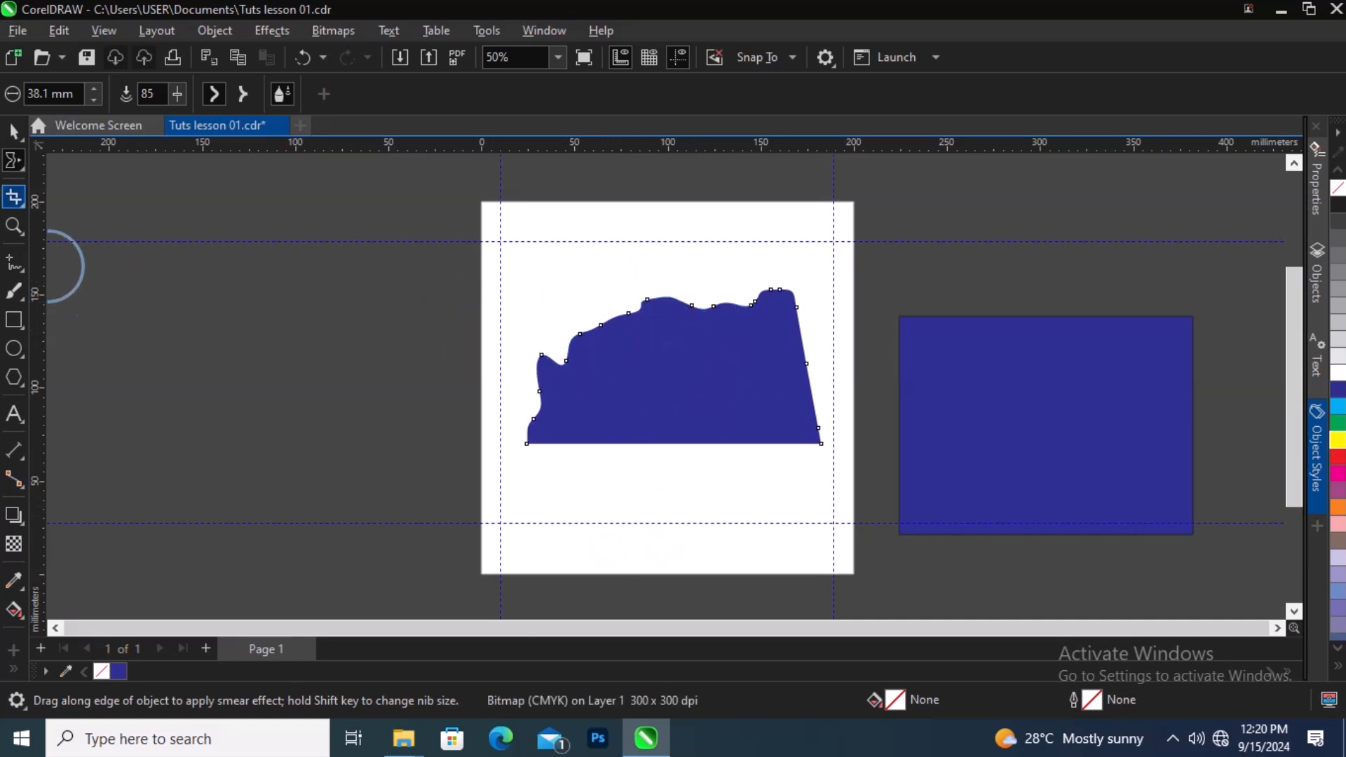
left_click(14, 160)
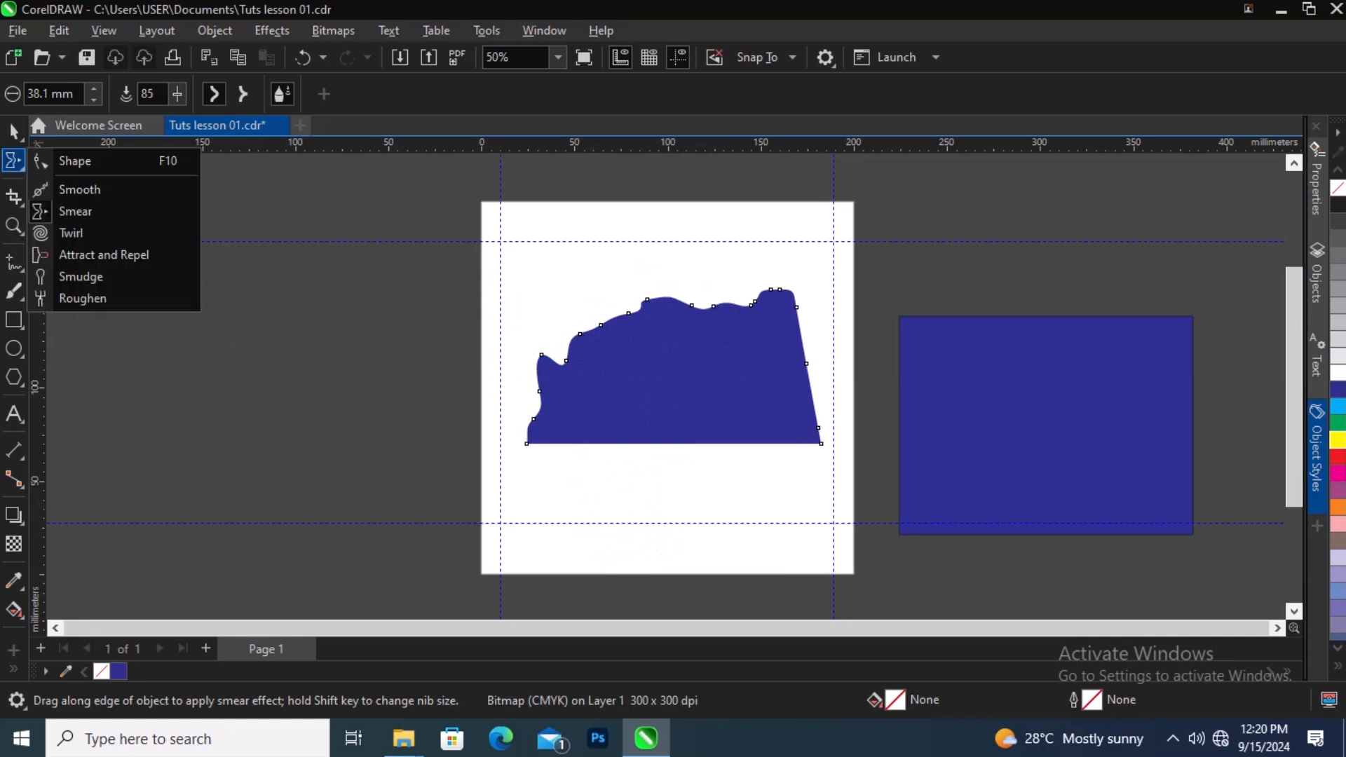
mouse_move(14, 197)
mouse_move(14, 160)
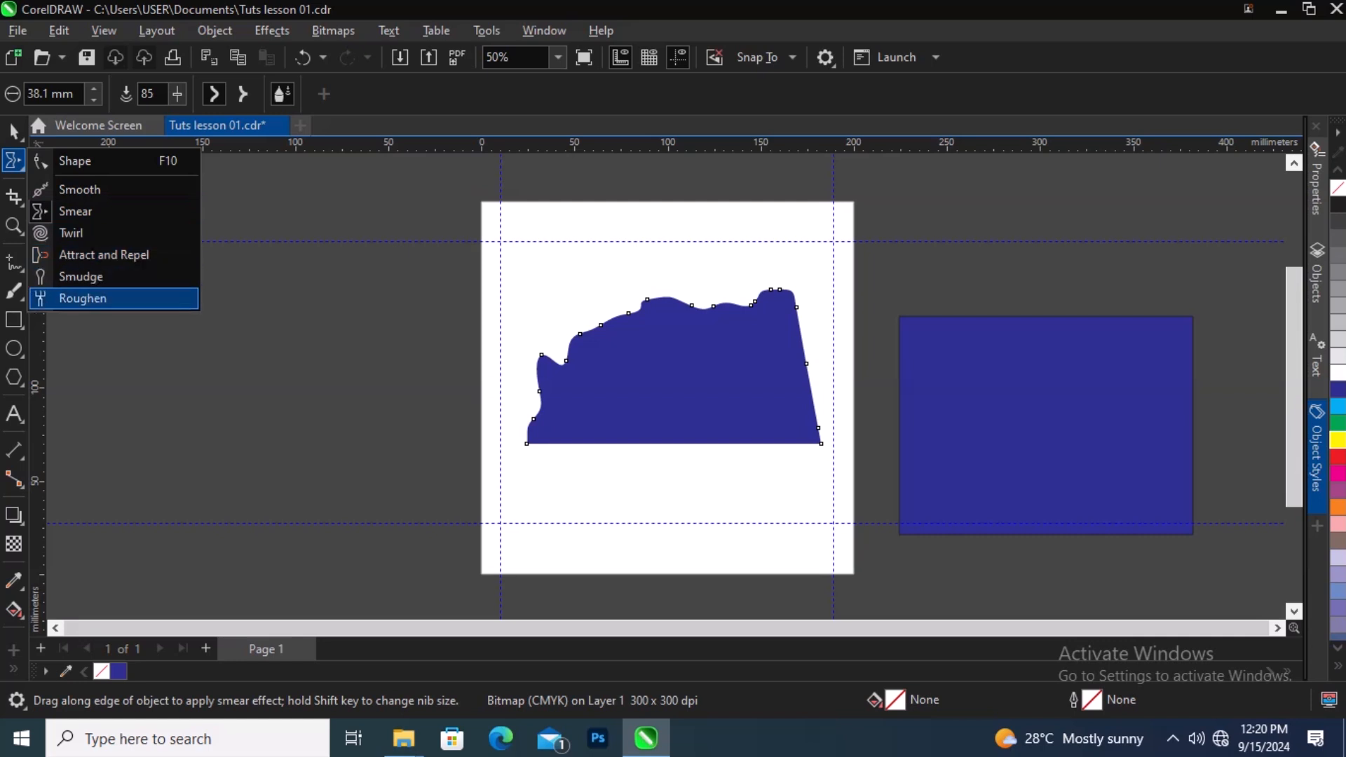
left_click(95, 326)
left_click(22, 168)
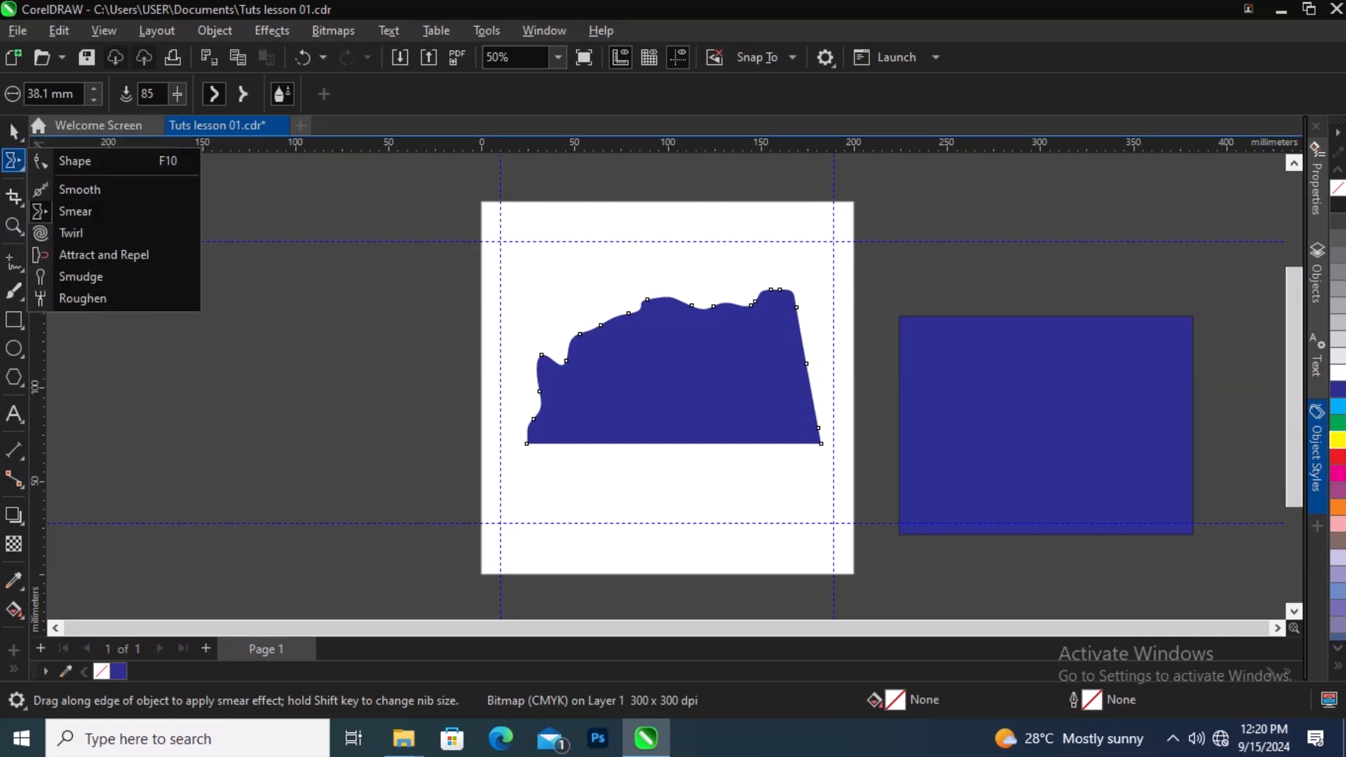
left_click(70, 161)
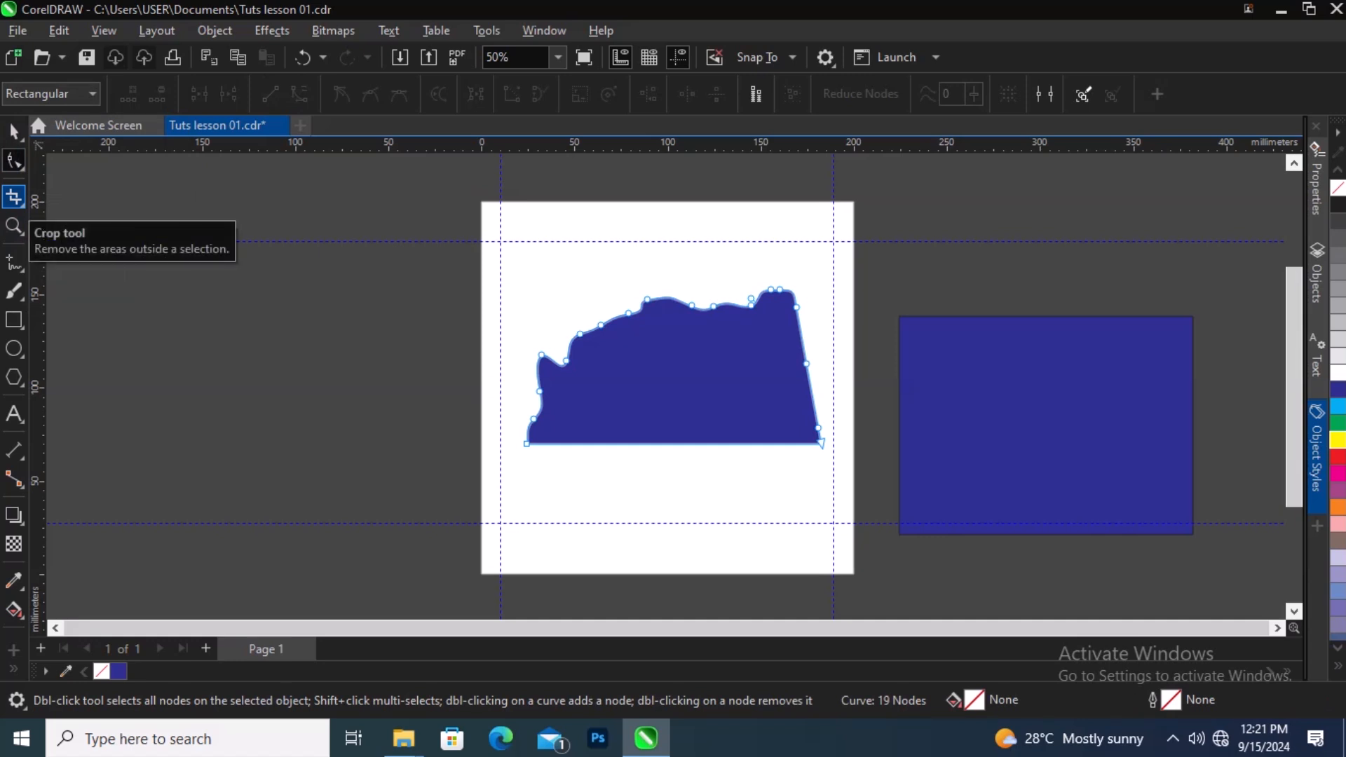
left_click(15, 197)
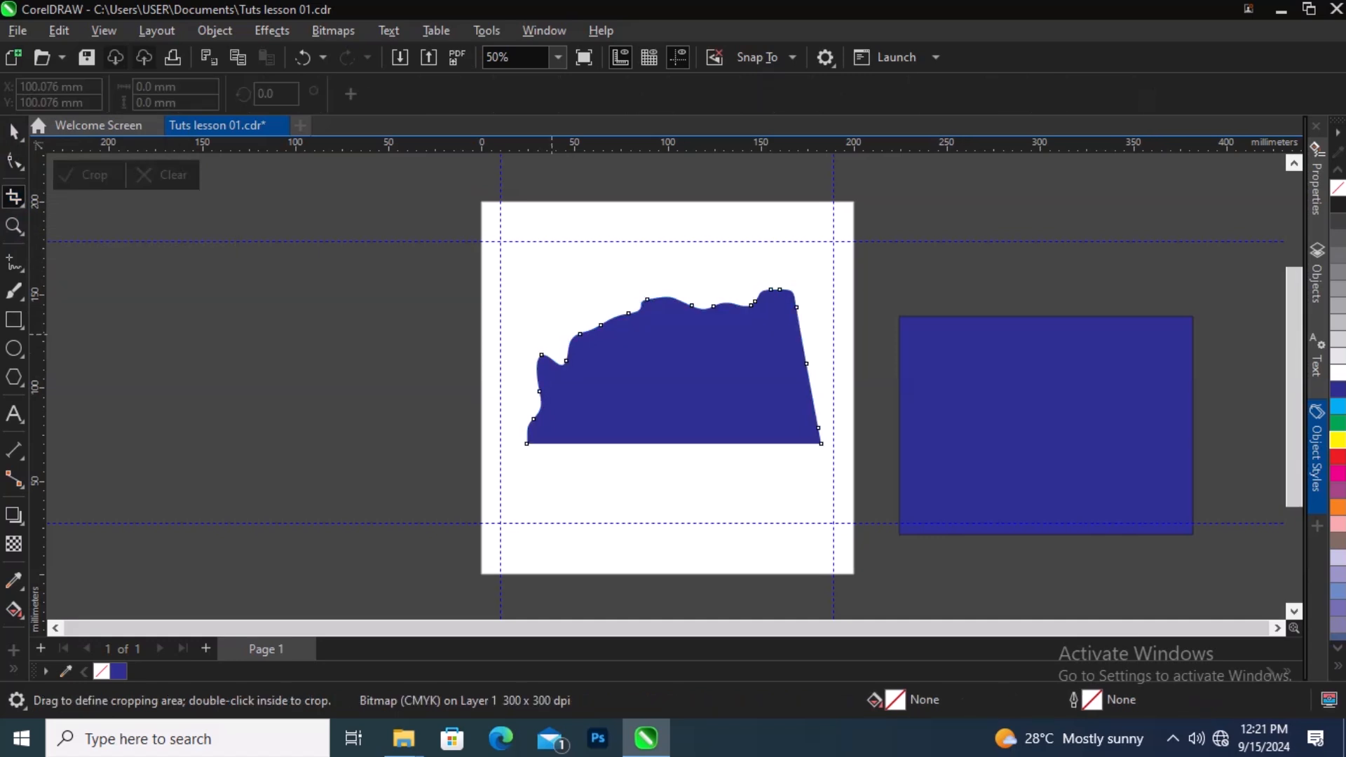
left_click_drag(525, 216, 701, 368)
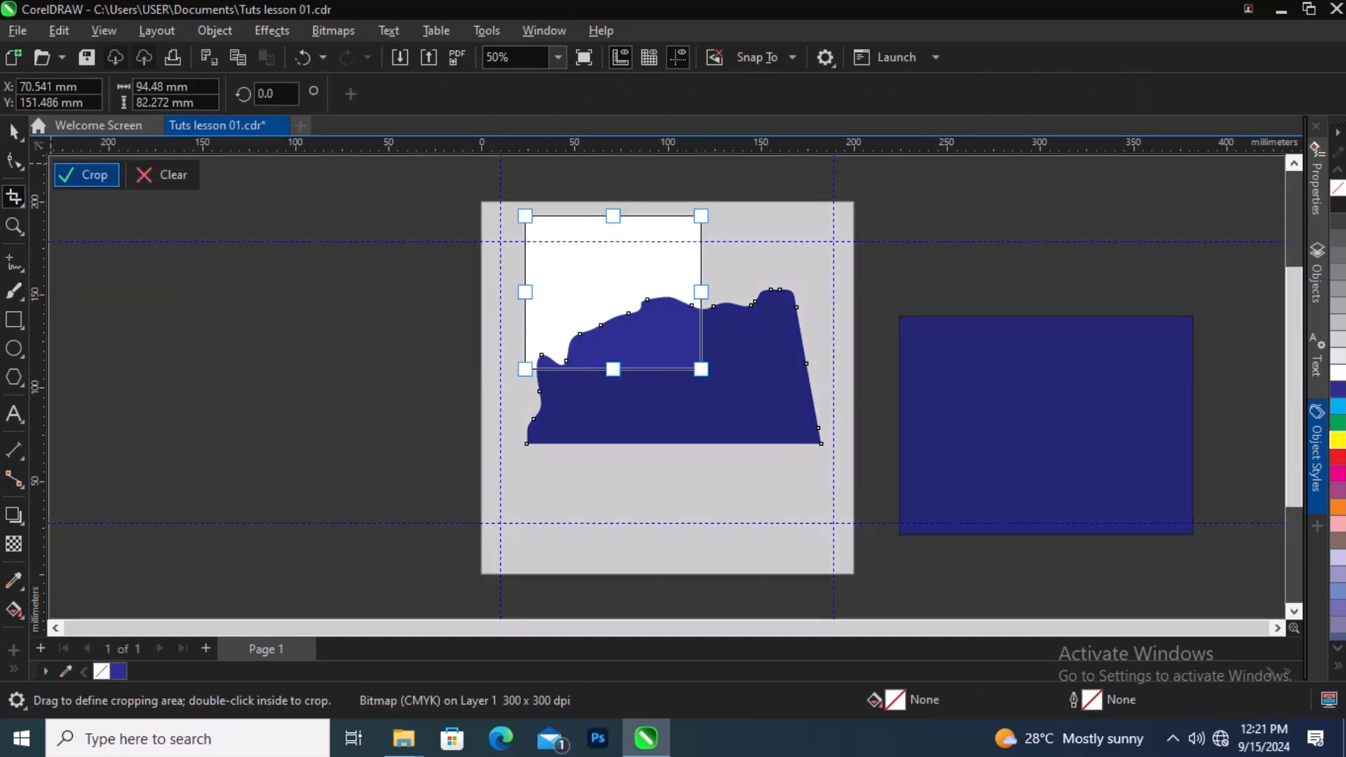
left_click(14, 131)
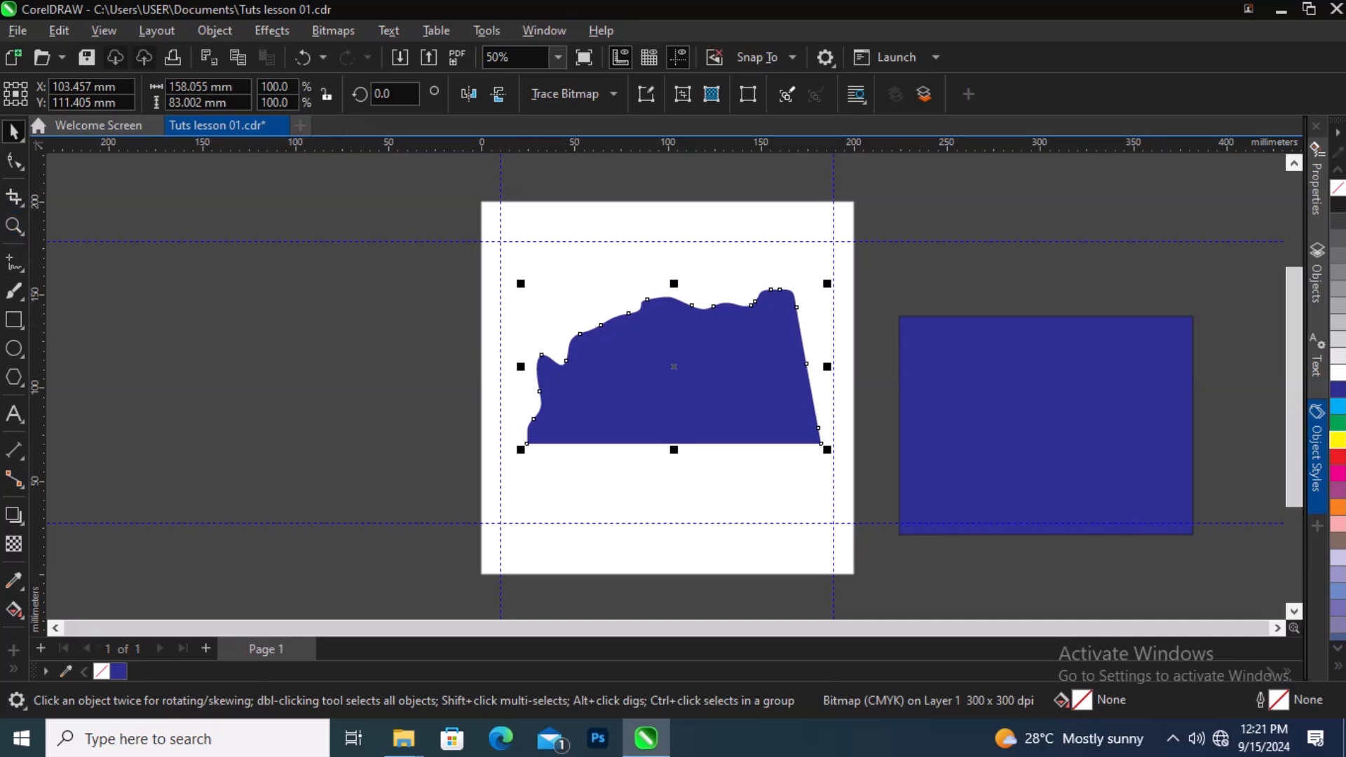
Step: Select the Knife tool, then shrink the blue rectangle from its top-left corner
left_click(15, 198)
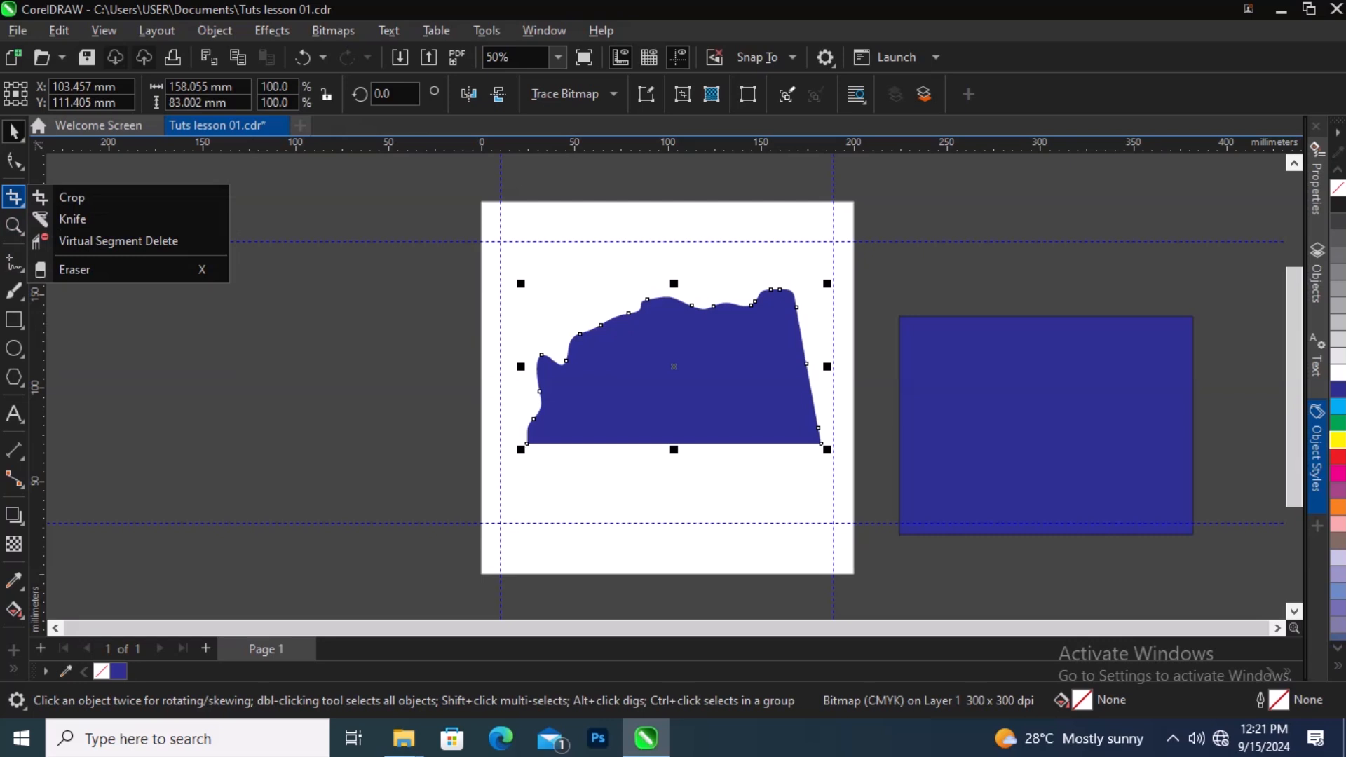
mouse_move(16, 197)
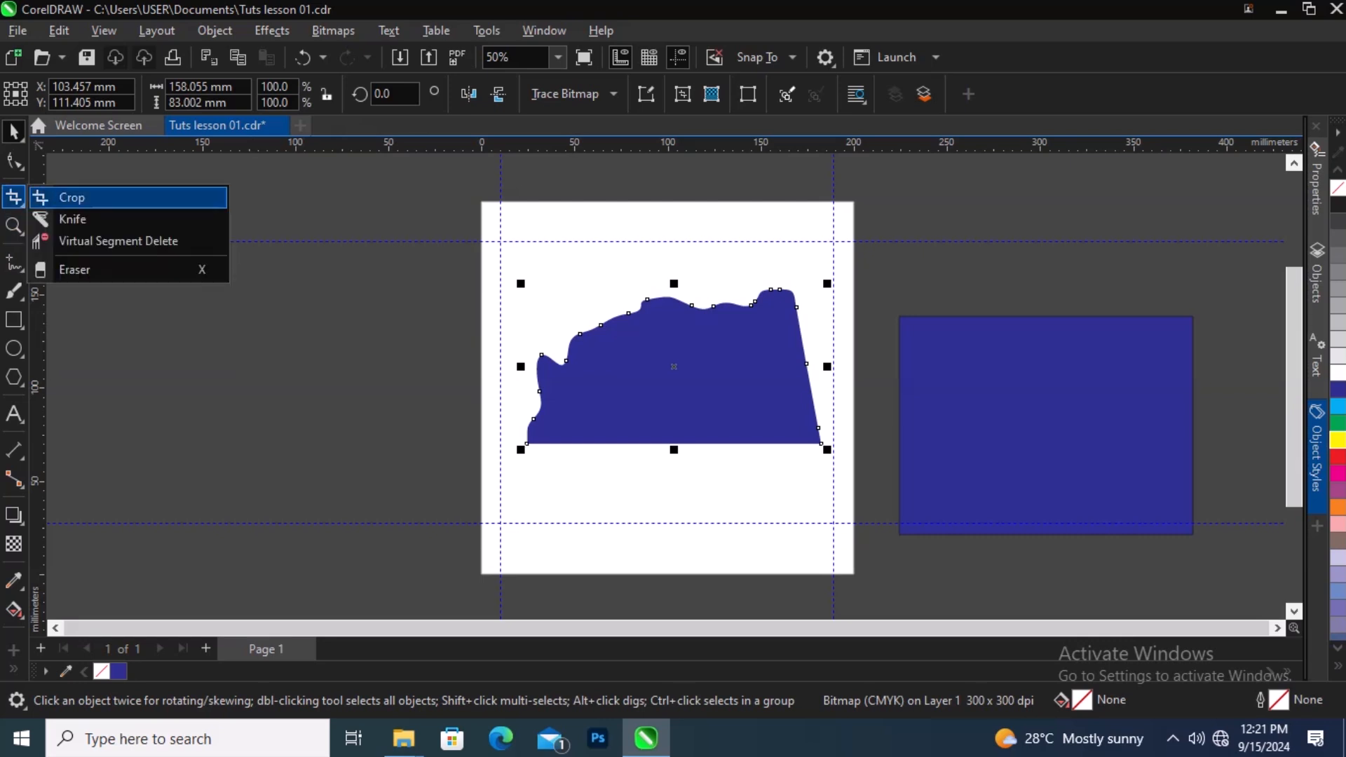
left_click(72, 219)
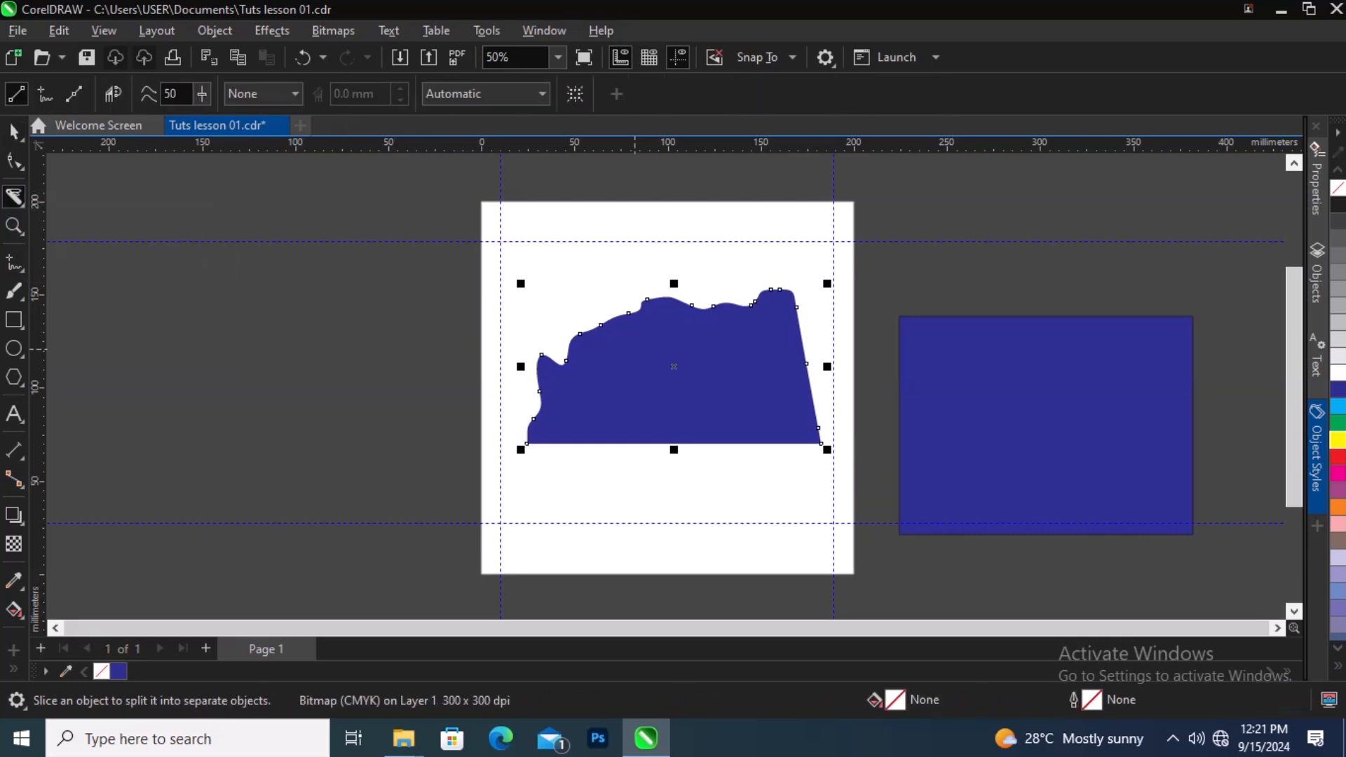
left_click_drag(649, 333, 682, 413)
left_click(972, 363)
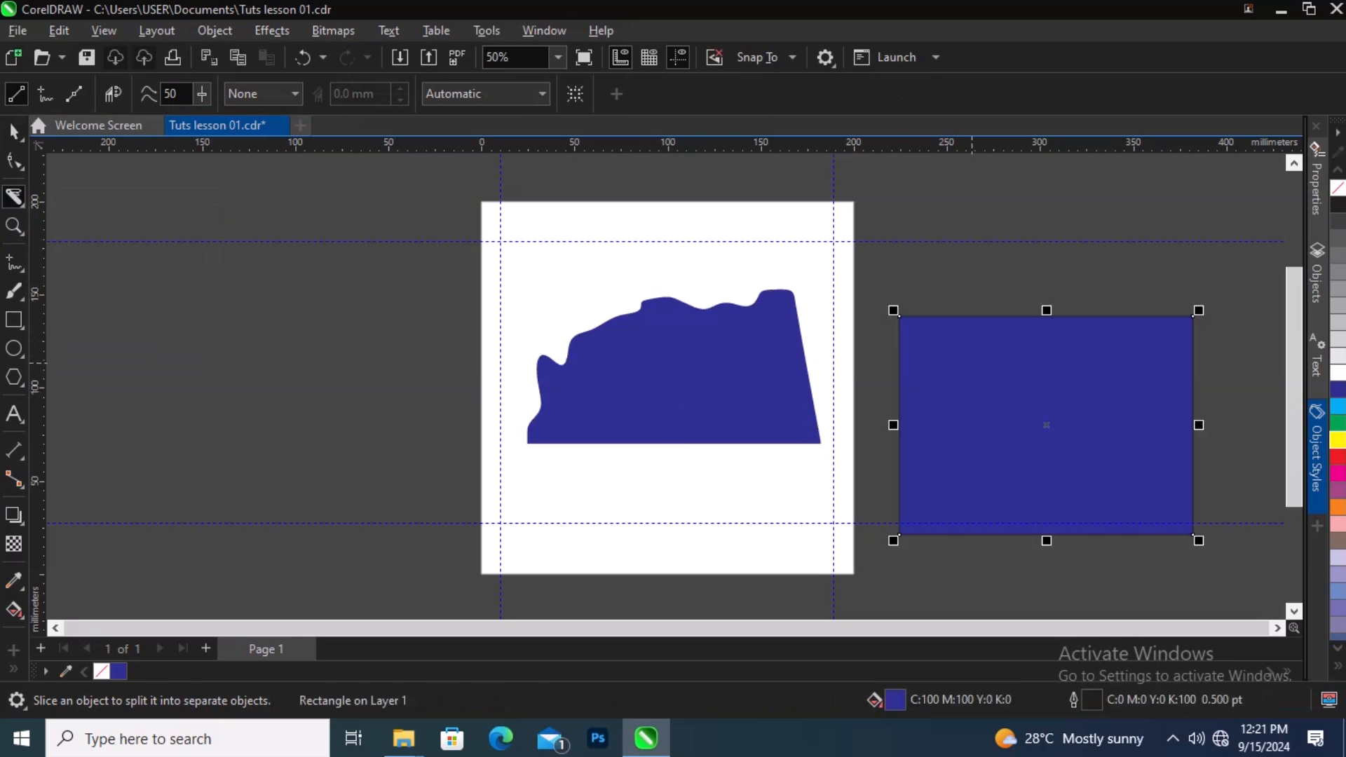
left_click_drag(893, 310, 963, 362)
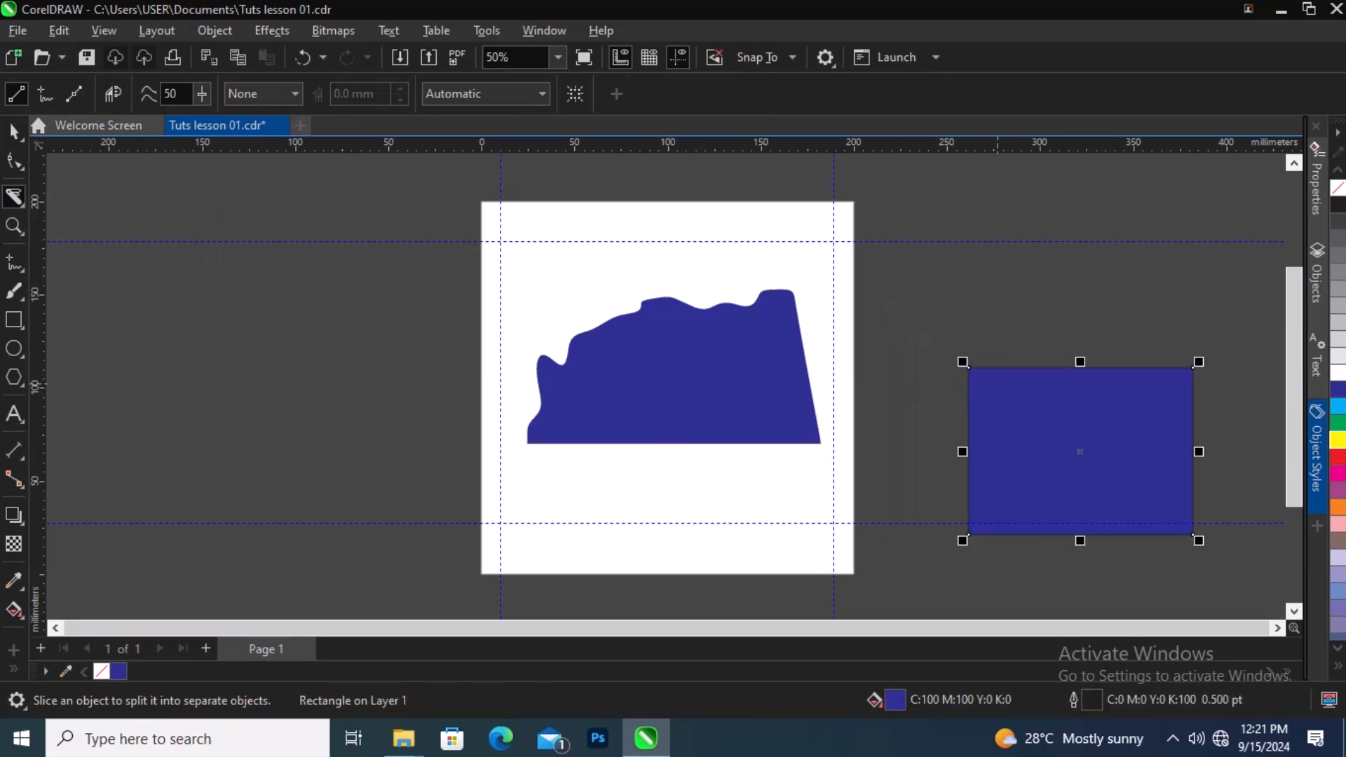
Step: Slice the wavy shape vertically through its middle with the Knife tool
mouse_move(1048, 394)
left_mouse_down()
mouse_move(869, 389)
mouse_move(688, 351)
mouse_move(724, 484)
mouse_move(723, 468)
left_mouse_up()
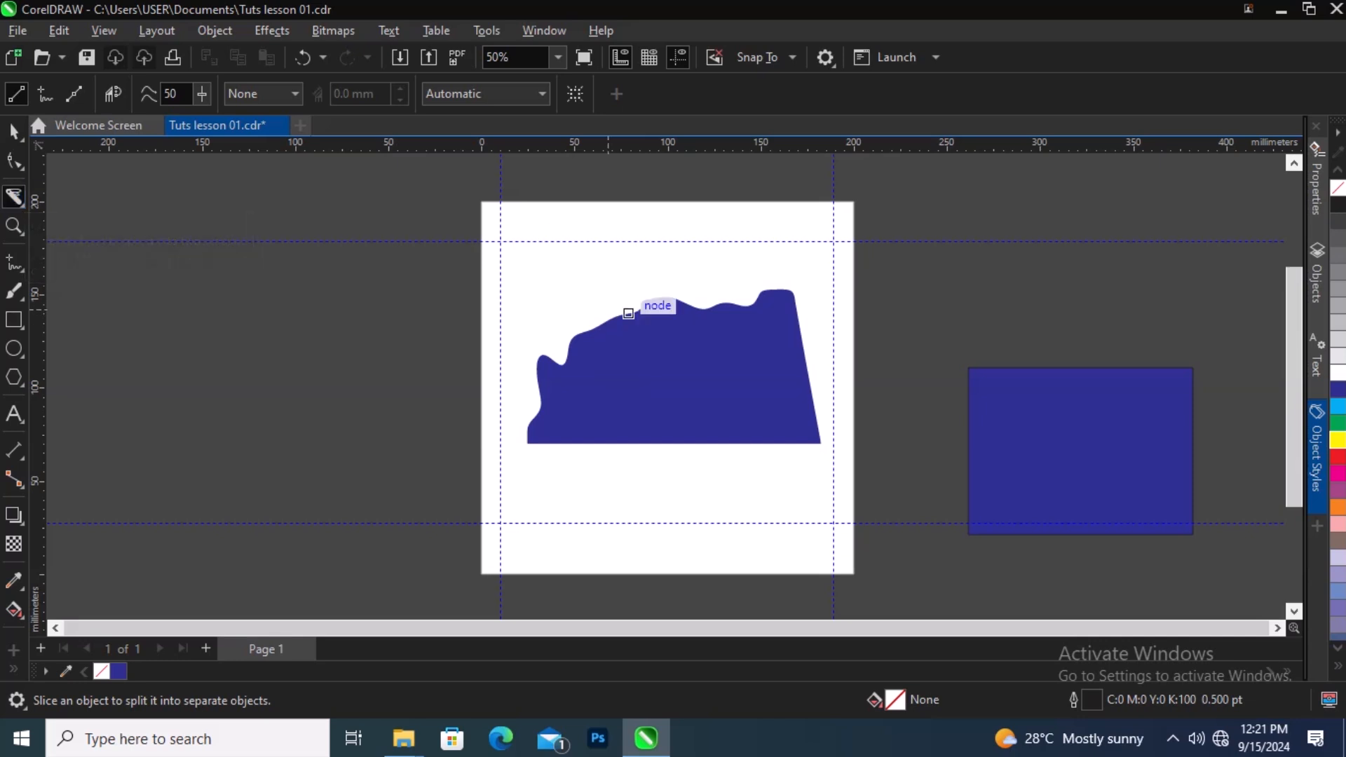
left_click_drag(661, 272, 674, 467)
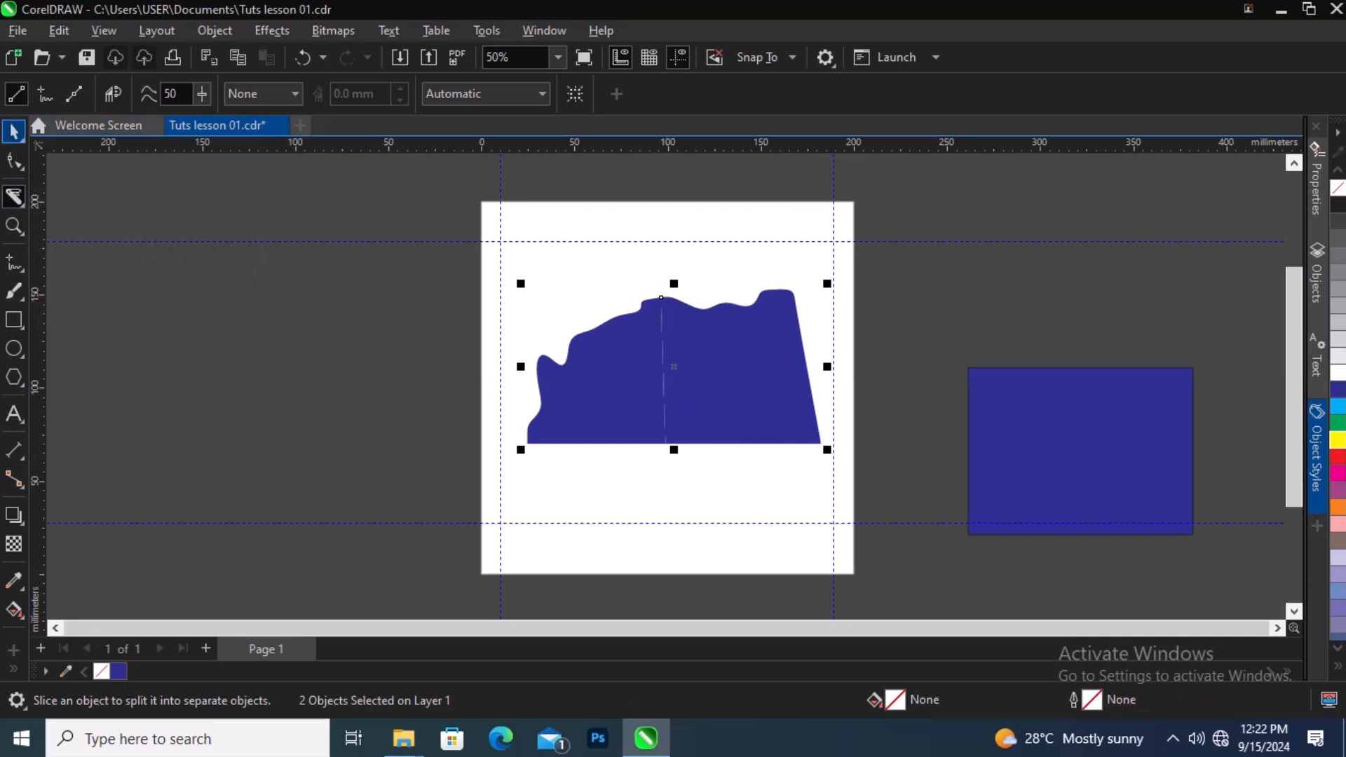
Step: Move the two sliced pieces together to the left and back onto the page
left_click(14, 131)
left_click_drag(645, 355, 567, 378)
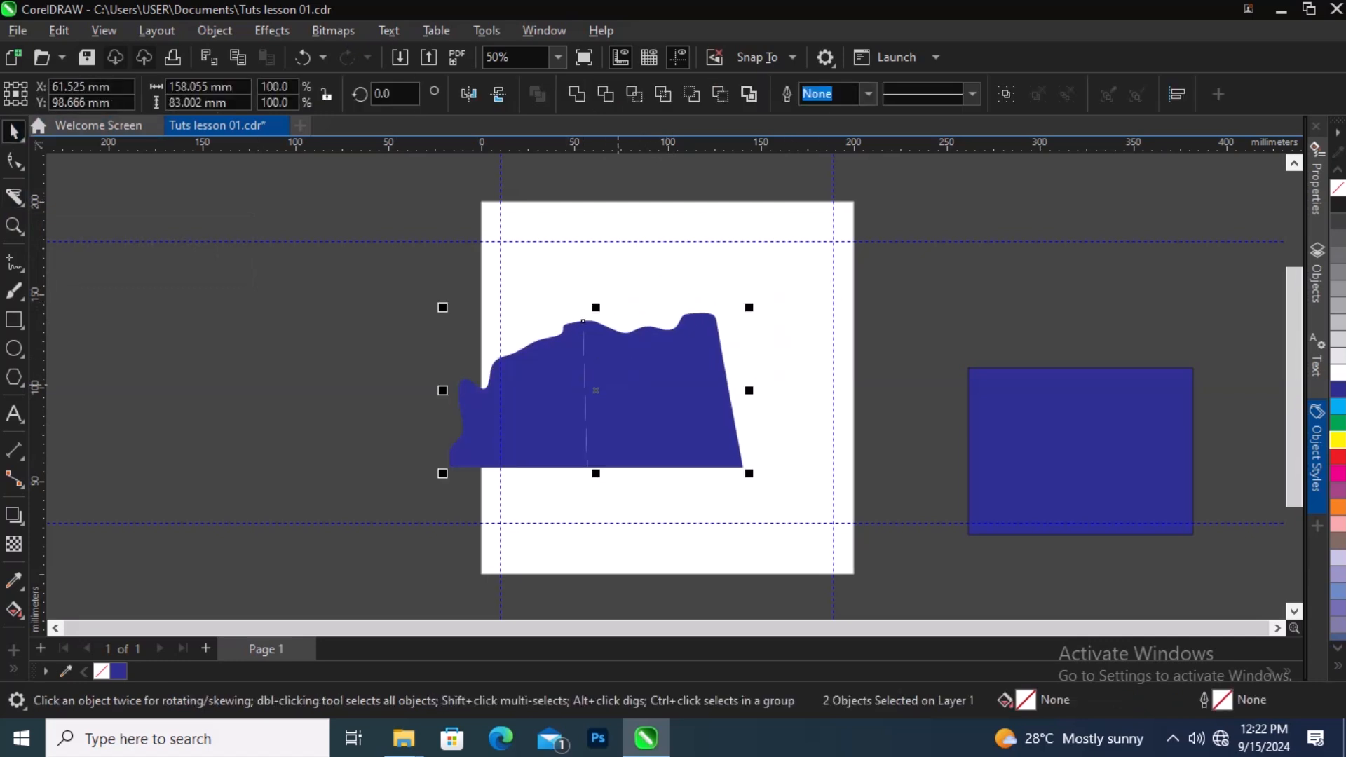
left_click_drag(586, 424, 676, 387)
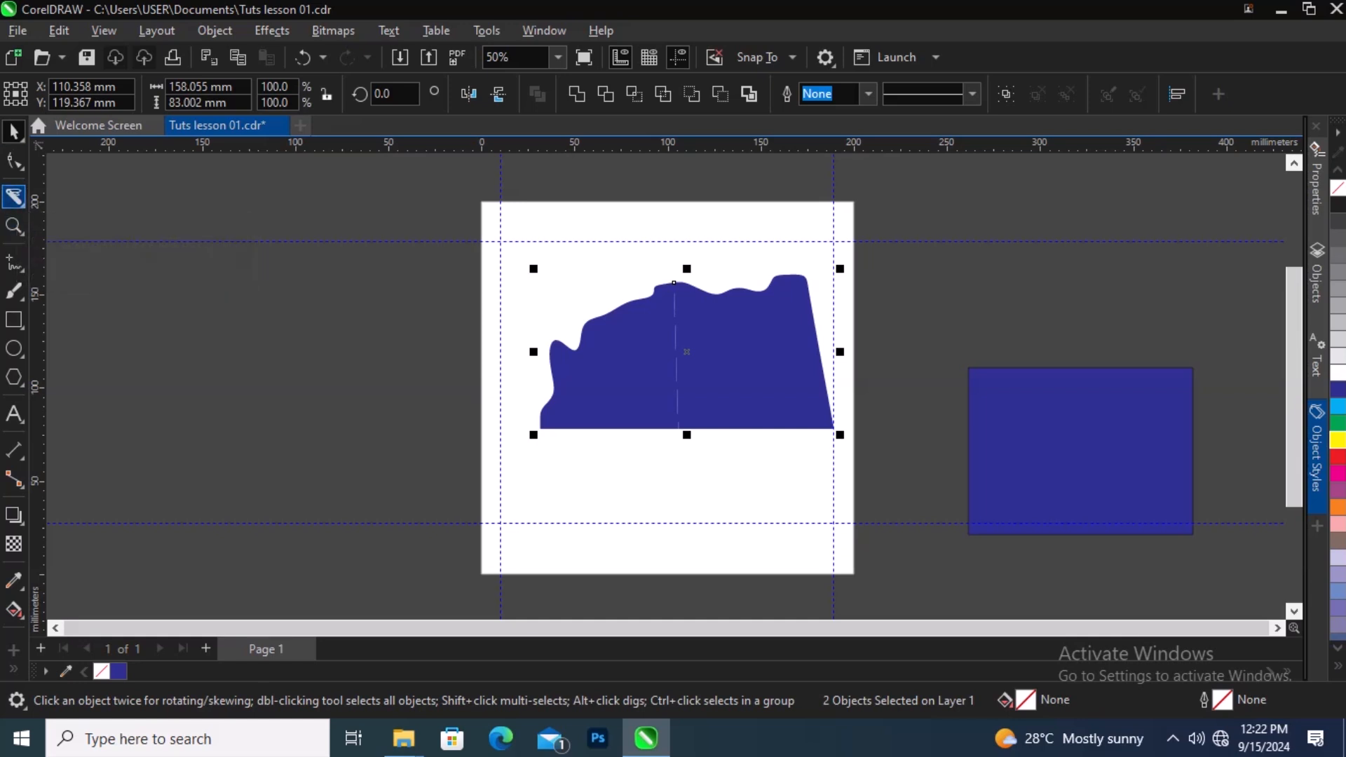
Step: Erase three diagonal strokes across the shape with the Eraser tool, then return to the Pick tool
right_click(24, 206)
left_click(23, 206)
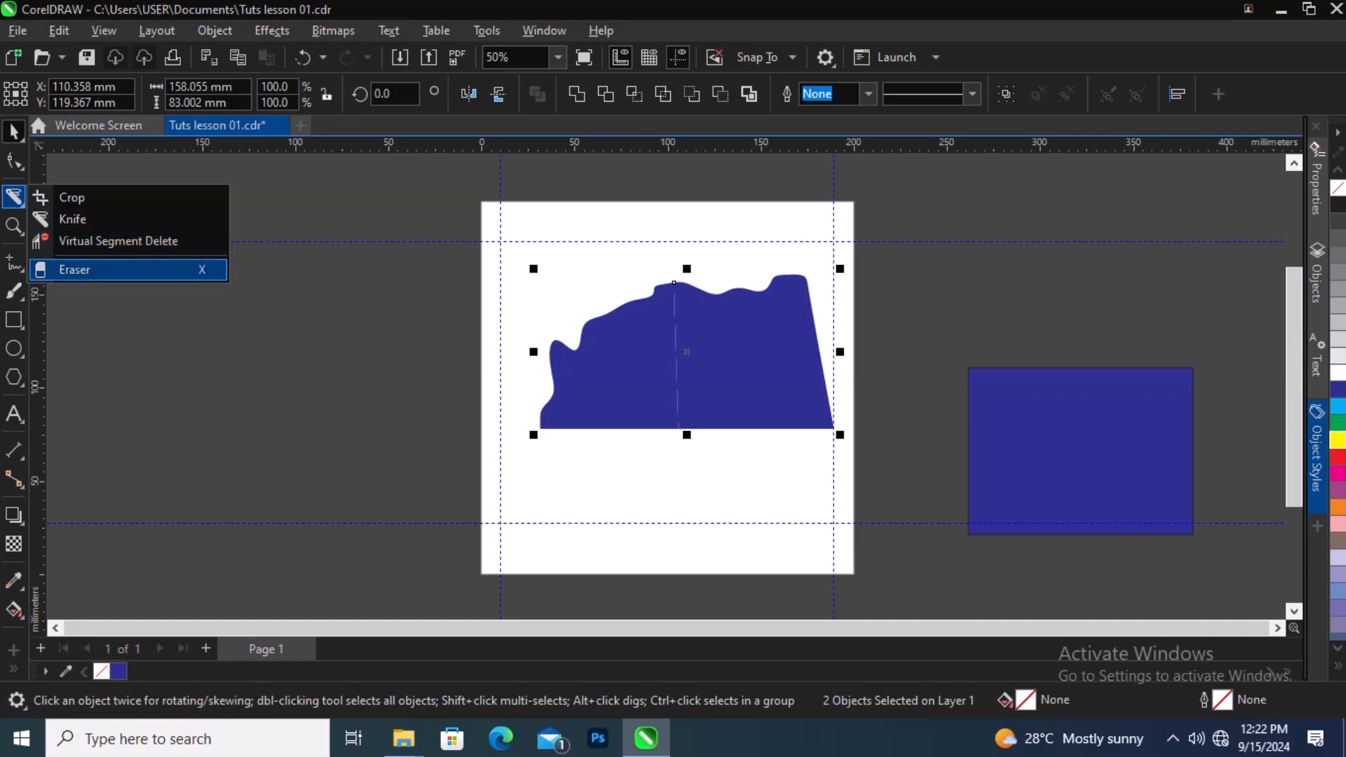
left_click(74, 270)
mouse_move(659, 343)
left_mouse_down()
mouse_move(639, 367)
mouse_move(648, 351)
mouse_move(720, 373)
left_mouse_up()
left_click_drag(772, 342, 757, 376)
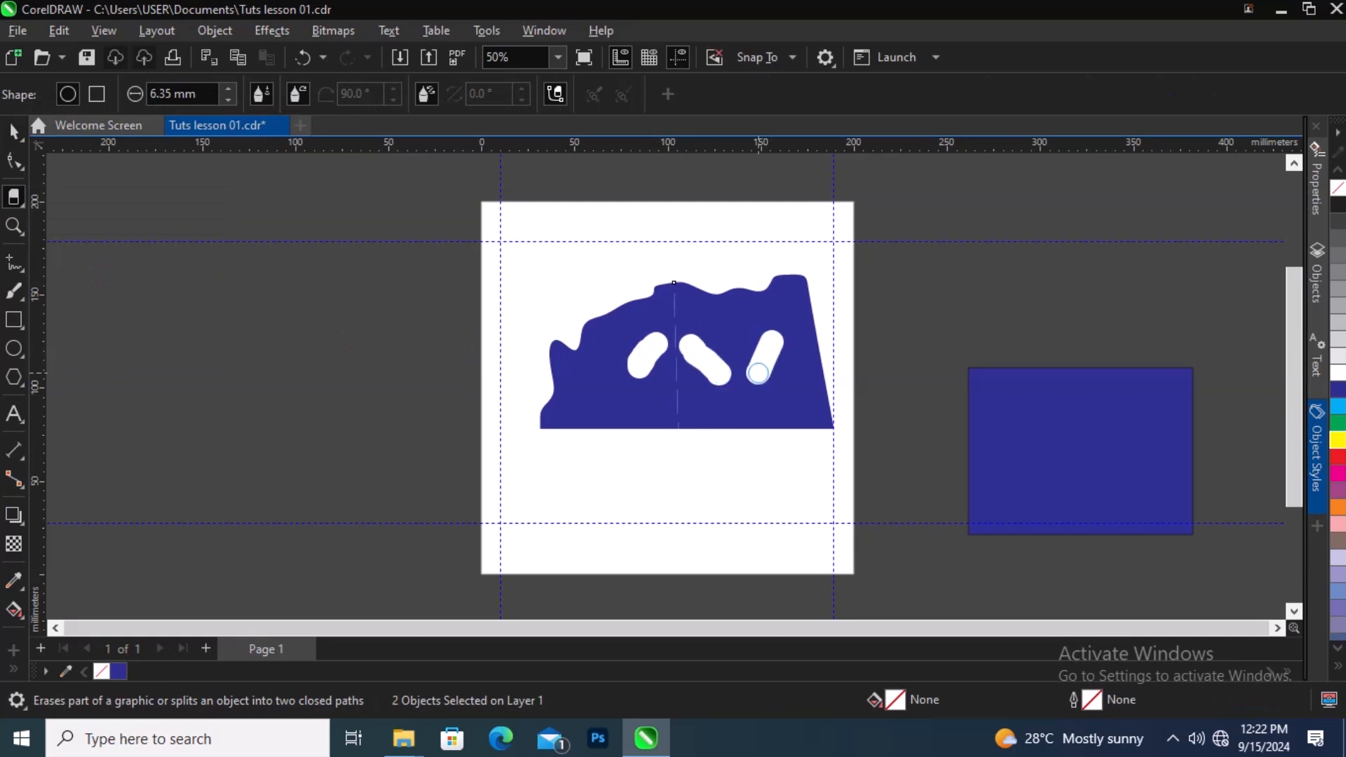
key("space")
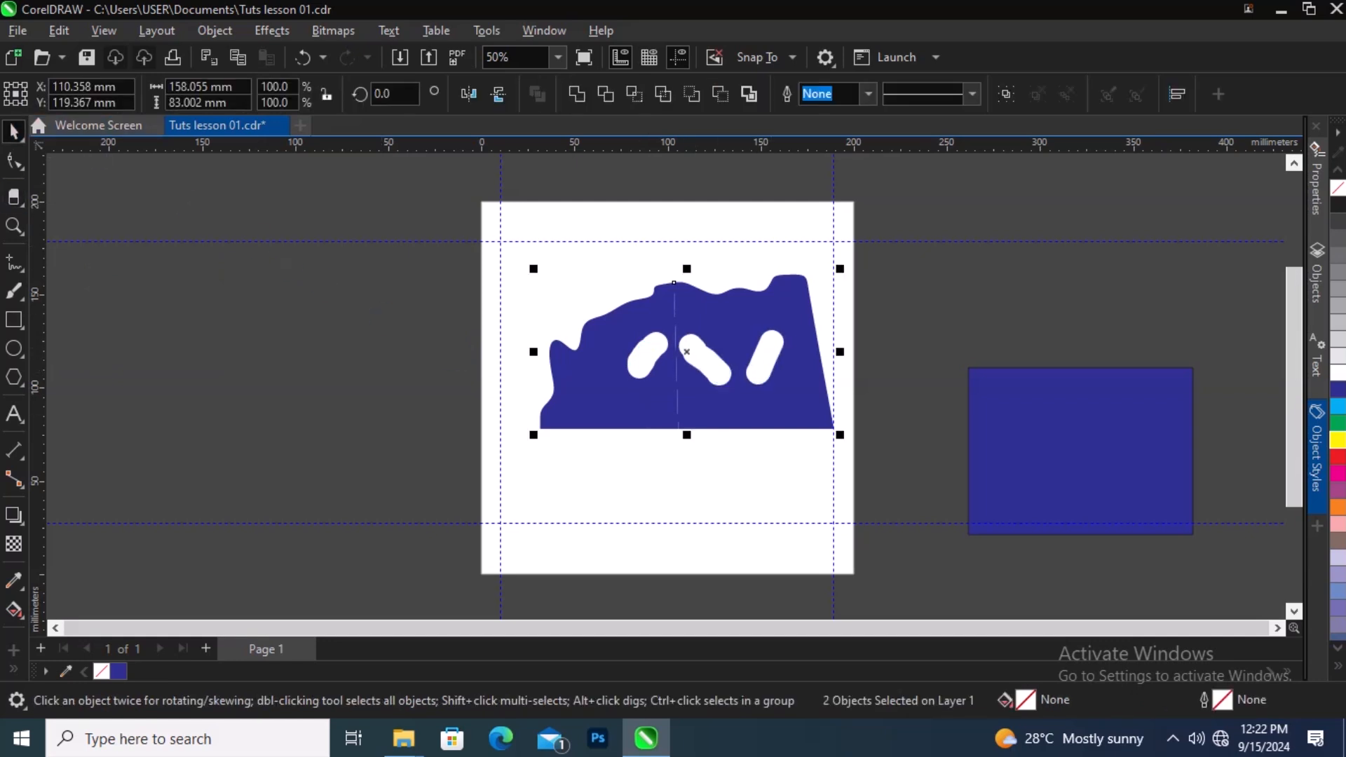
Step: Try to remove segments across the shape's left part with the Virtual Segment Delete tool
right_click(19, 205)
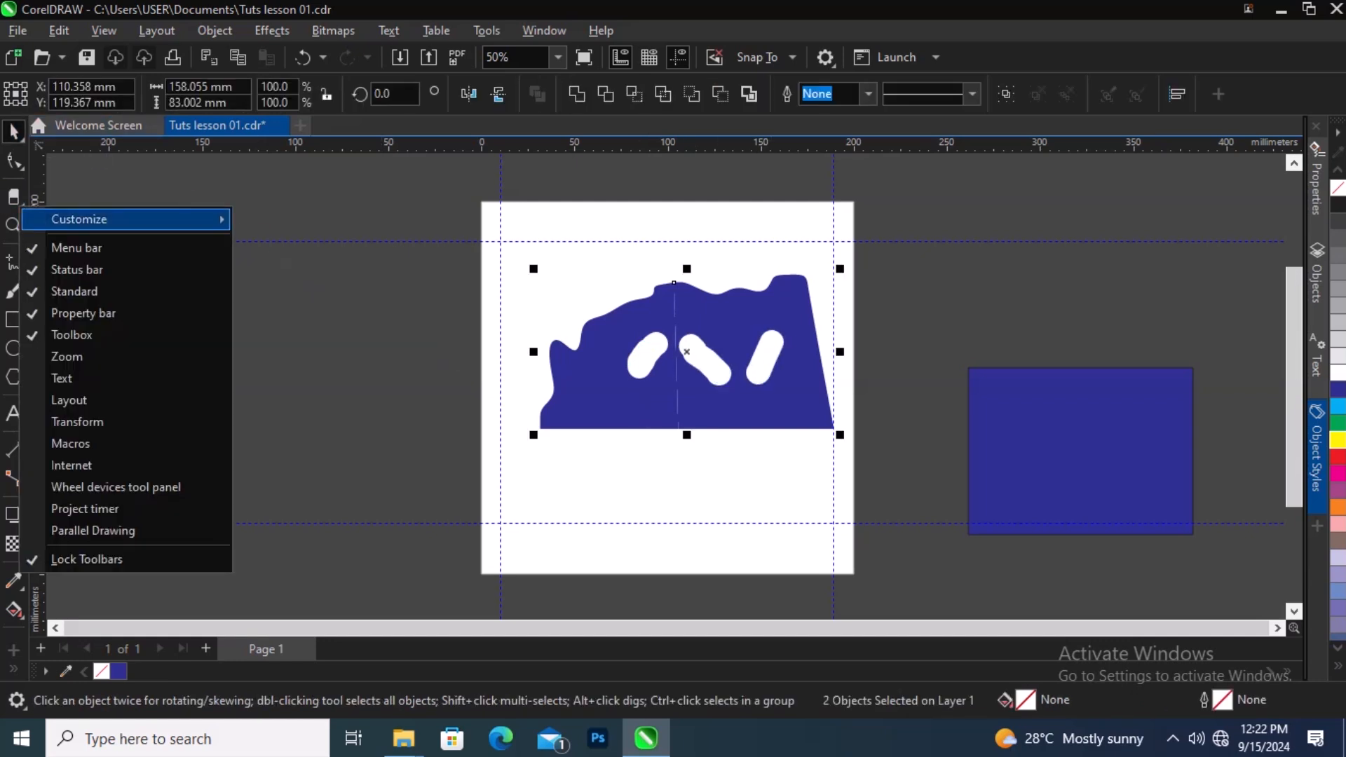
mouse_move(105, 220)
left_click(14, 199)
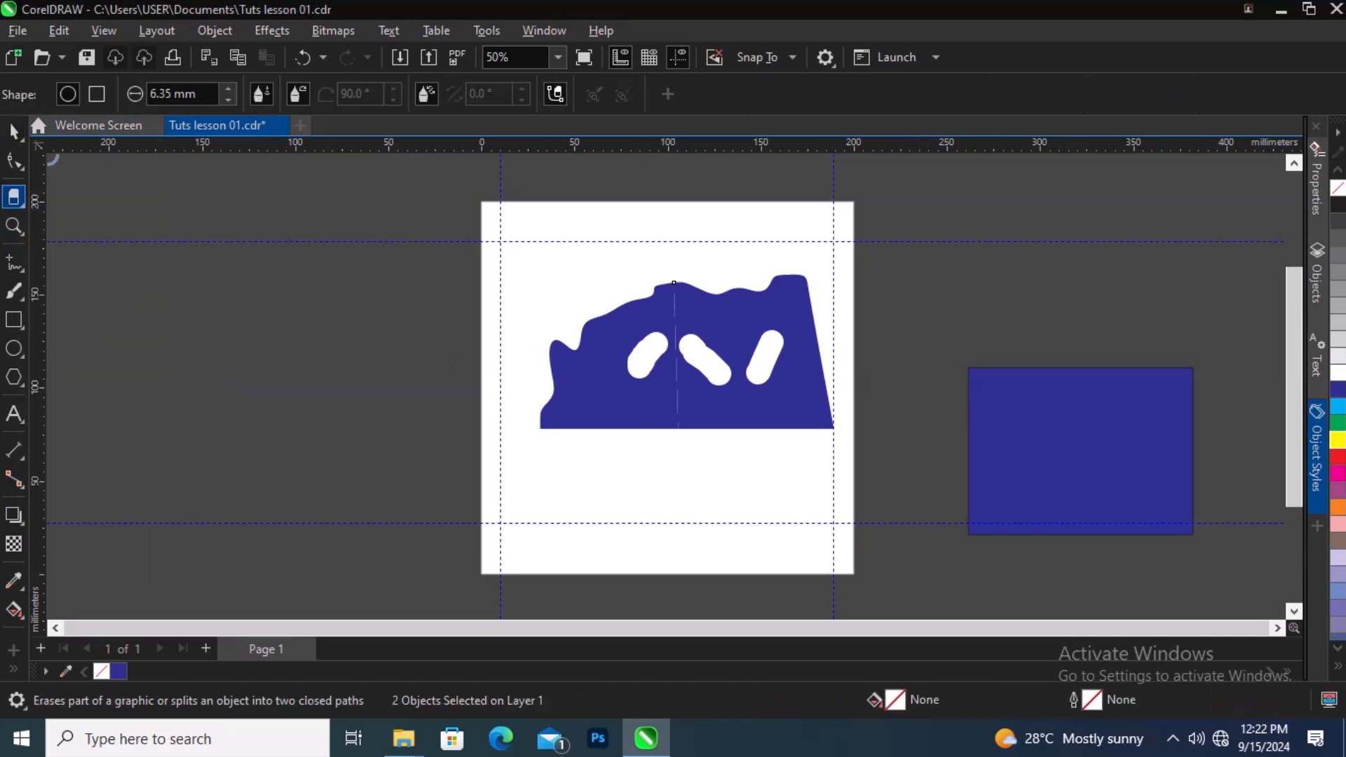
left_click(19, 205)
left_click(118, 240)
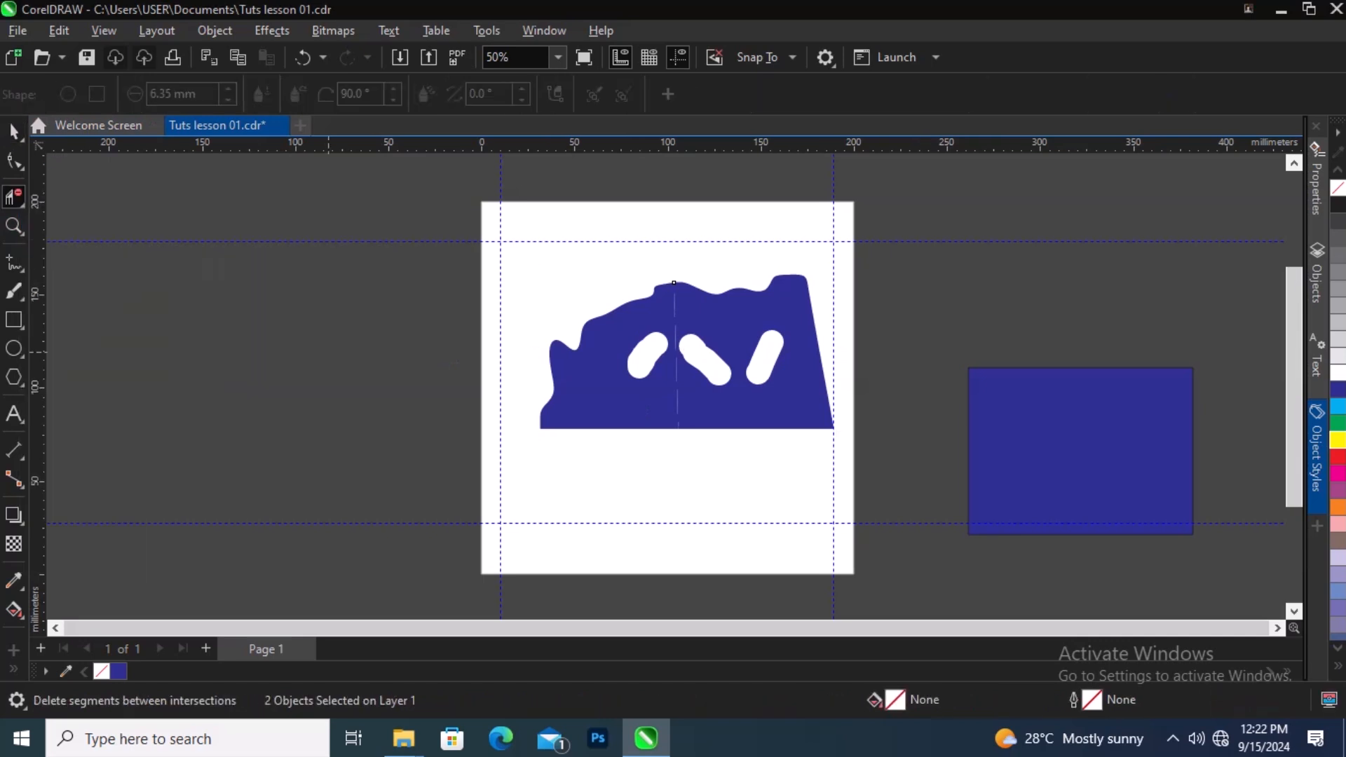
left_click_drag(610, 325, 595, 402)
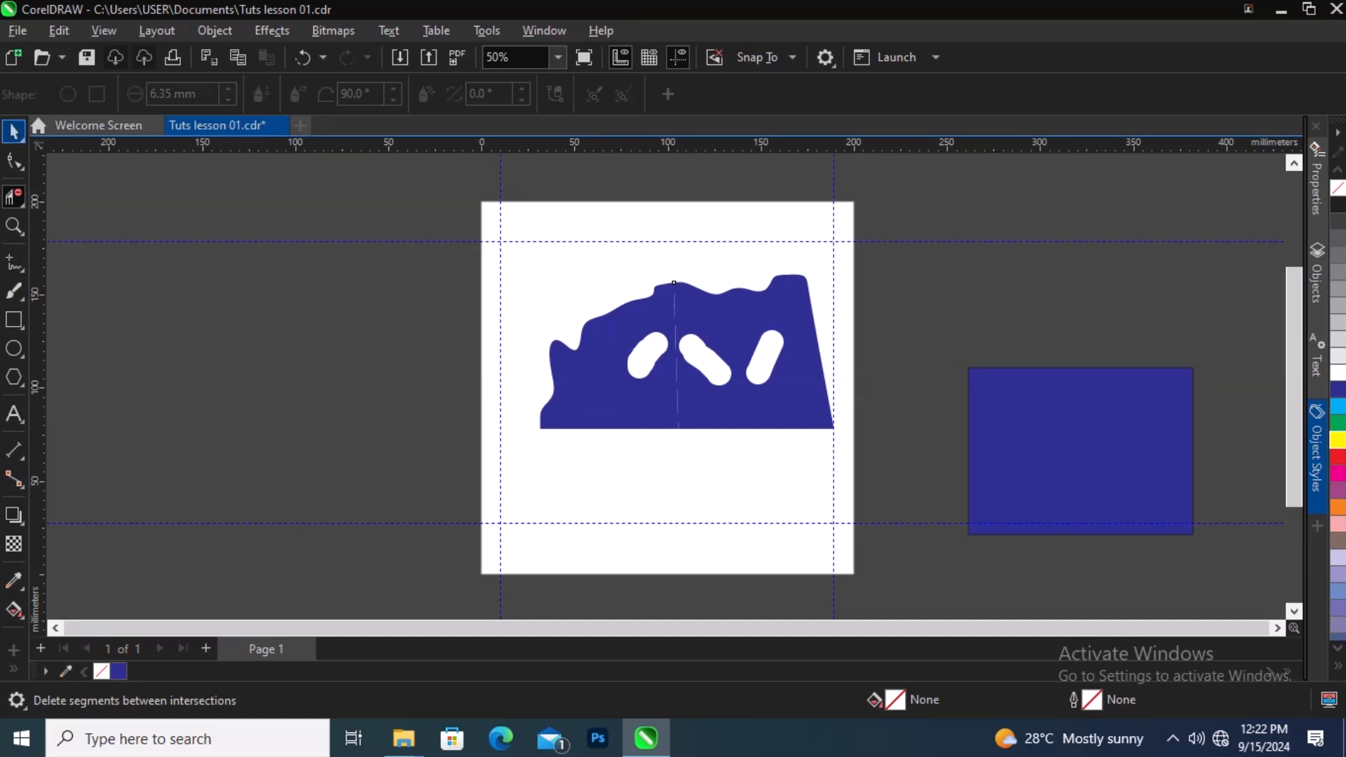
left_click(14, 131)
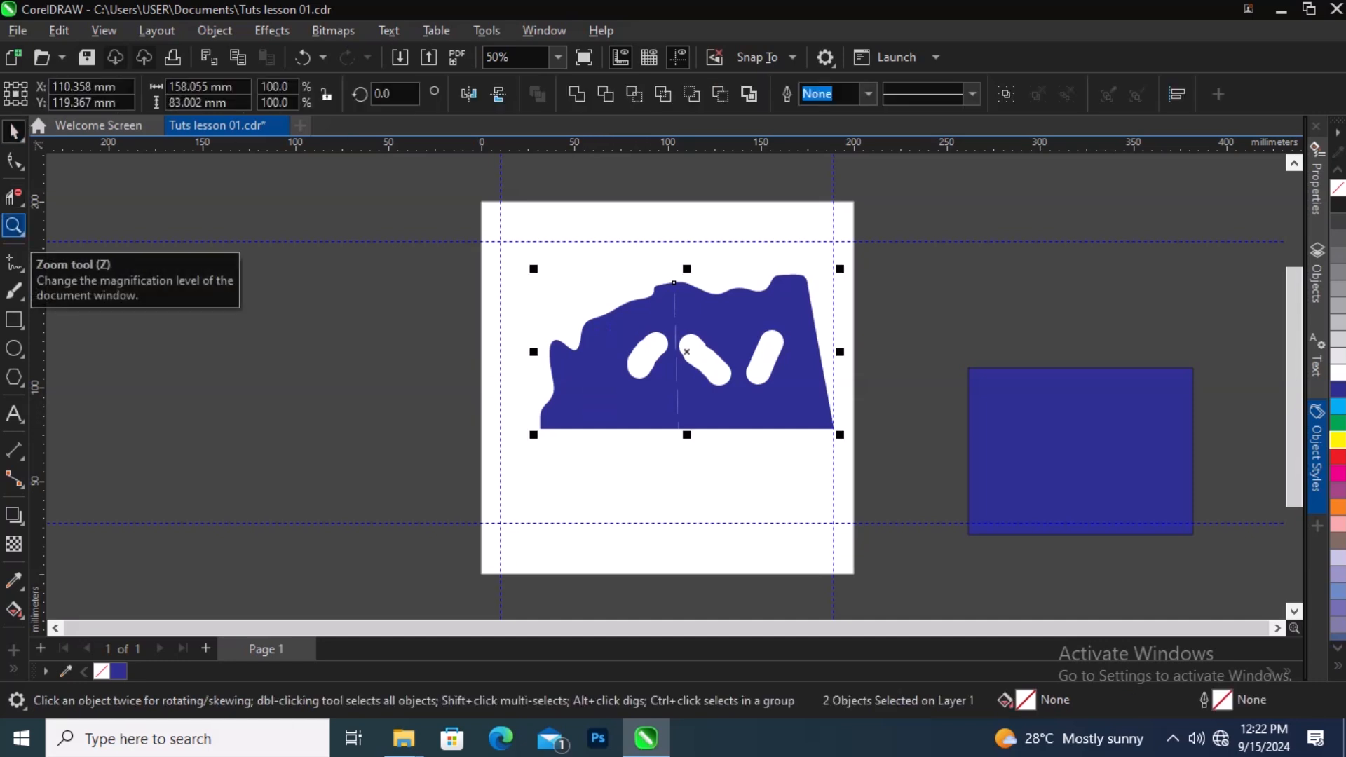
Step: Zoom in and out on the page and shape with the Zoom tool
right_click(23, 235)
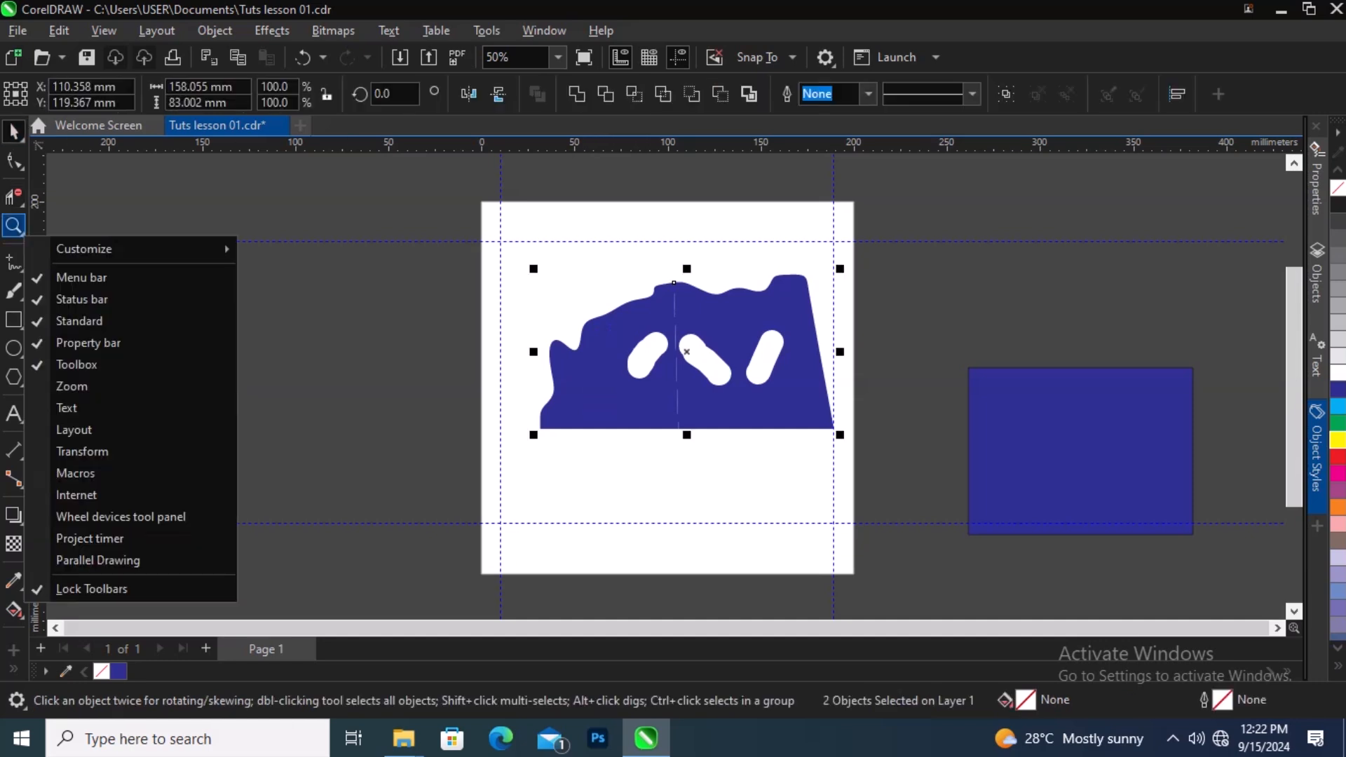
left_click(21, 234)
left_click(22, 235)
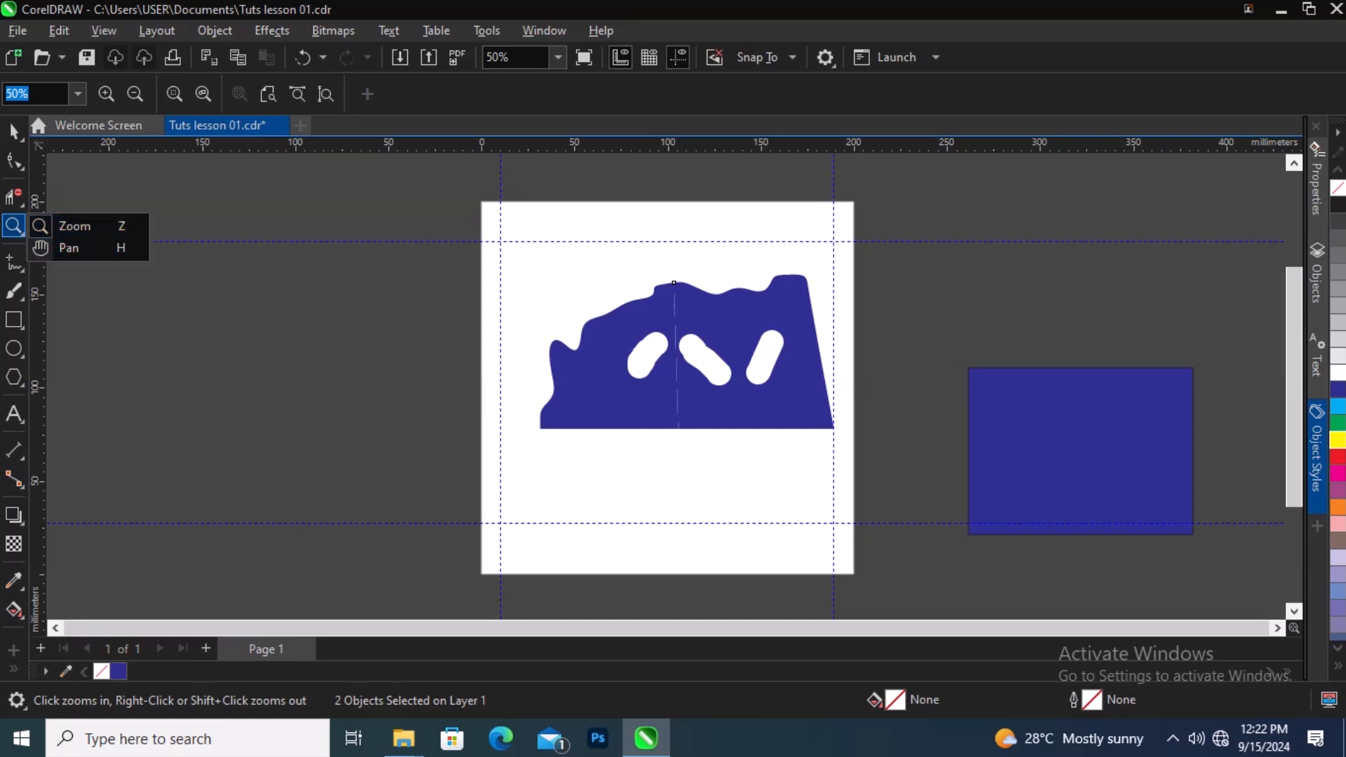
left_click(382, 307)
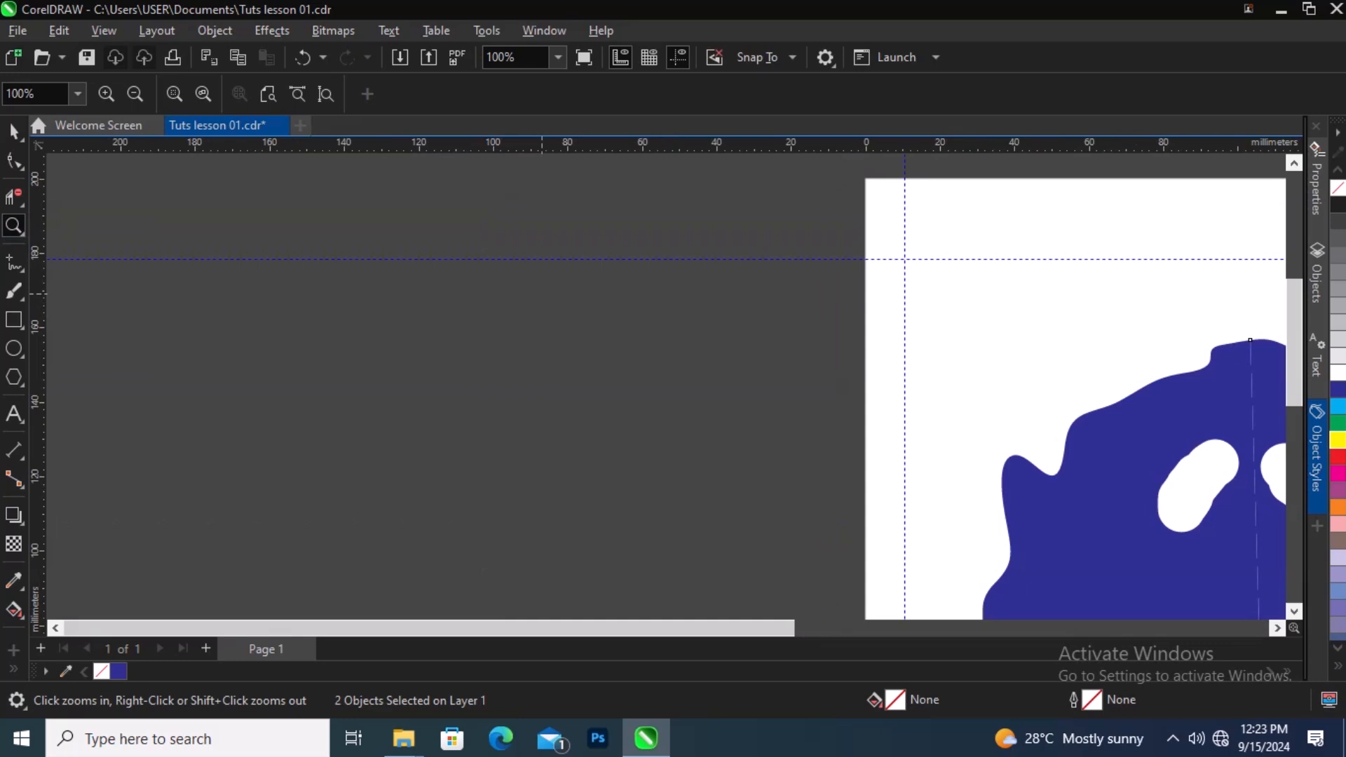
left_click(542, 294)
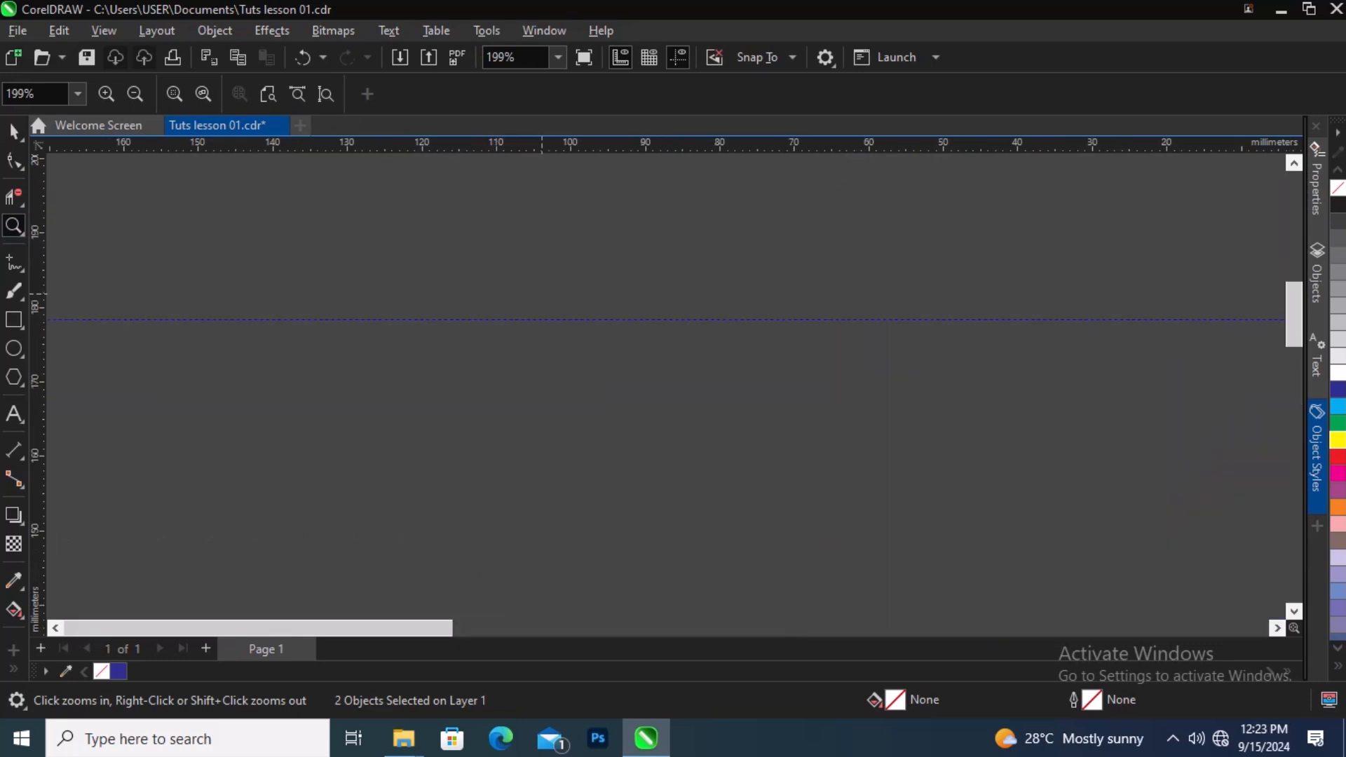
right_click(542, 294)
right_click(542, 294)
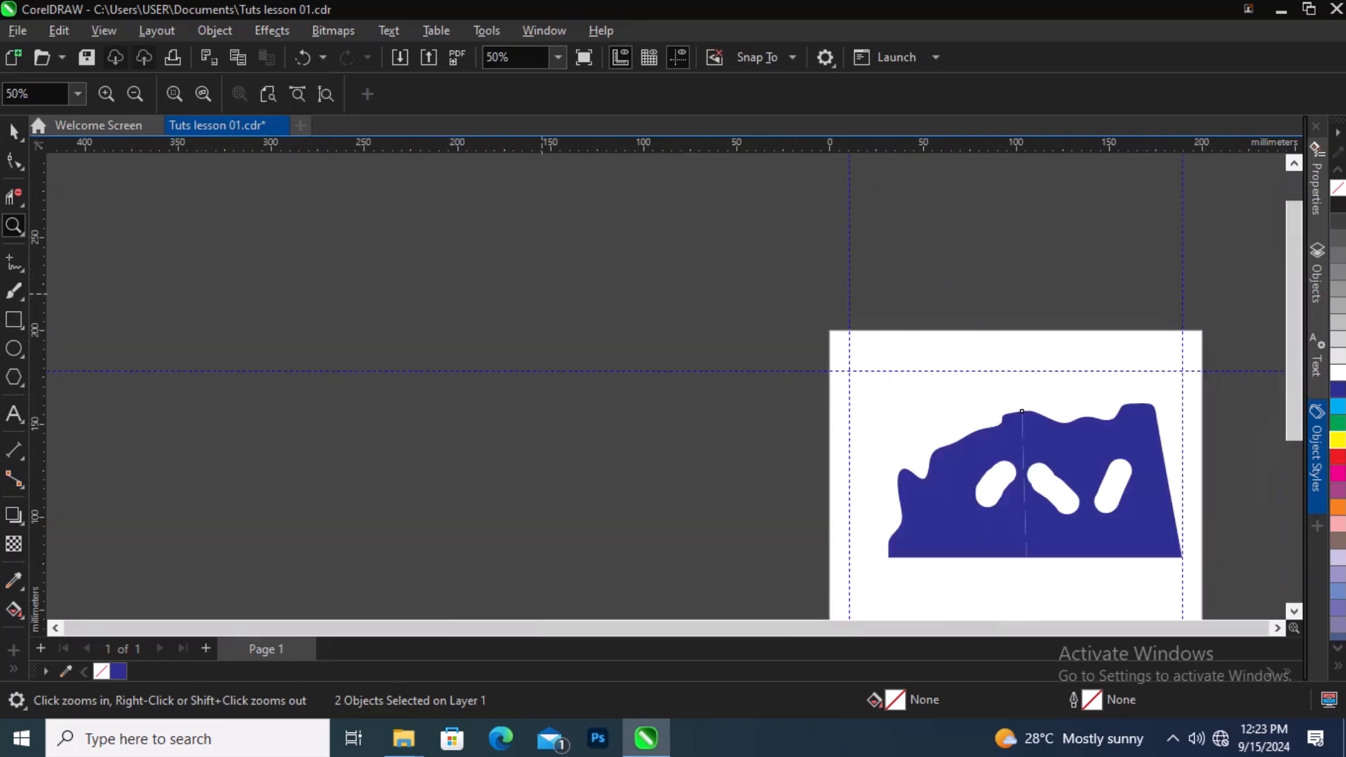
right_click(542, 294)
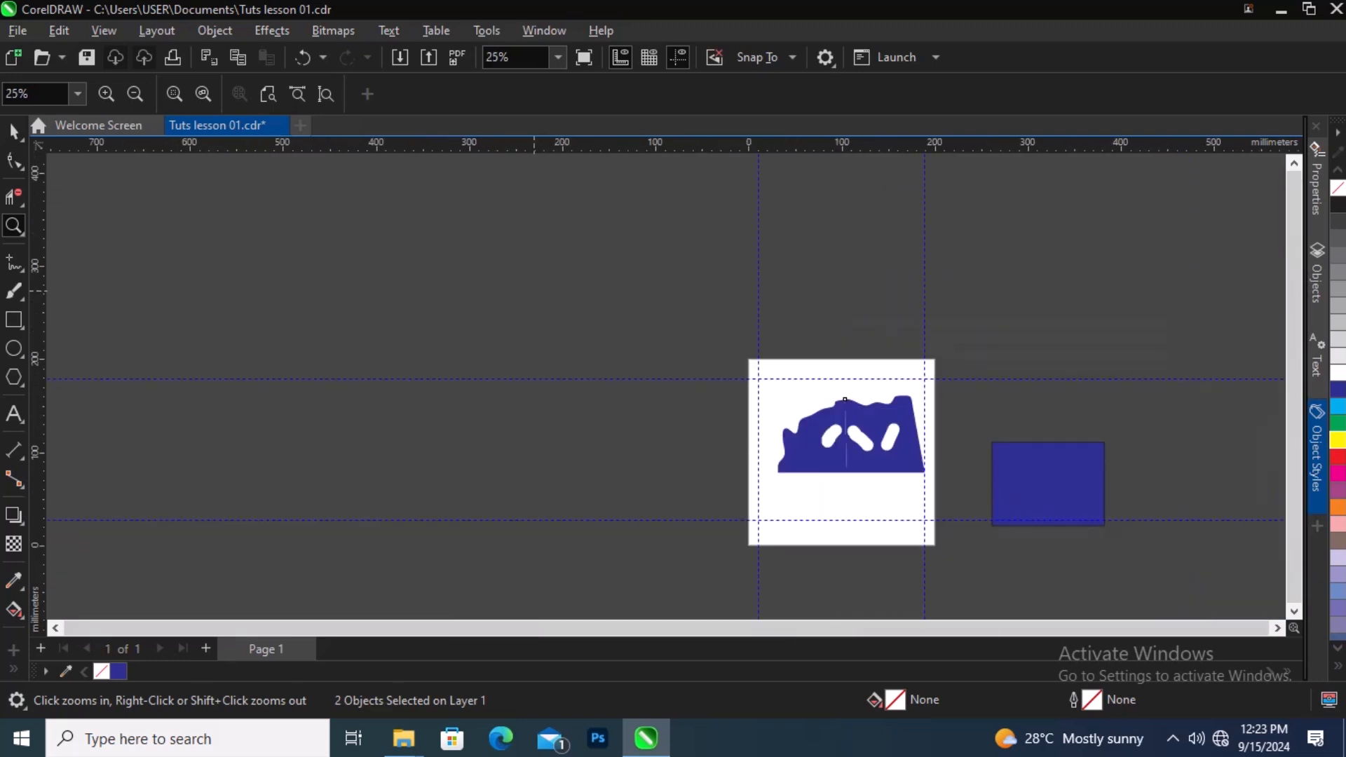
key("F3")
left_click(813, 495)
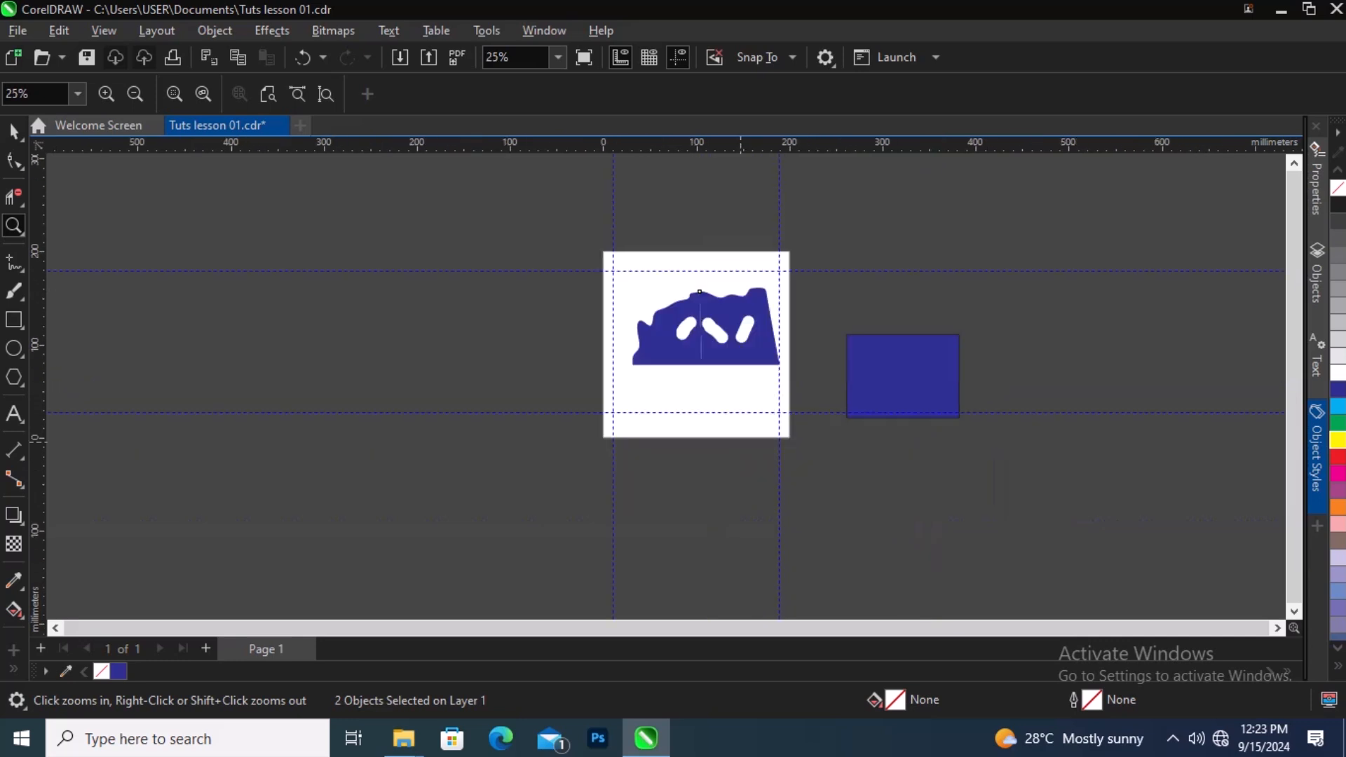
left_click(789, 304)
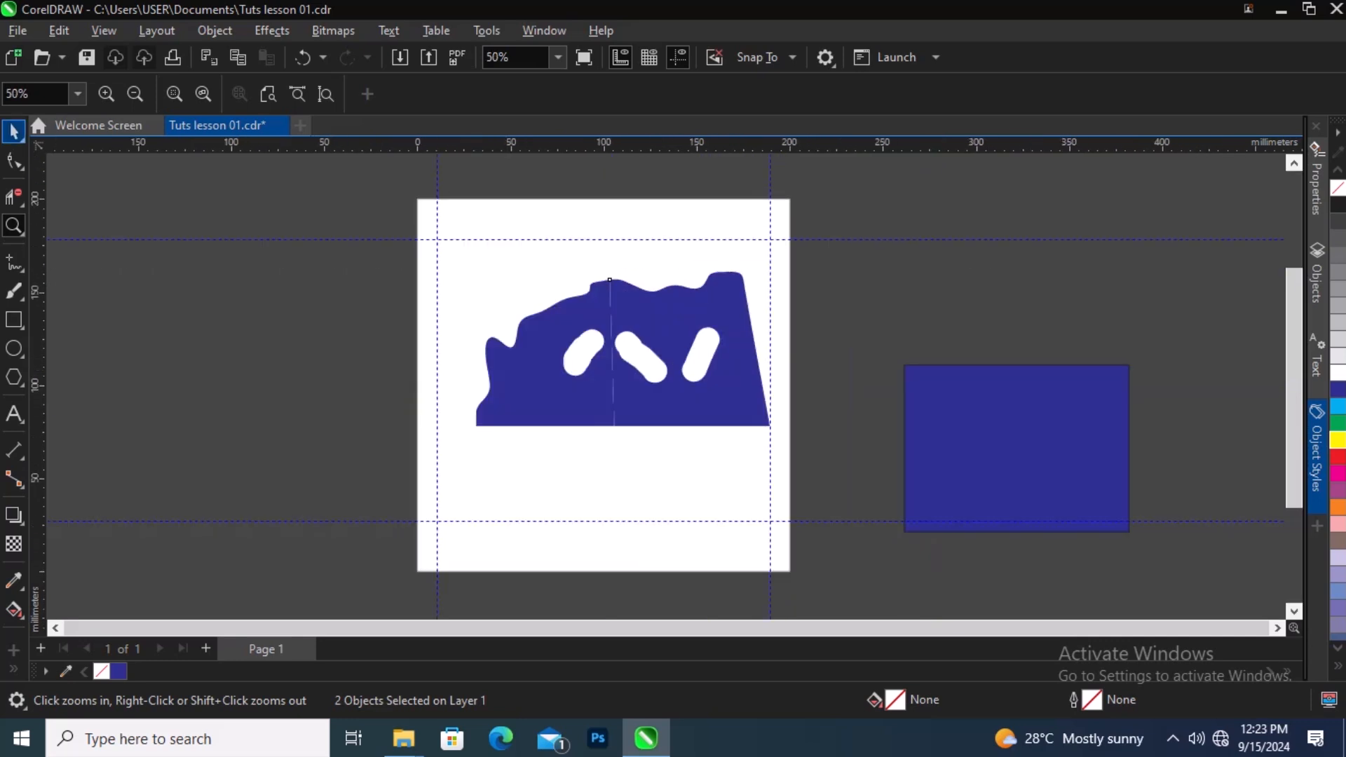
Step: Draw two straight line segments near the shape's upper-left corner with the Freehand tool
left_click(14, 131)
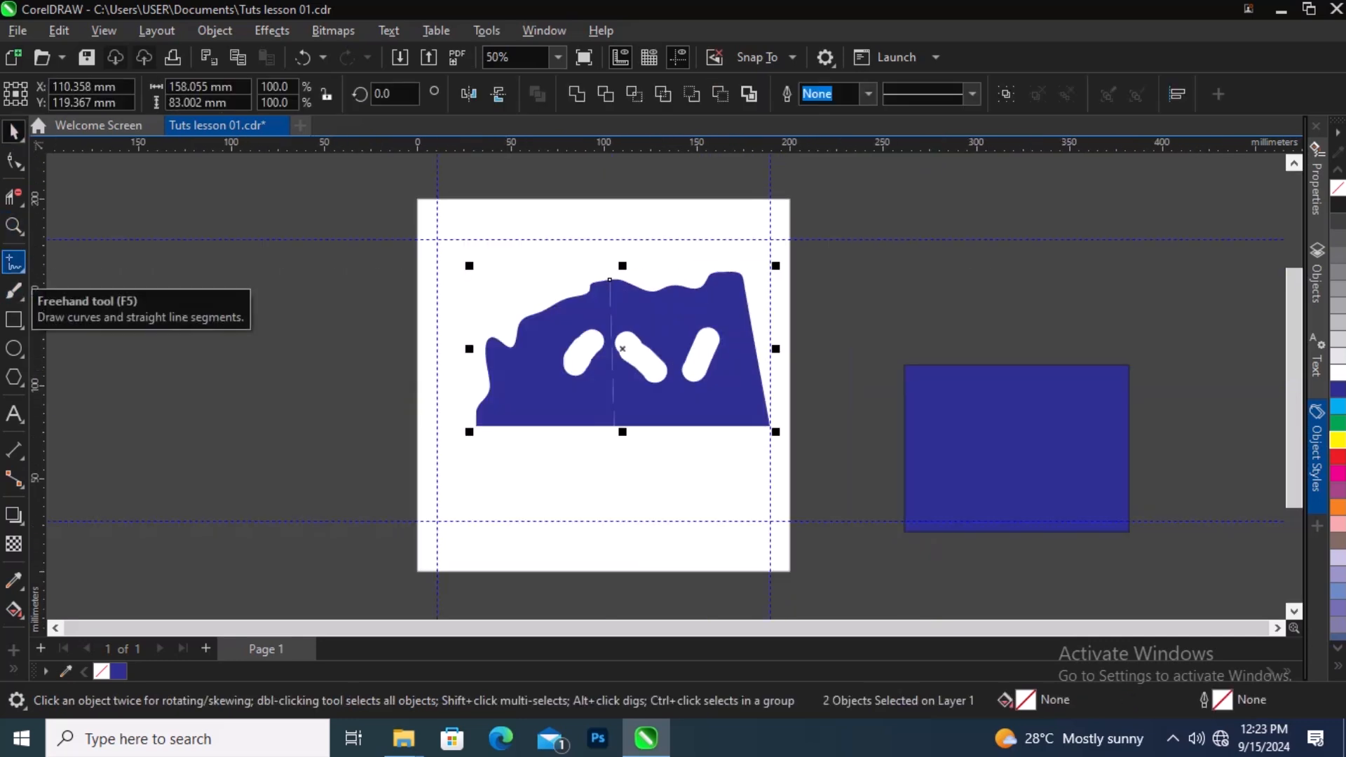
right_click(15, 265)
left_click(22, 271)
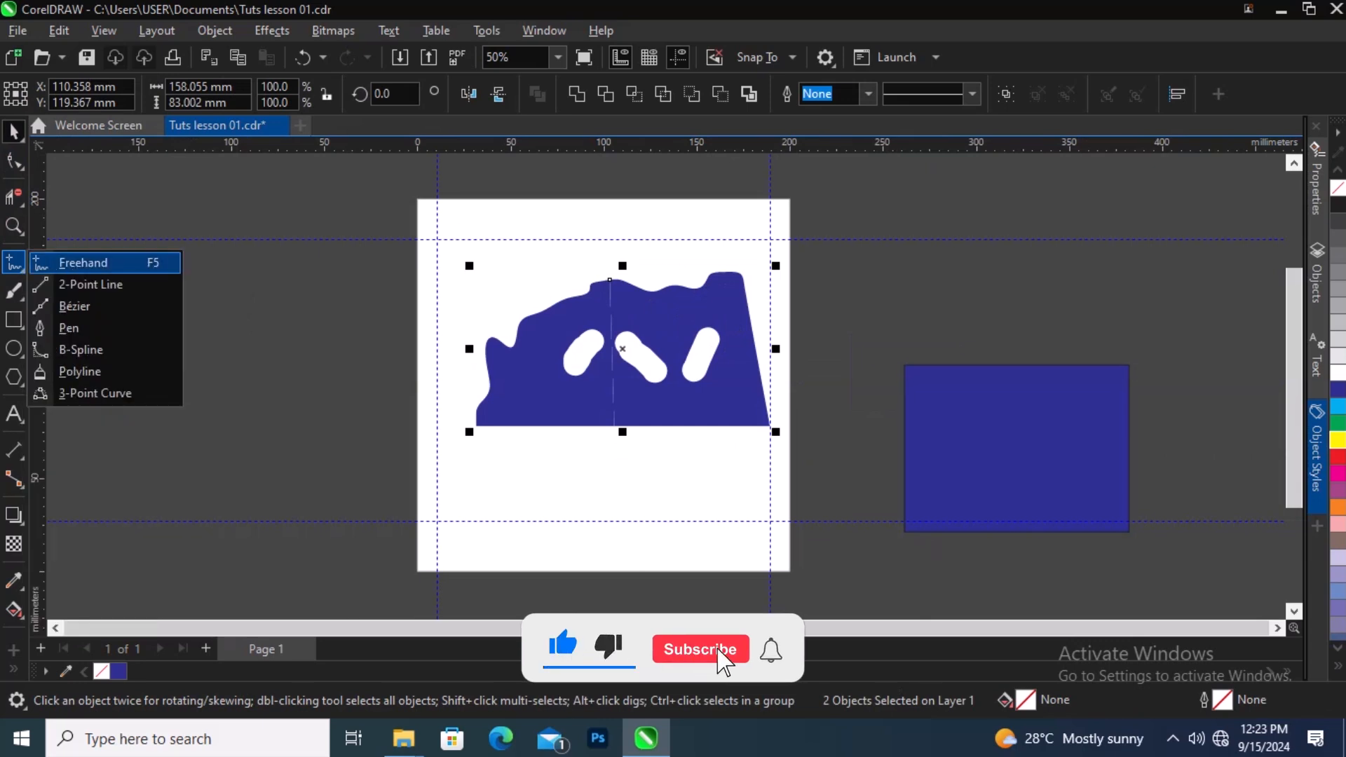
left_click(92, 265)
left_click(479, 254)
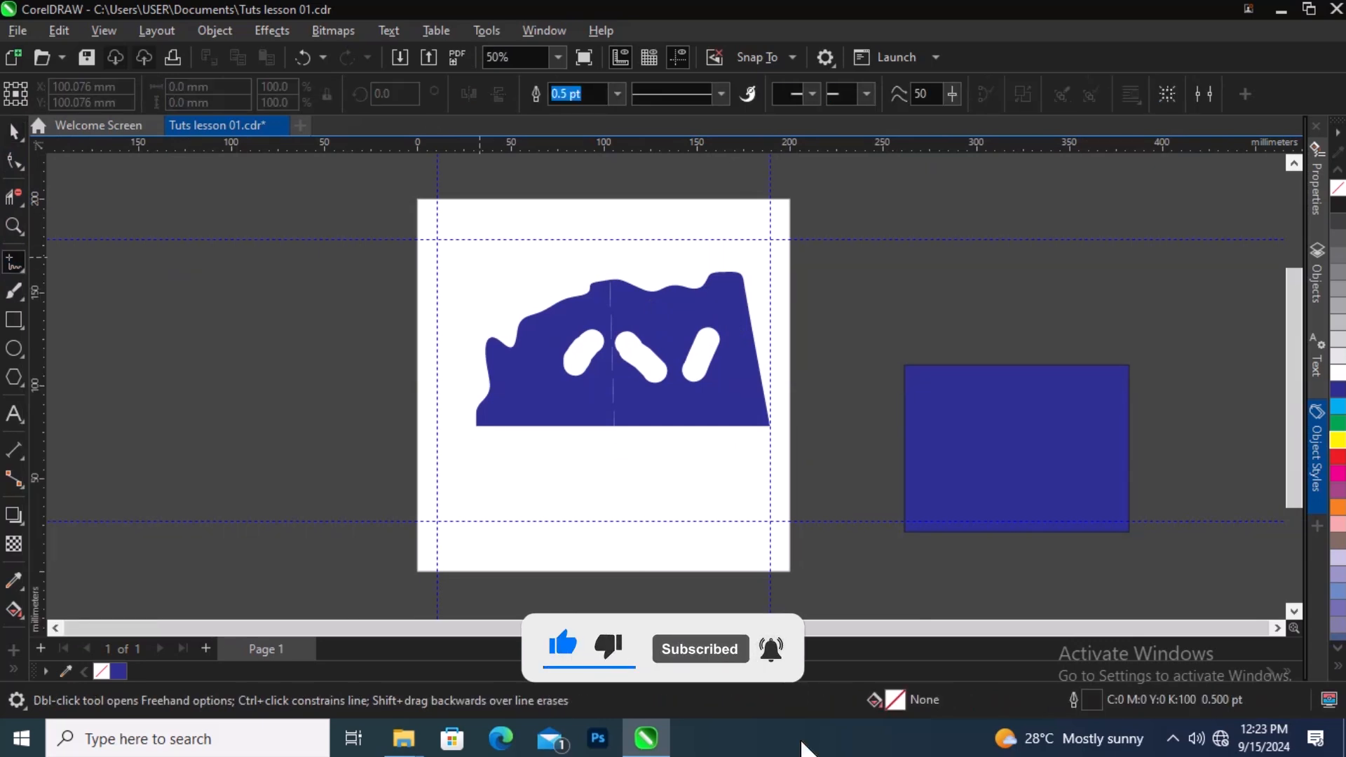
left_click(461, 336)
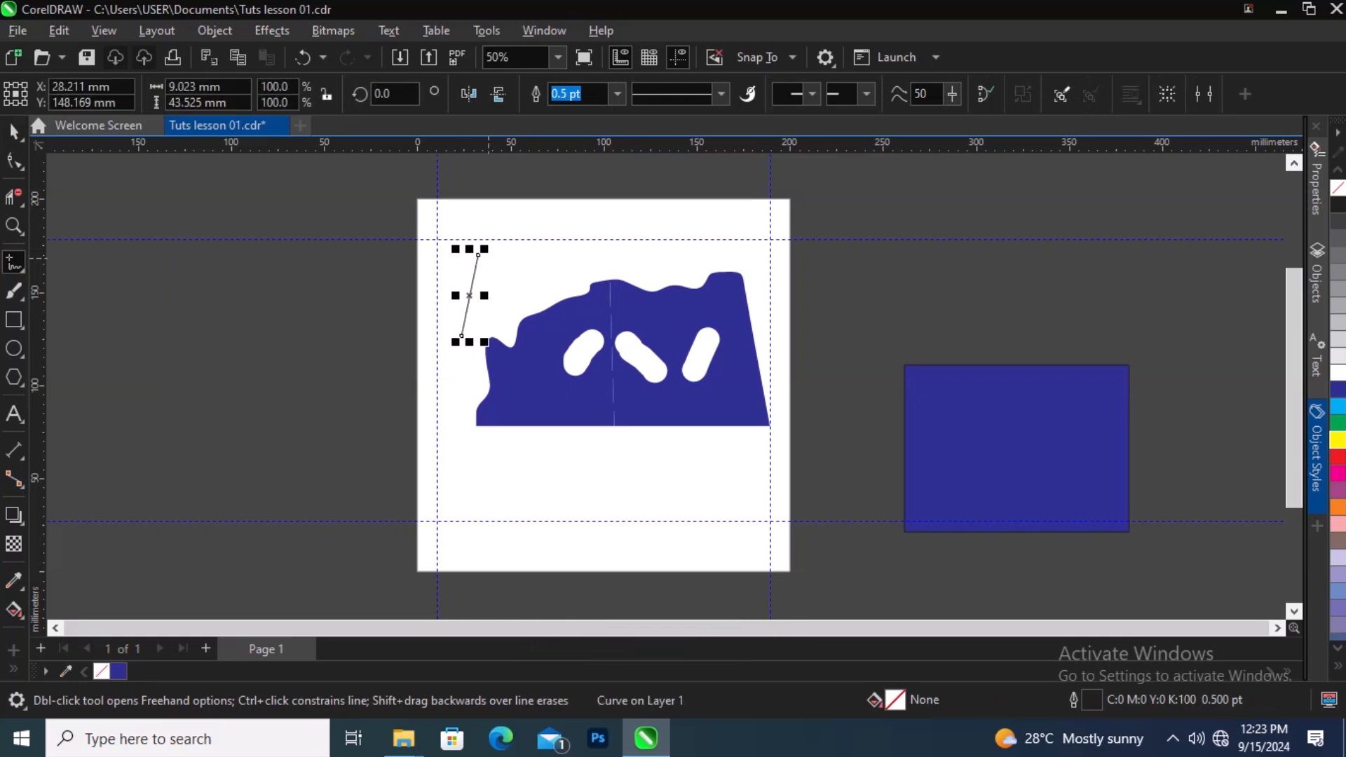
left_click(488, 258)
left_click(593, 276)
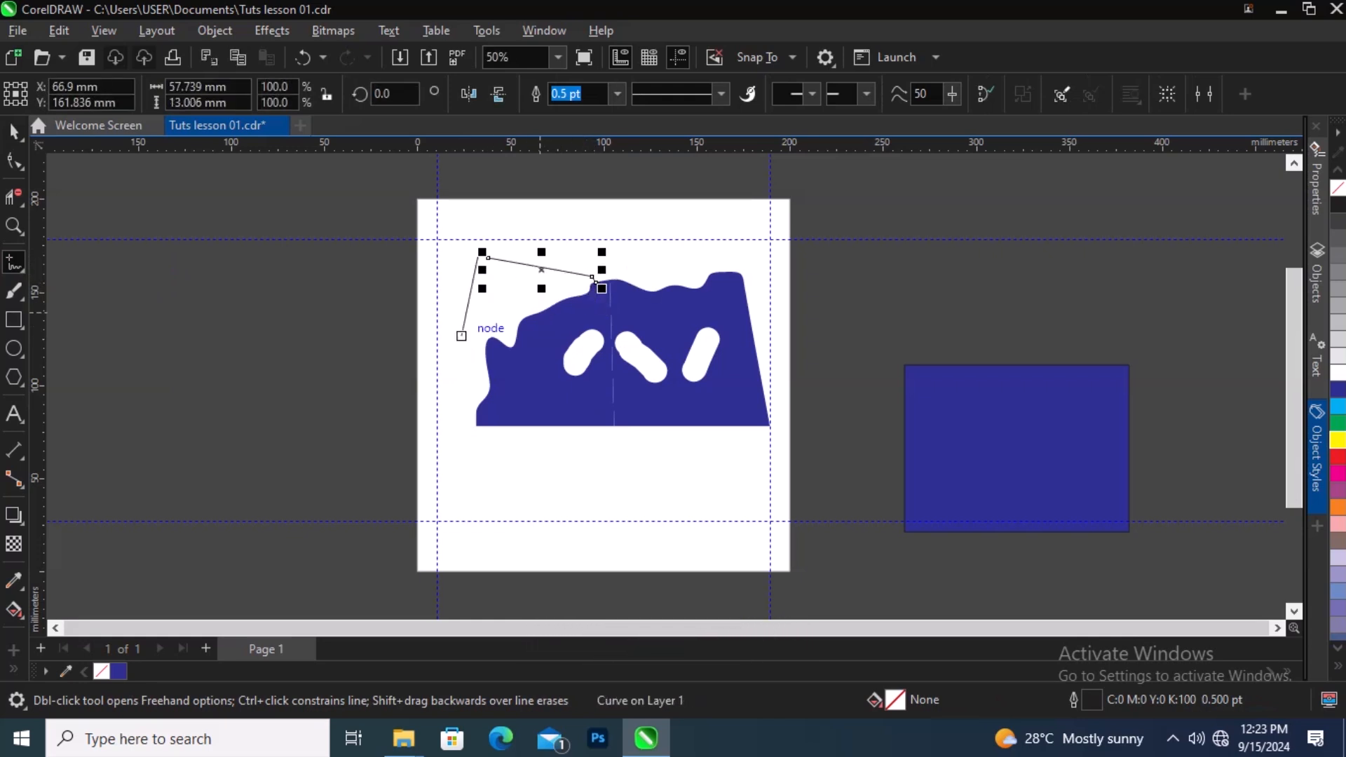
Step: Draw three freehand curves along the shape's left side, below it and near the page bottom
mouse_move(455, 473)
left_mouse_down()
mouse_move(595, 471)
mouse_move(592, 423)
mouse_move(557, 428)
mouse_move(490, 337)
mouse_move(437, 357)
mouse_move(452, 286)
mouse_move(490, 310)
left_mouse_up()
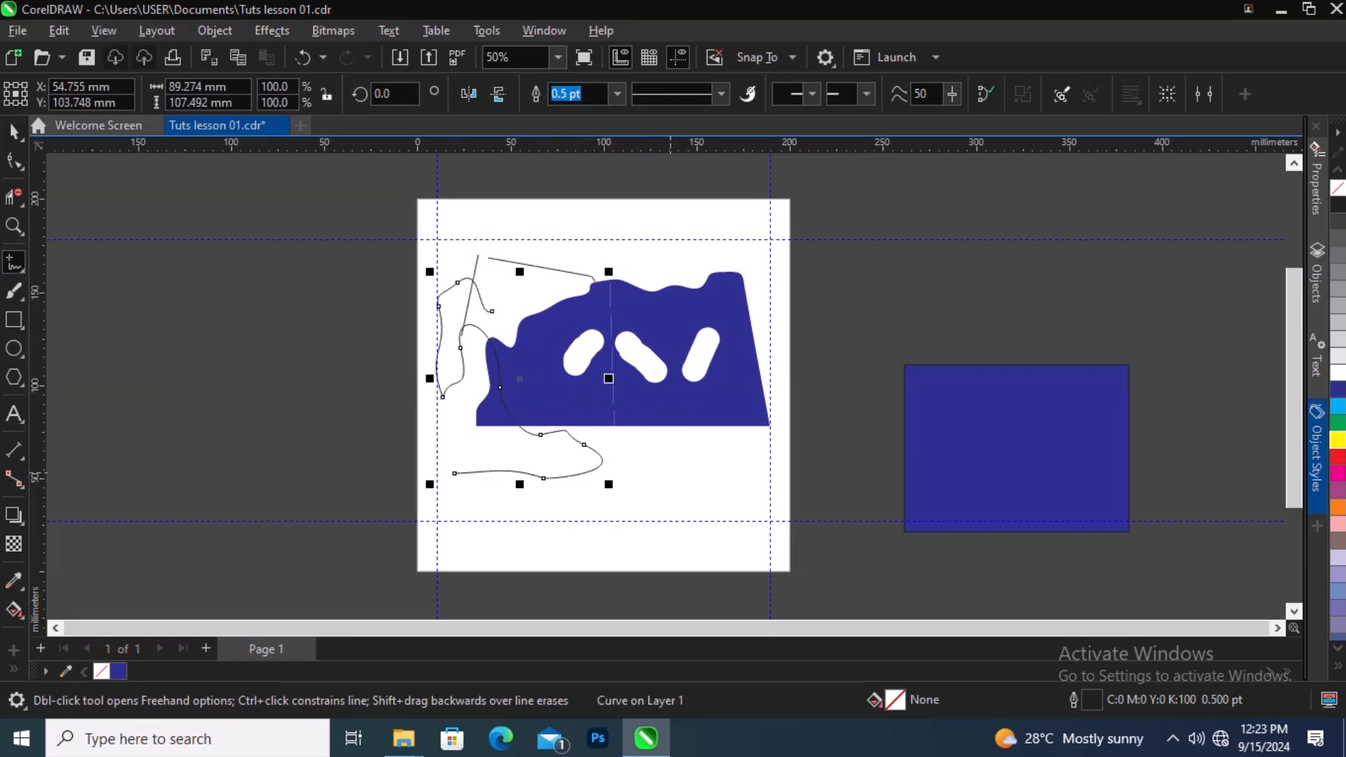
mouse_move(674, 433)
left_mouse_down()
mouse_move(656, 464)
mouse_move(663, 496)
left_mouse_up()
mouse_move(473, 540)
left_mouse_down()
mouse_move(517, 552)
mouse_move(542, 537)
mouse_move(568, 557)
mouse_move(641, 554)
mouse_move(656, 535)
mouse_move(676, 551)
left_mouse_up()
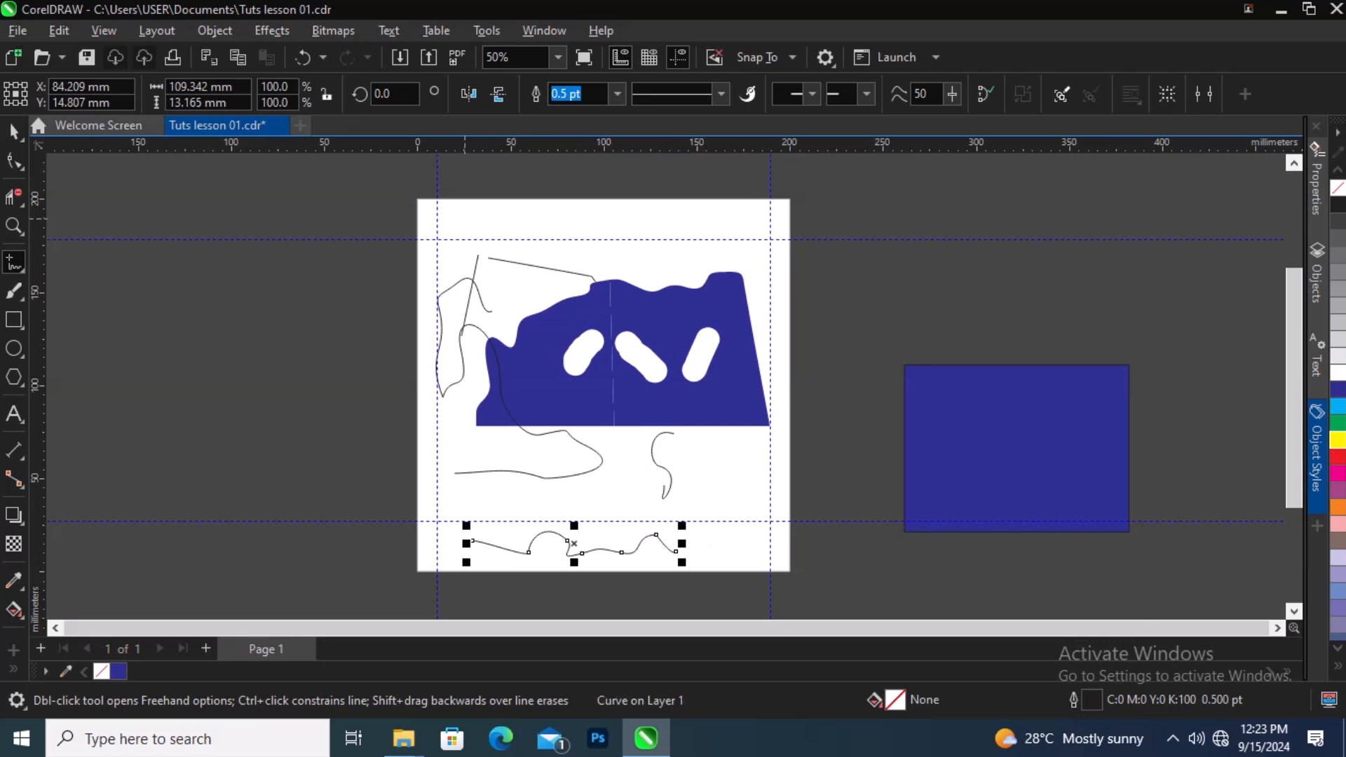
Step: Draw a short wavy line at the page's top, then select the top lines and delete them
left_click_drag(465, 220, 540, 219)
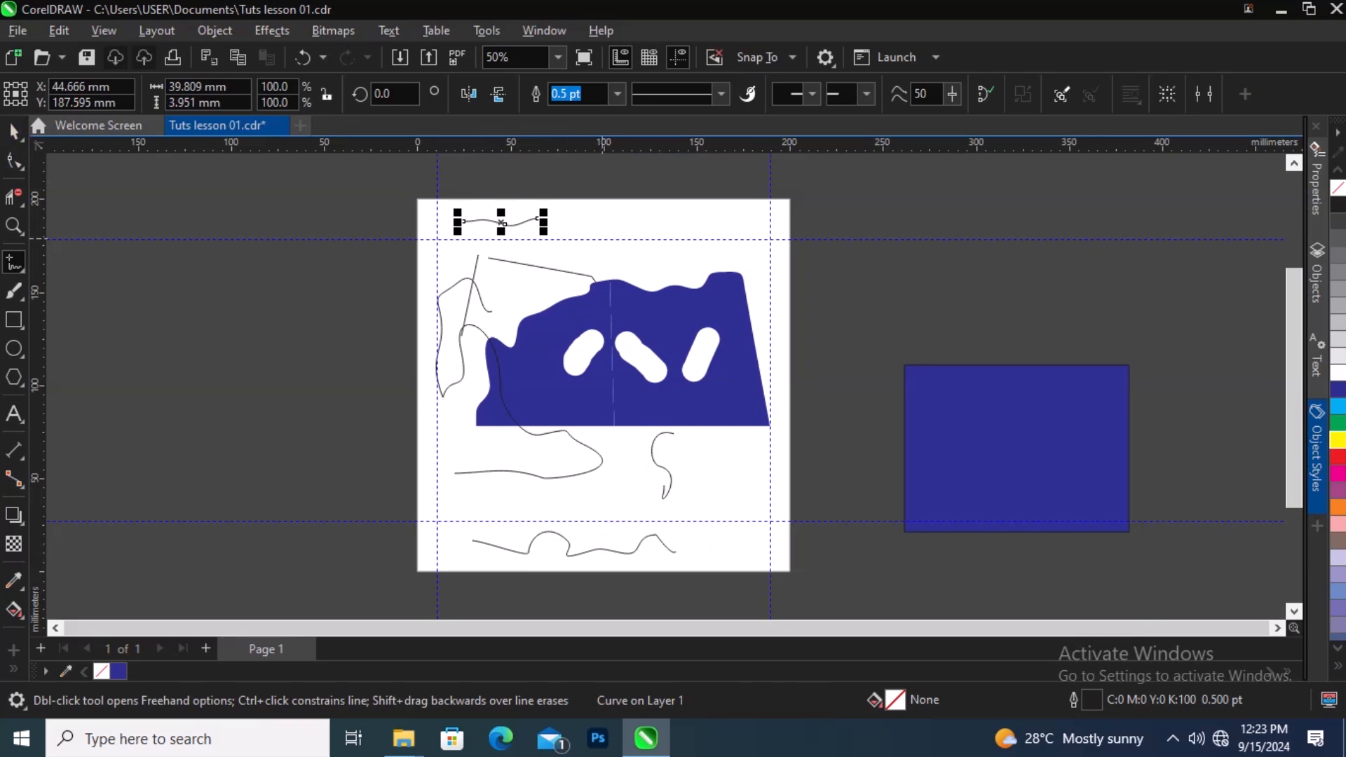
left_click(14, 130)
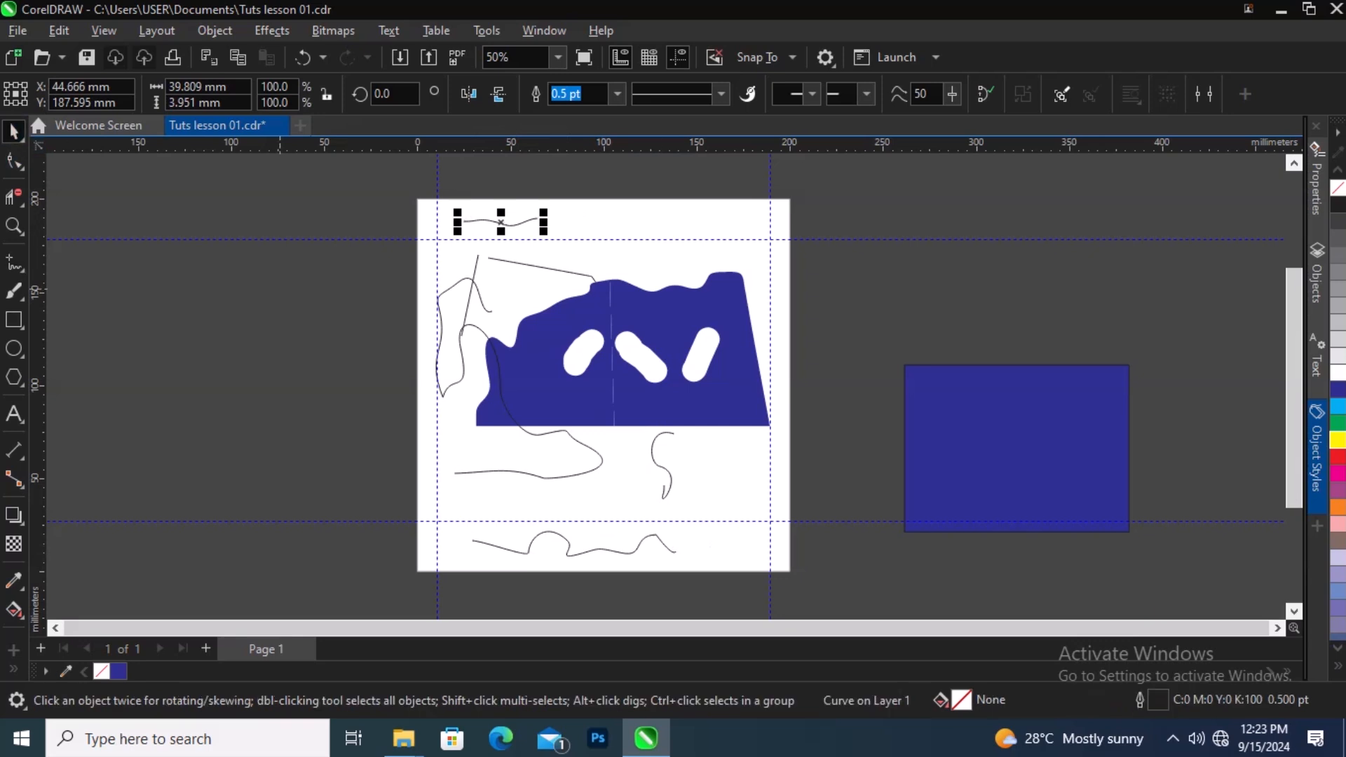
left_click_drag(675, 186, 414, 393)
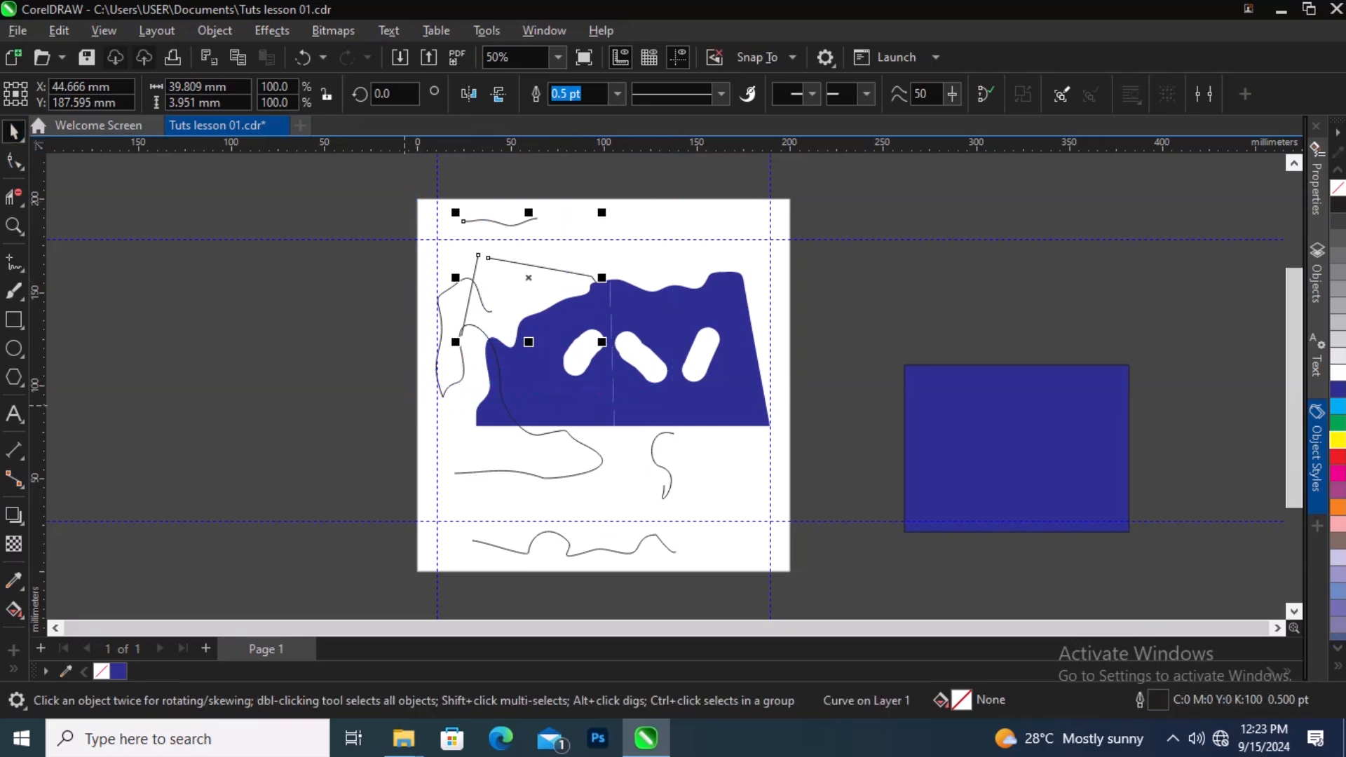
key("Delete")
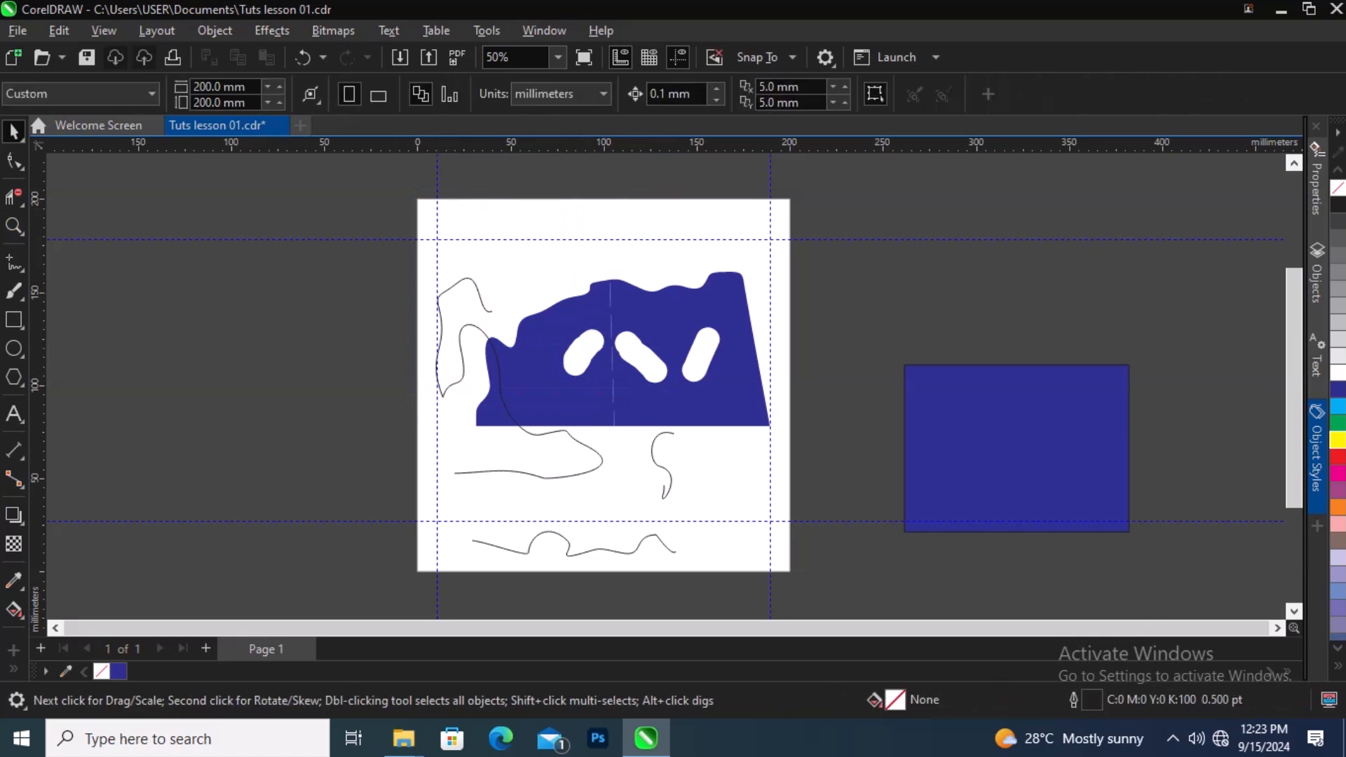
Step: Draw four straight lines near the page's top with the 2-Point Line tool
left_click(17, 265)
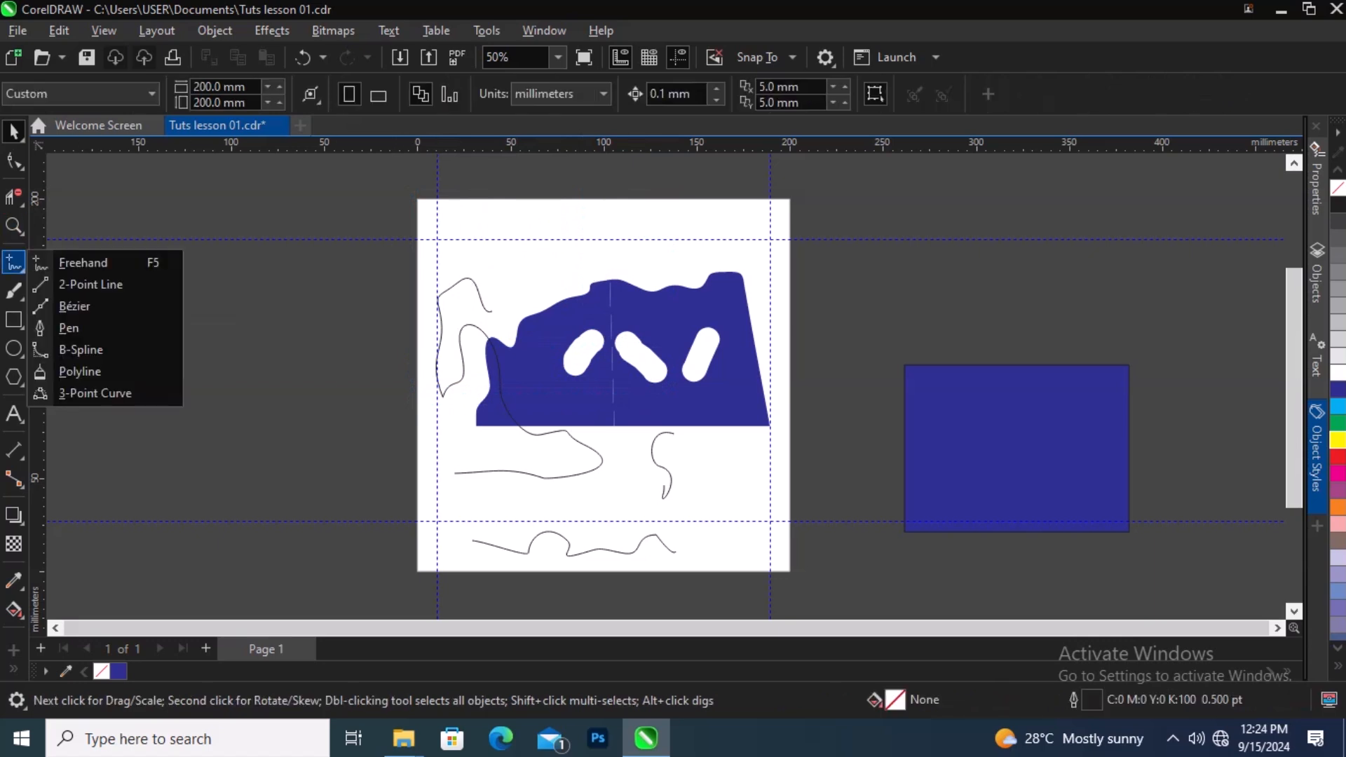
left_click(91, 284)
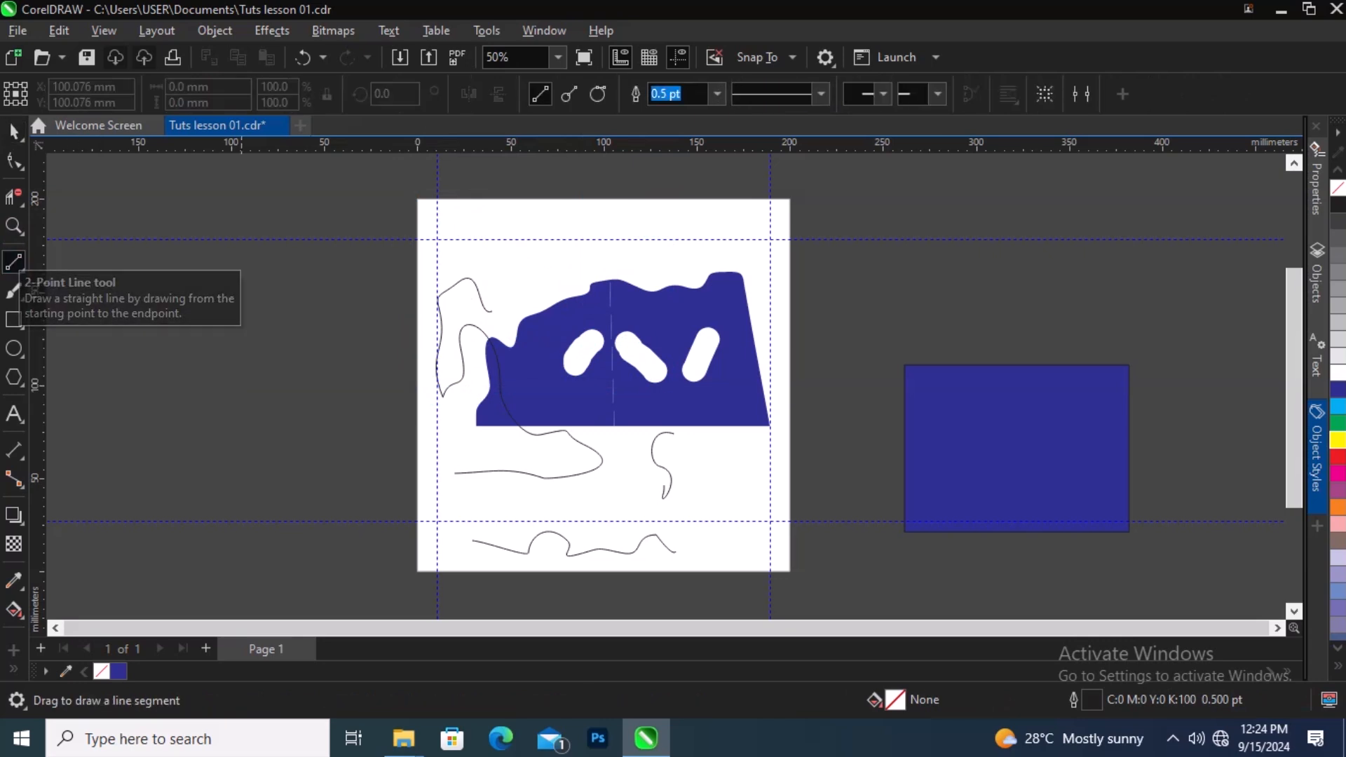
left_click_drag(477, 207, 477, 295)
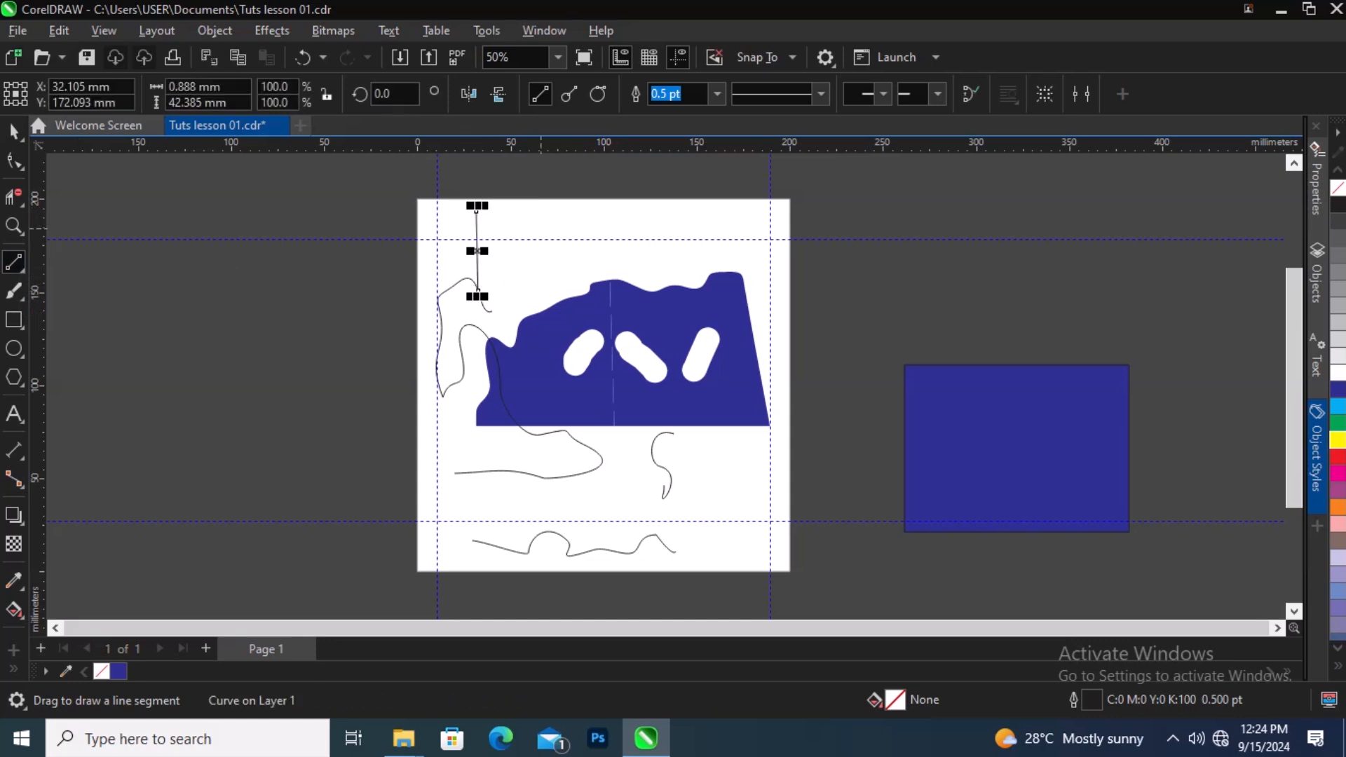
left_click_drag(477, 251, 615, 256)
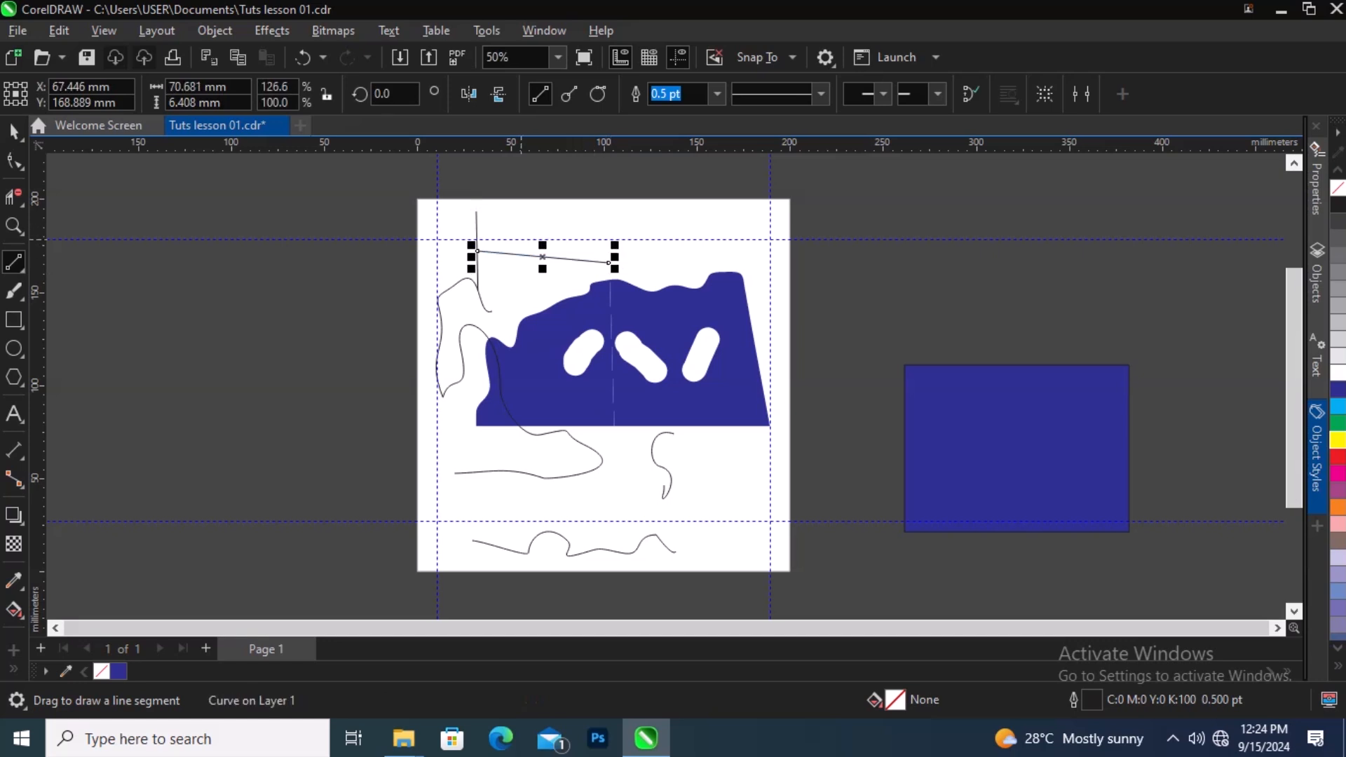
left_click_drag(490, 216, 646, 216)
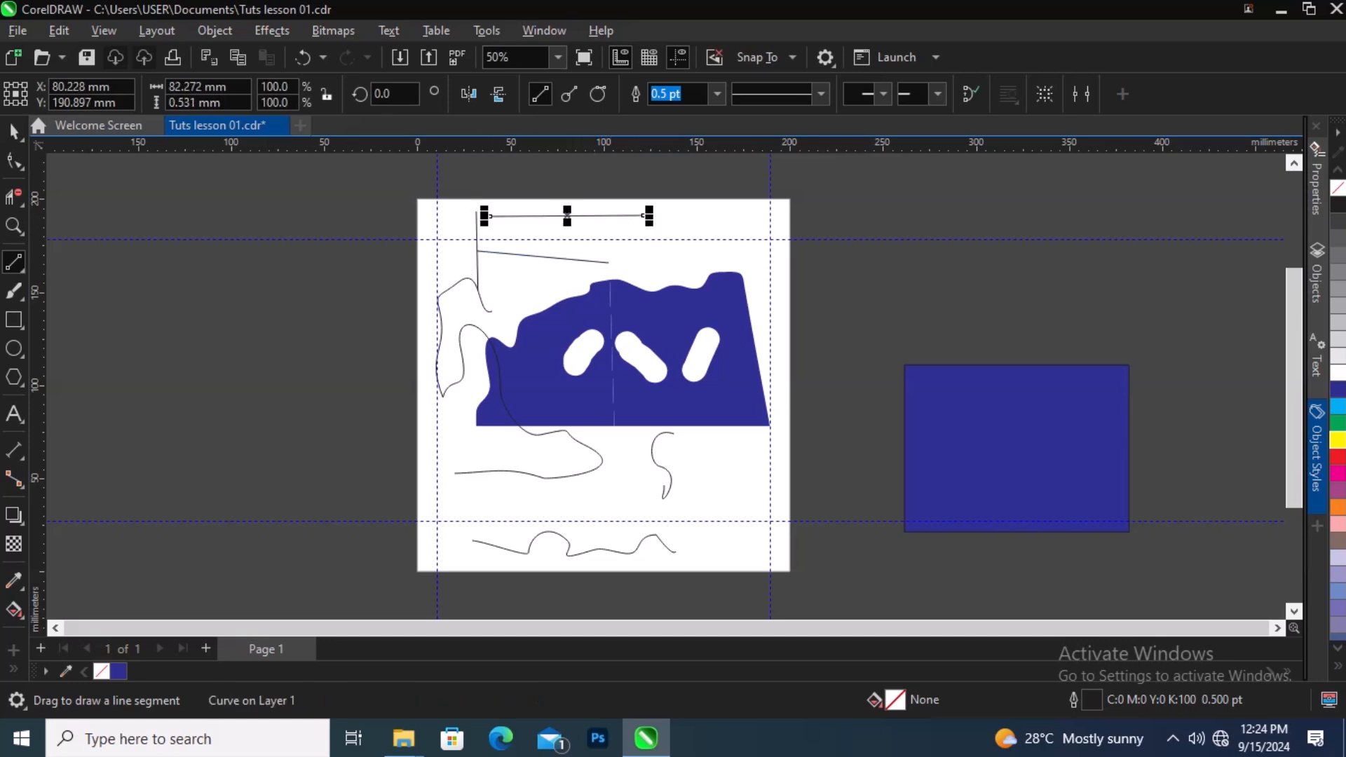
left_click(14, 132)
left_click(14, 161)
left_click_drag(724, 184, 504, 285)
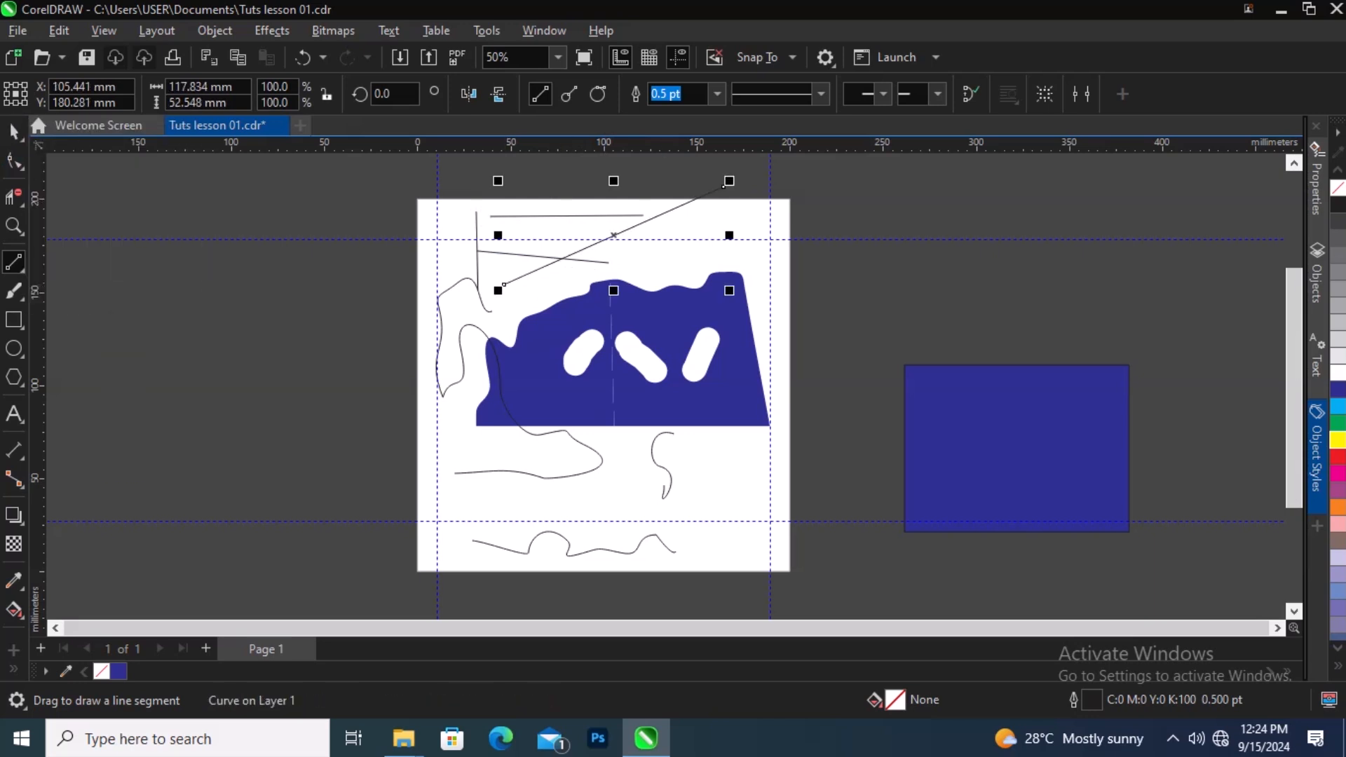
Step: Select the straight lines at the page's top and delete them
left_click(14, 131)
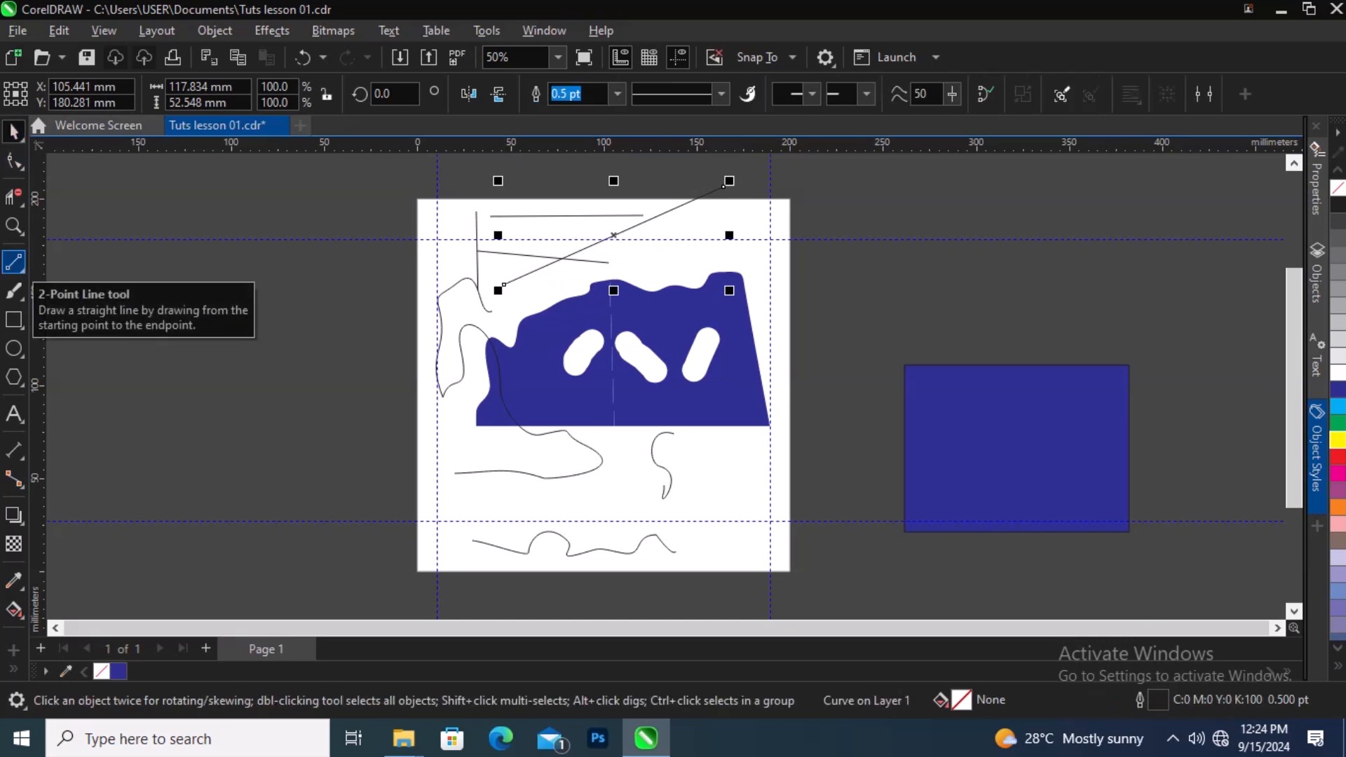
left_click(759, 167)
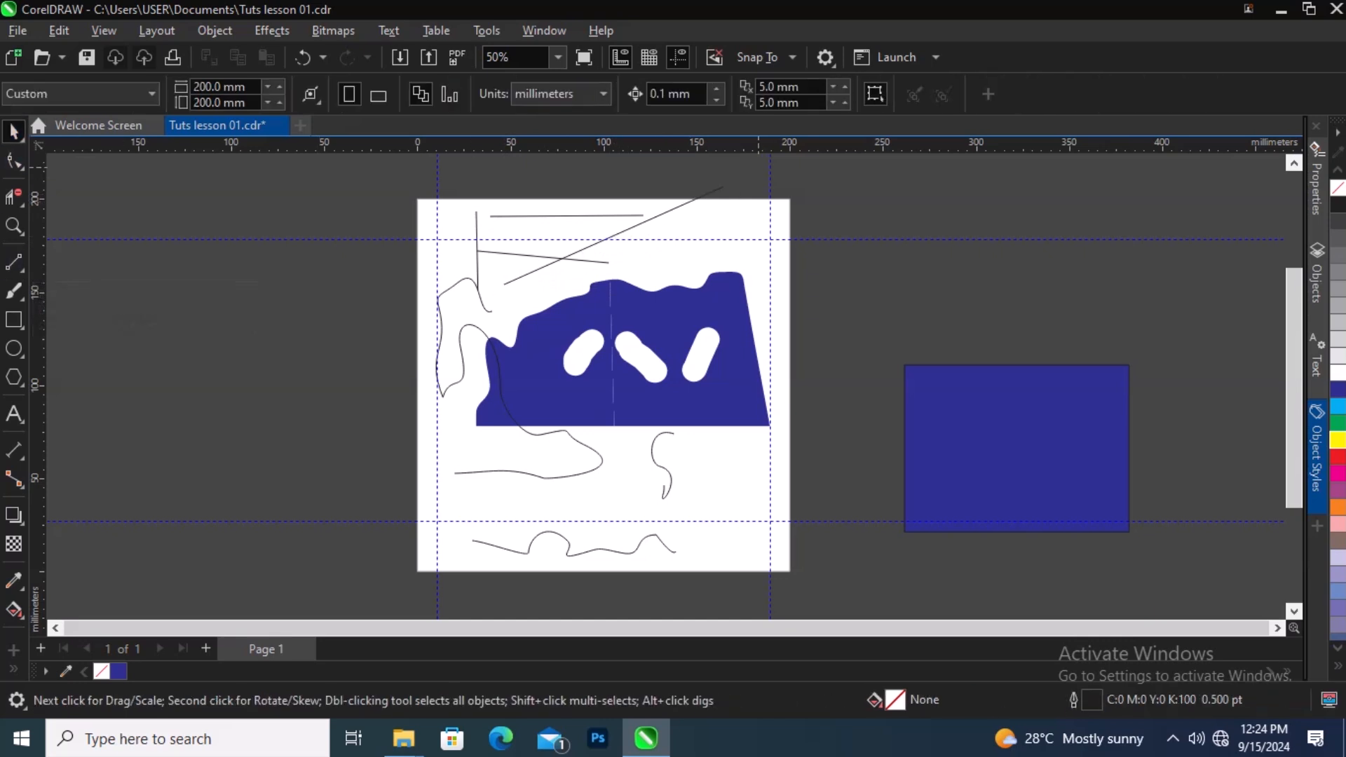
left_click_drag(759, 167, 453, 337)
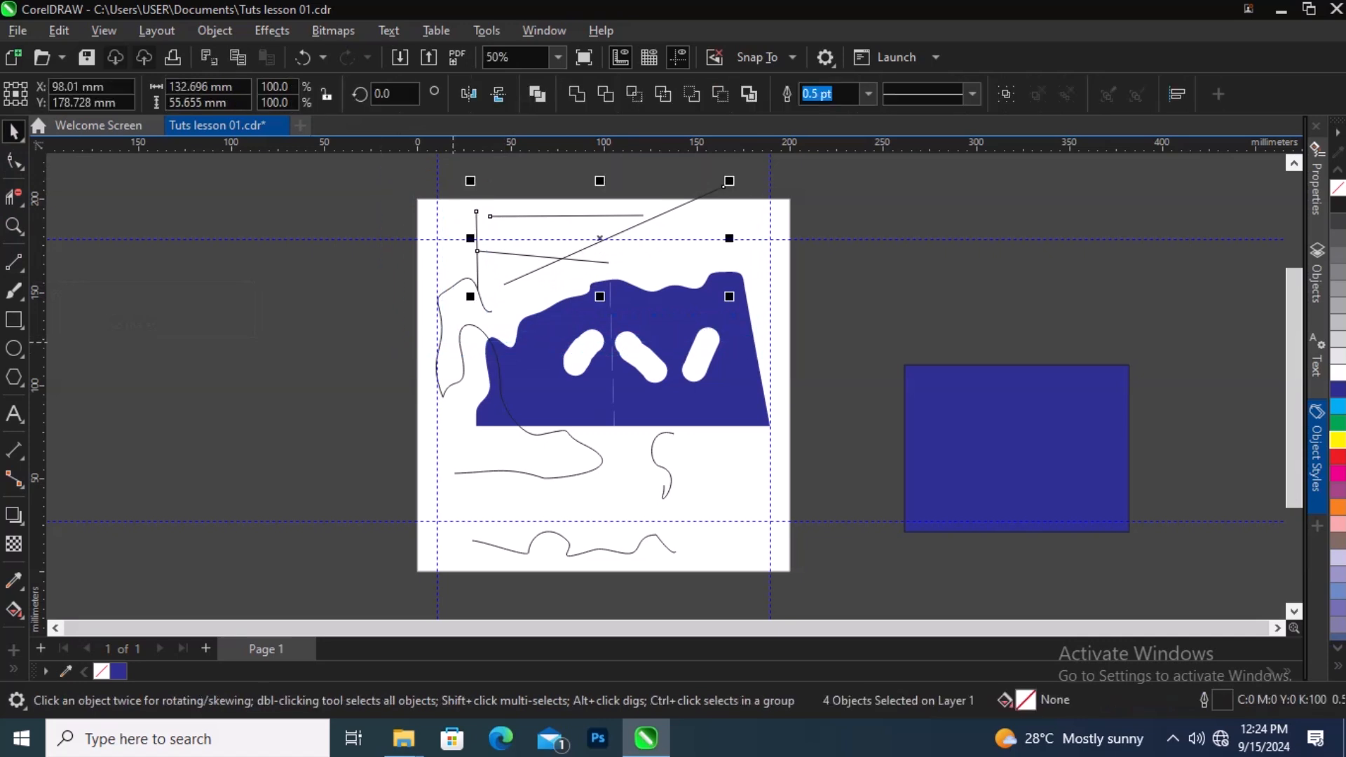
key("Delete")
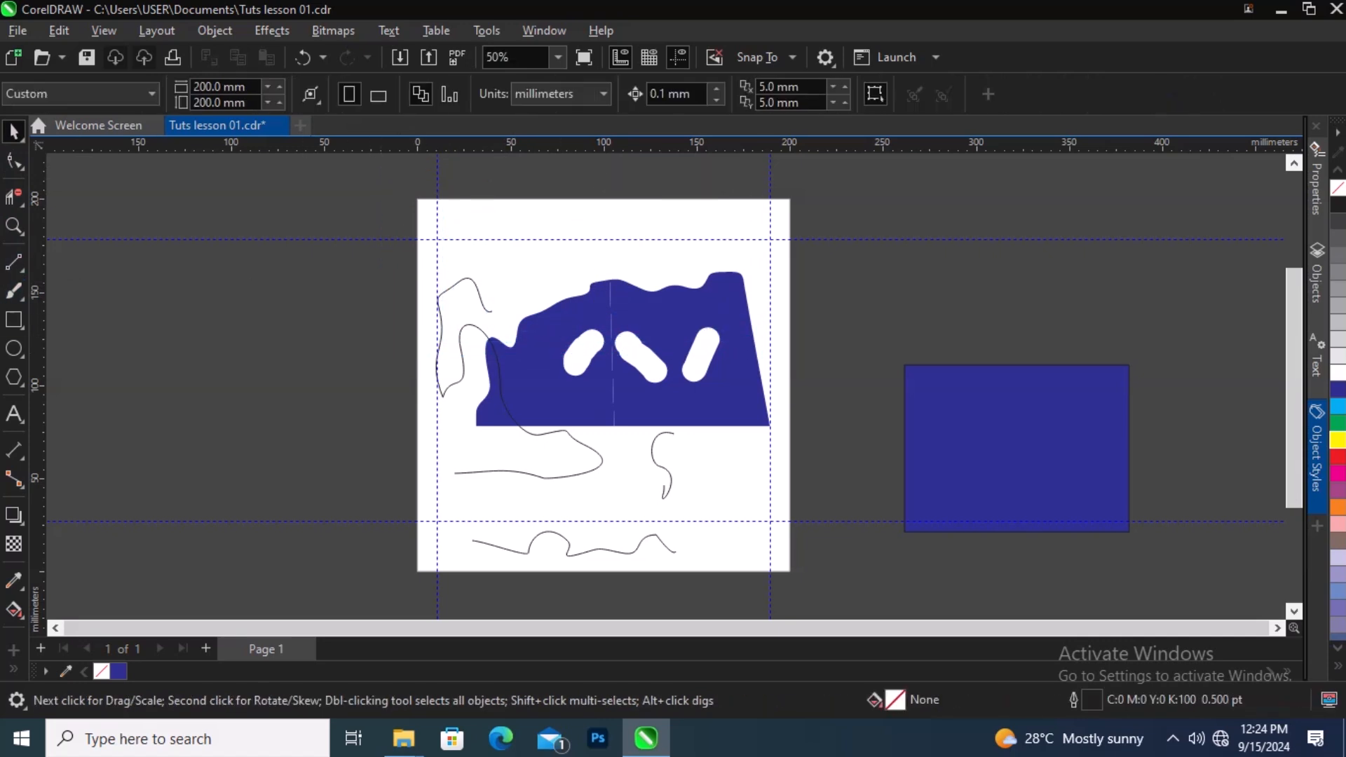
Step: Draw a closed curved shape at the page's upper-left with the Bézier tool
left_click(14, 263)
left_click(14, 263)
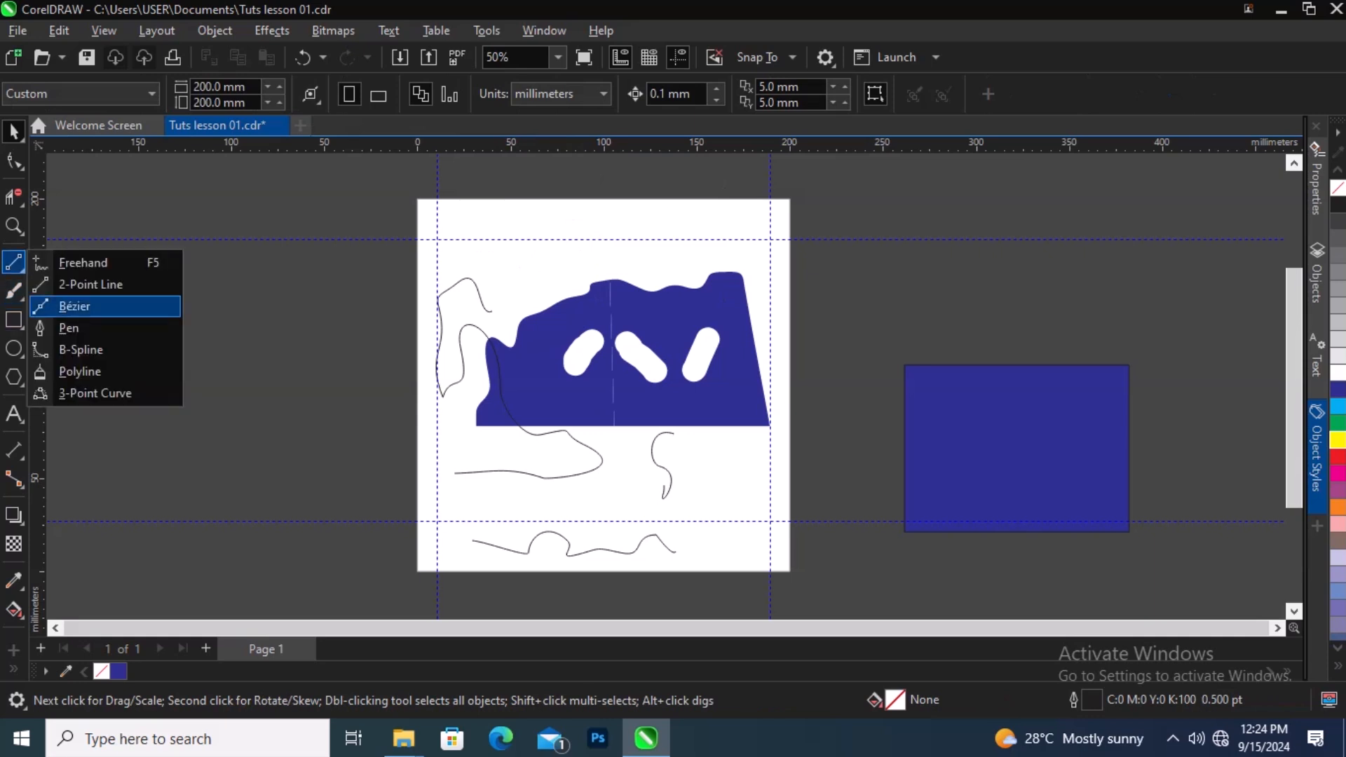
left_click(74, 306)
left_click_drag(460, 213, 536, 275)
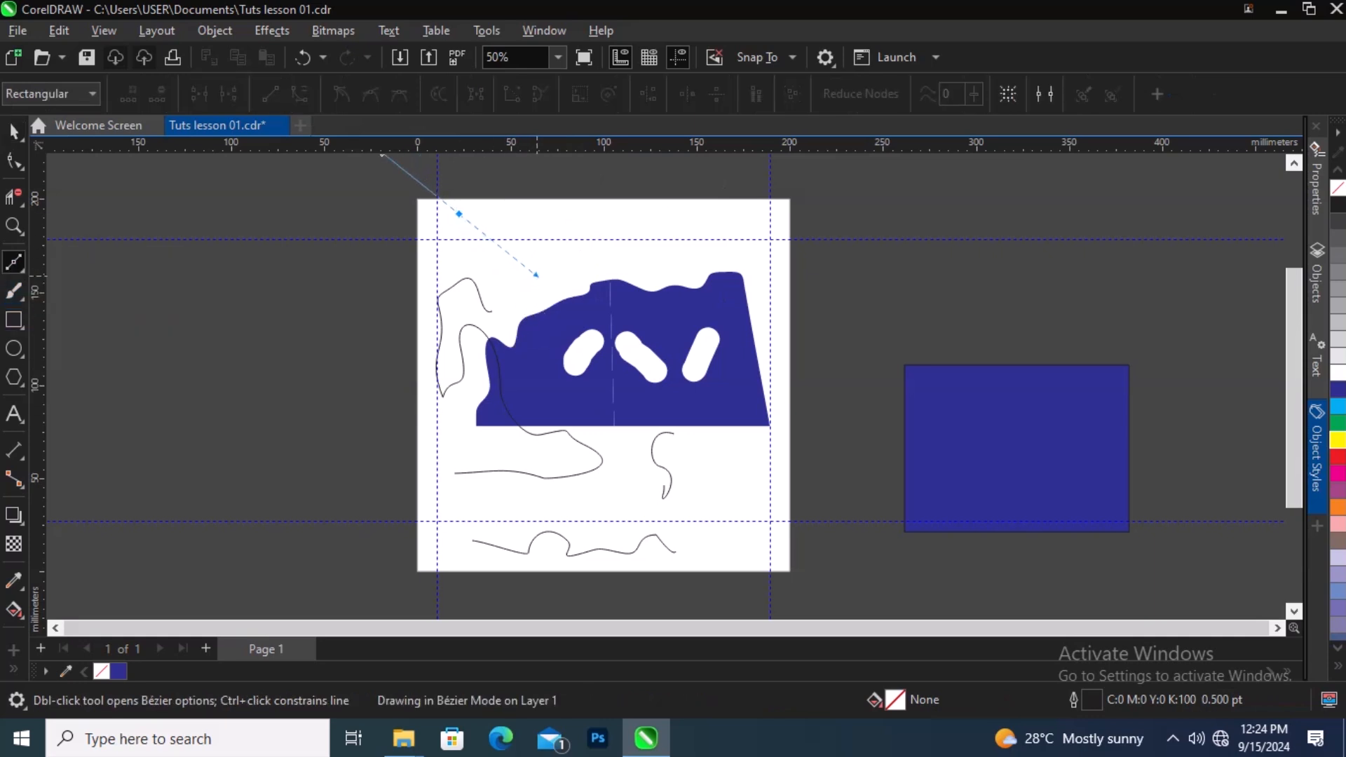
left_click(460, 340)
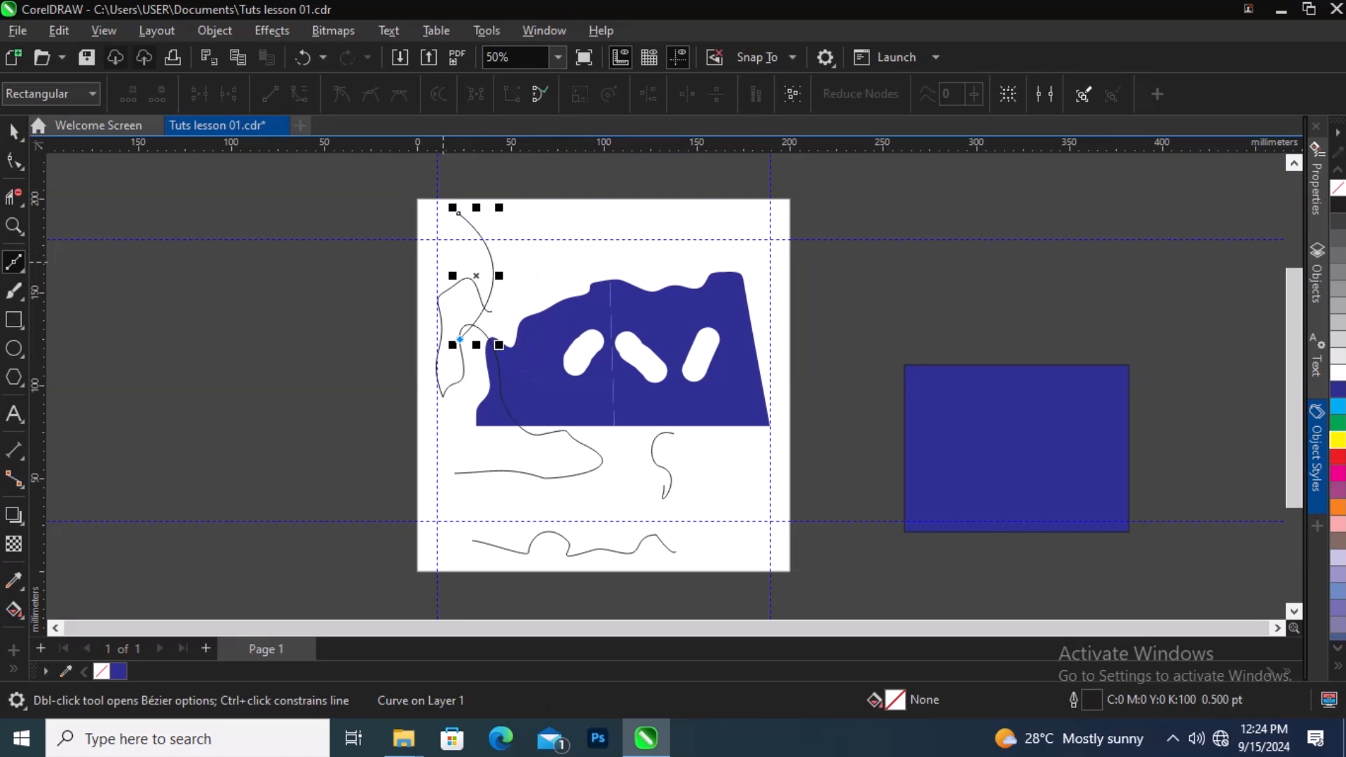
left_click(443, 262)
left_click(458, 213)
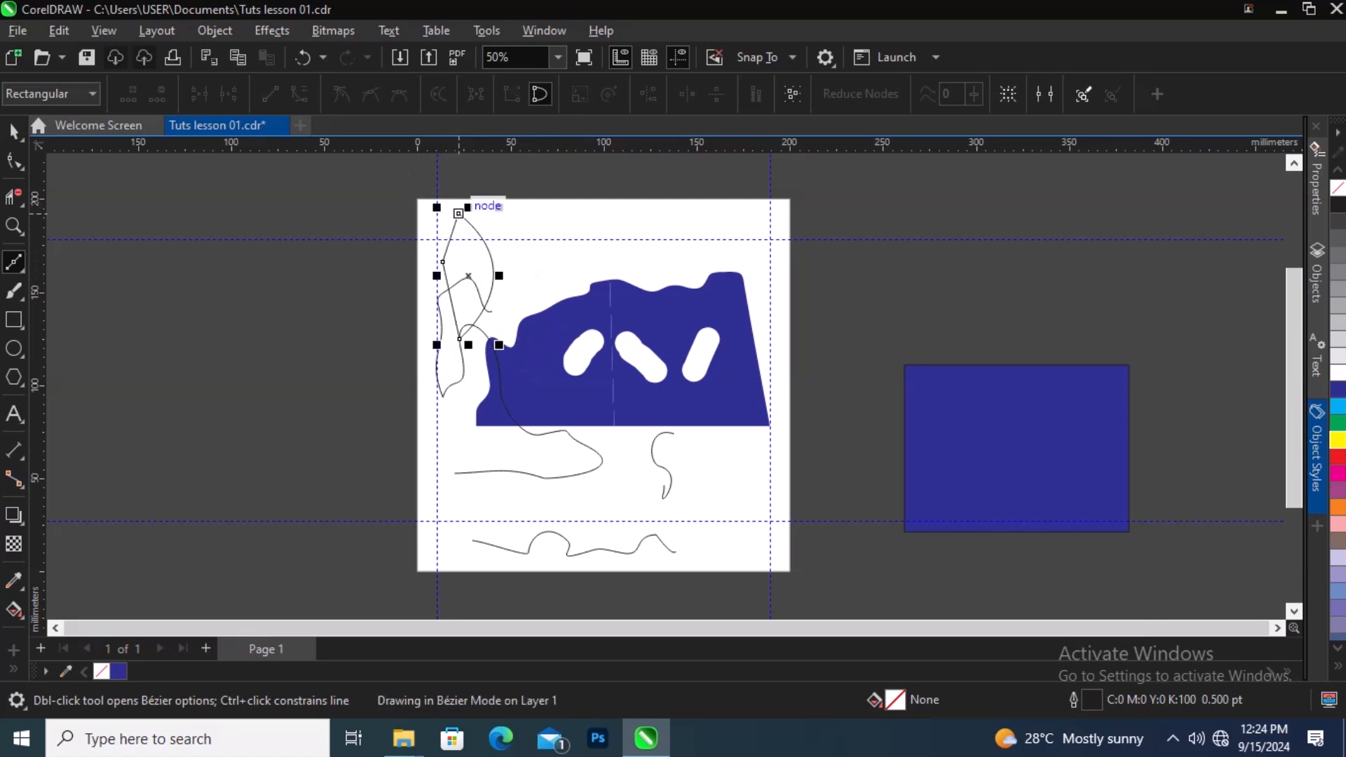
Step: Draw a straight diagonal line near the page's top centre with the Bézier tool
left_click(583, 257)
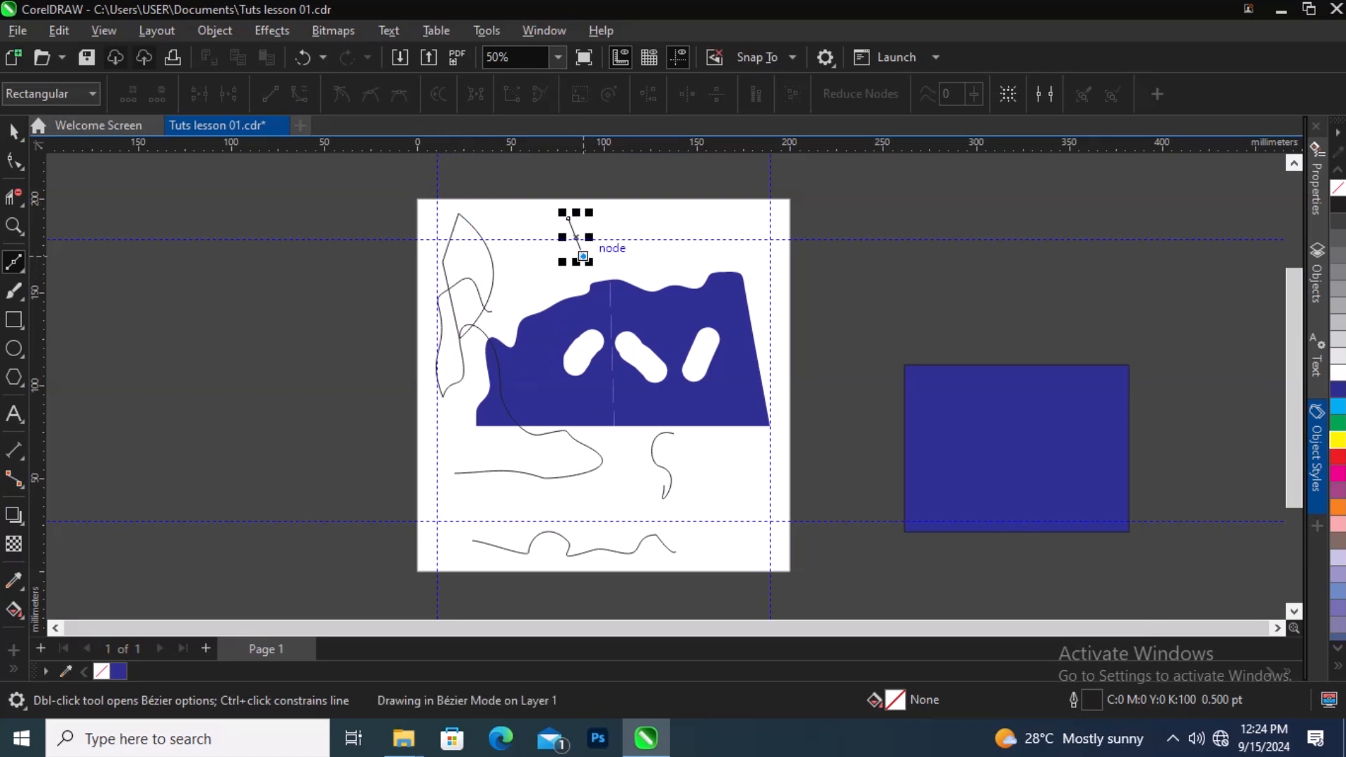
left_click_drag(586, 263, 538, 339)
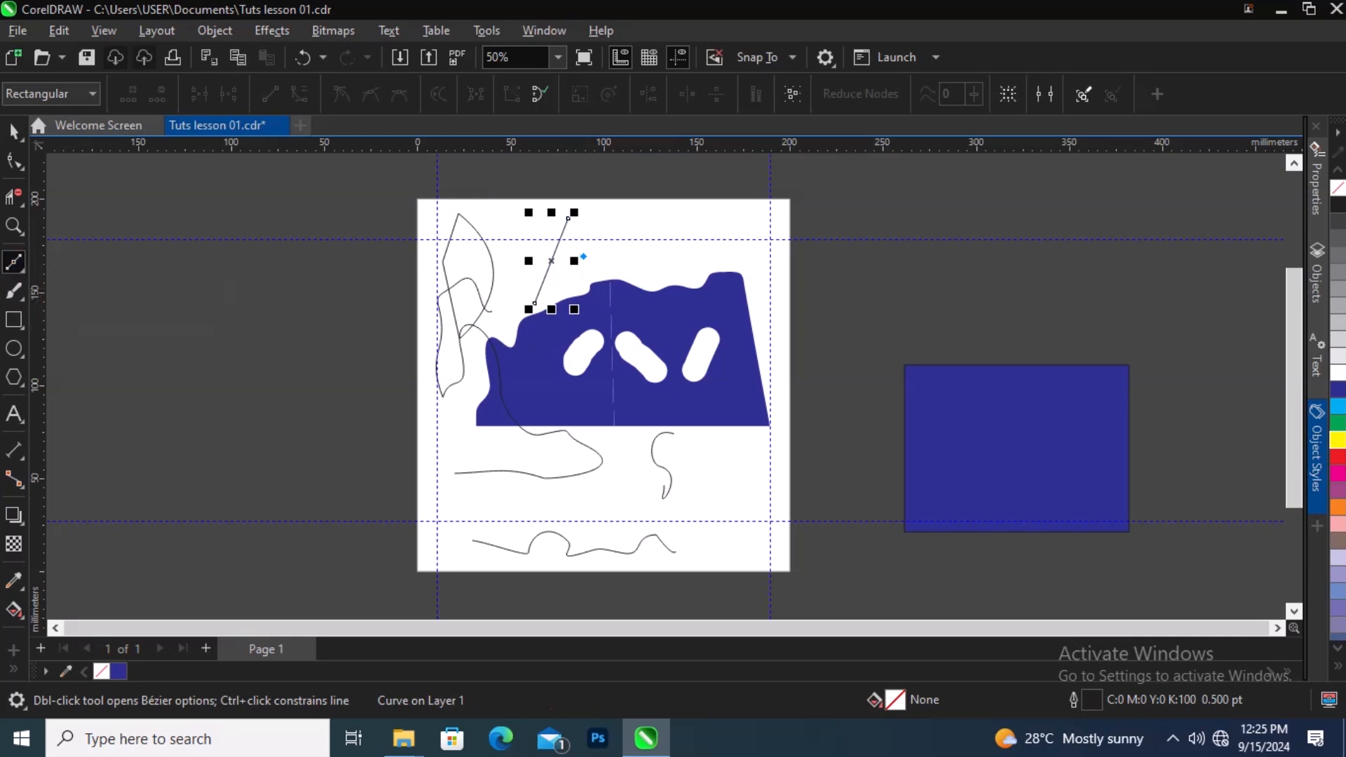
left_click(14, 131)
Step: Draw a closed curved shape across the page's top edge with the Pen tool
right_click(16, 265)
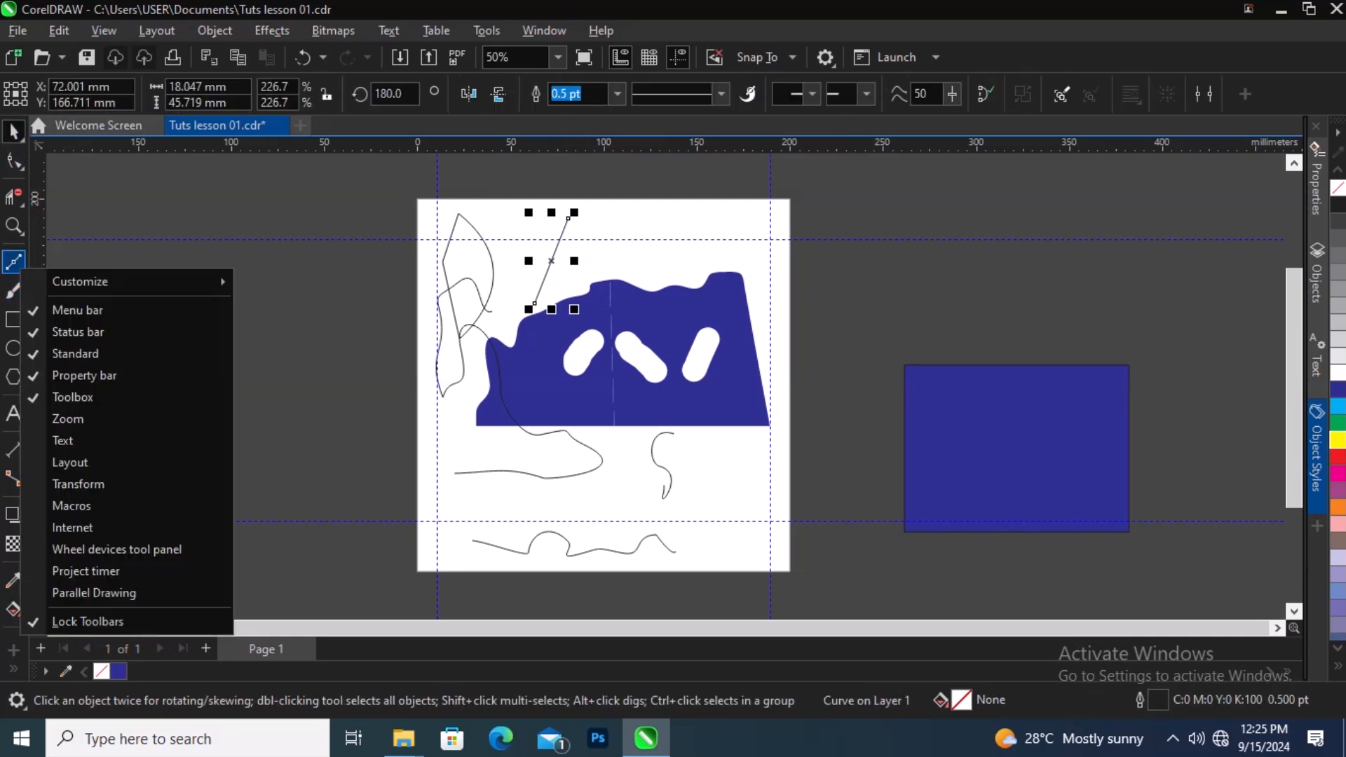
left_click(17, 266)
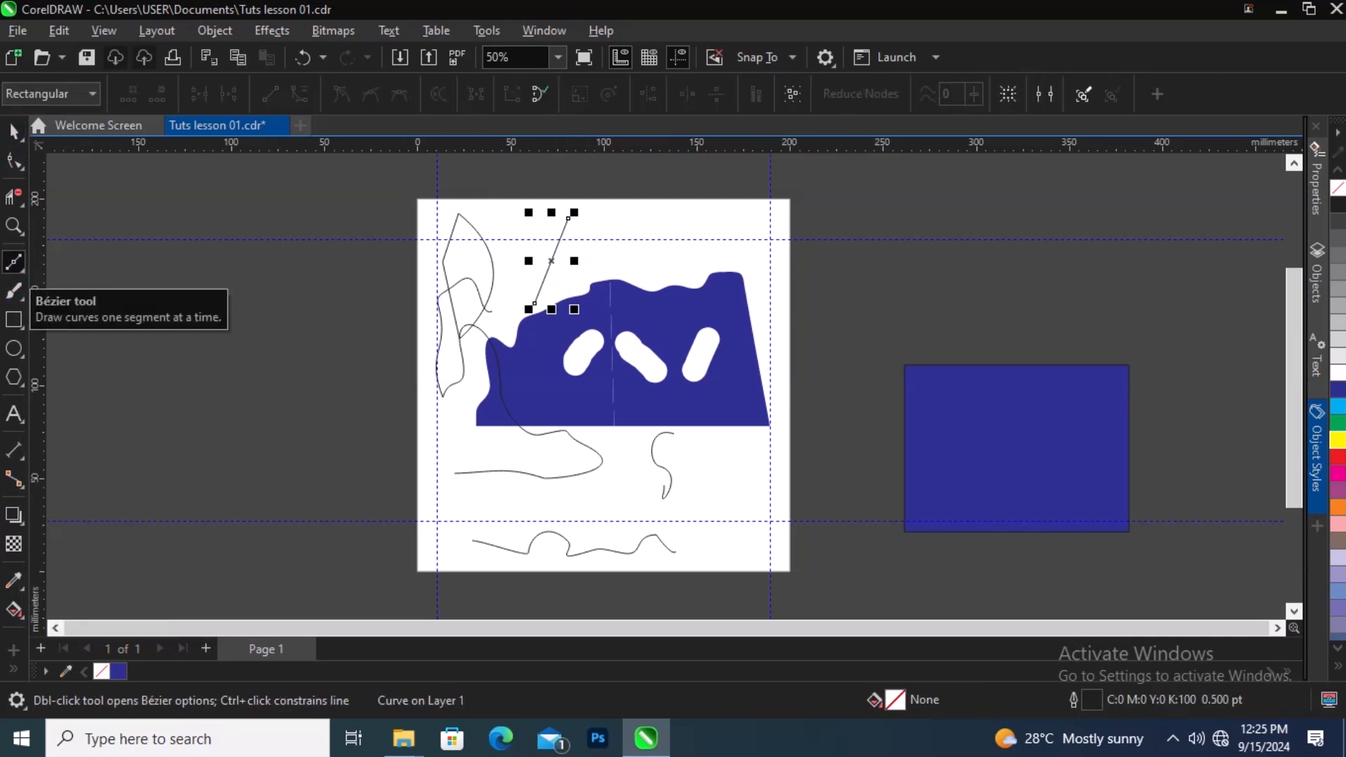
left_click(17, 266)
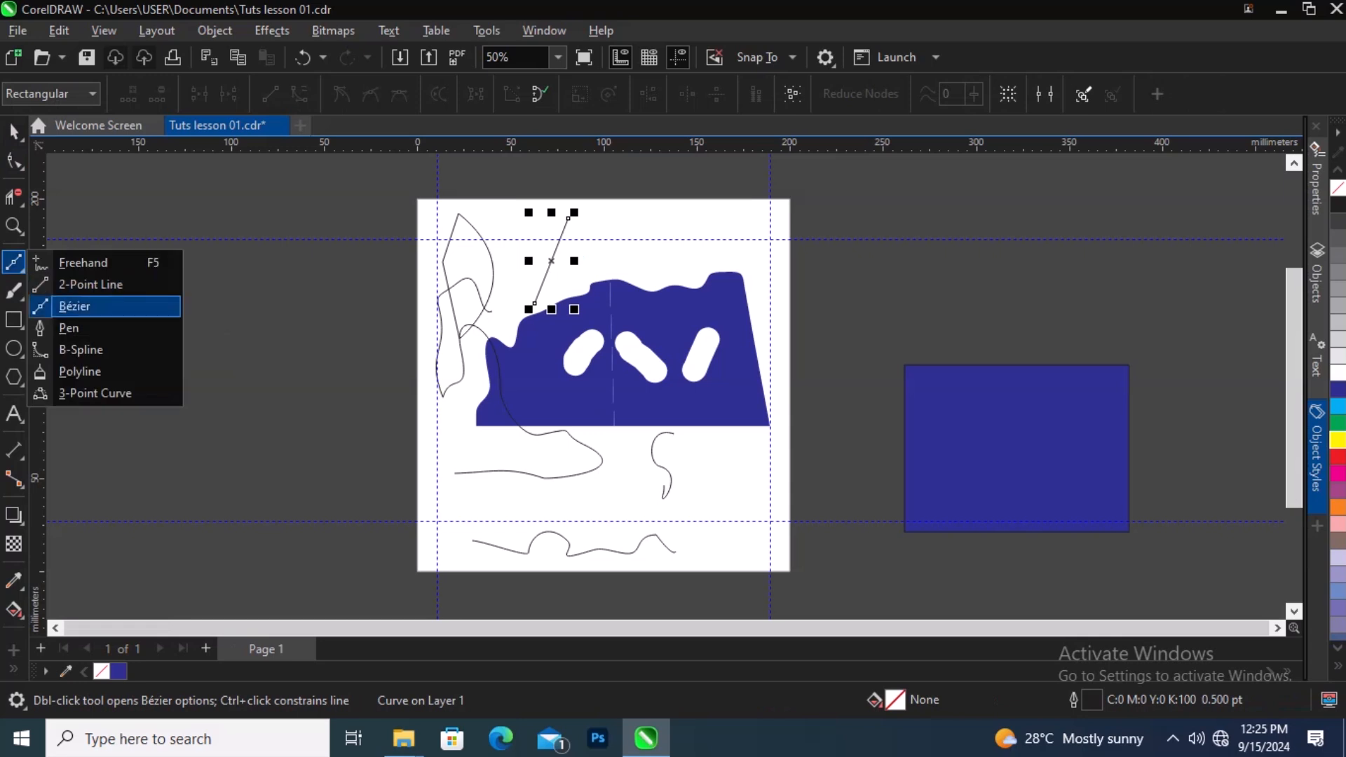
left_click(69, 328)
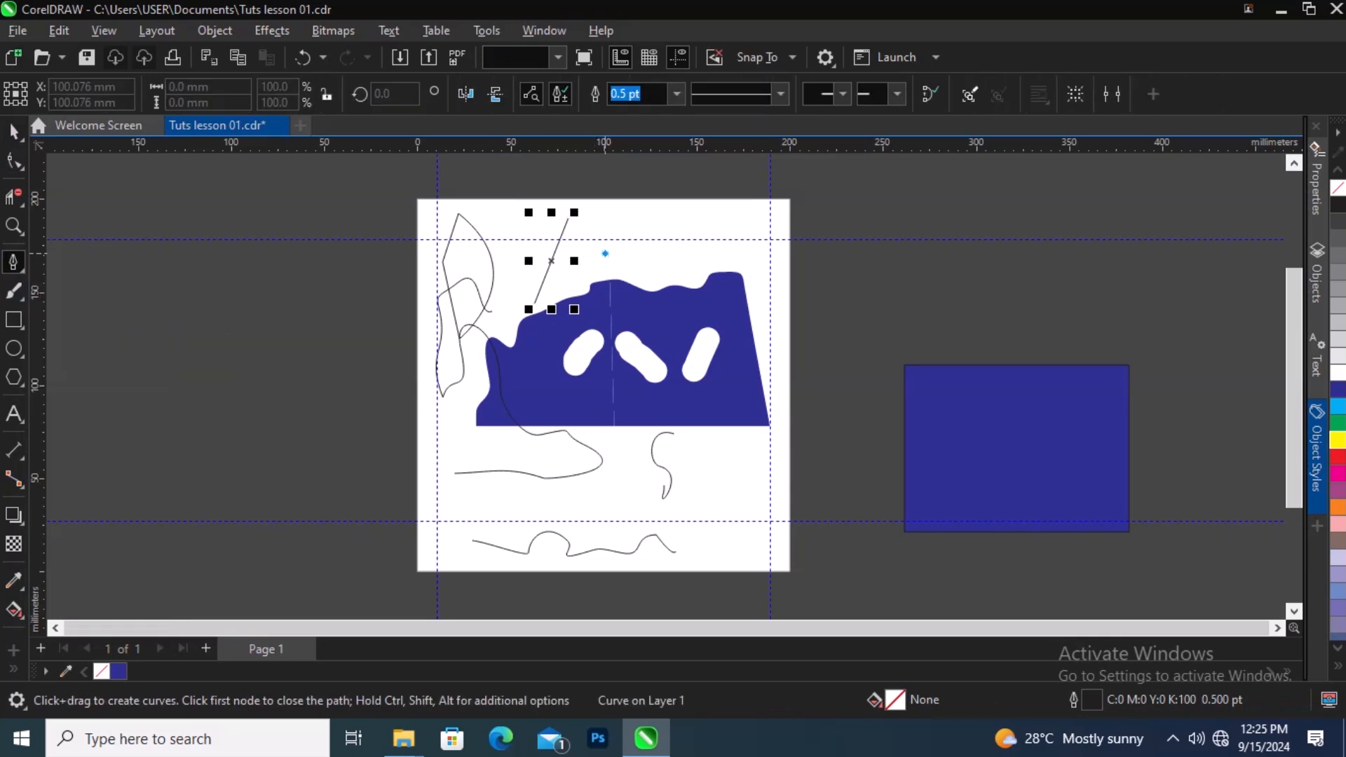
left_click_drag(605, 254, 690, 263)
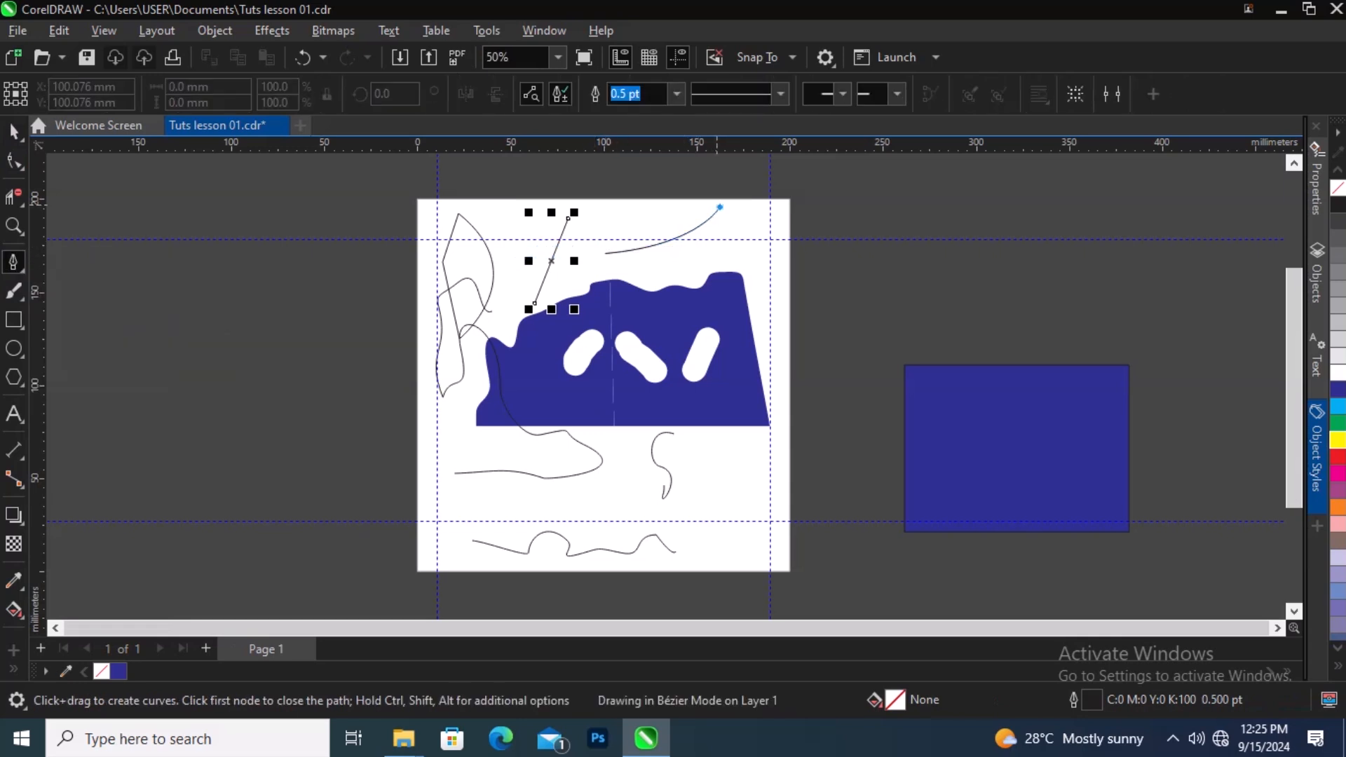
left_click_drag(720, 207, 844, 244)
left_click_drag(805, 266, 766, 291)
left_click_drag(740, 274, 714, 251)
left_click_drag(708, 261, 694, 296)
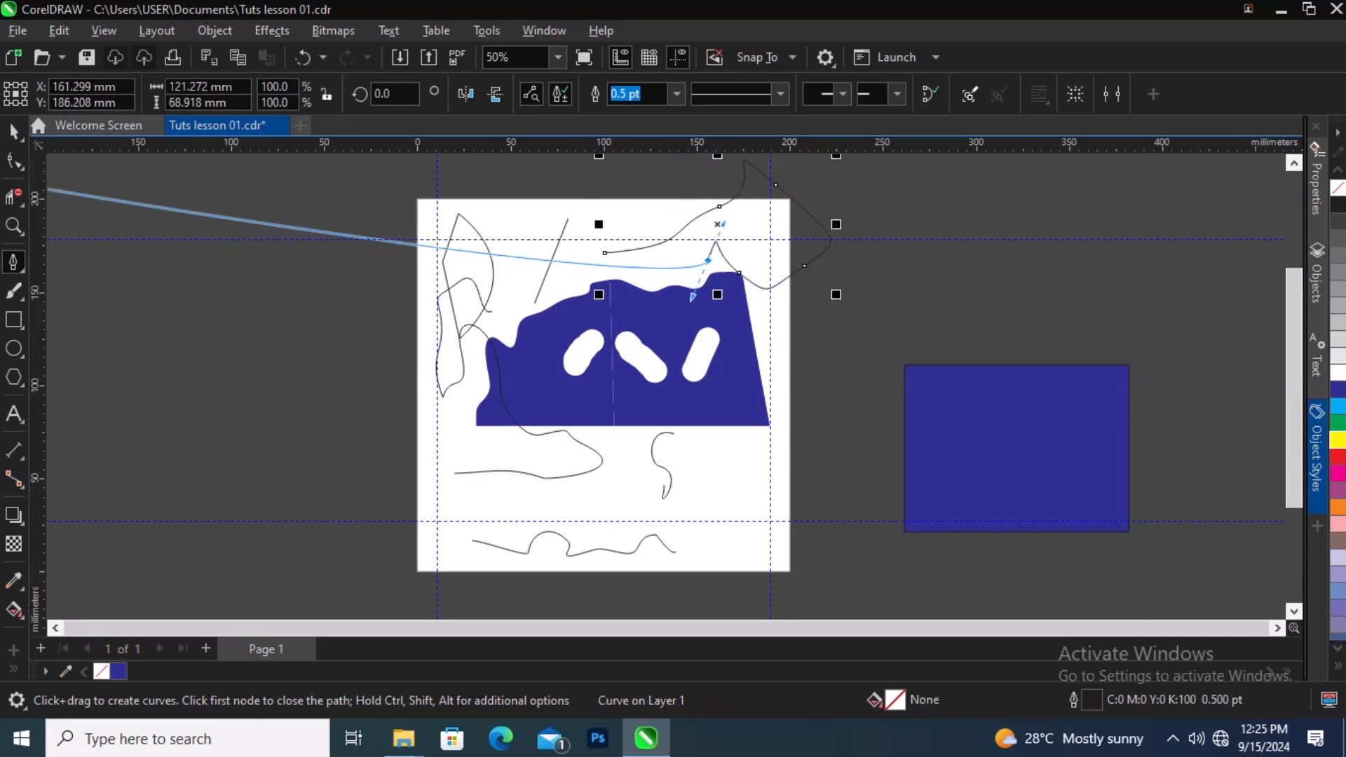
left_click(428, 248)
left_click_drag(428, 248, 550, 167)
scroll(603, 223, "up", 3)
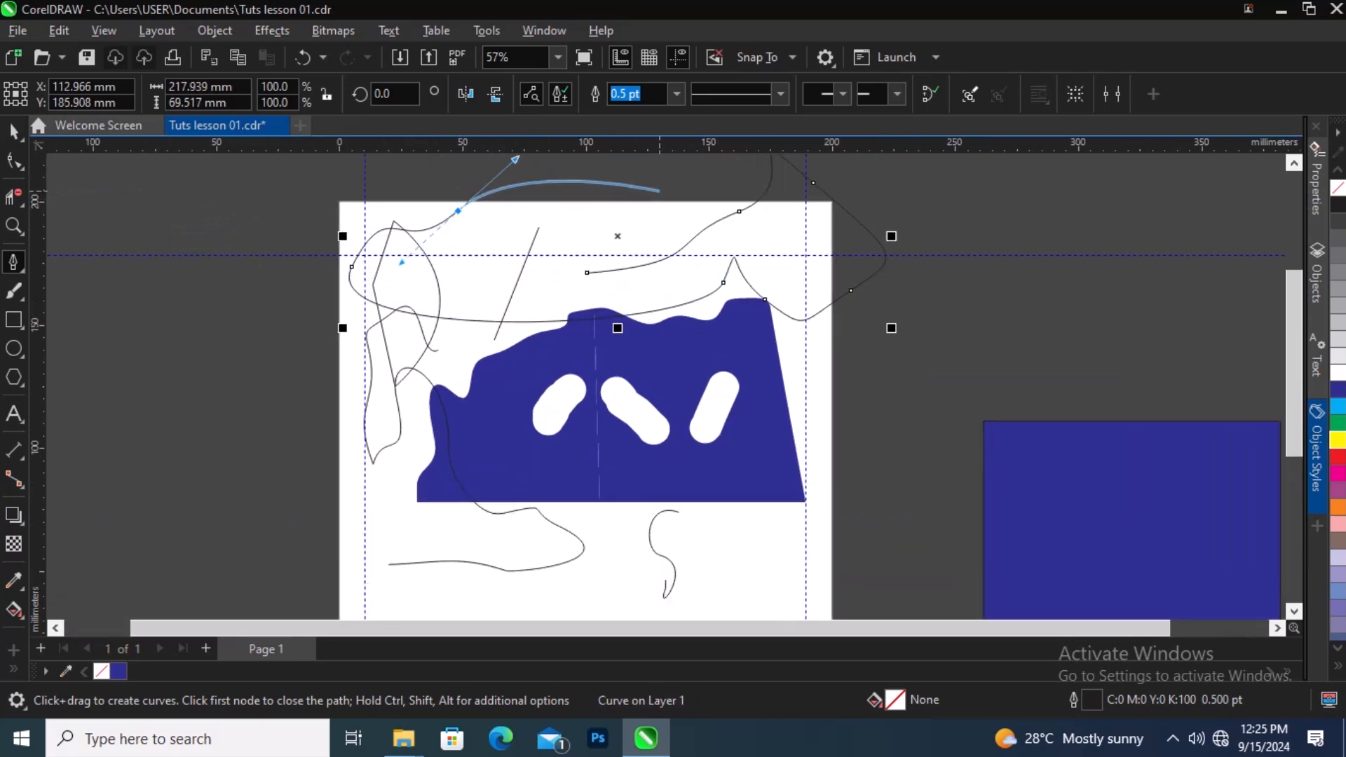
scroll(656, 251, "down", 3)
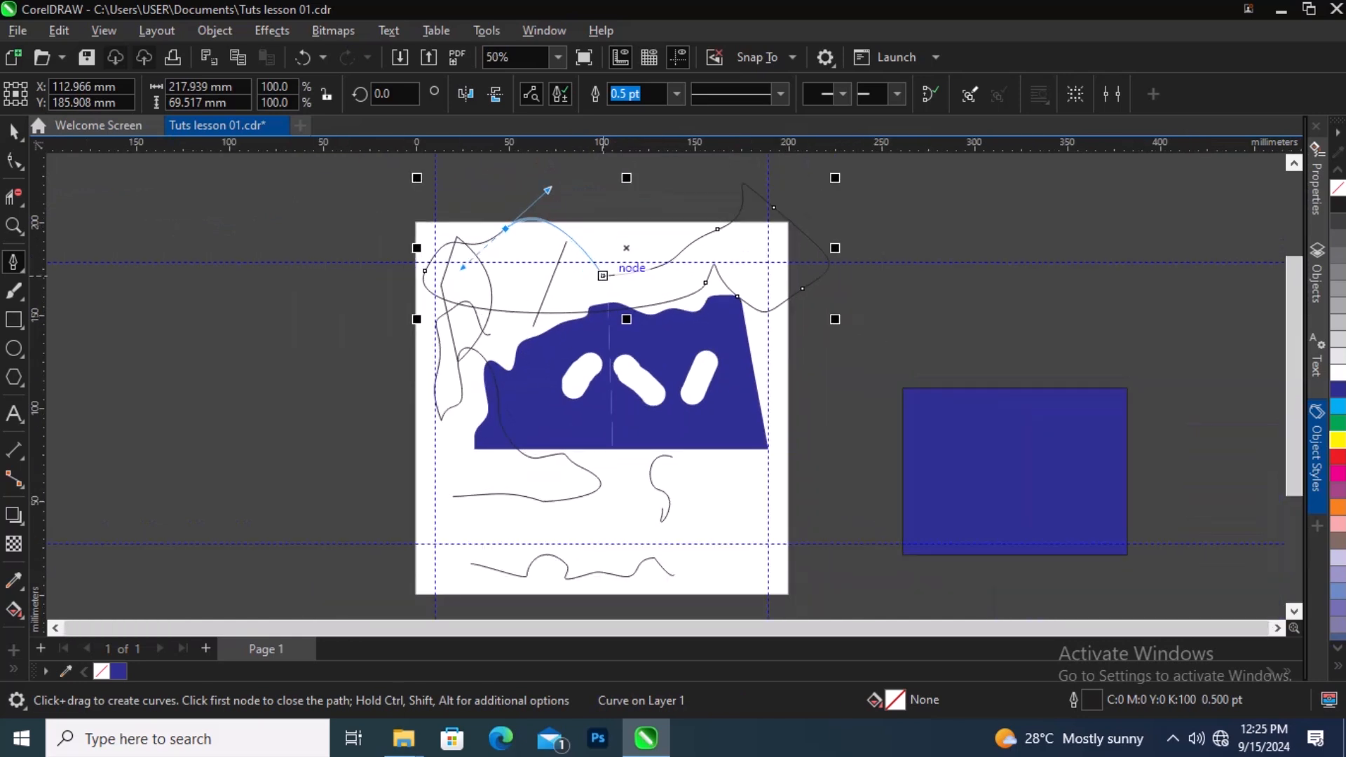
left_click(602, 275)
key("space")
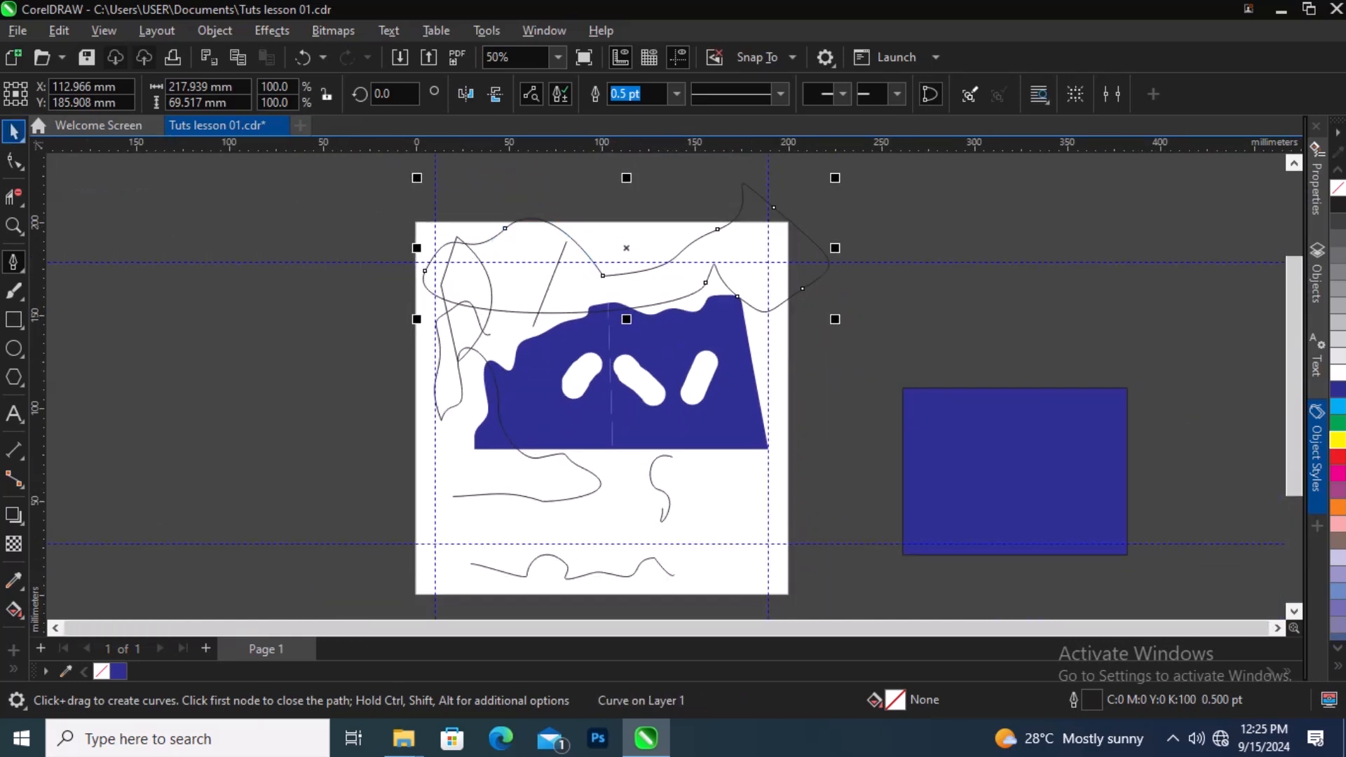
Step: Delete the Pen shape, the diagonal line and the Bézier shape at the page's top
left_click(13, 131)
scroll(656, 337, "down", 3)
scroll(670, 342, "up", 2)
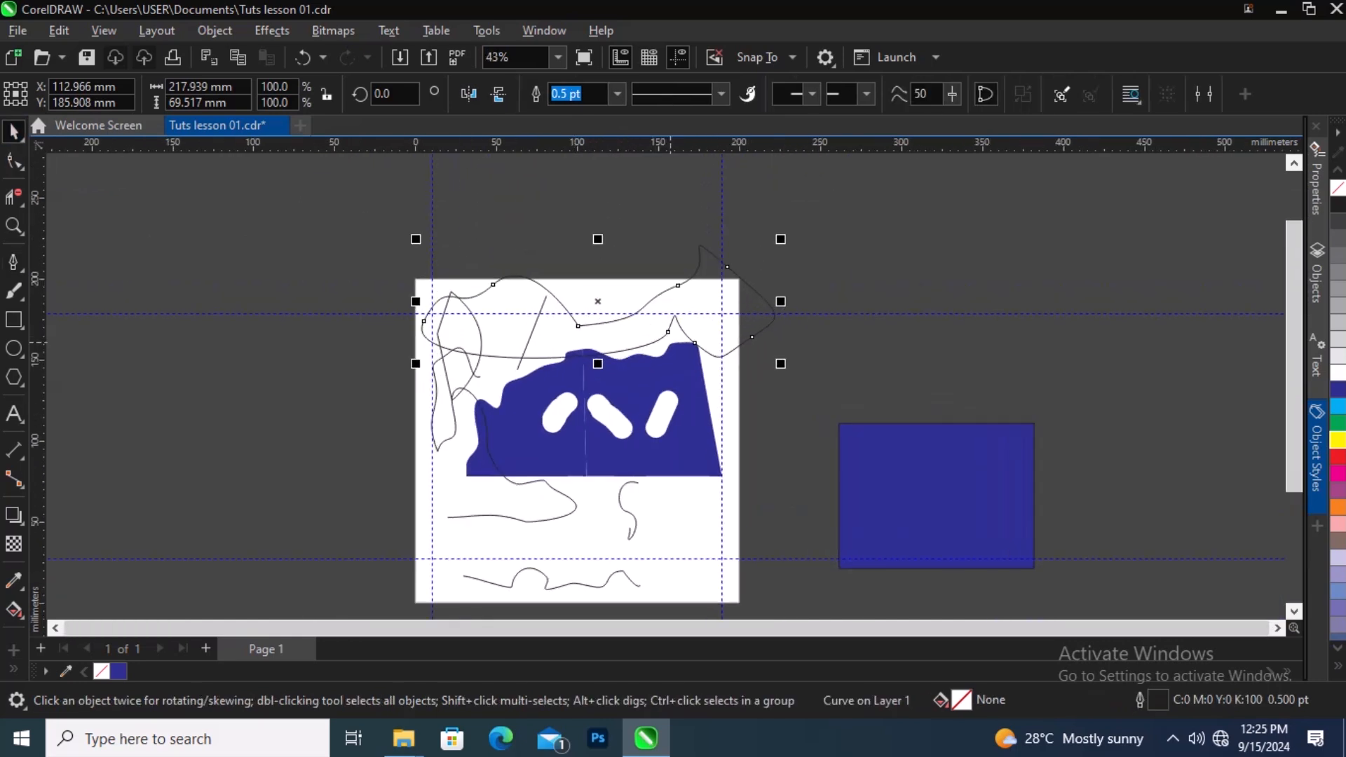
scroll(776, 277, "up", 1)
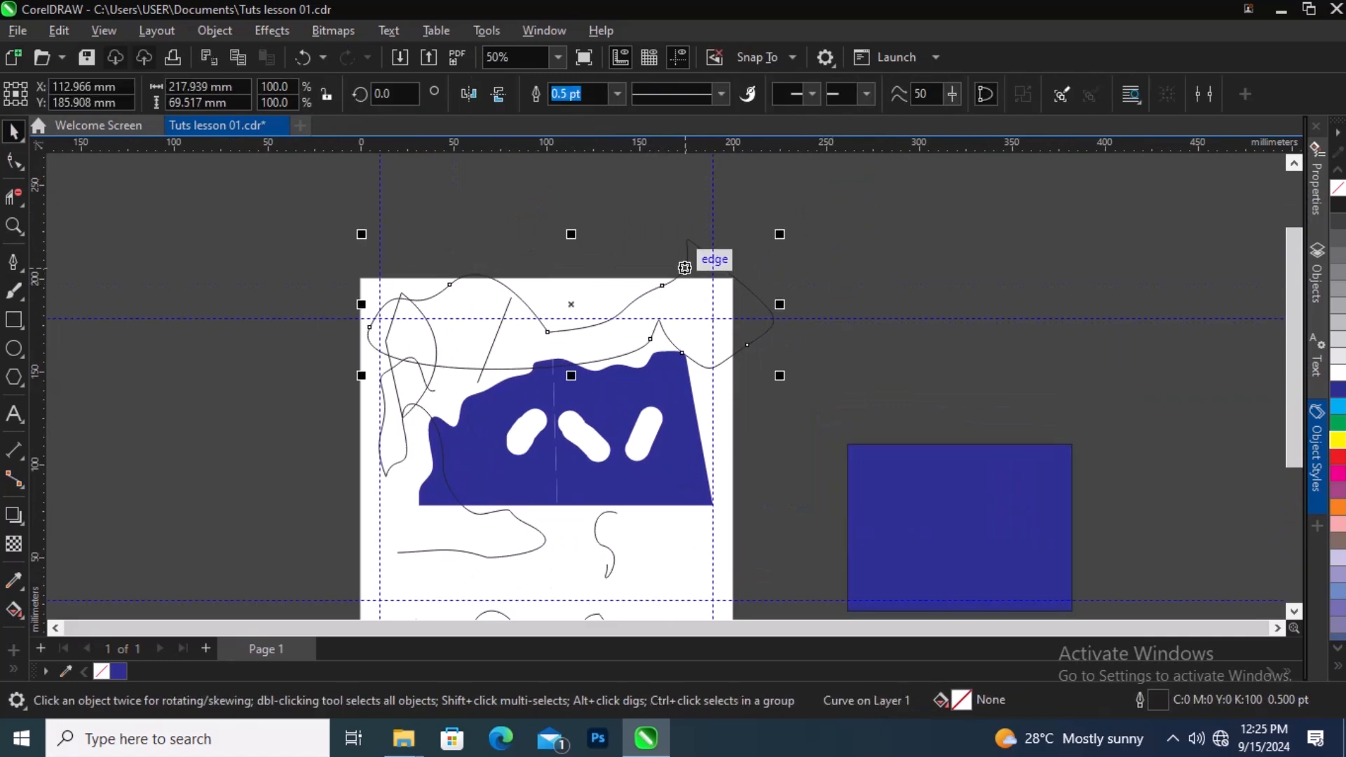
key("Delete")
left_click(492, 347)
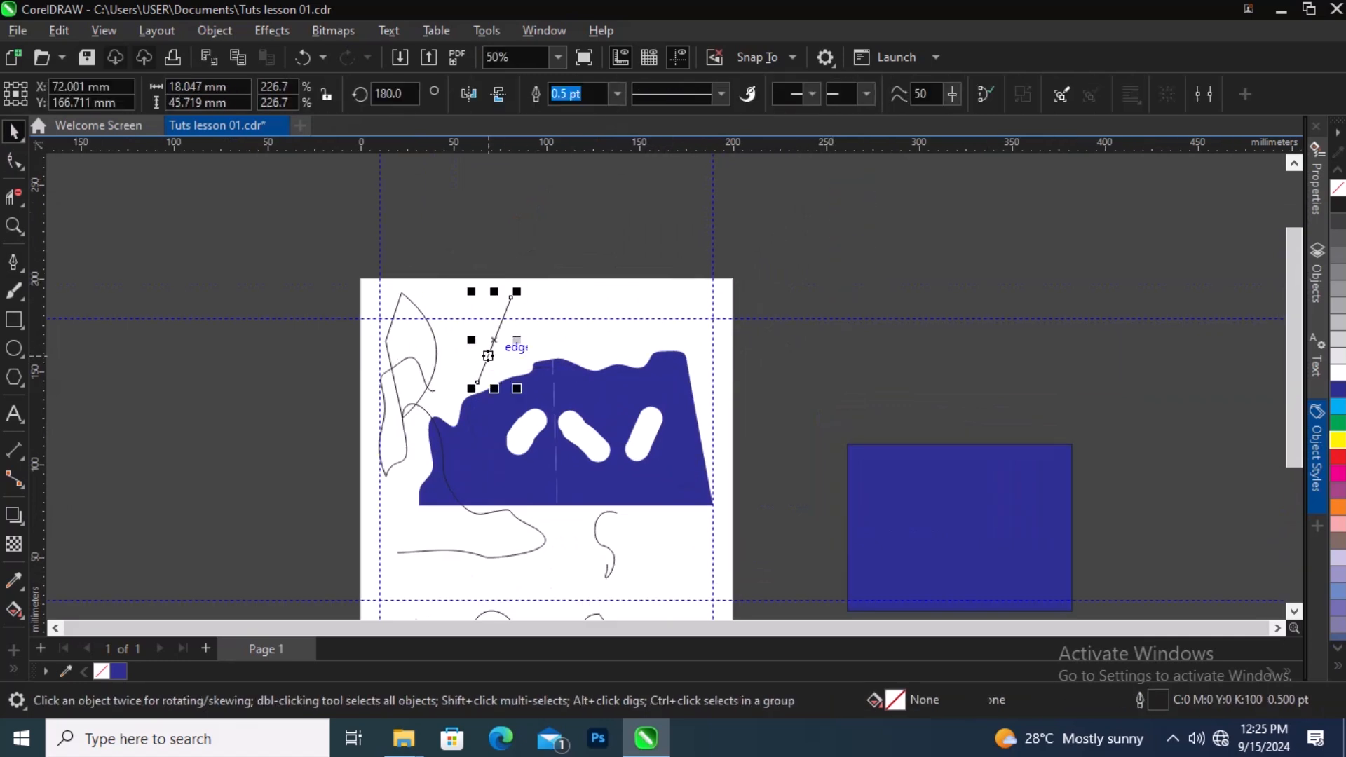
key("Delete")
left_click(420, 312)
key("Delete")
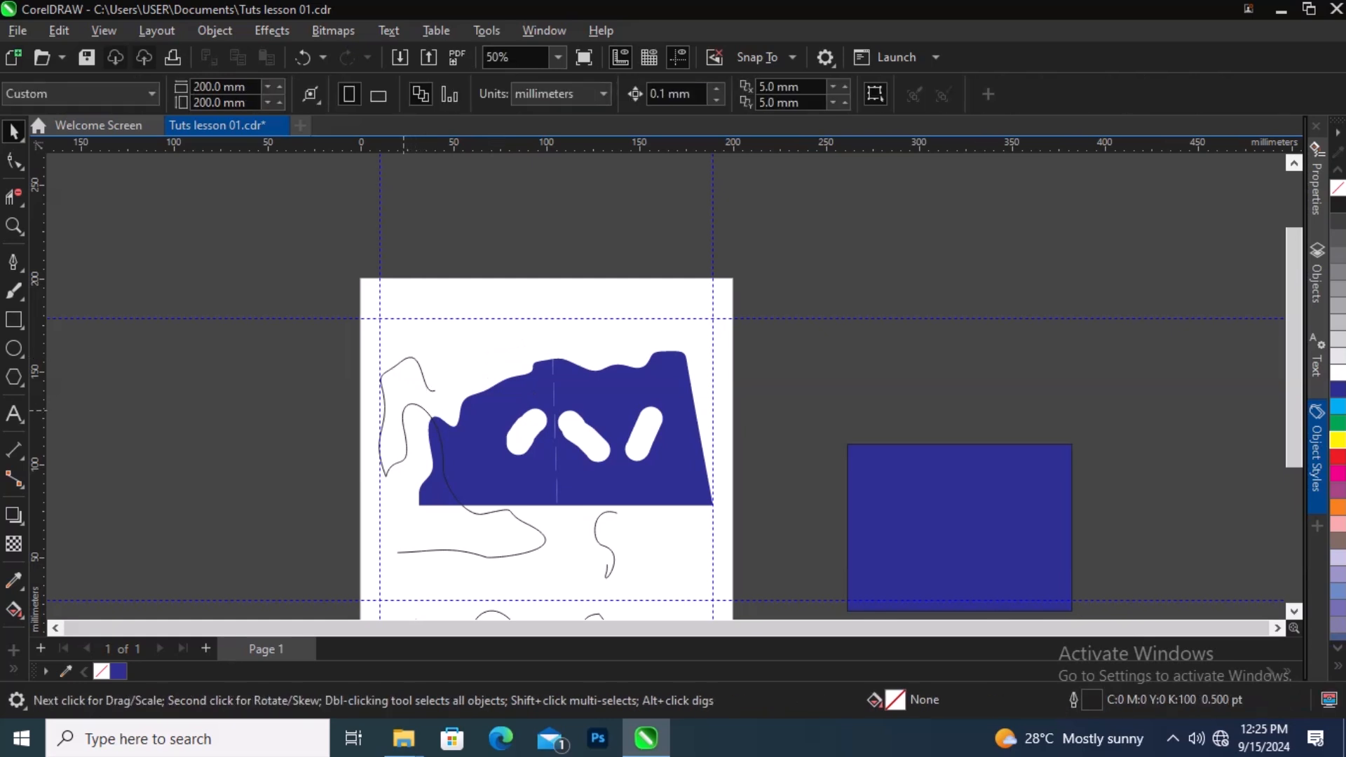
Step: Delete the remaining freehand curves in the page's lower half, leaving only the blue shapes
left_click(431, 403)
key("Delete")
left_click(595, 525)
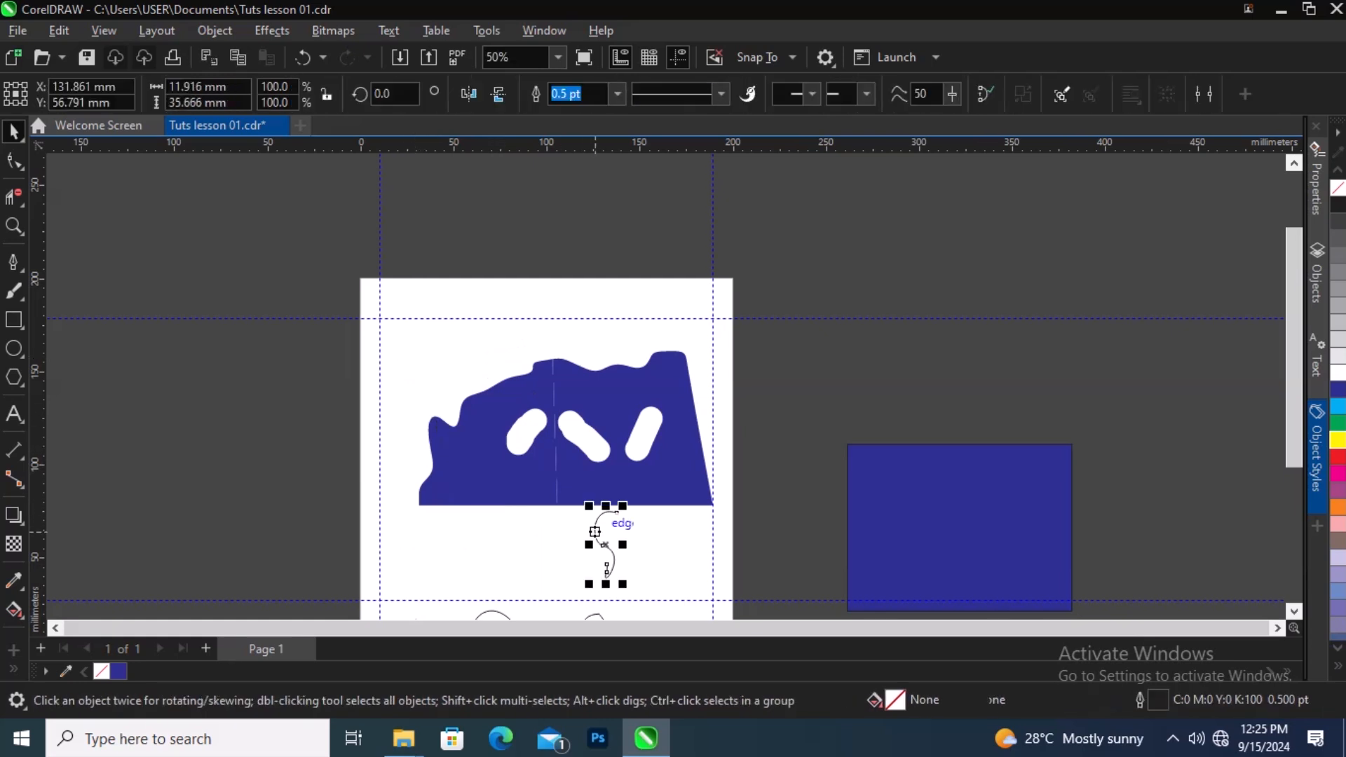
key("Delete")
scroll(577, 279, "down", 2)
scroll(640, 504, "up", 2)
scroll(639, 504, "up", 1)
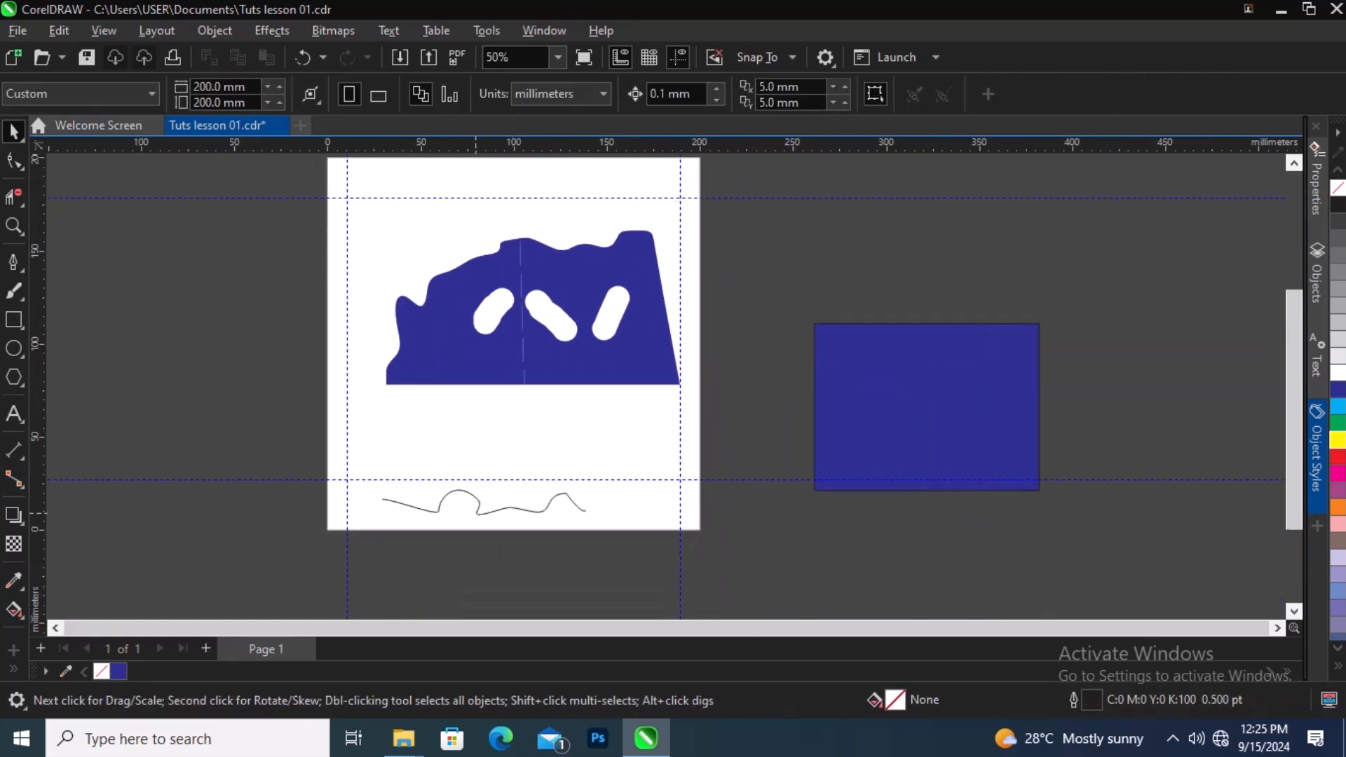
mouse_move(251, 454)
left_mouse_down()
mouse_move(640, 526)
mouse_move(765, 591)
left_mouse_up()
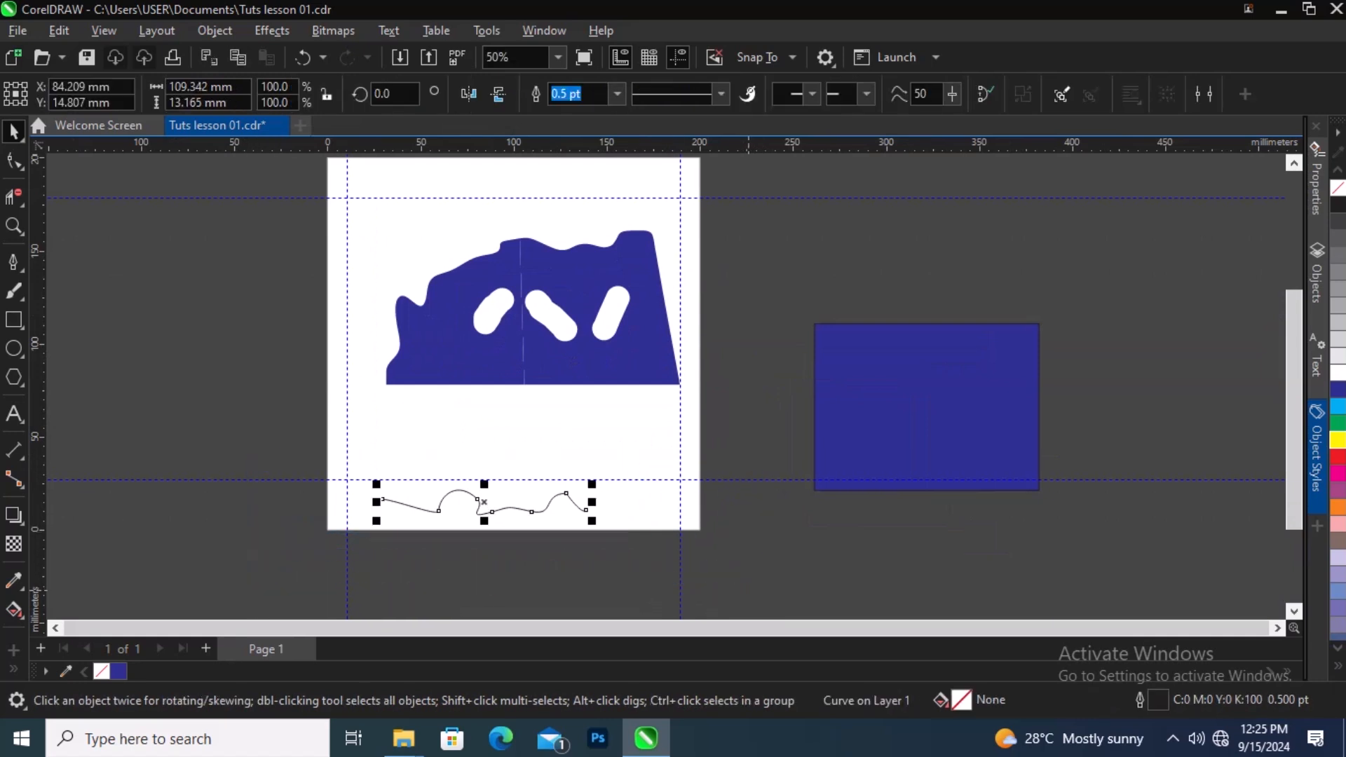
key("Delete")
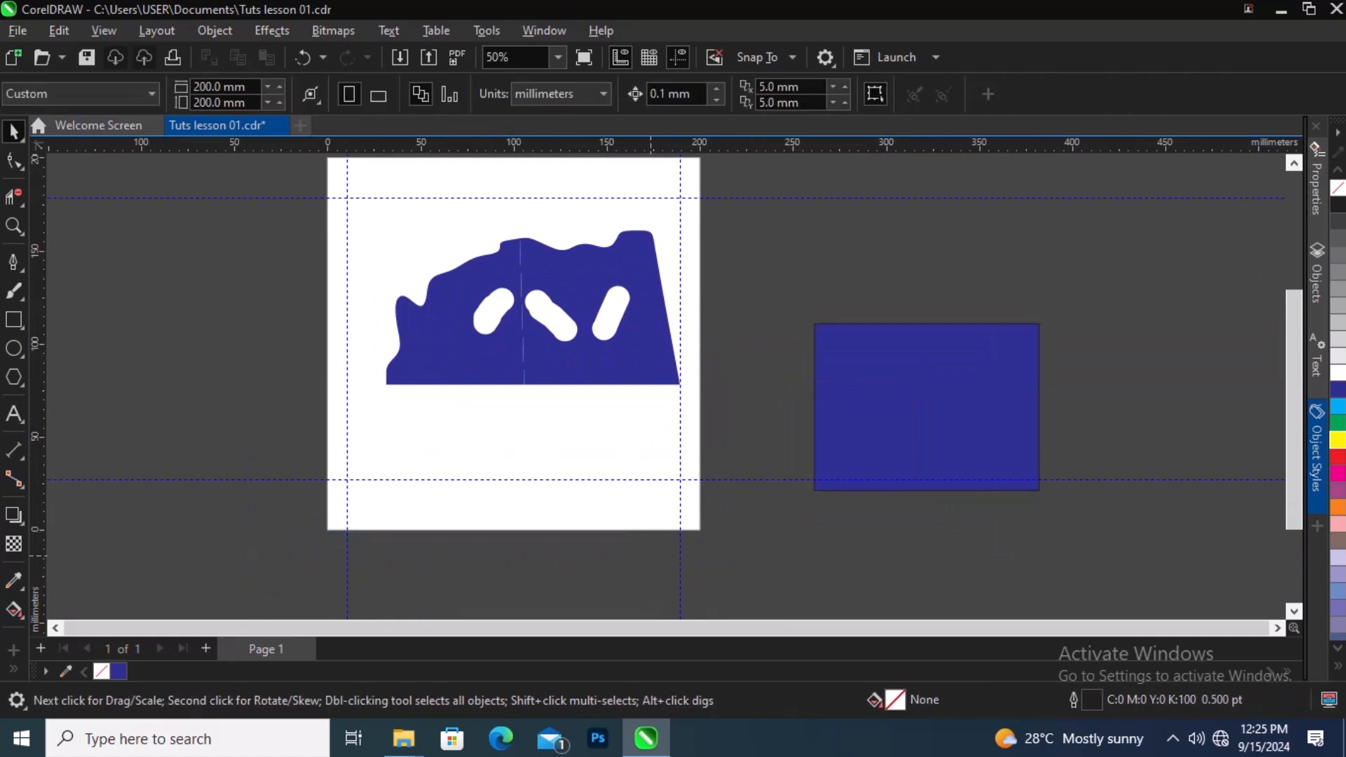
Step: Draw an open B-Spline curve about 93 x 27 mm along the page's top
scroll(624, 546, "down", 1)
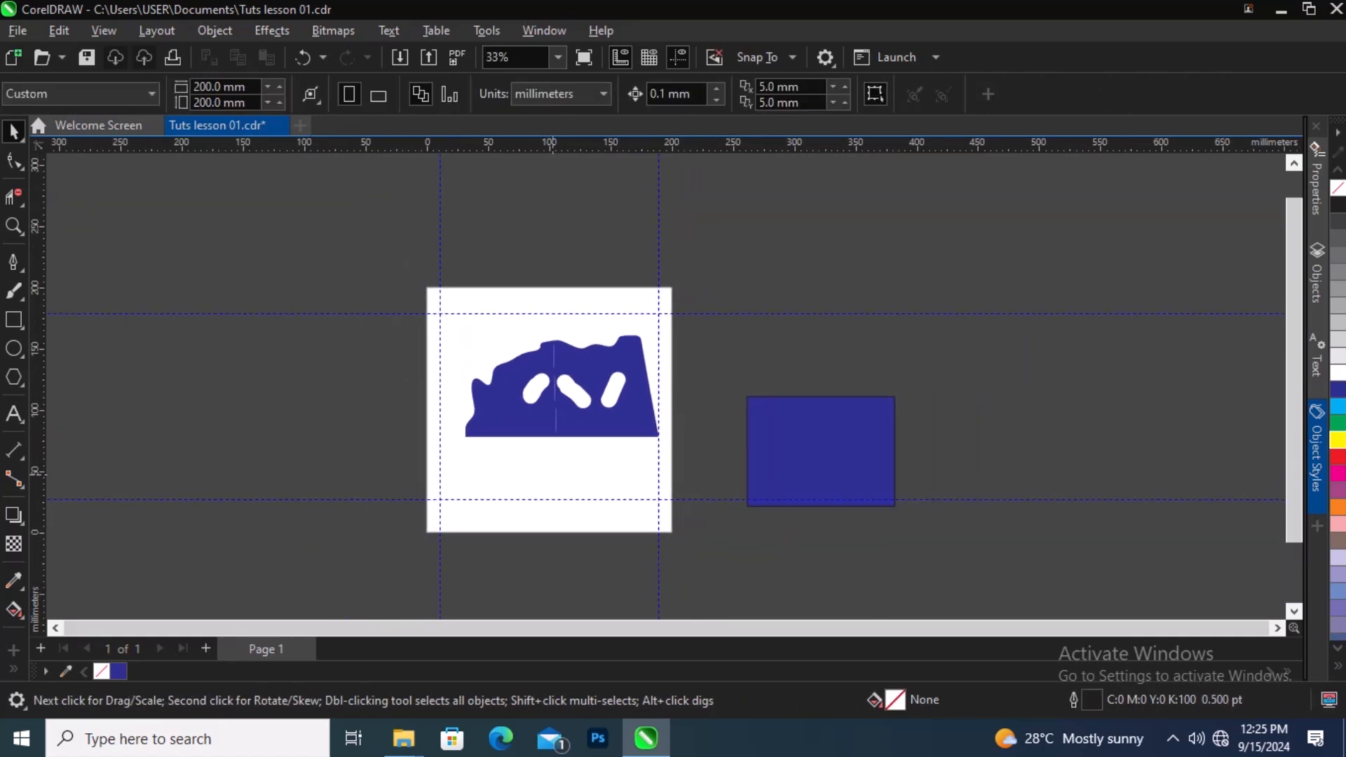
scroll(544, 479, "up", 1)
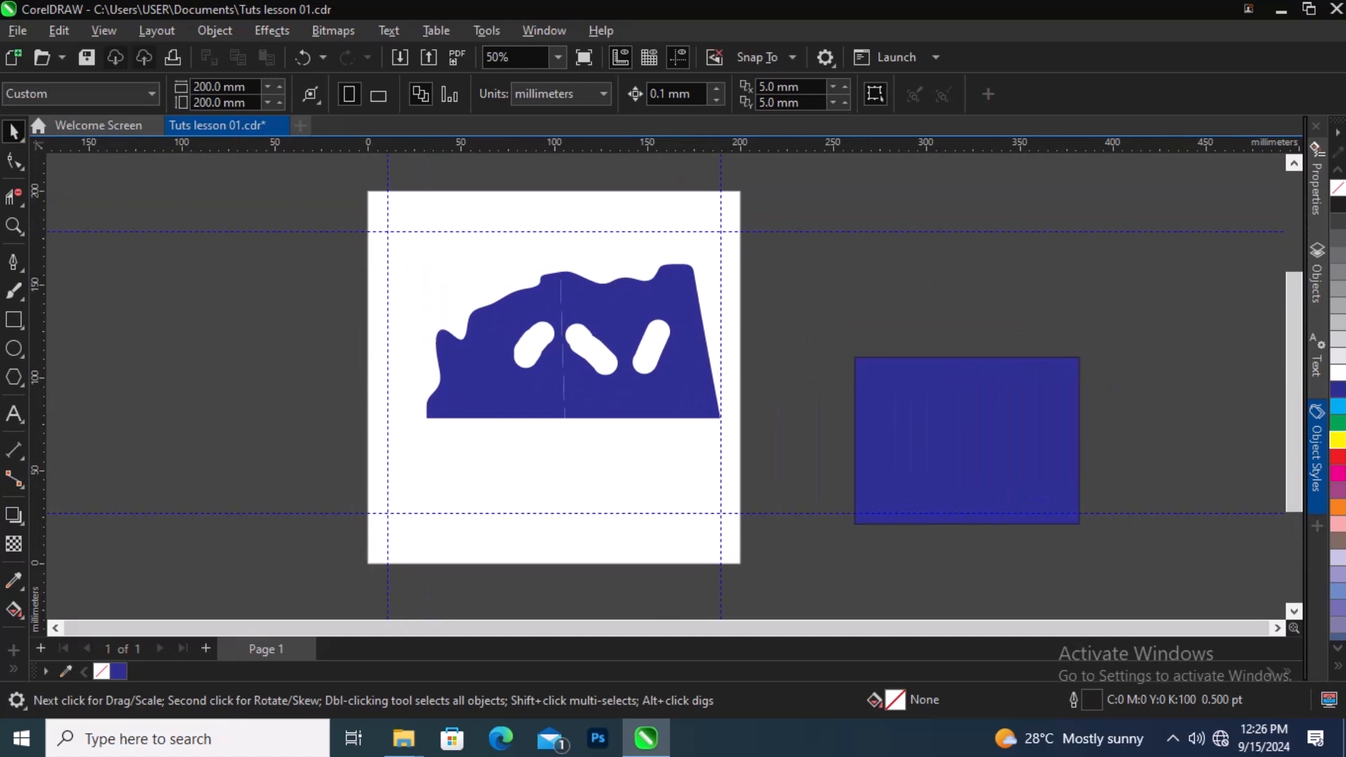
right_click(24, 271)
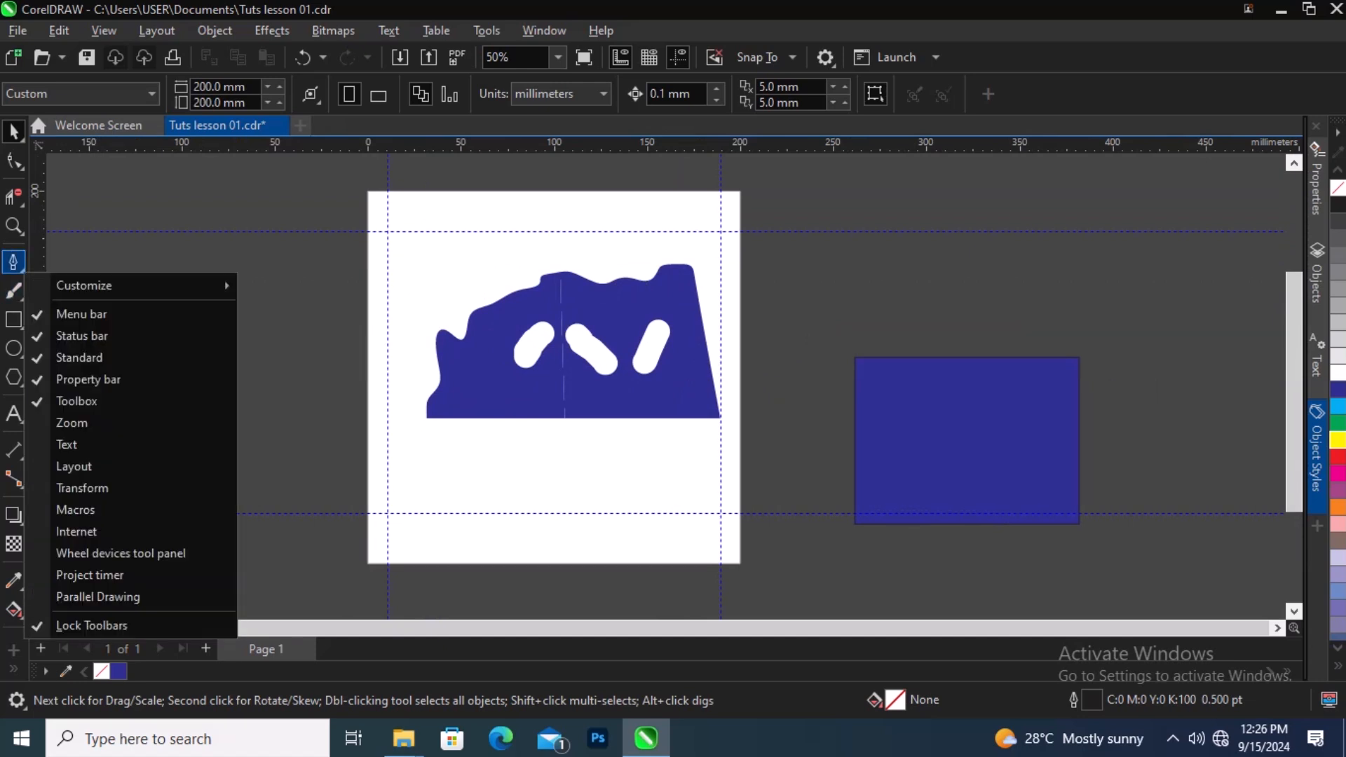
left_click(21, 268)
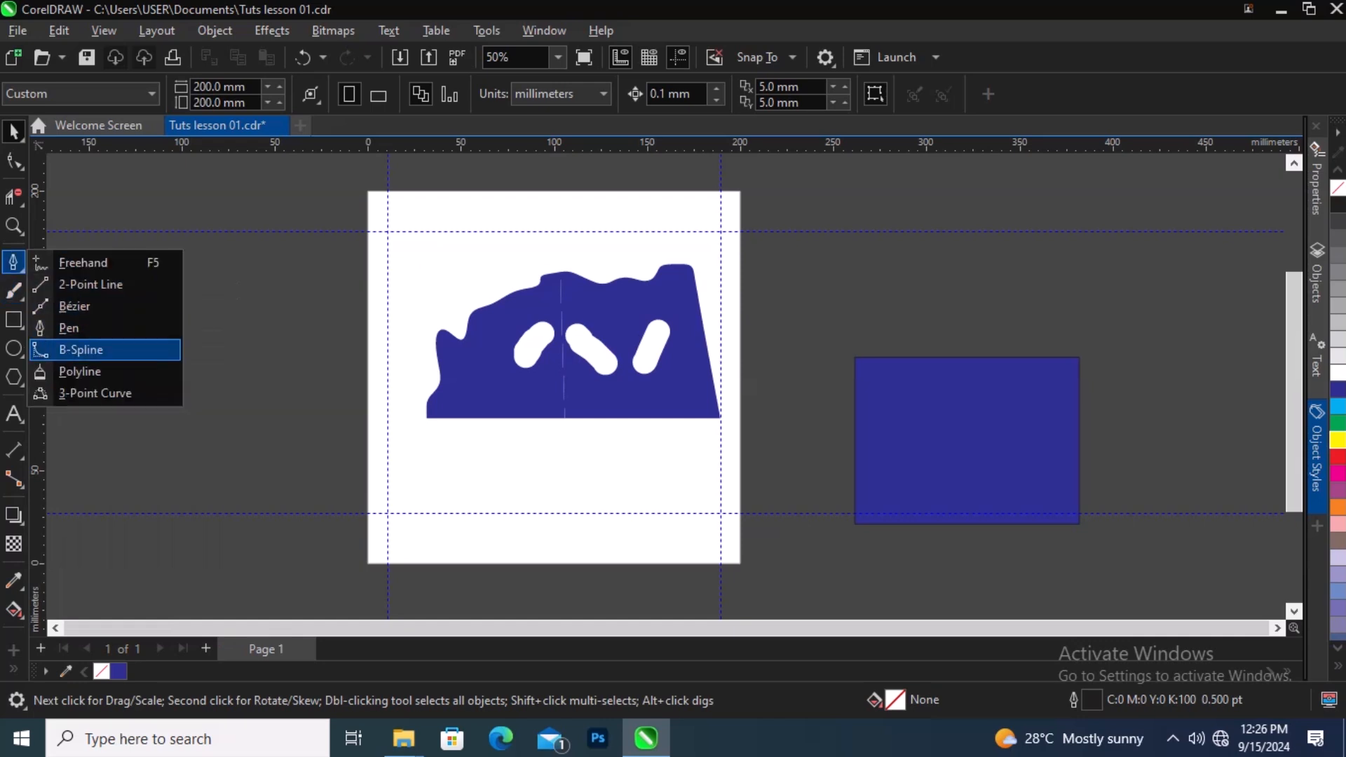
left_click(78, 349)
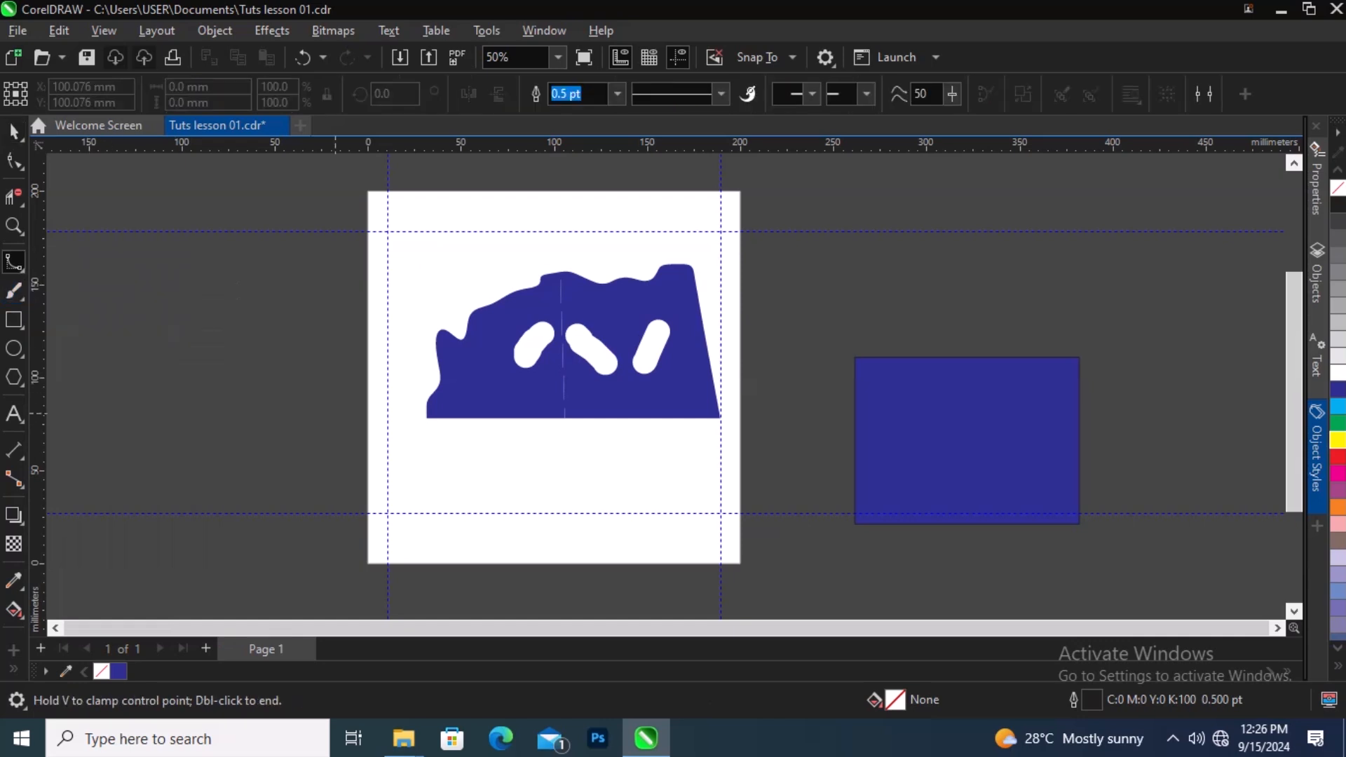
left_click(423, 251)
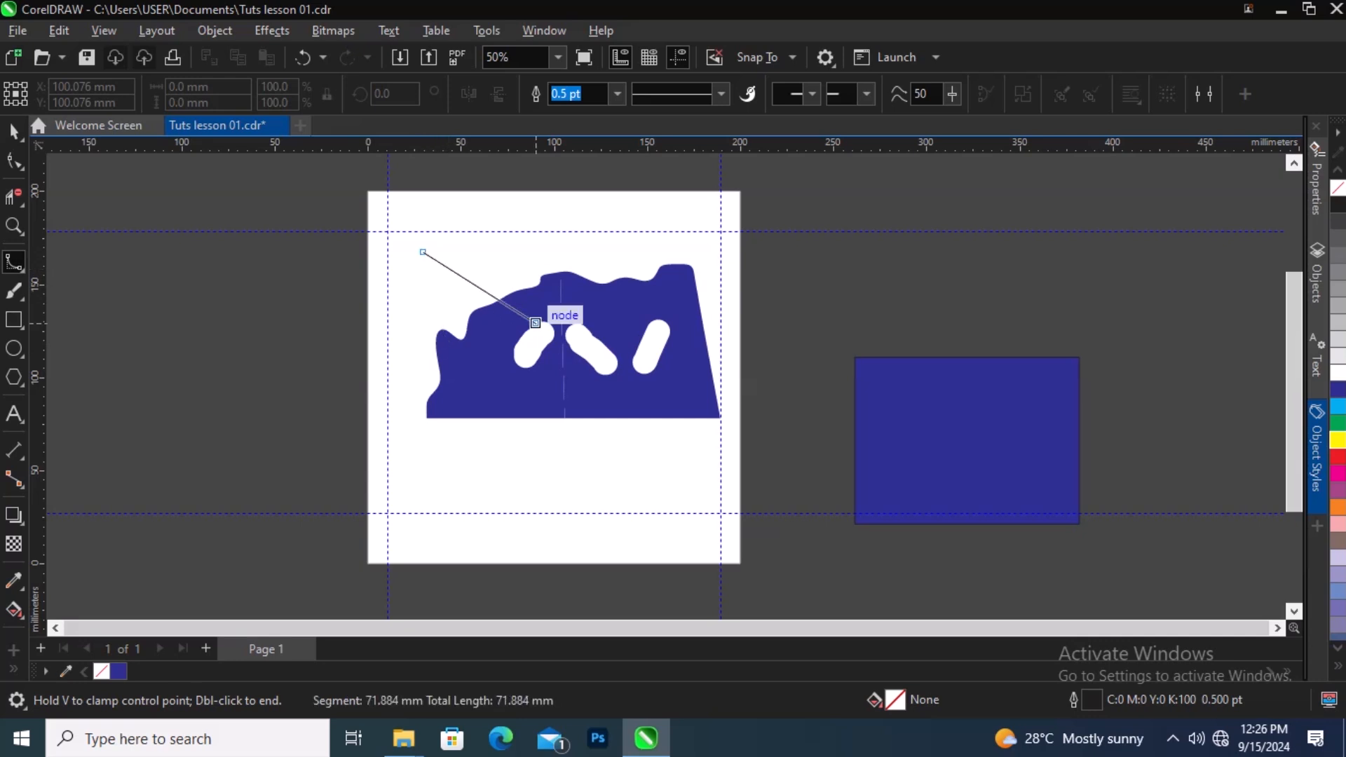
left_click(599, 248)
left_click(600, 201)
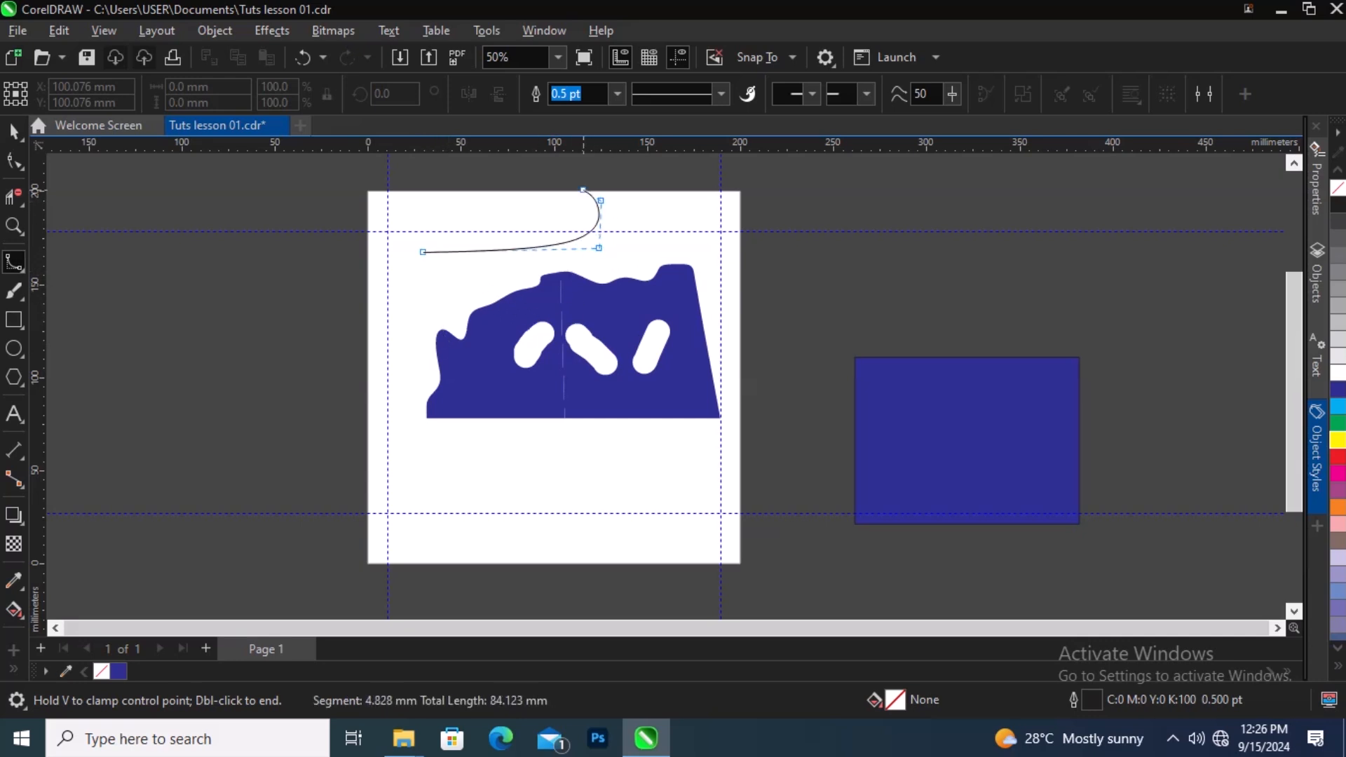
left_click(431, 199)
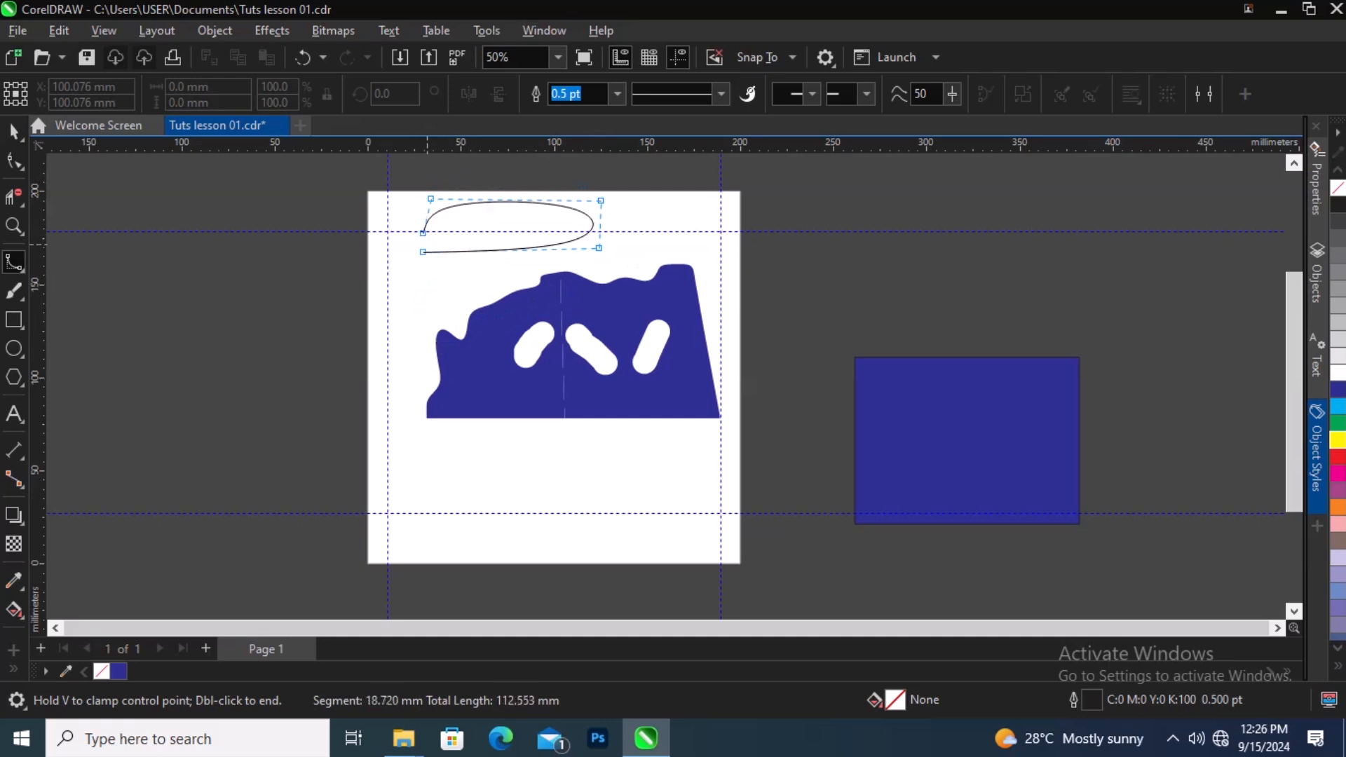
left_click(420, 243)
key("Return")
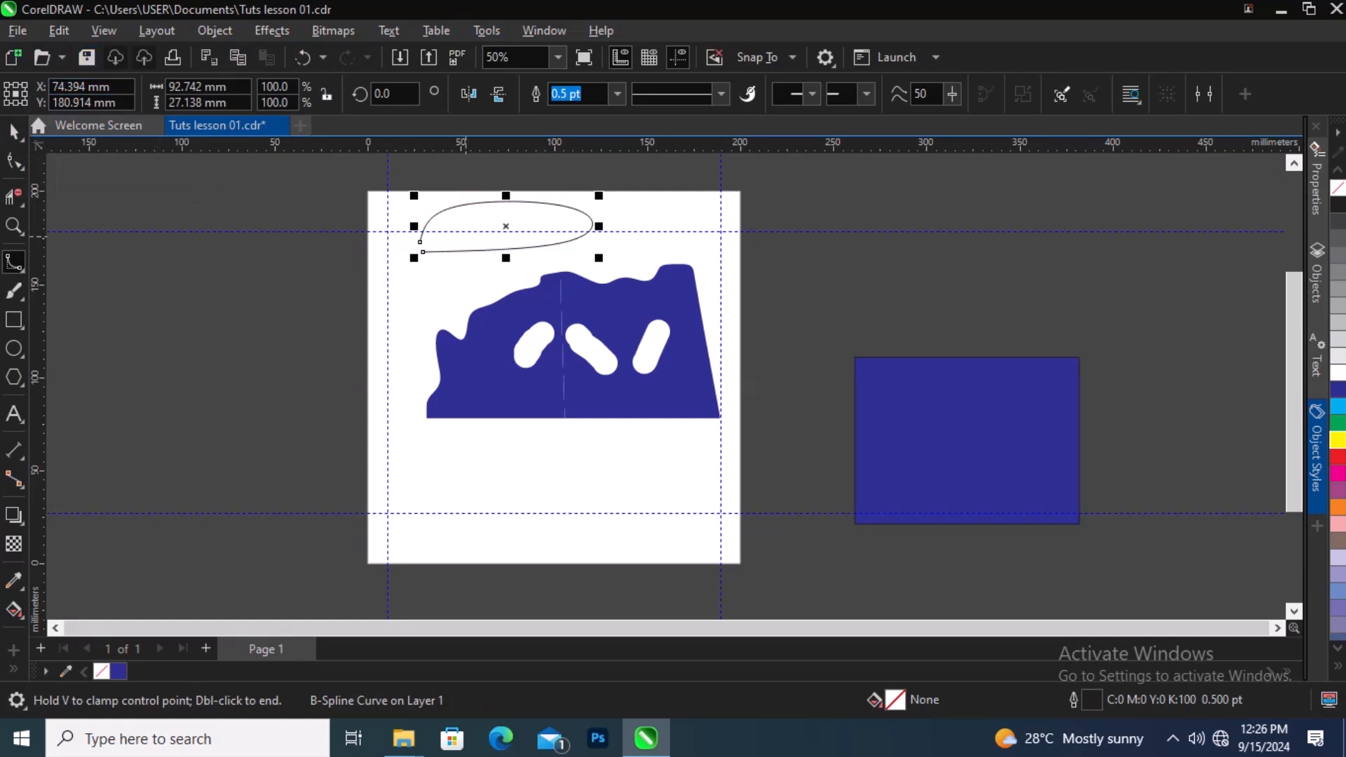
key("space")
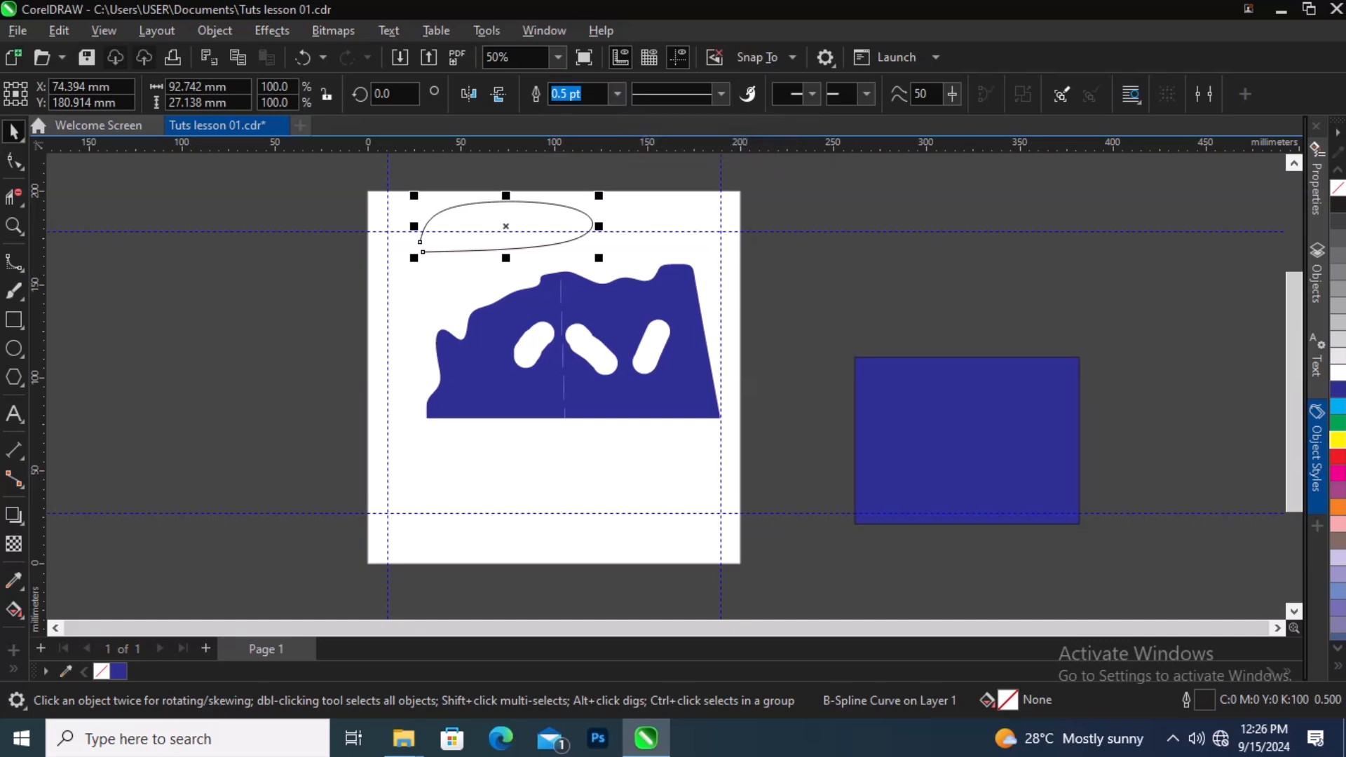
left_click(720, 94)
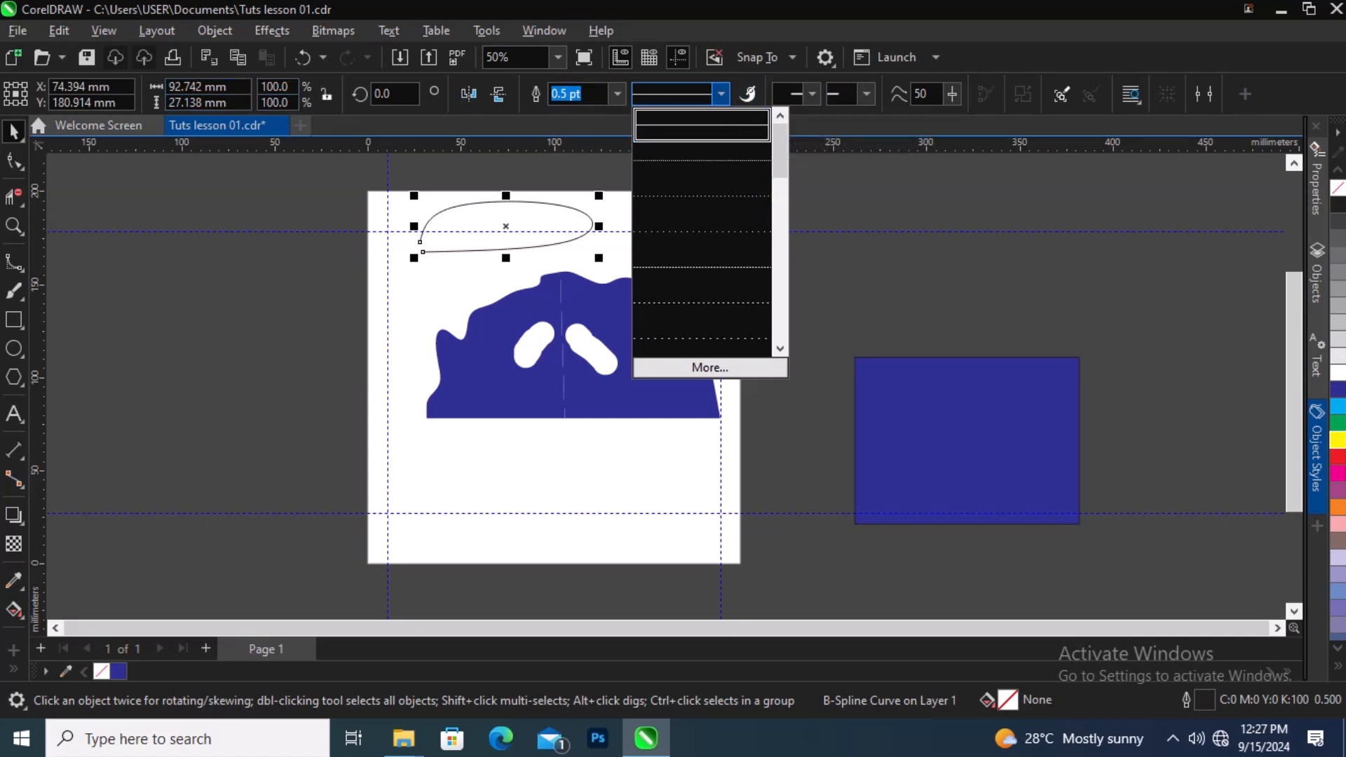
key("Escape")
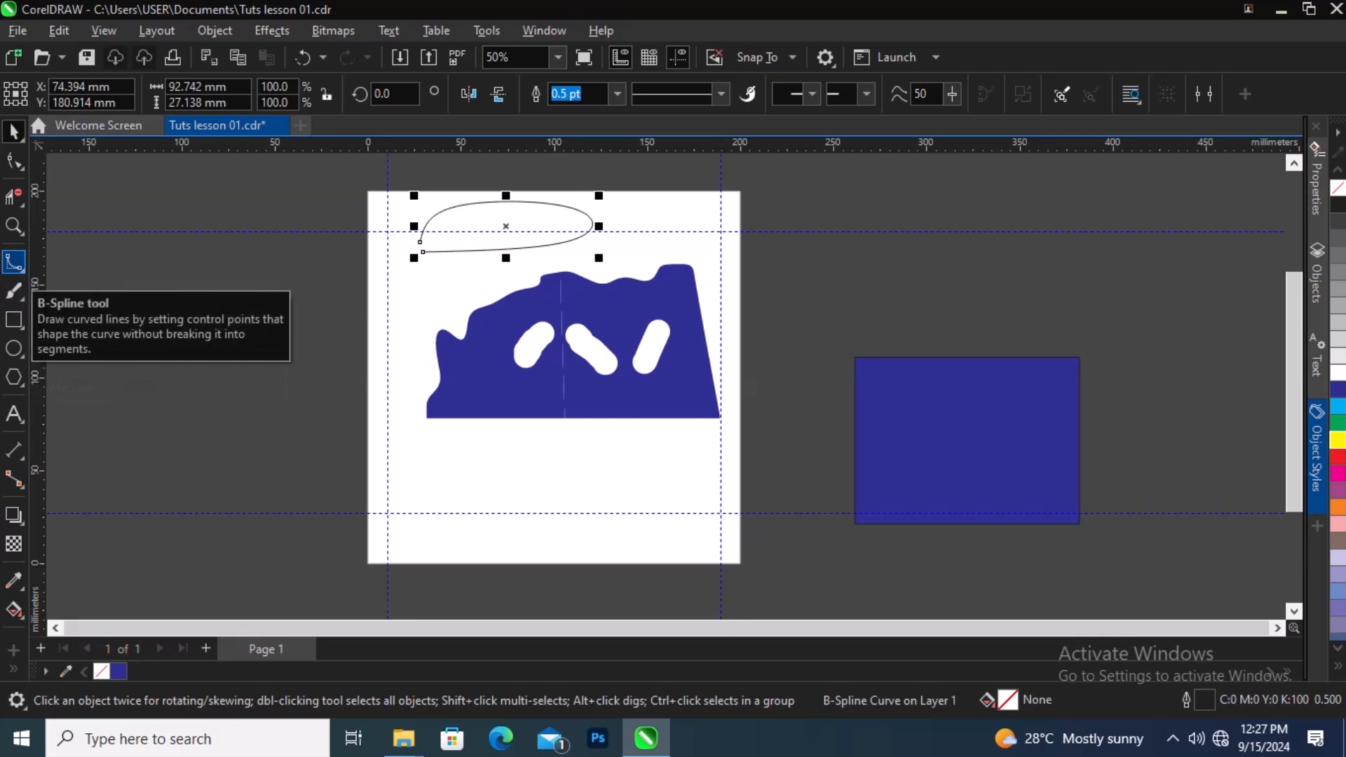
left_click(21, 268)
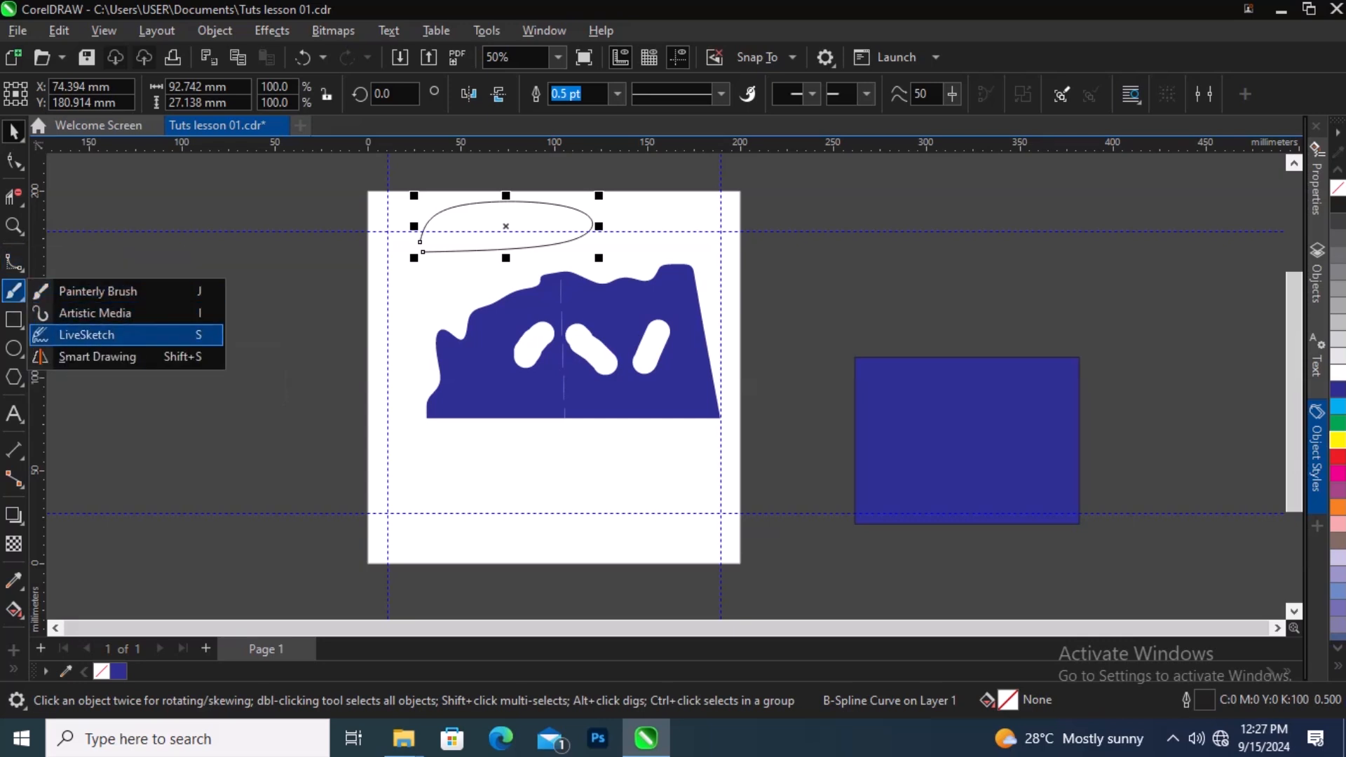
mouse_move(14, 291)
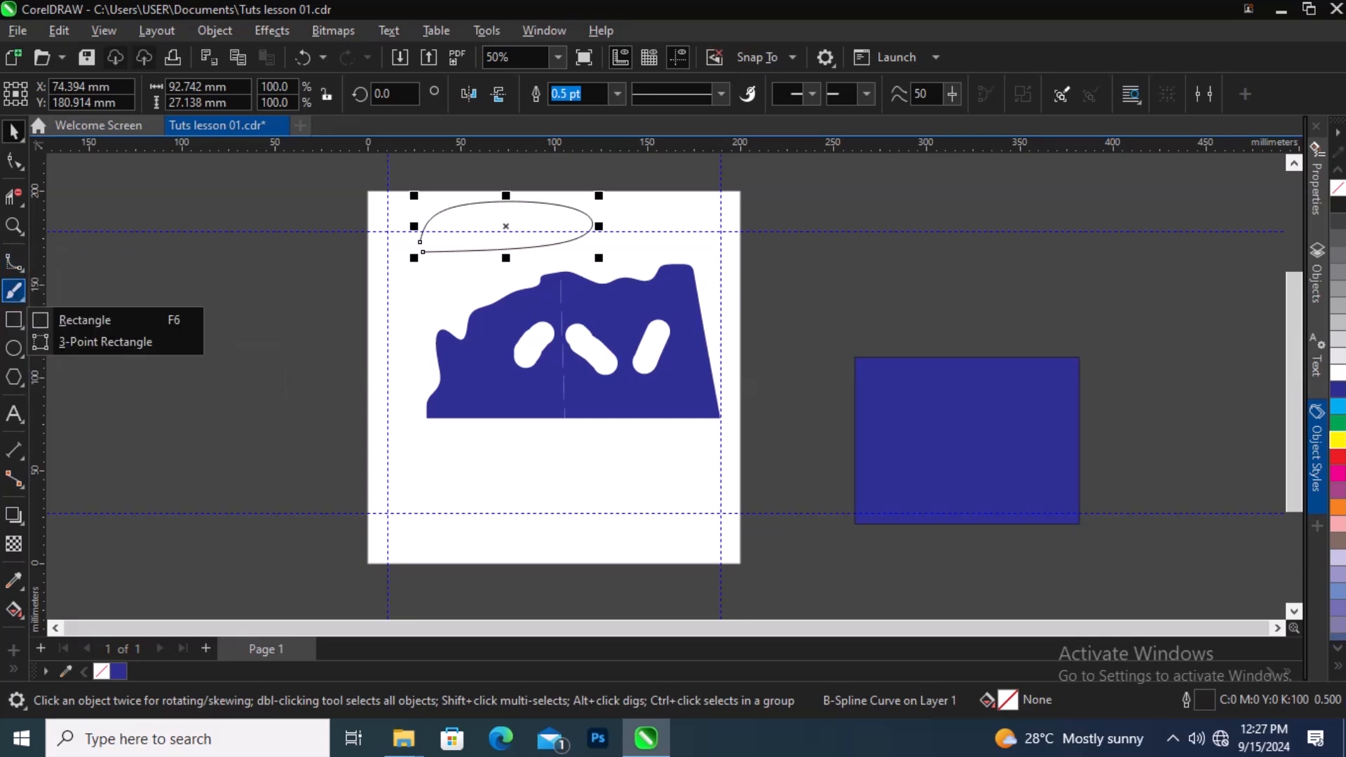
mouse_move(14, 263)
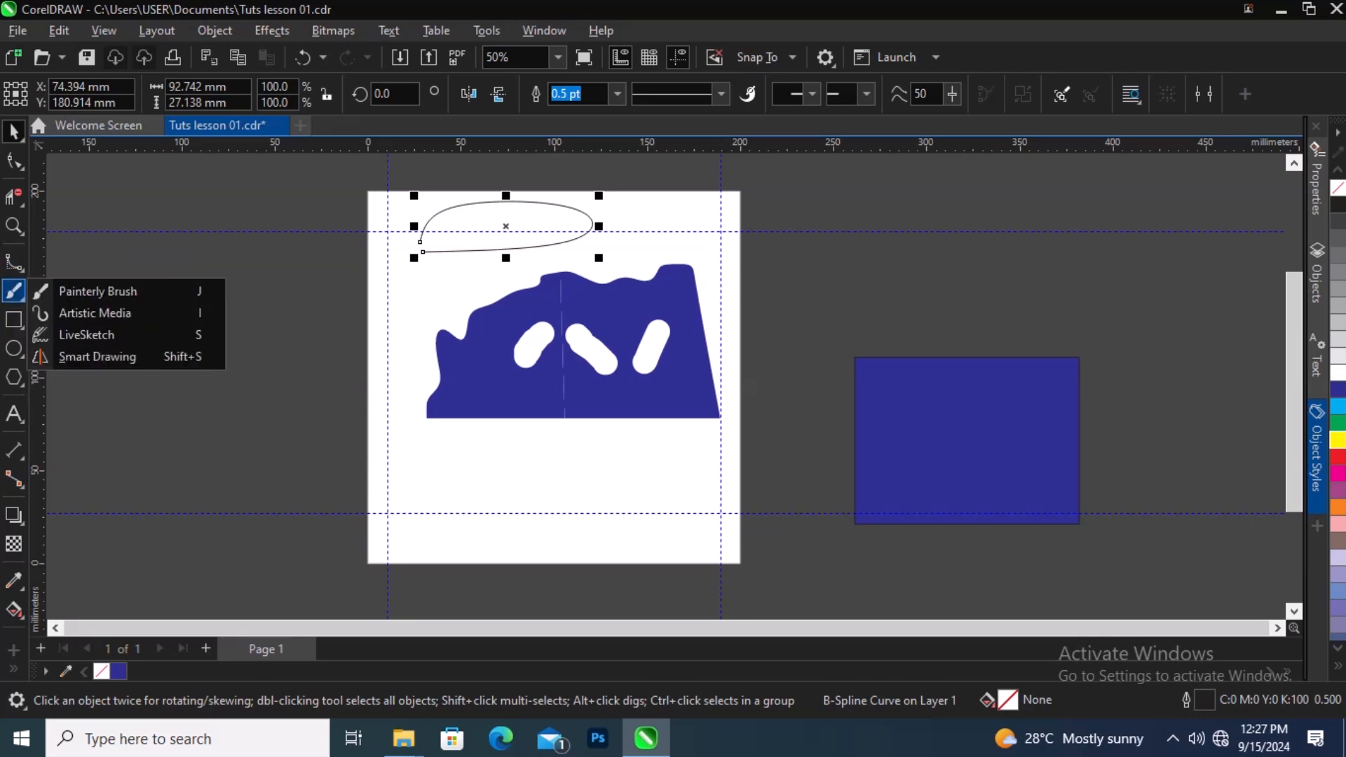
left_click(308, 245)
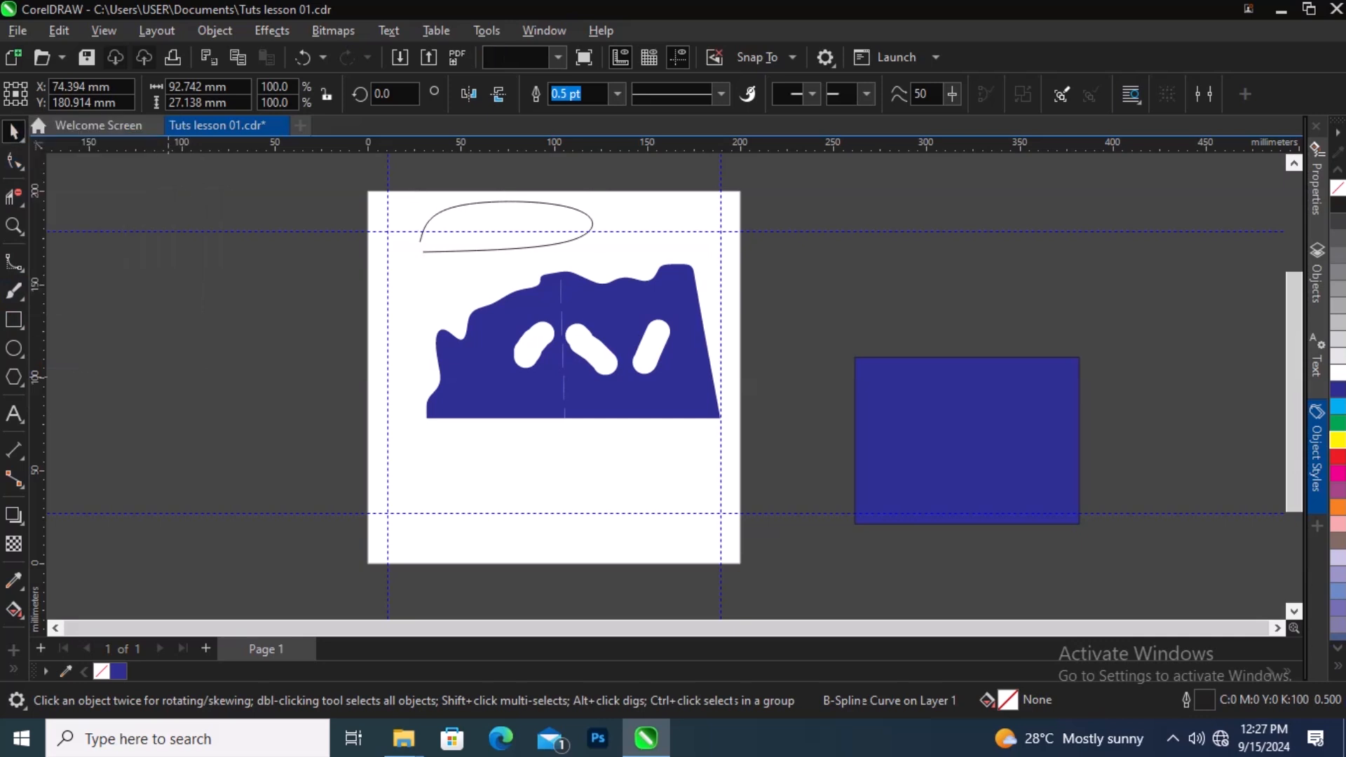
left_click(454, 237)
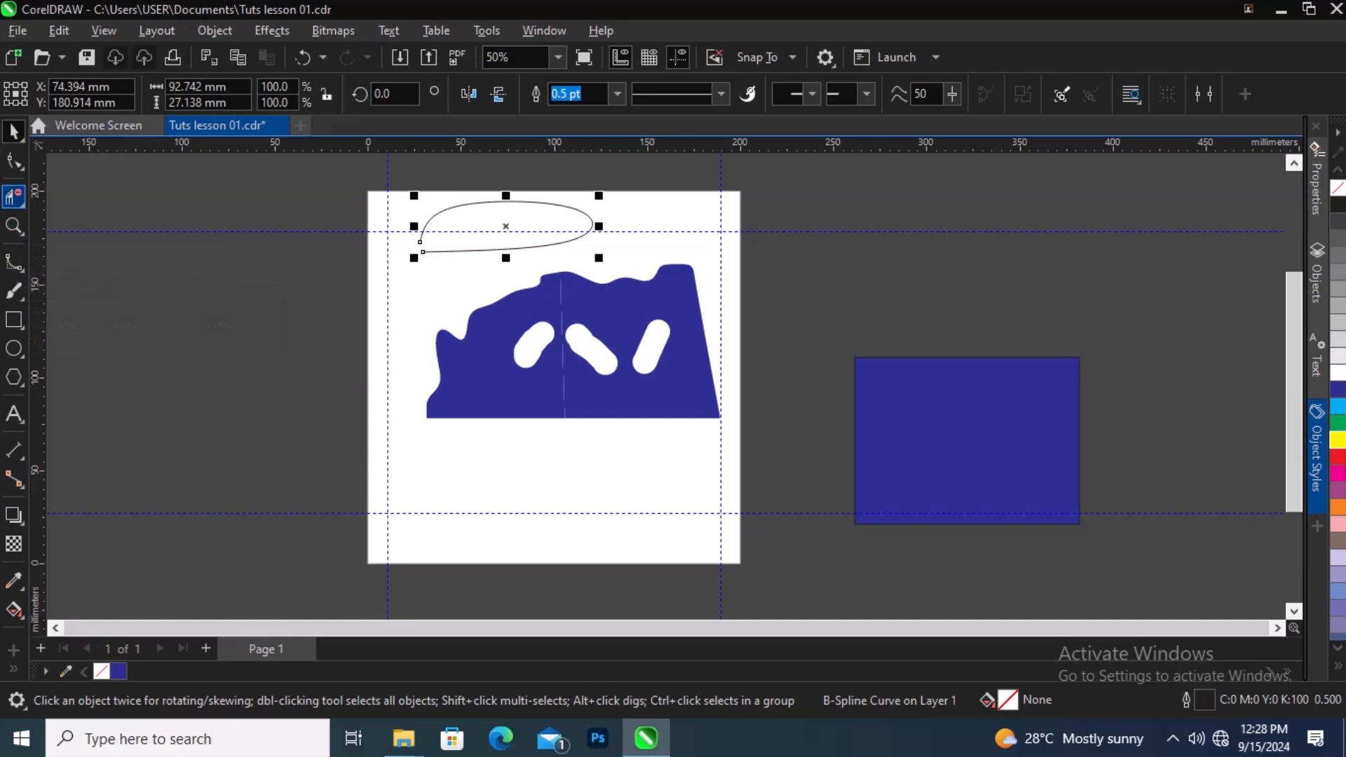
left_click(14, 197)
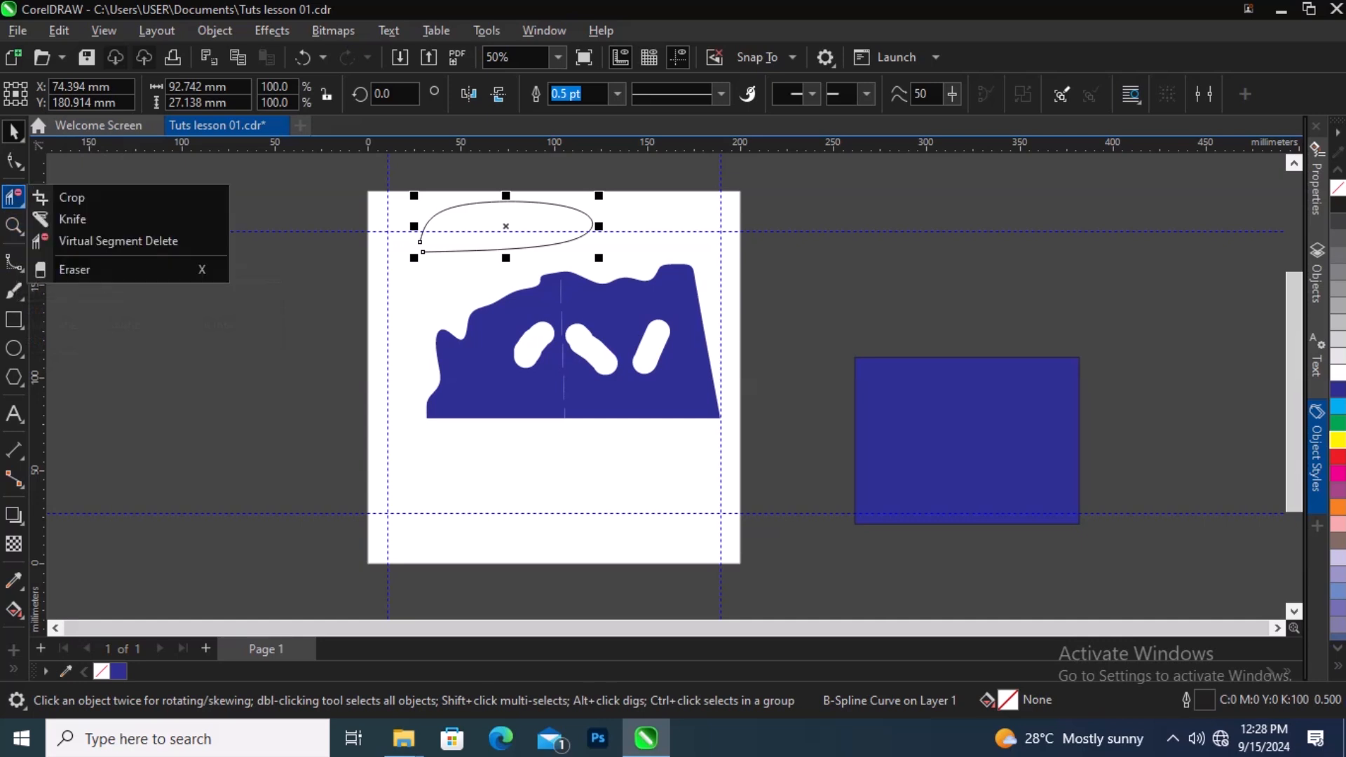
left_click(70, 197)
left_click_drag(411, 205, 588, 359)
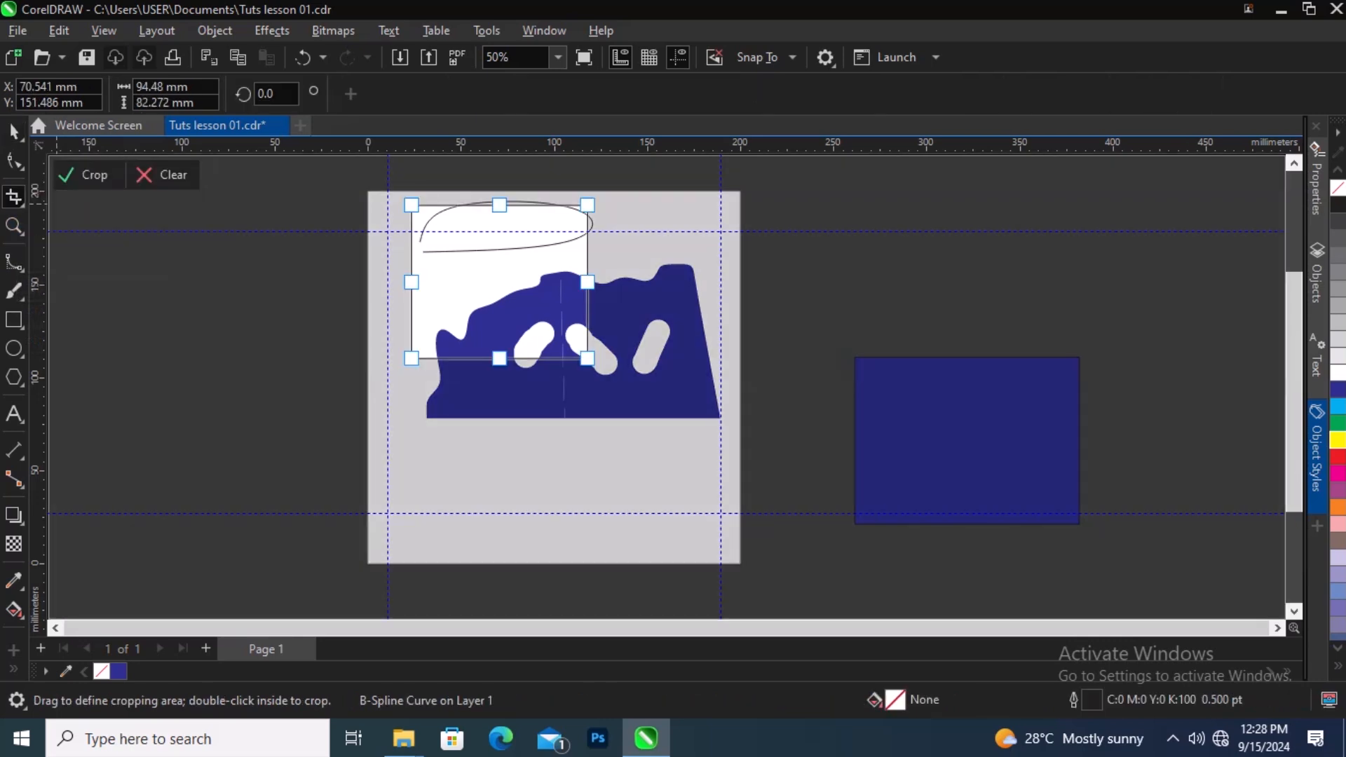
left_click(163, 174)
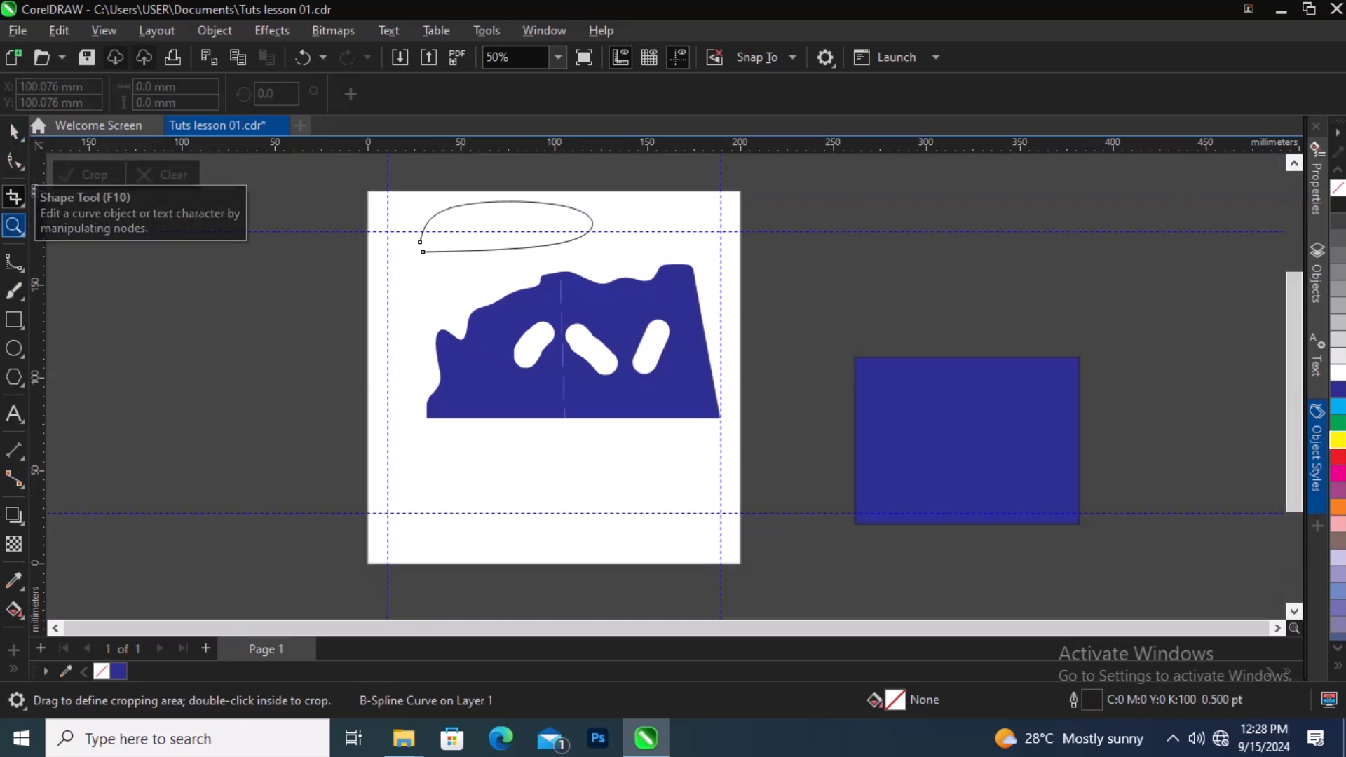
Step: Paint Quirky Painterly Brush strokes on the blue shape's left side and below it, then delete the lower brushstroke
left_click(14, 290)
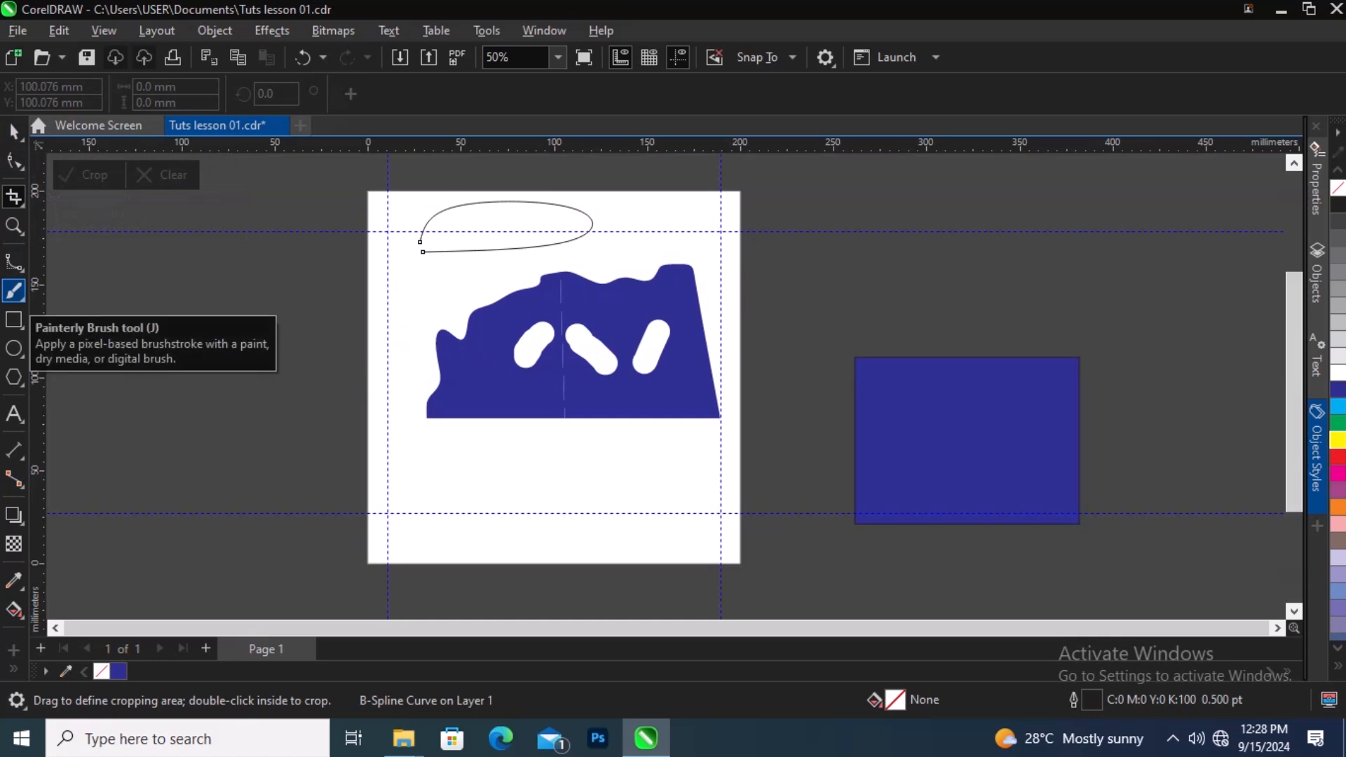
left_click(14, 289)
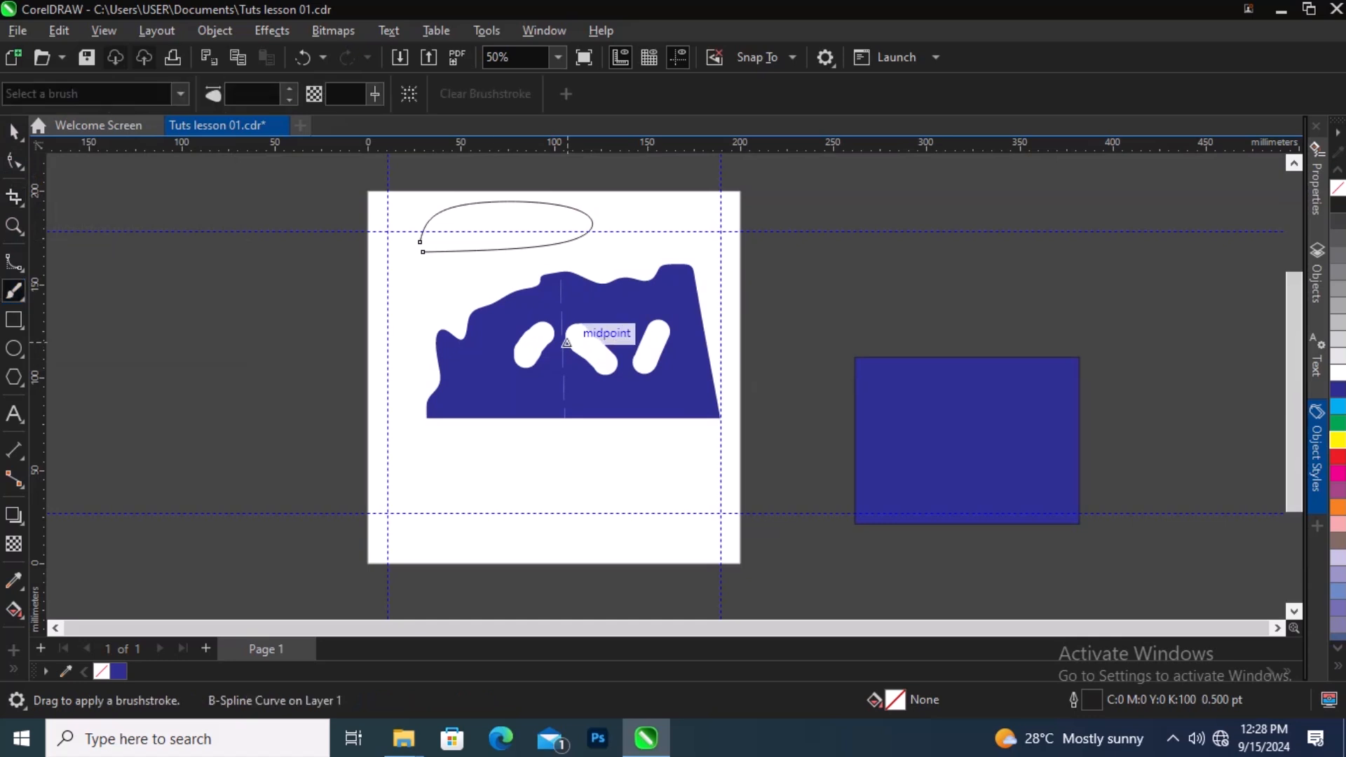
mouse_move(469, 347)
left_mouse_down()
mouse_move(474, 390)
mouse_move(482, 383)
left_mouse_up()
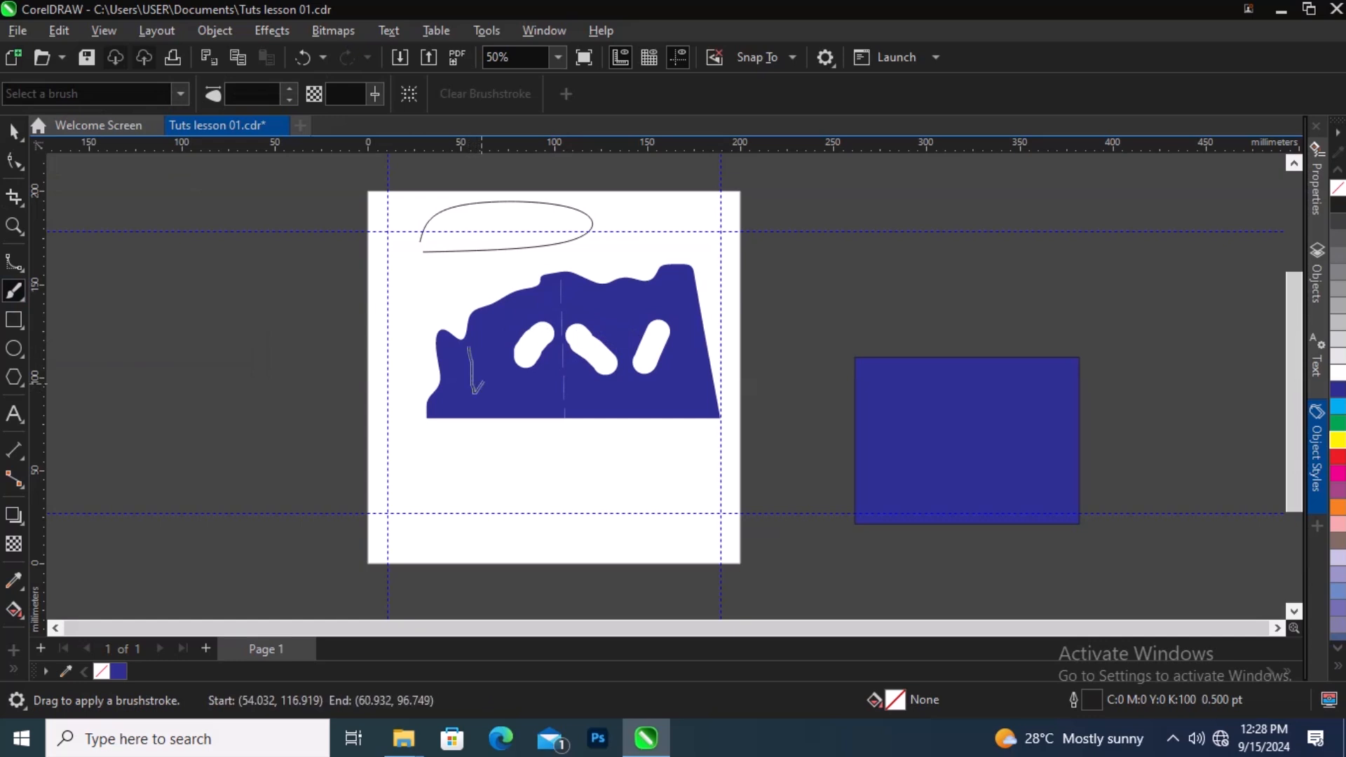
mouse_move(486, 437)
left_mouse_down()
mouse_move(483, 482)
mouse_move(516, 481)
left_mouse_up()
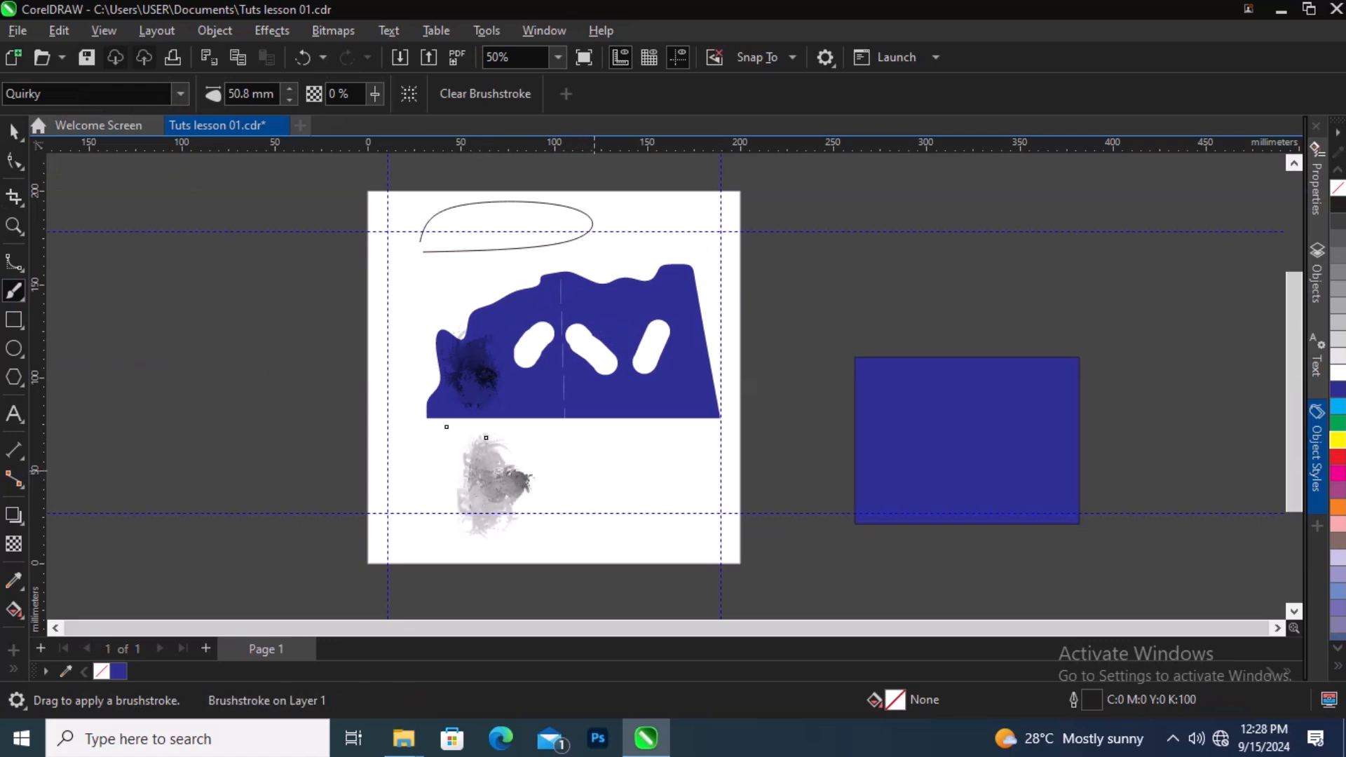
left_click(14, 130)
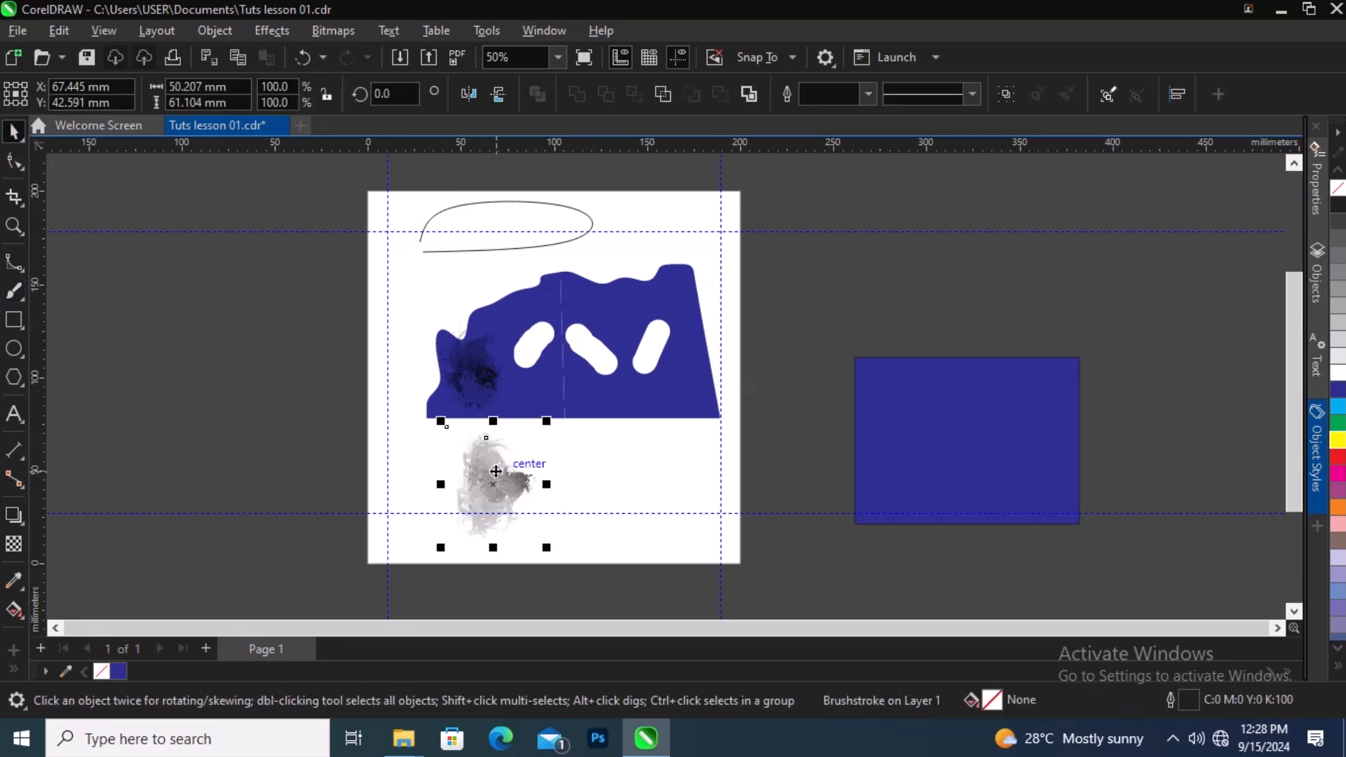
key("Delete")
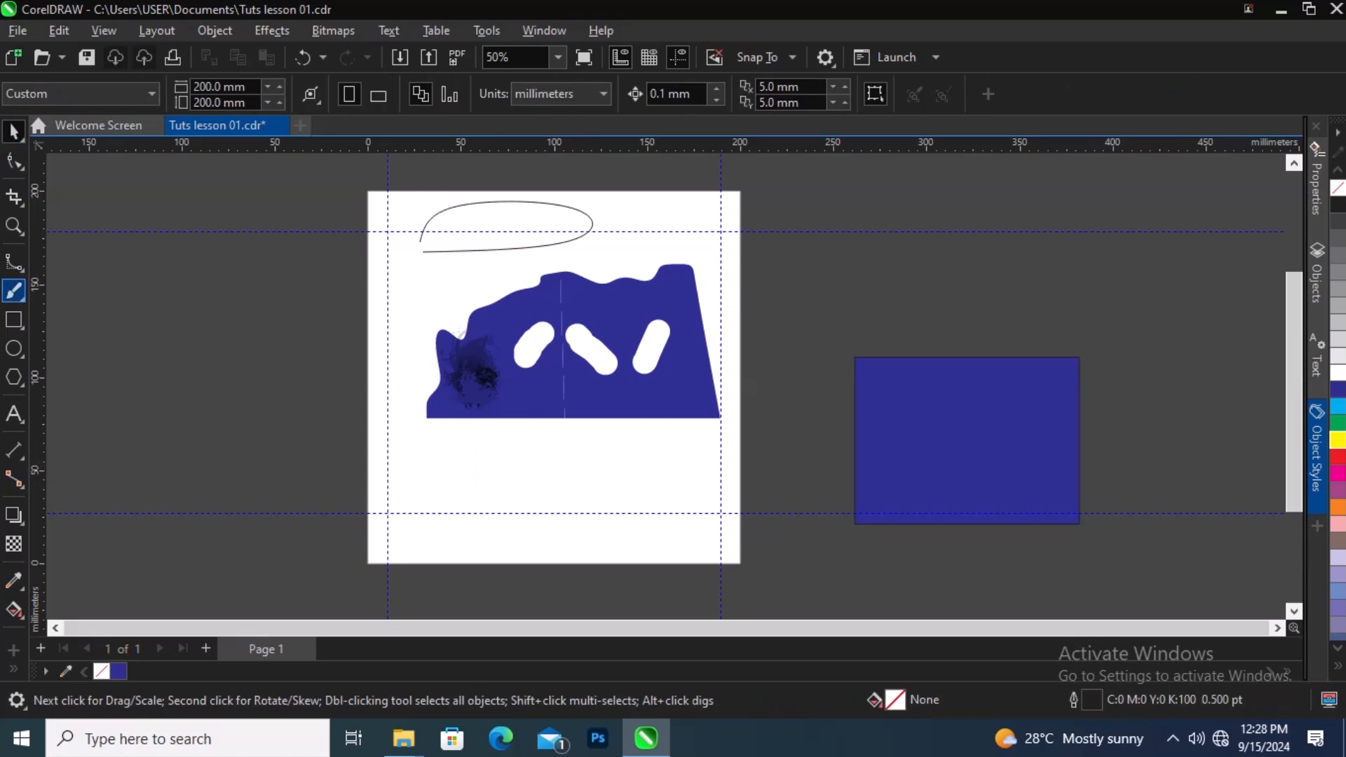
Step: Draw four tapered Artistic Media strokes hanging below the blue shape
left_click(14, 290)
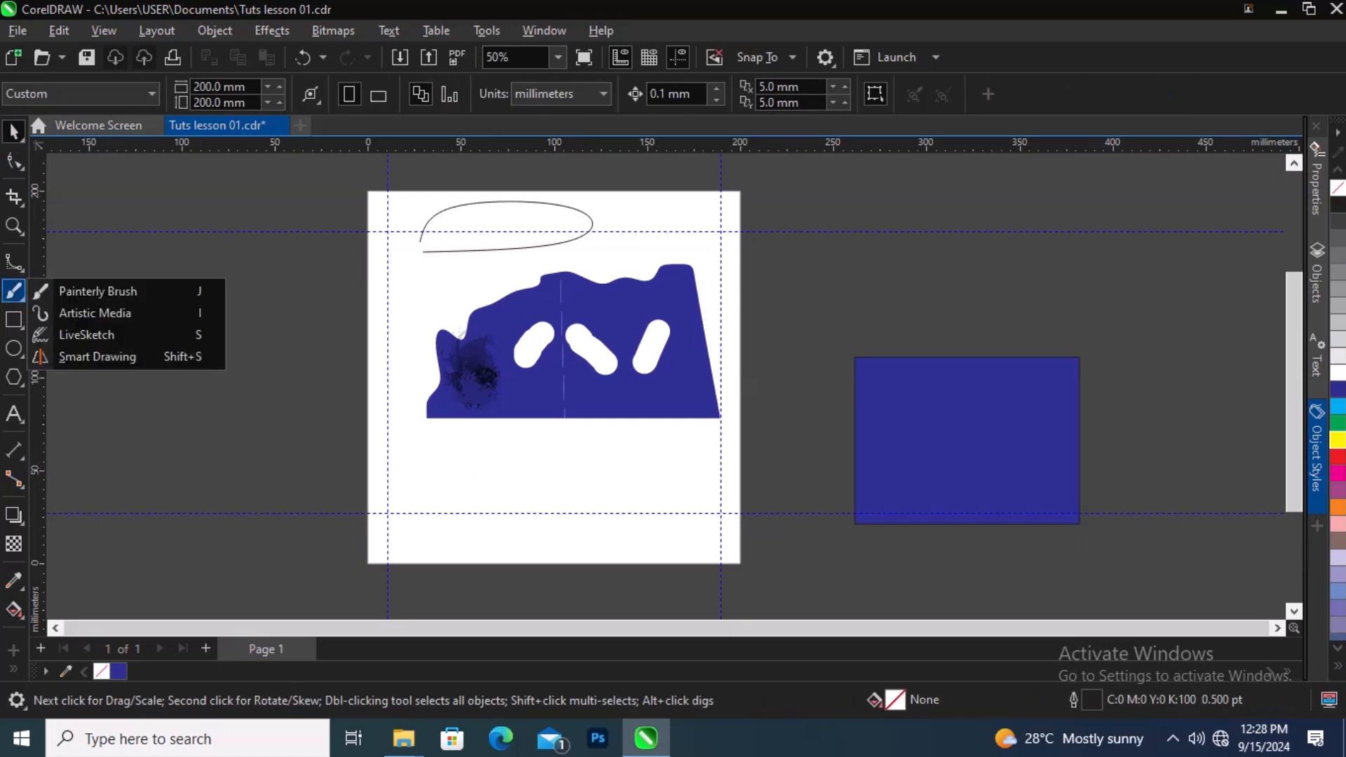
left_click(106, 313)
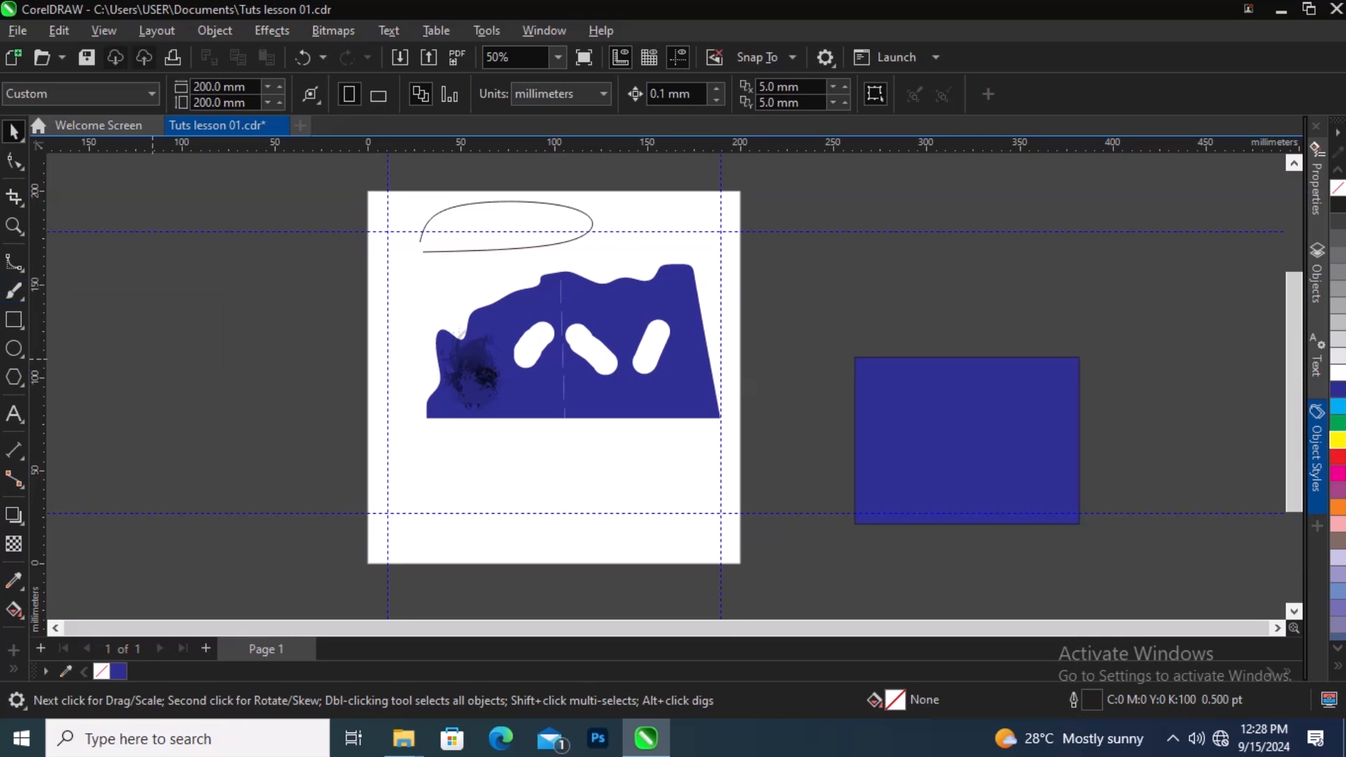
left_click_drag(469, 420, 492, 501)
left_click_drag(513, 442, 532, 506)
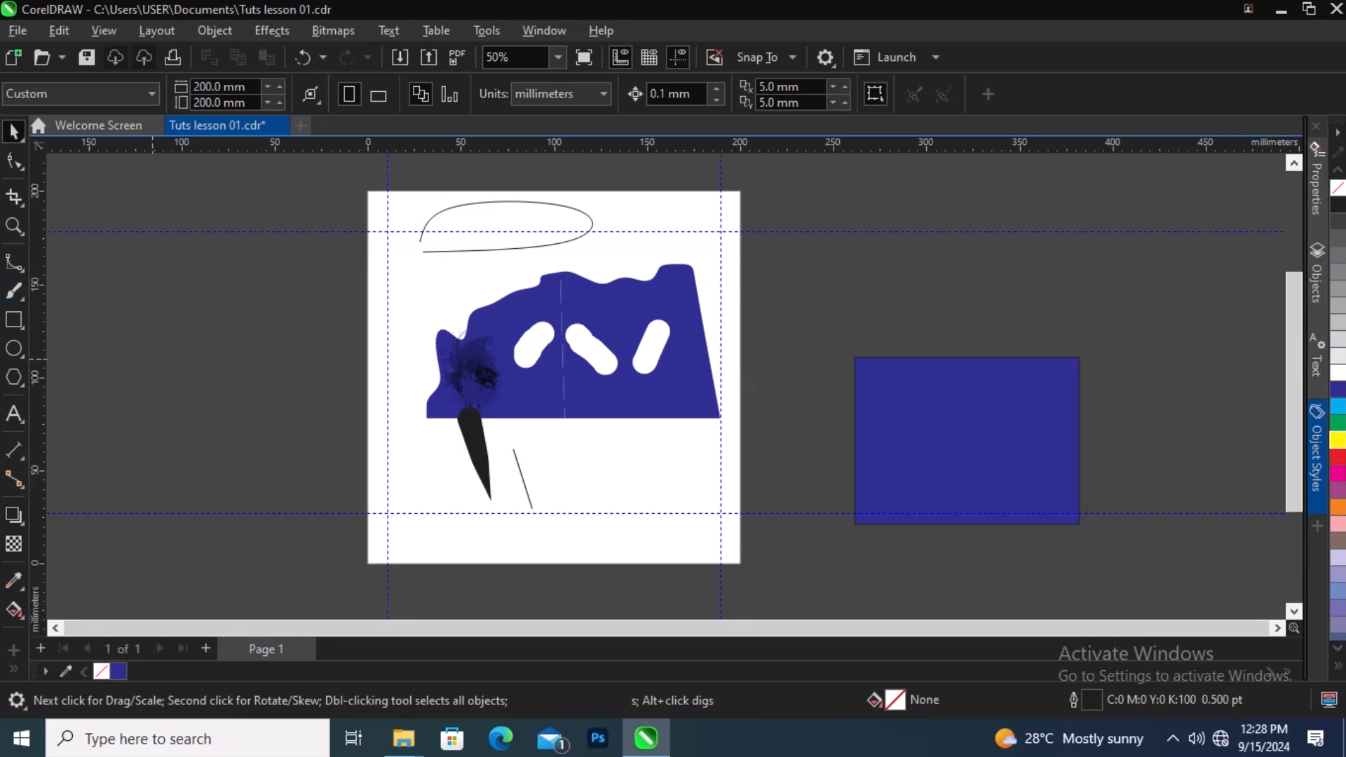
left_click_drag(543, 415, 580, 517)
left_click_drag(634, 444, 663, 498)
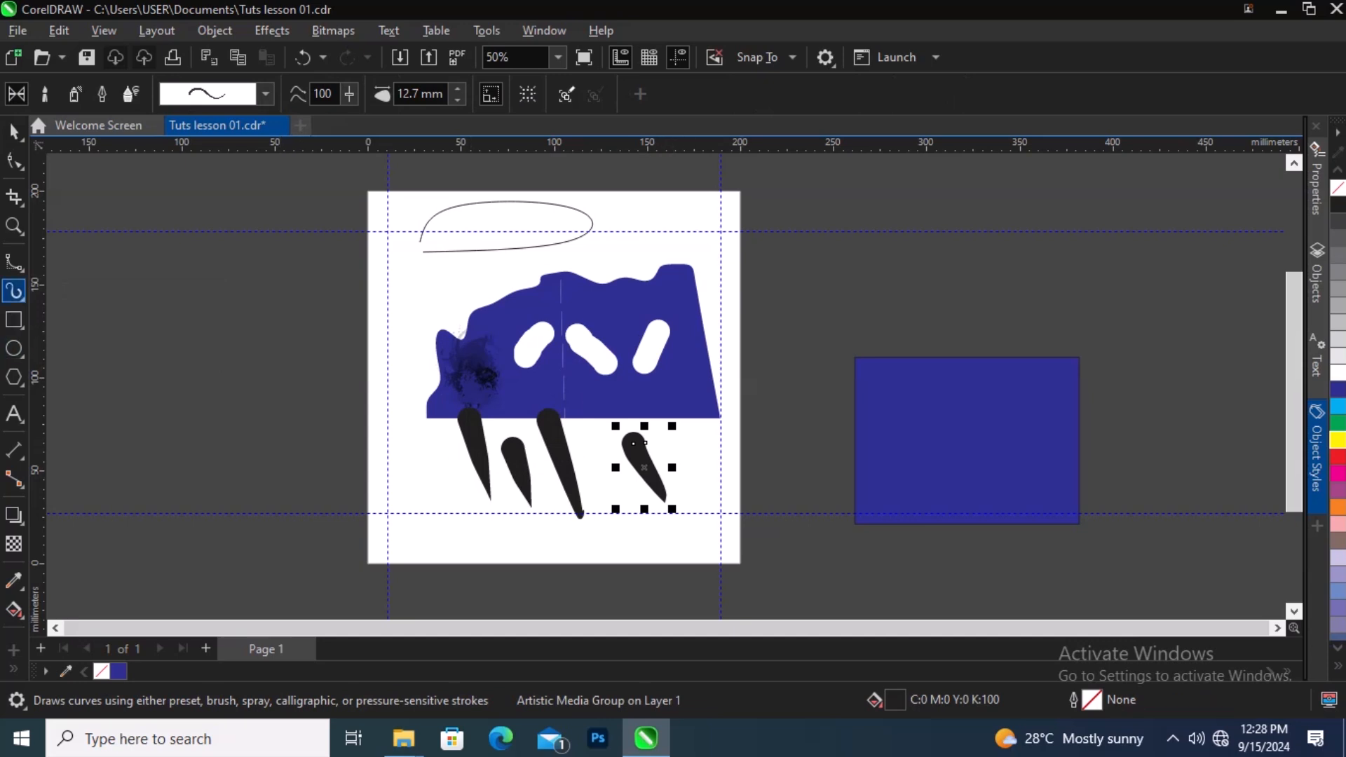
Step: Draw a rectangle about 86 x 52 mm over the upper left of the blue shape
right_click(21, 301)
left_click(21, 300)
mouse_move(19, 323)
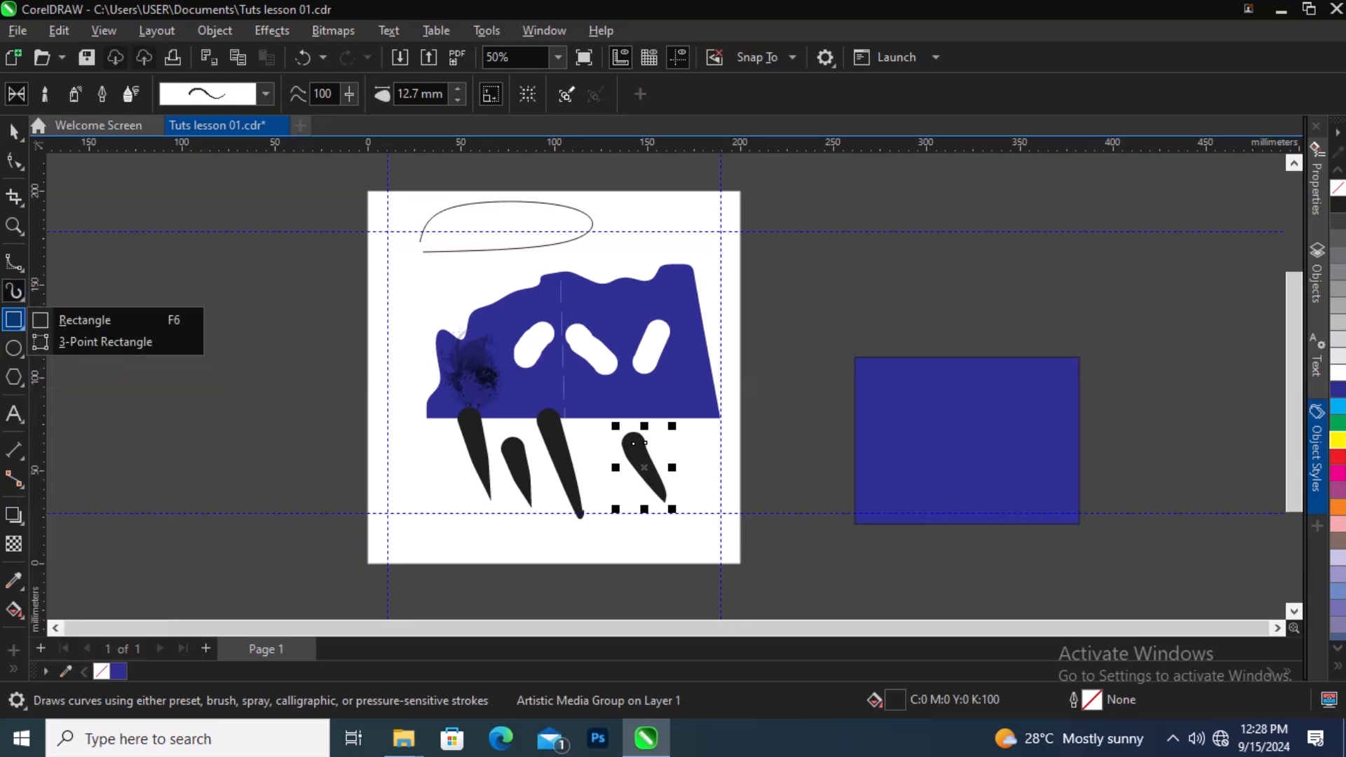
mouse_move(18, 295)
left_click(84, 319)
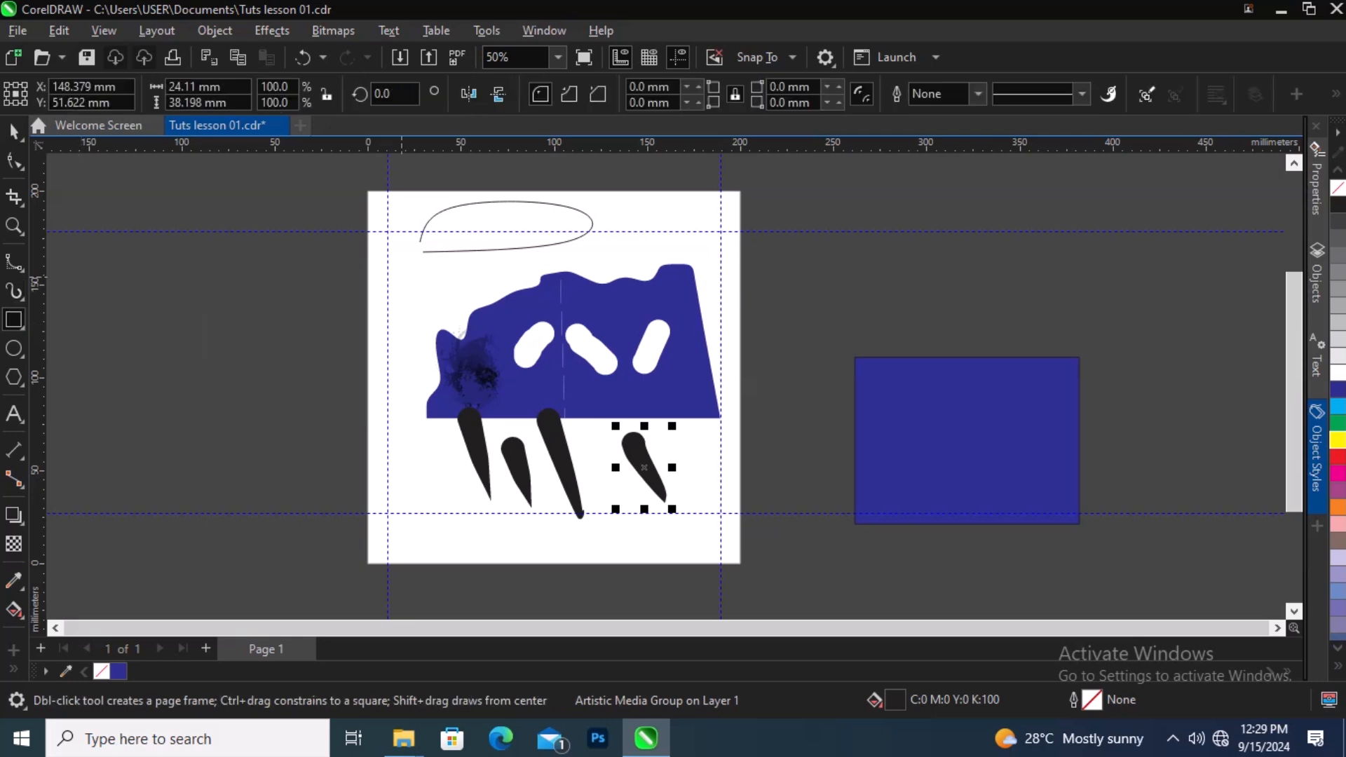
left_click_drag(403, 247, 568, 345)
left_click(14, 131)
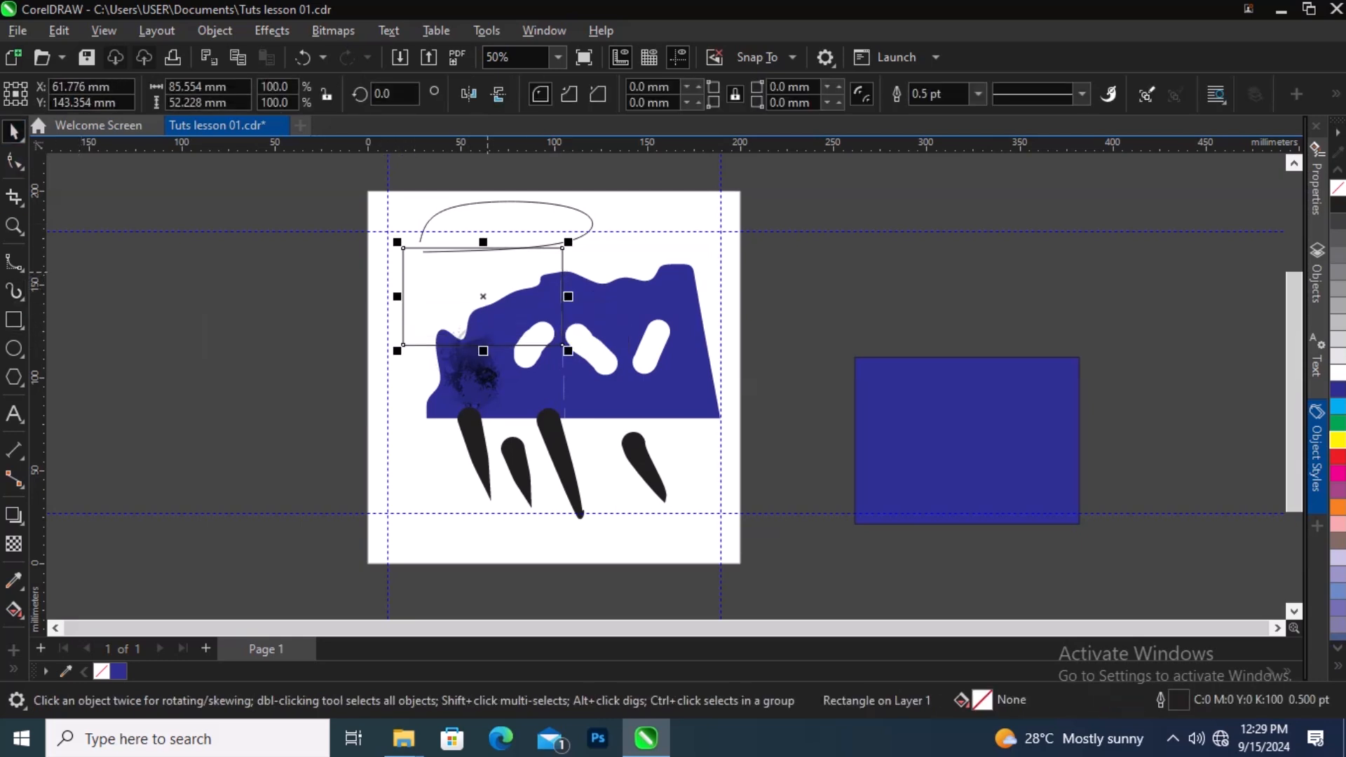
Step: Fill the rectangle red and position it over the centre of the blue shape
left_click_drag(484, 296, 553, 496)
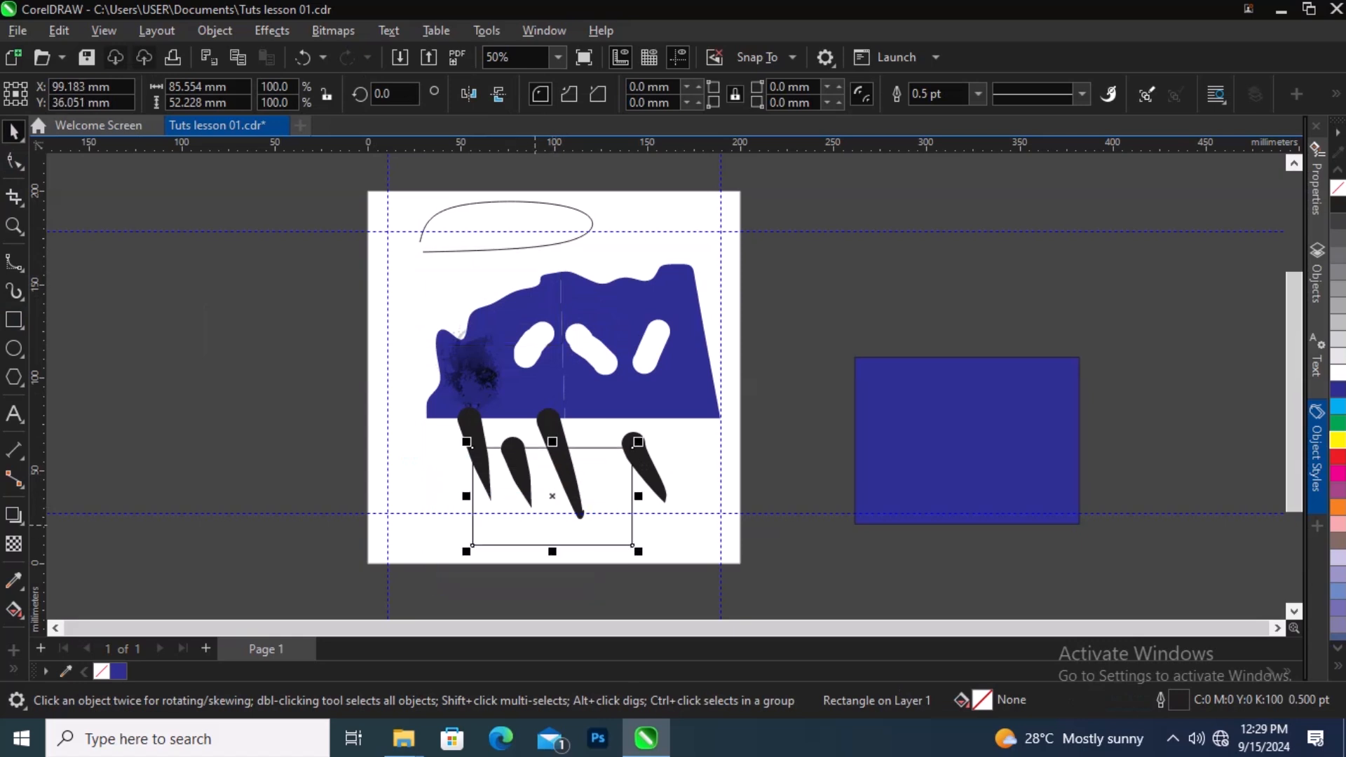
left_click(1338, 439)
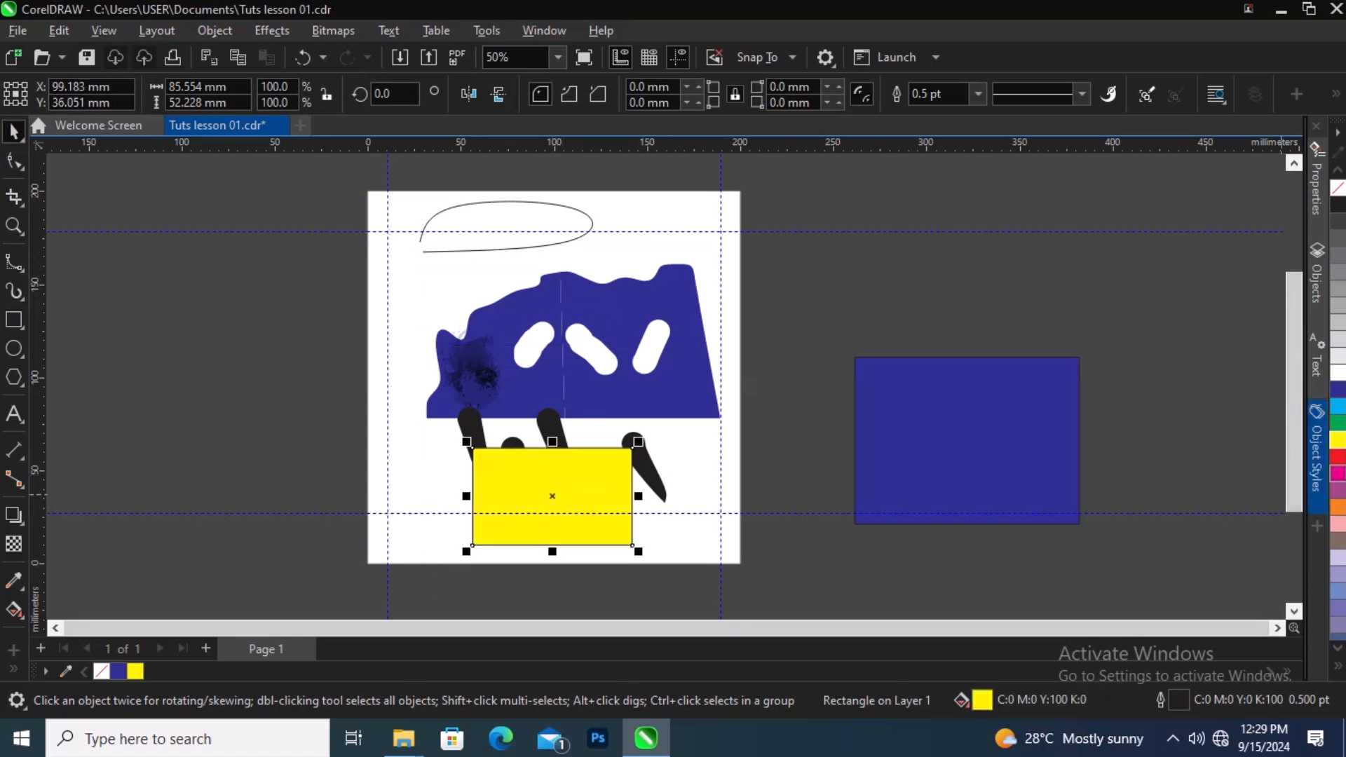
left_click(1338, 456)
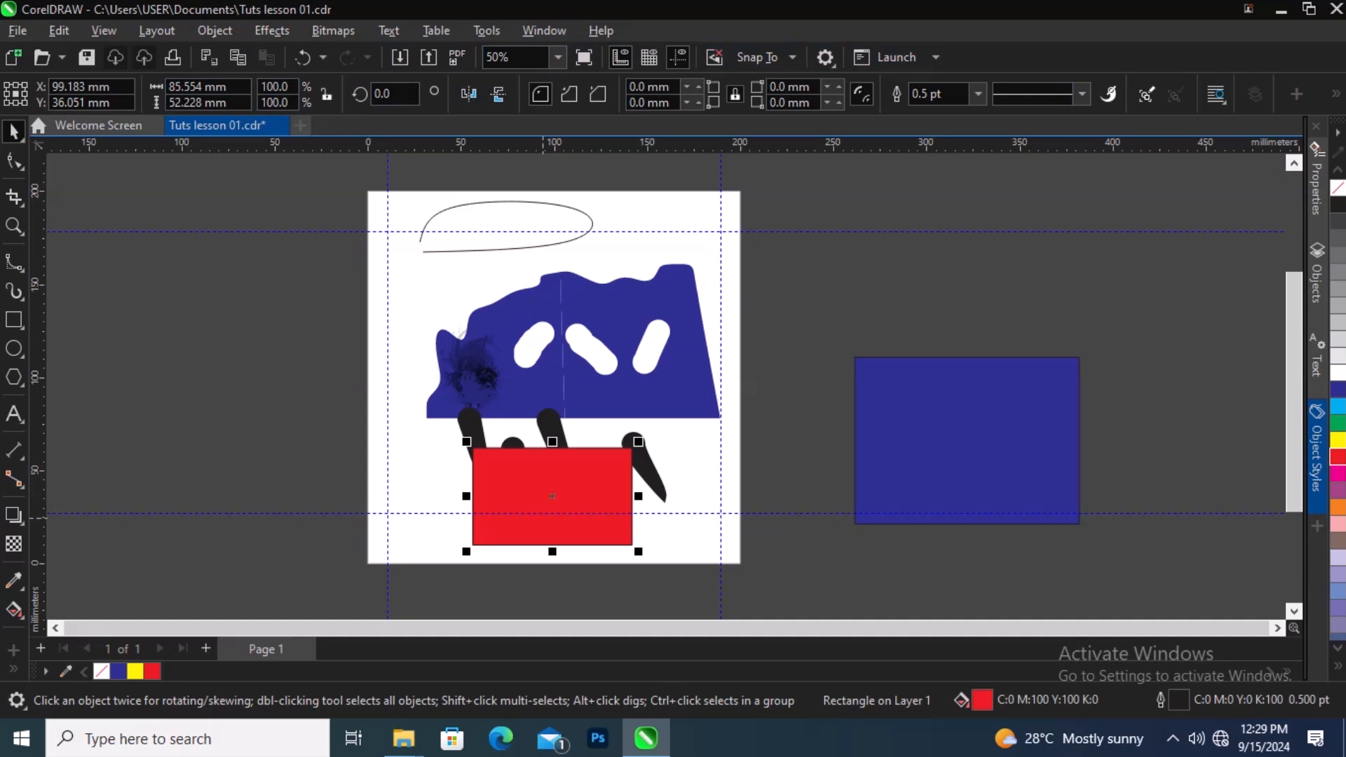
left_click_drag(552, 497, 565, 345)
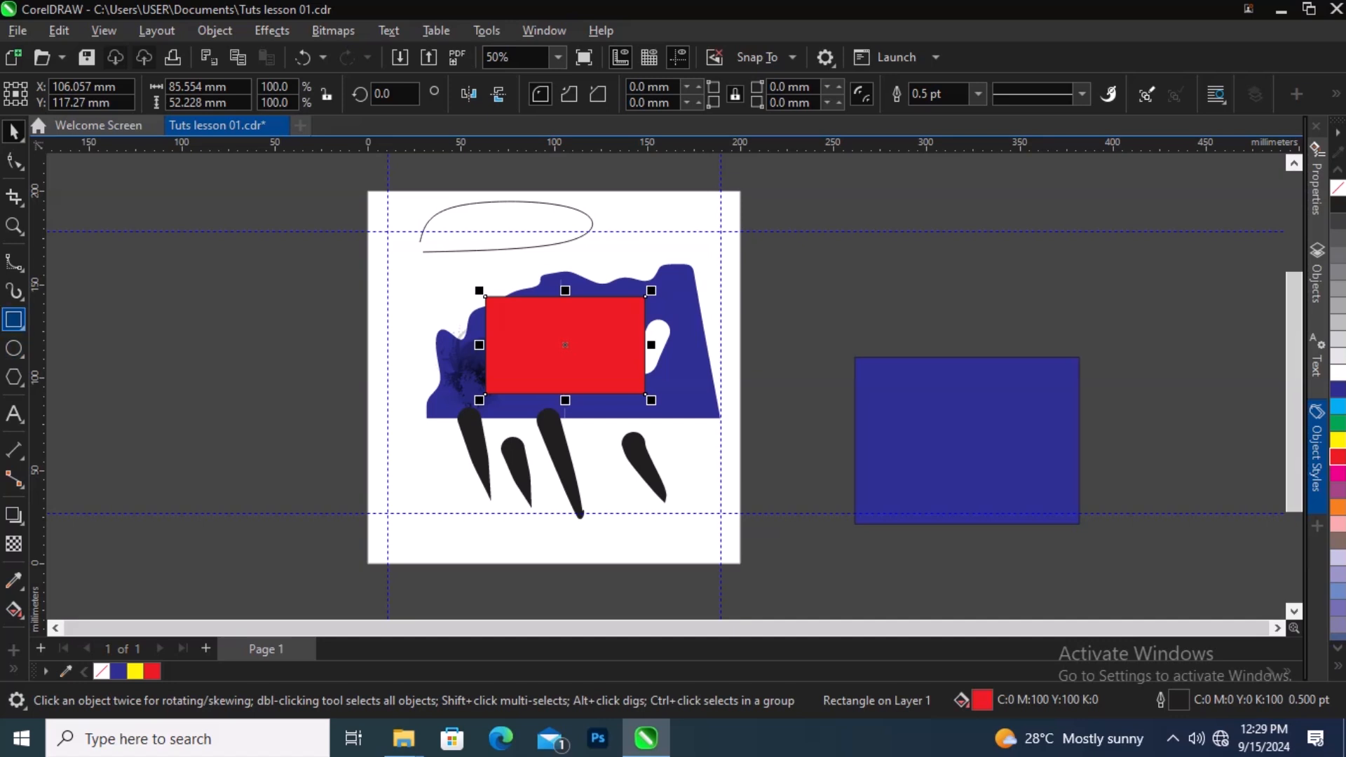
Step: Draw a tilted 3-point rectangle about 67 x 80 mm, then move it over the red rectangle's top
left_click(15, 321)
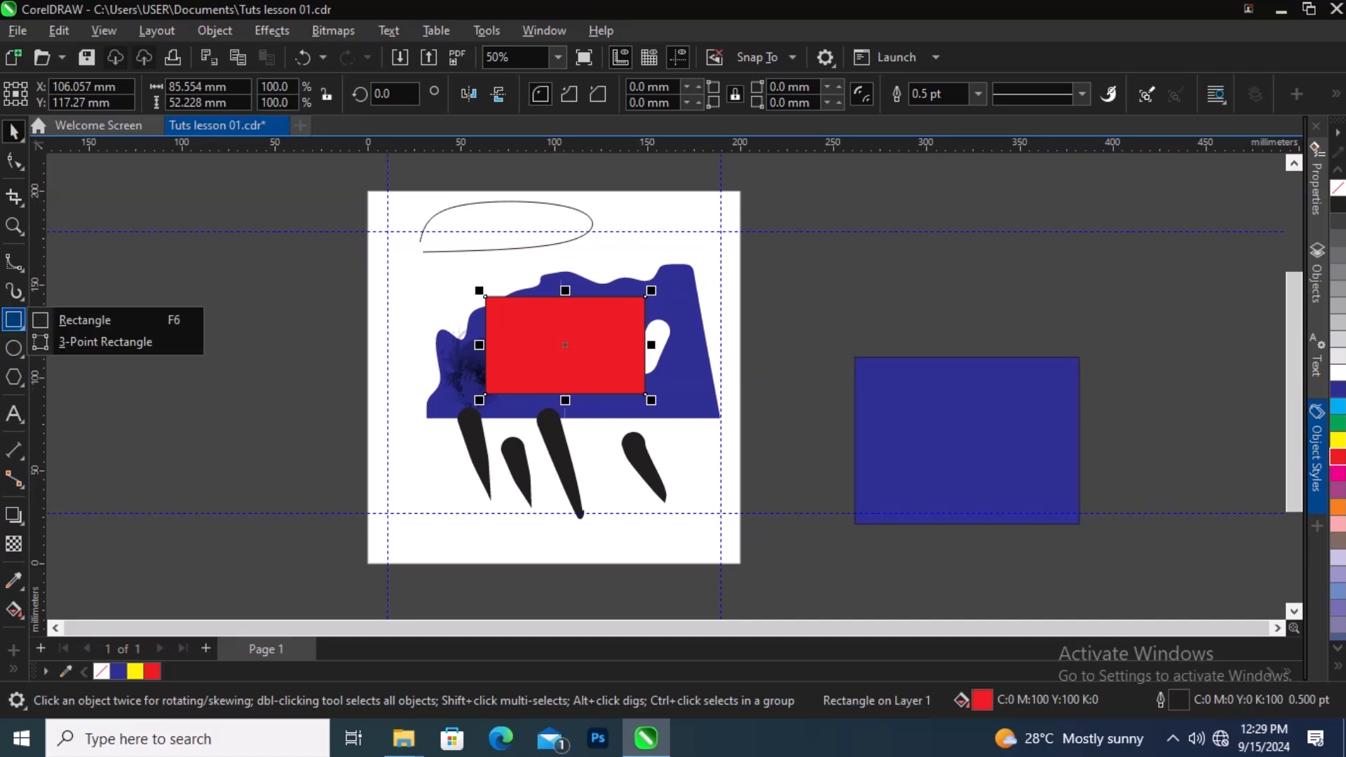
left_click(105, 342)
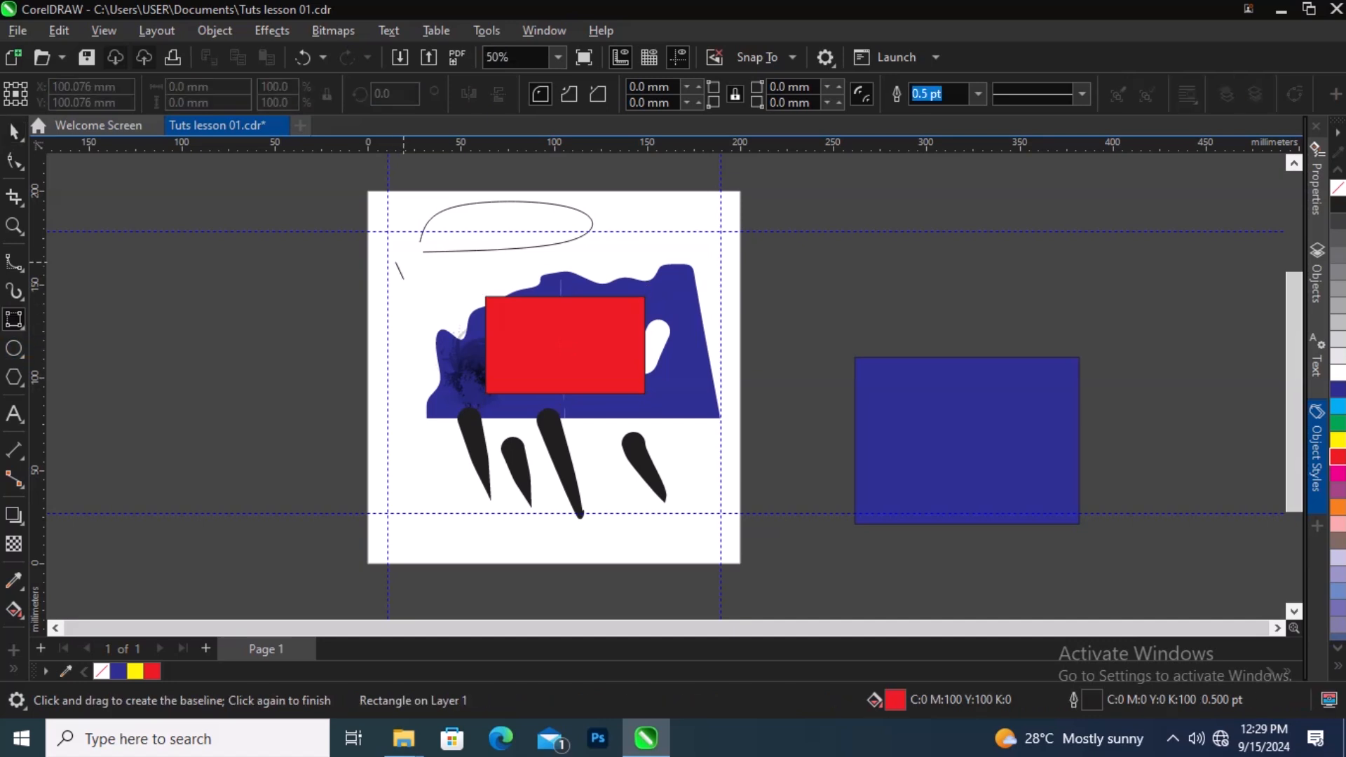
mouse_move(396, 262)
left_mouse_down()
mouse_move(449, 372)
mouse_move(440, 381)
left_mouse_up()
left_click(359, 412)
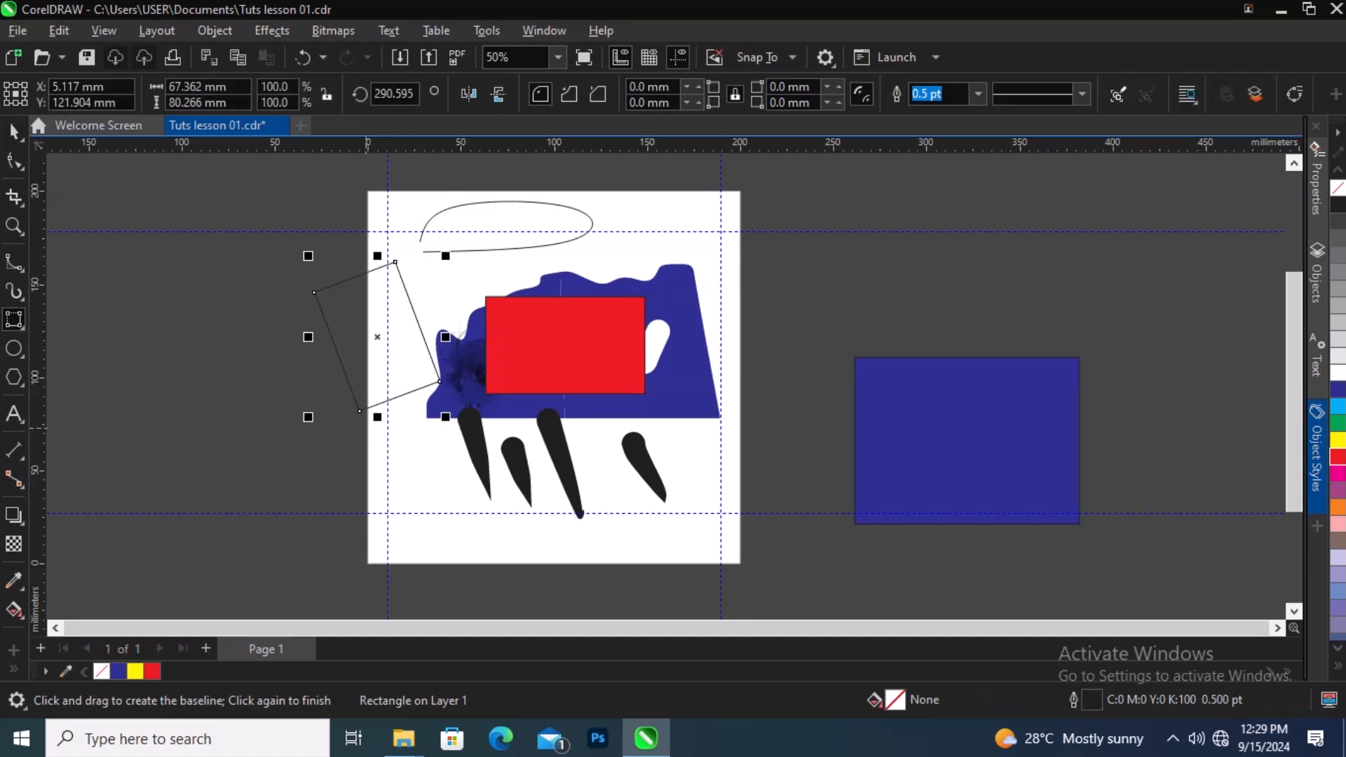
left_click(14, 131)
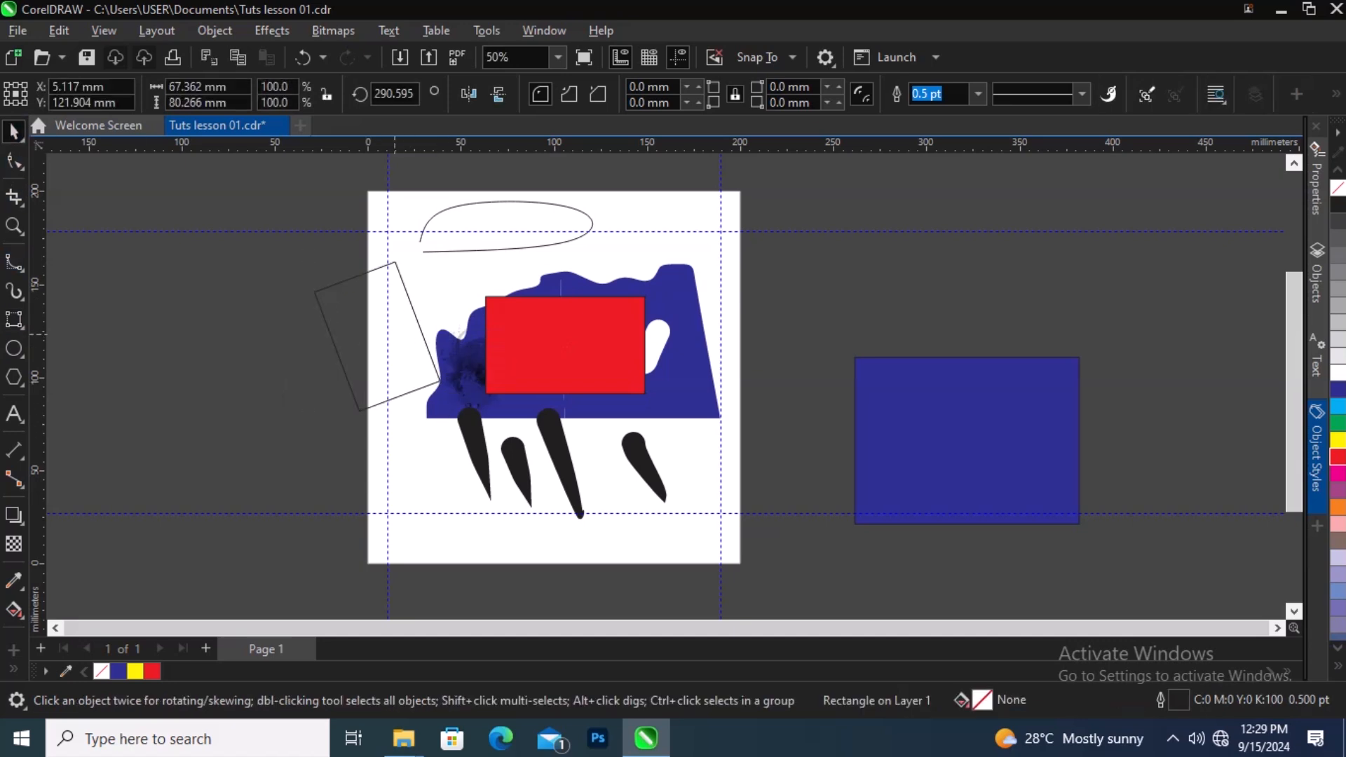
mouse_move(408, 298)
left_mouse_down()
mouse_move(533, 465)
mouse_move(571, 195)
mouse_move(580, 233)
left_mouse_up()
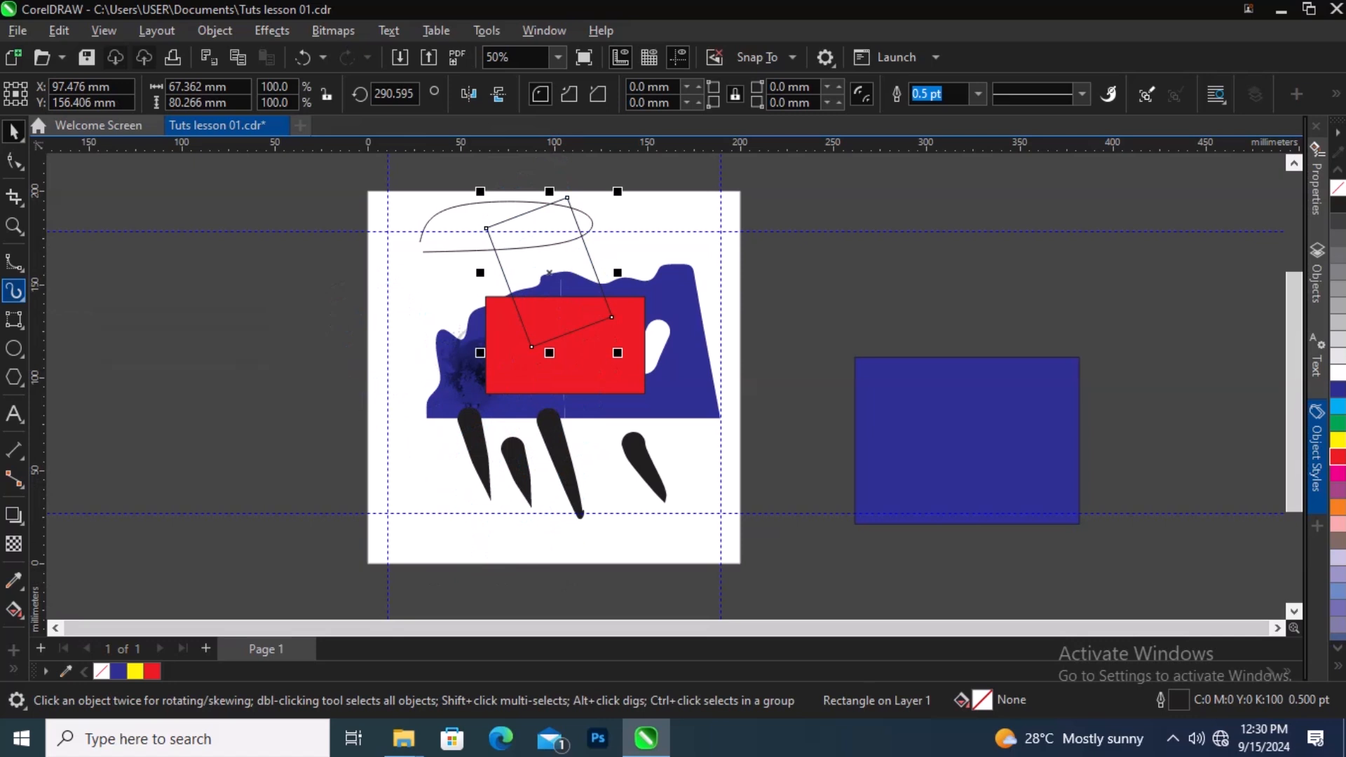
left_click(14, 290)
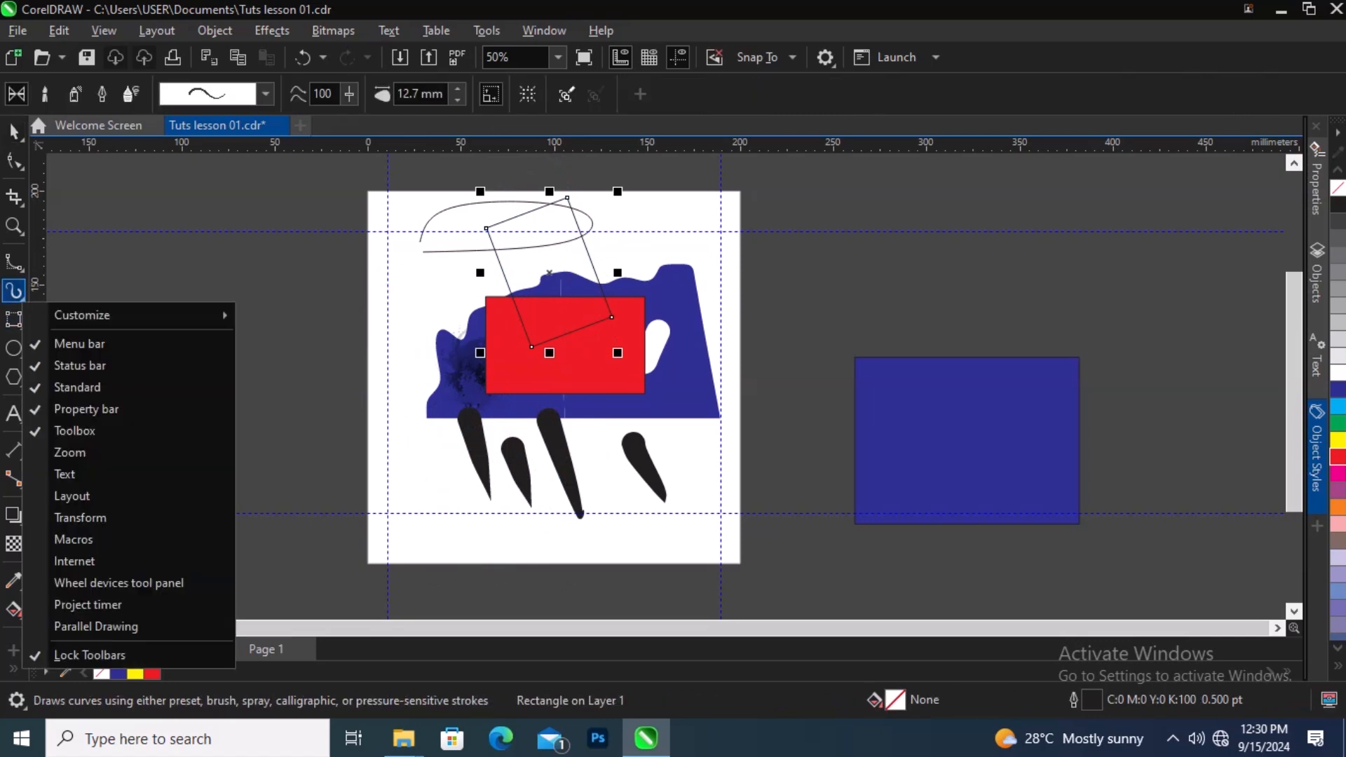
left_click(22, 300)
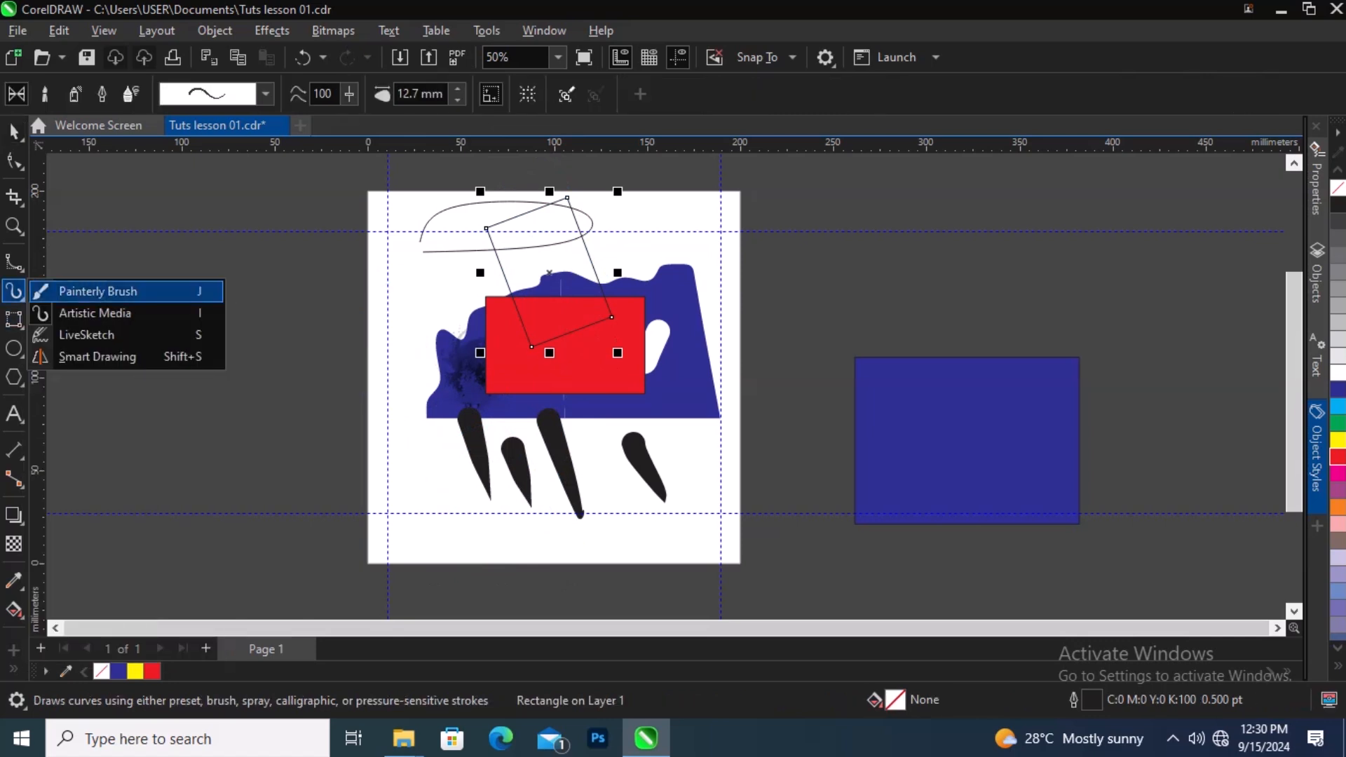
mouse_move(14, 320)
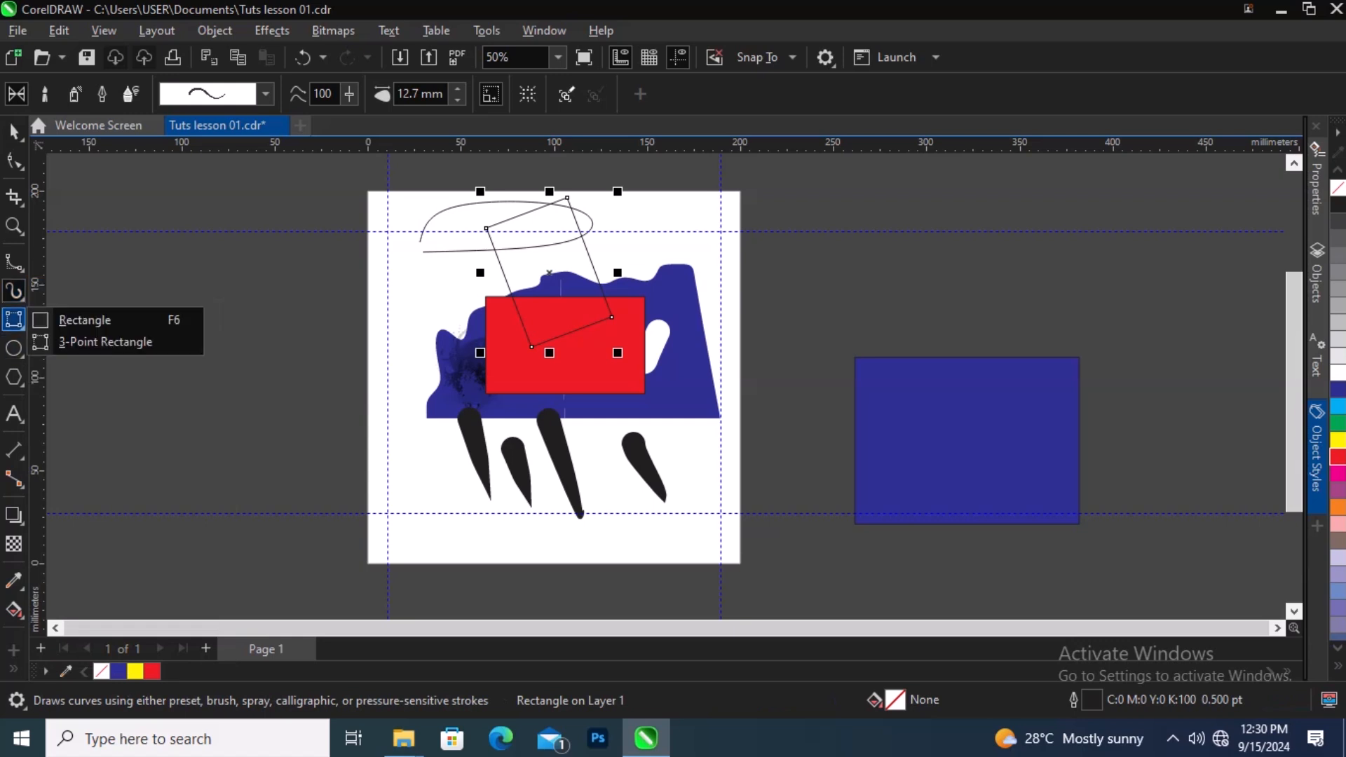
right_click(22, 325)
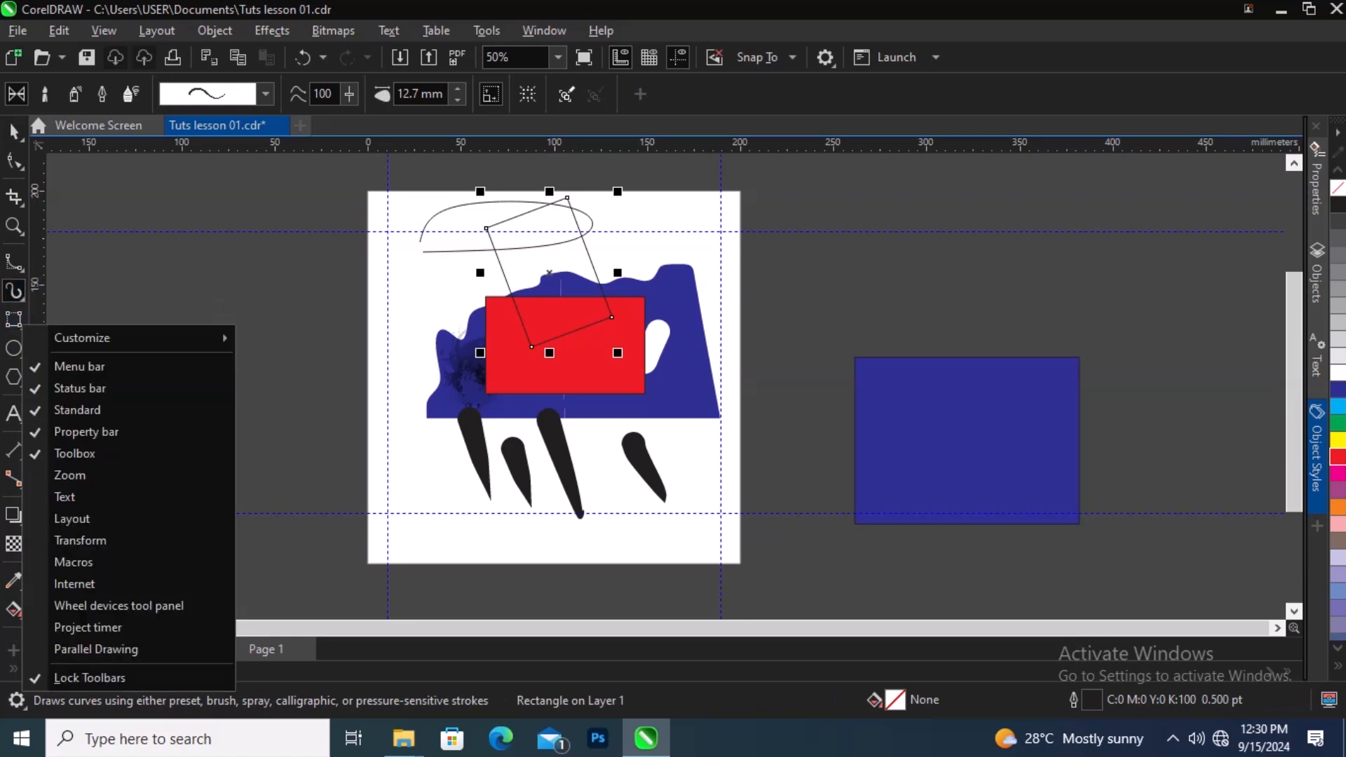
mouse_move(141, 338)
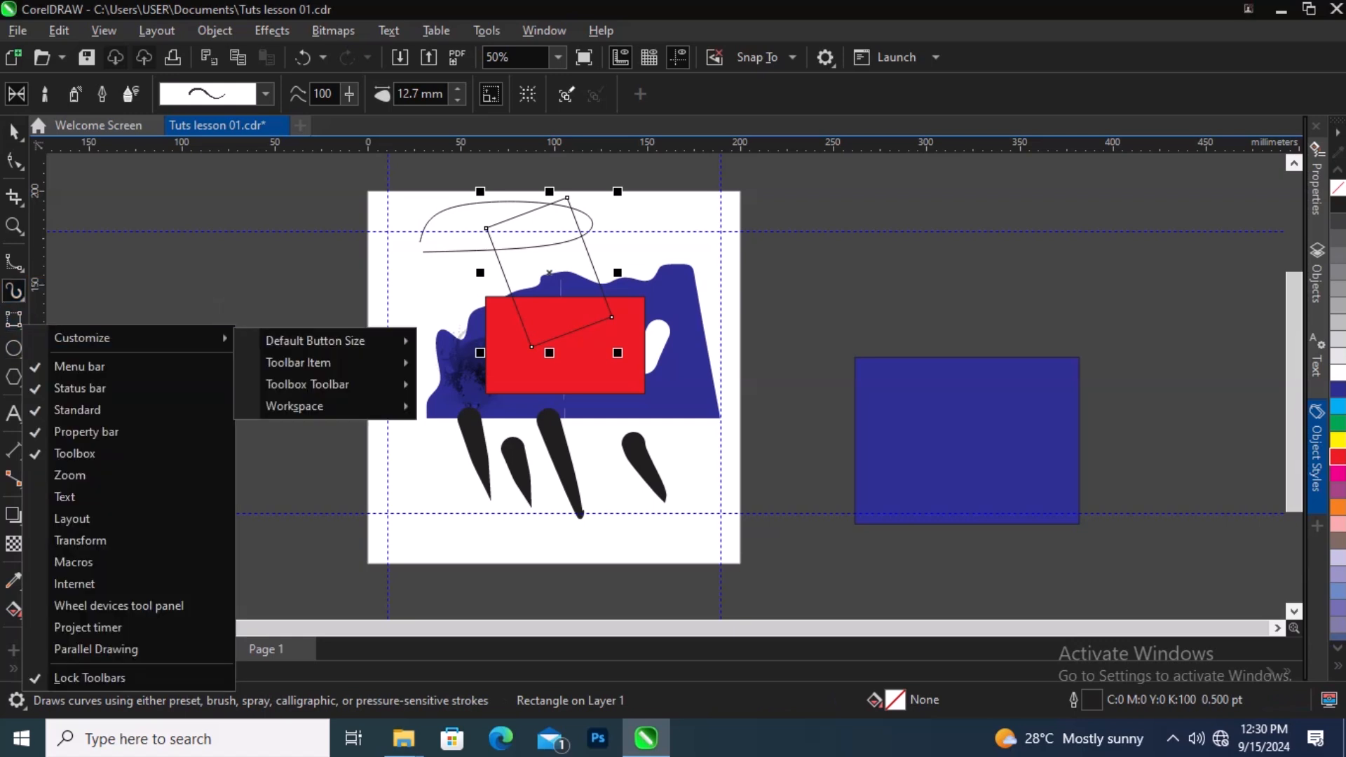
key("F6")
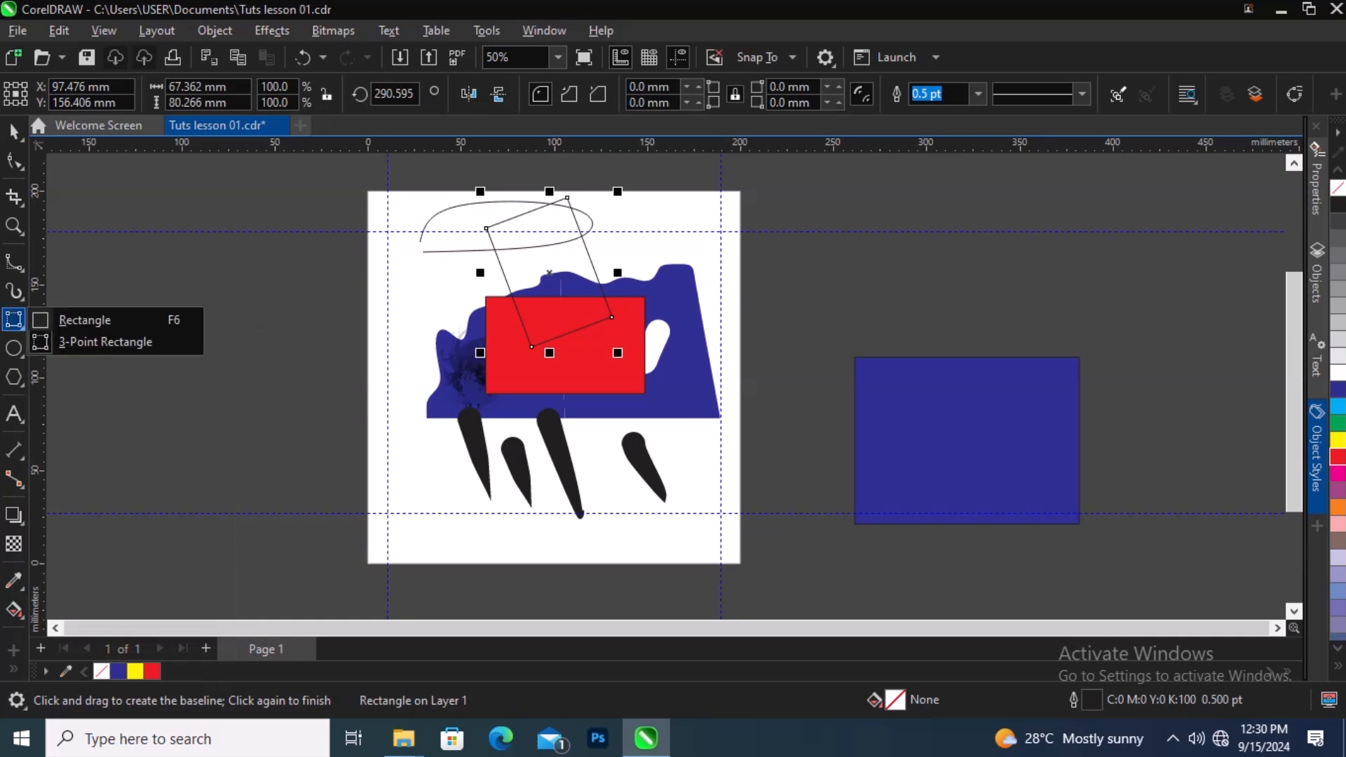
left_click(14, 348)
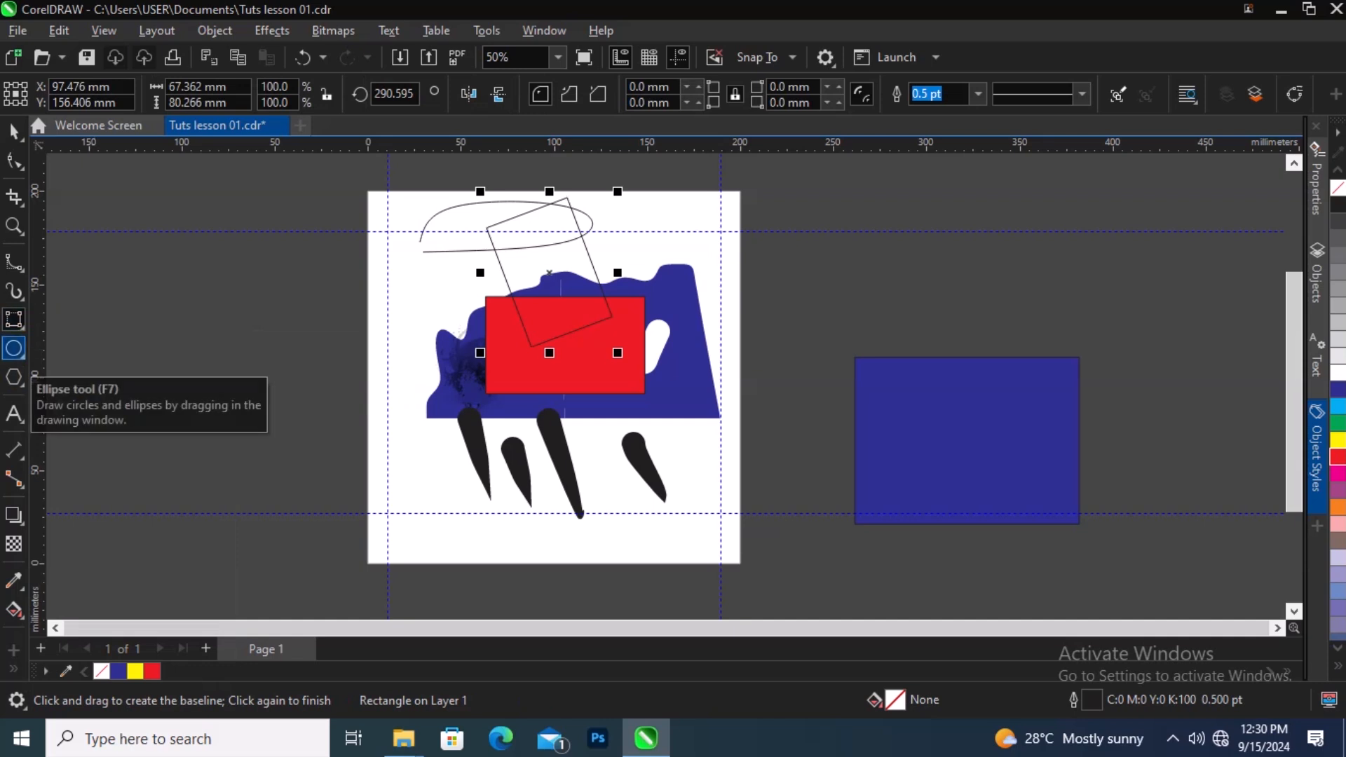
left_click(16, 350)
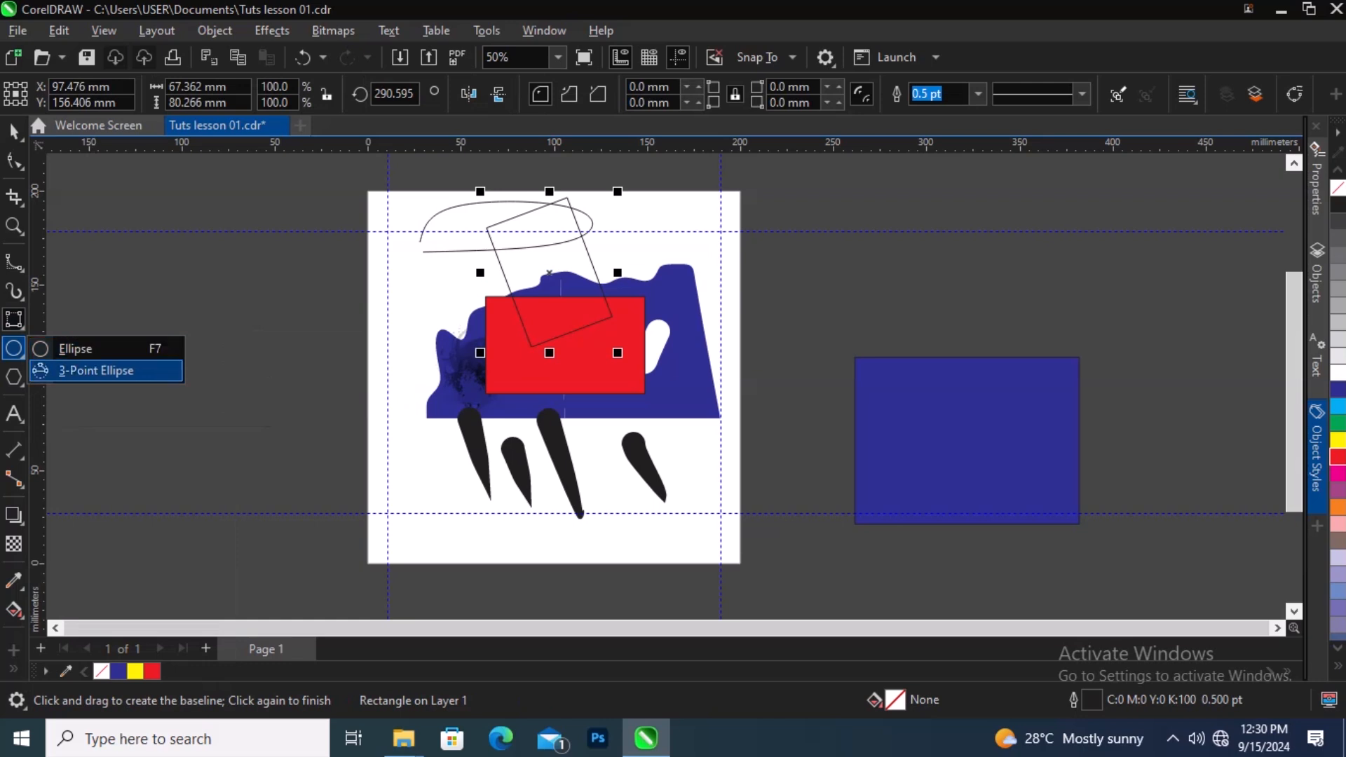
left_click(76, 349)
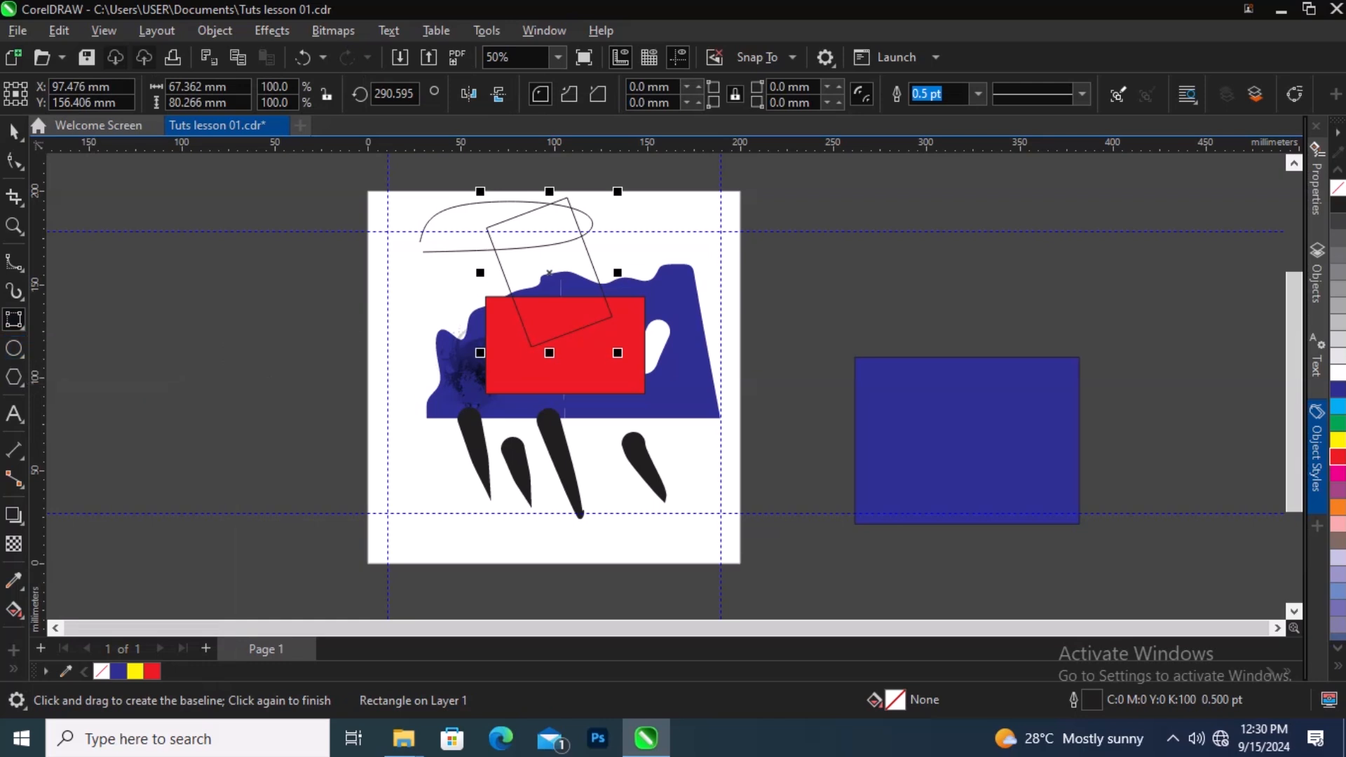
Step: Draw an ellipse about 56 x 59 mm and move it to the upper left of the page
left_click_drag(400, 421, 503, 533)
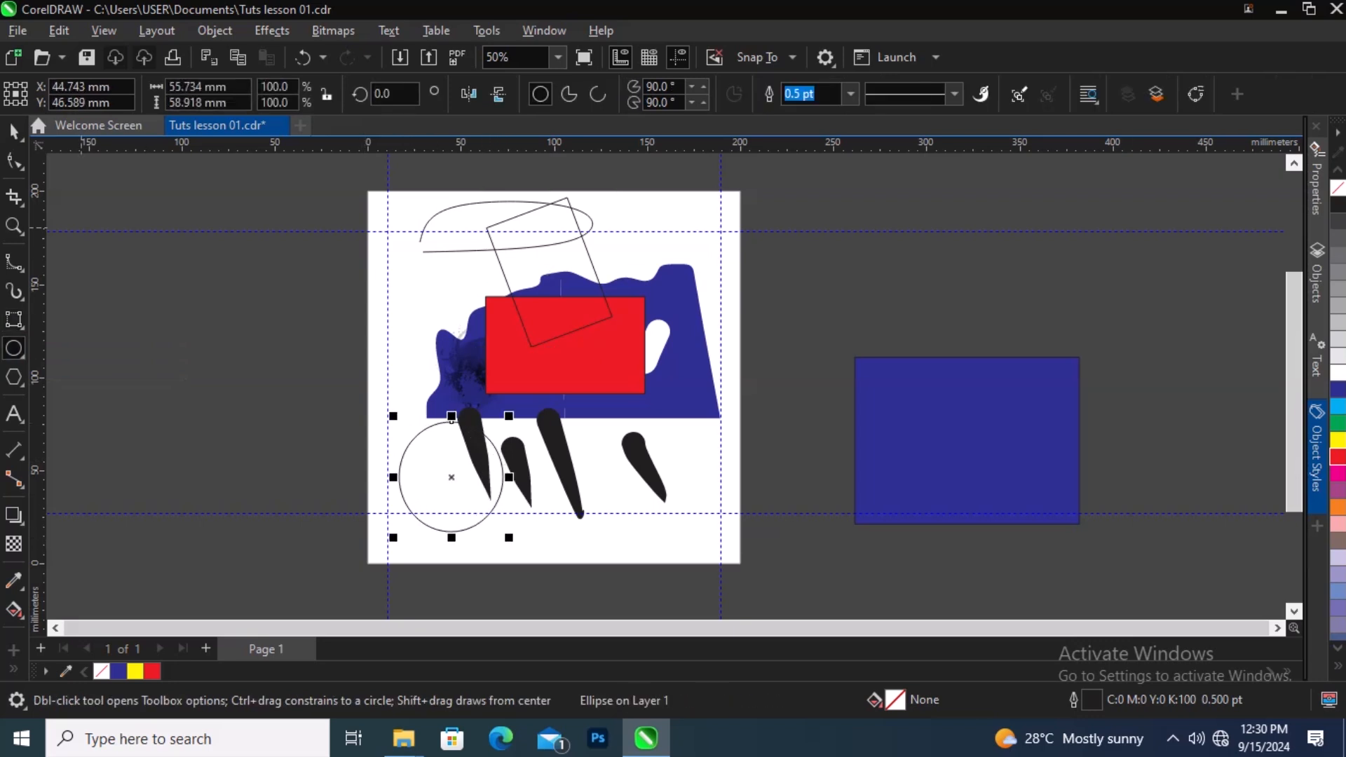
key("space")
left_click_drag(451, 419, 441, 246)
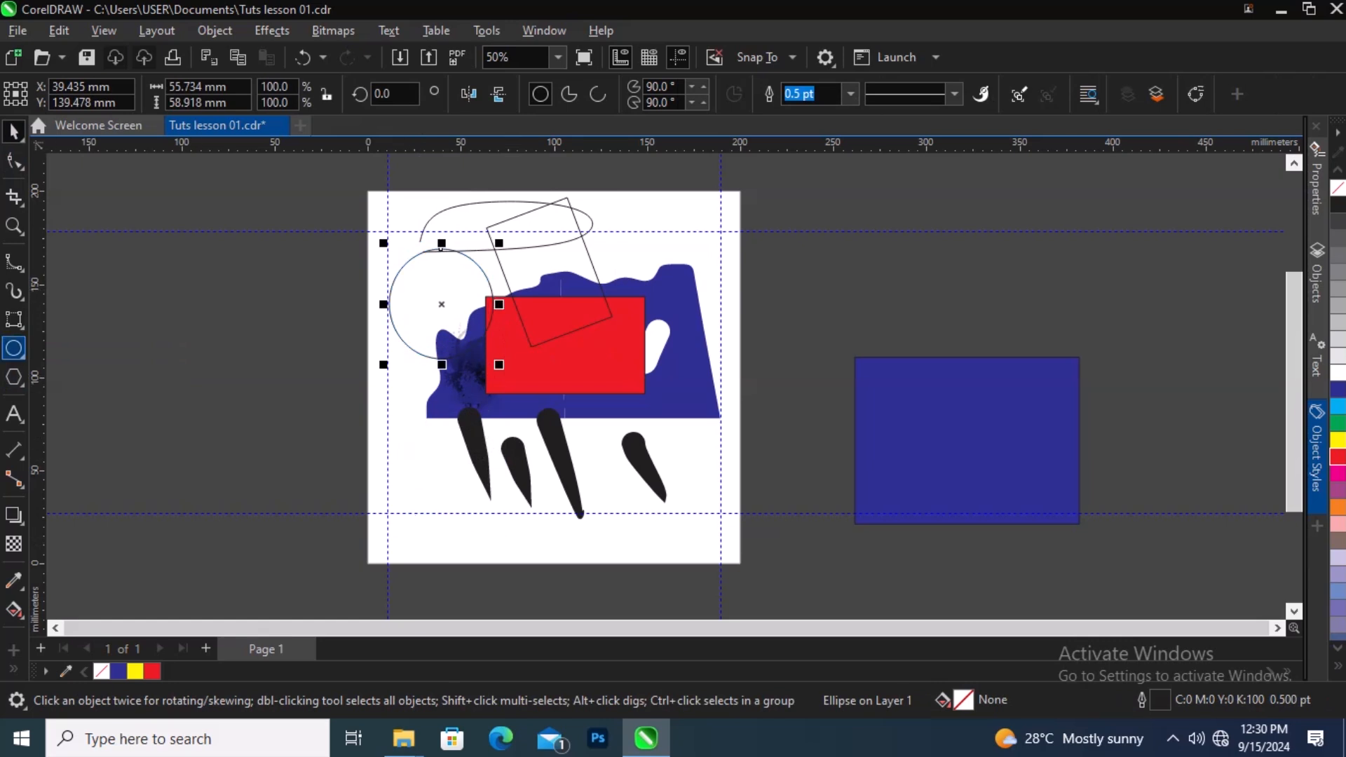
Step: Draw a 3-point ellipse about 69 x 68 mm in the lower left of the page
right_click(21, 351)
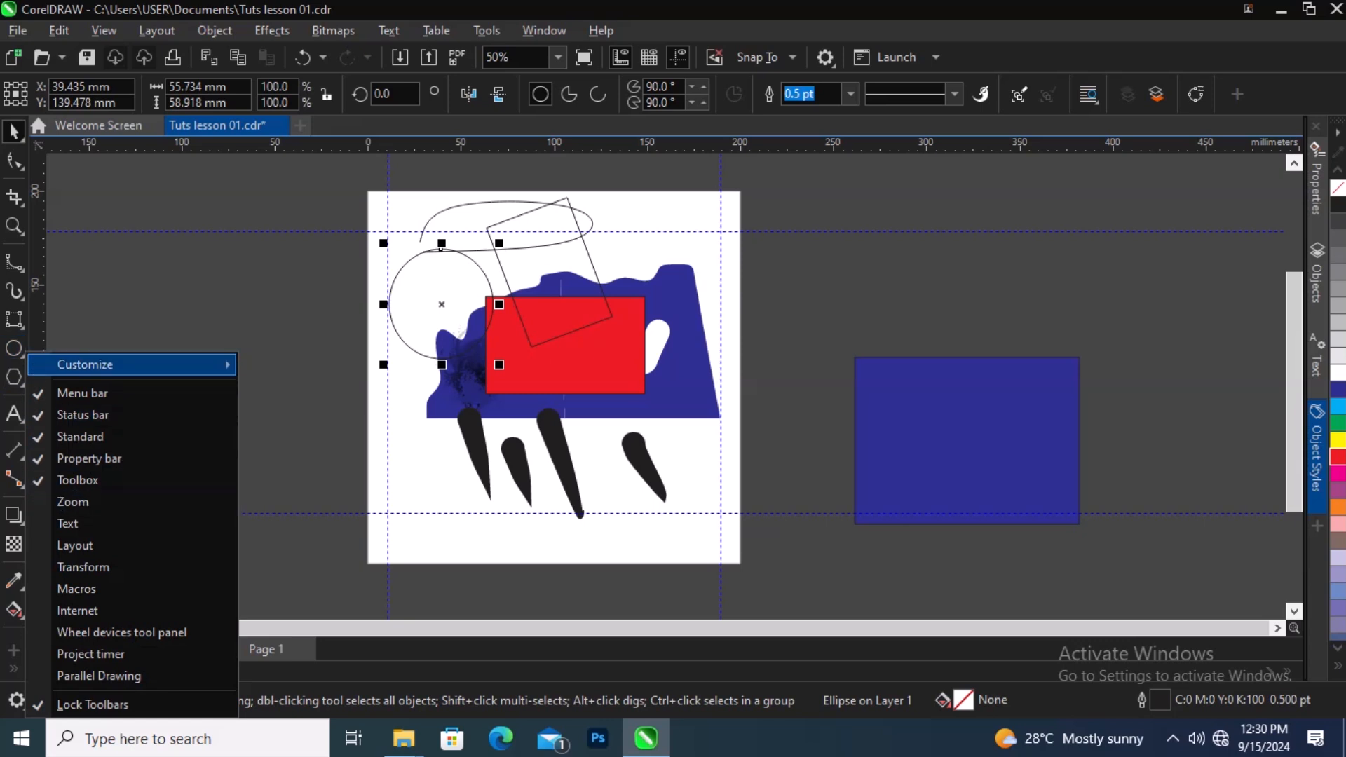
left_click(14, 349)
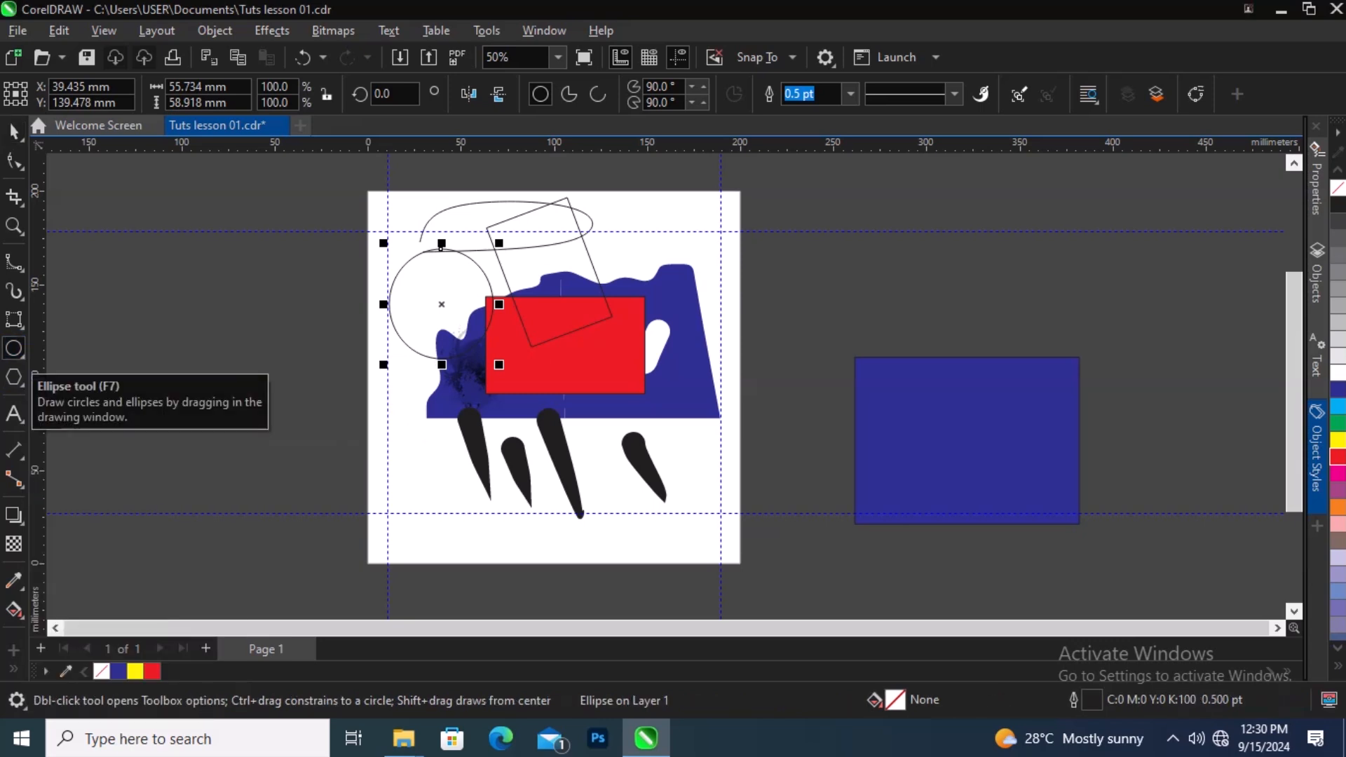
right_click(21, 350)
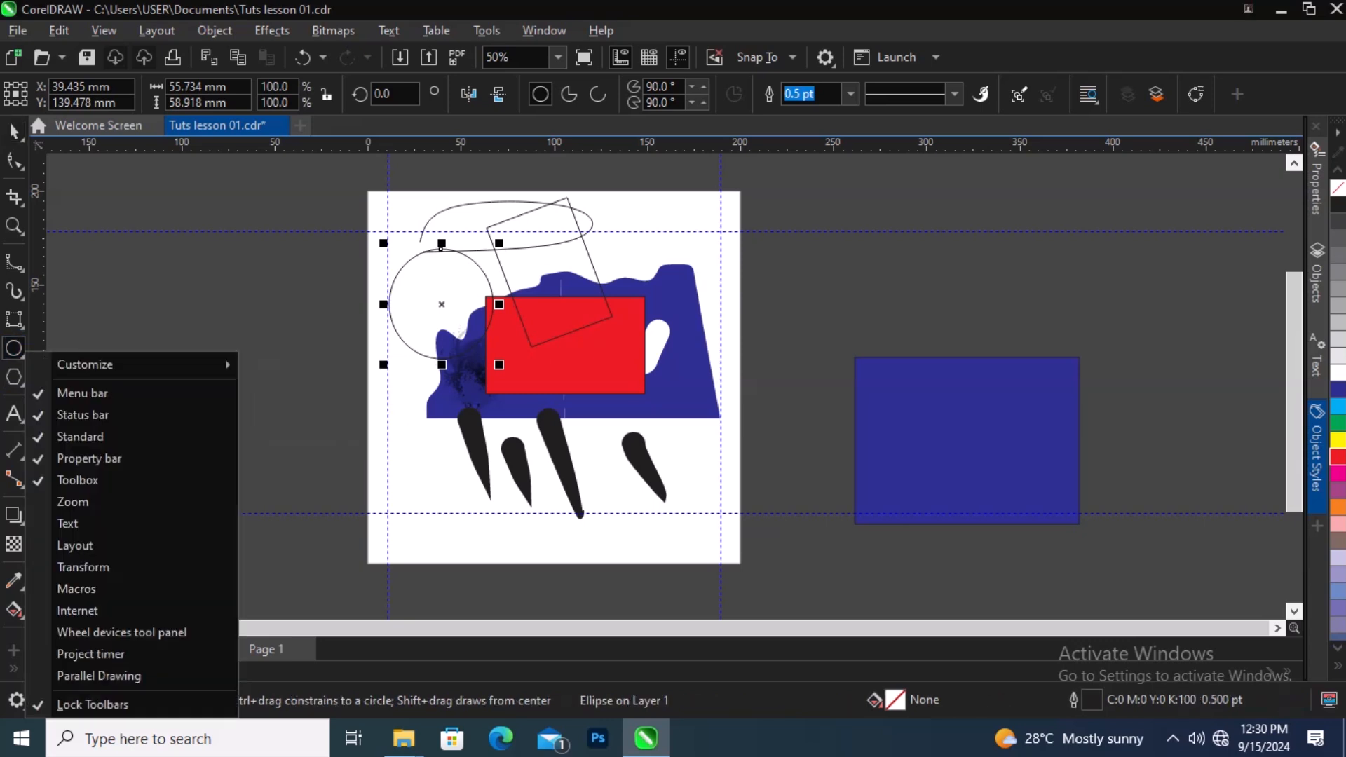
left_click(21, 354)
left_click(80, 372)
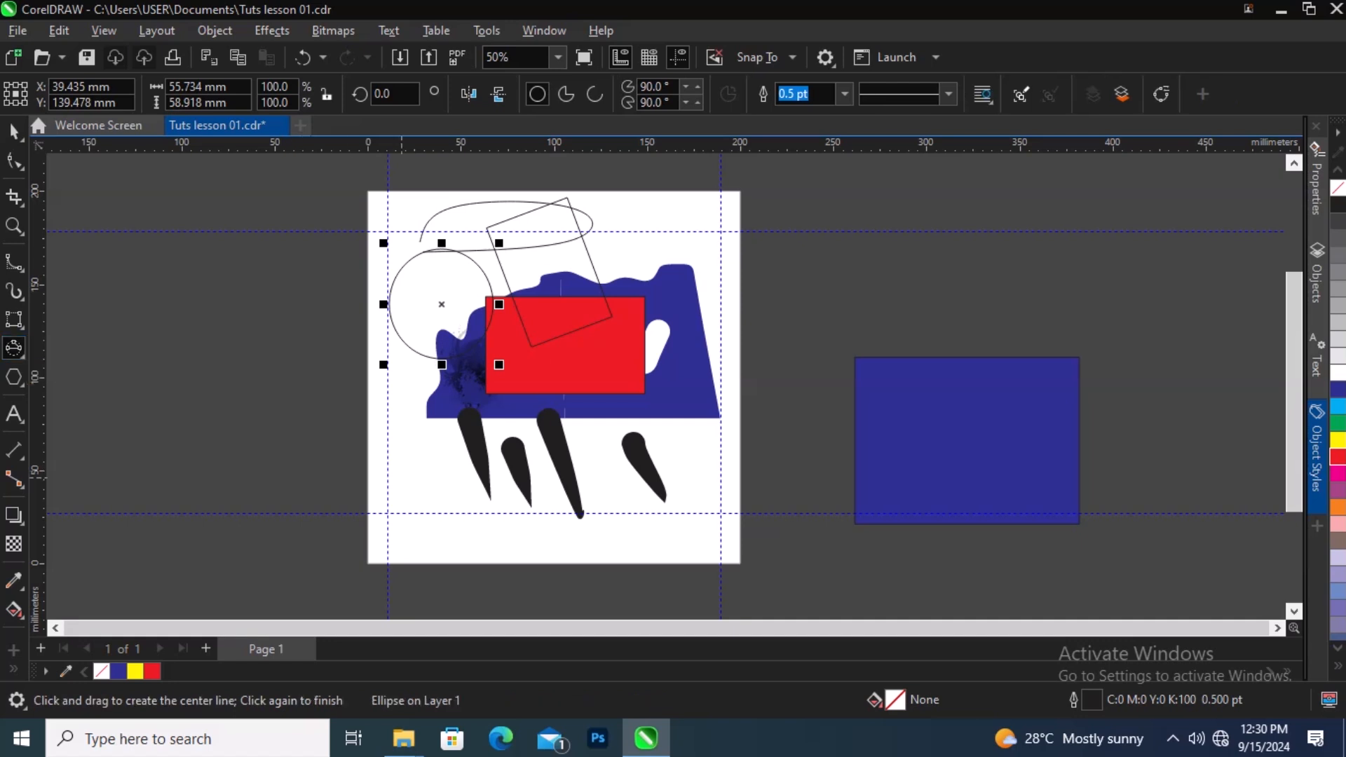
left_click_drag(399, 452, 506, 526)
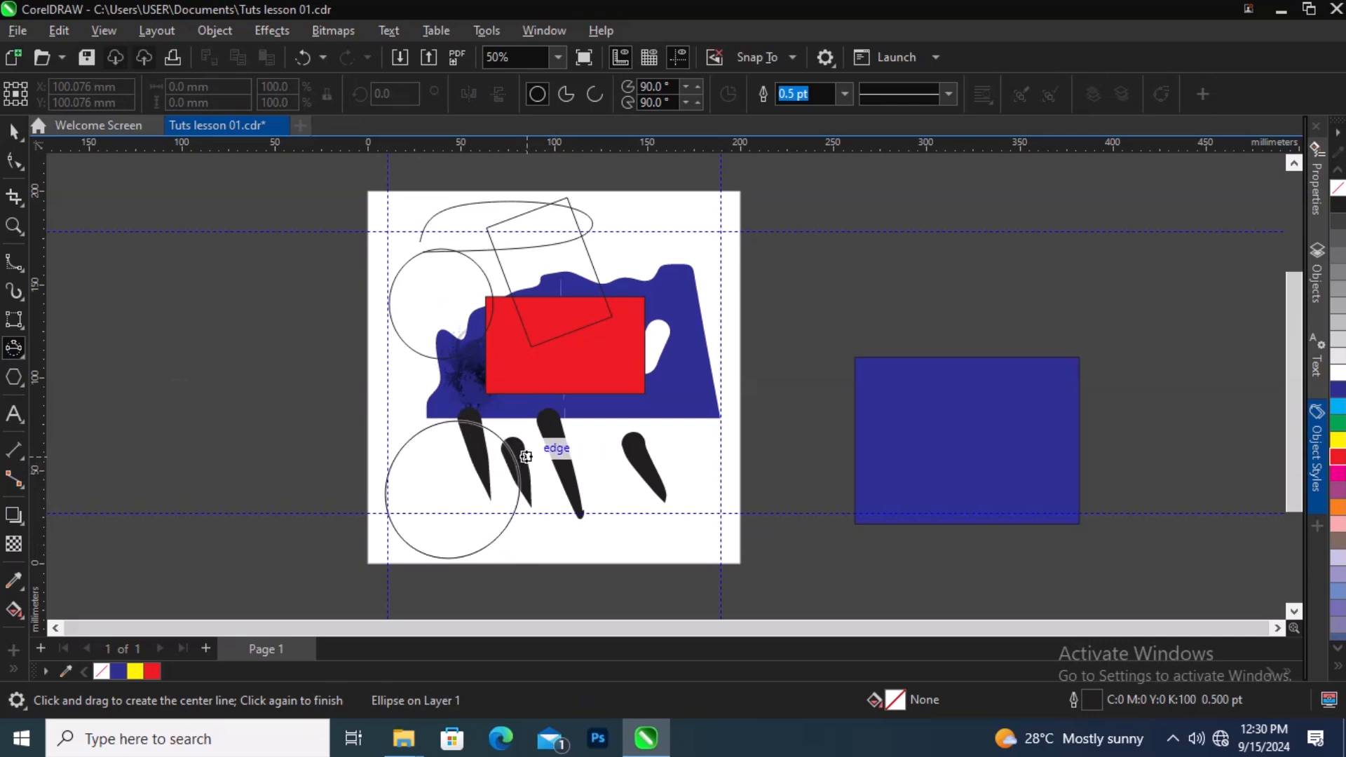
left_click(516, 459)
left_click(13, 131)
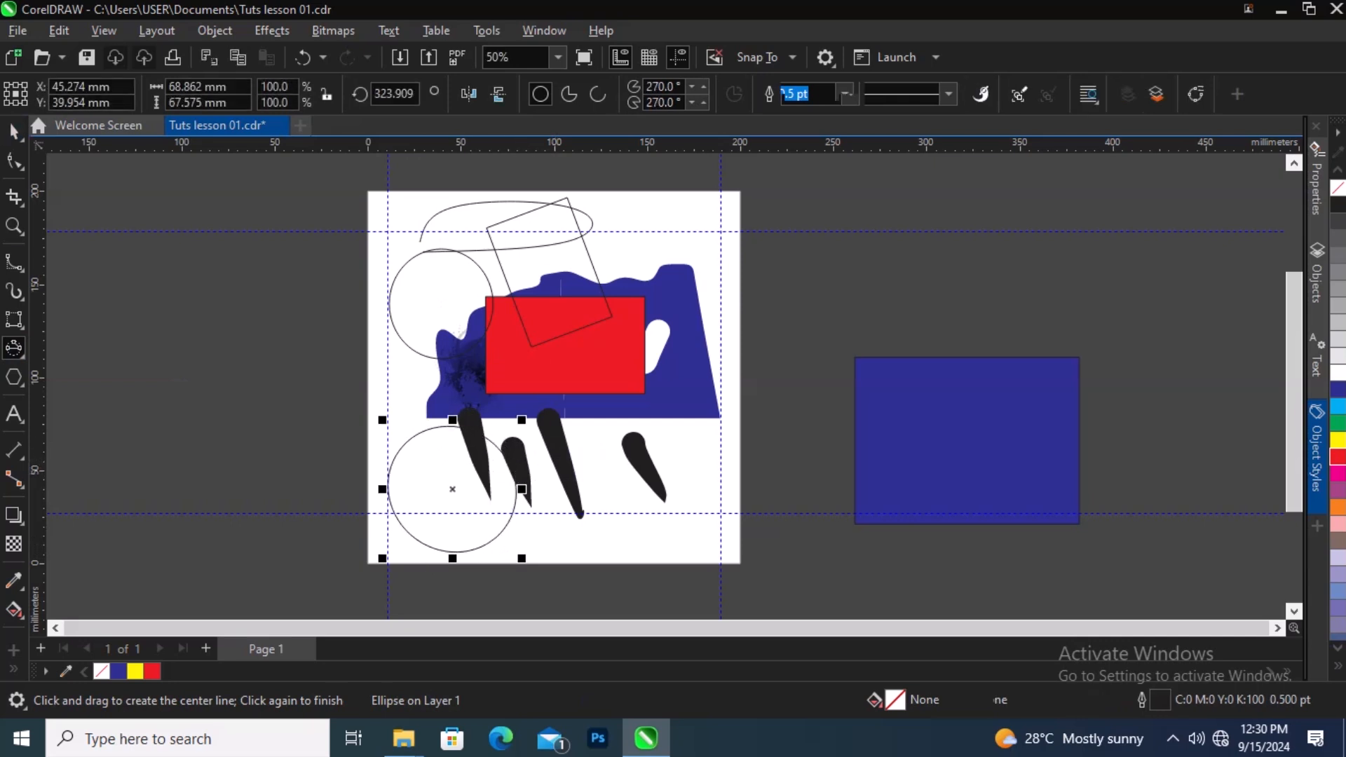
Step: Delete the upper-left ellipse, the tilted rectangle and the curved line at the top of the page
left_click_drag(269, 196, 642, 367)
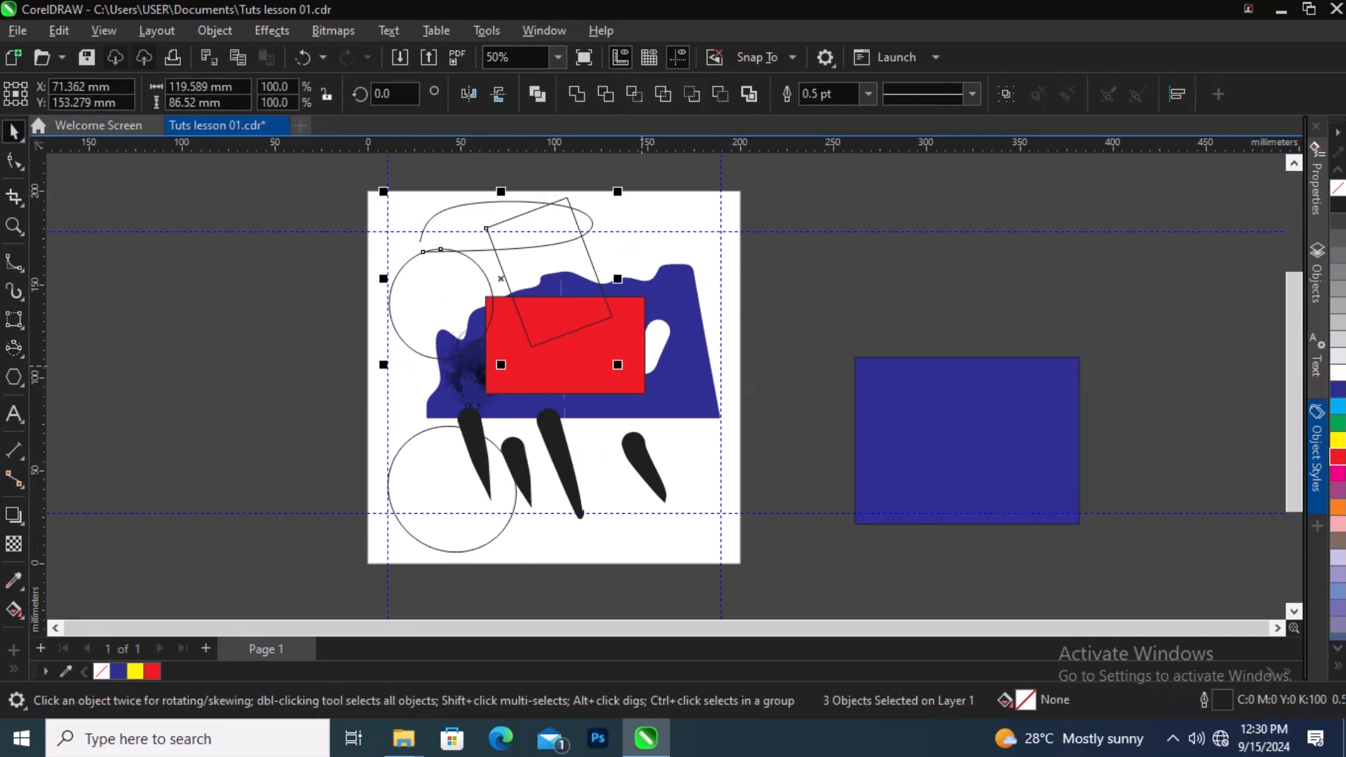
key("Delete")
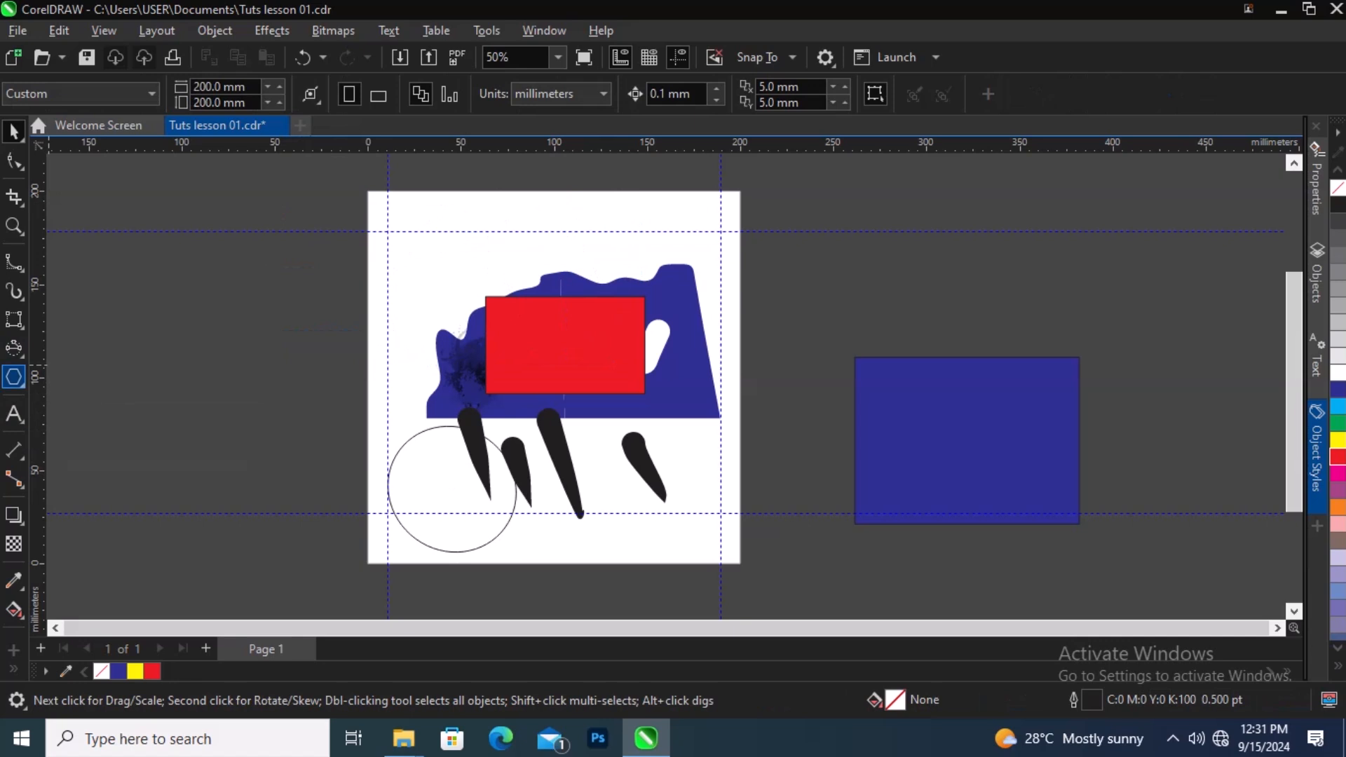
Step: Draw a polygon about 49 x 48 mm in the upper left of the page
right_click(21, 386)
left_click(21, 386)
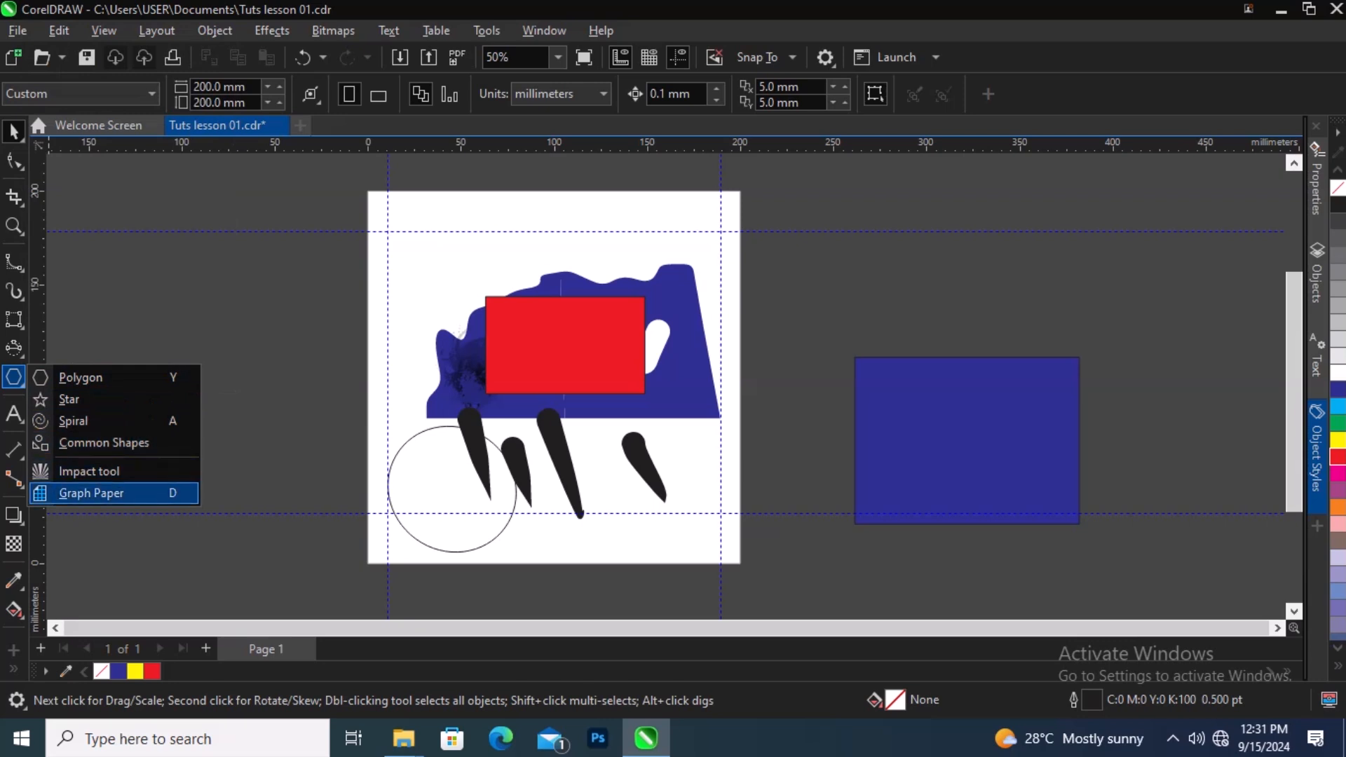
left_click(81, 377)
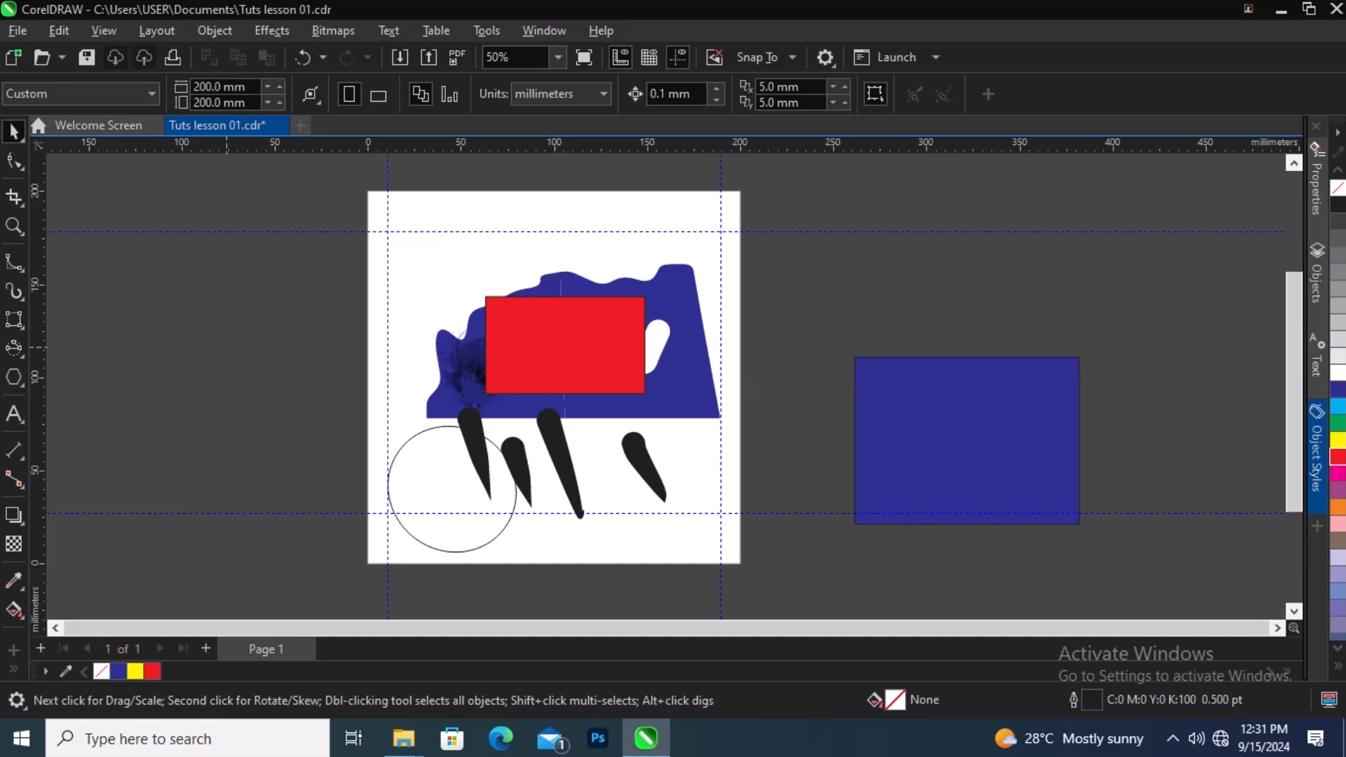
left_click_drag(410, 231, 507, 327)
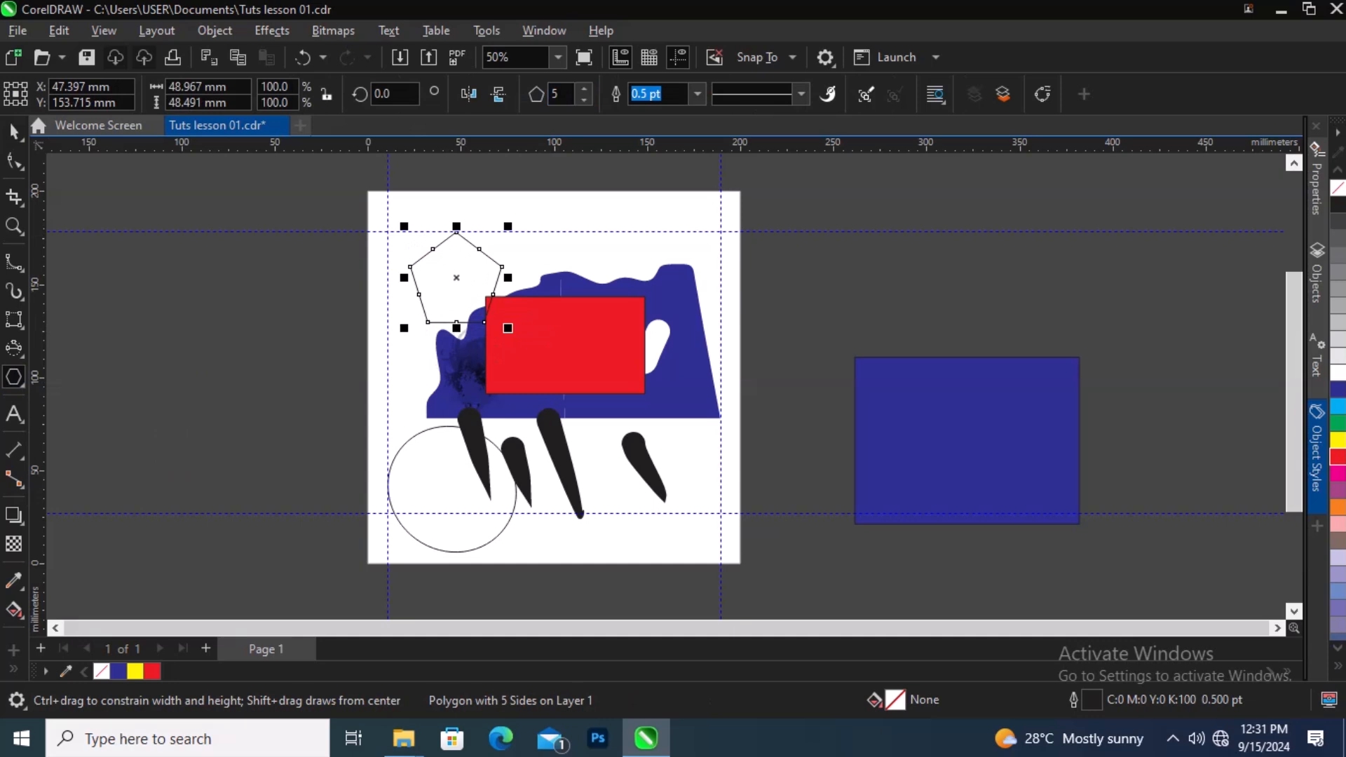
Step: Set the polygon to 6 sides and move it up toward the page's top edge
left_click(584, 99)
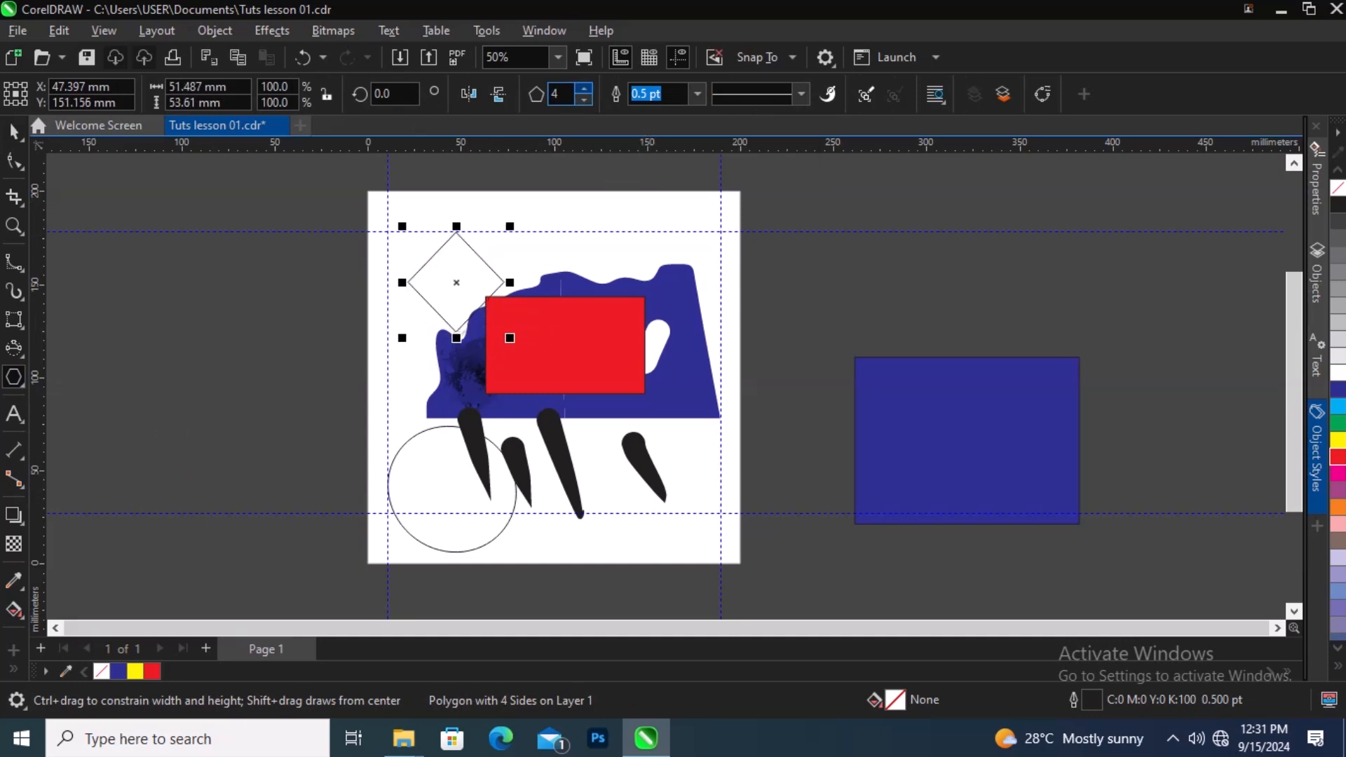
left_click(584, 88)
left_click(584, 88)
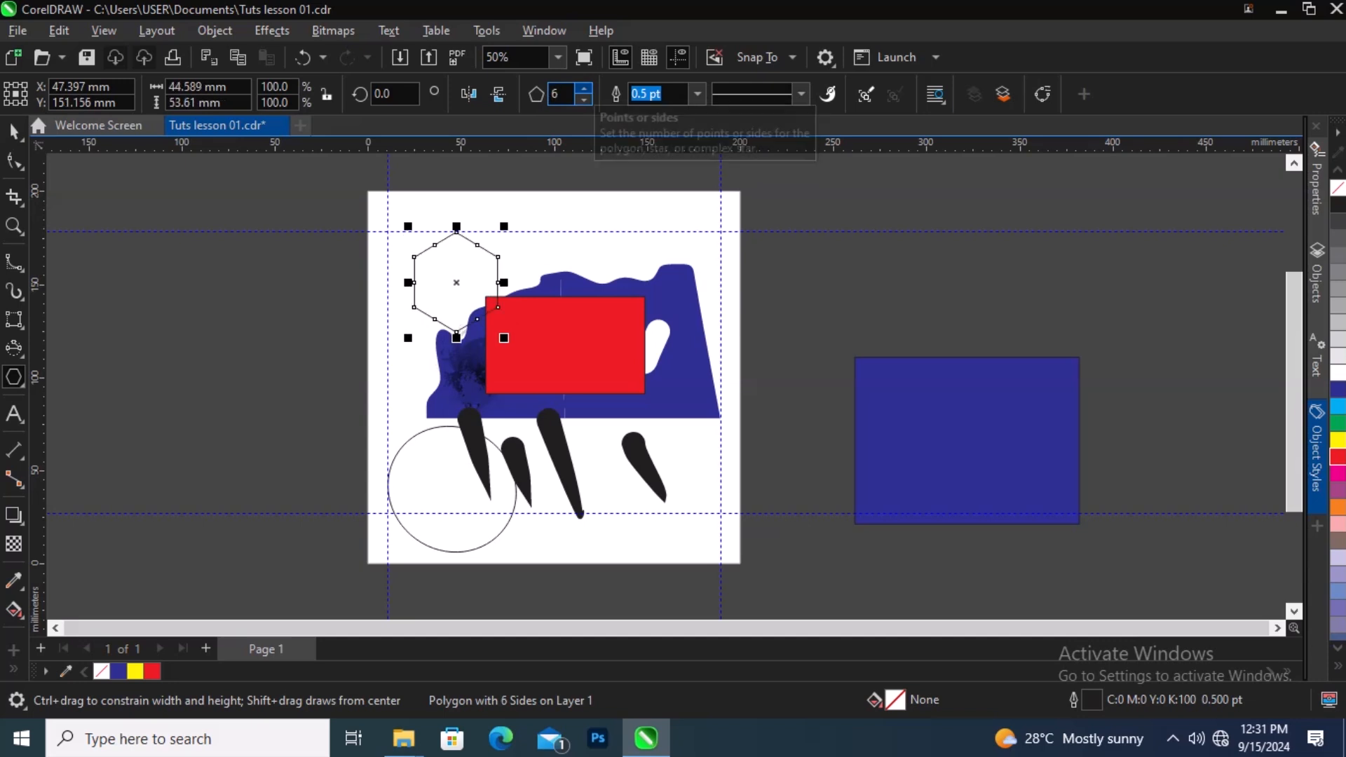
left_click(14, 131)
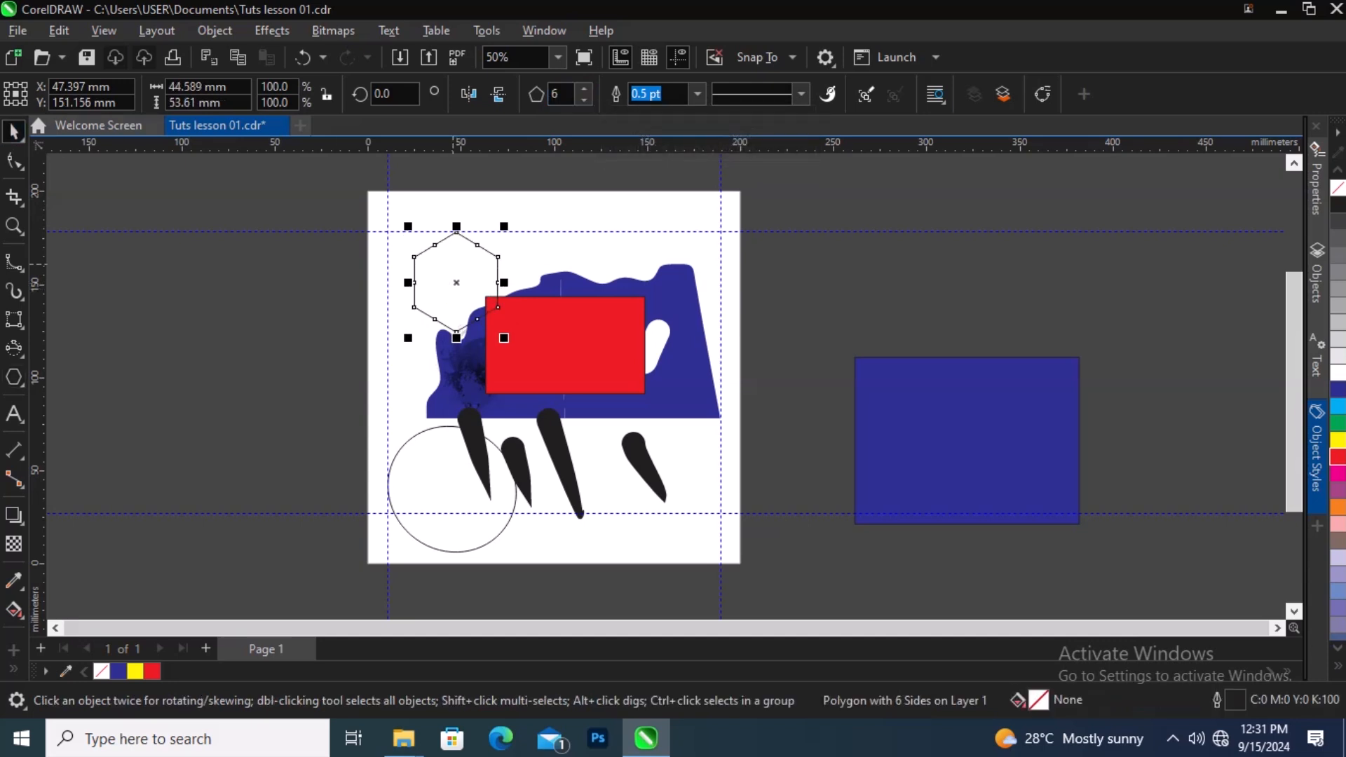
left_click_drag(453, 264, 457, 232)
Step: Delete the red rectangle
left_click(574, 377)
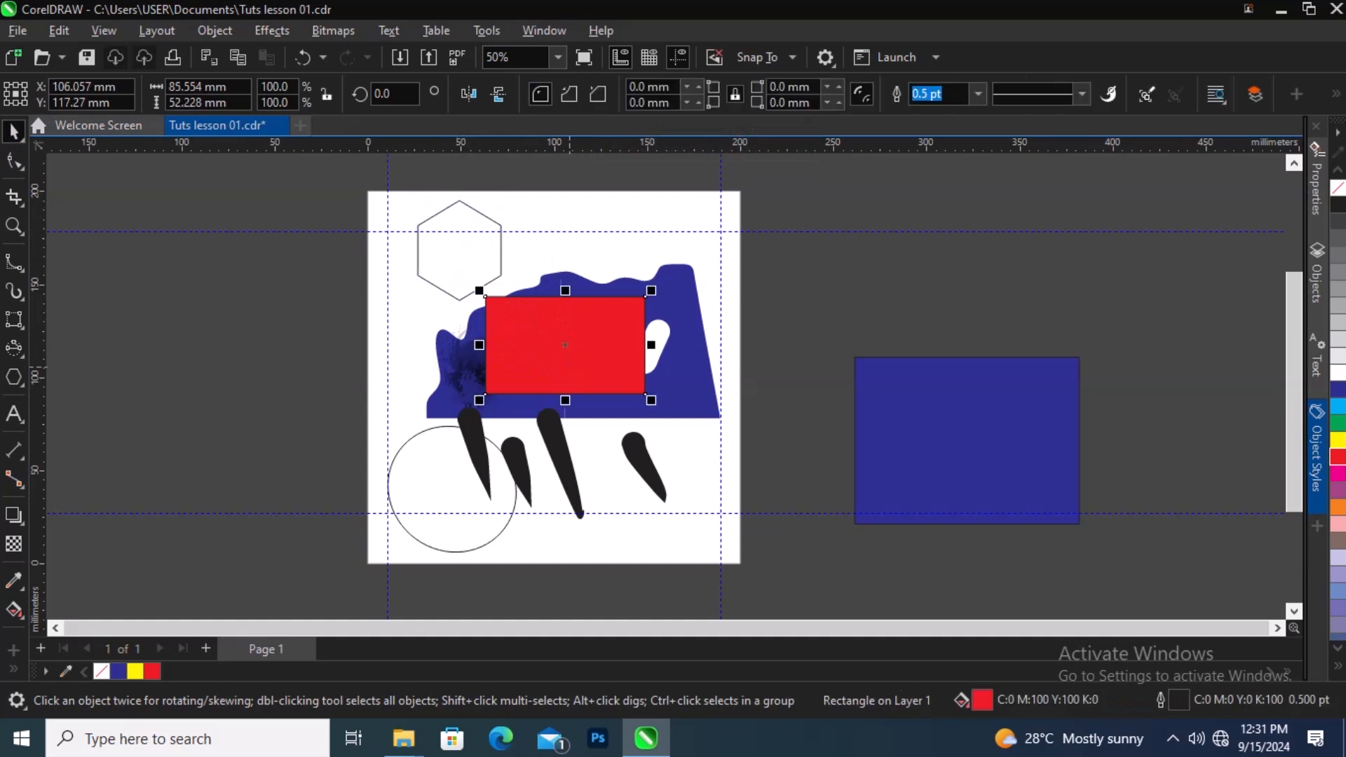
key("Delete")
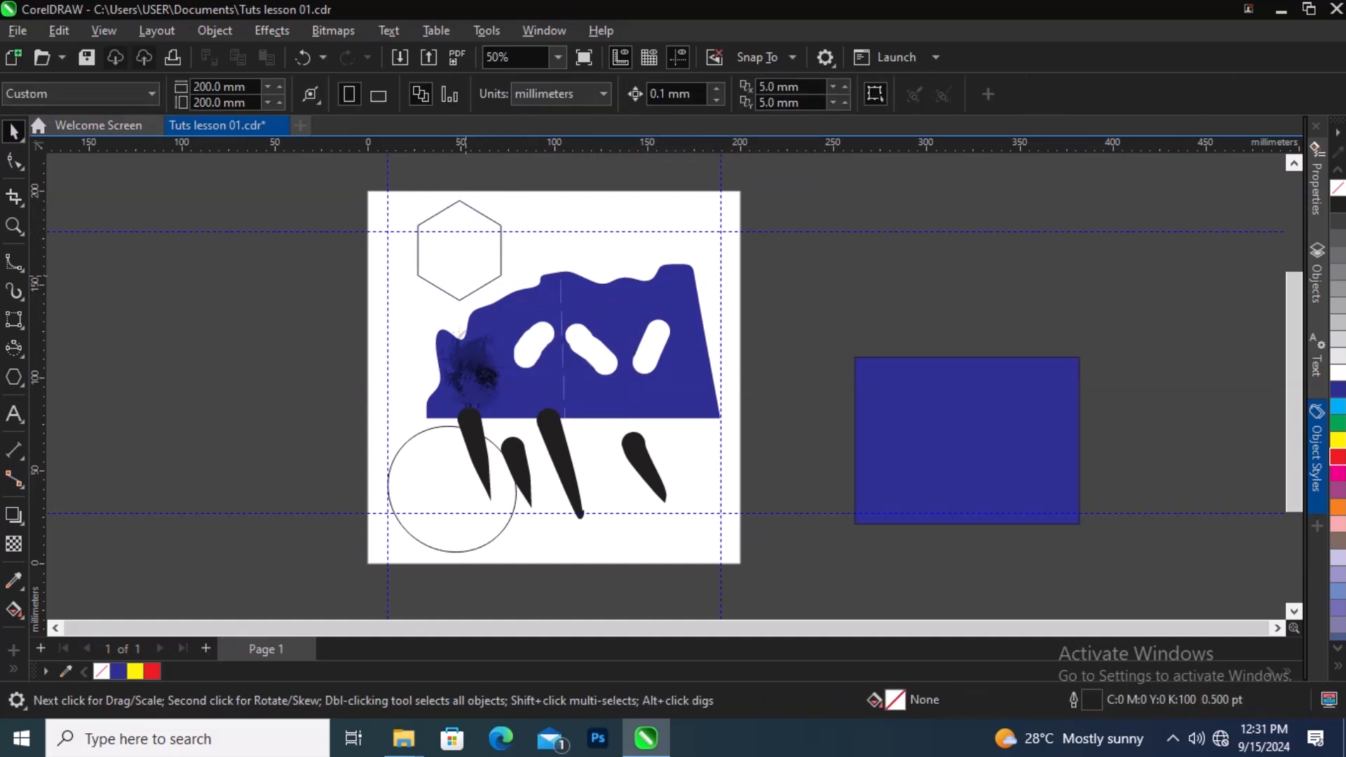
left_click(466, 276)
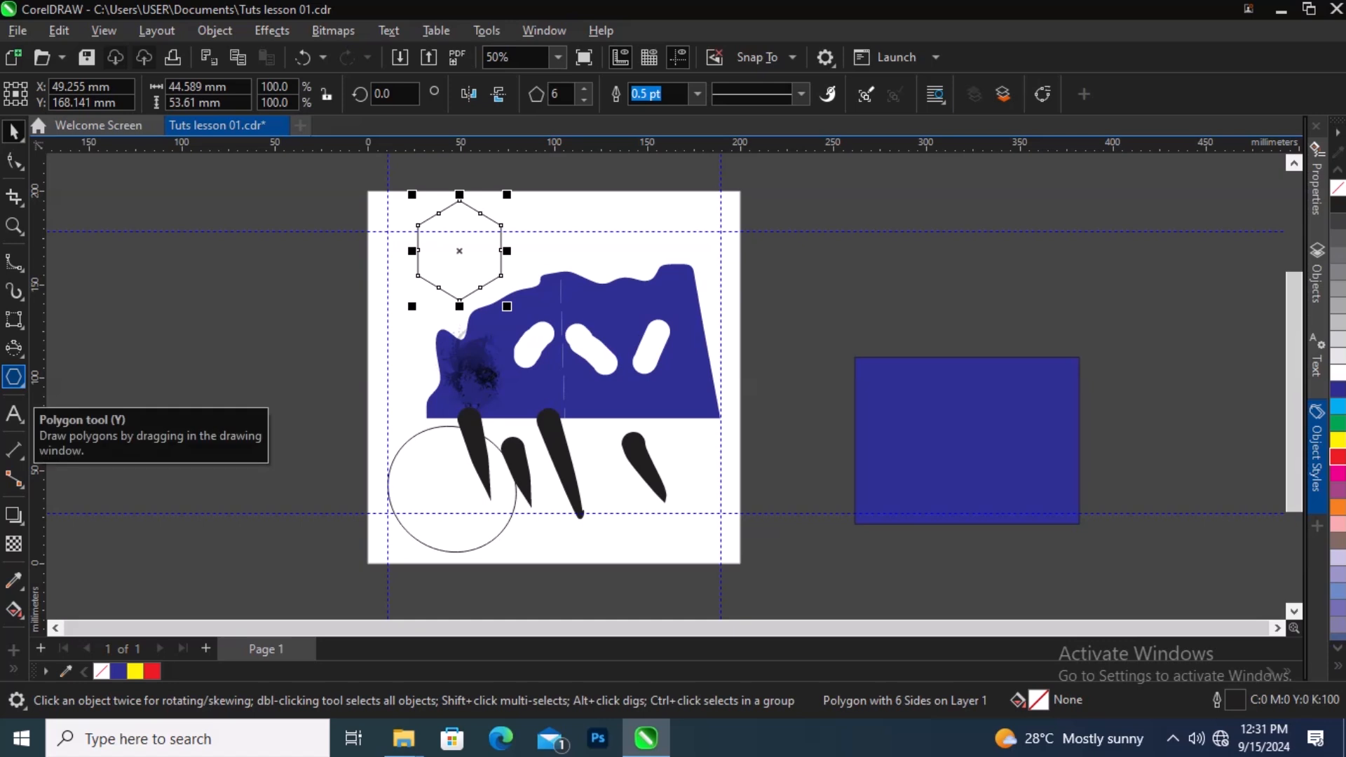
right_click(14, 377)
left_click(14, 377)
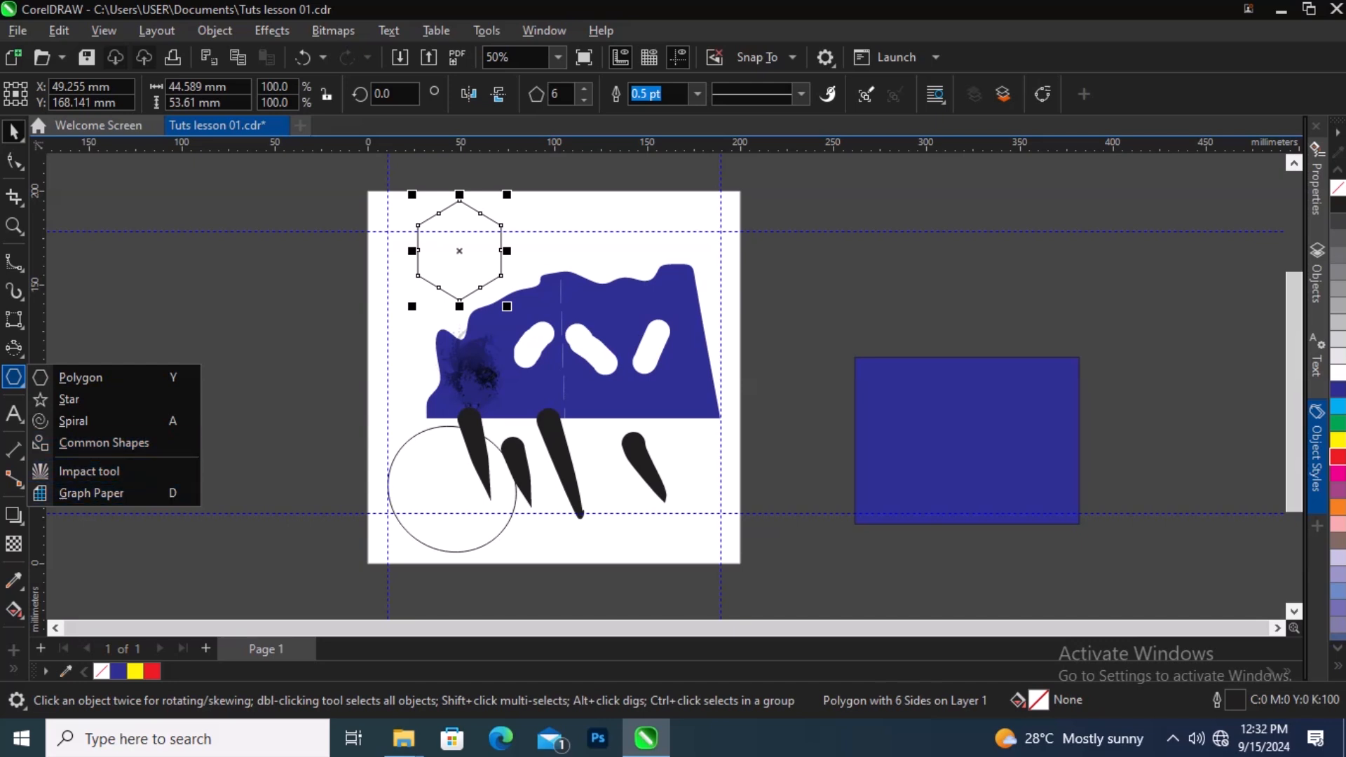
left_click(73, 514)
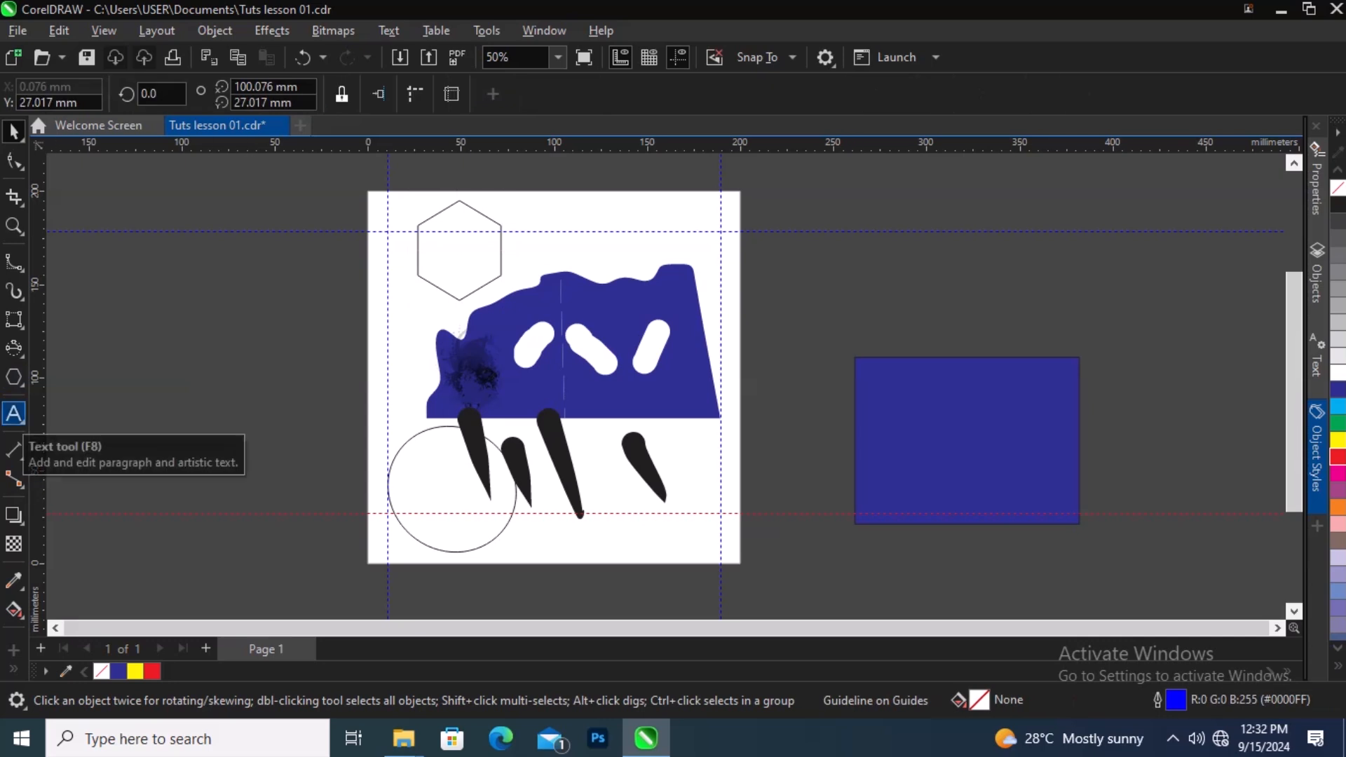
Step: Add artistic text "Lesson" on the left of the page below the hexagon
left_click(14, 413)
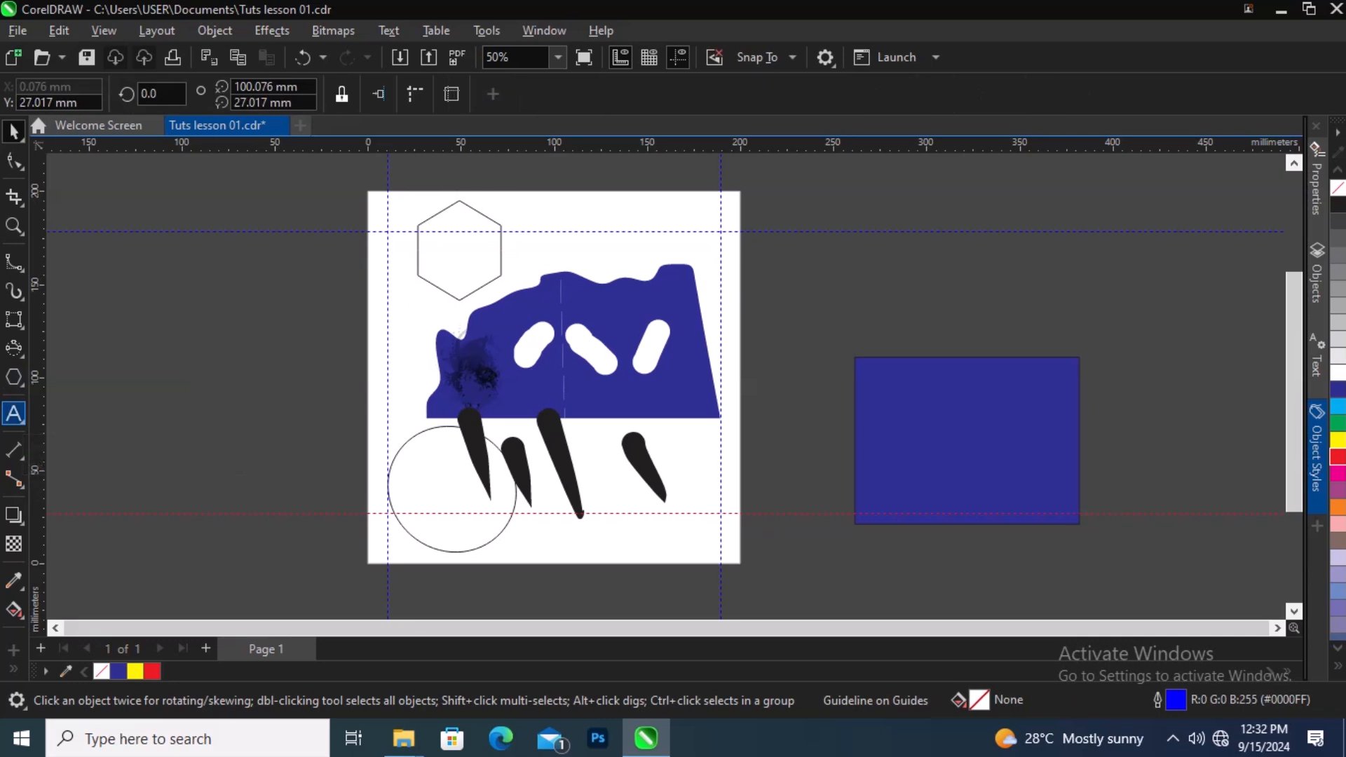
left_click(22, 420)
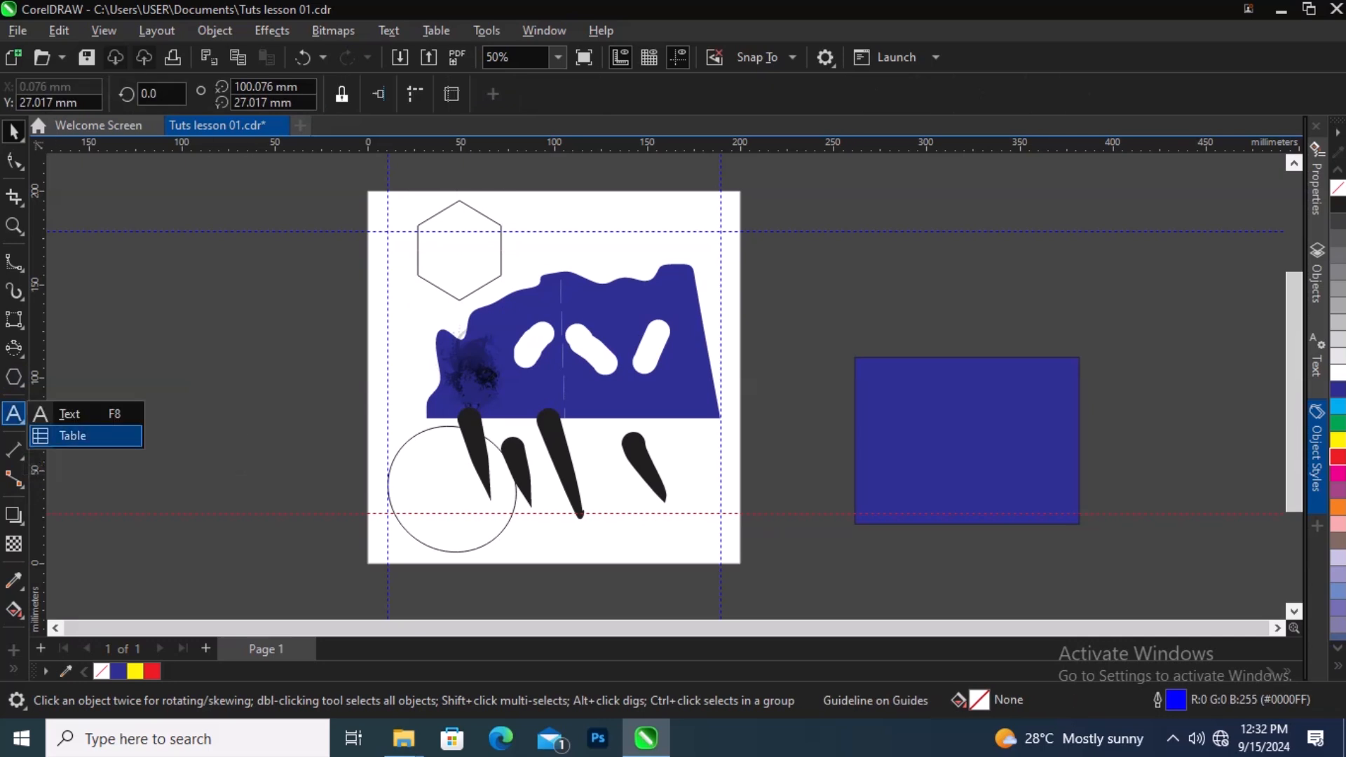
left_click(14, 414)
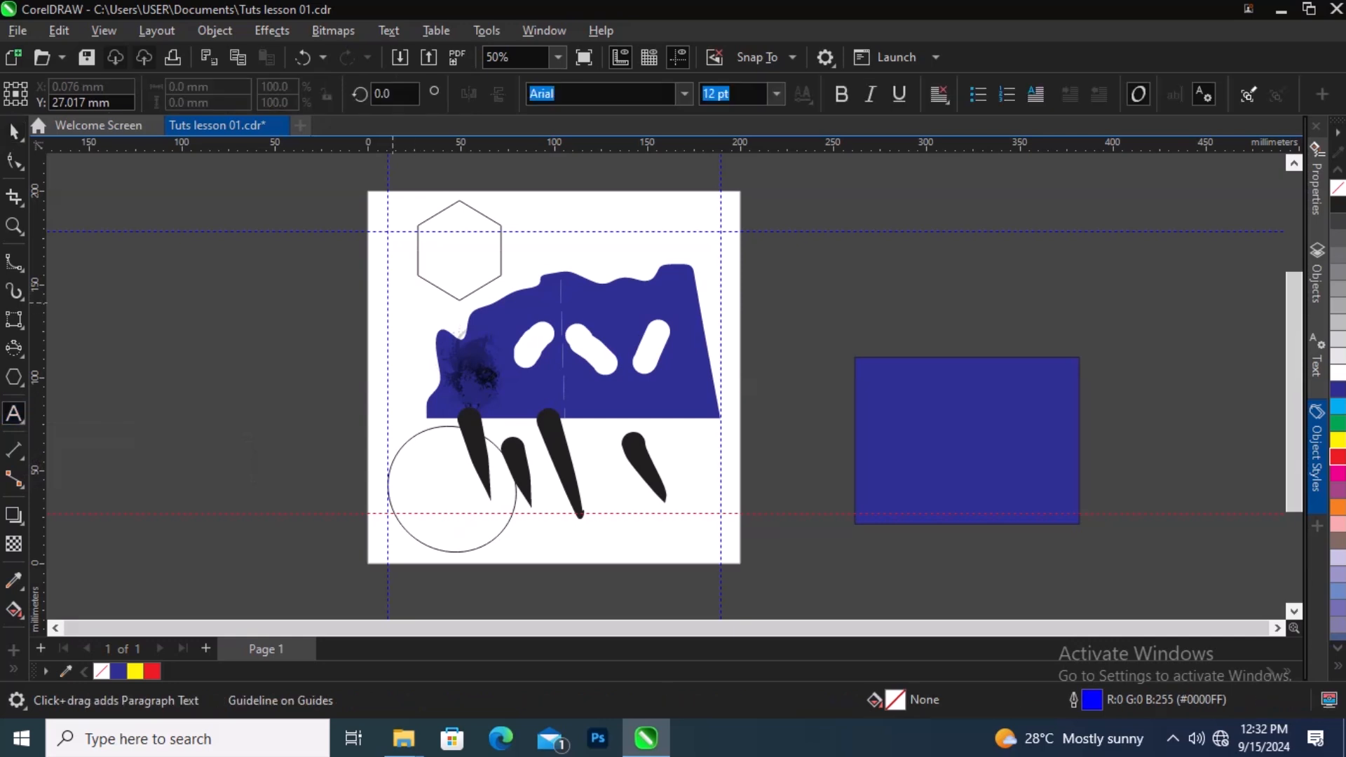
left_click(389, 313)
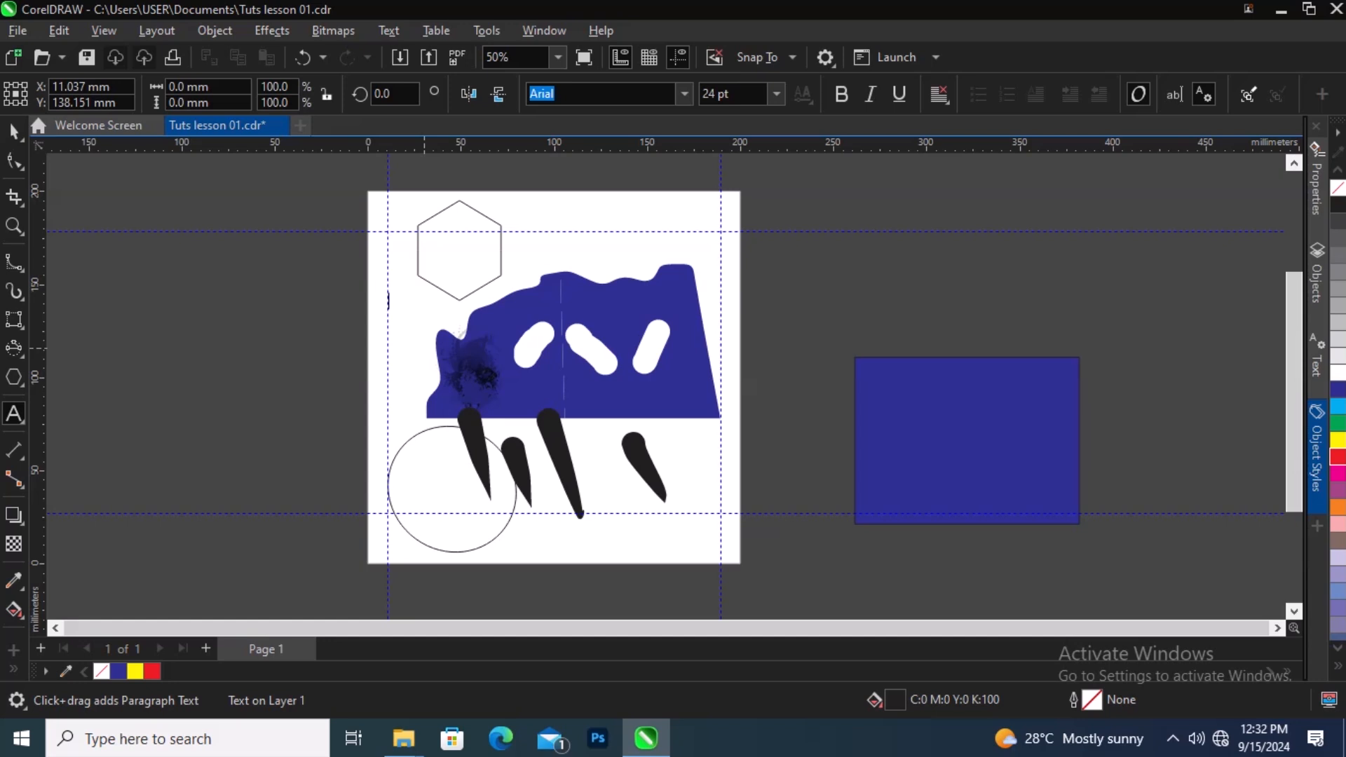
type("Lesson")
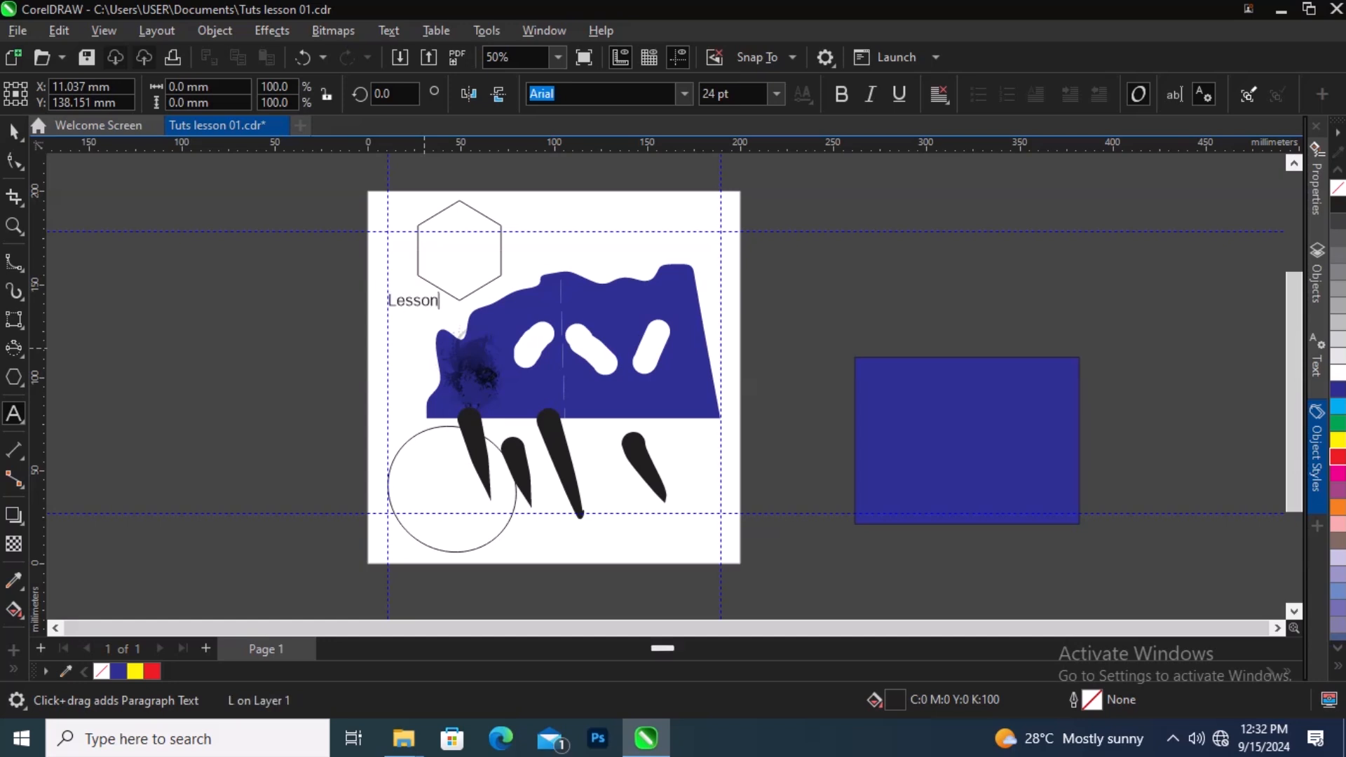
Step: Scale the "Lesson" text up to about 95 pt and move it to the page's top right beside the hexagon
key("ctrl+space")
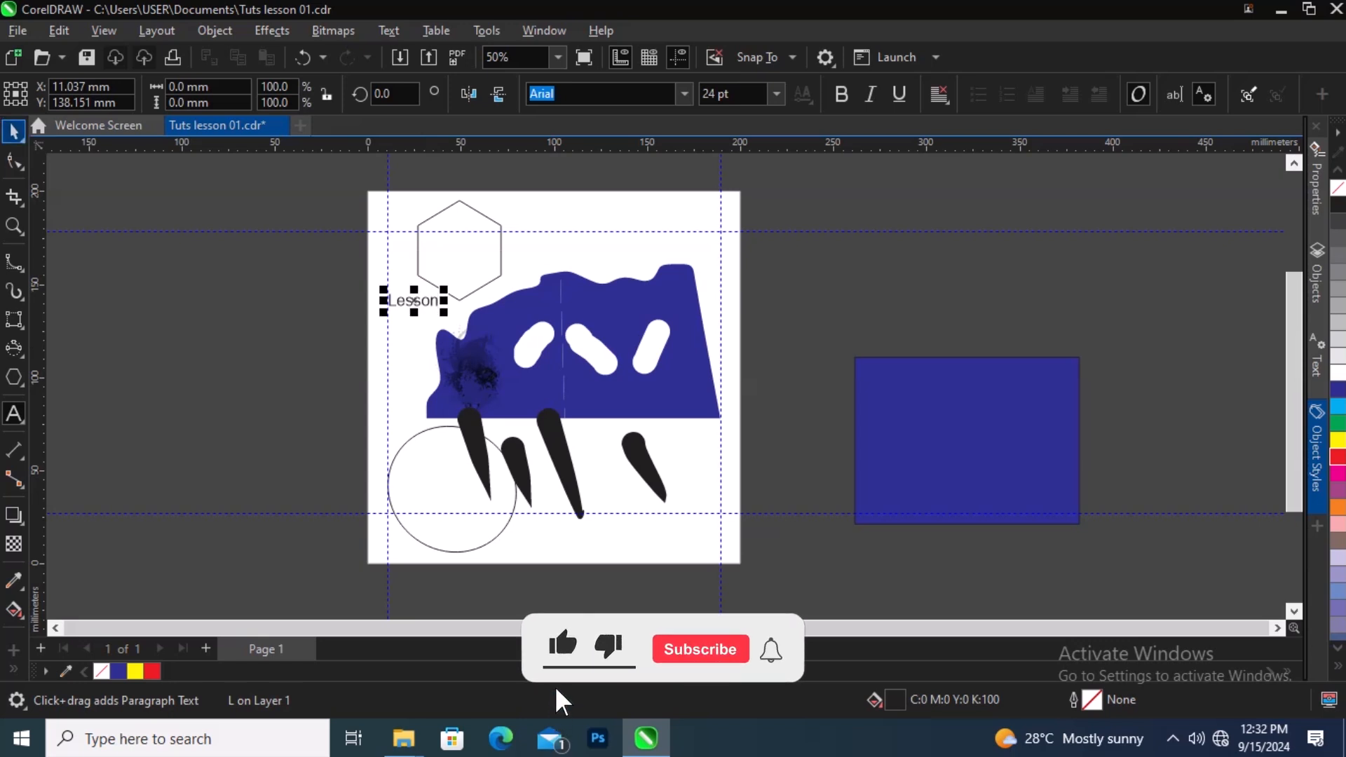
left_click_drag(444, 312, 581, 419)
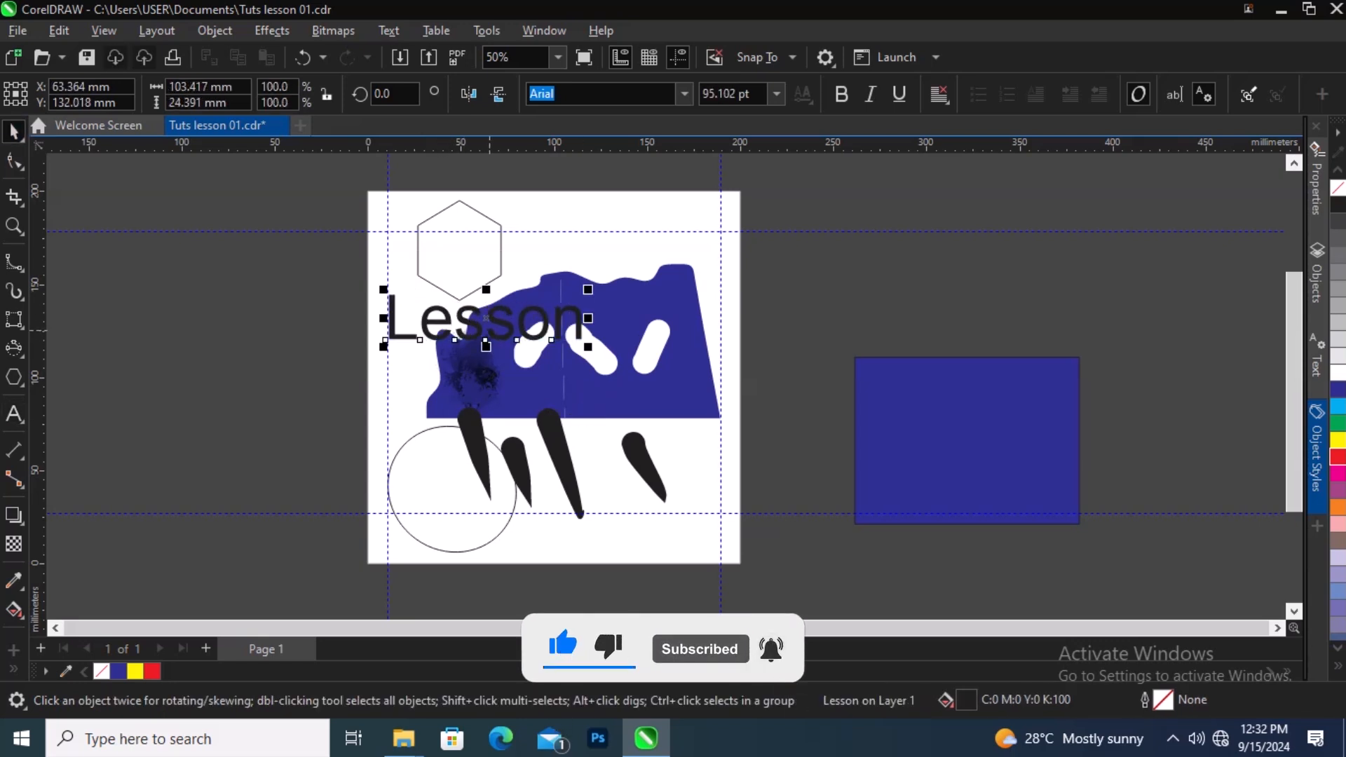
left_click_drag(486, 342, 610, 254)
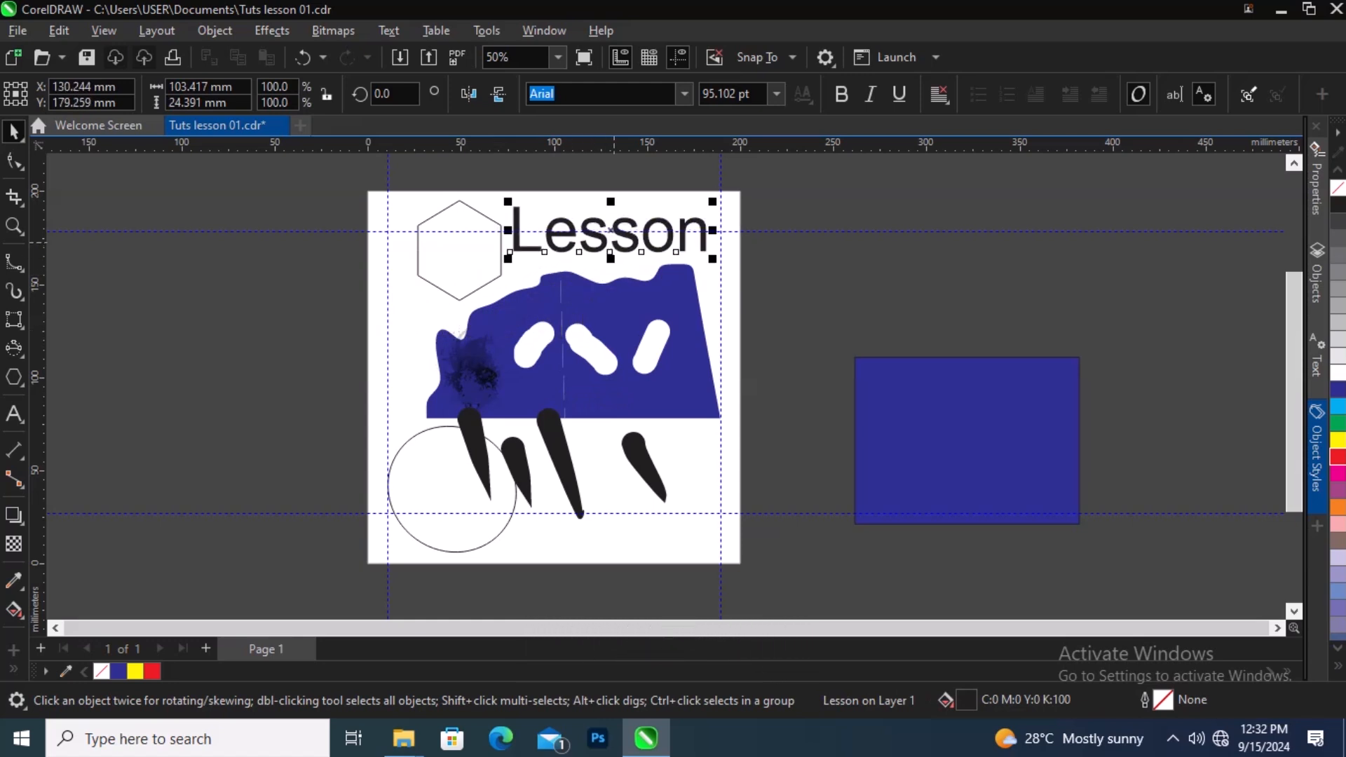
Step: Colour the "Lesson" text red
key("F8")
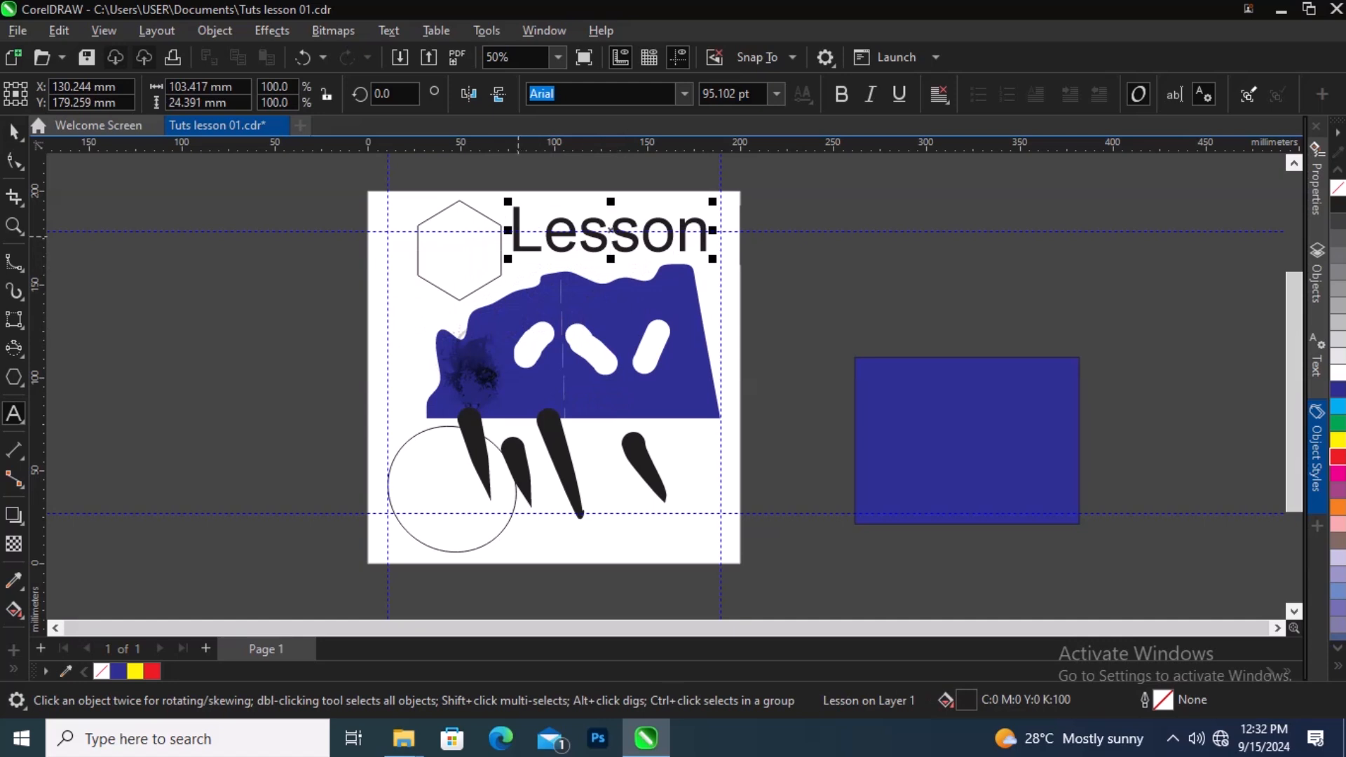
double_click(610, 246)
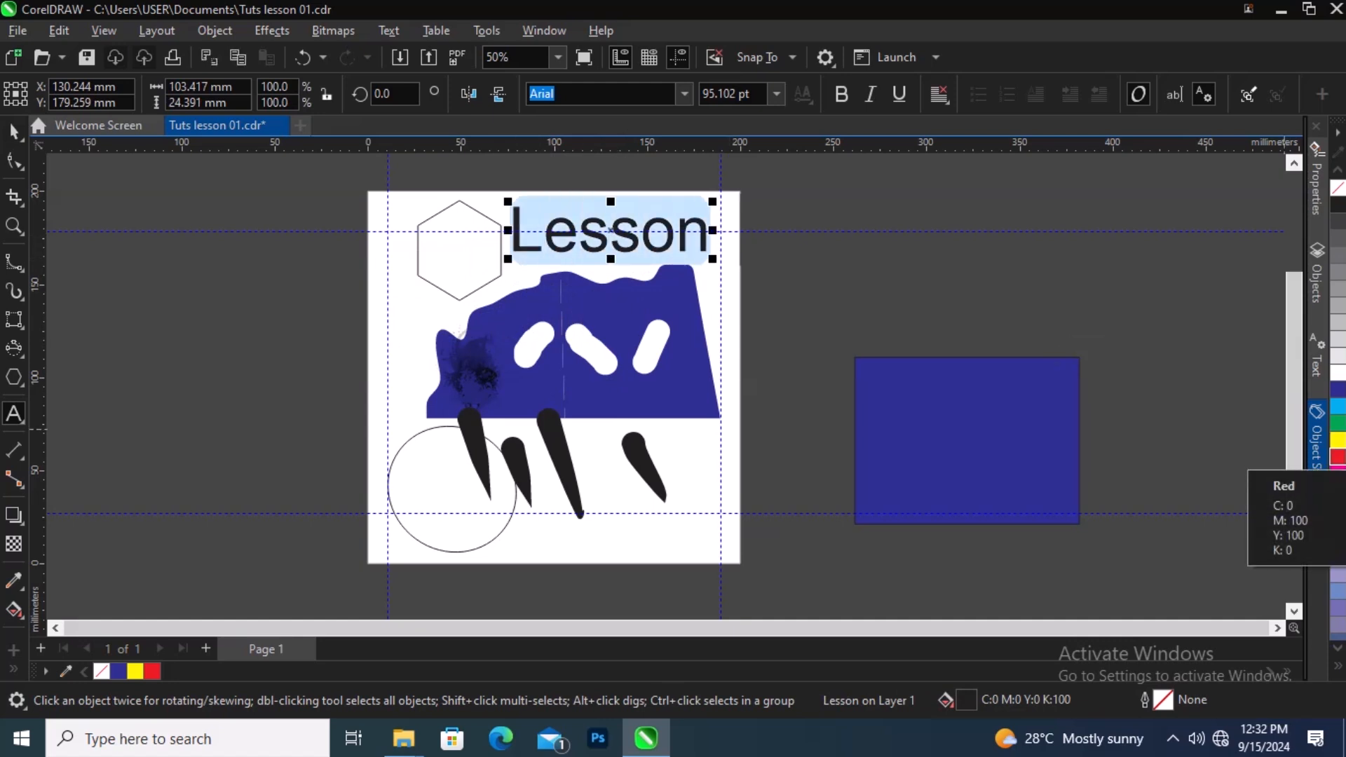
left_click(1338, 457)
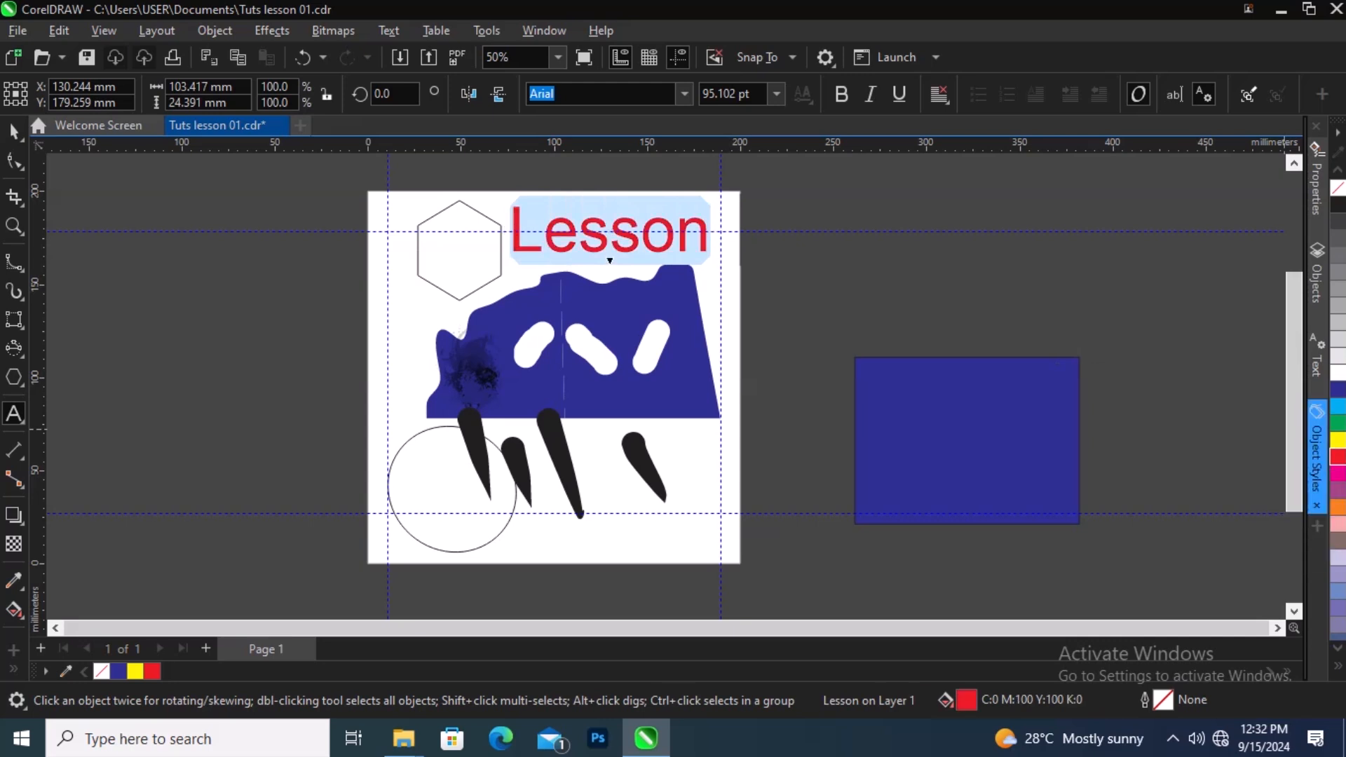
key("F10")
left_click(14, 131)
left_click(226, 364)
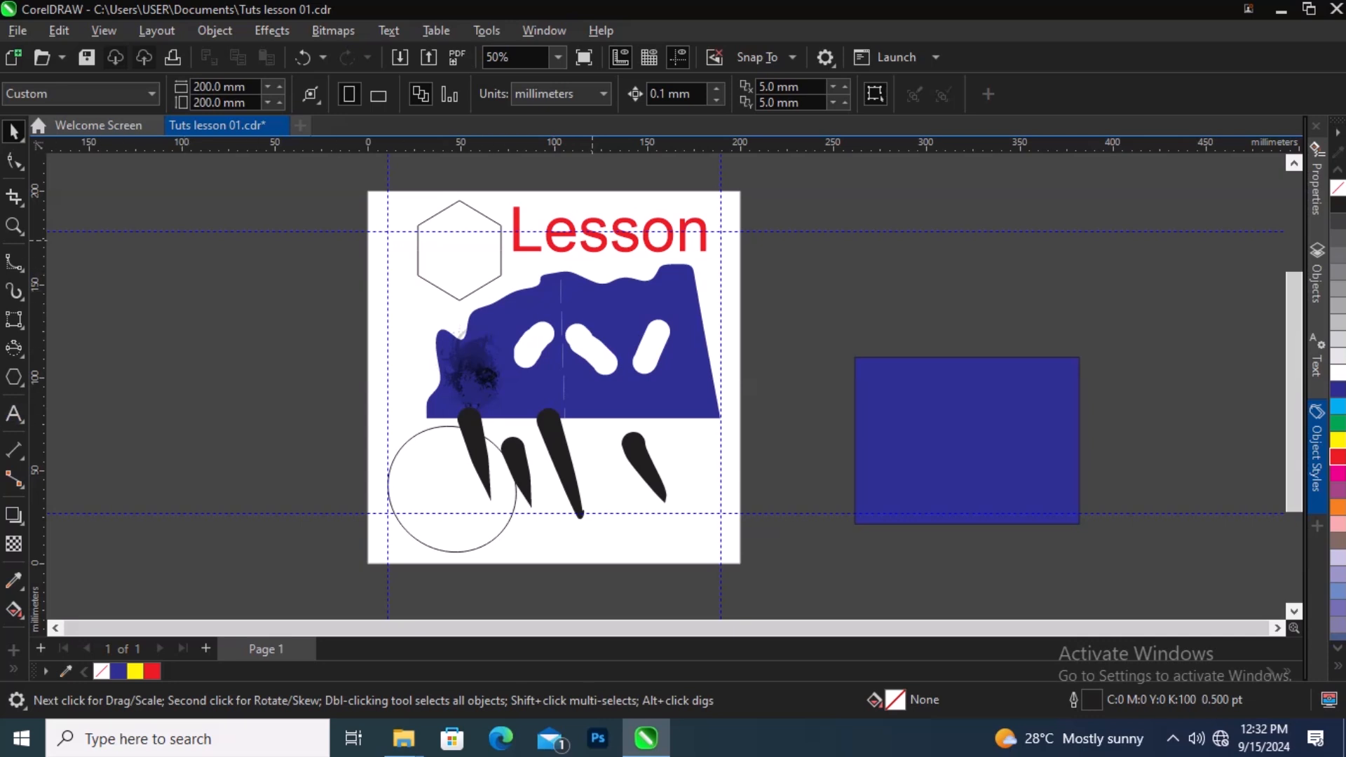
double_click(611, 238)
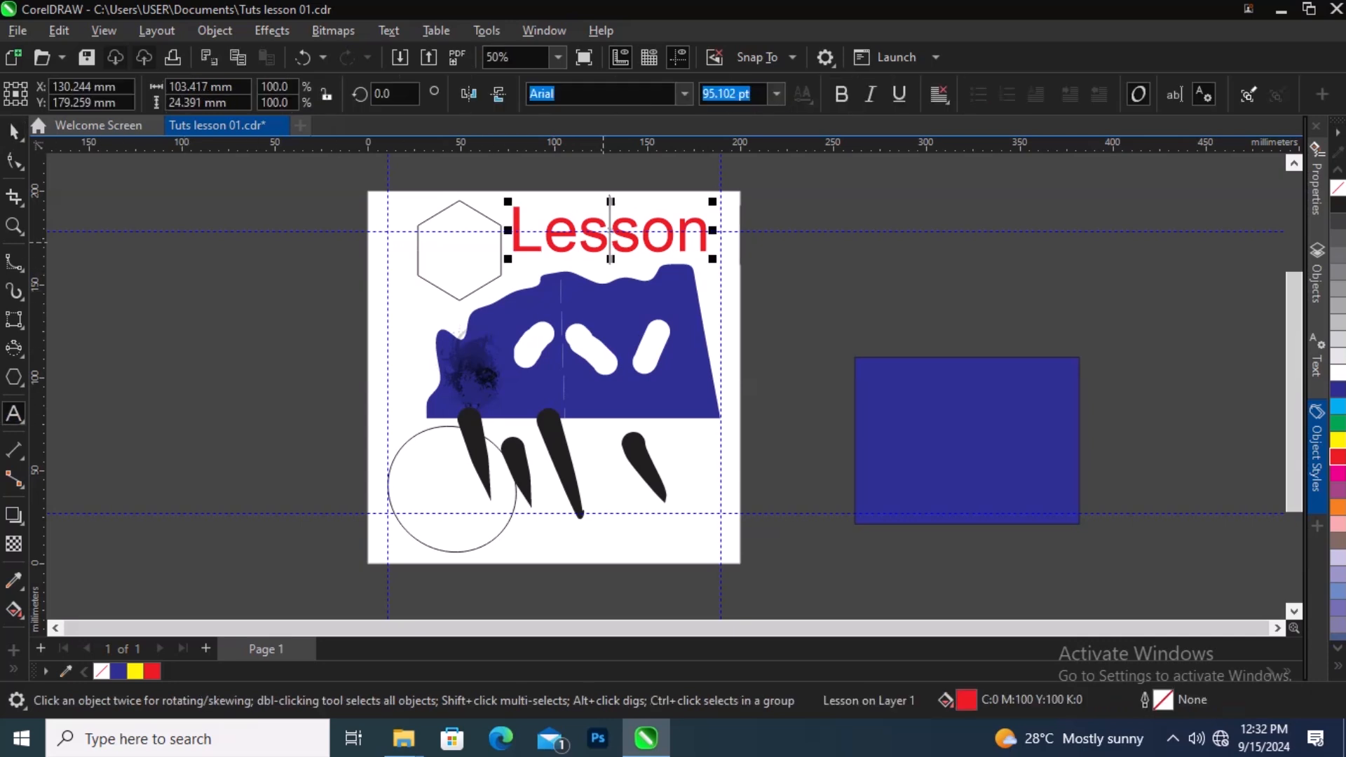
left_click_drag(512, 243, 713, 251)
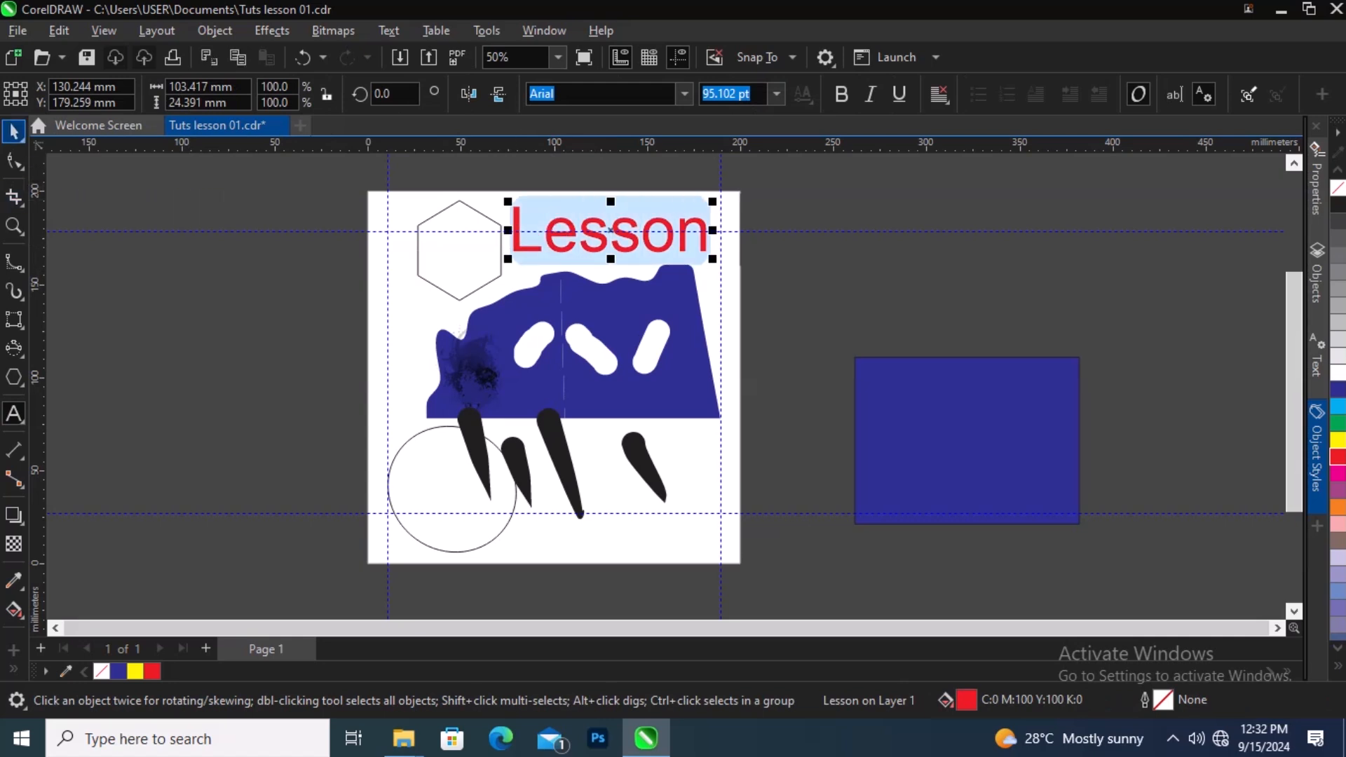
left_click(14, 131)
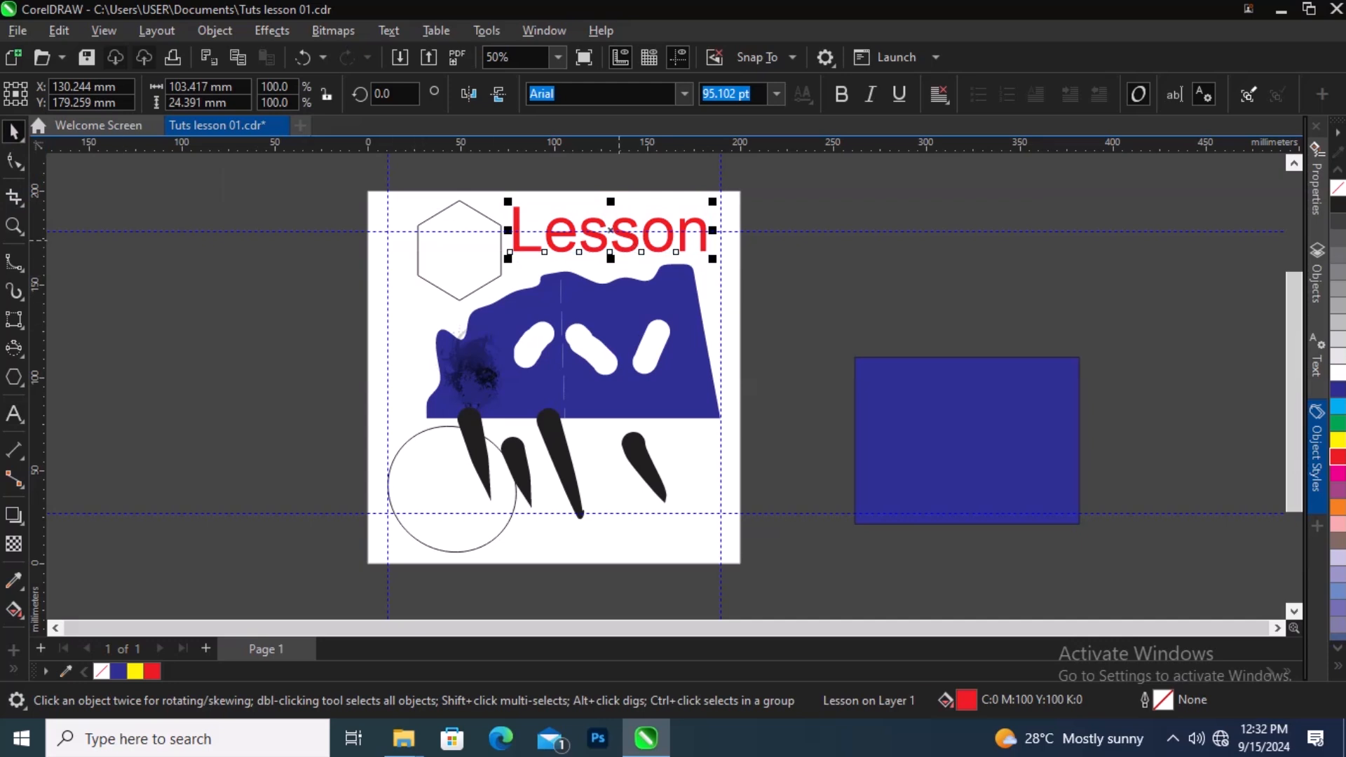
double_click(624, 239)
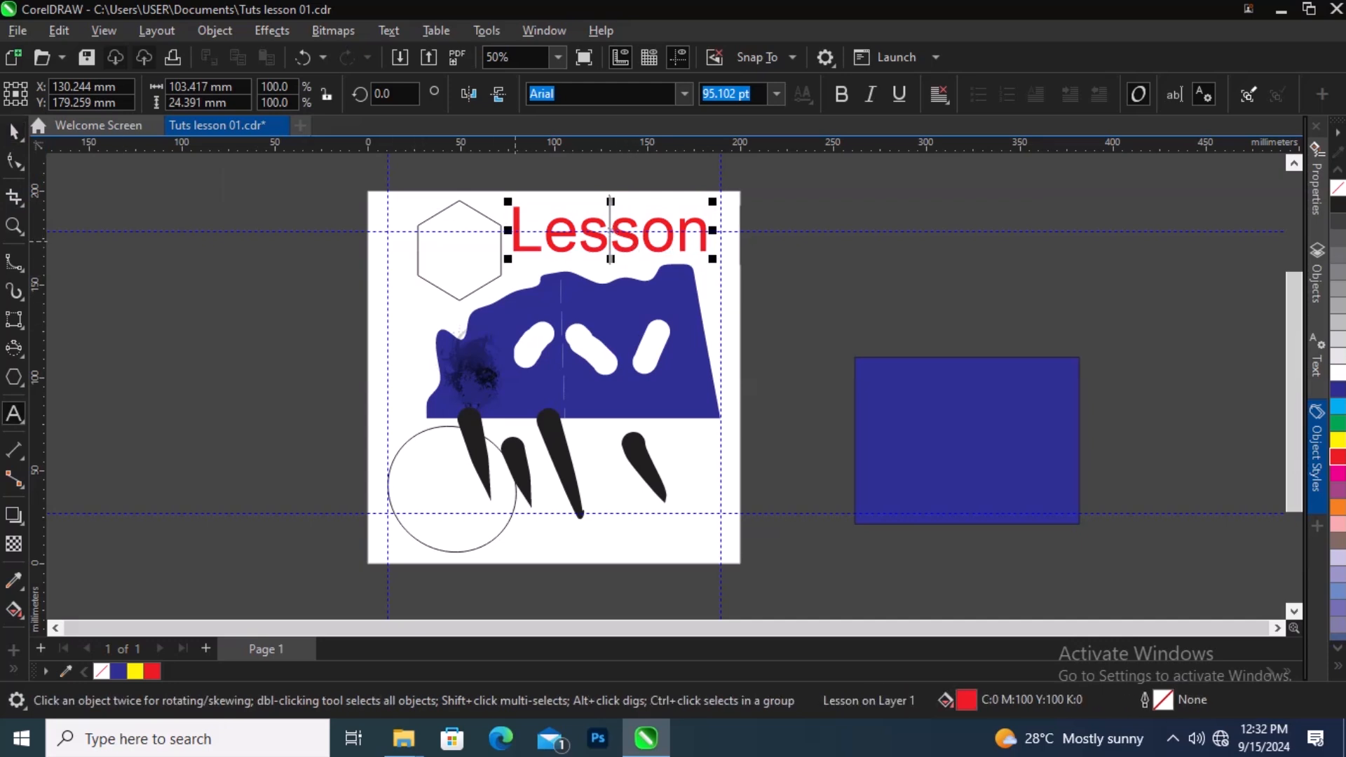
left_click_drag(619, 239, 516, 241)
key("ctrl+a")
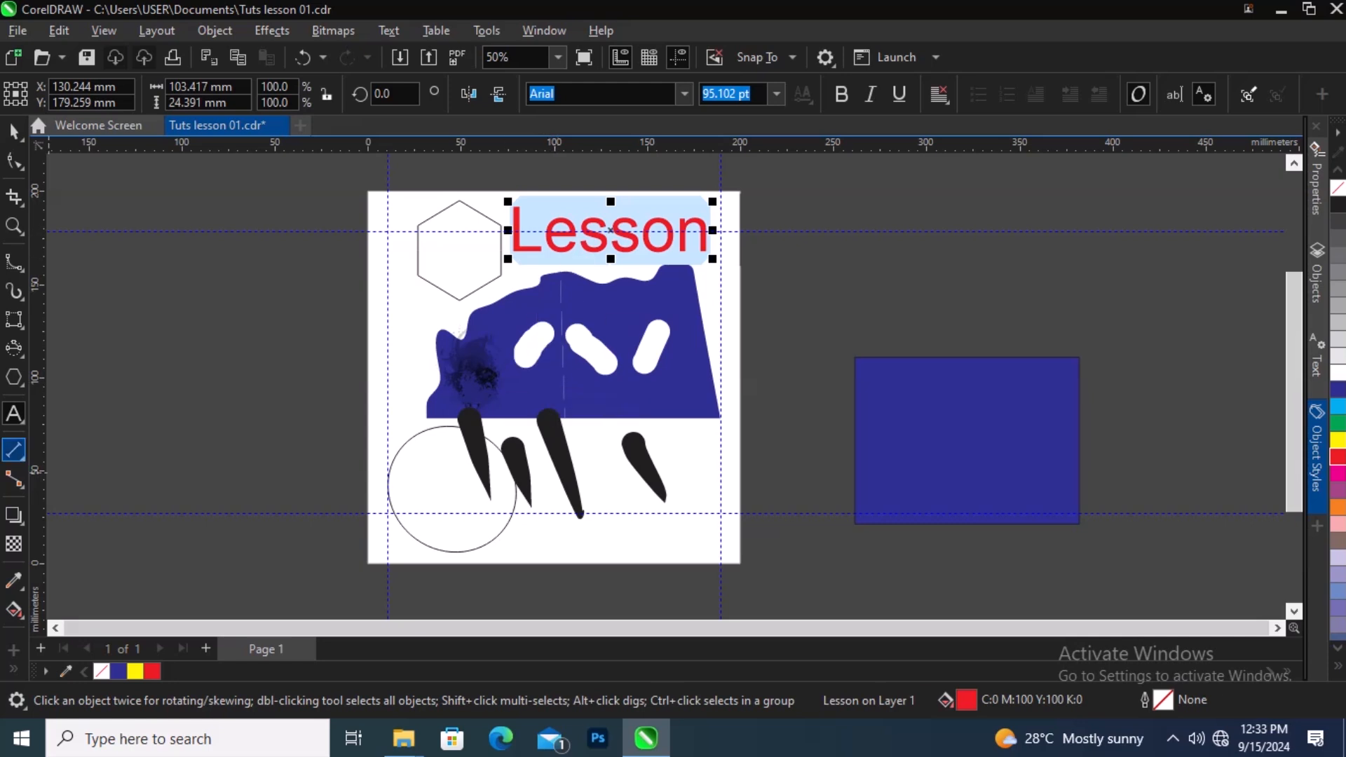
left_click(14, 131)
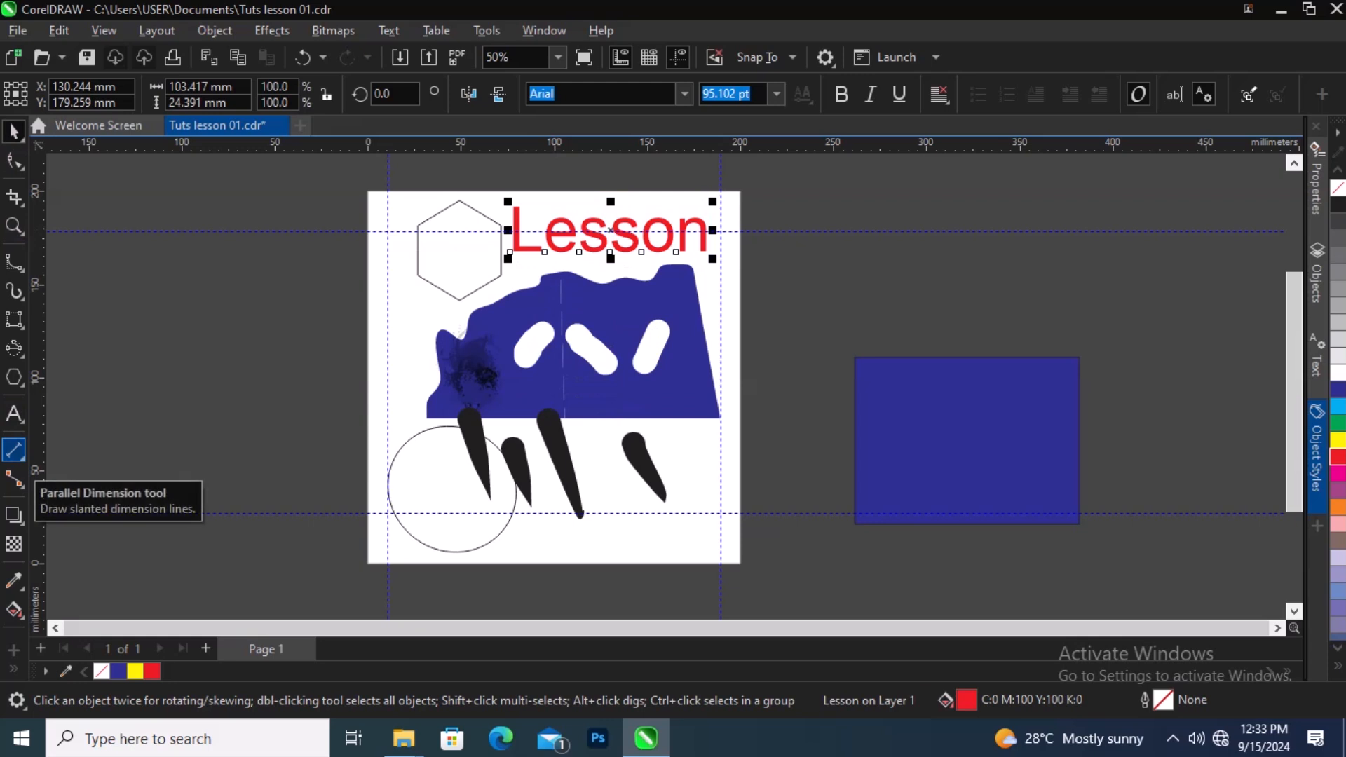
Step: Try drawing a parallel dimension line from the hexagon down to the blue shape, then delete it
right_click(22, 459)
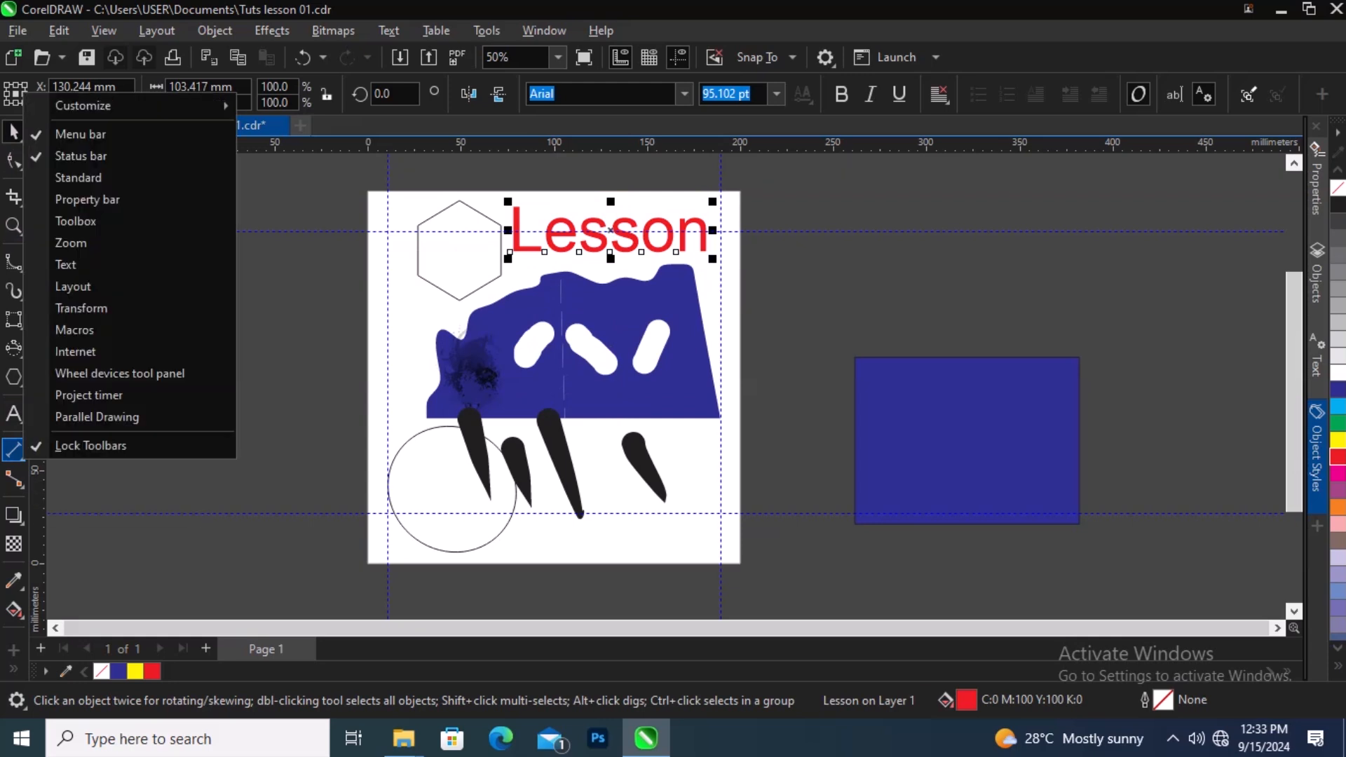
left_click(21, 460)
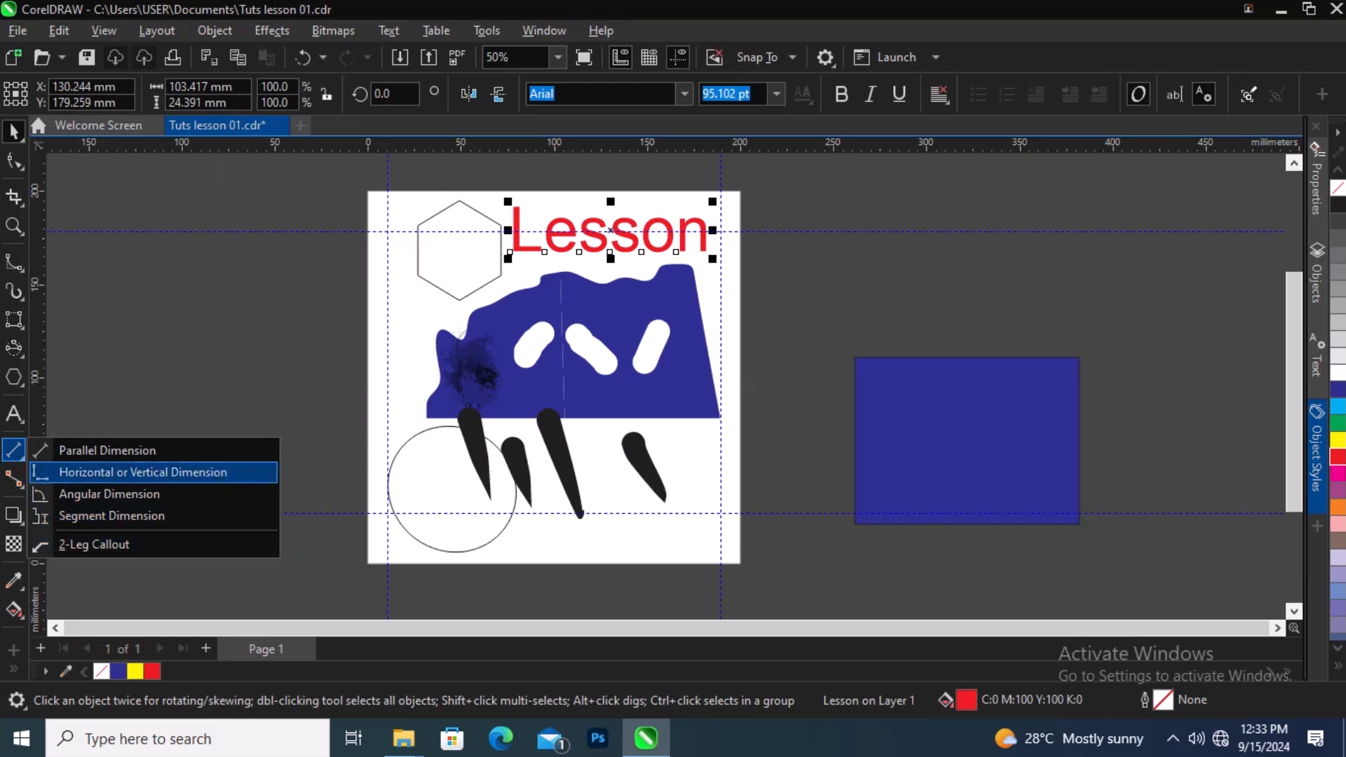
left_click(105, 450)
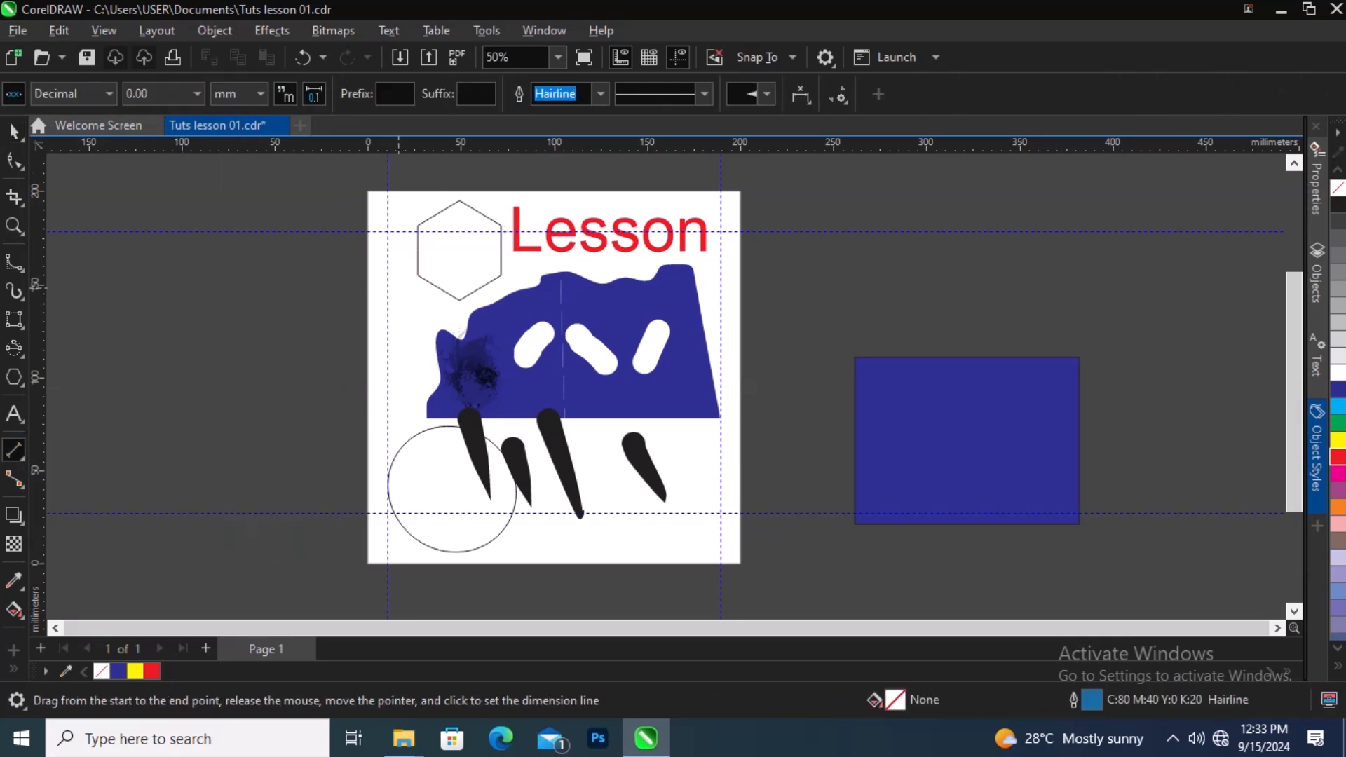
left_click_drag(401, 287, 433, 394)
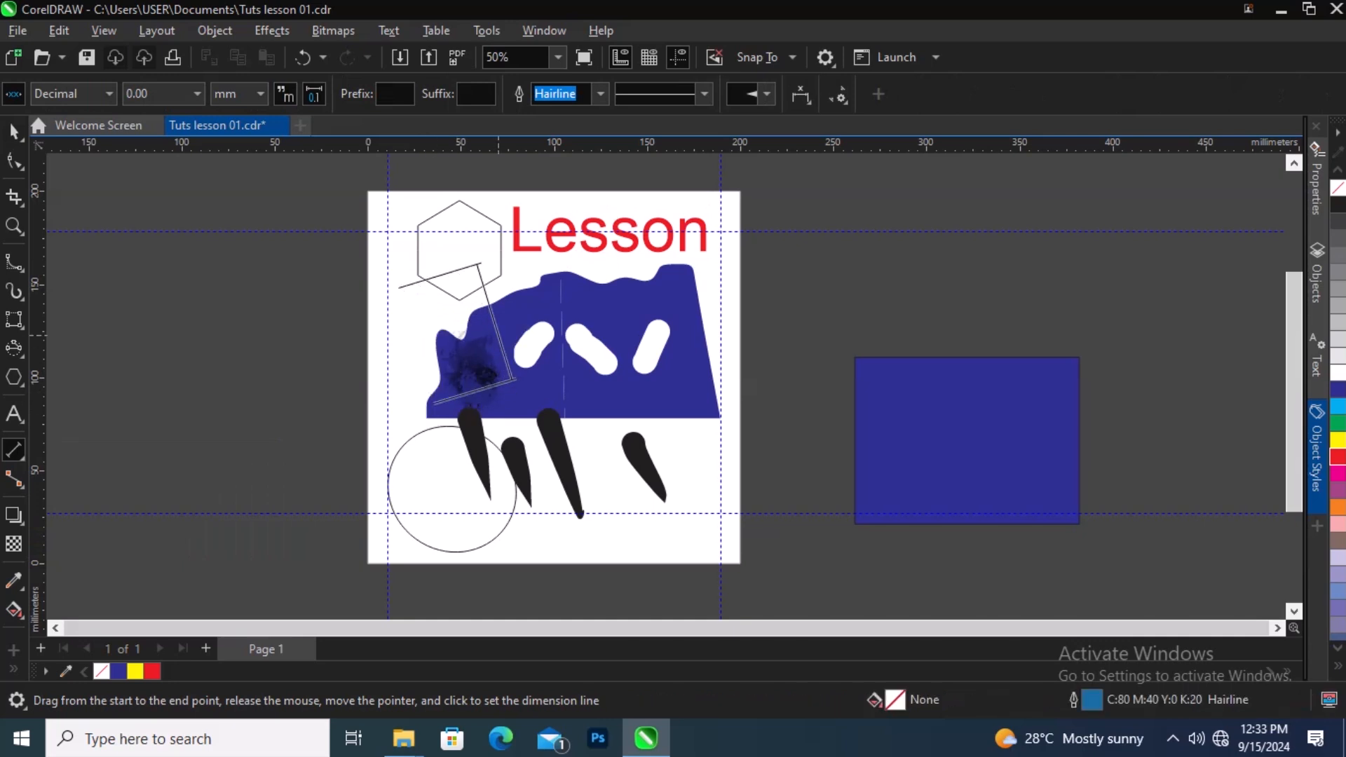
left_click(499, 335)
left_click(14, 131)
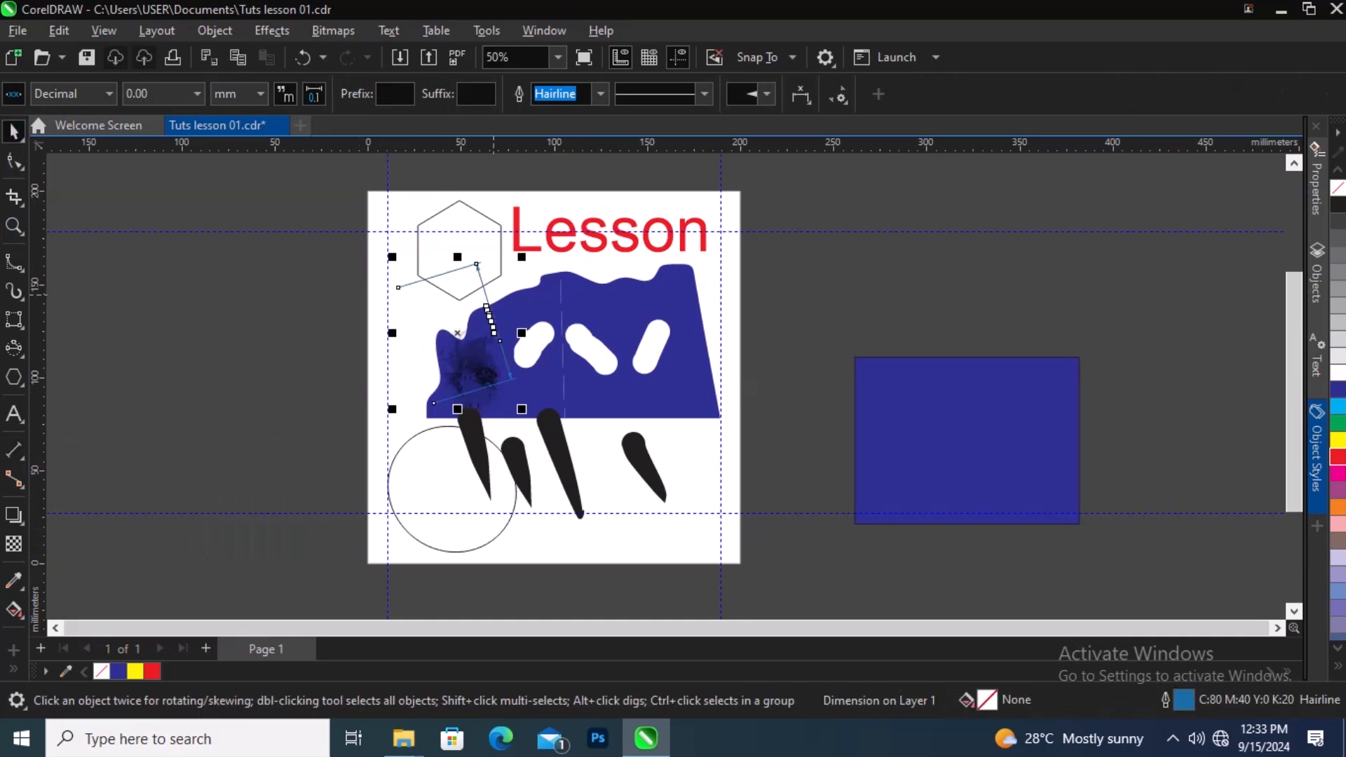
left_click_drag(484, 291, 692, 464)
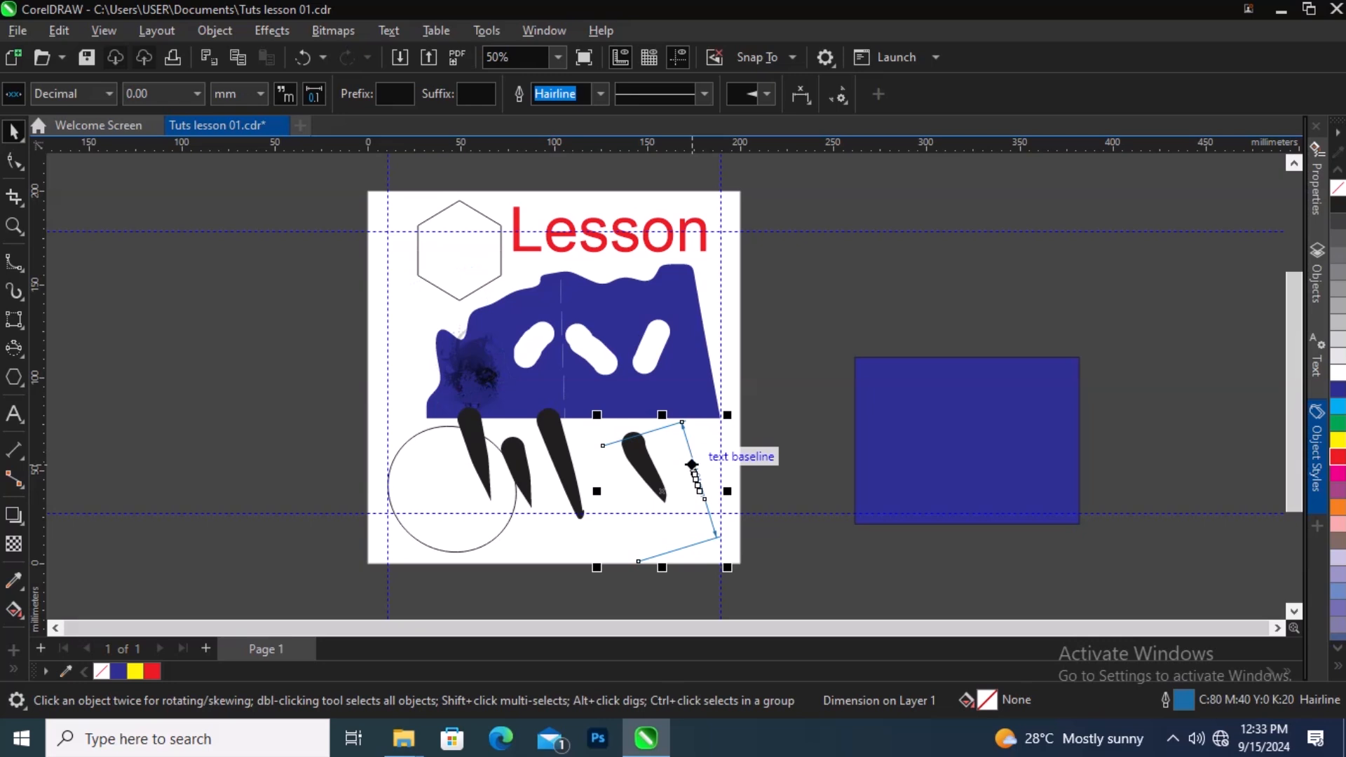
key("Delete")
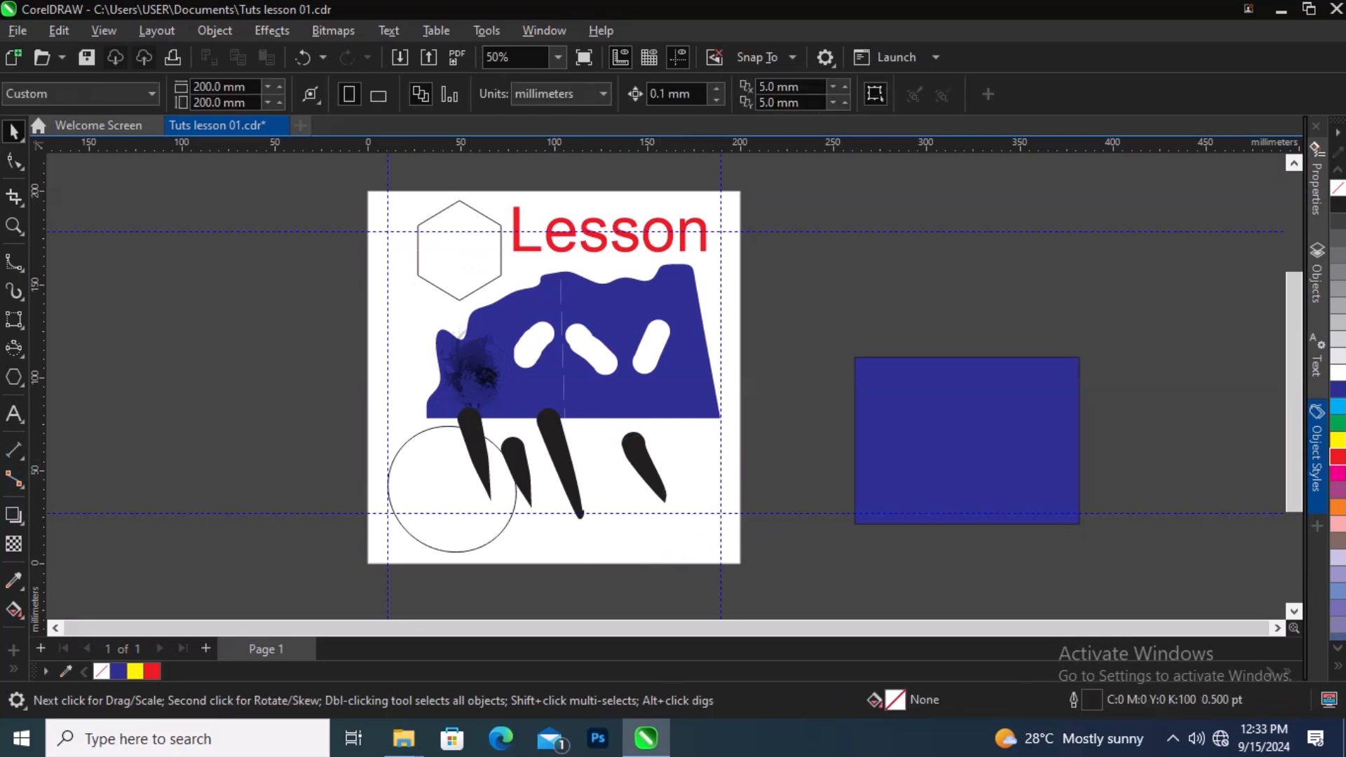
right_click(20, 485)
key("Escape")
right_click(21, 484)
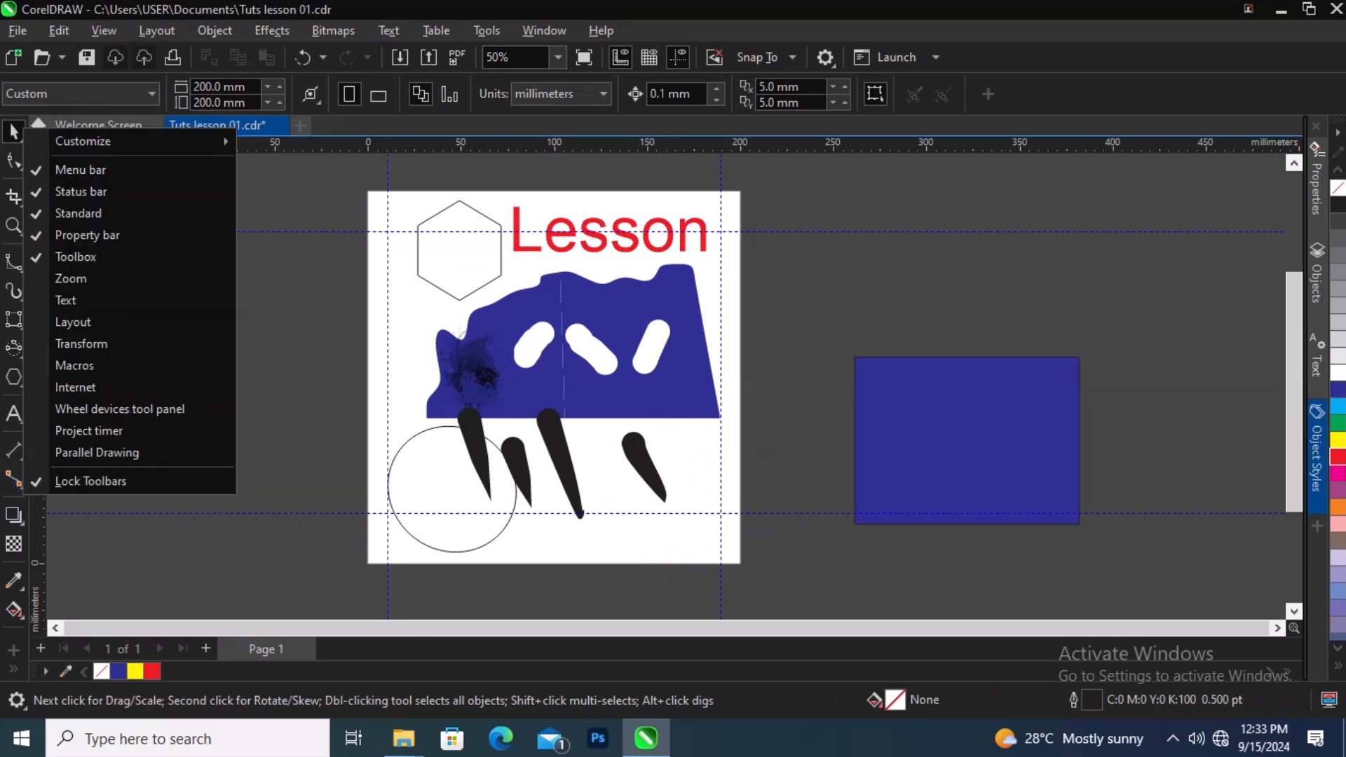
key("Escape")
left_click(13, 479)
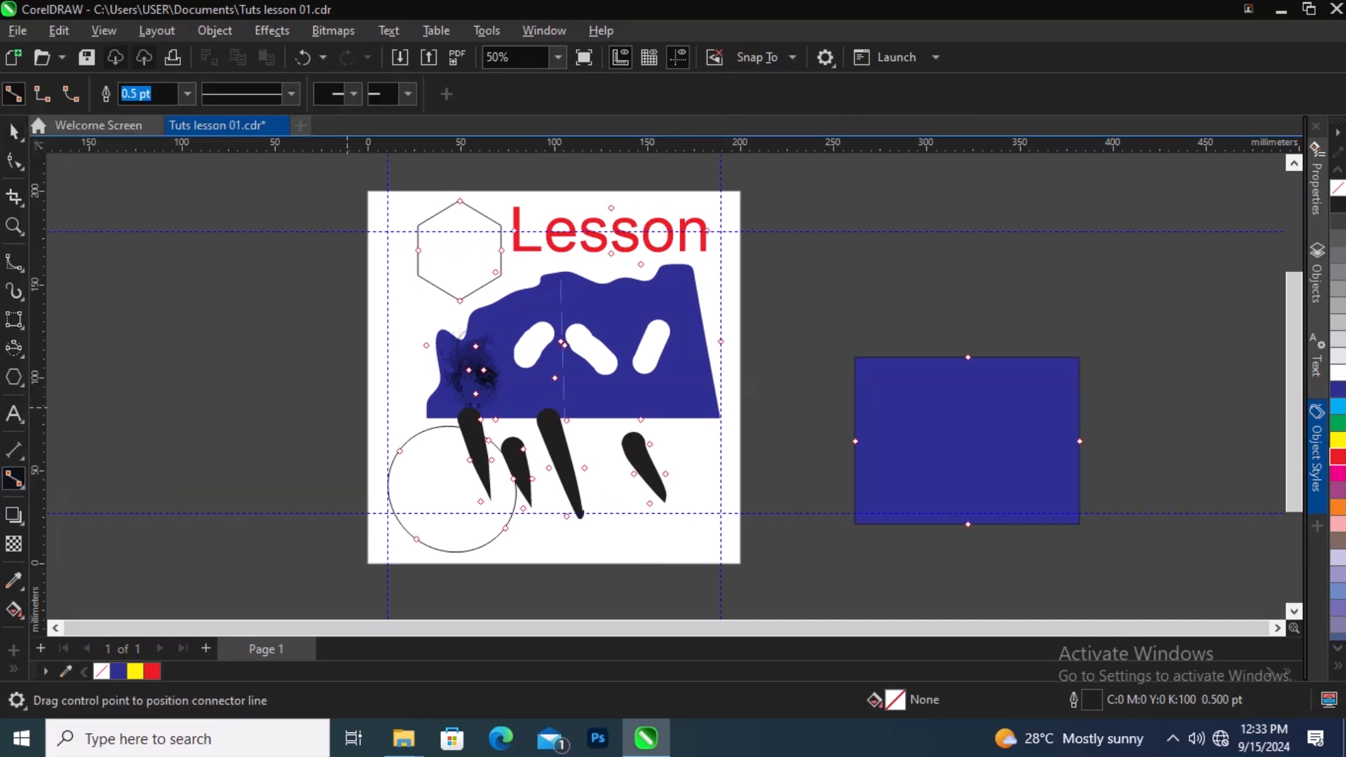
left_click(14, 132)
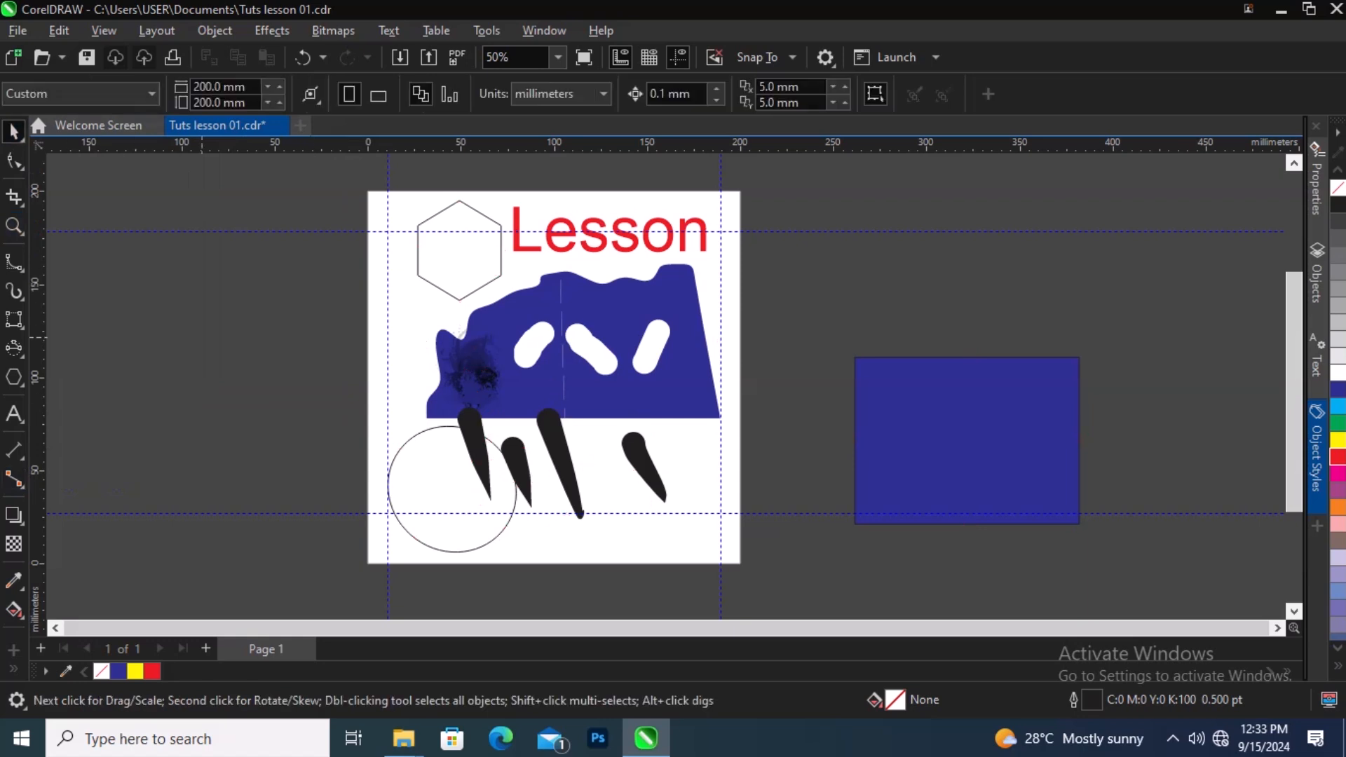
Step: Delete the blue rectangle sitting off the page
left_click(898, 393)
key("Delete")
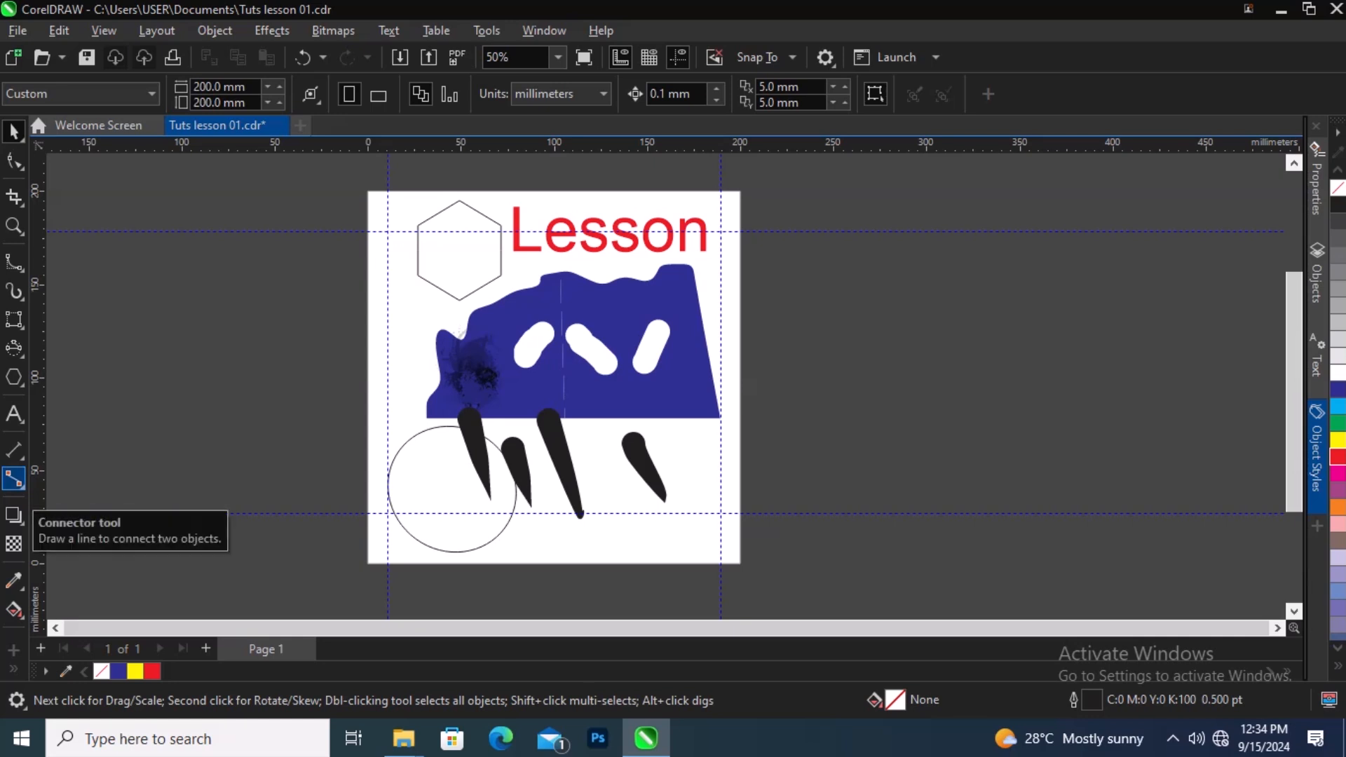
Step: Link the blue shape's brushstroke centre to a black stroke and to the hexagon with two Connector lines
left_click(14, 479)
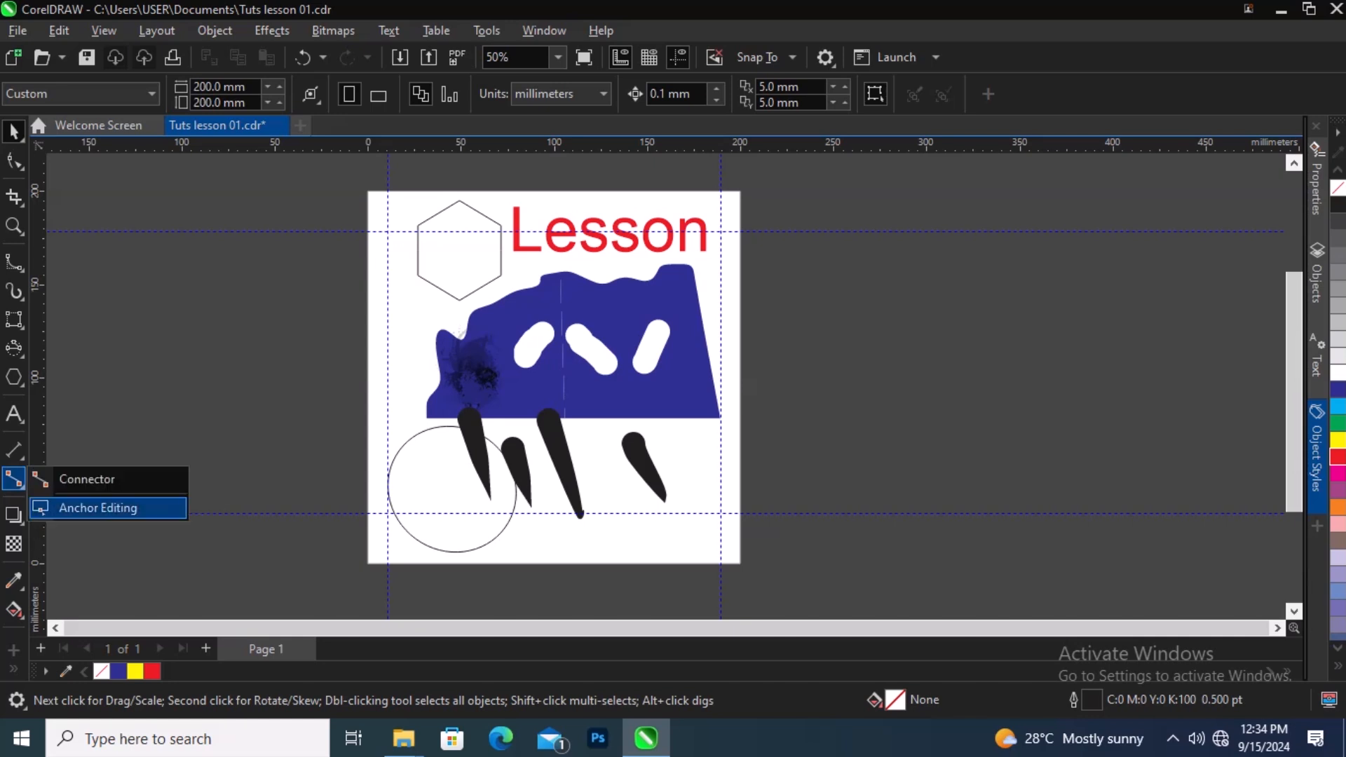
left_click(86, 478)
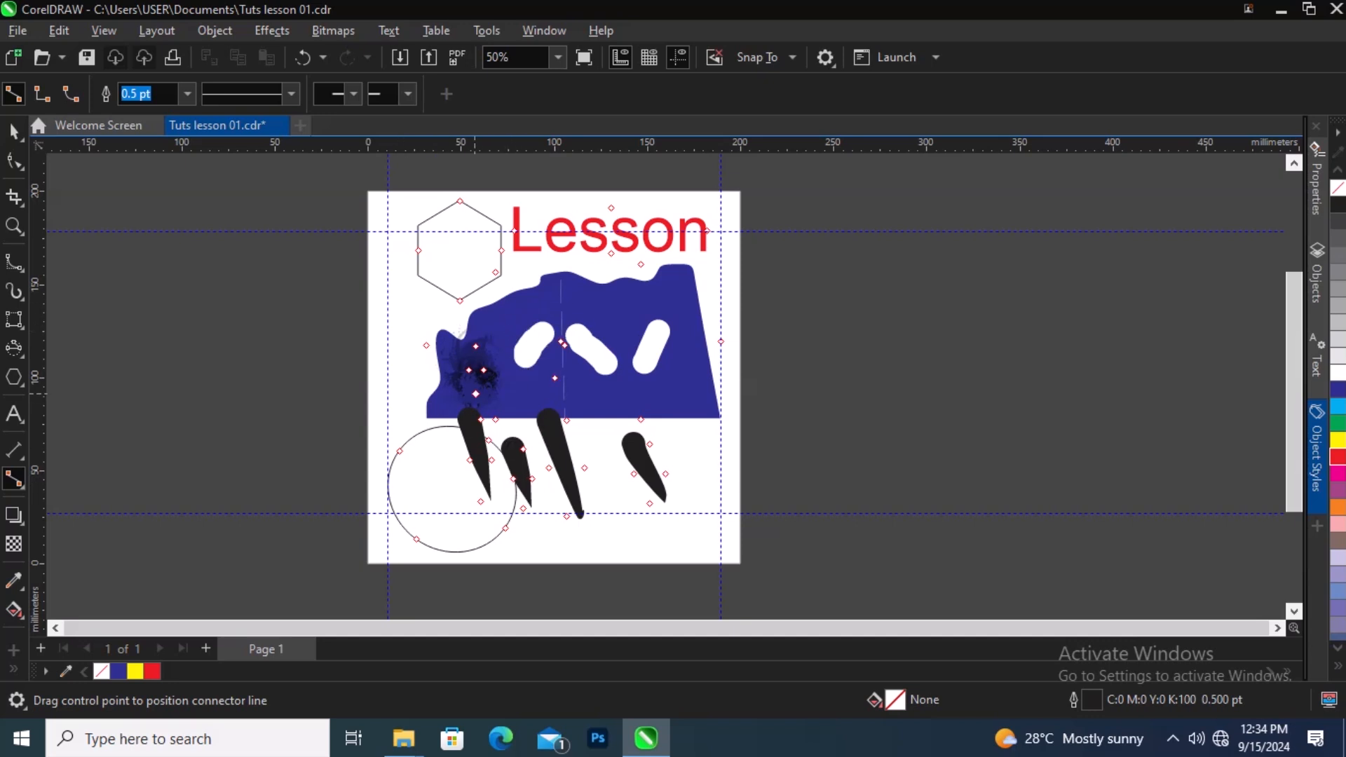
left_click_drag(483, 370, 566, 444)
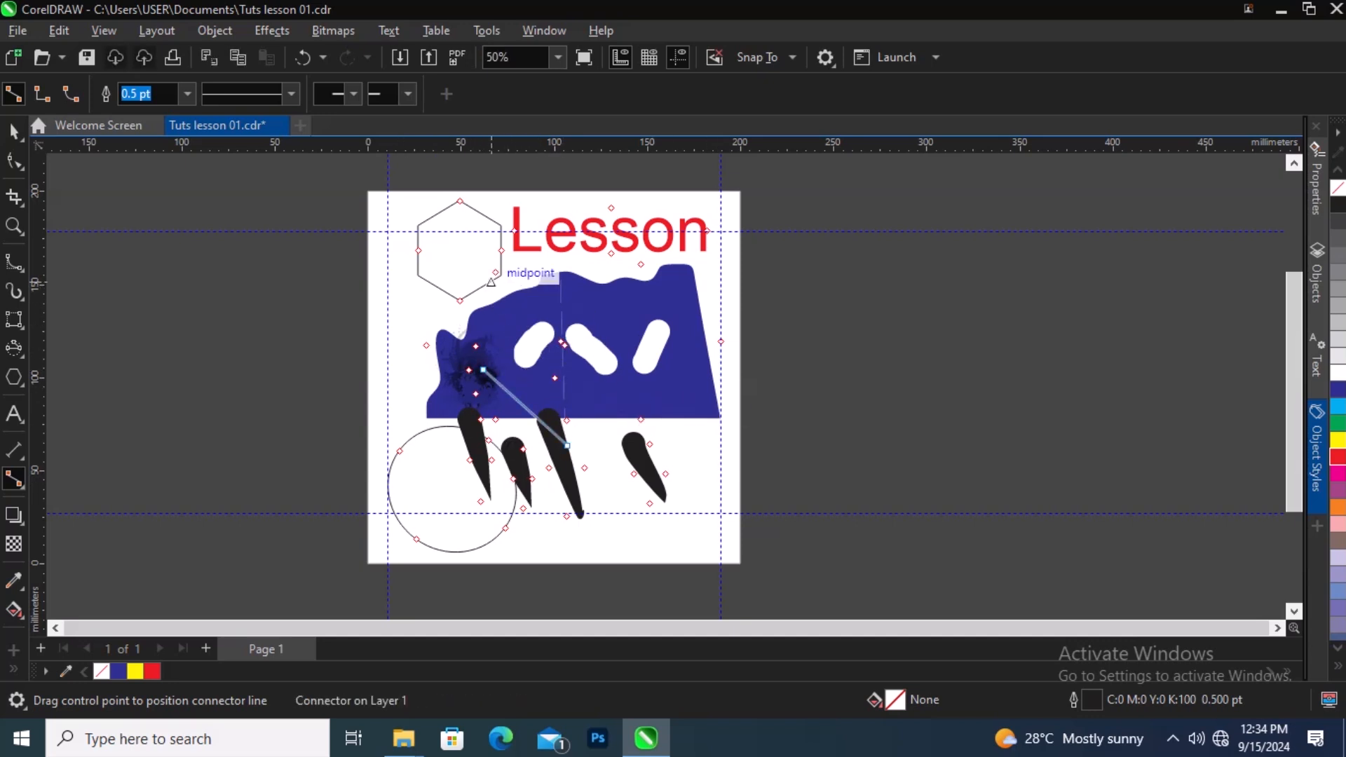
left_click_drag(495, 275, 475, 369)
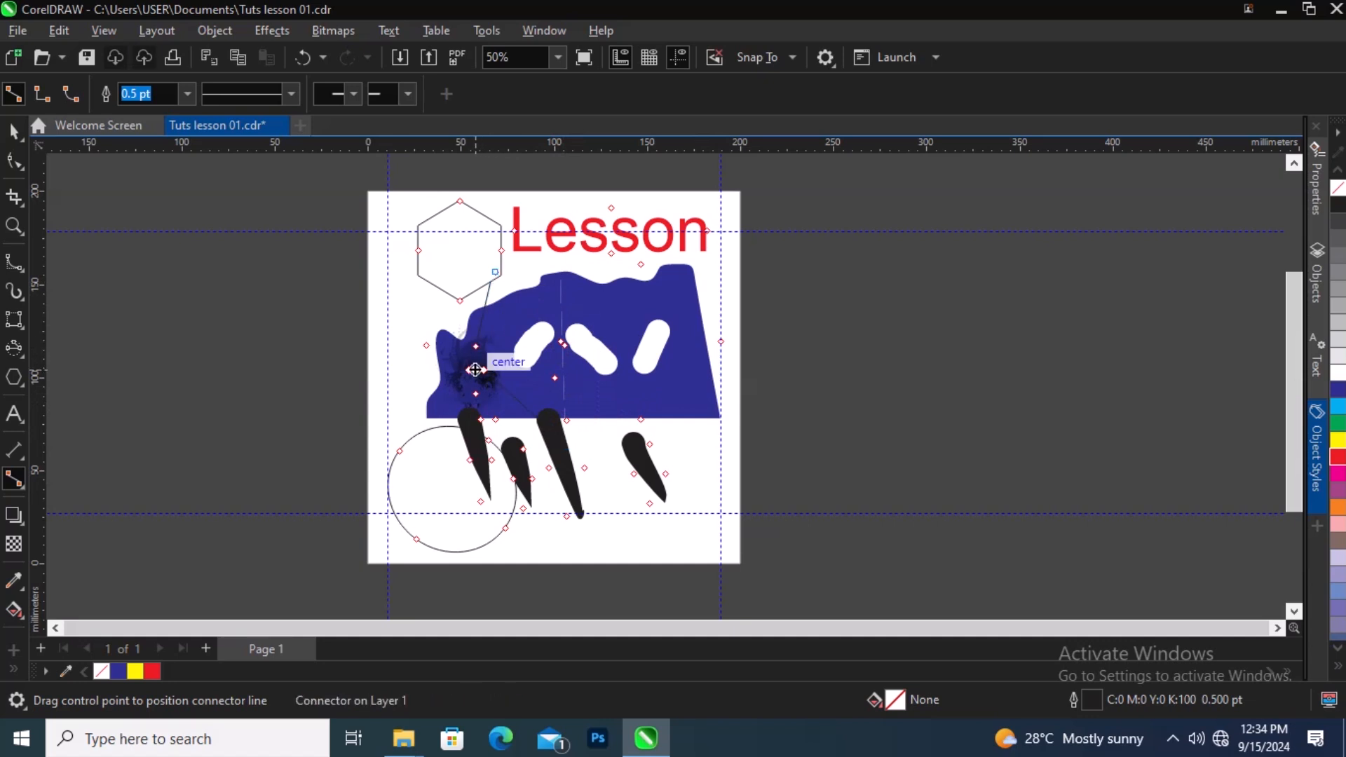
left_click(475, 370)
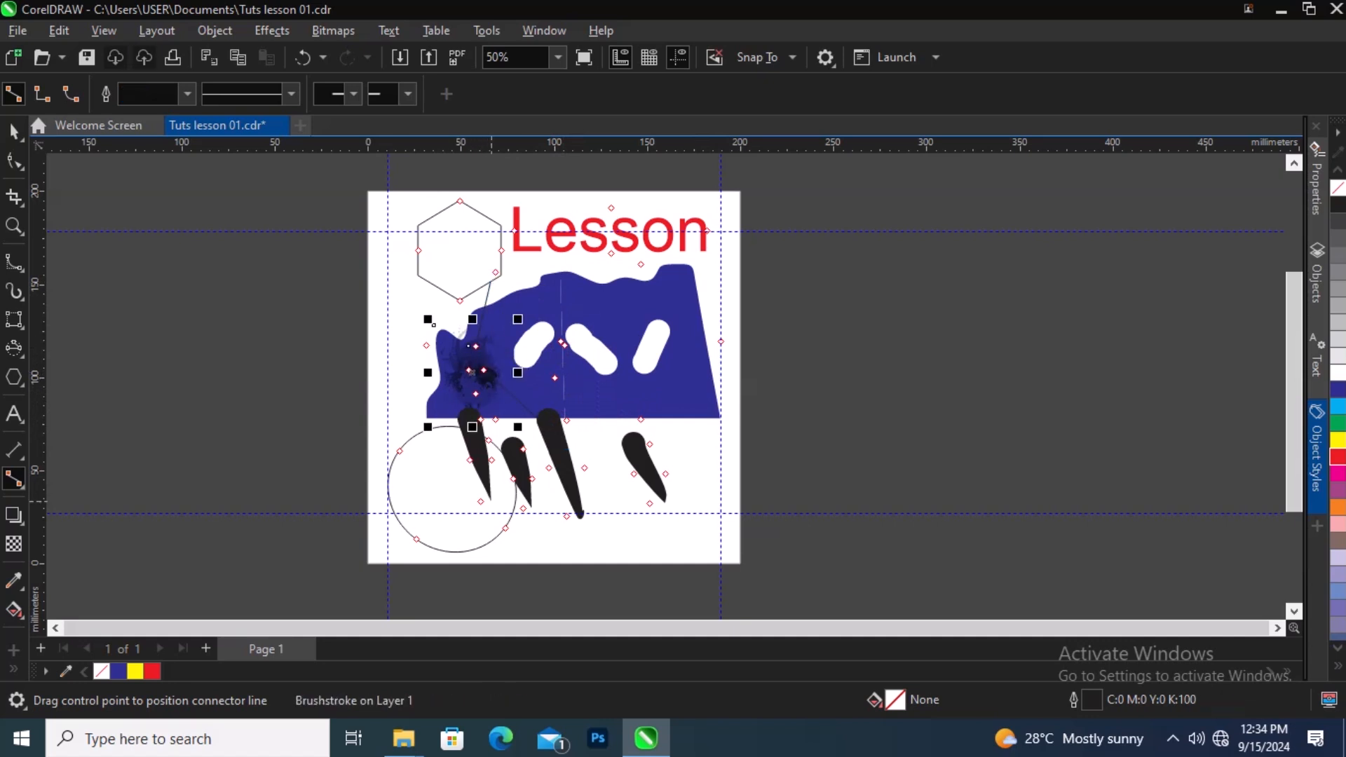
left_click(14, 132)
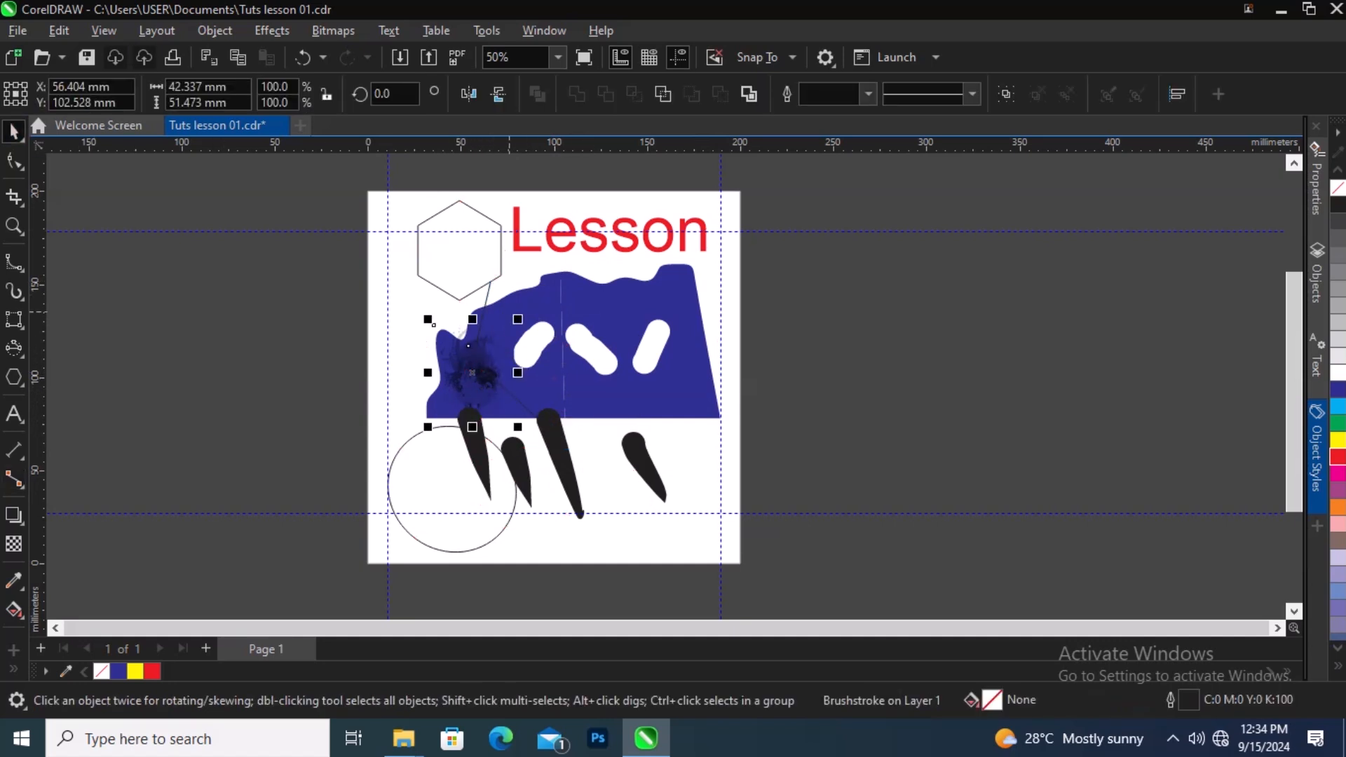
scroll(491, 345, "up", 1)
scroll(489, 319, "up", 3)
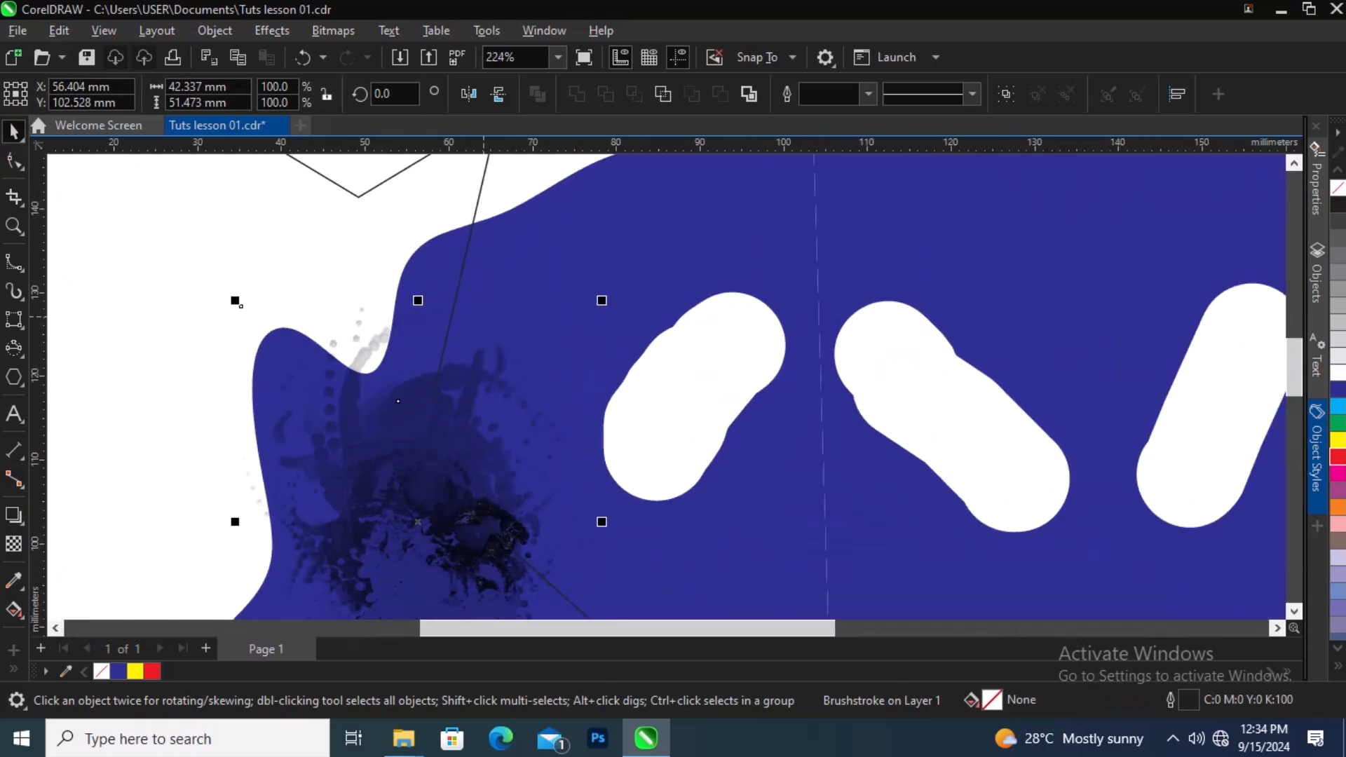
scroll(478, 337, "down", 3)
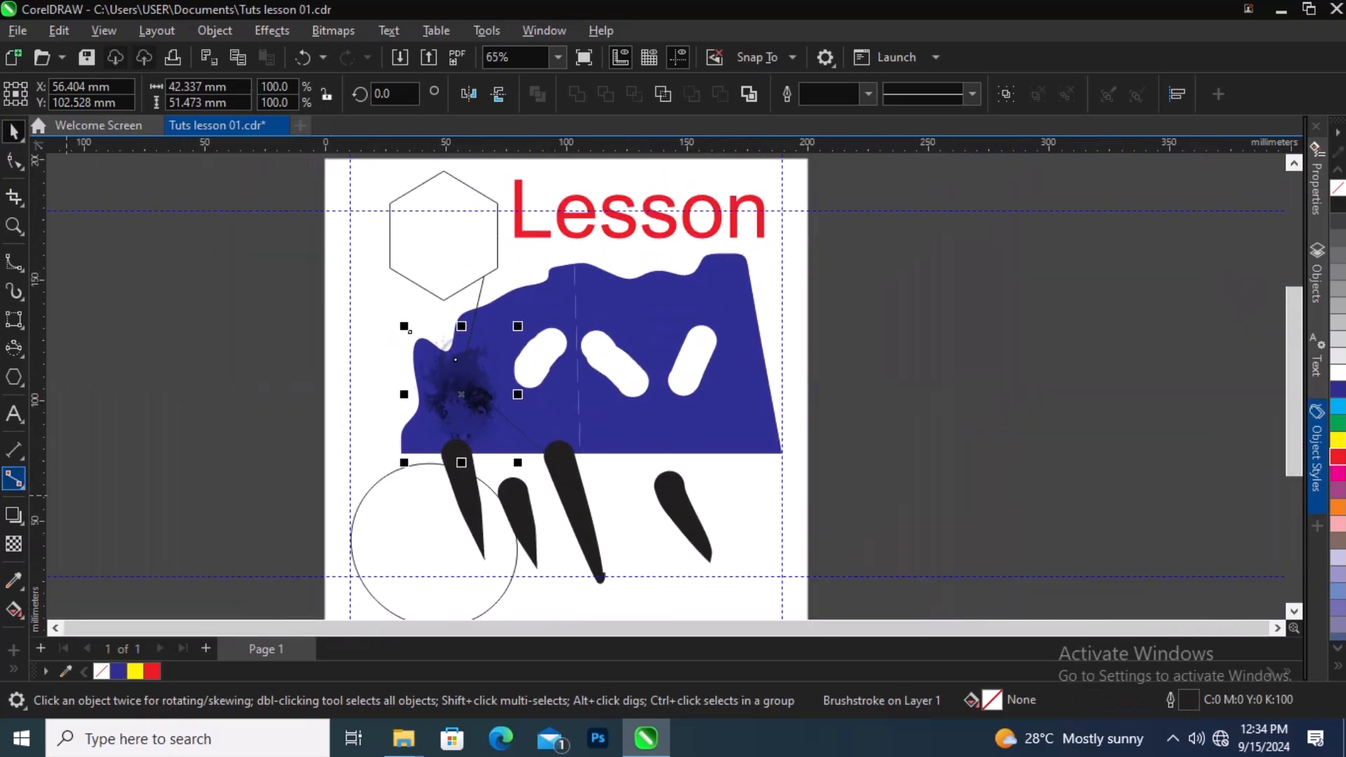
Step: Move several of the hexagon's connector anchor points outward with Anchor Editing
left_click(21, 485)
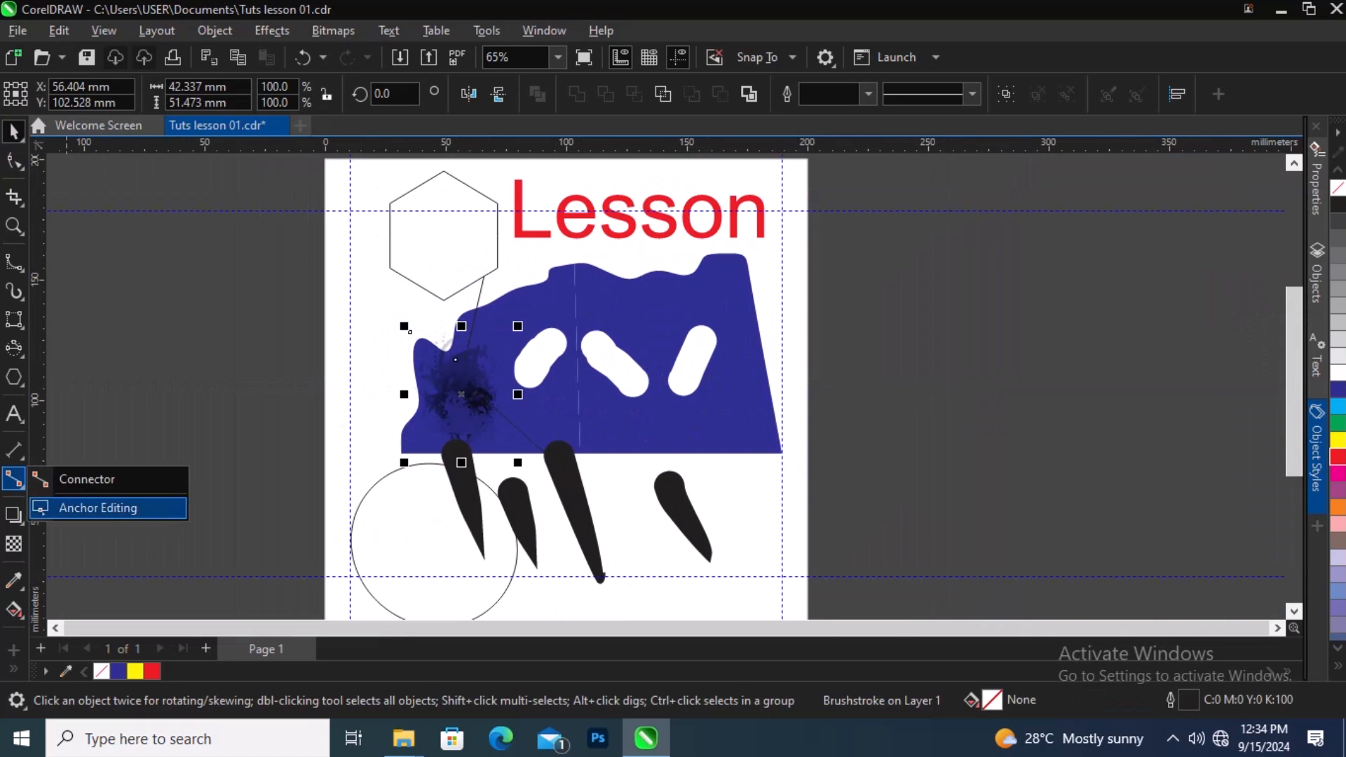
left_click(98, 508)
left_click(470, 285)
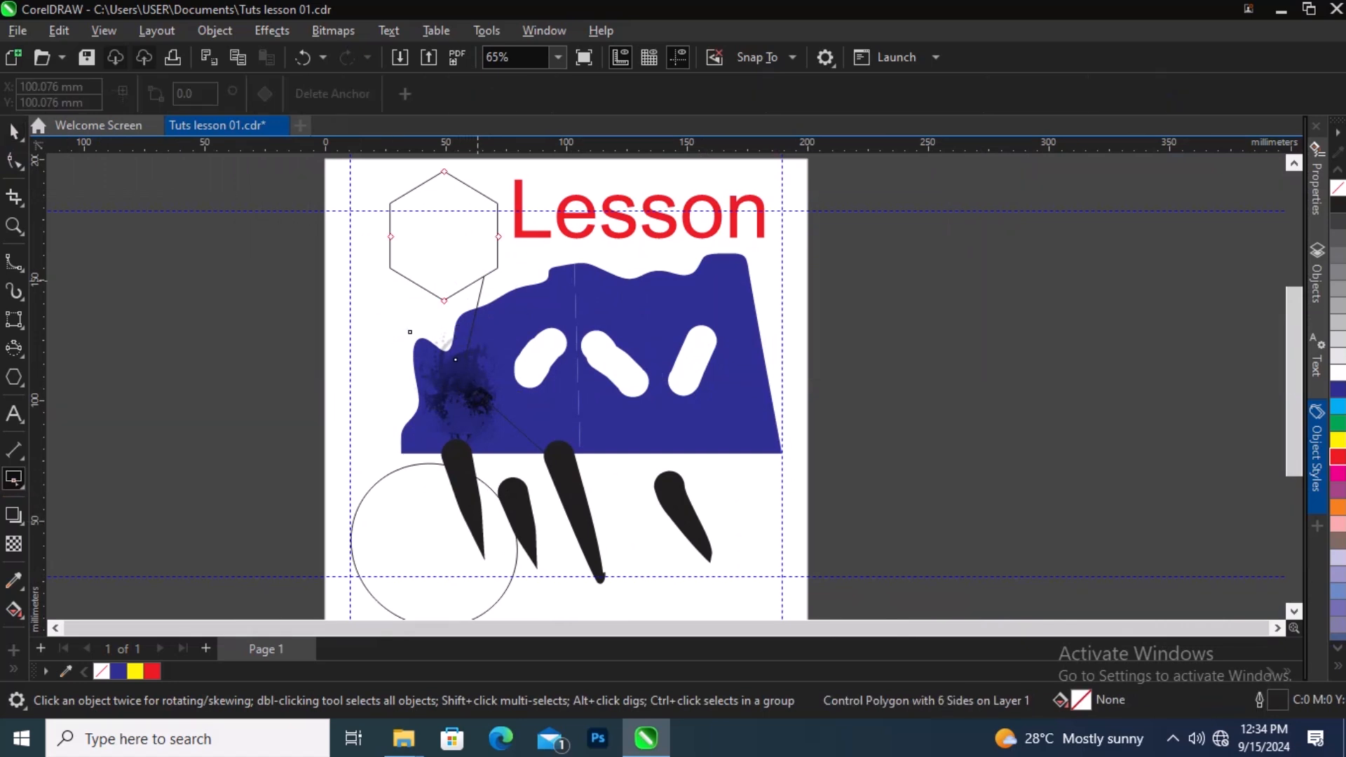
left_click_drag(498, 236, 513, 274)
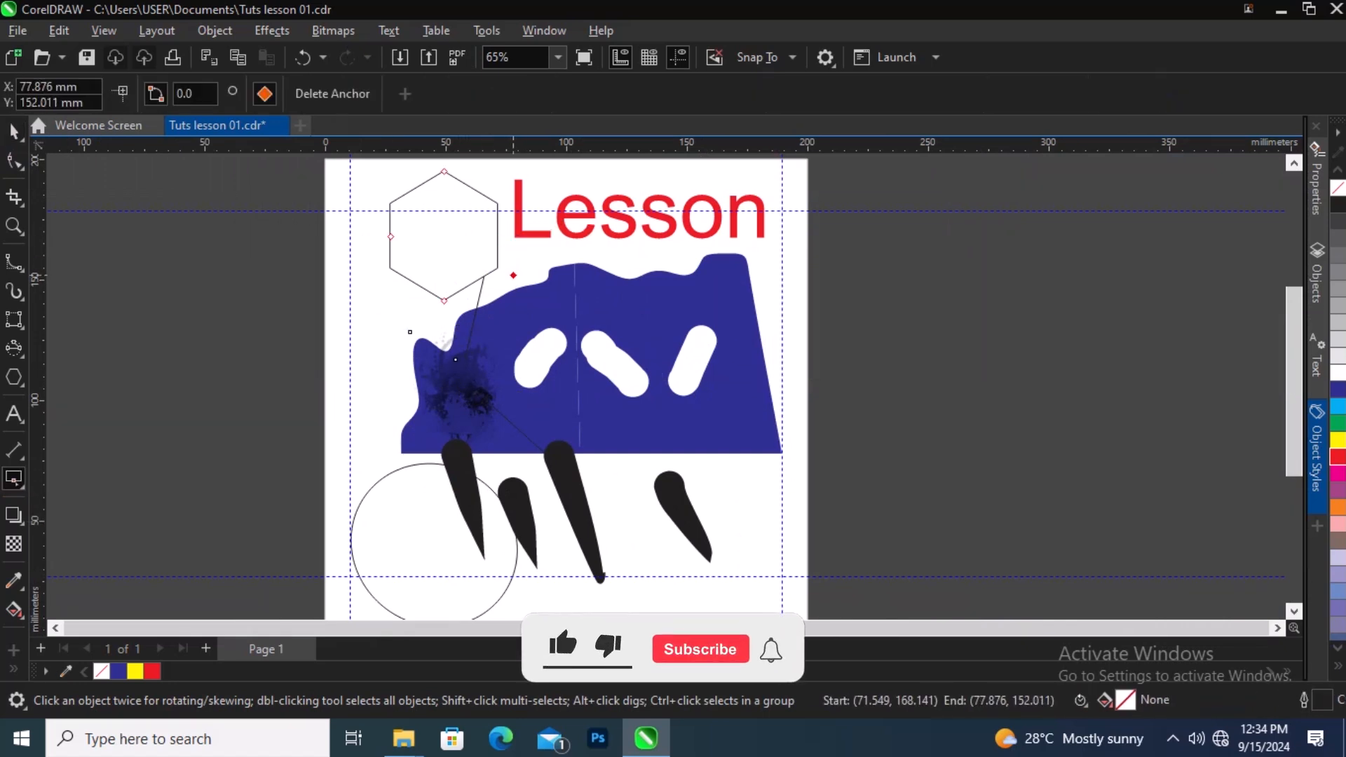
left_click(444, 300)
left_click_drag(444, 301, 400, 340)
left_click_drag(391, 236, 367, 244)
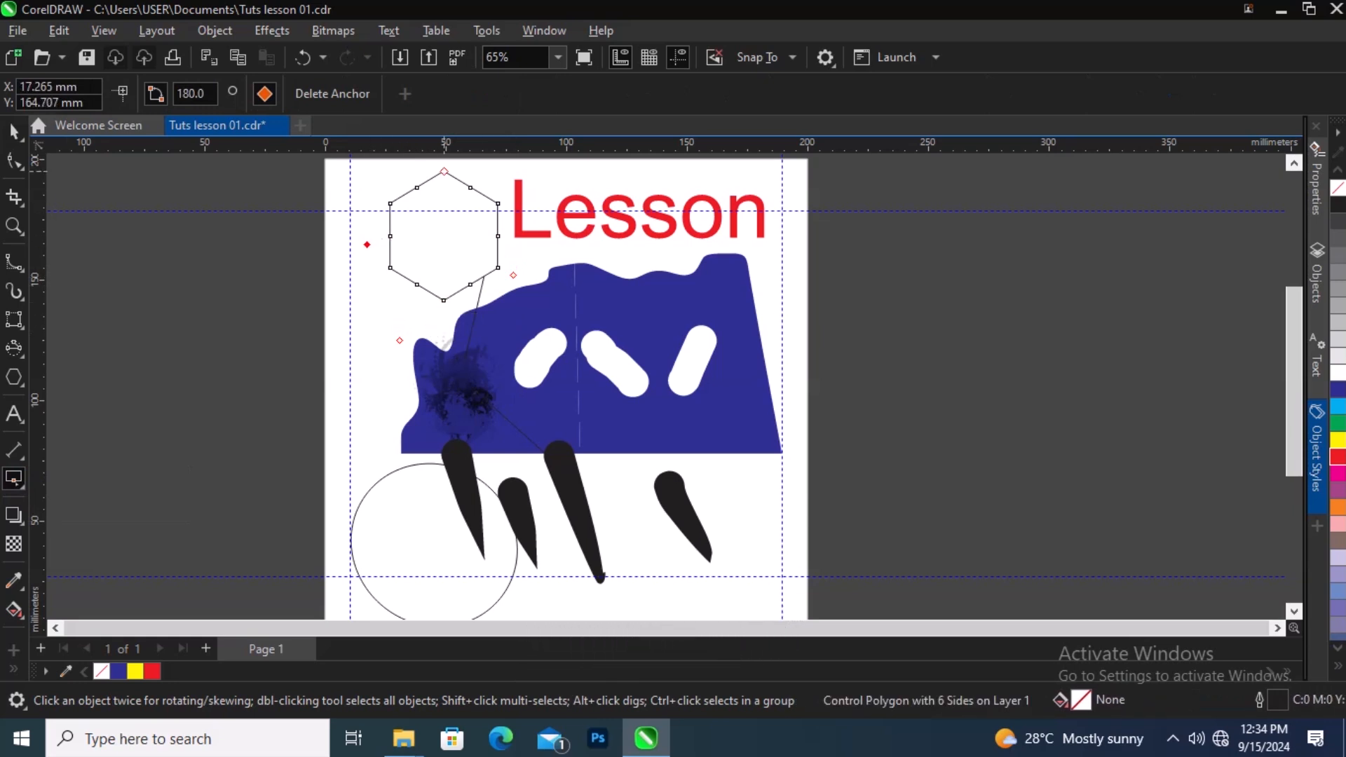
Step: Try to drag the anchor at the hexagon's lower vertex toward the connector line
scroll(473, 308, "down", 2)
scroll(446, 210, "up", 2)
scroll(466, 262, "up", 3)
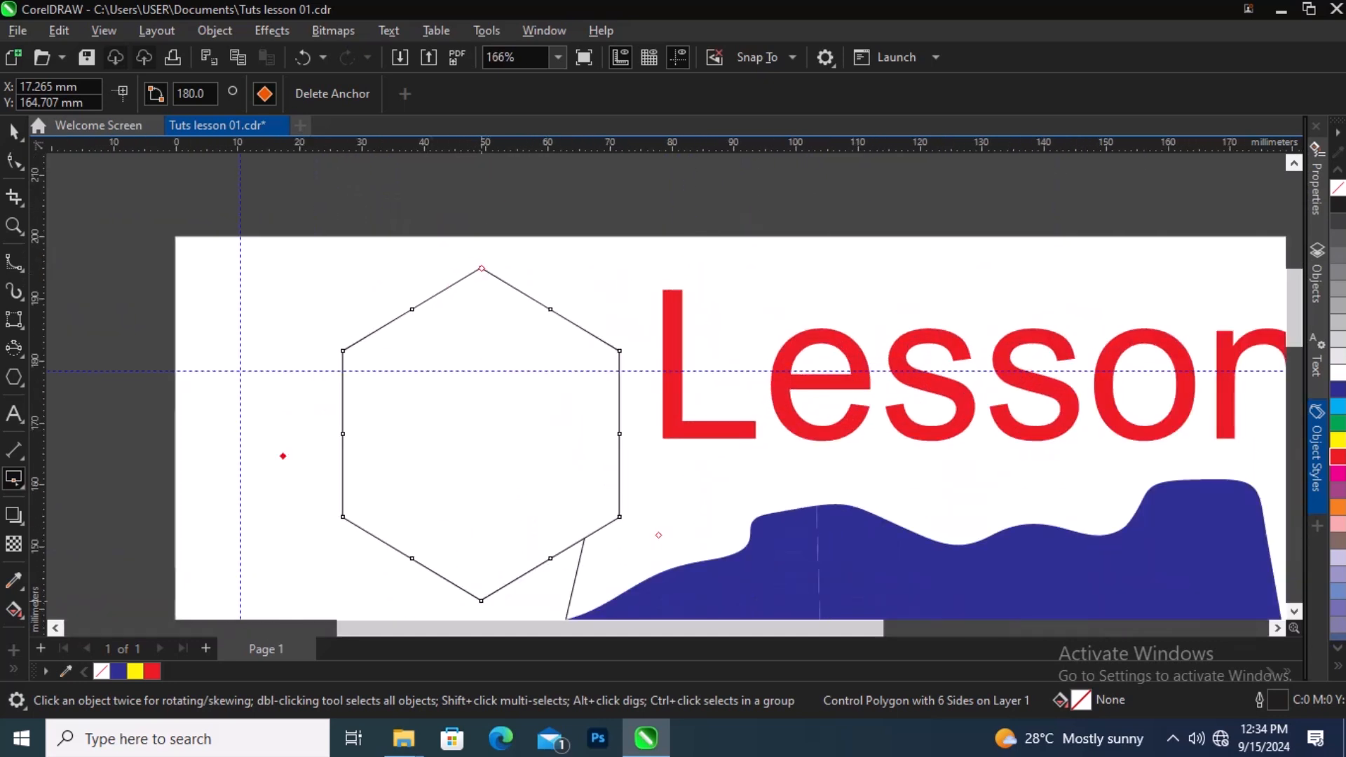
left_click_drag(481, 601, 571, 566)
left_click_drag(464, 241, 520, 317)
left_click(455, 307)
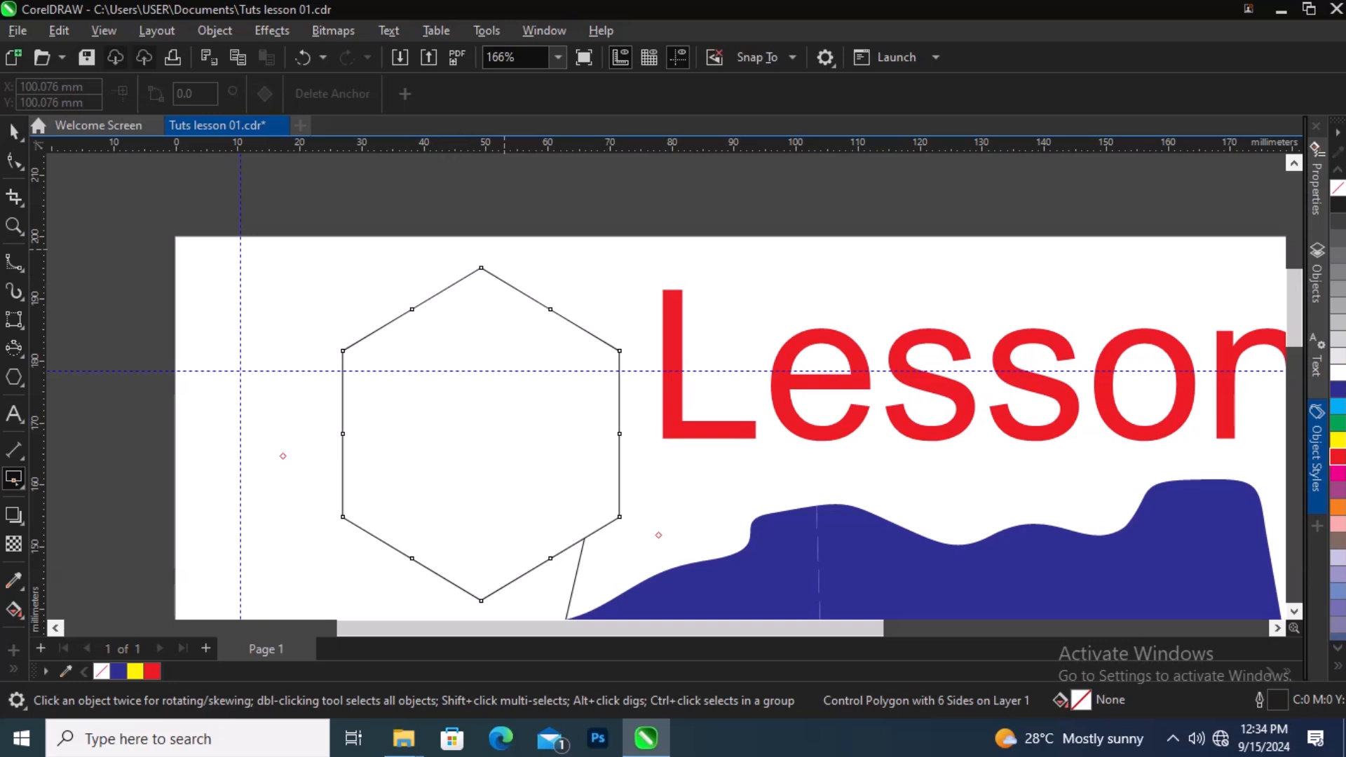
scroll(551, 291, "down", 3)
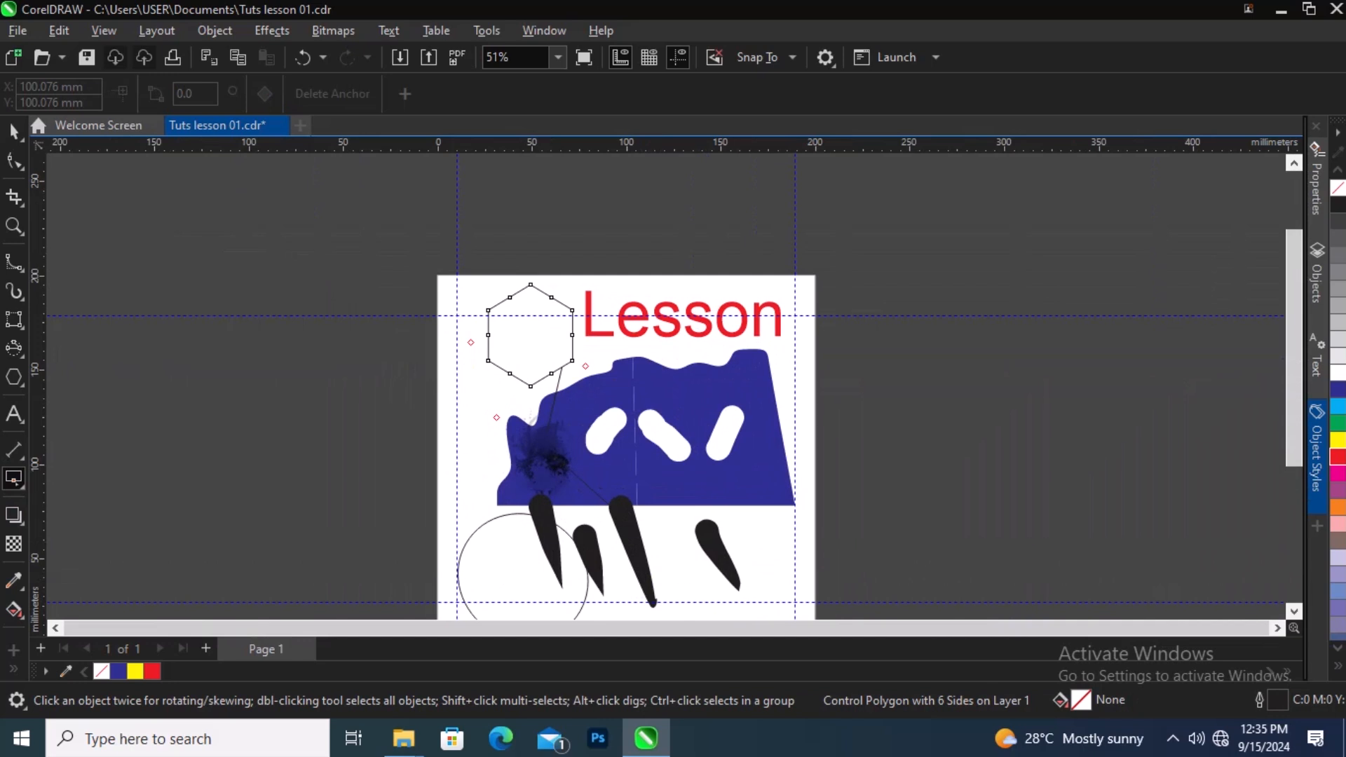
right_click(14, 481)
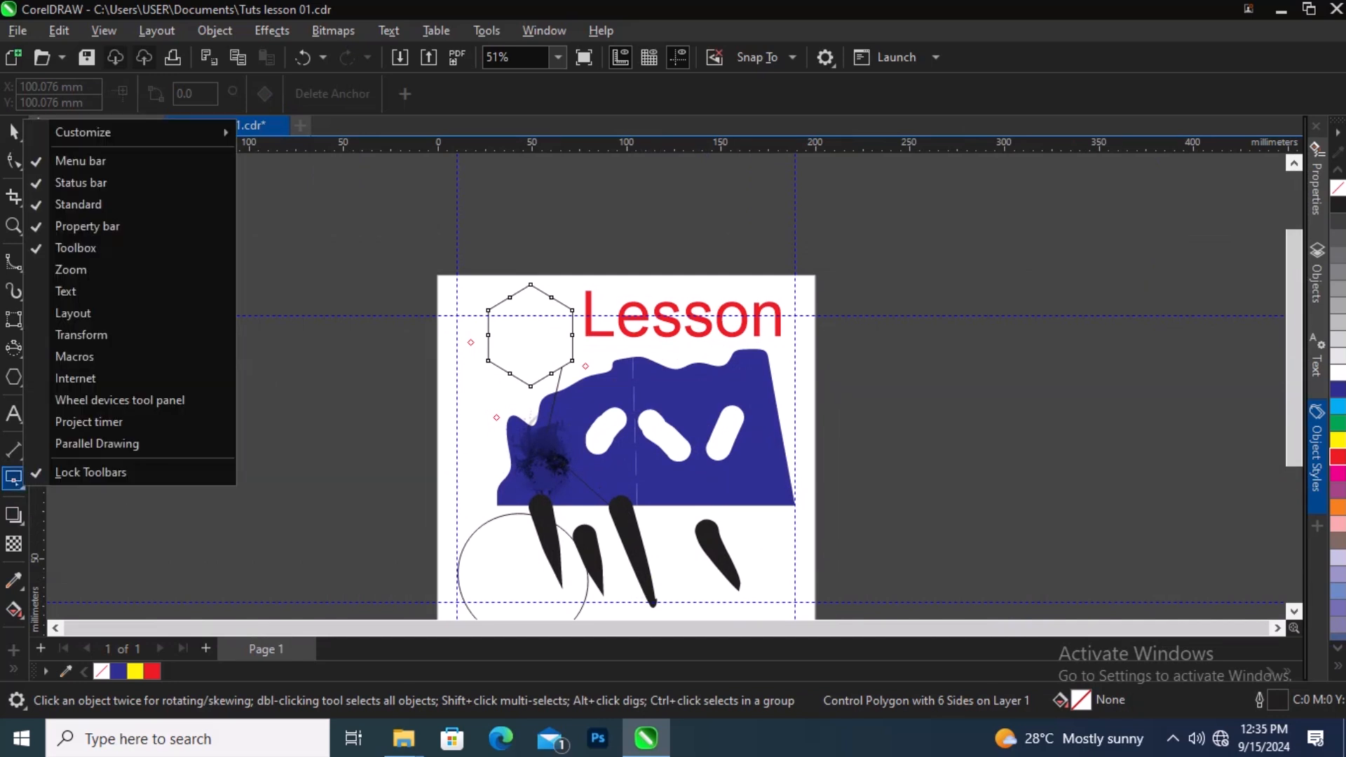
left_click(14, 481)
left_click(70, 475)
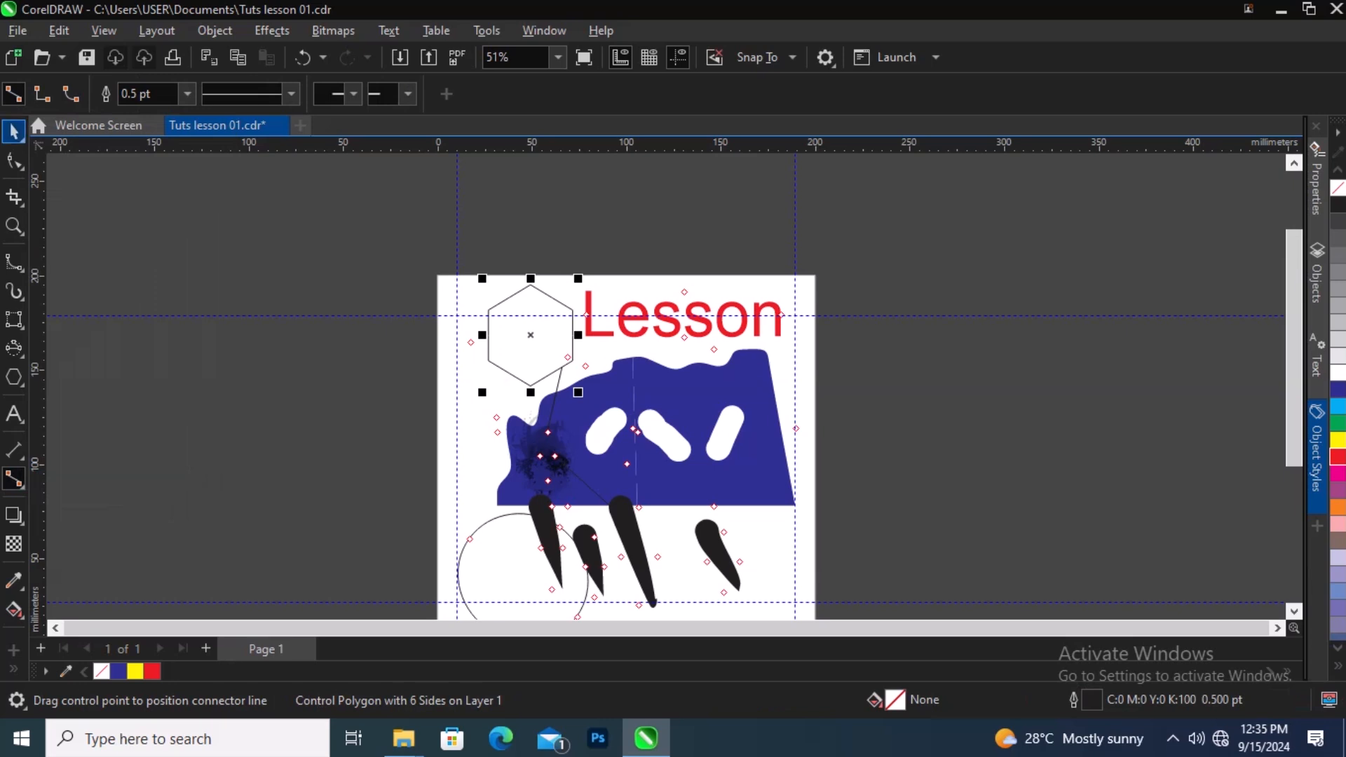
left_click(13, 131)
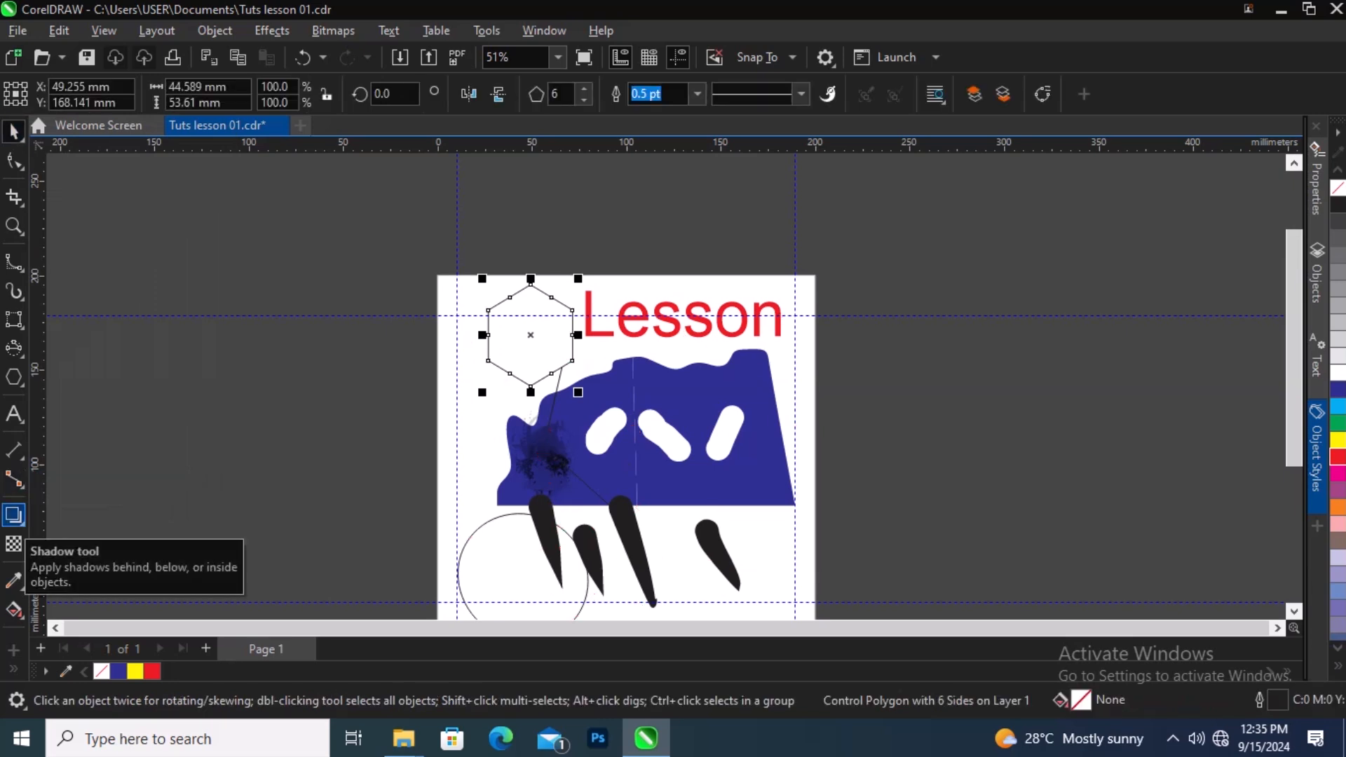
Step: Add a drop shadow falling downward from the blue bitmap shape with the Shadow tool
right_click(14, 517)
left_click(14, 516)
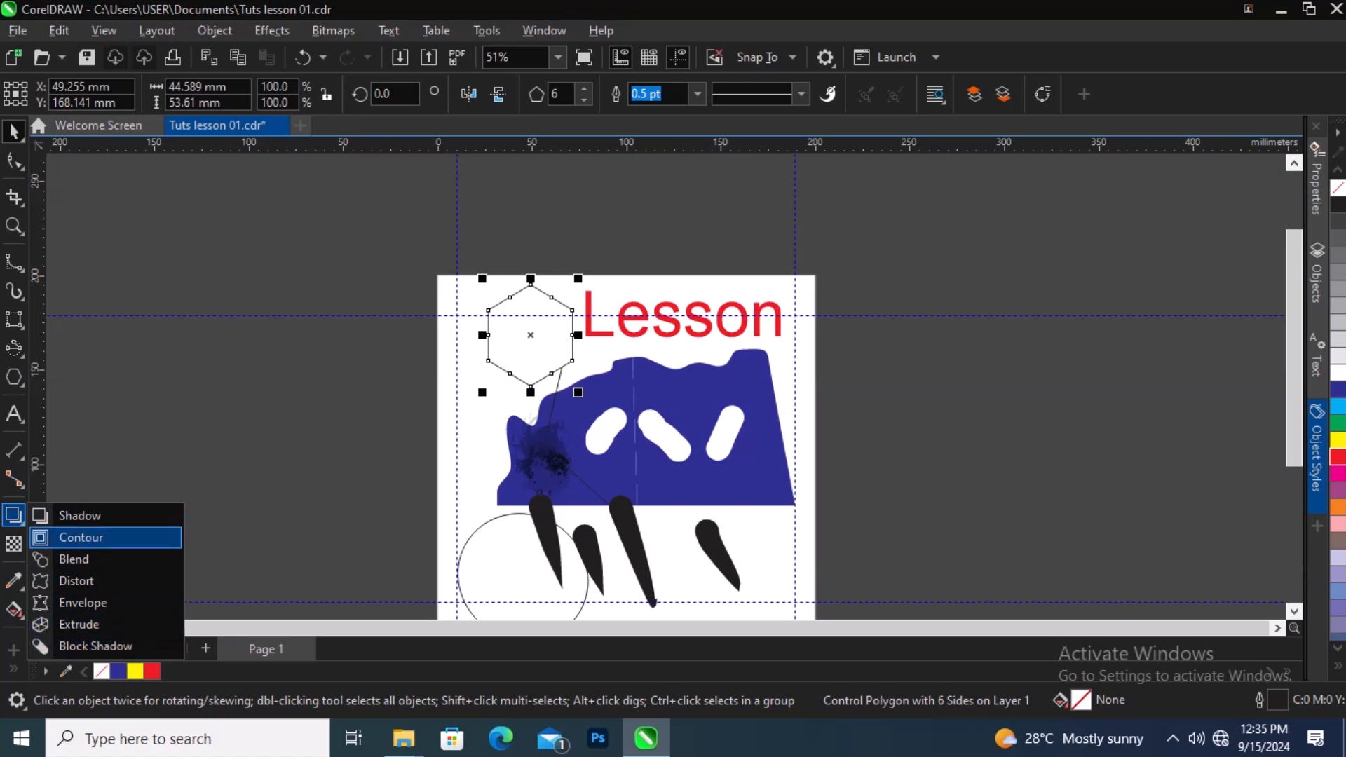
left_click(100, 512)
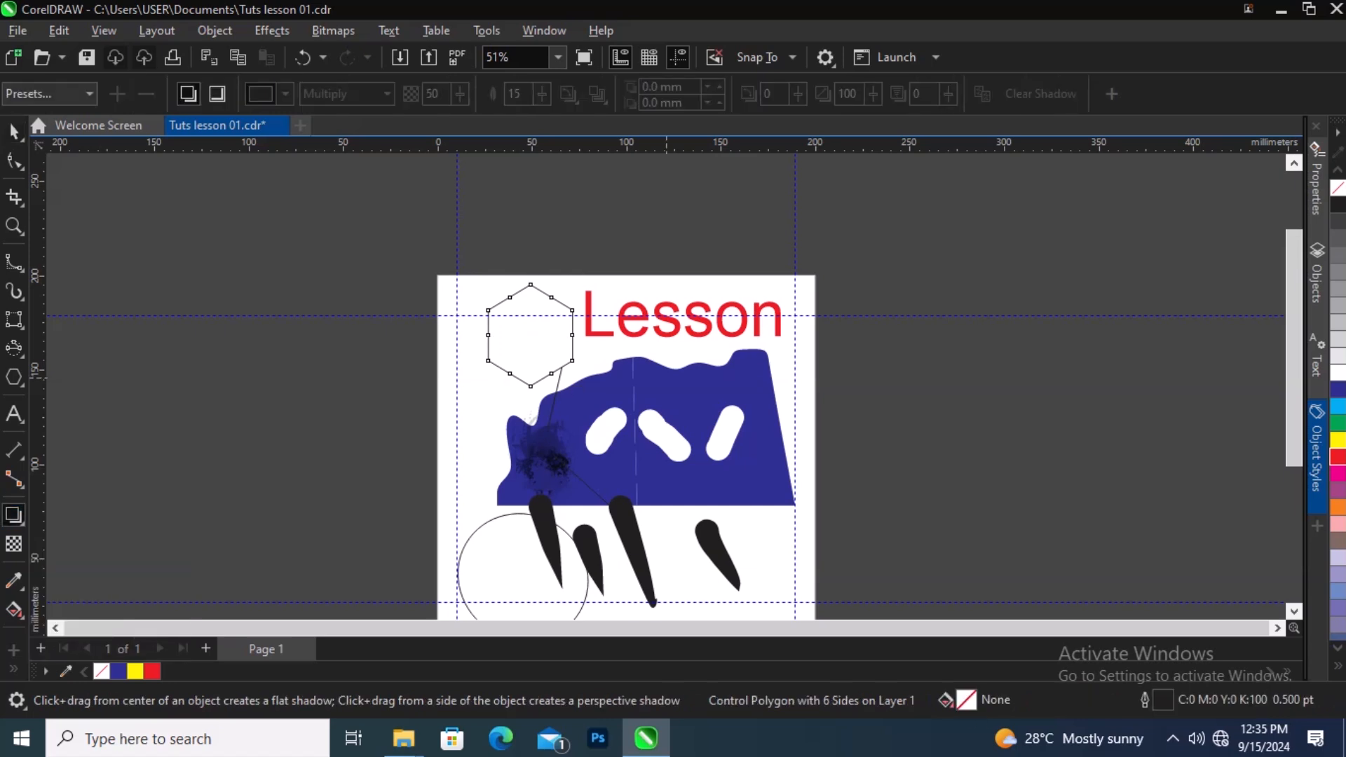
left_click_drag(573, 335, 569, 399)
left_click(643, 414)
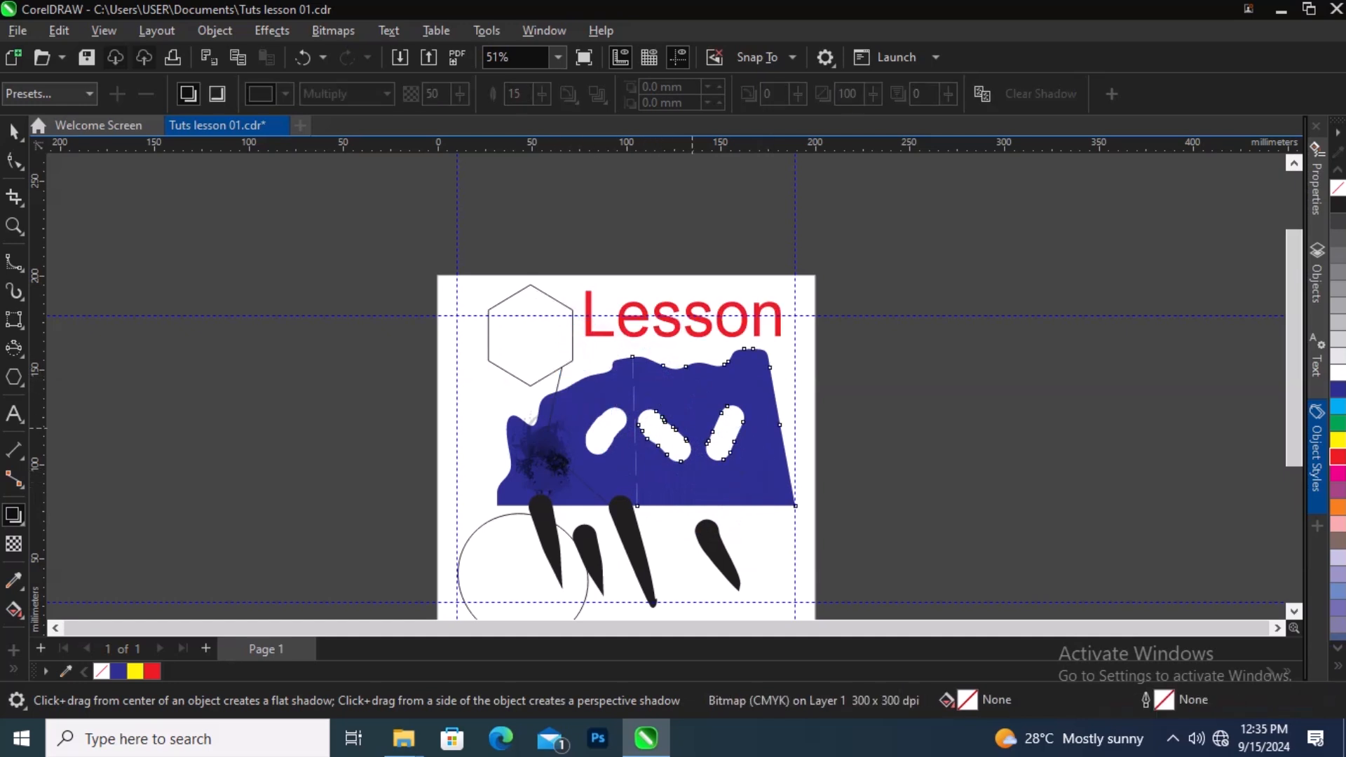
left_click_drag(714, 350, 729, 528)
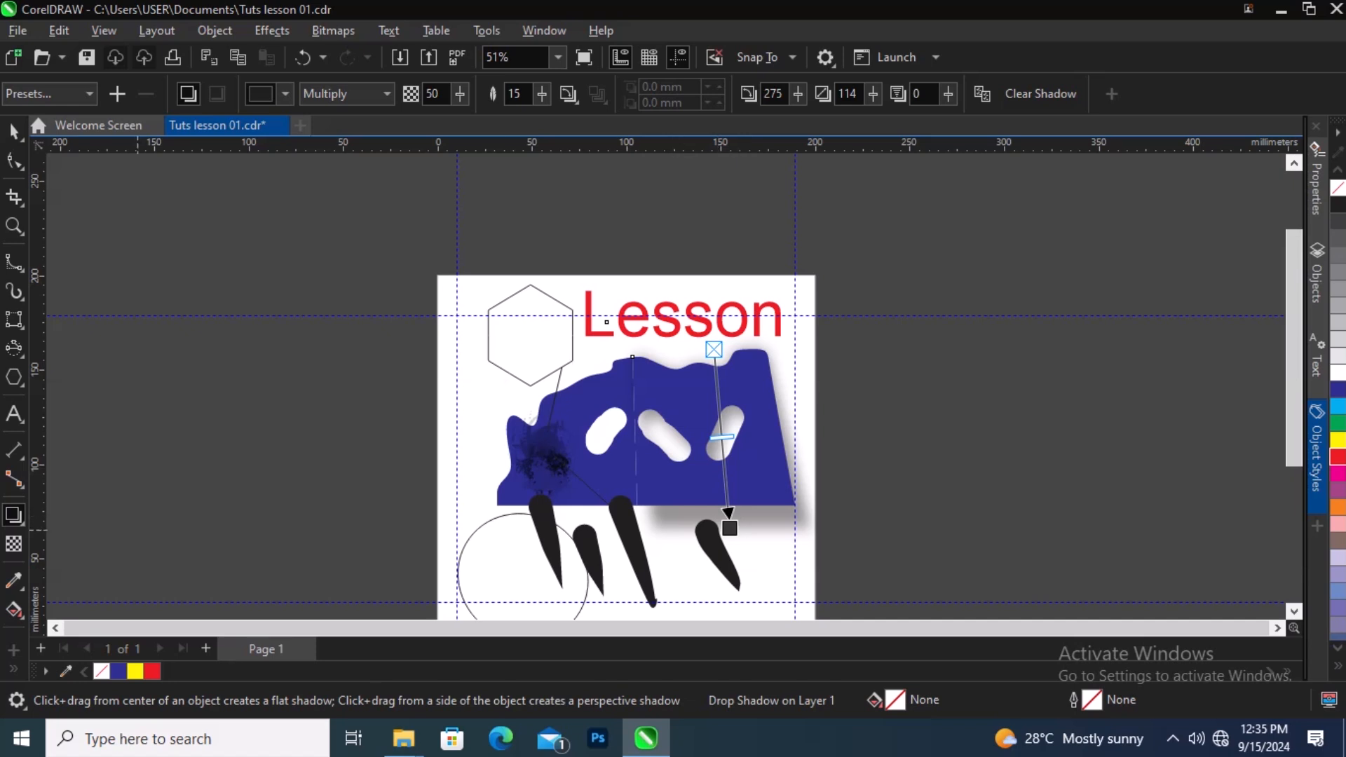
Step: Add an inward contour to the circle at the lower left of the page with the Contour tool
right_click(20, 519)
left_click(20, 519)
left_click(20, 521)
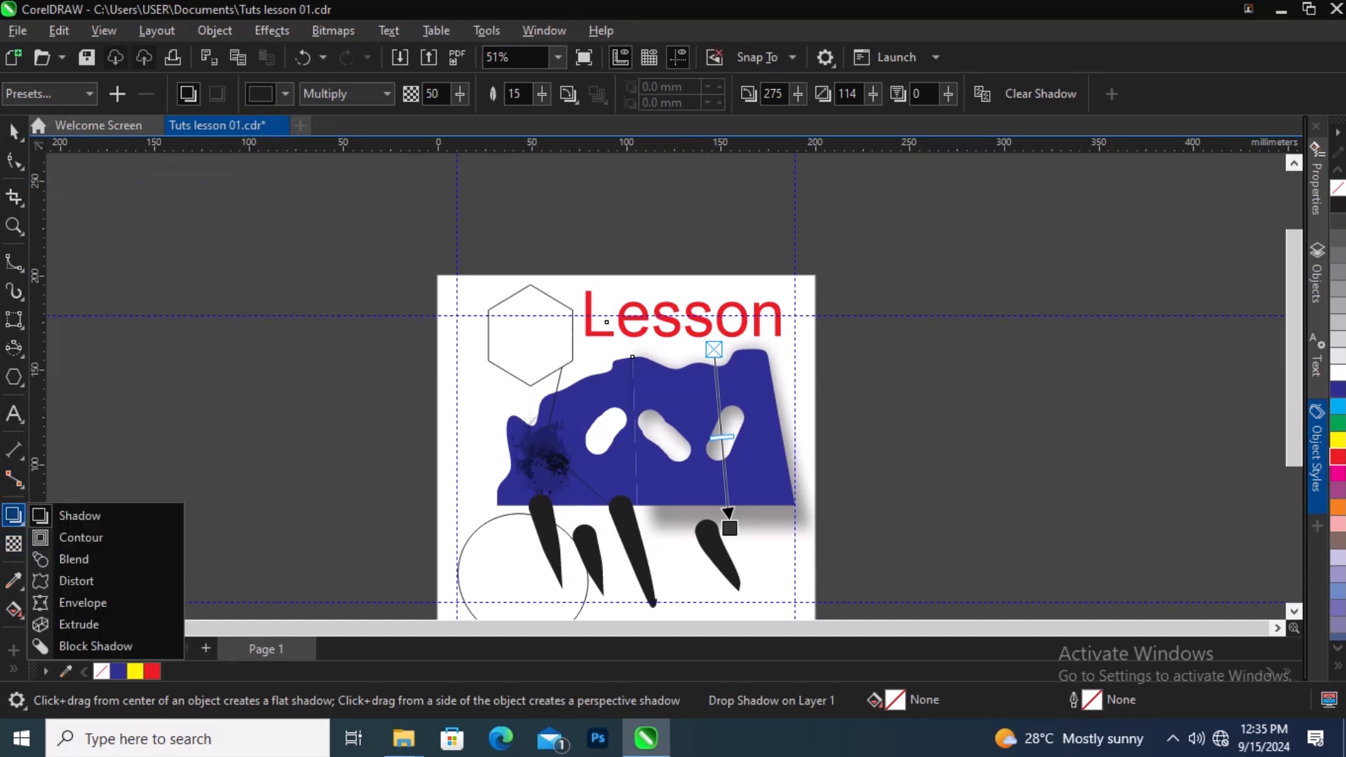
left_click(82, 537)
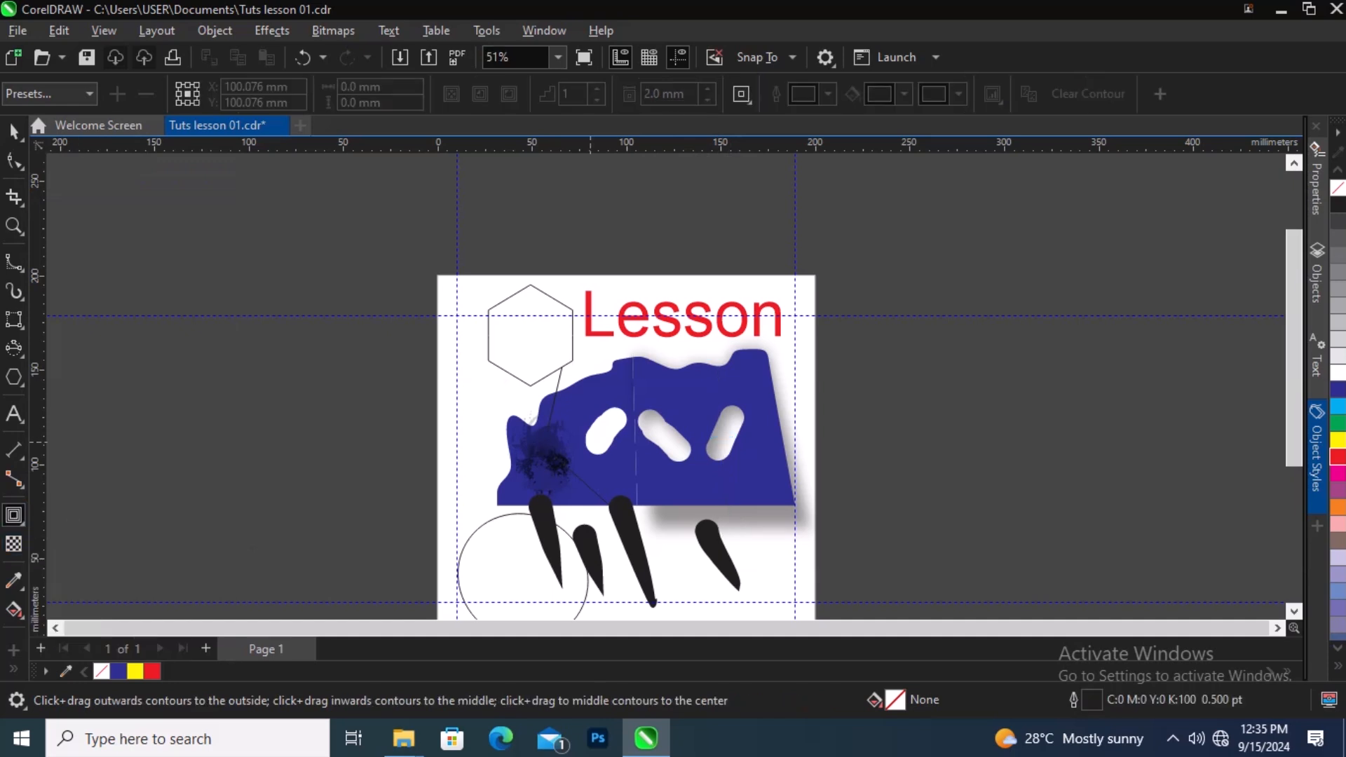
left_click(592, 394)
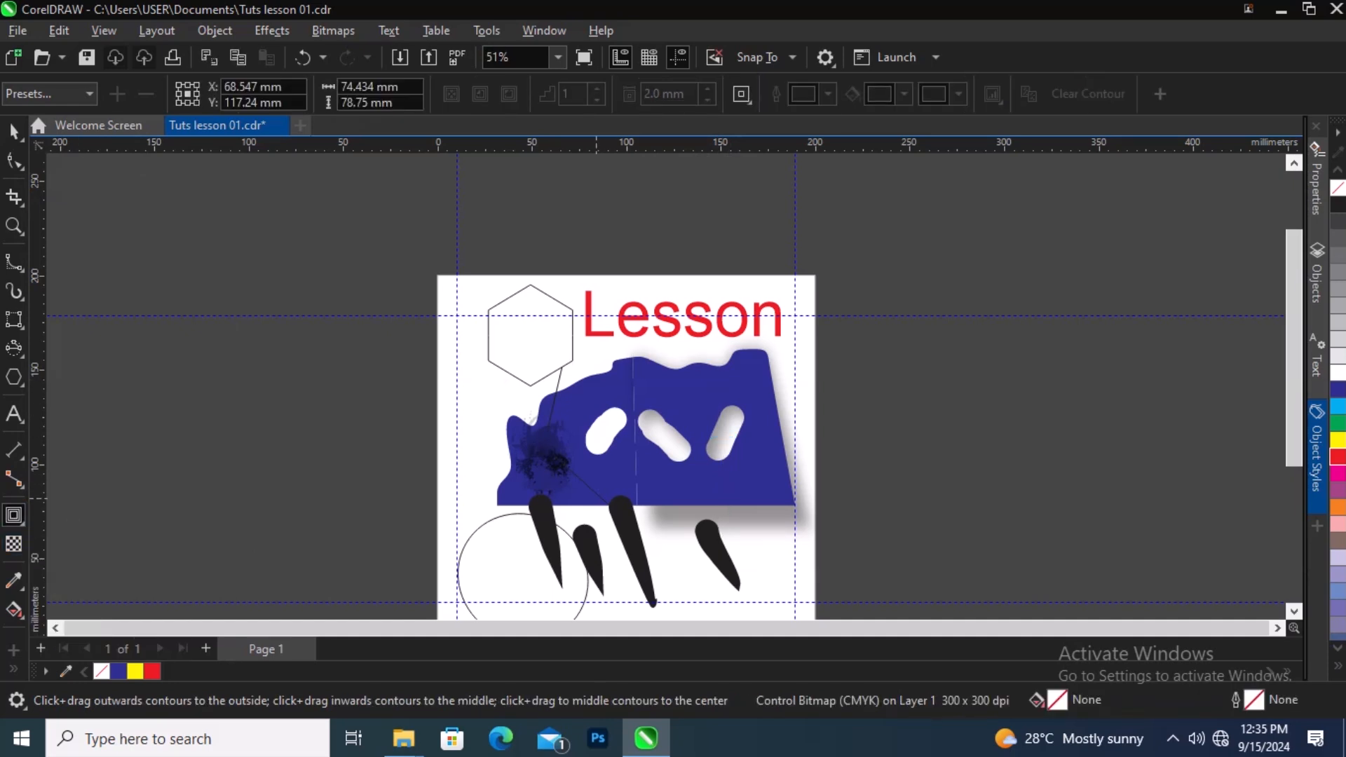
left_click(458, 379)
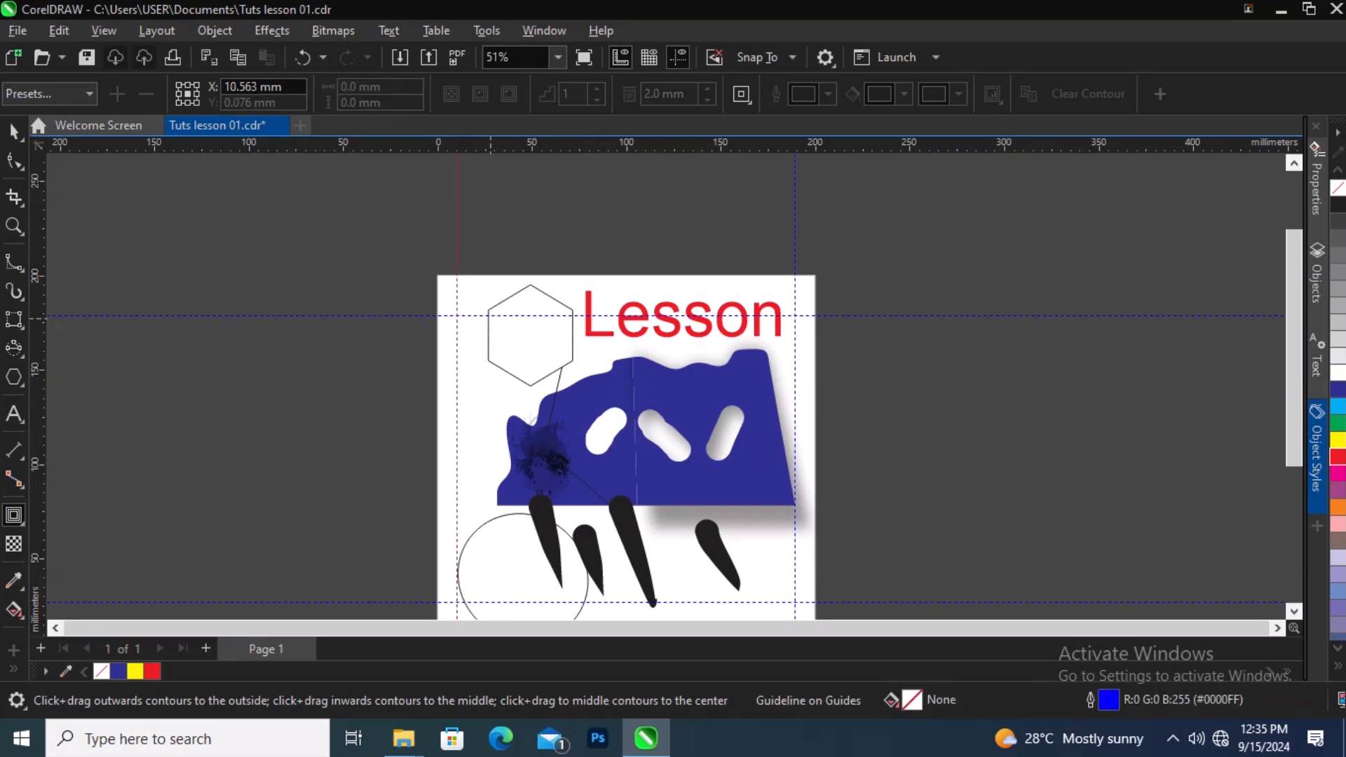
left_click(522, 306)
left_click(531, 286)
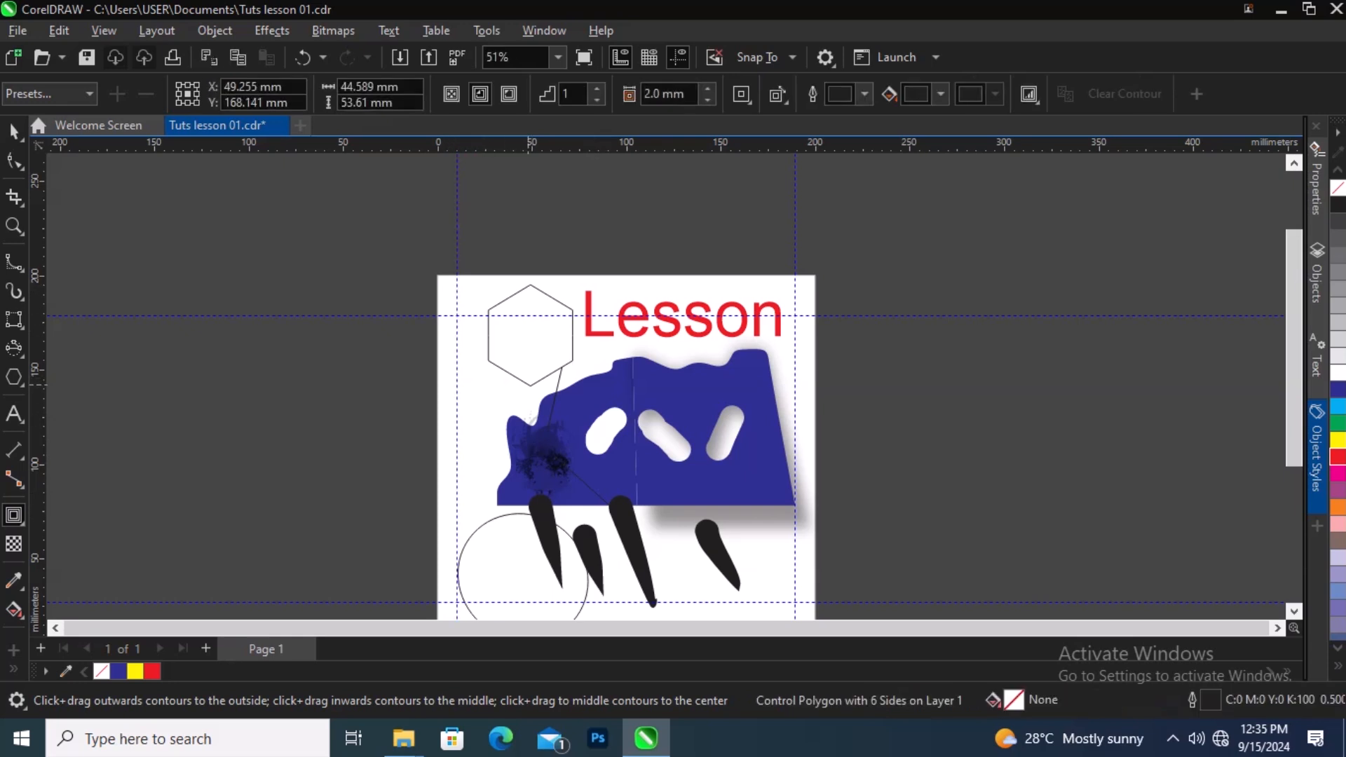
left_click(570, 404)
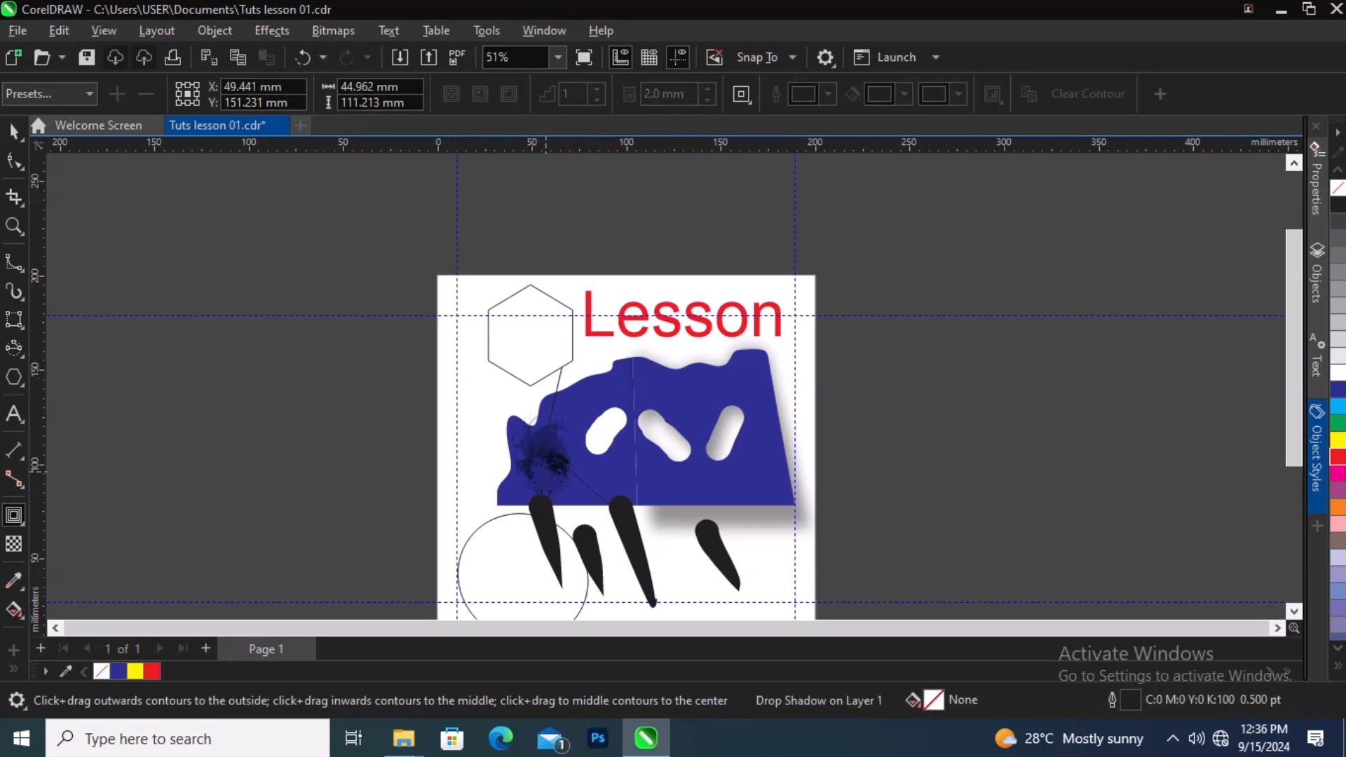
left_click(613, 441)
left_click(559, 534)
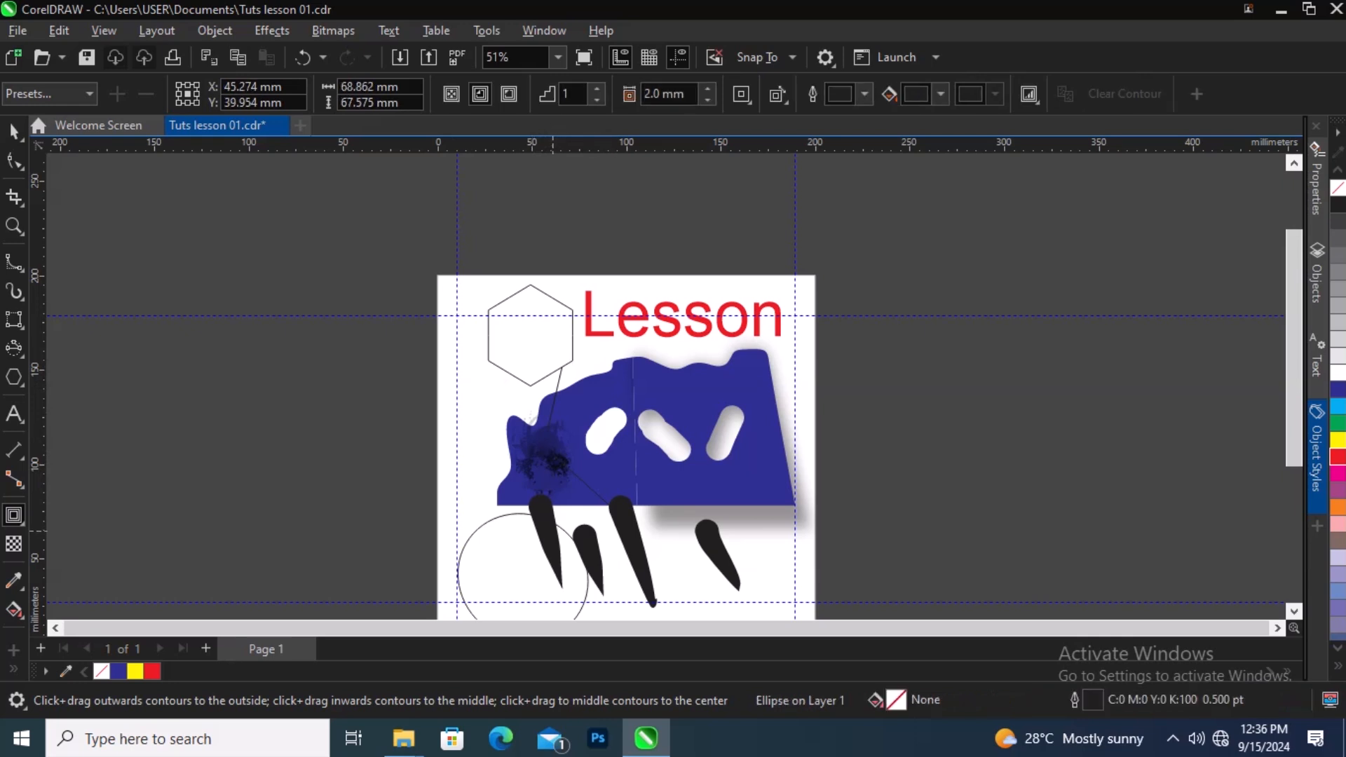
left_click_drag(553, 529, 522, 506)
Step: Adjust the circle's contour offset to about 7 mm
scroll(549, 523, "down", 2)
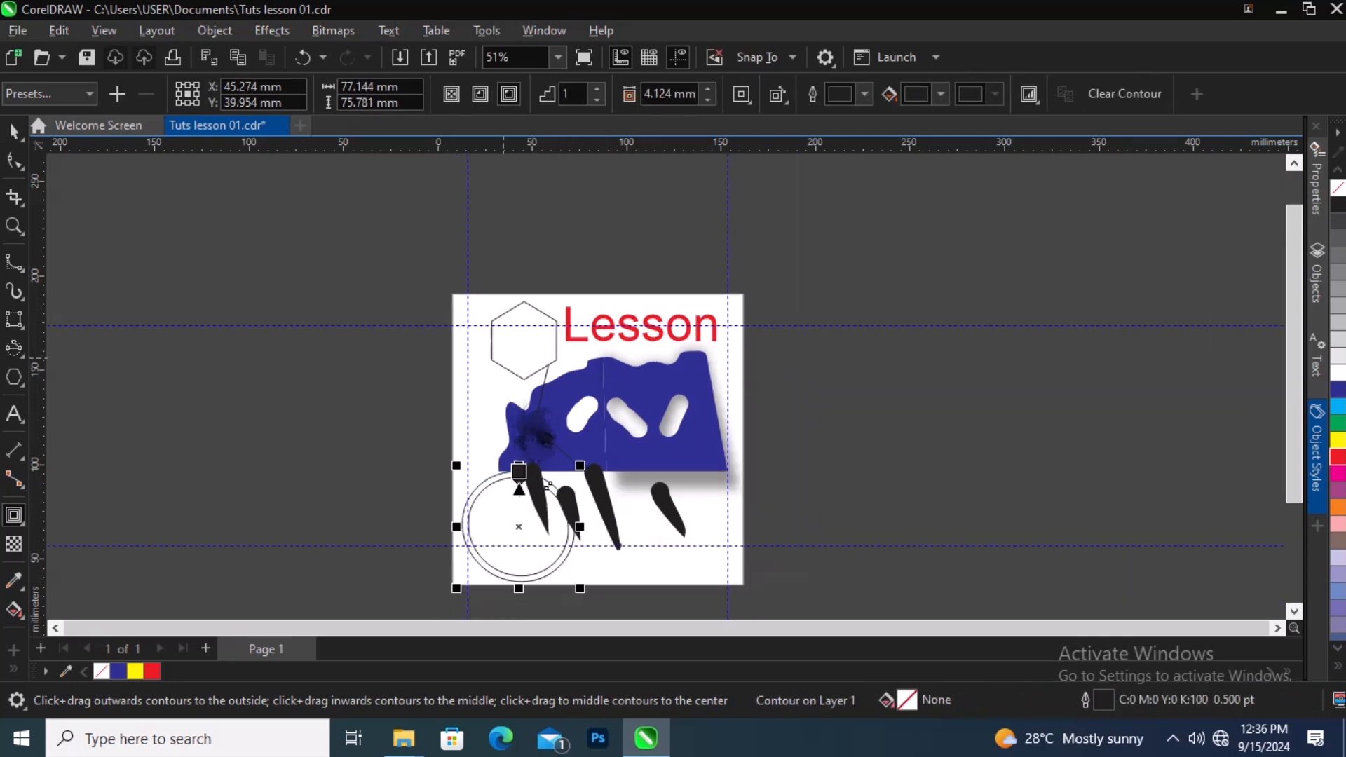
scroll(524, 467, "up", 5)
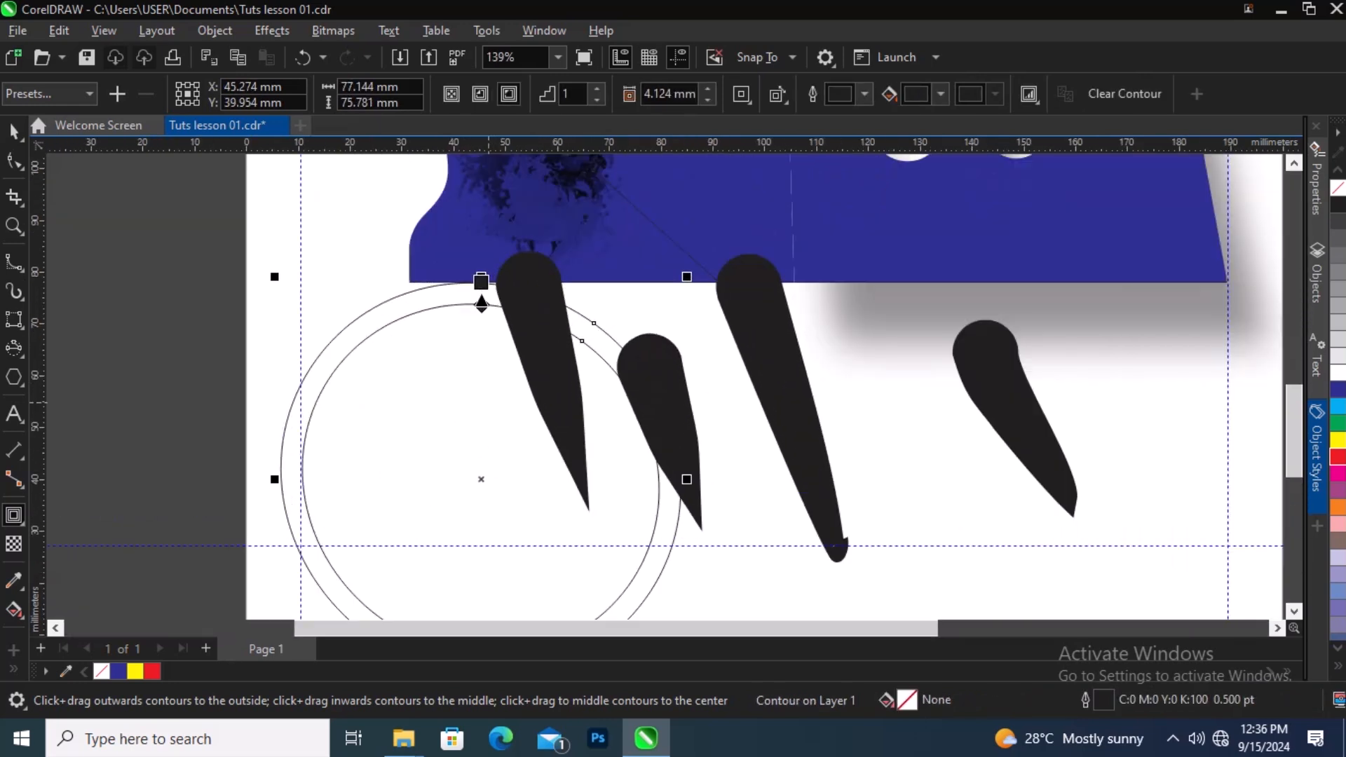
left_click_drag(481, 281, 481, 480)
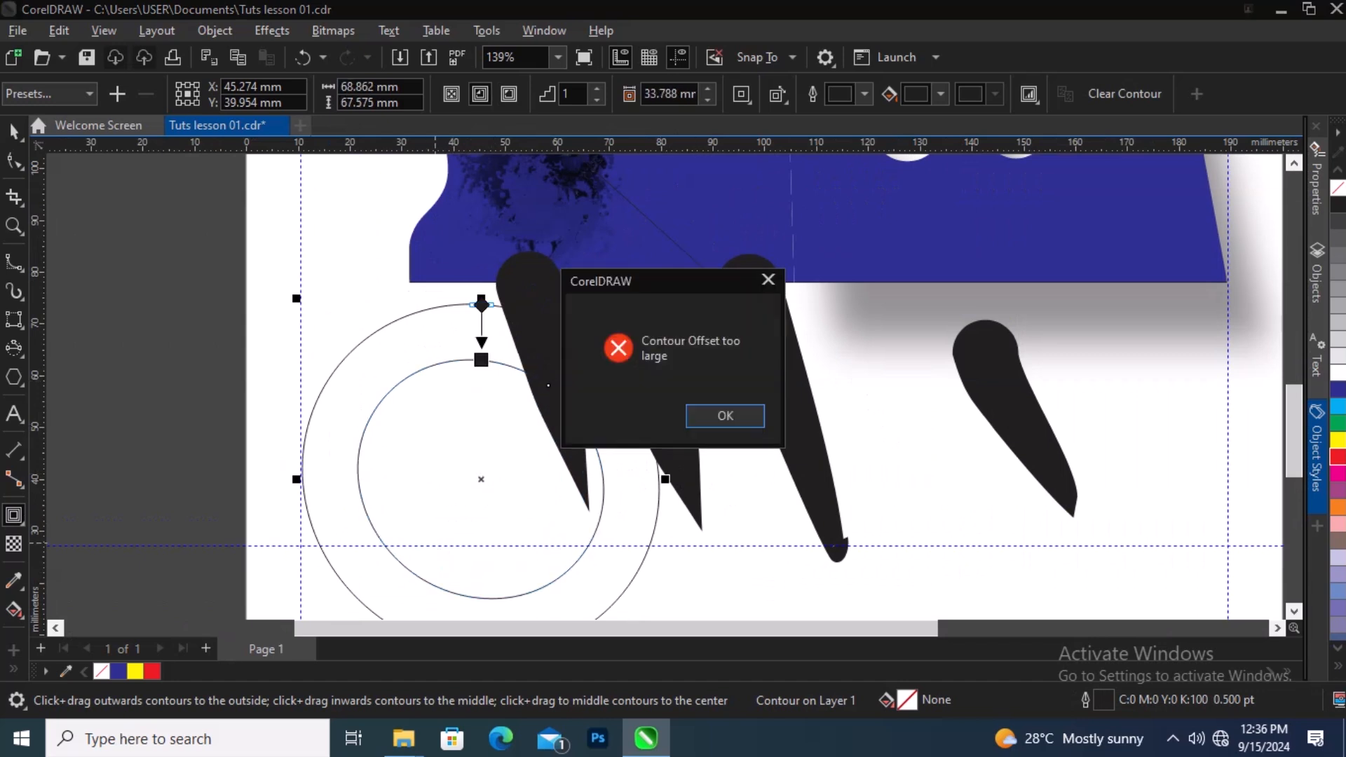
key("Return")
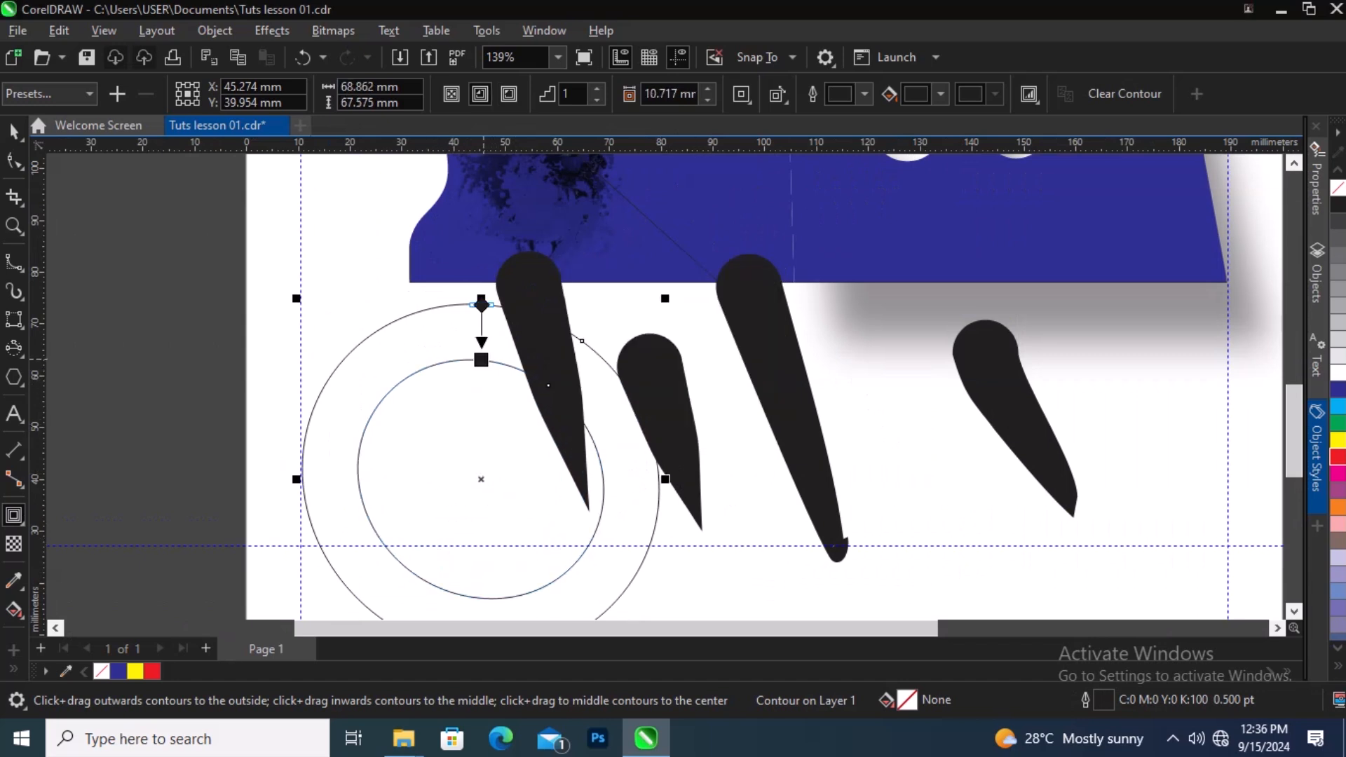
left_click_drag(481, 360, 481, 397)
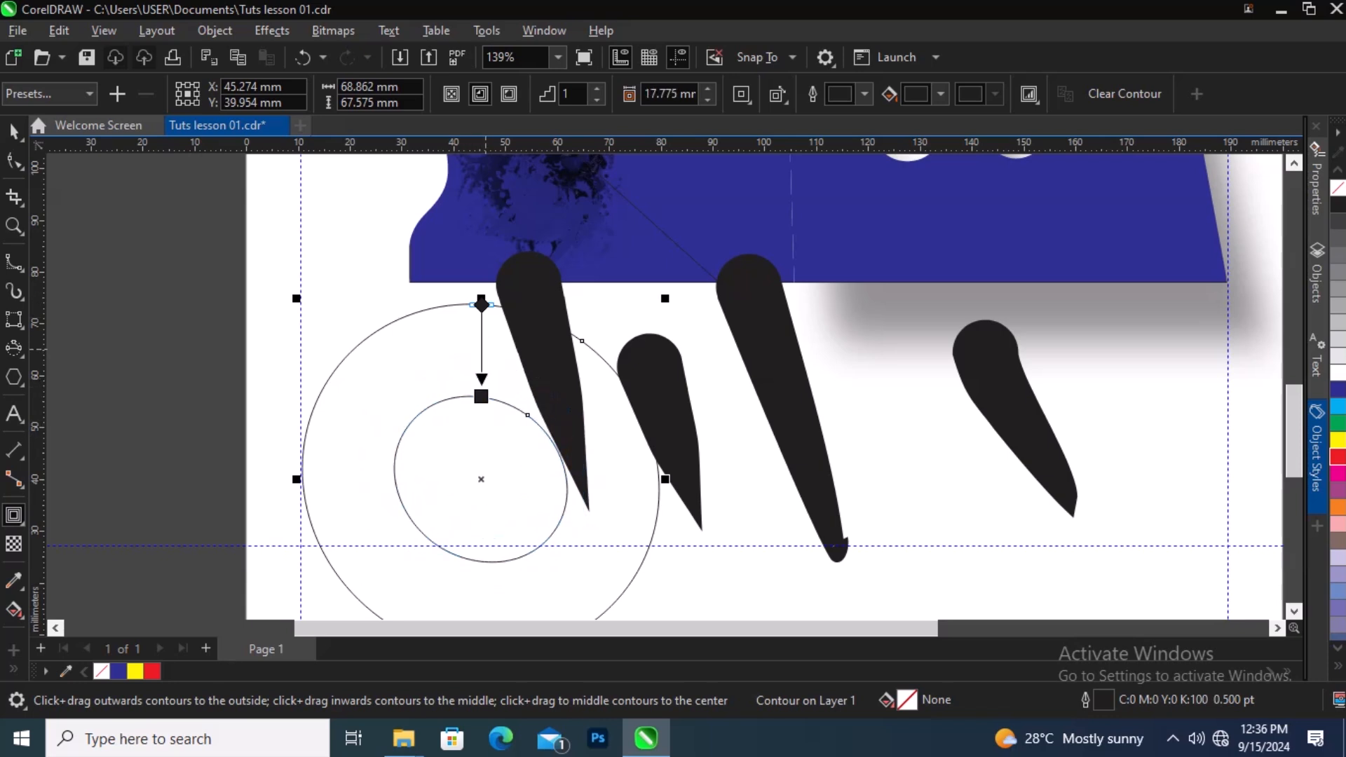
left_click_drag(481, 396, 481, 342)
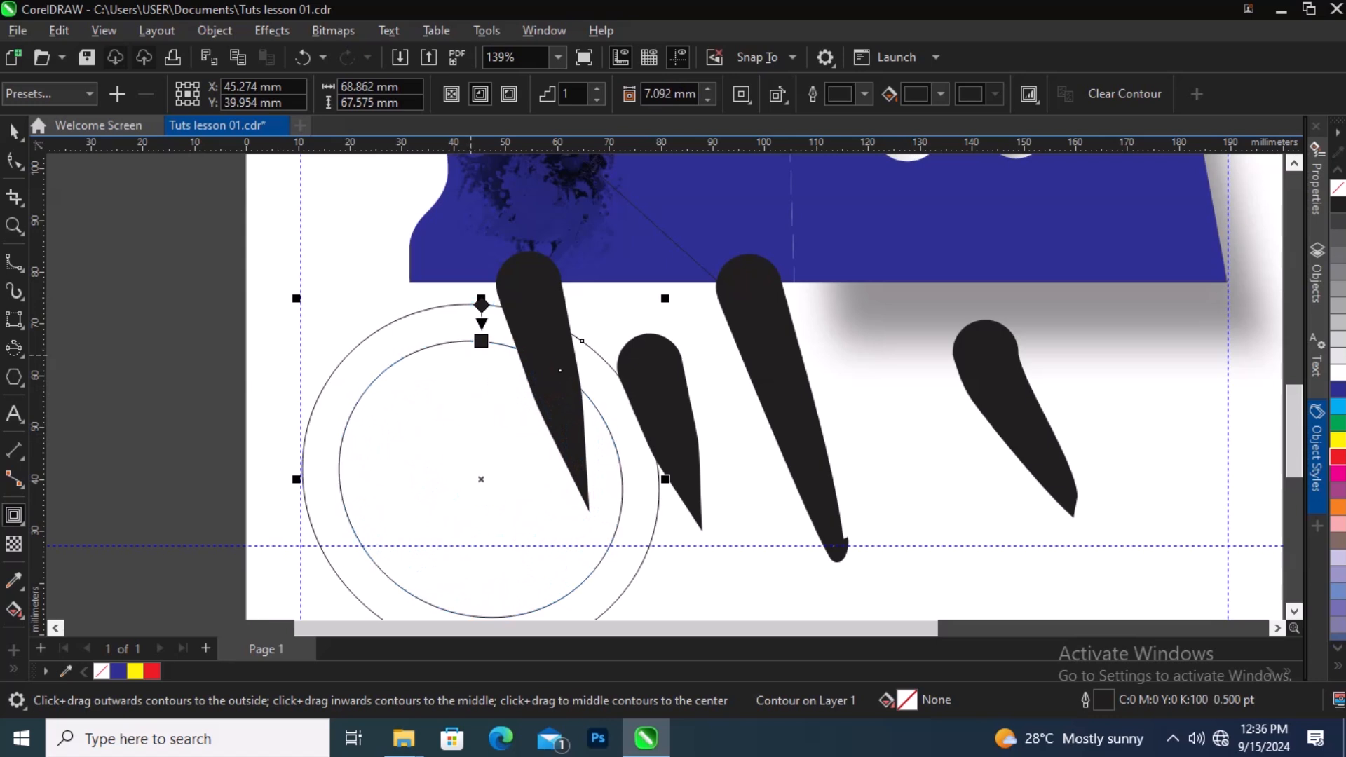
Step: Zoom in closely to inspect the contour's offset handle and outlines
scroll(482, 343, "up", 8)
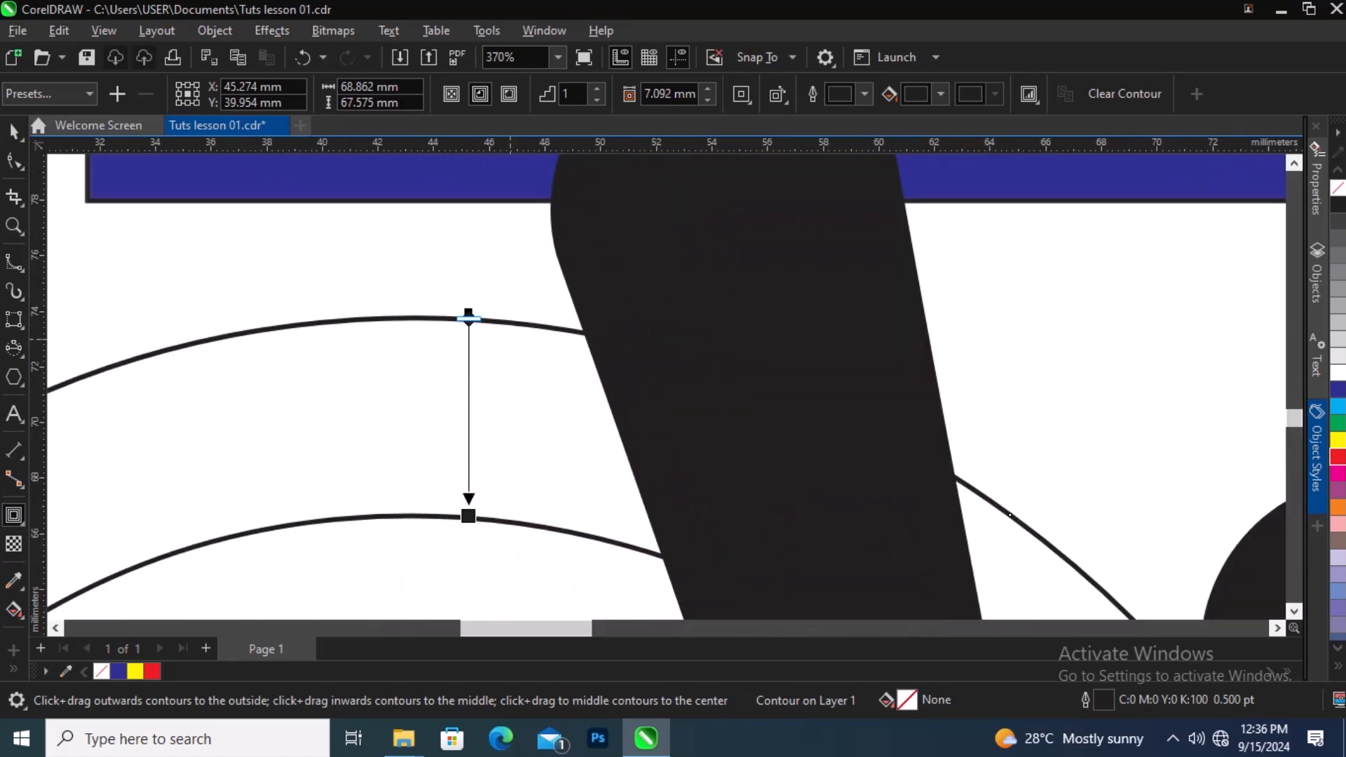
scroll(452, 309, "up", 6)
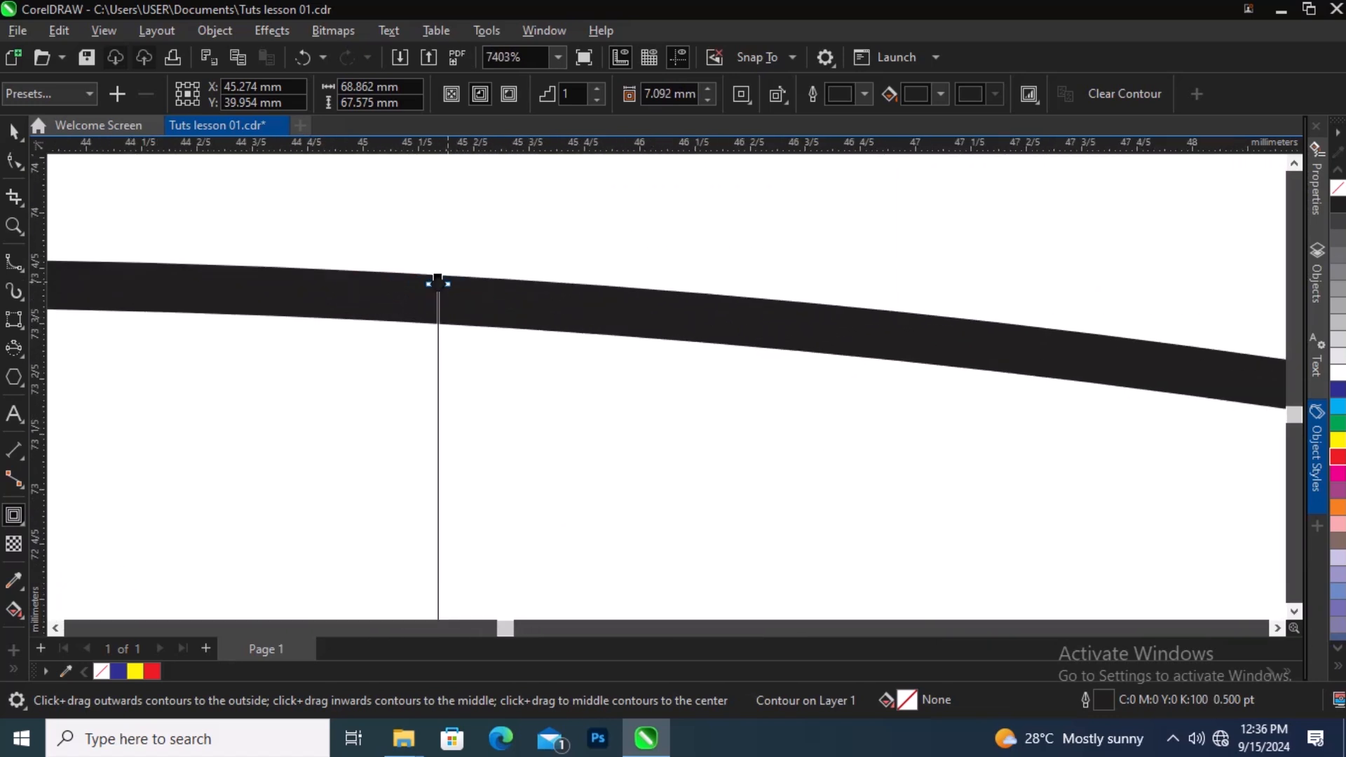
scroll(438, 283, "down", 12)
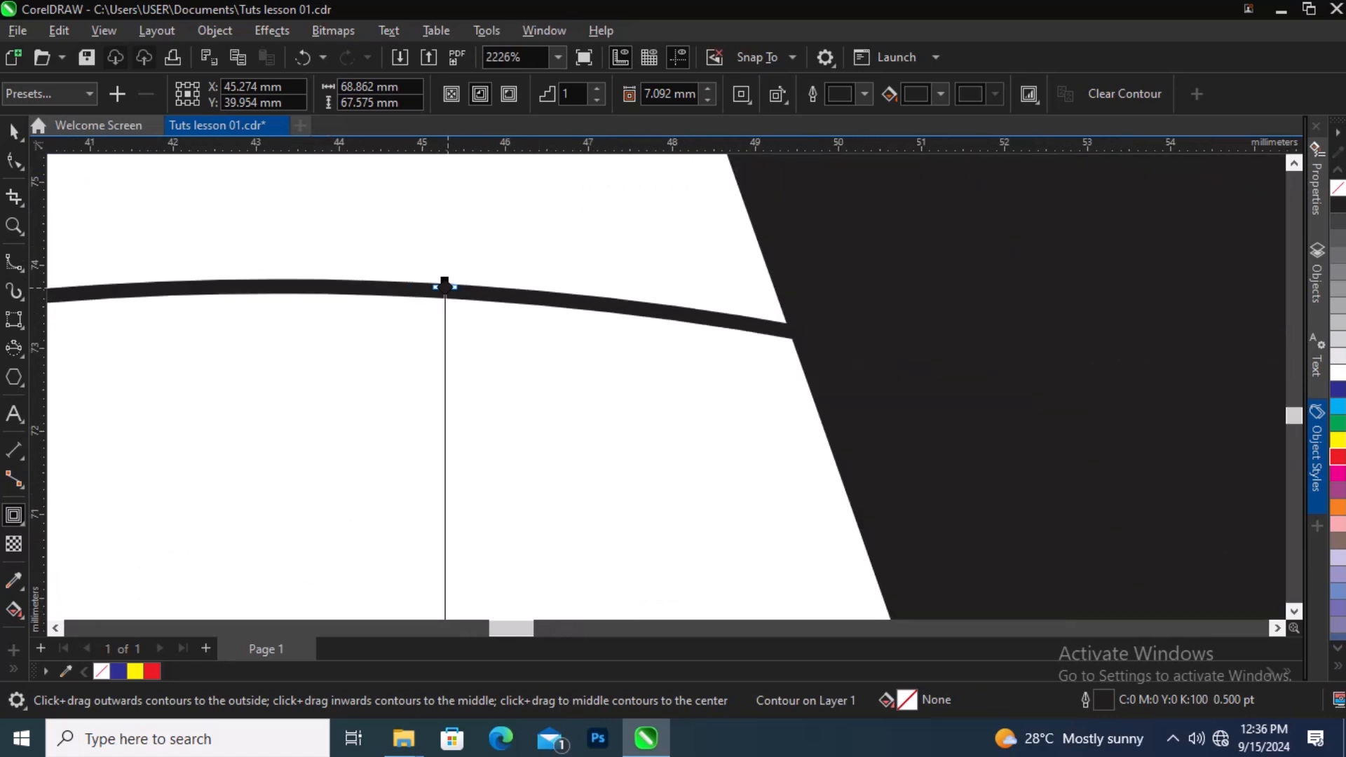
scroll(443, 394, "up", 3)
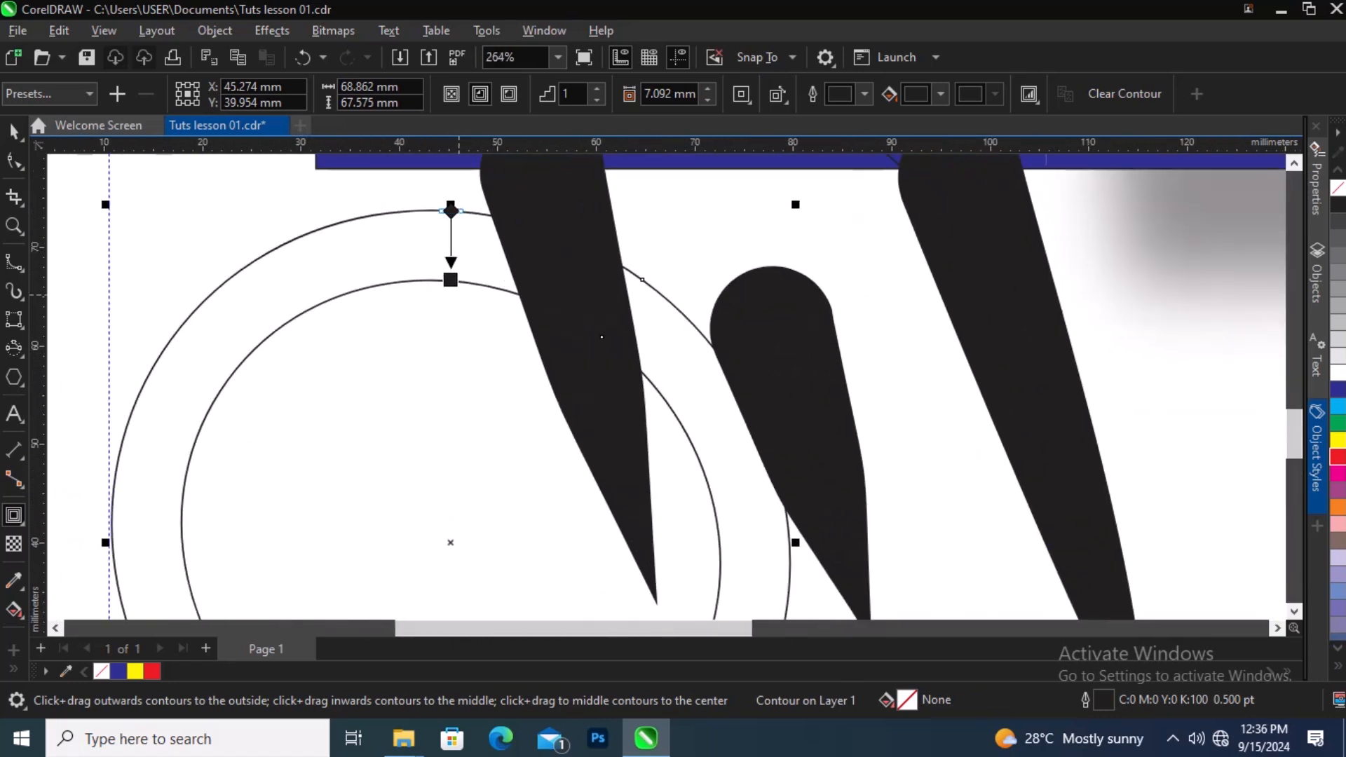
scroll(451, 337, "down", 3)
scroll(449, 350, "up", 2)
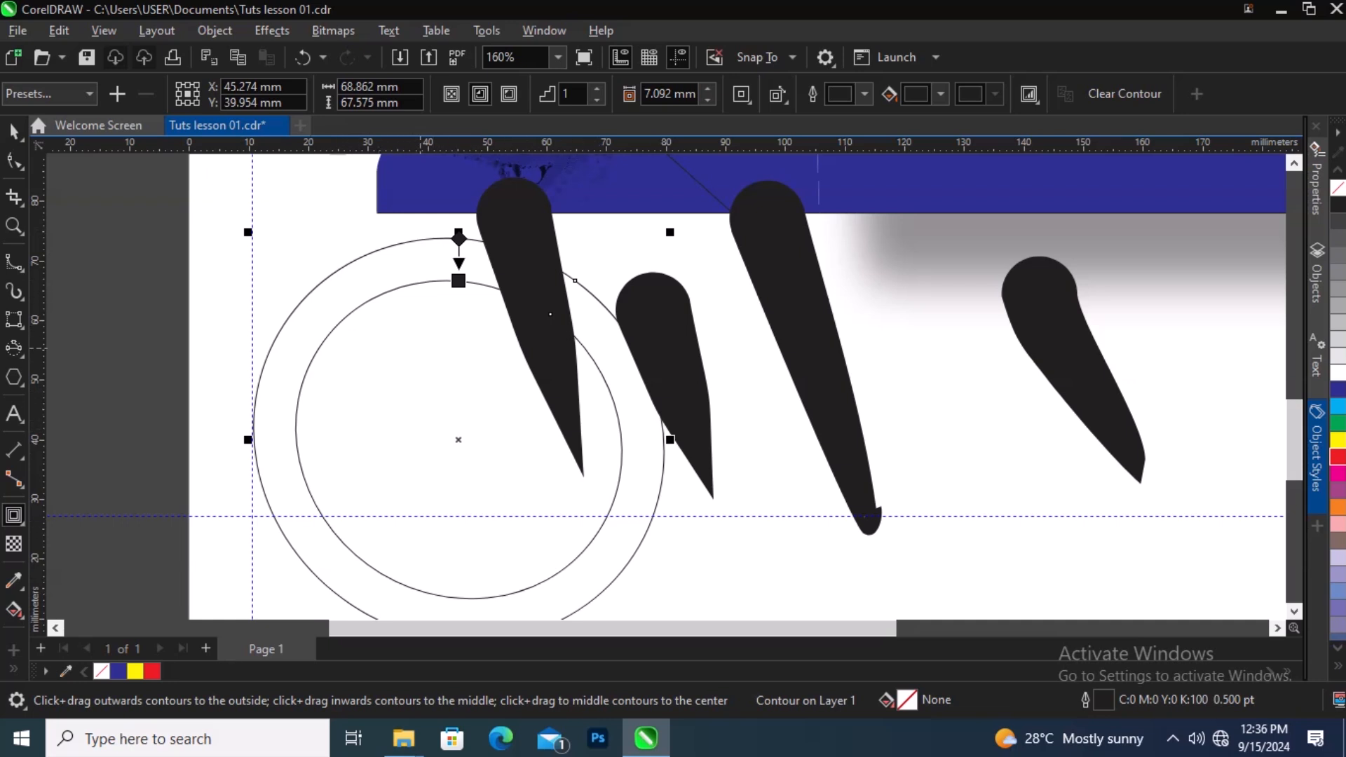
scroll(419, 280, "down", 2)
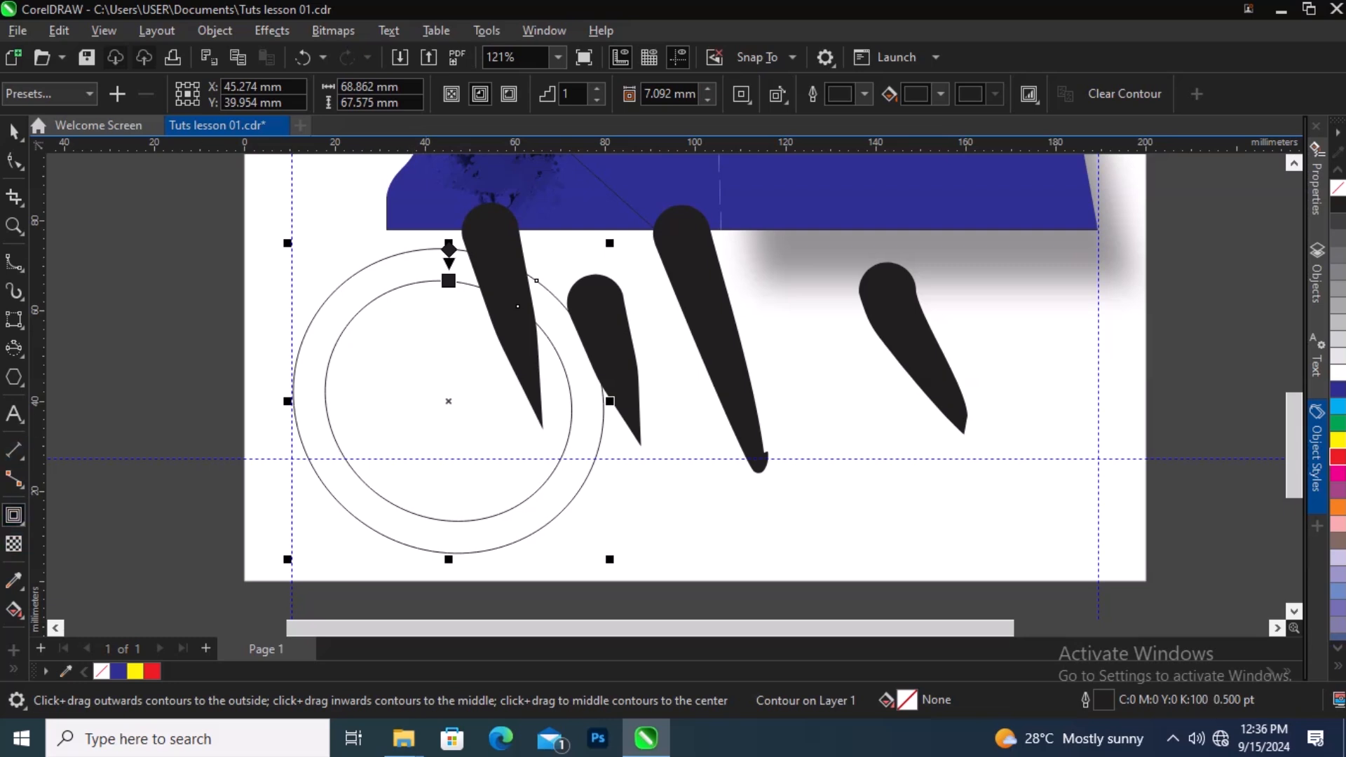
Step: Try to blend the hexagon with the blue bitmap shape using the Blend tool
left_click(14, 516)
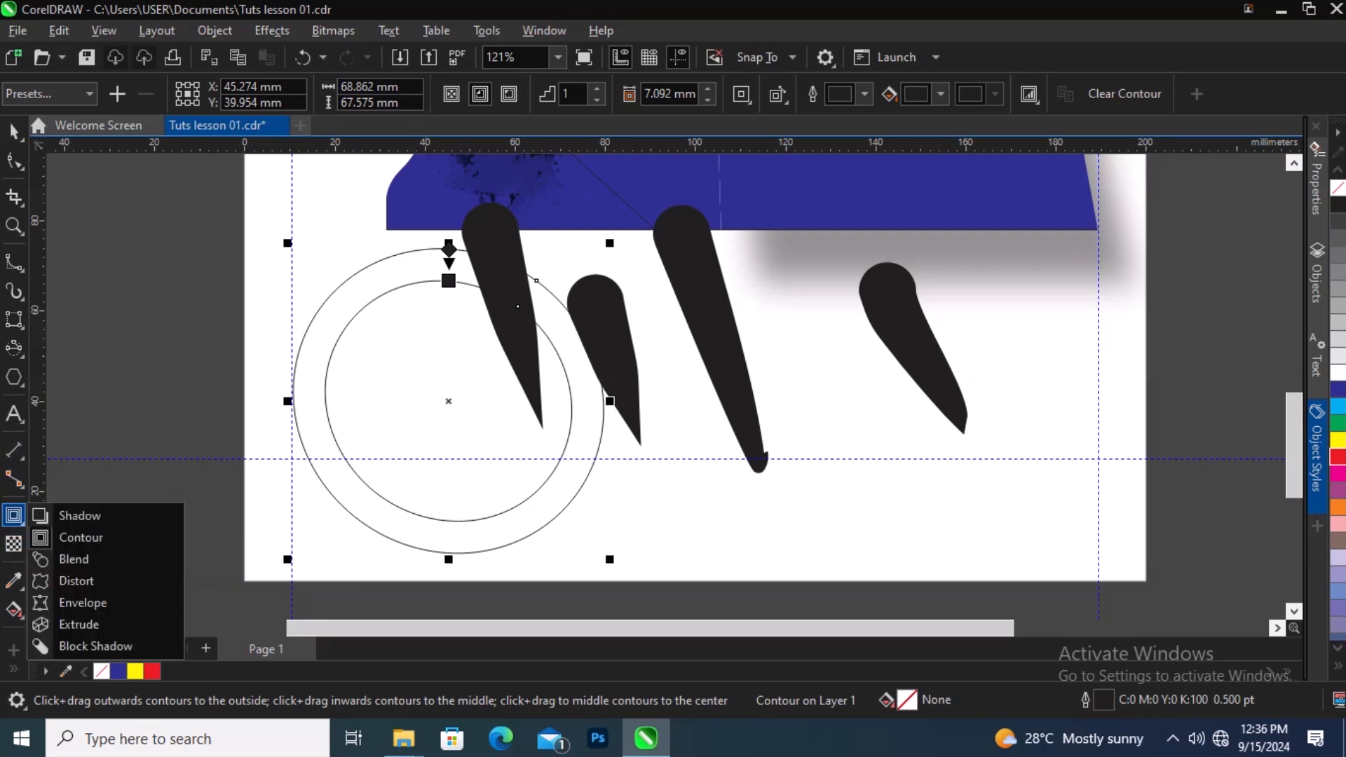
left_click(74, 559)
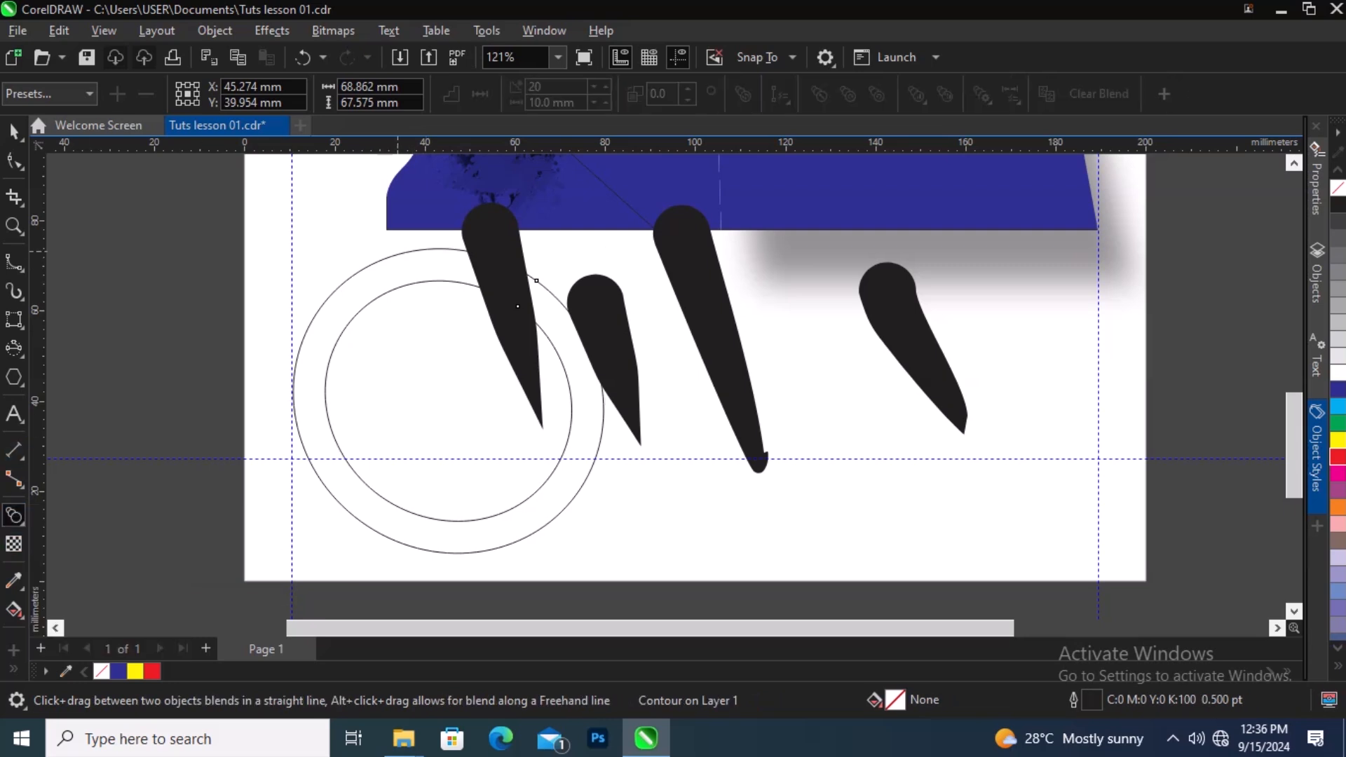
left_click(397, 251)
scroll(511, 359, "down", 2)
scroll(530, 228, "up", 1)
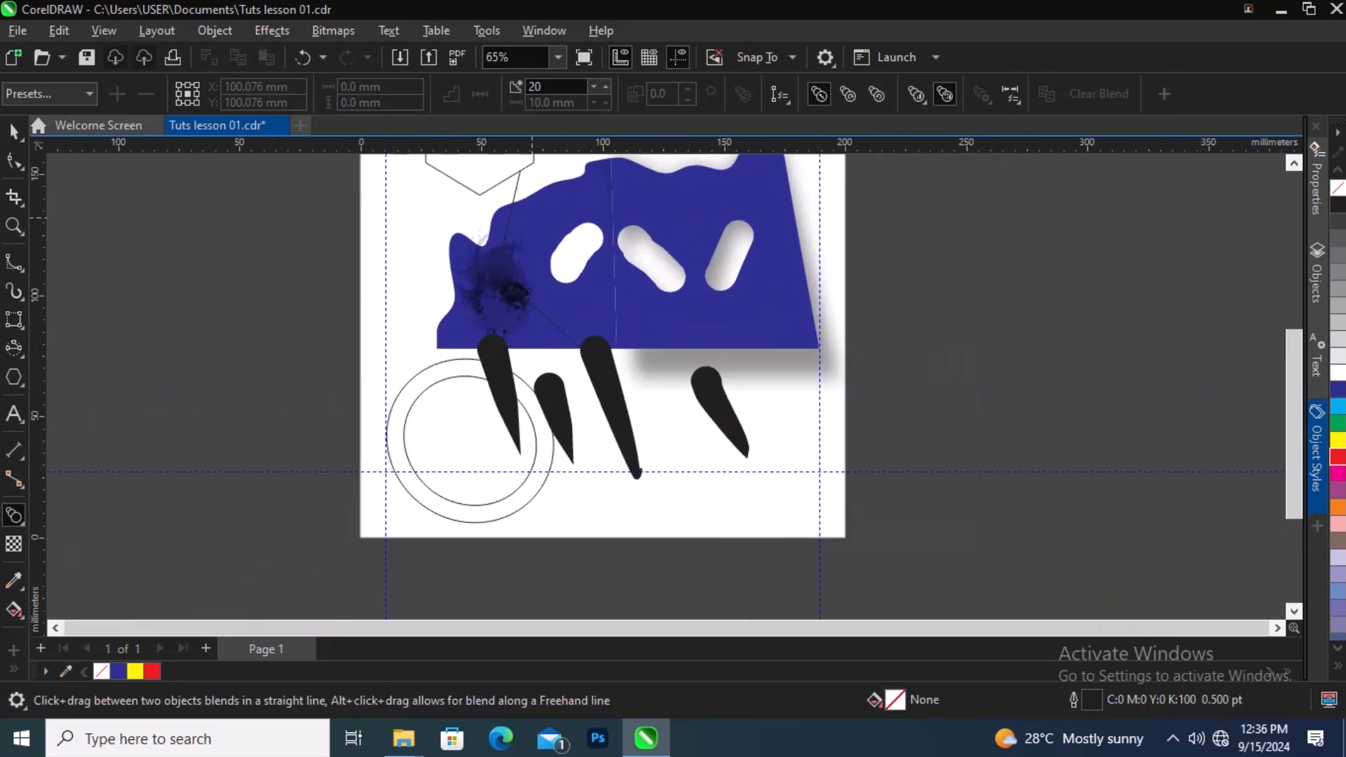
left_click_drag(524, 168, 566, 308)
left_click(624, 295)
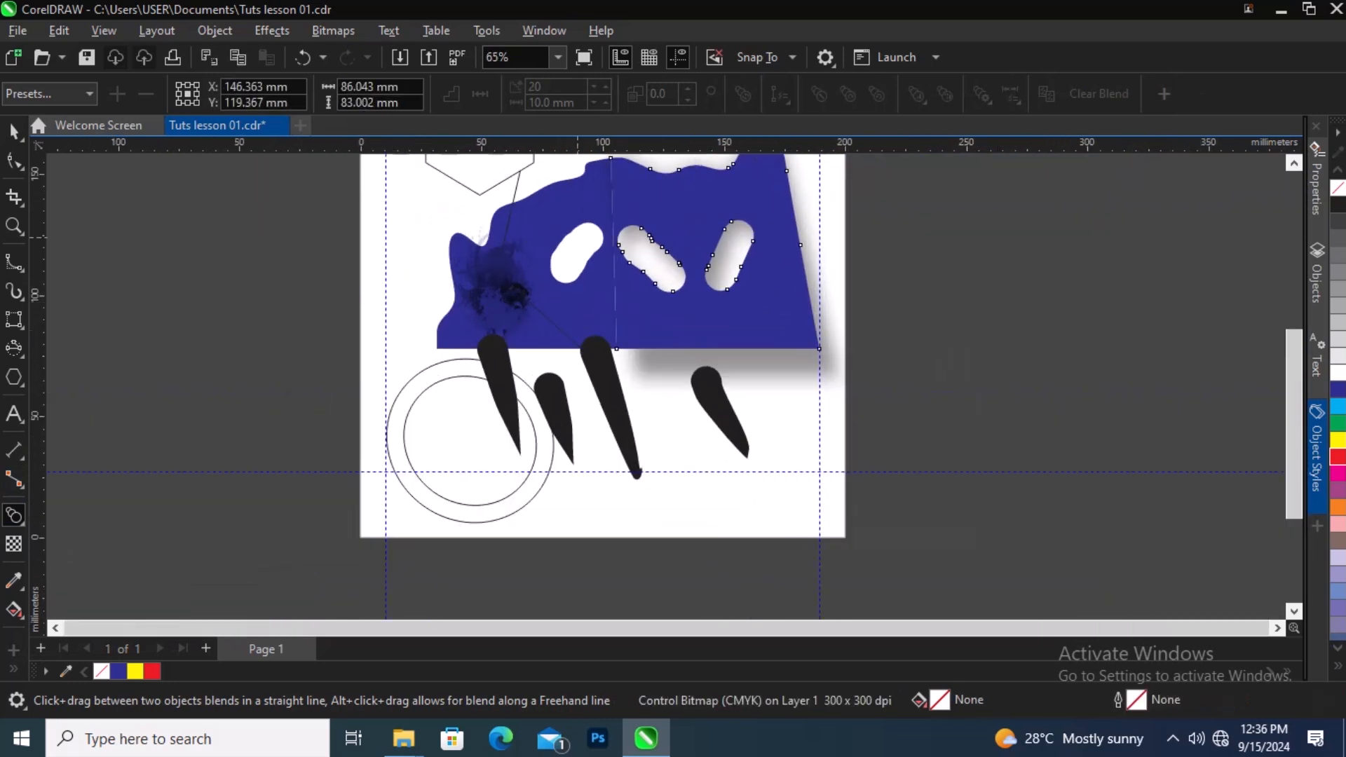
scroll(704, 350, "down", 2)
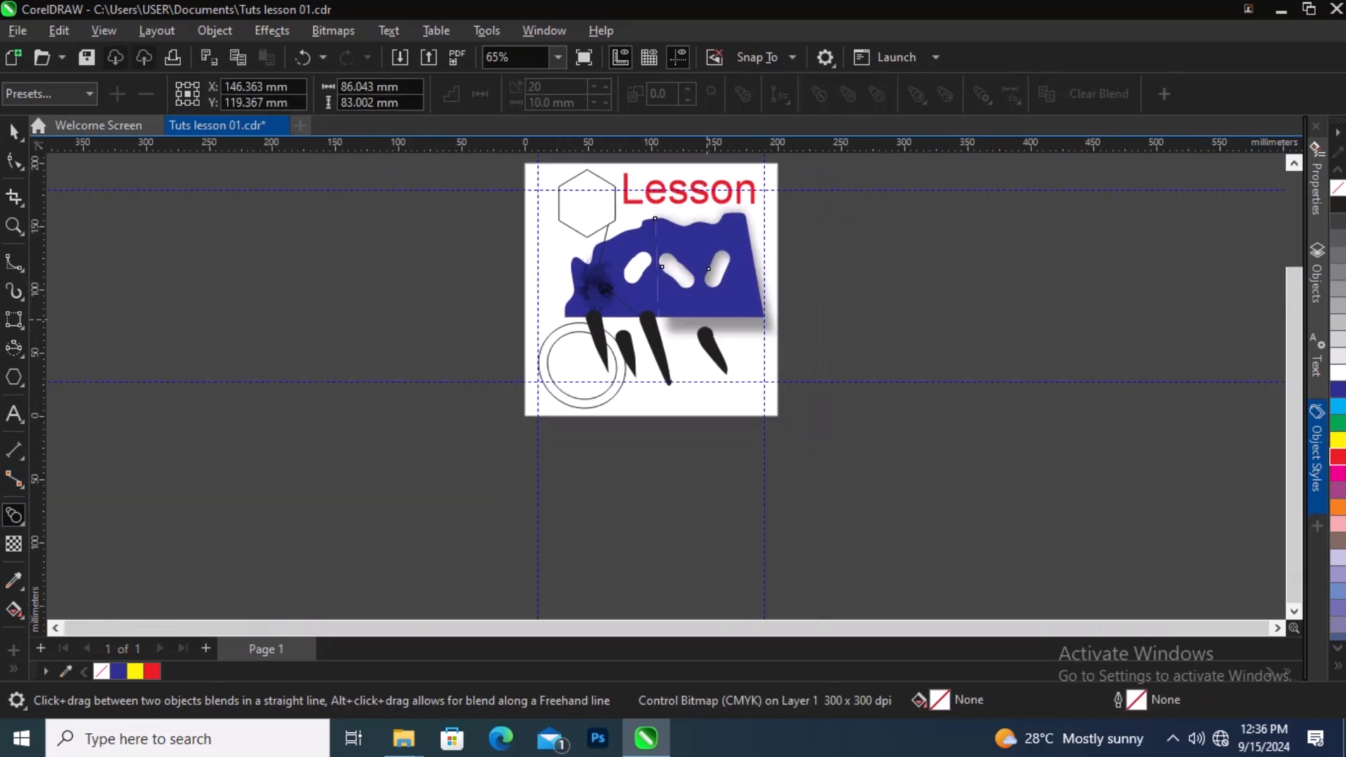
scroll(701, 315, "up", 5)
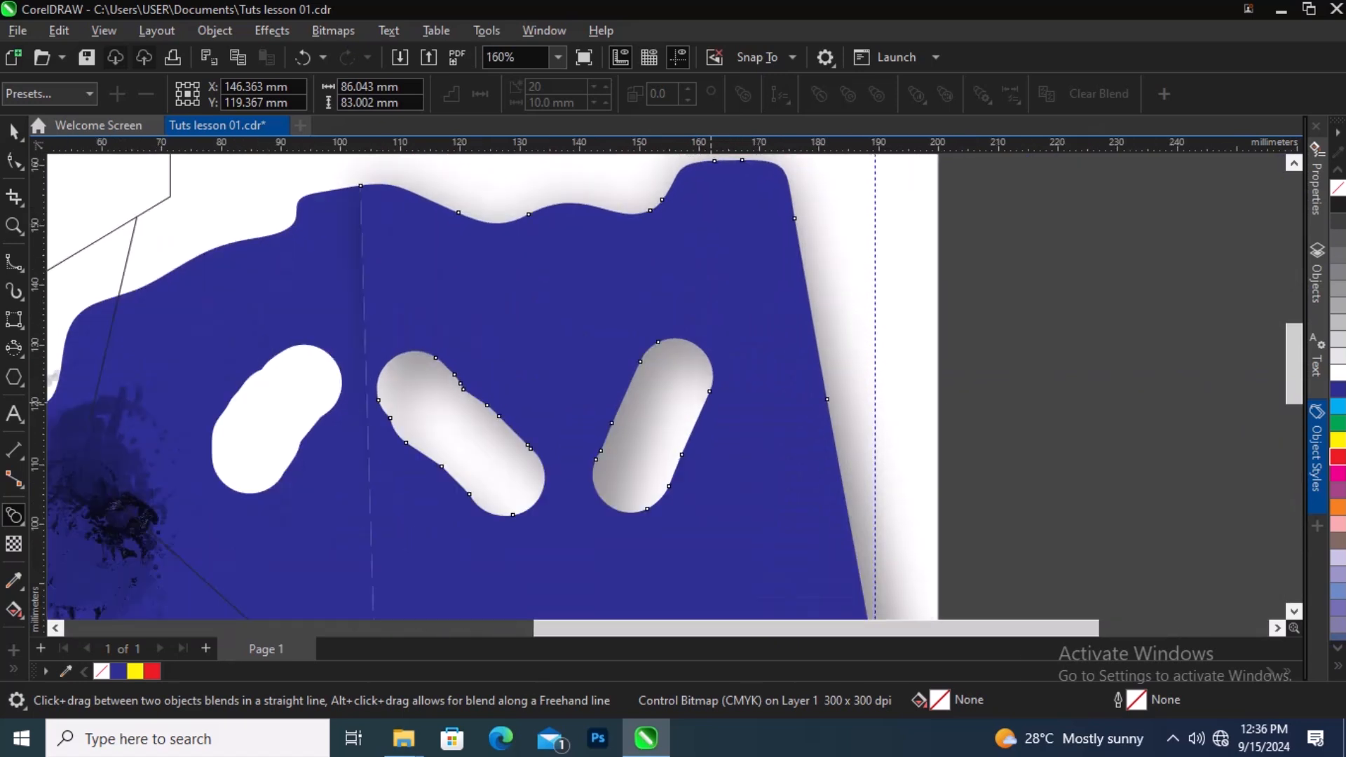
right_click(743, 289)
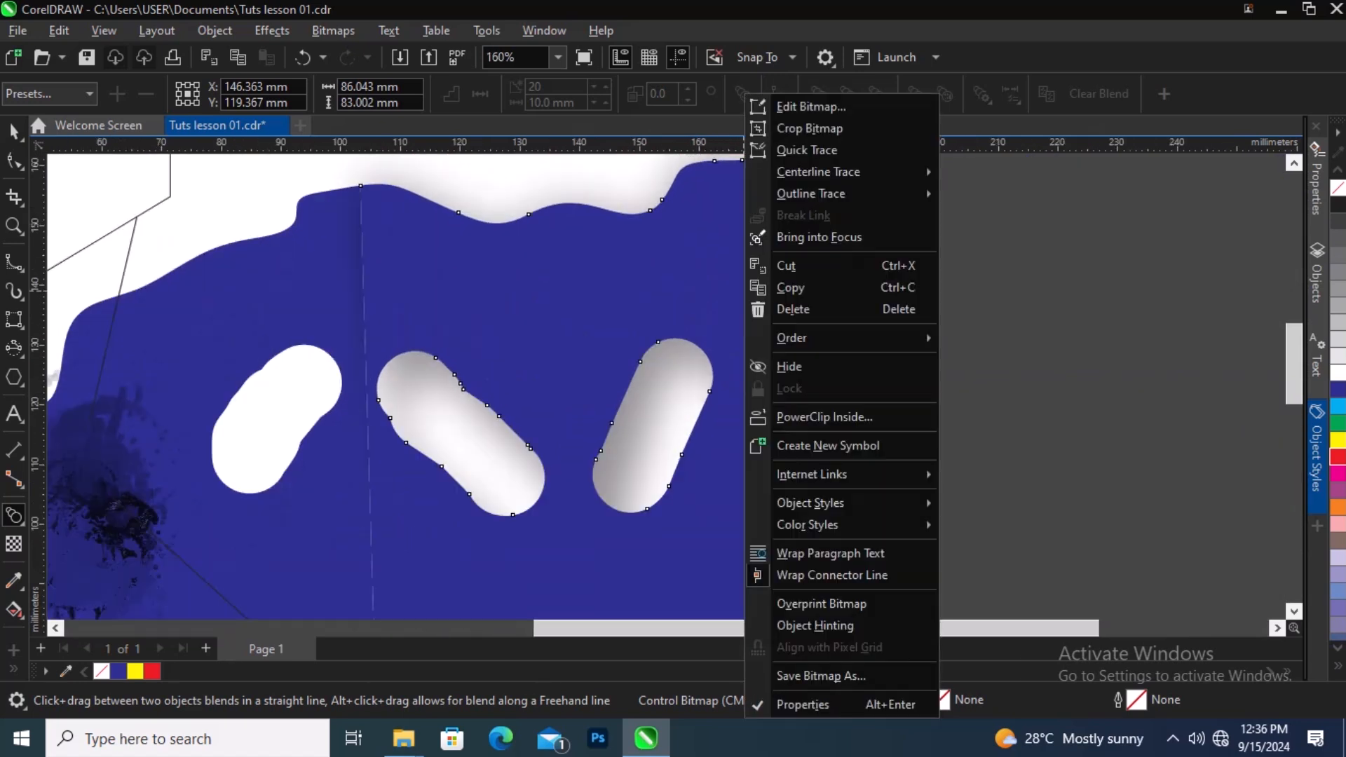
left_click(689, 274)
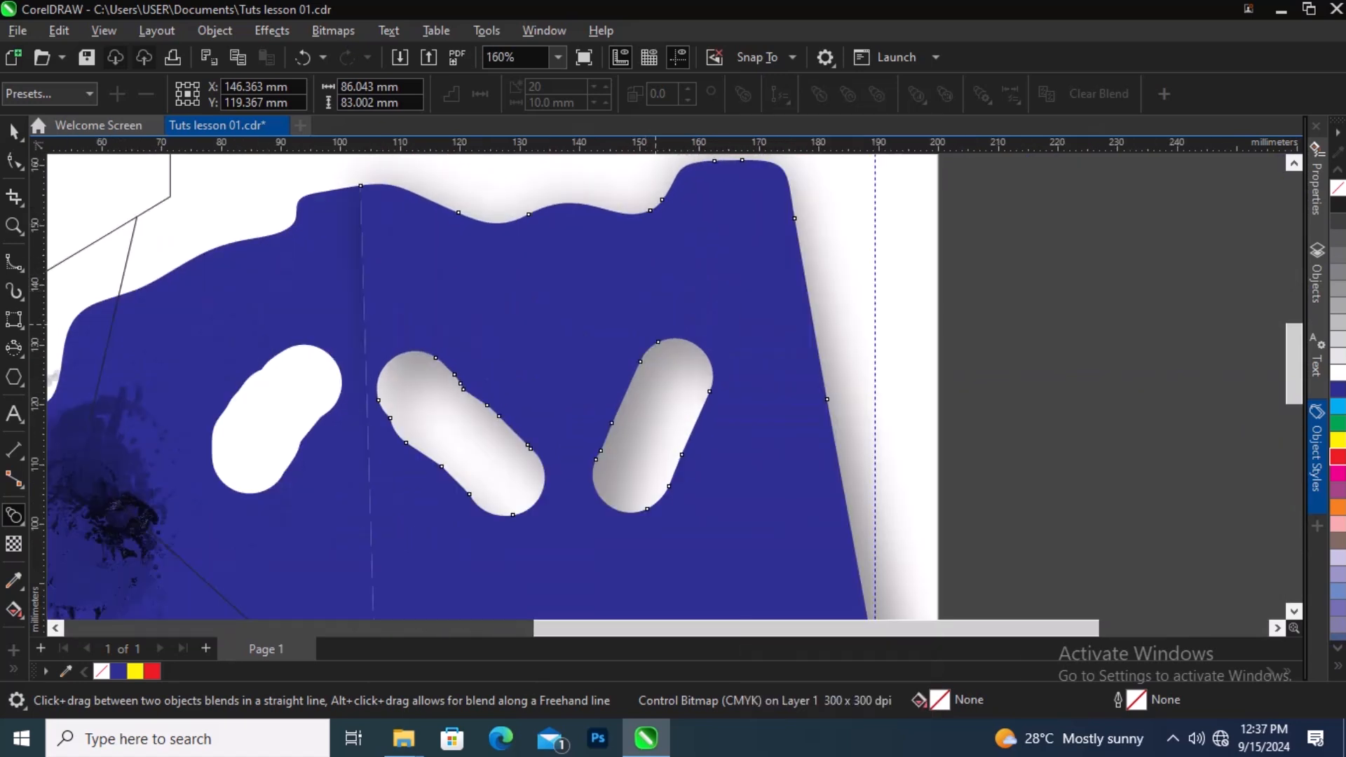
scroll(628, 351, "down", 3)
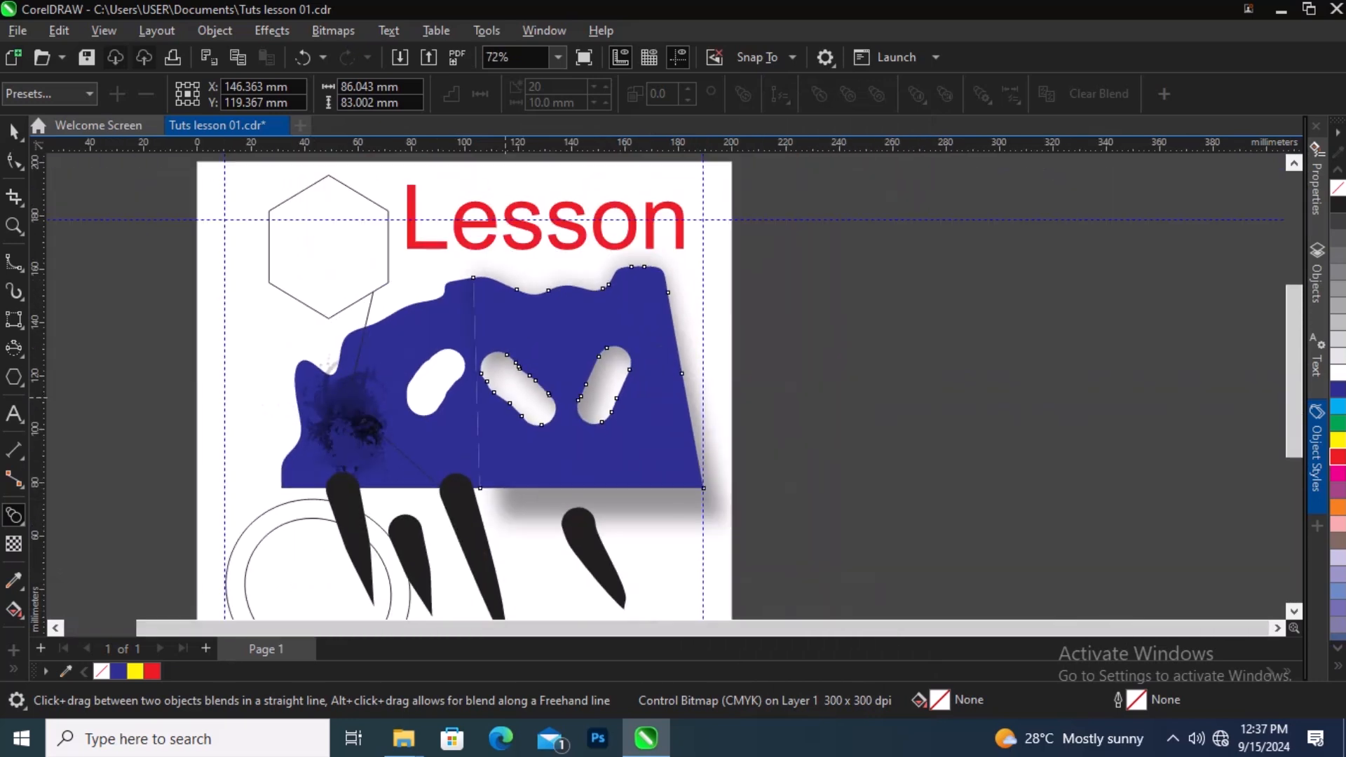
scroll(831, 406, "up", 1)
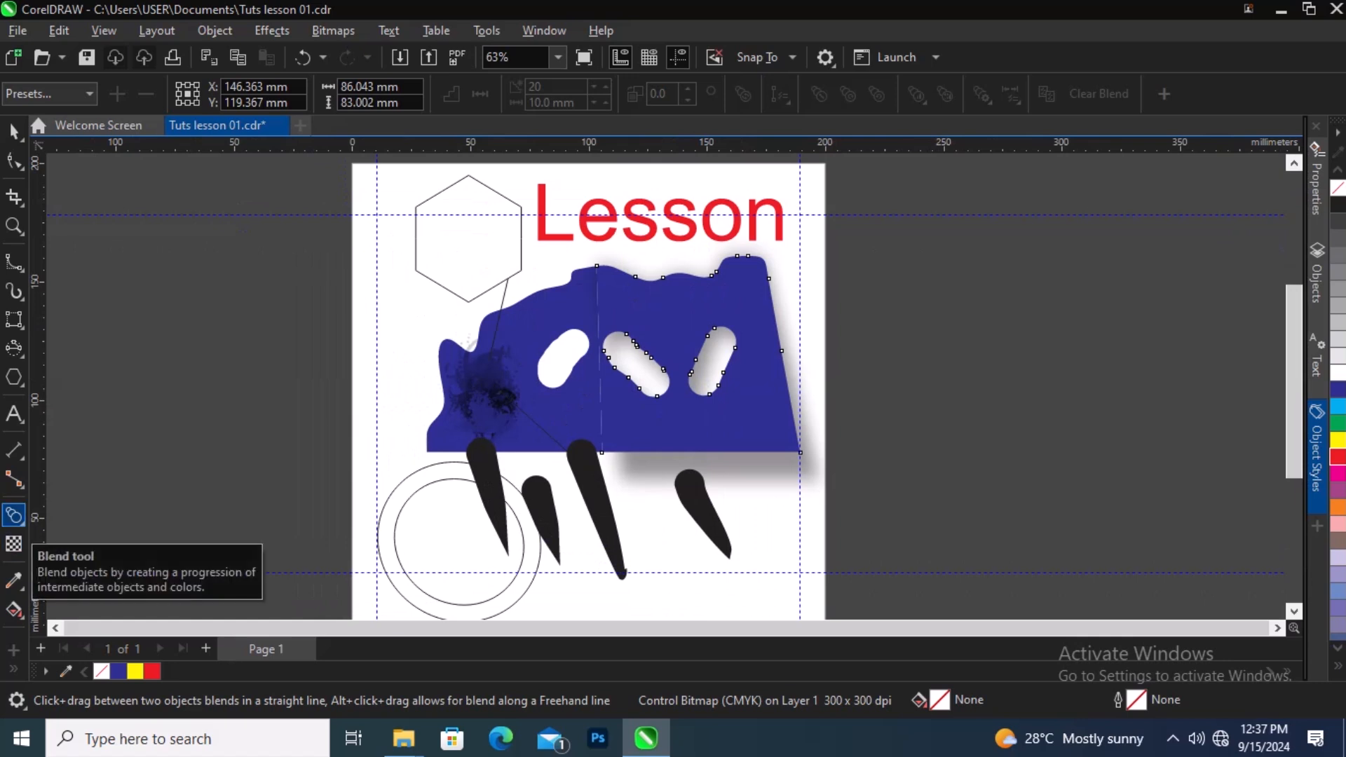
Step: Apply a top-to-bottom fountain transparency to the right part of the blue bitmap shape with the Transparency tool
right_click(23, 524)
left_click(23, 524)
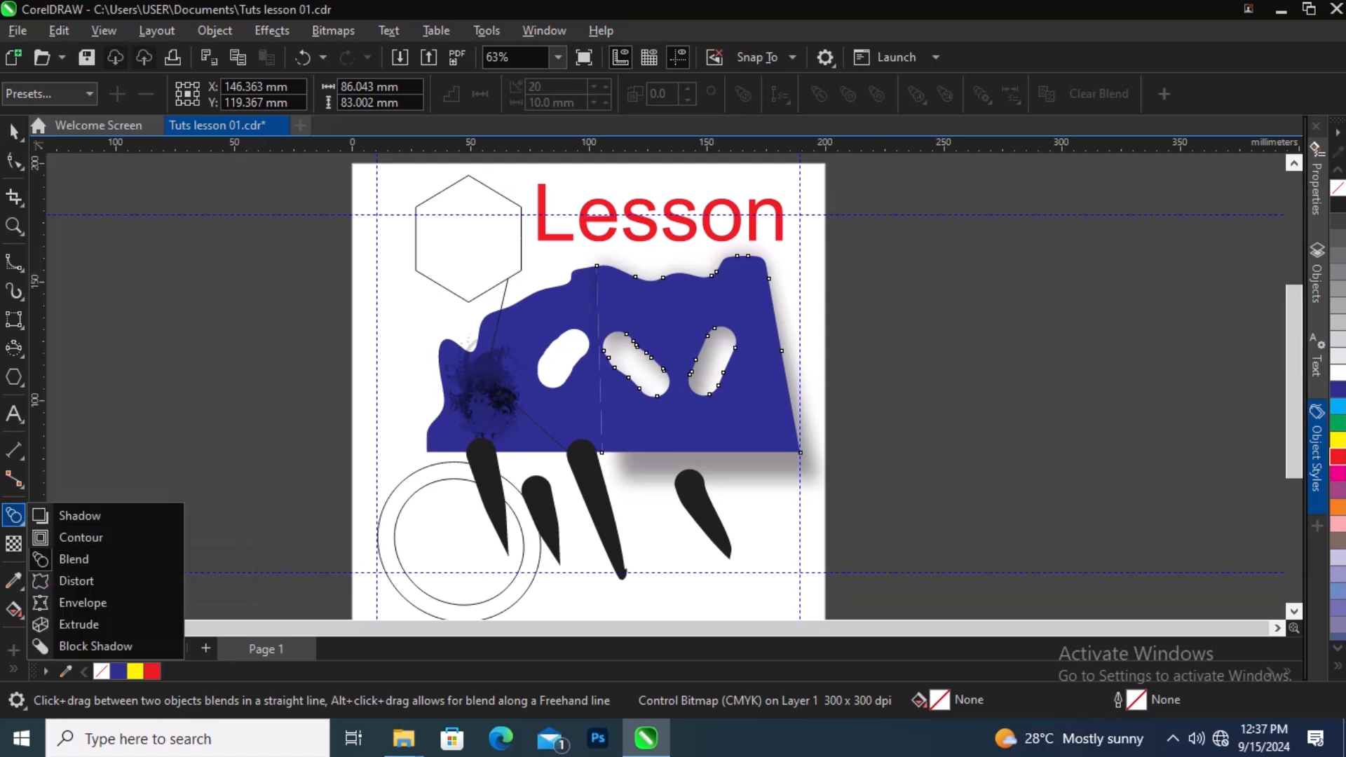
left_click(23, 524)
left_click(217, 541)
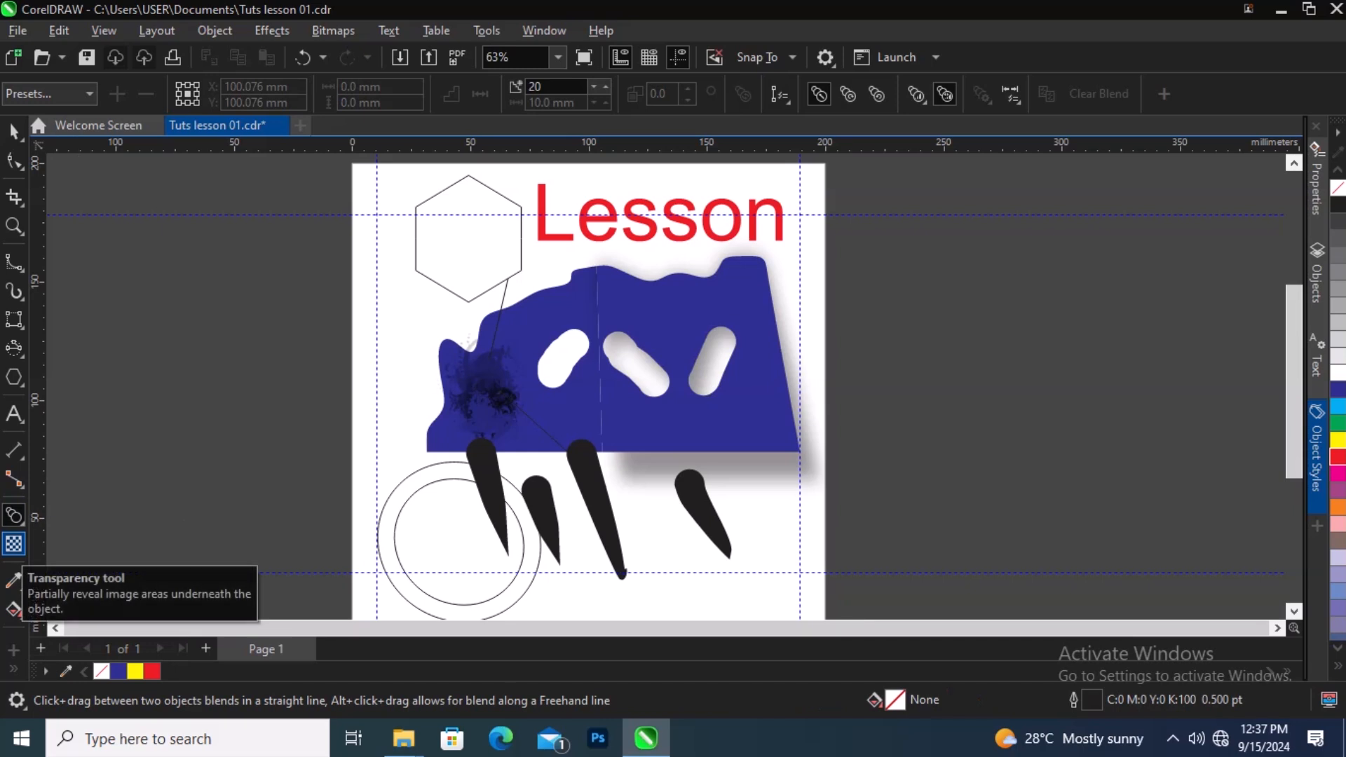
left_click(14, 544)
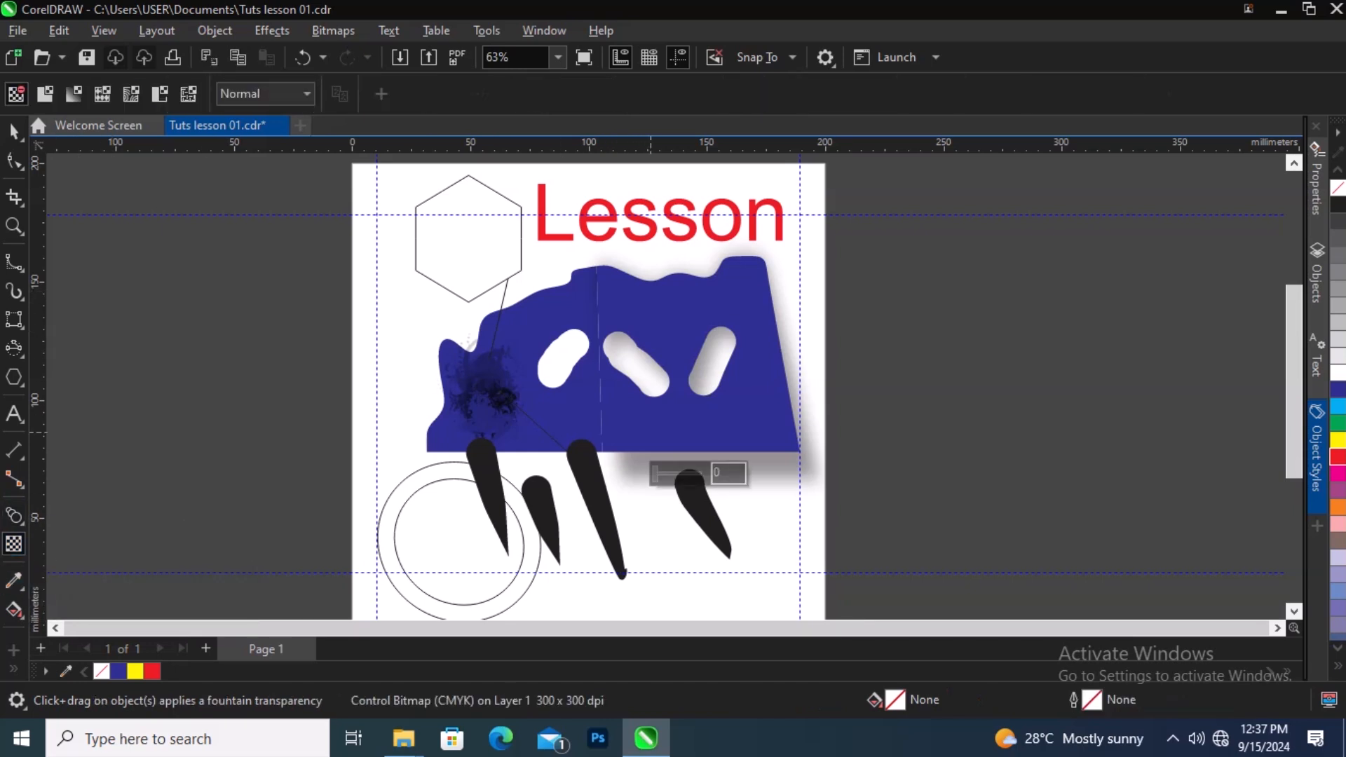
left_click_drag(687, 273, 676, 437)
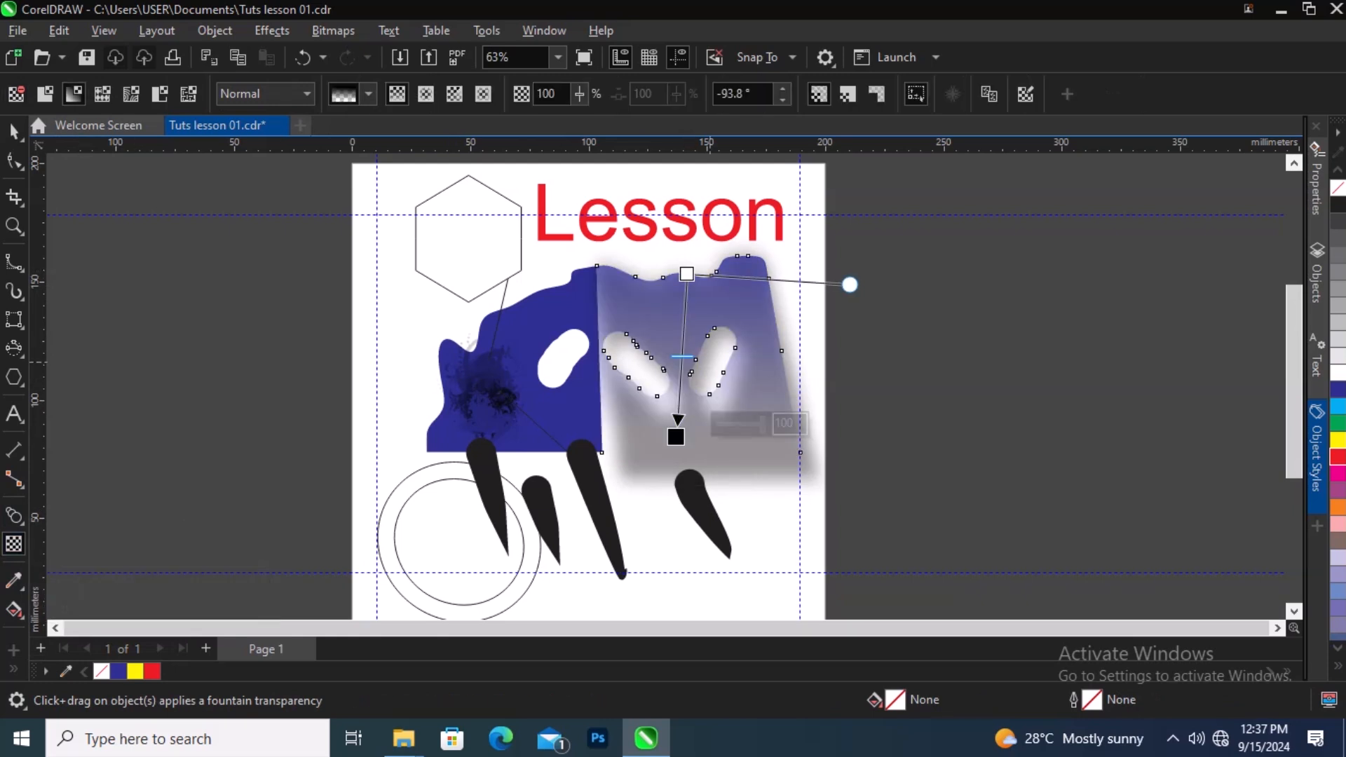
Step: Shorten the transparency gradient by moving its start and end handles upward over the slots
left_click_drag(681, 347, 770, 352)
left_click_drag(676, 437, 678, 412)
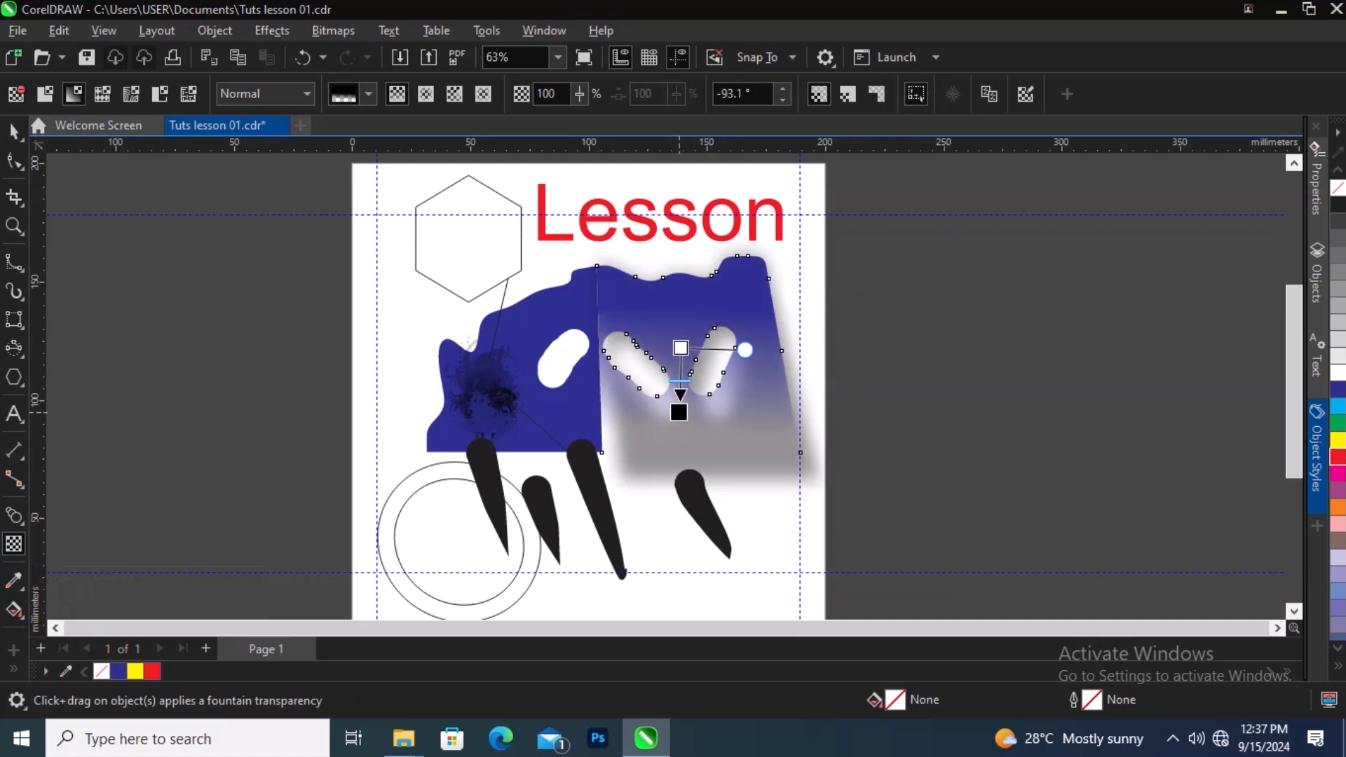
left_click_drag(681, 348, 682, 315)
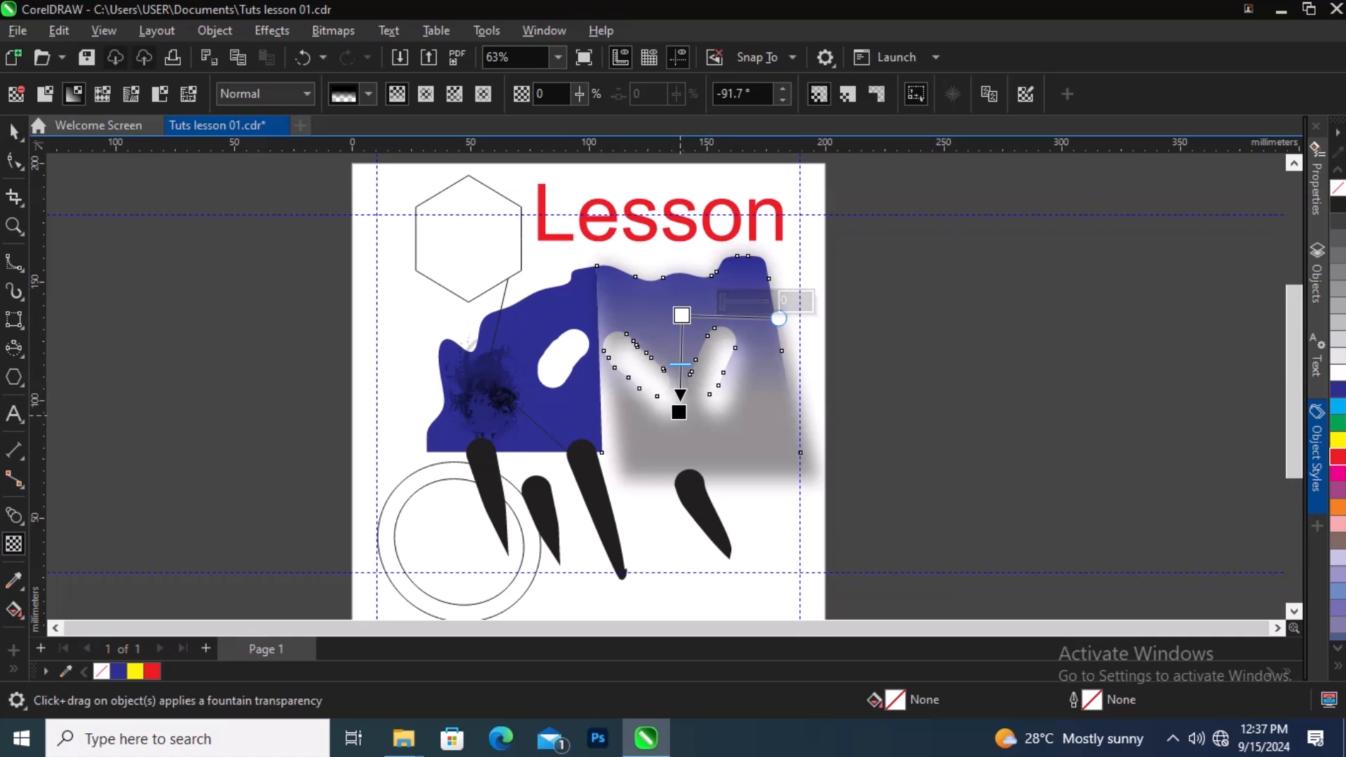
Step: Reorient the transparency gradient to run left to right across the blue bitmap shape by moving its start and end handles
left_click_drag(679, 412, 769, 394)
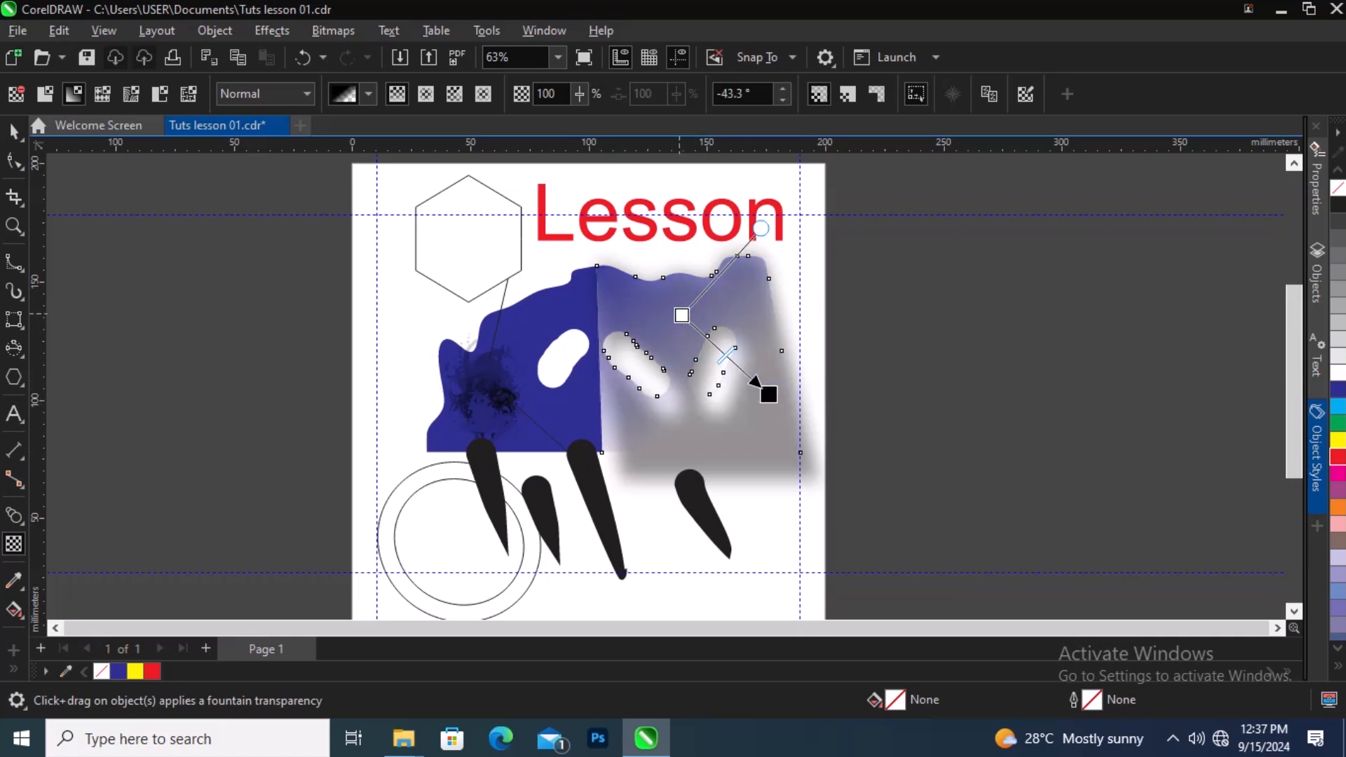
left_click_drag(682, 314, 639, 388)
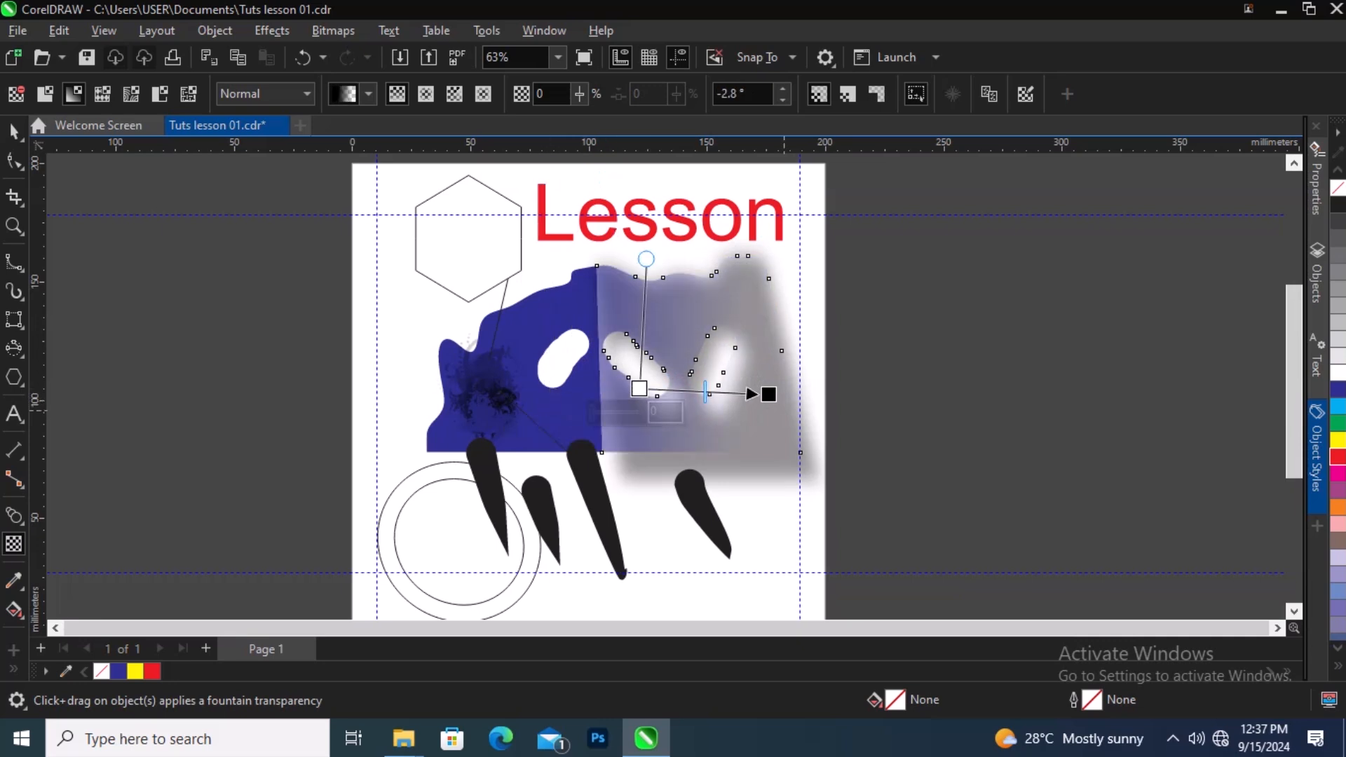
left_click(769, 394)
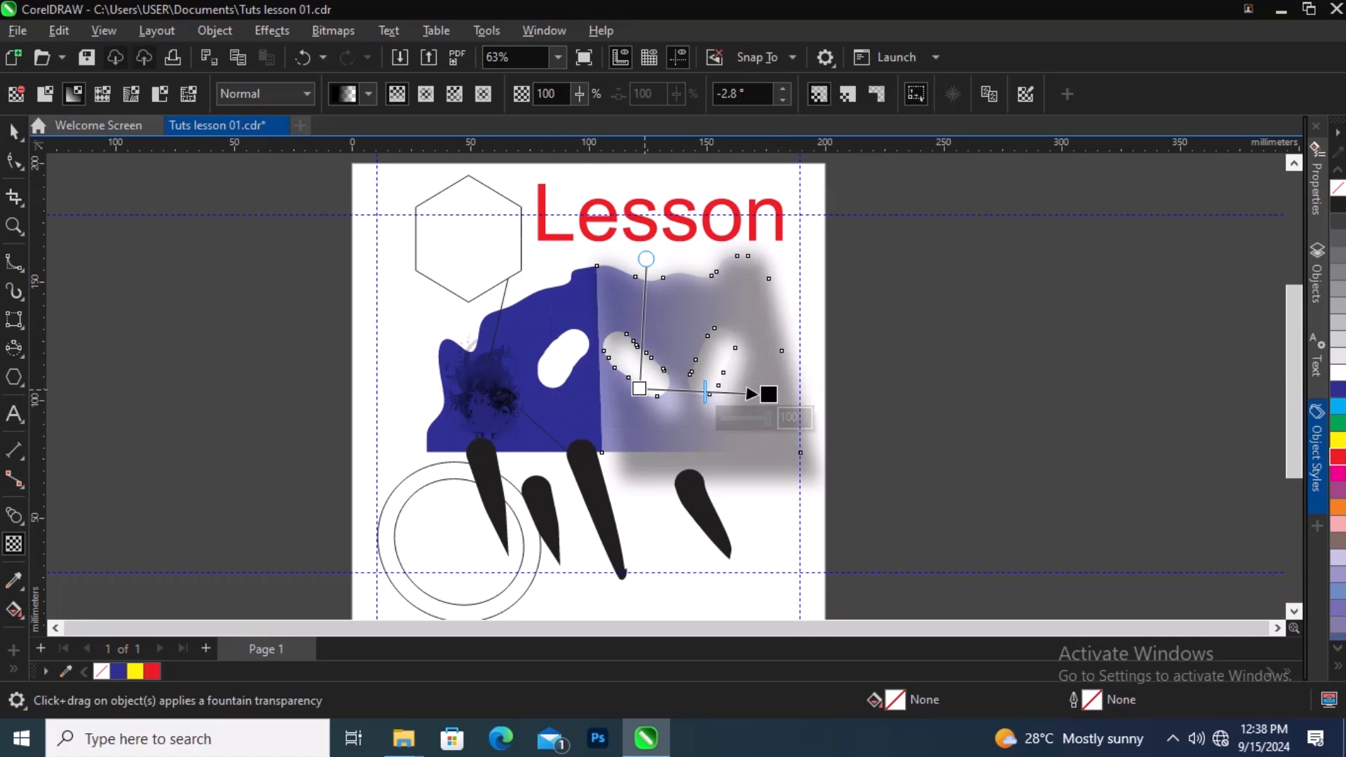
left_click(639, 389)
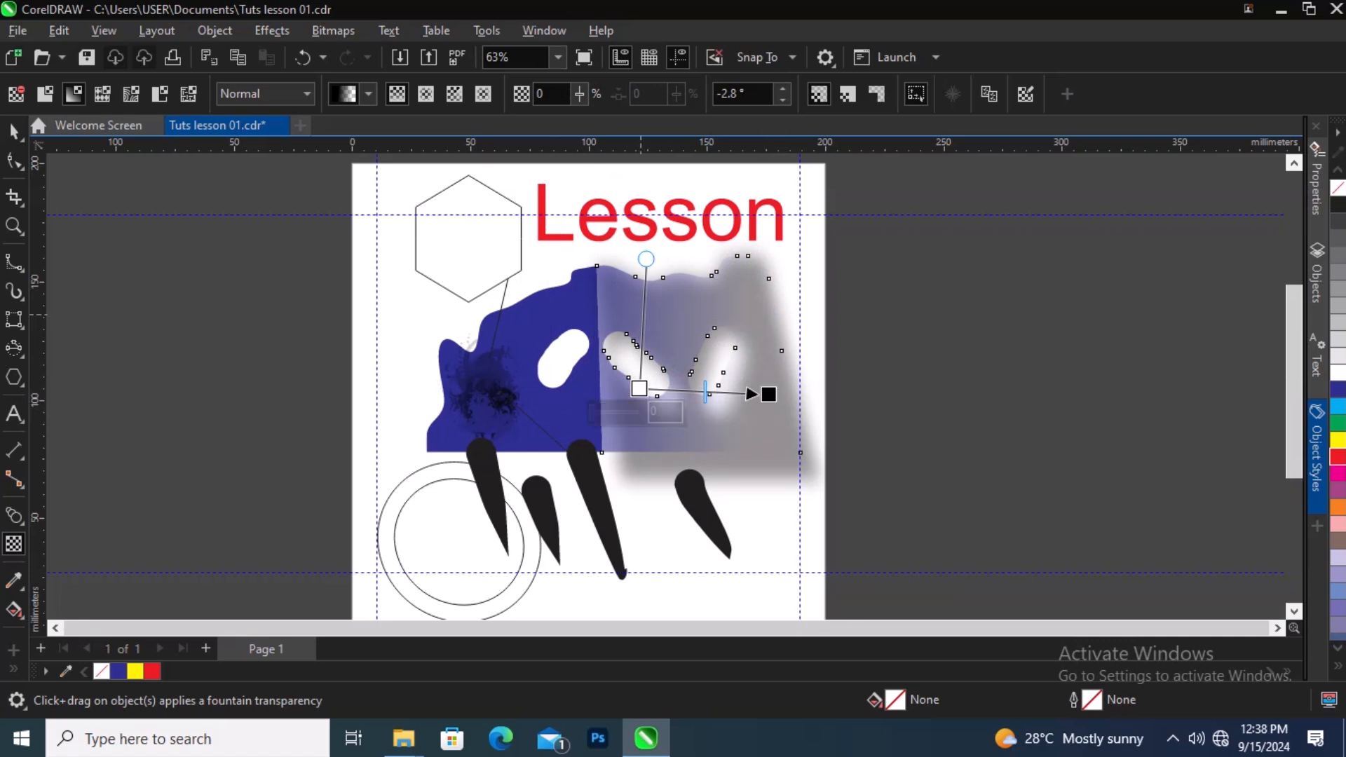
left_click(644, 258)
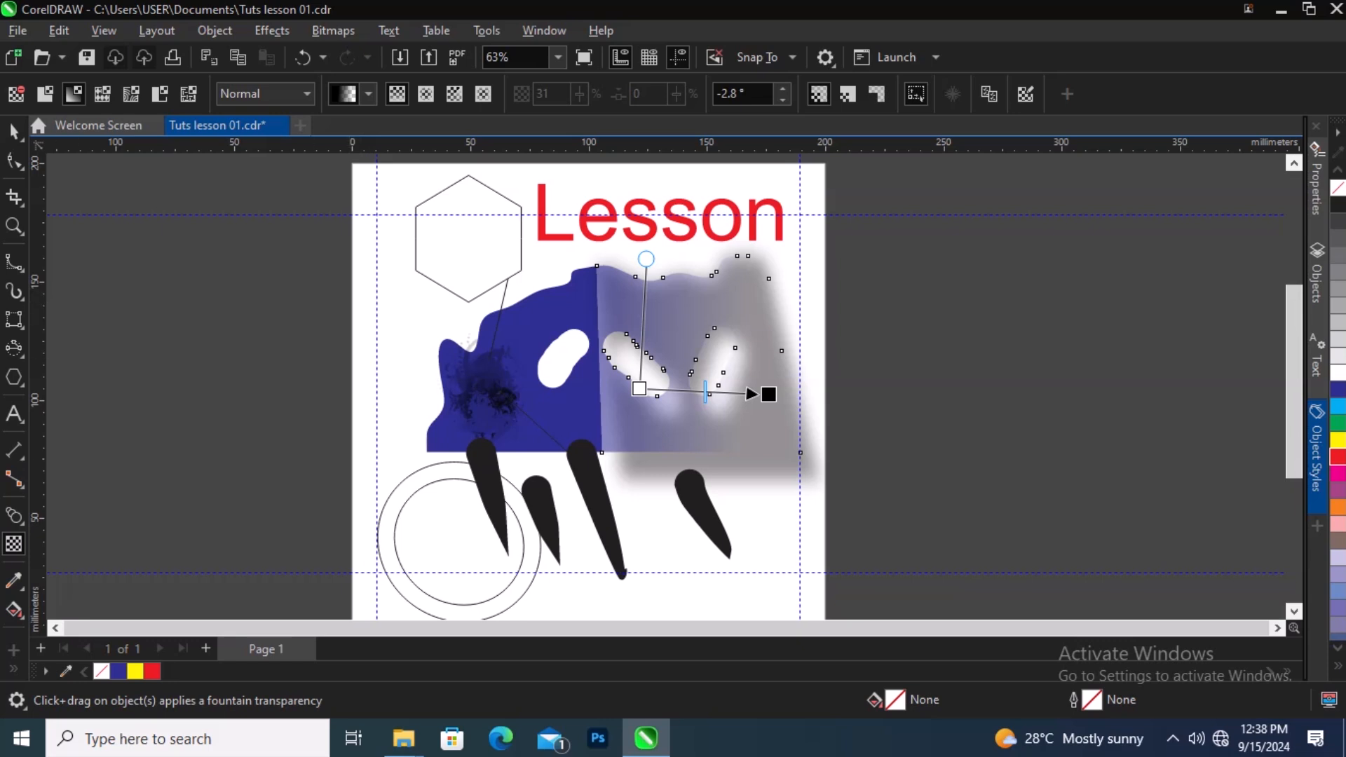
left_click(14, 132)
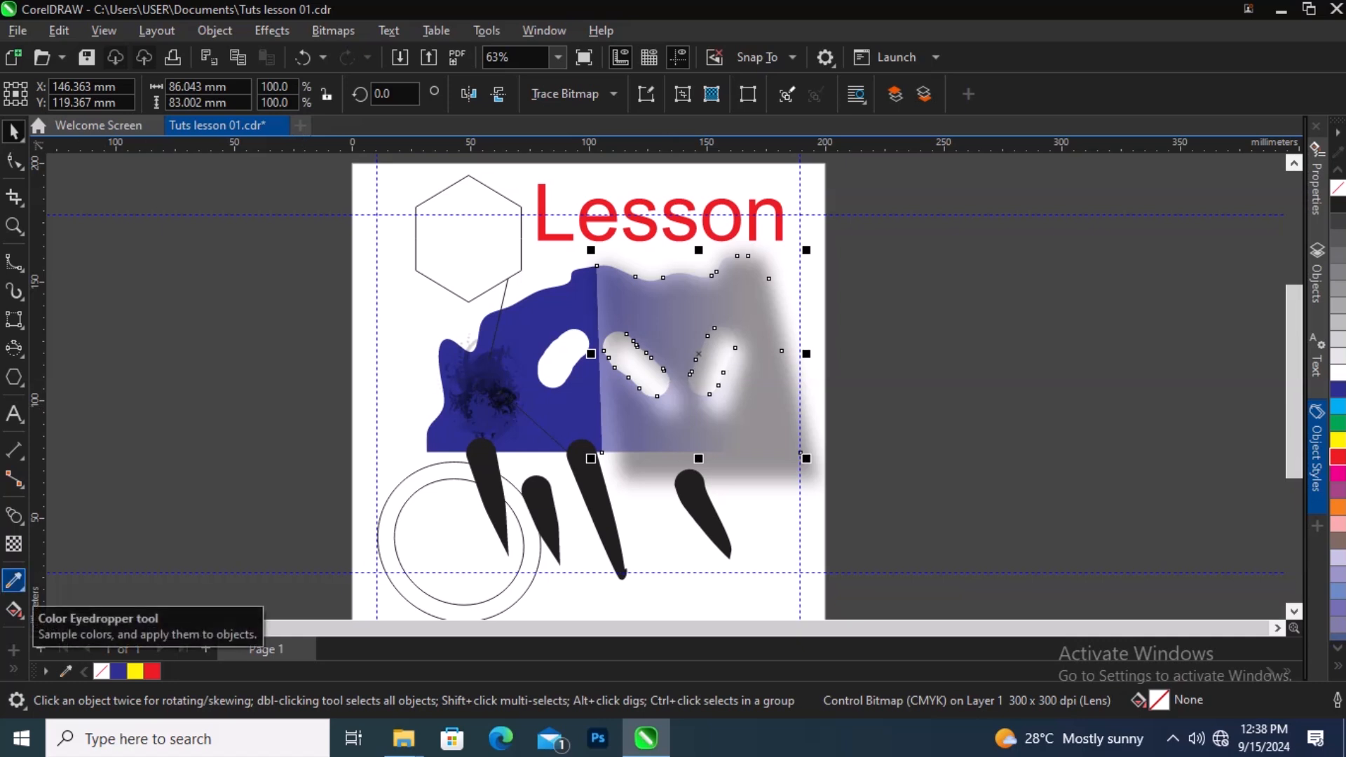
Step: Sample the blue color from the bitmap shape with the Color Eyedropper and apply it to the hexagon
left_click(14, 581)
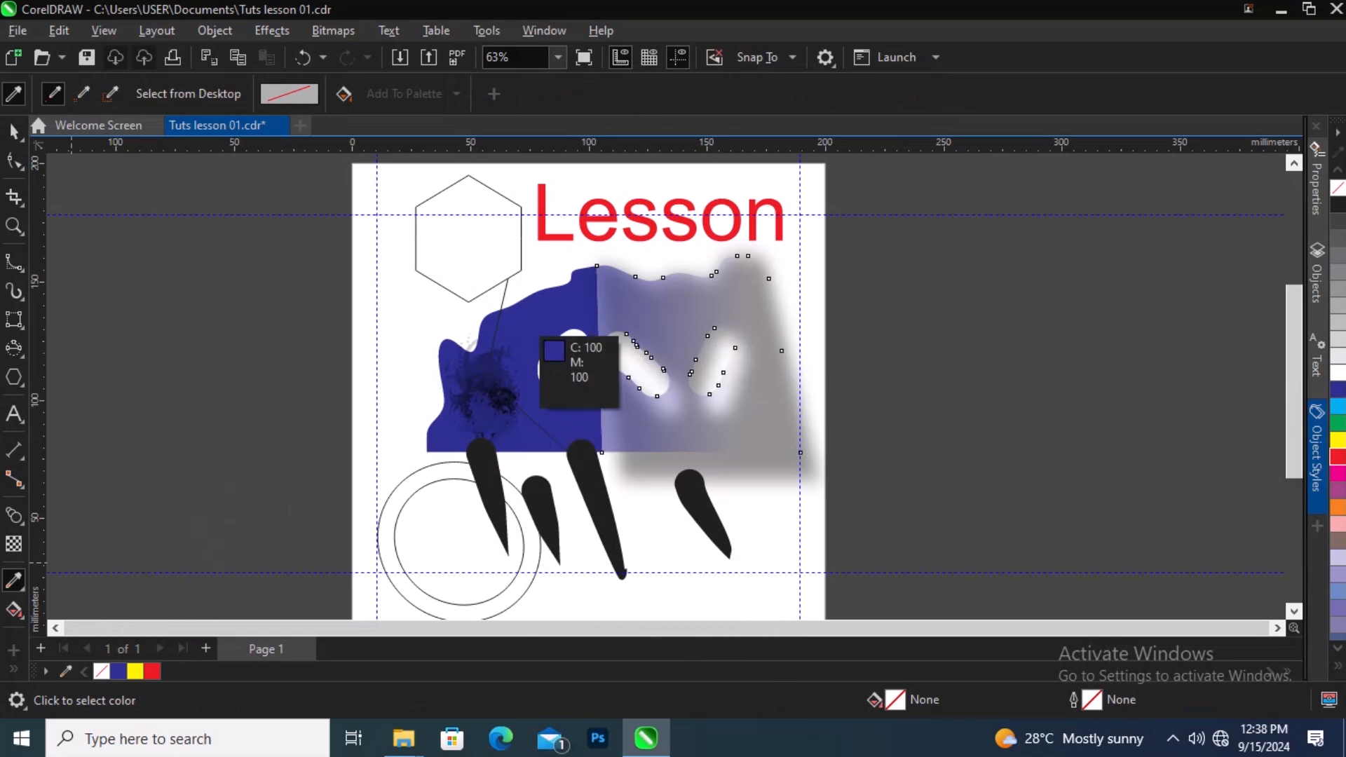
left_click(538, 335)
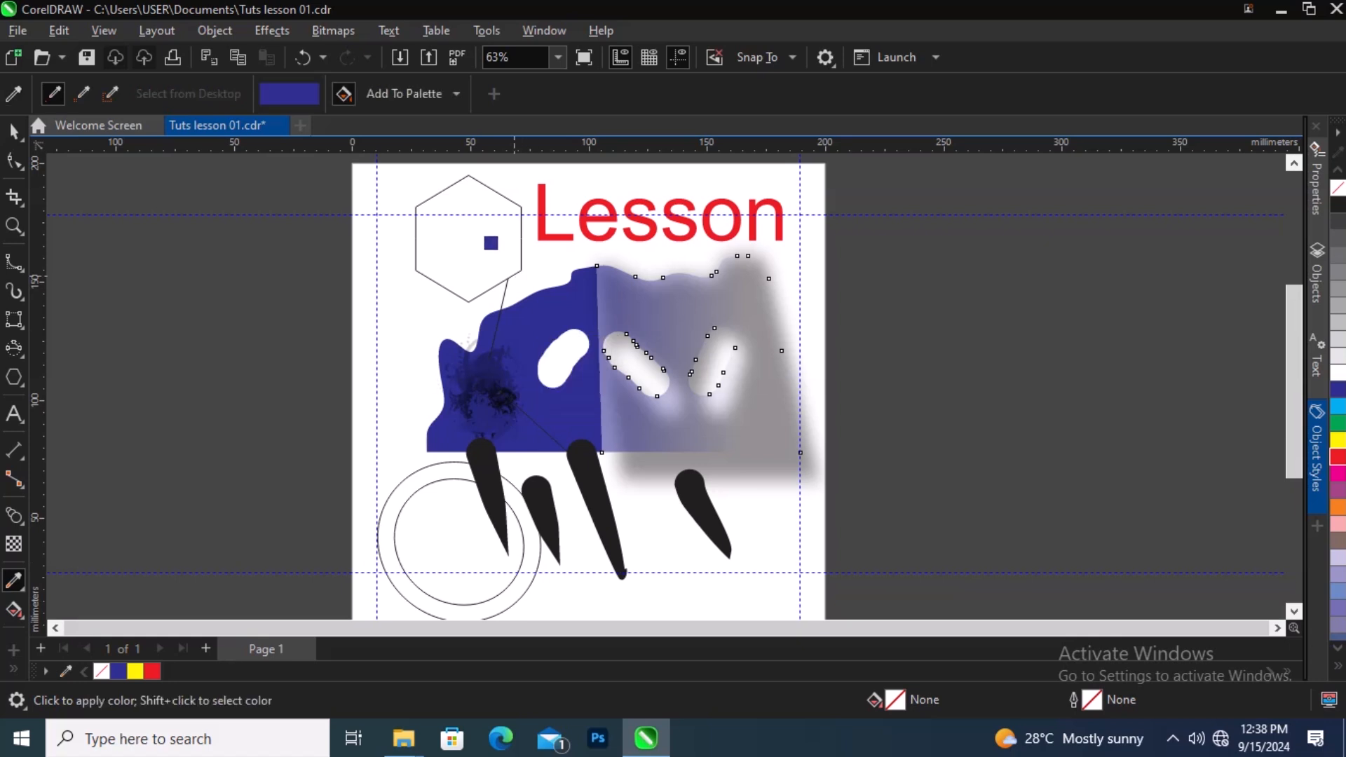
left_click(464, 233)
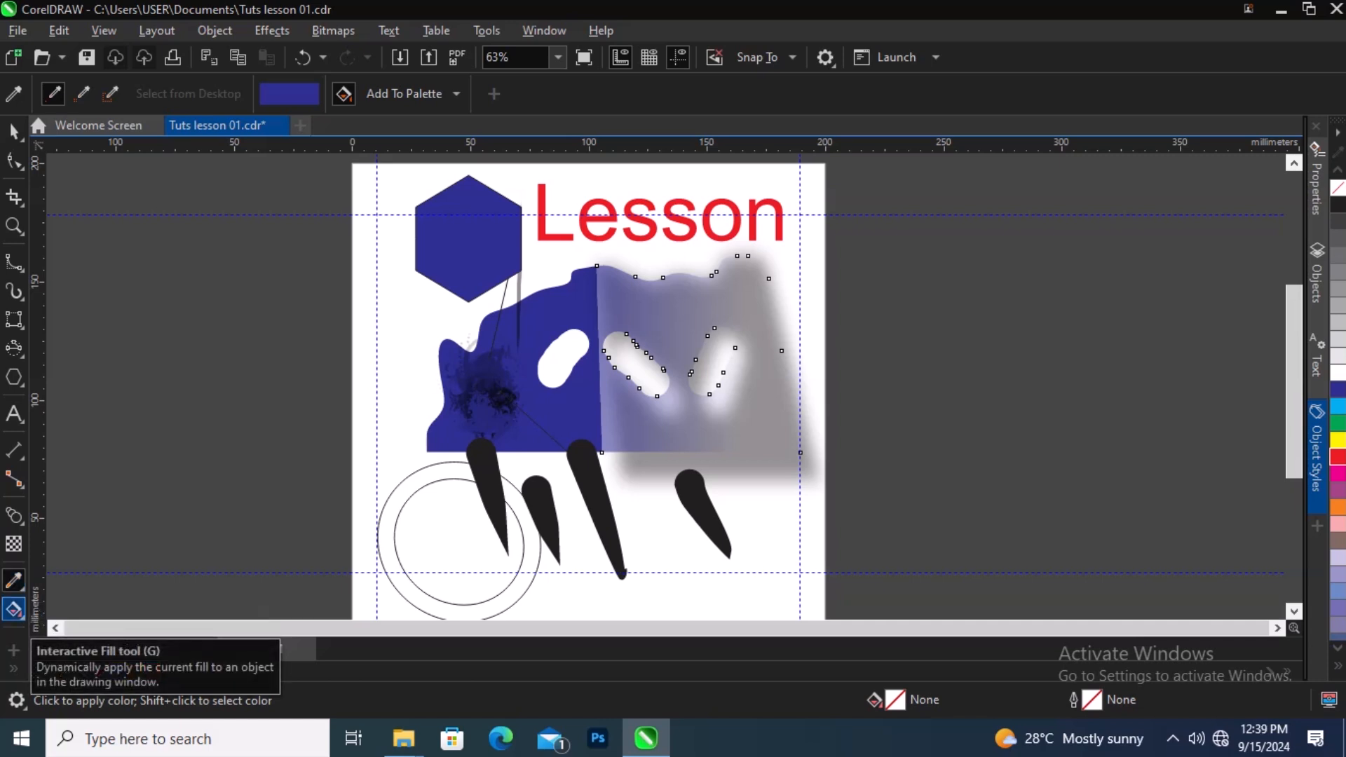
Step: Apply a fountain fill to the contoured circle with the Interactive Fill tool, moving the start handle toward its center
left_click(14, 610)
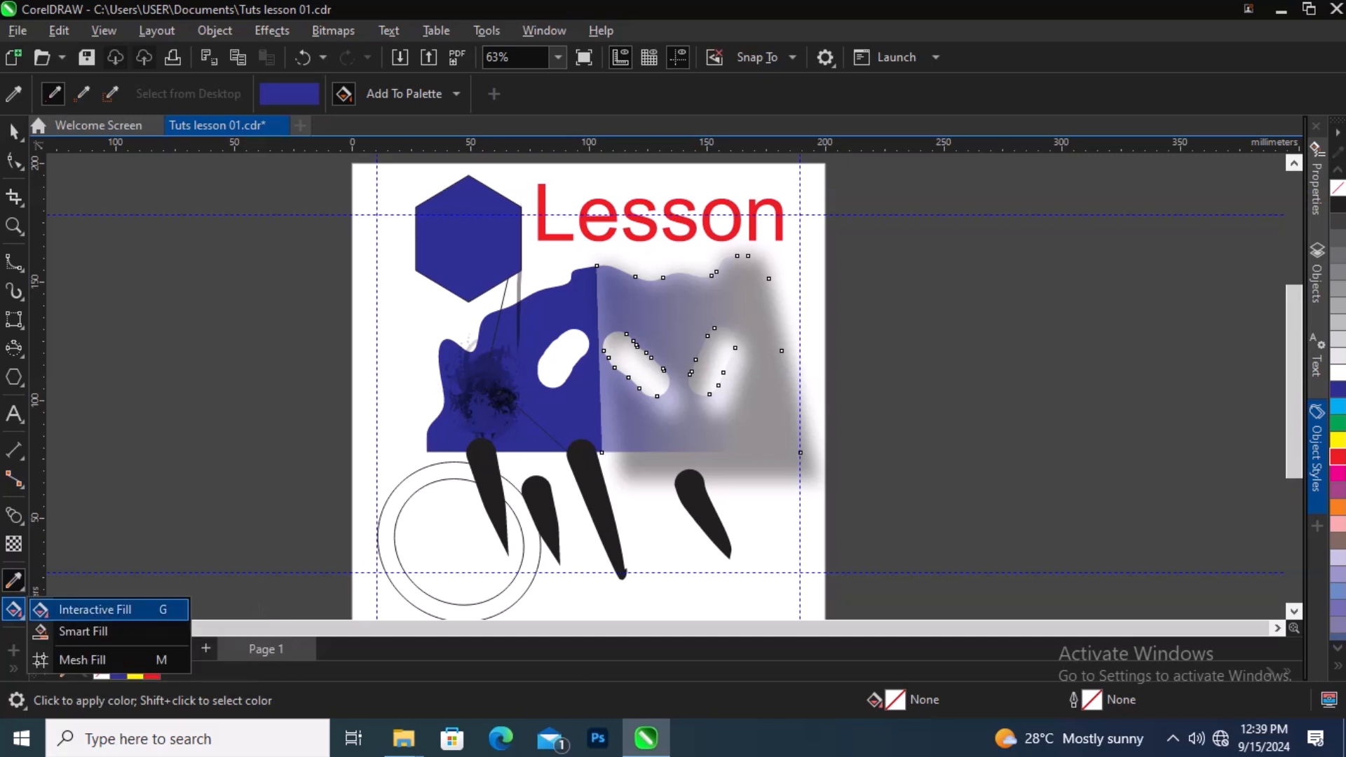
left_click(91, 609)
left_click(503, 480)
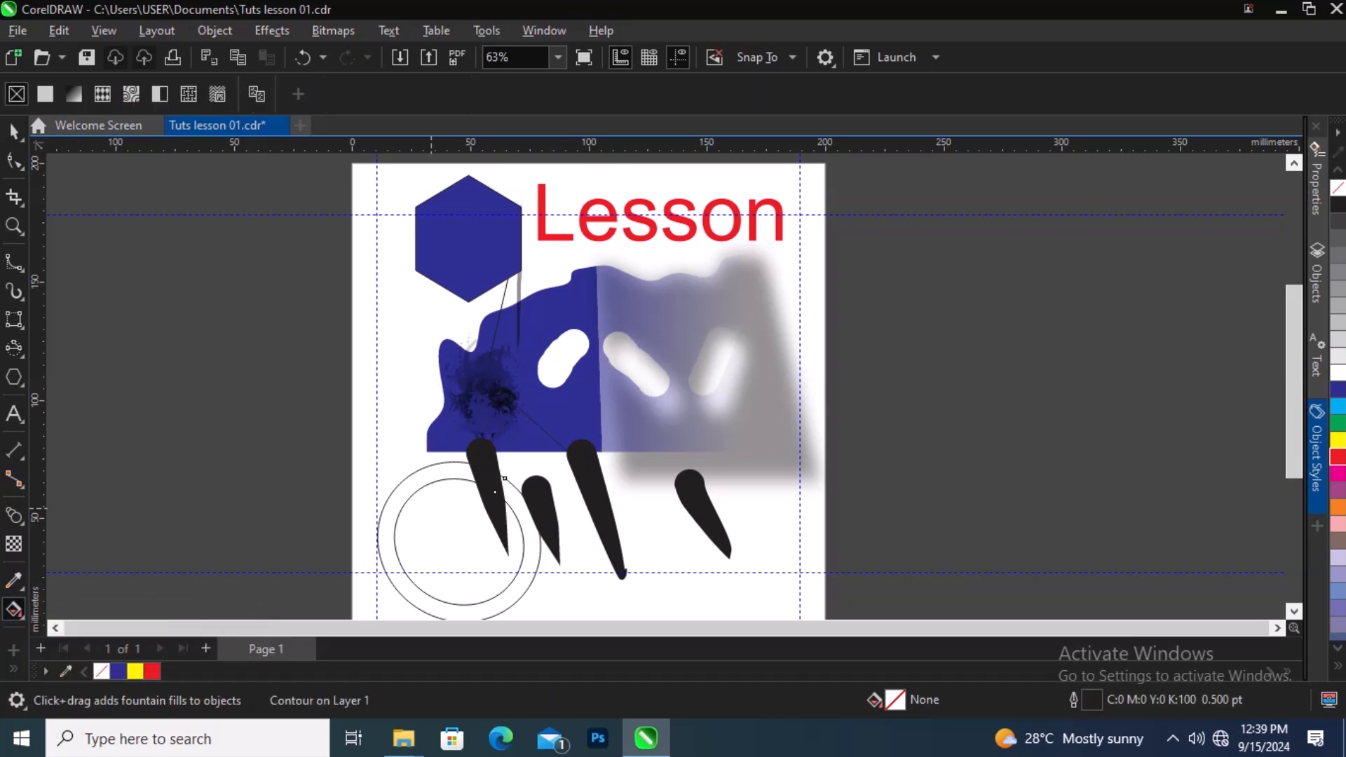
left_click_drag(410, 490, 442, 591)
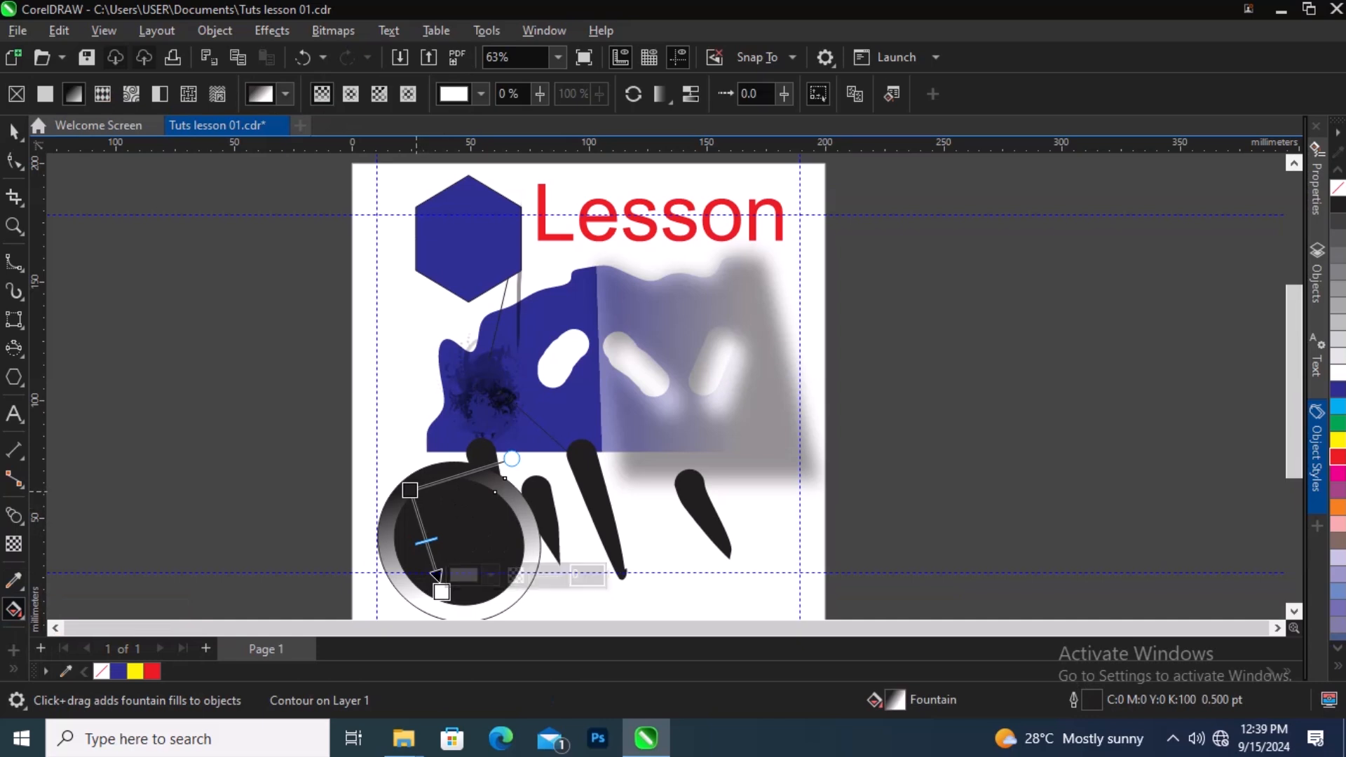
left_click_drag(410, 490, 462, 525)
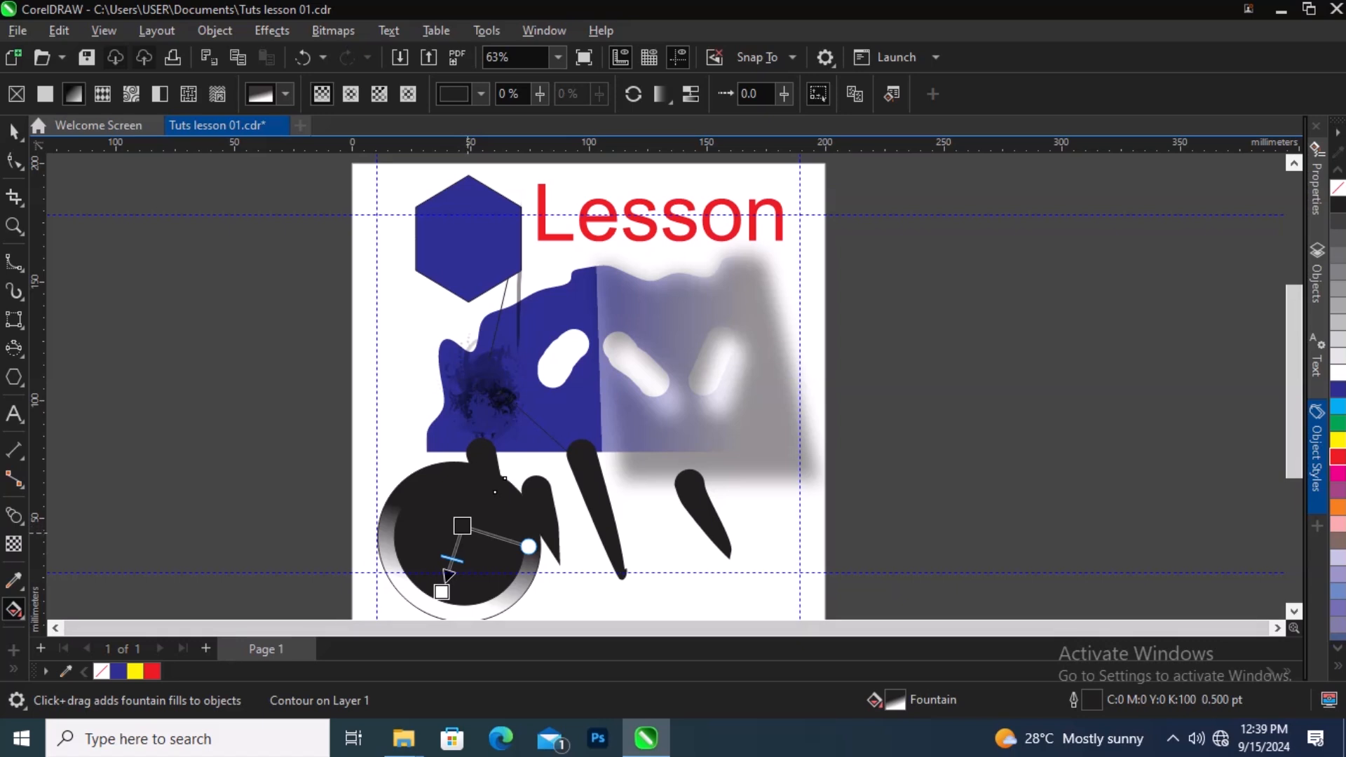
mouse_move(465, 526)
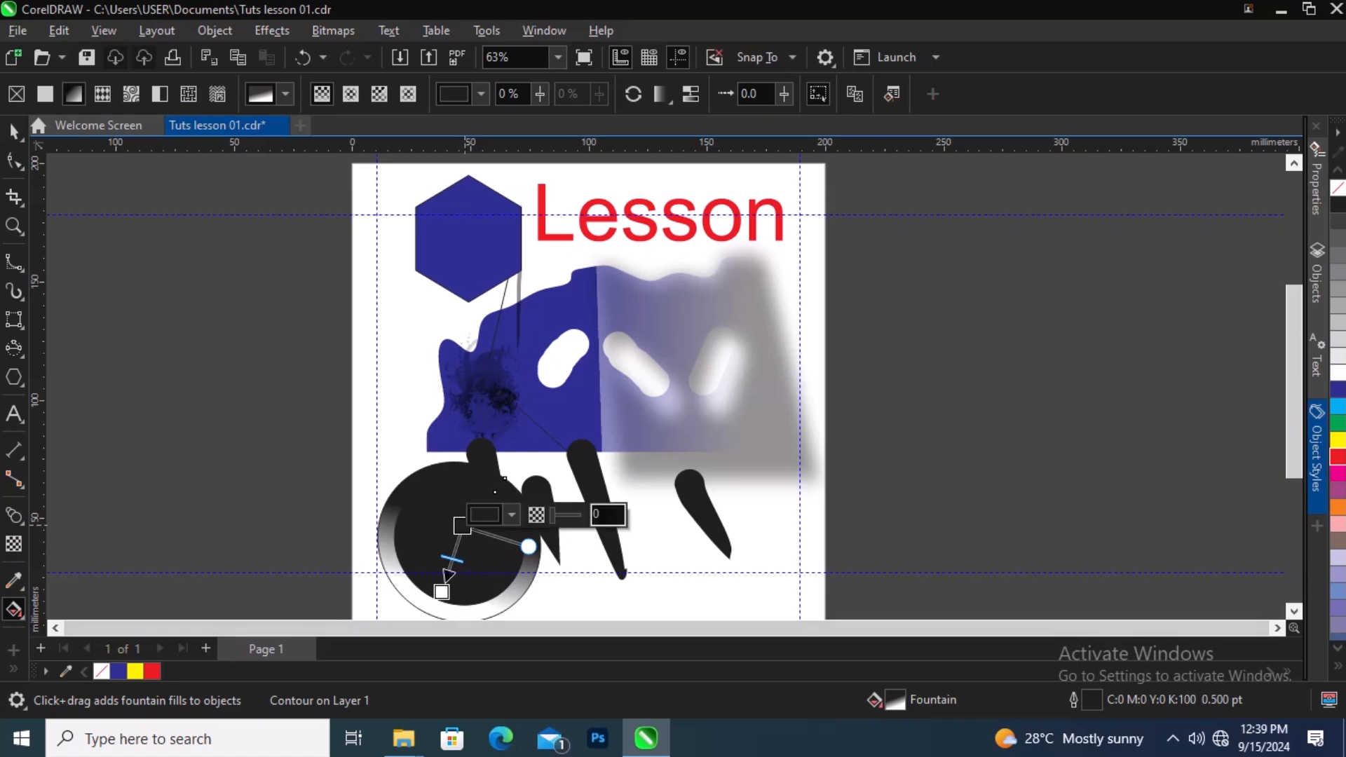
Step: Set the fountain fill's start color to crimson red (C22 M100 Y76 K20)
left_click(511, 516)
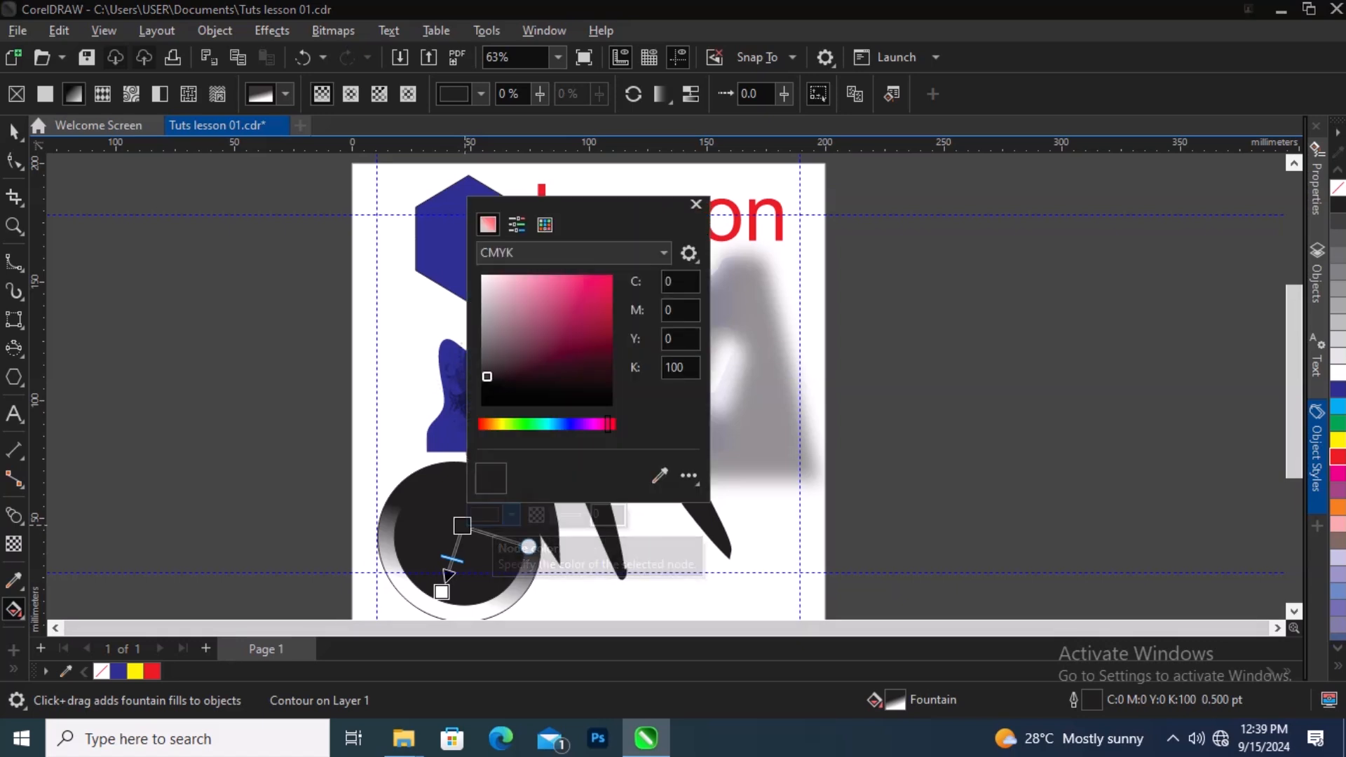
left_click(605, 321)
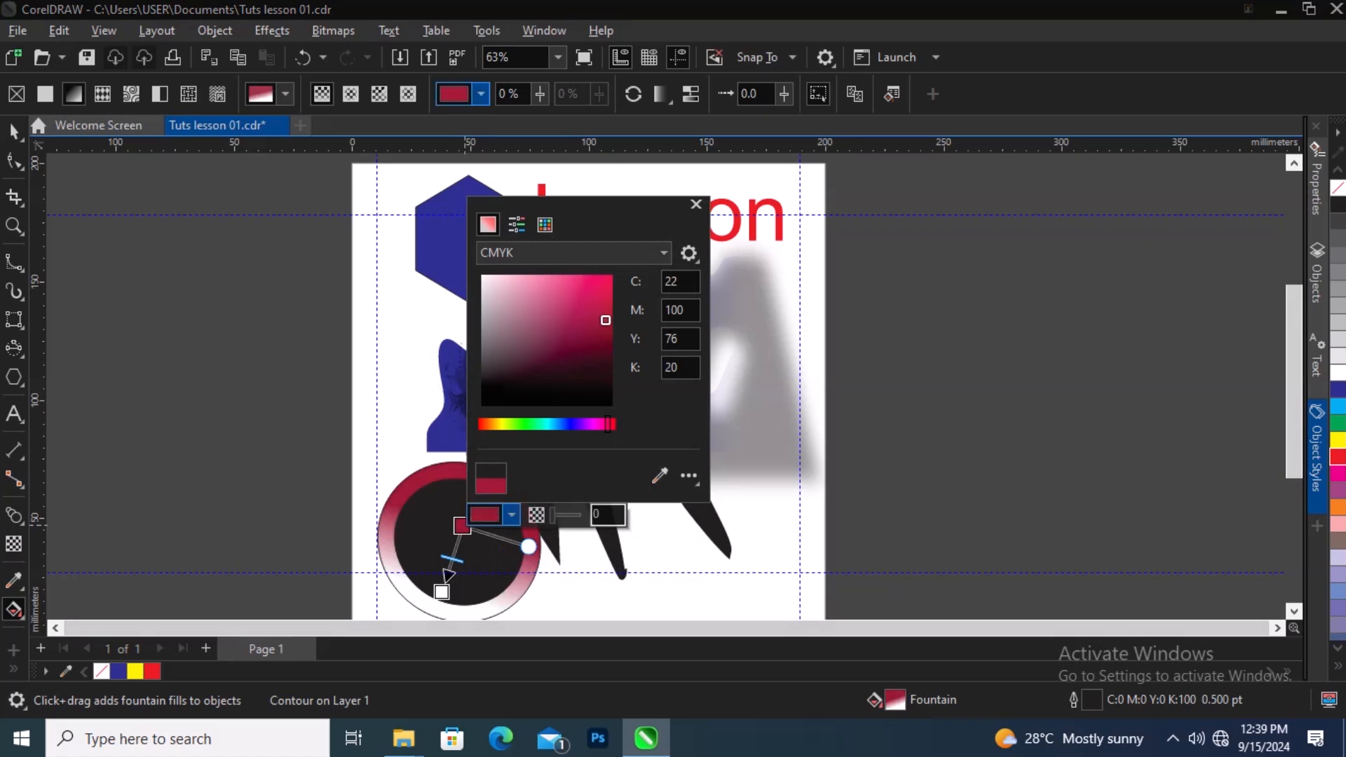
left_click(511, 515)
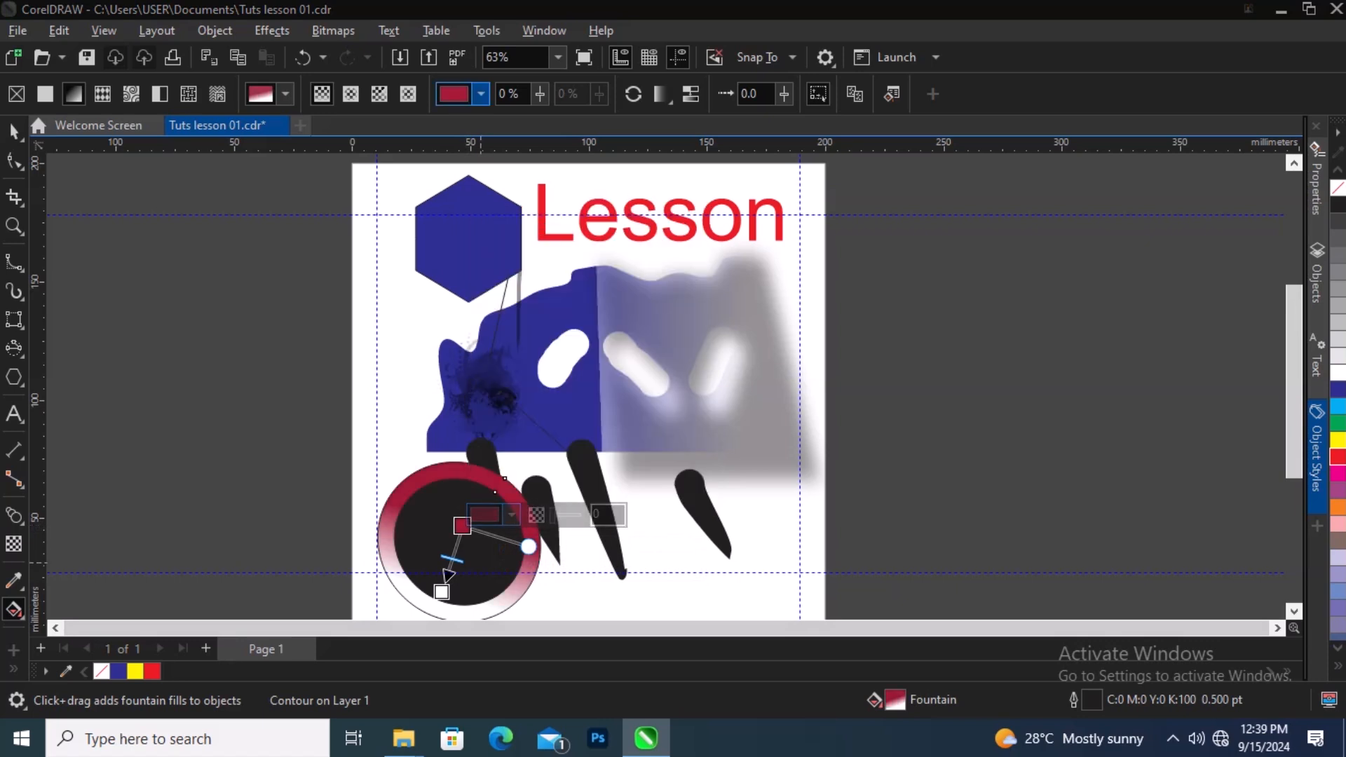
Step: Set the fountain fill's end color to dark blue (C100 M97 Y1 K5) and deselect the circle
left_click(443, 593)
left_click(452, 581)
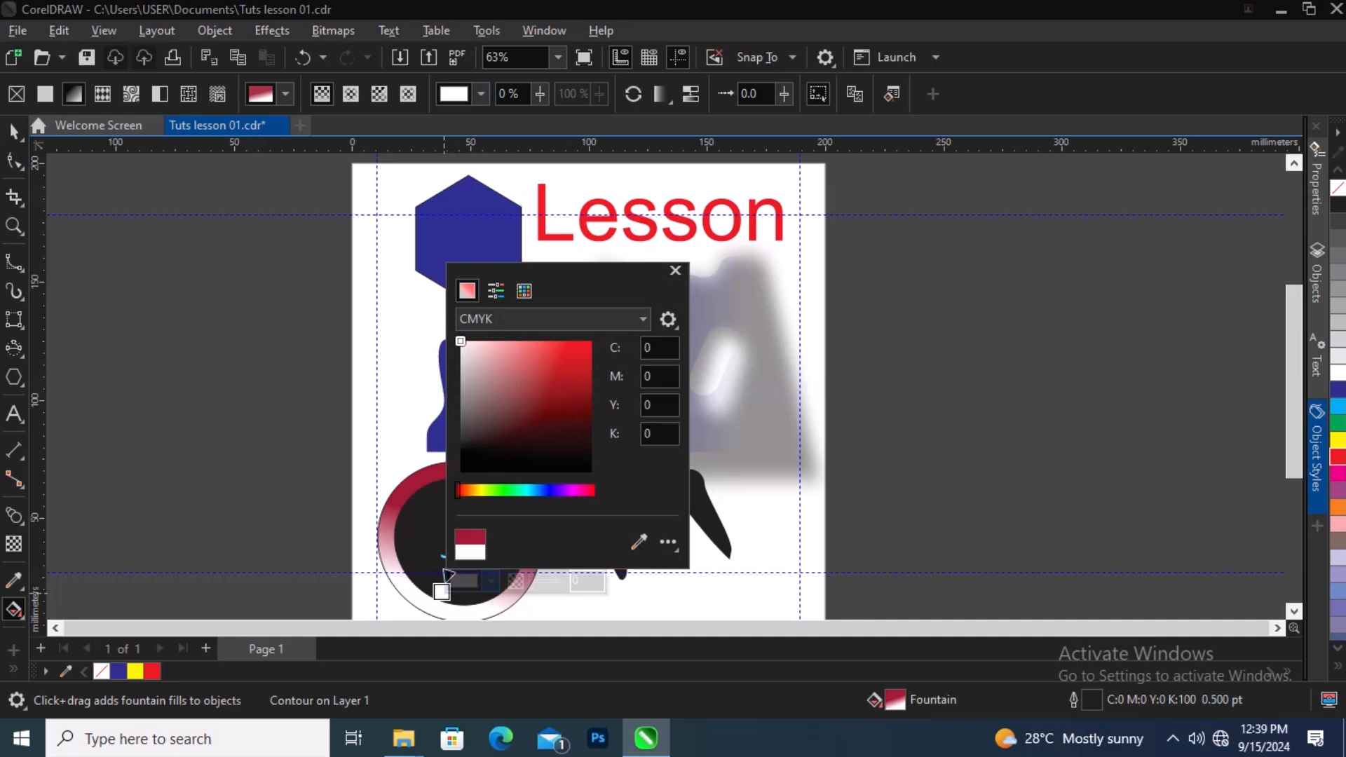
left_click_drag(457, 490, 551, 490)
left_click(584, 418)
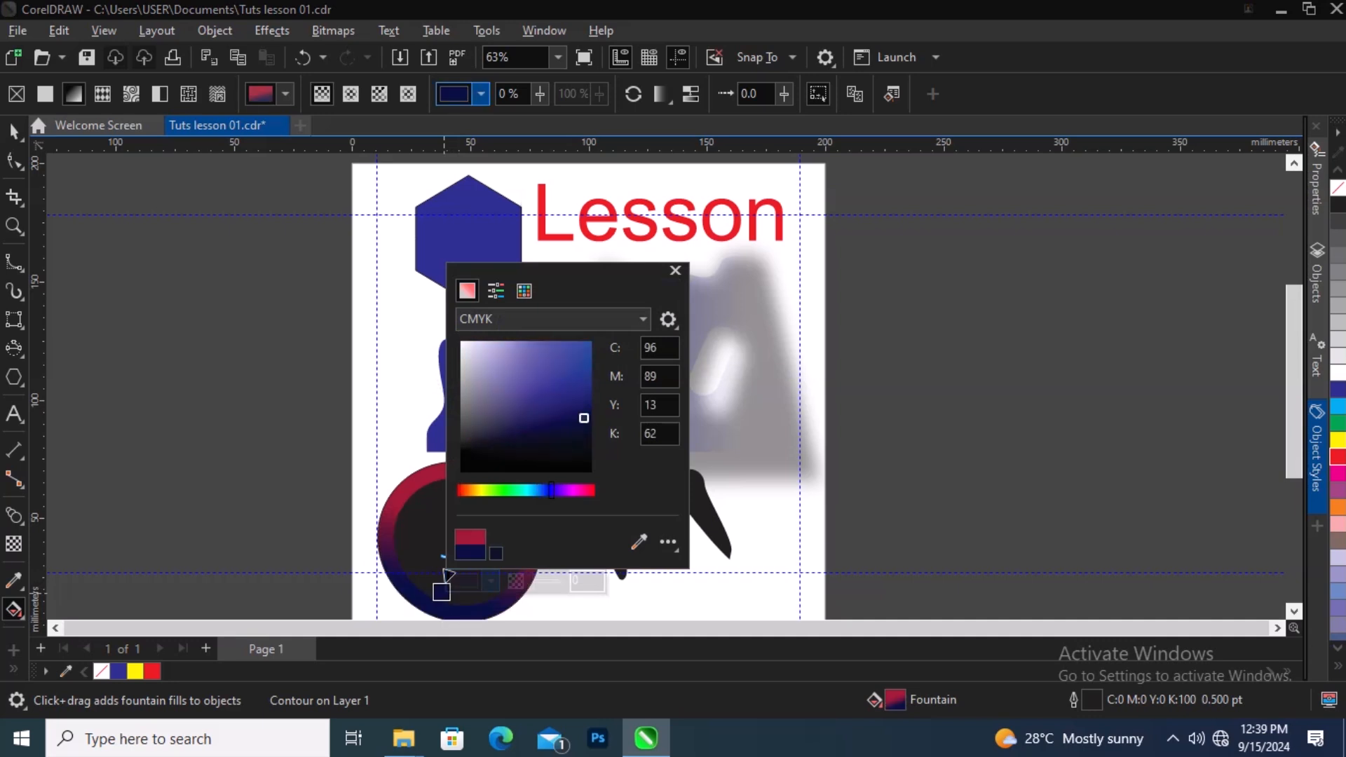
left_click_drag(584, 418, 575, 383)
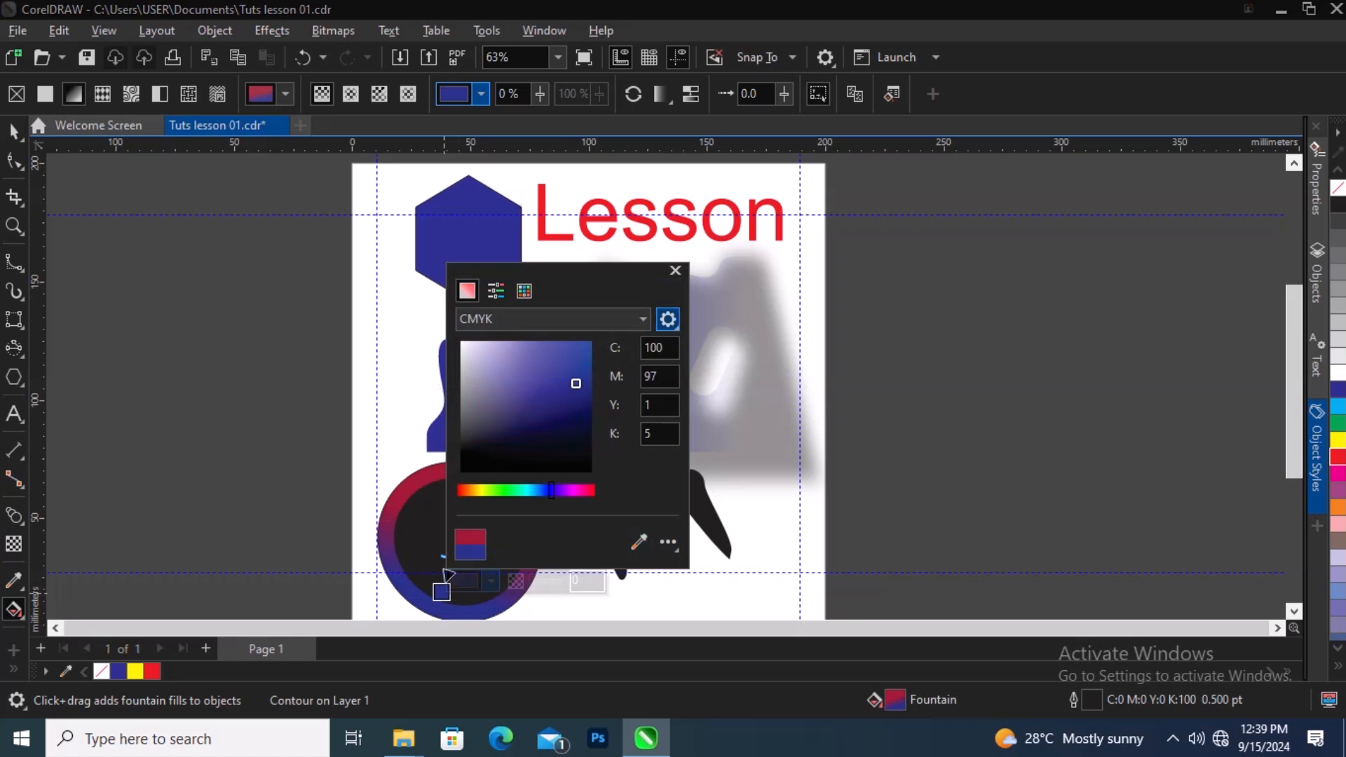
key("Escape")
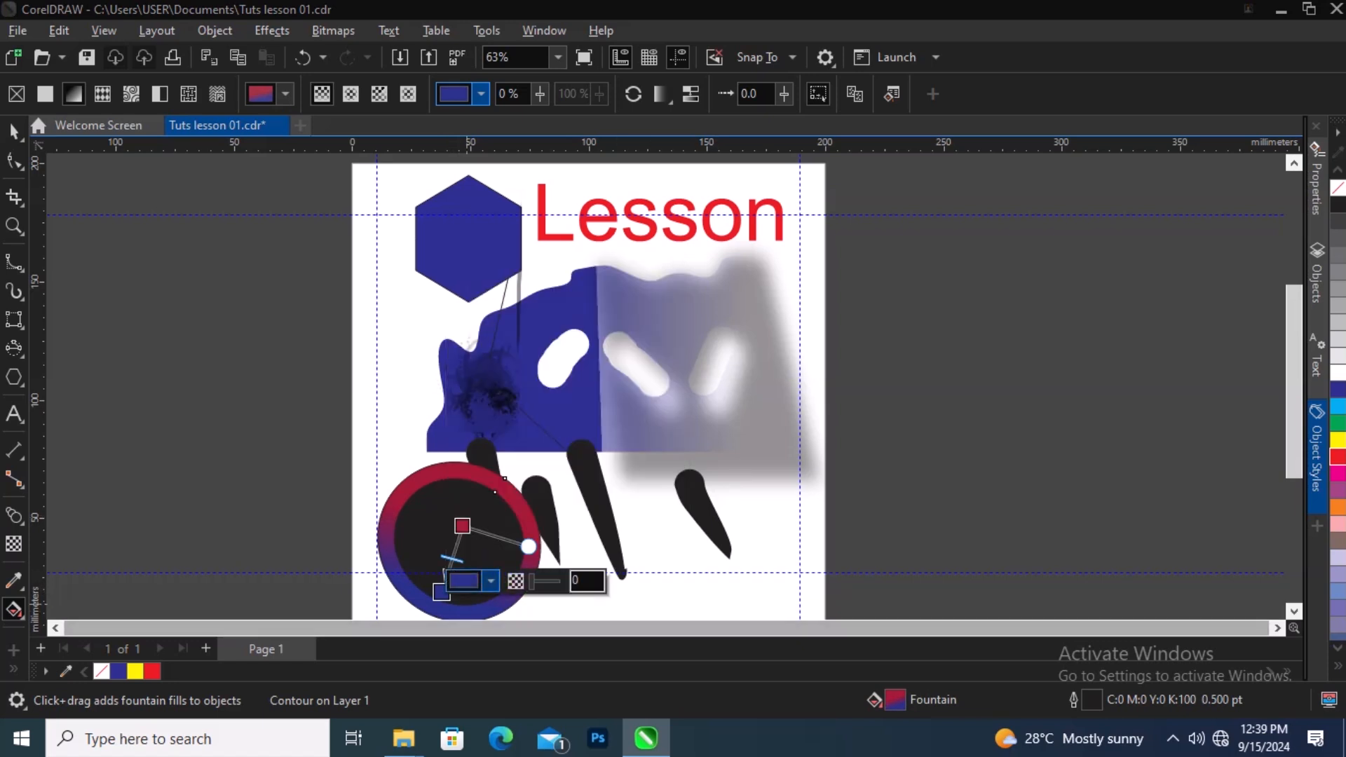
left_click(393, 425)
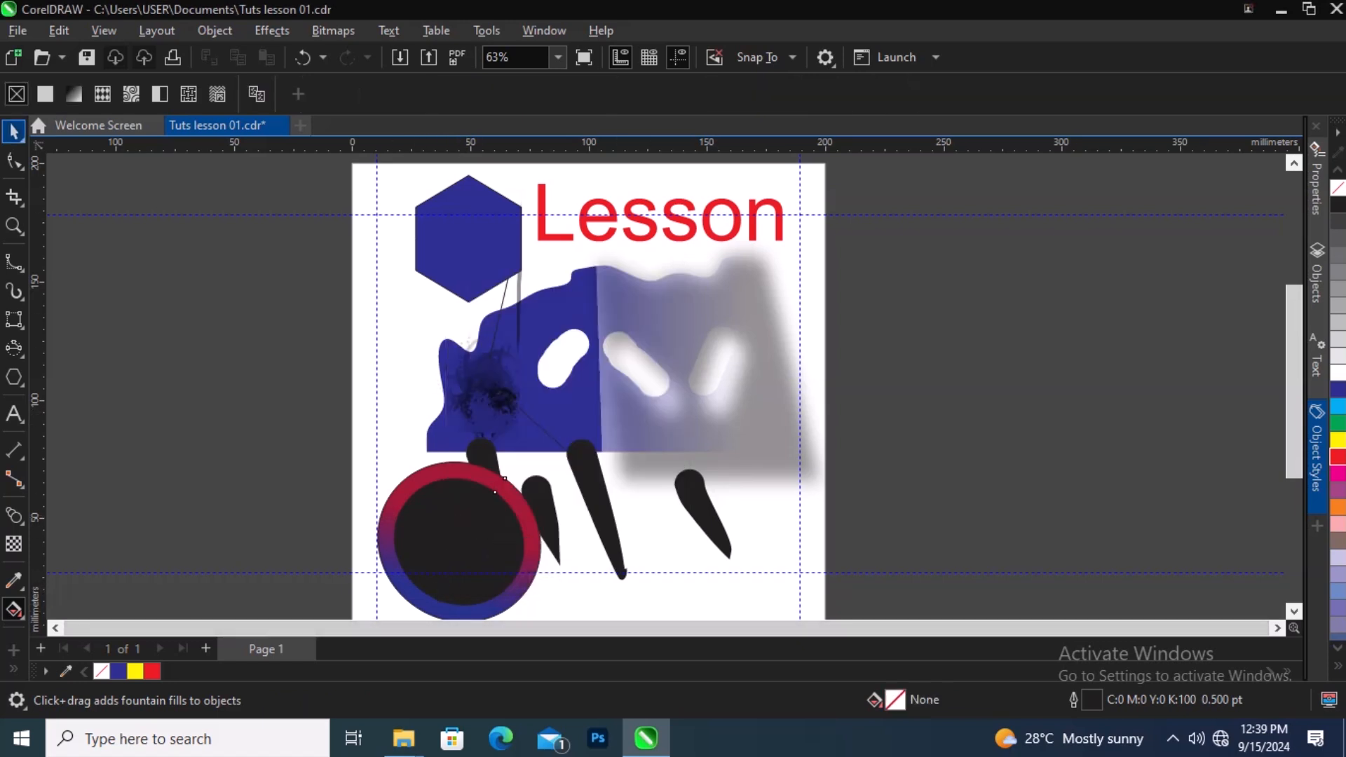
Step: Zoom in and out to inspect the circle's red-to-blue fountain fill
left_click(14, 132)
scroll(494, 495, "down", 2)
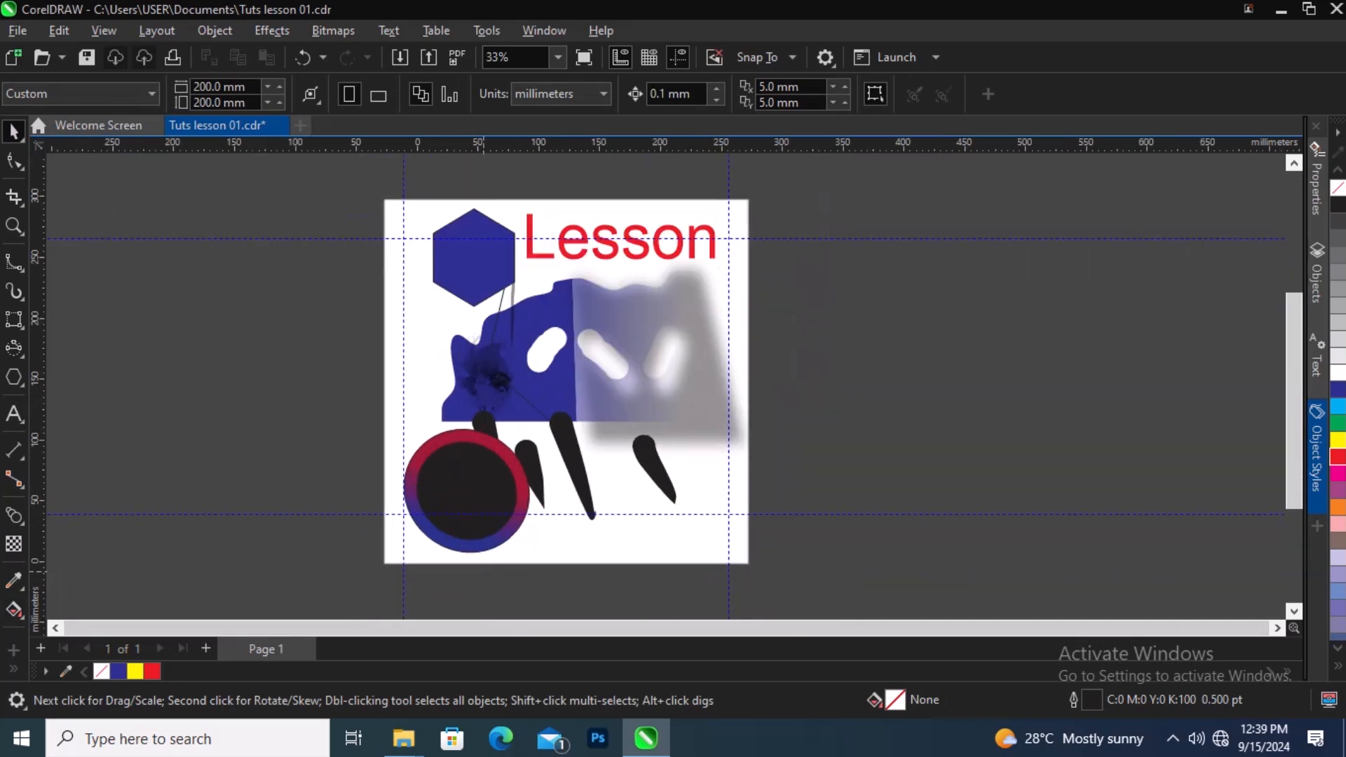
scroll(494, 495, "up", 5)
scroll(490, 465, "down", 1)
scroll(468, 430, "up", 1)
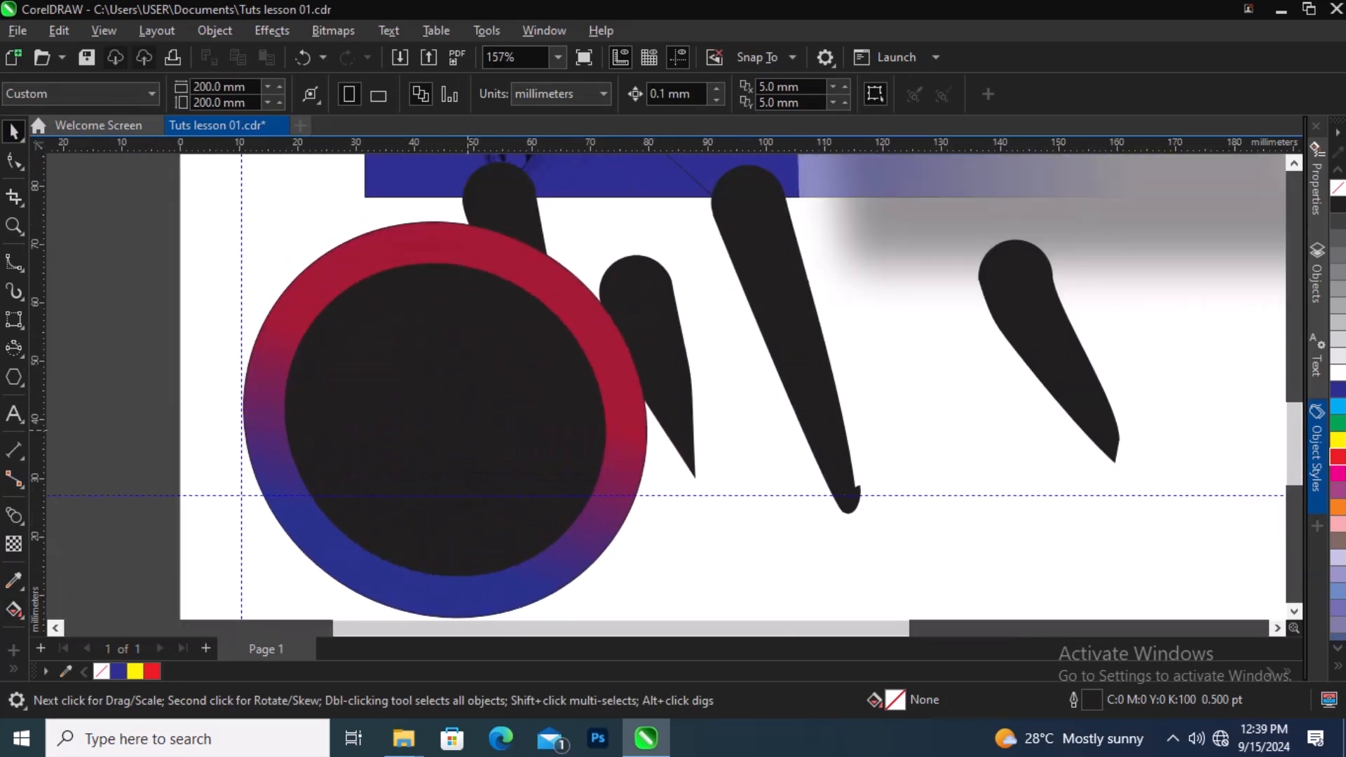
scroll(574, 500, "down", 2)
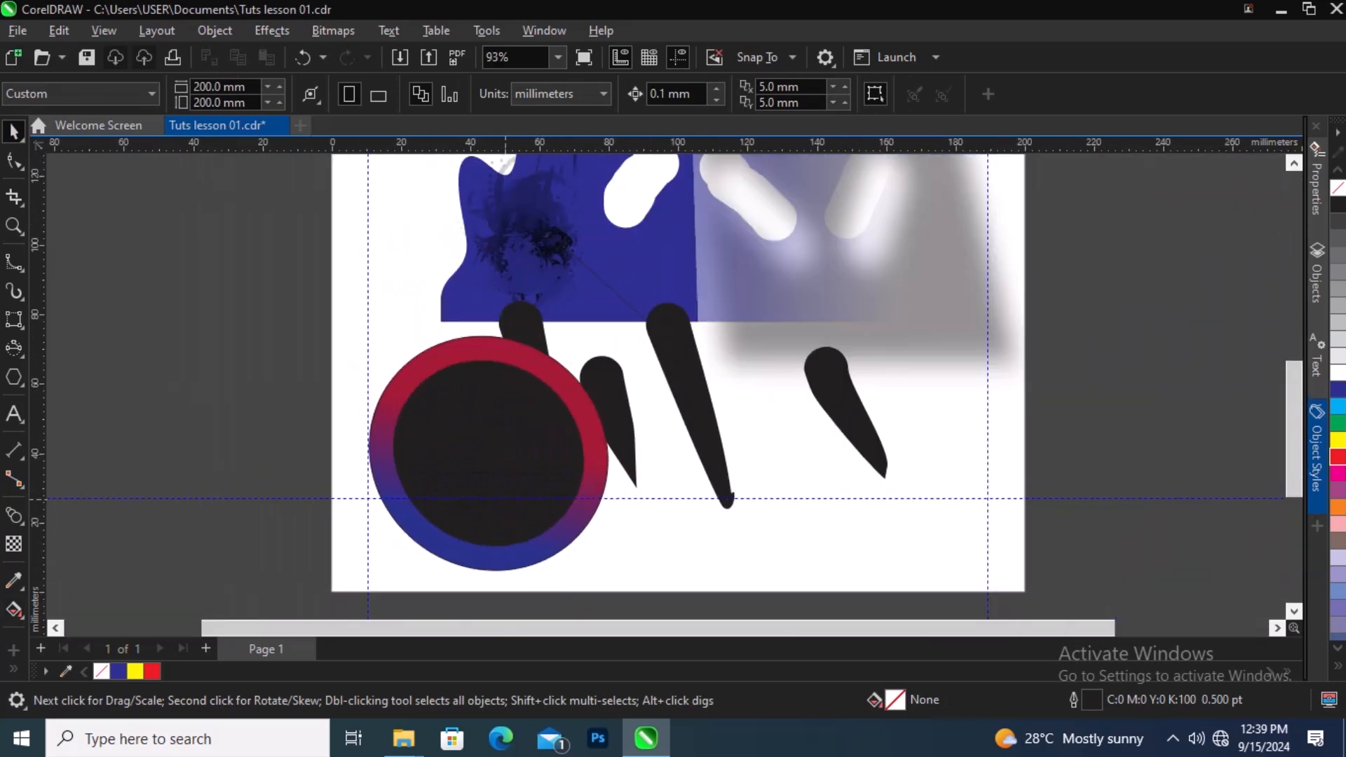
scroll(574, 499, "up", 1)
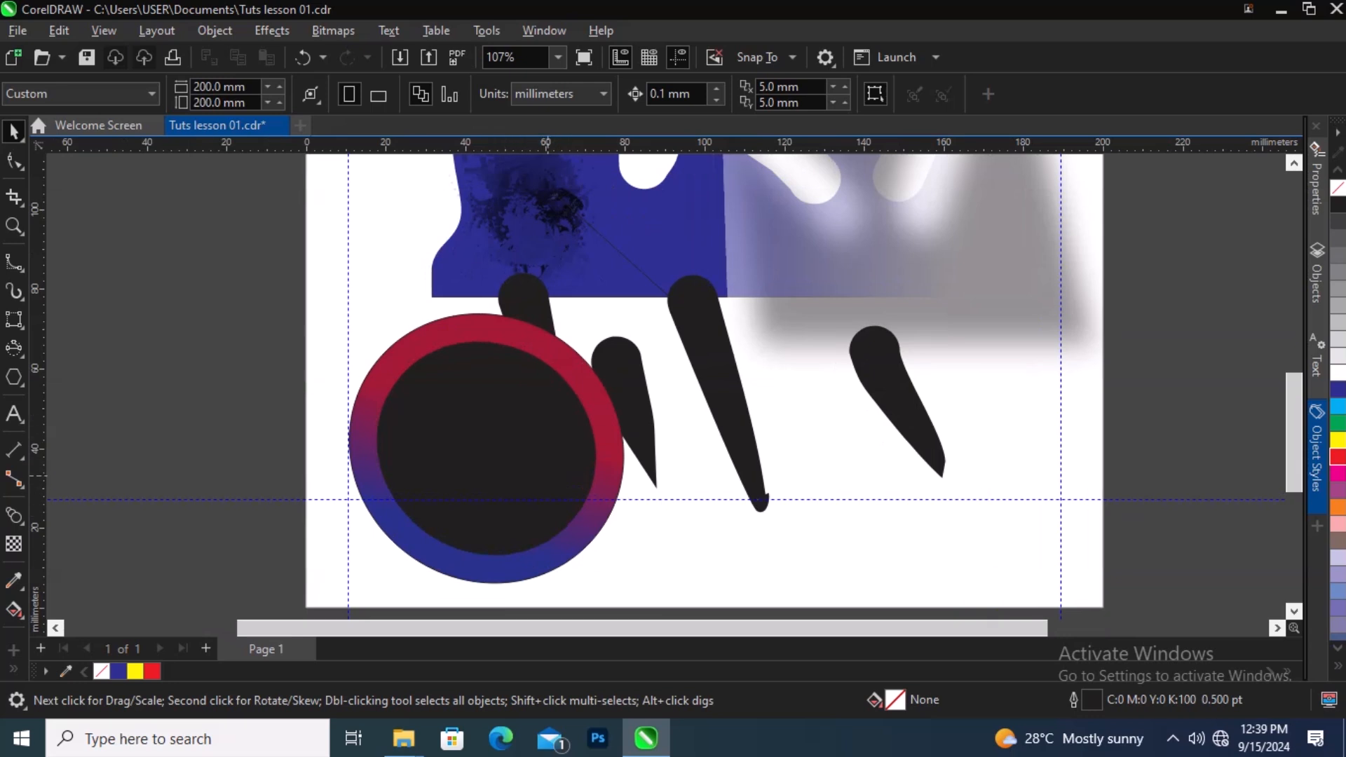
scroll(469, 476, "down", 3)
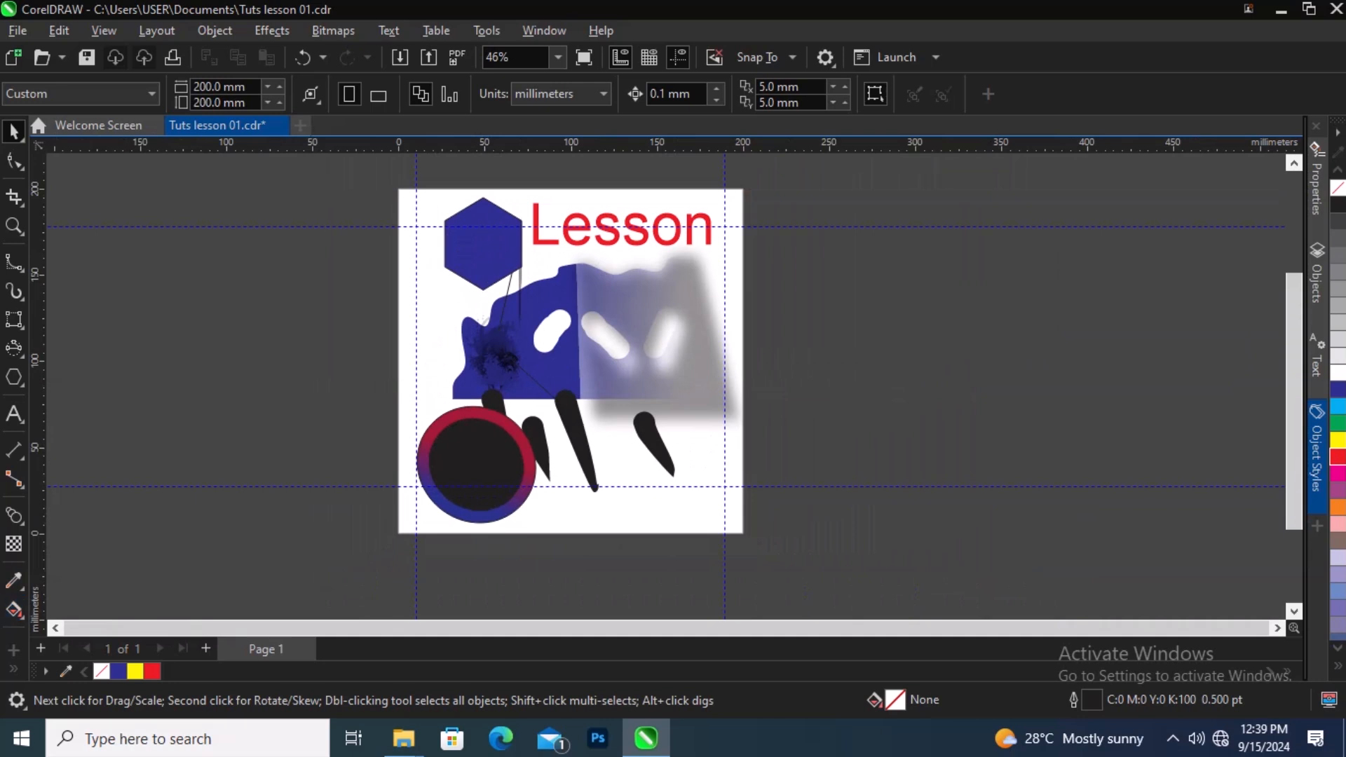
Step: Fill the enclosed region around the shapes with the Smart Fill tool
left_click(14, 610)
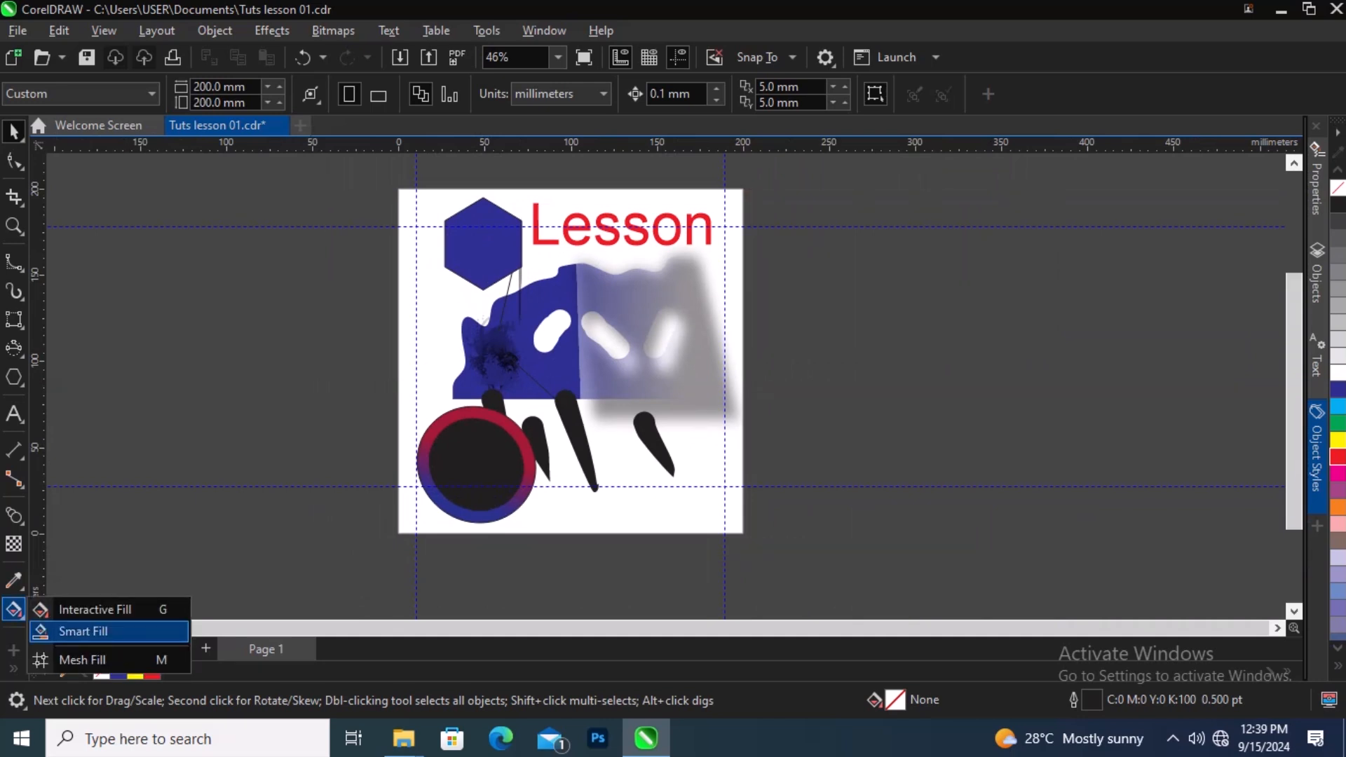
left_click(82, 631)
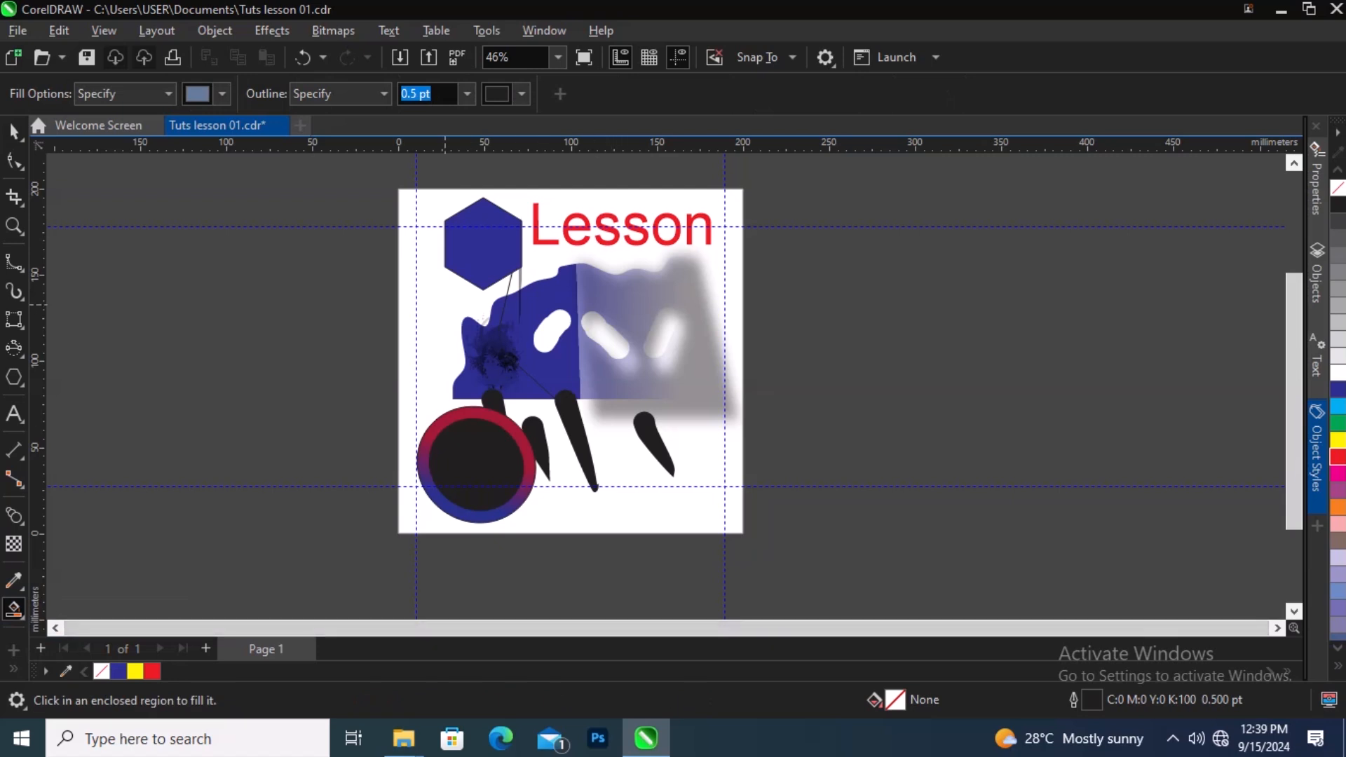
left_click(445, 304)
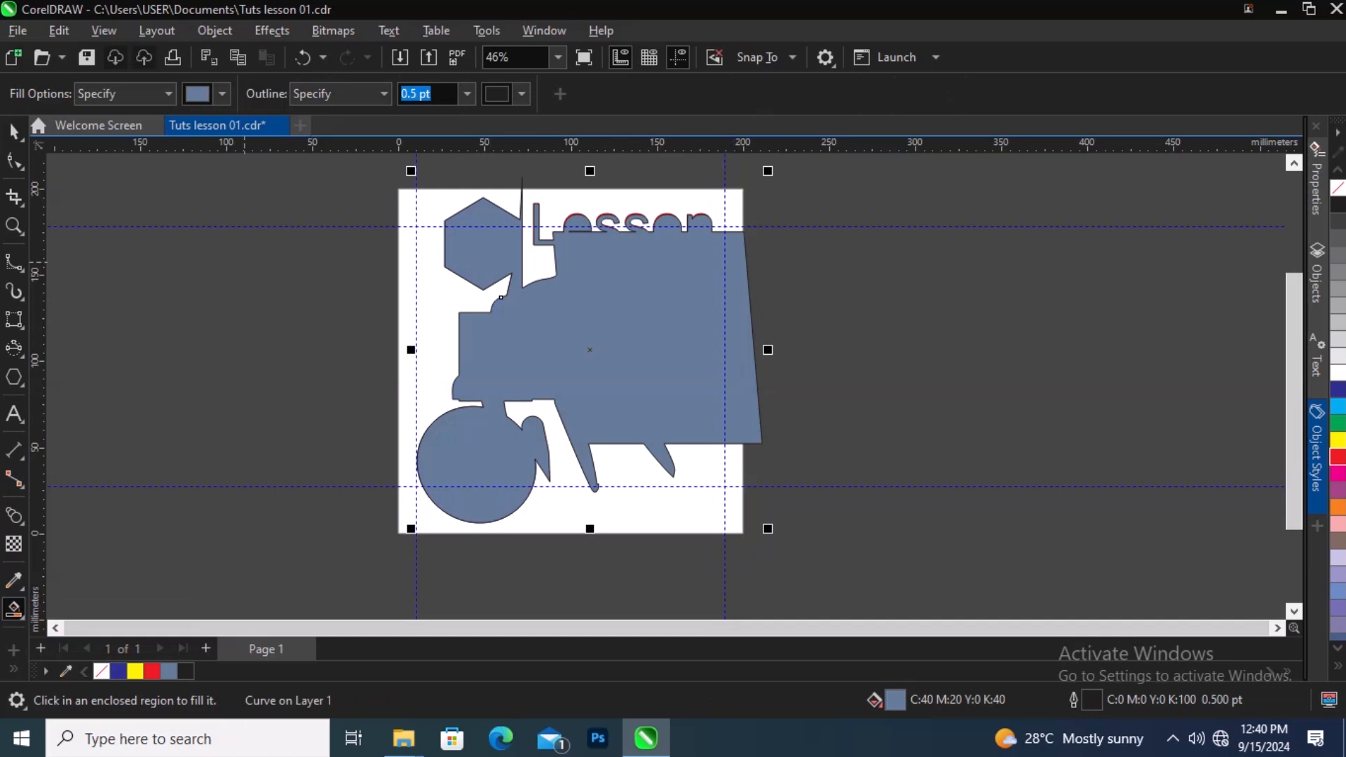
Step: Change the Smart Fill color to brown (C37 M54 Y56 K12) and fill the region again
left_click(222, 93)
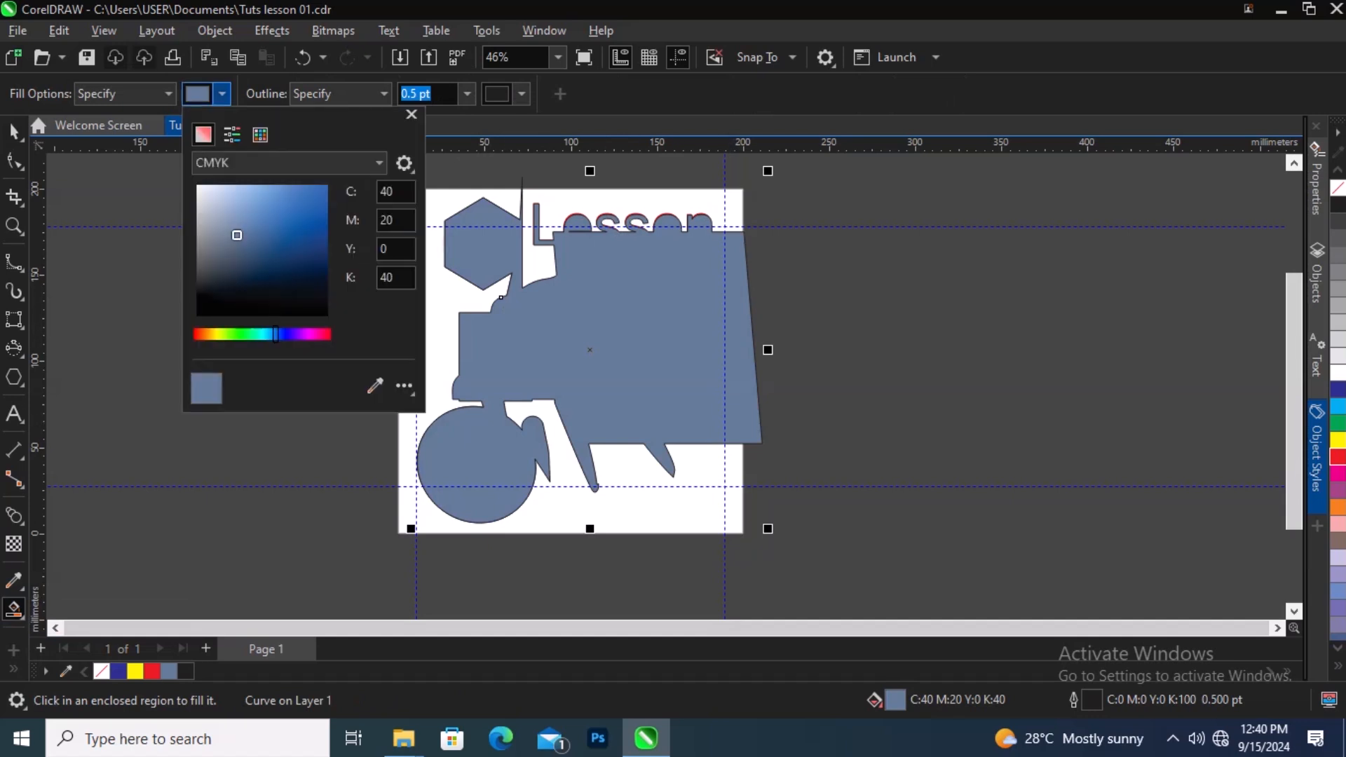
left_click(199, 335)
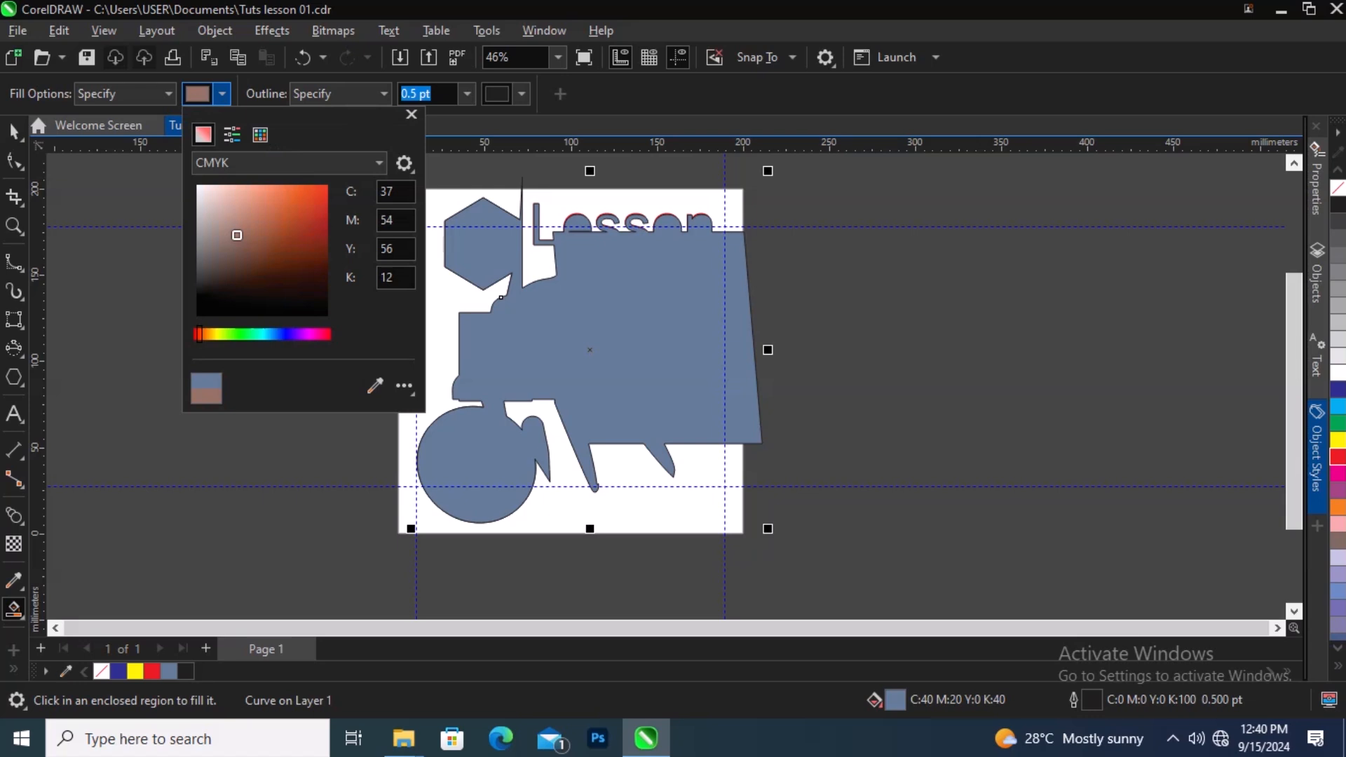
left_click(169, 242)
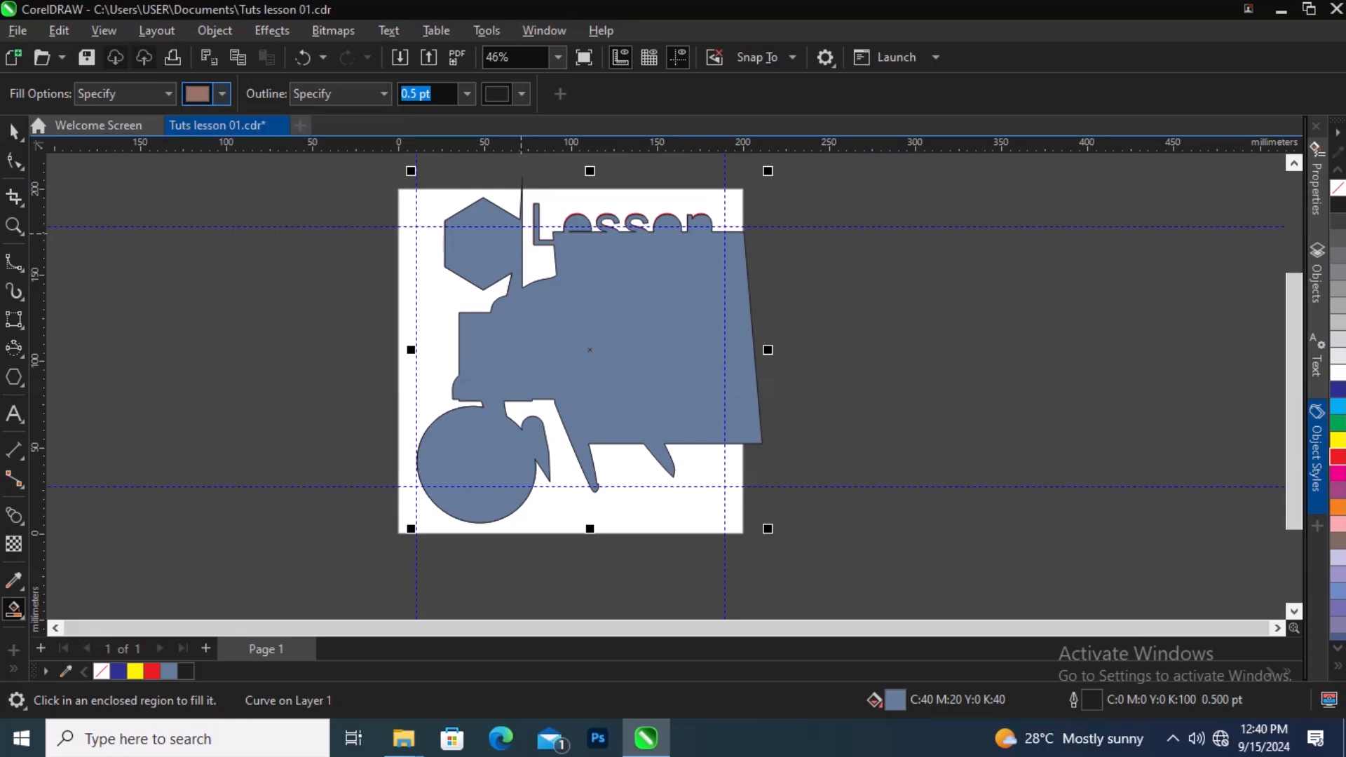
left_click(502, 298)
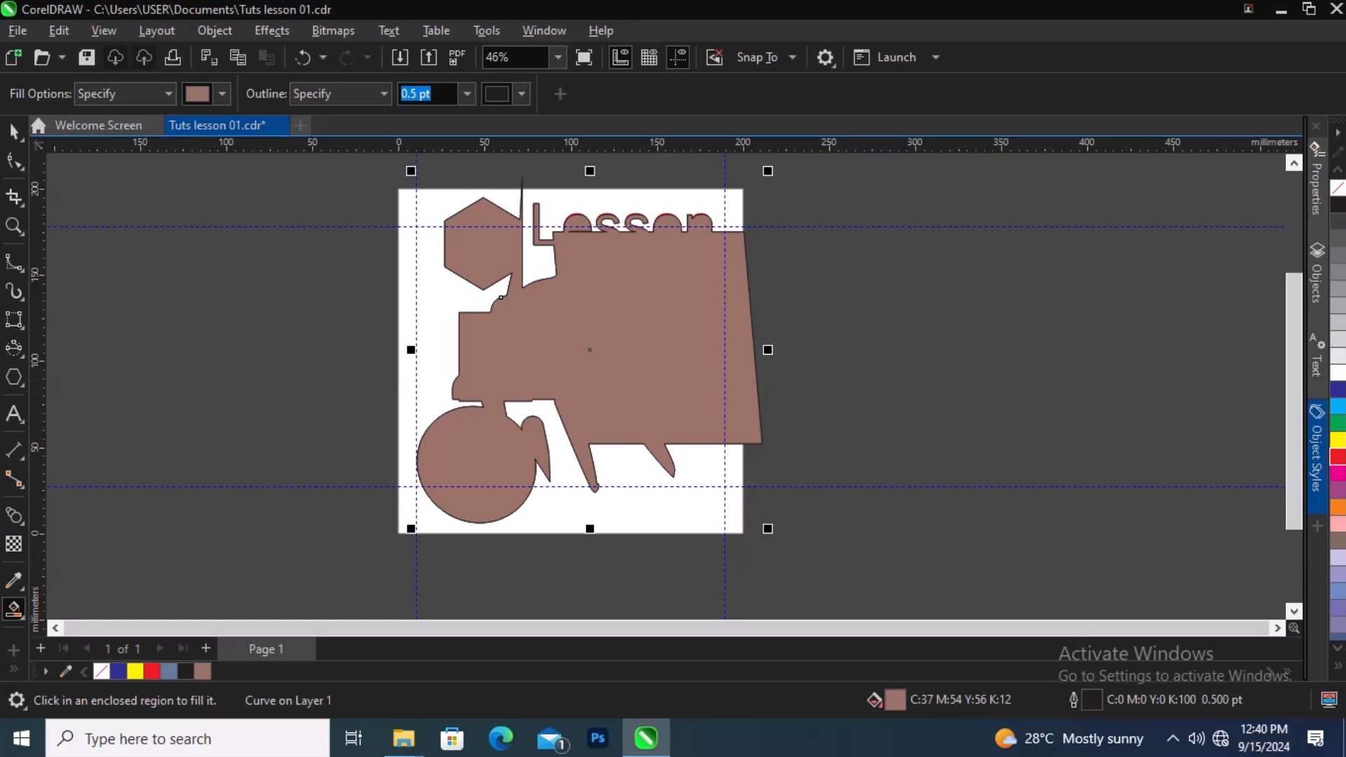
right_click(19, 626)
left_click(19, 624)
left_click(14, 609)
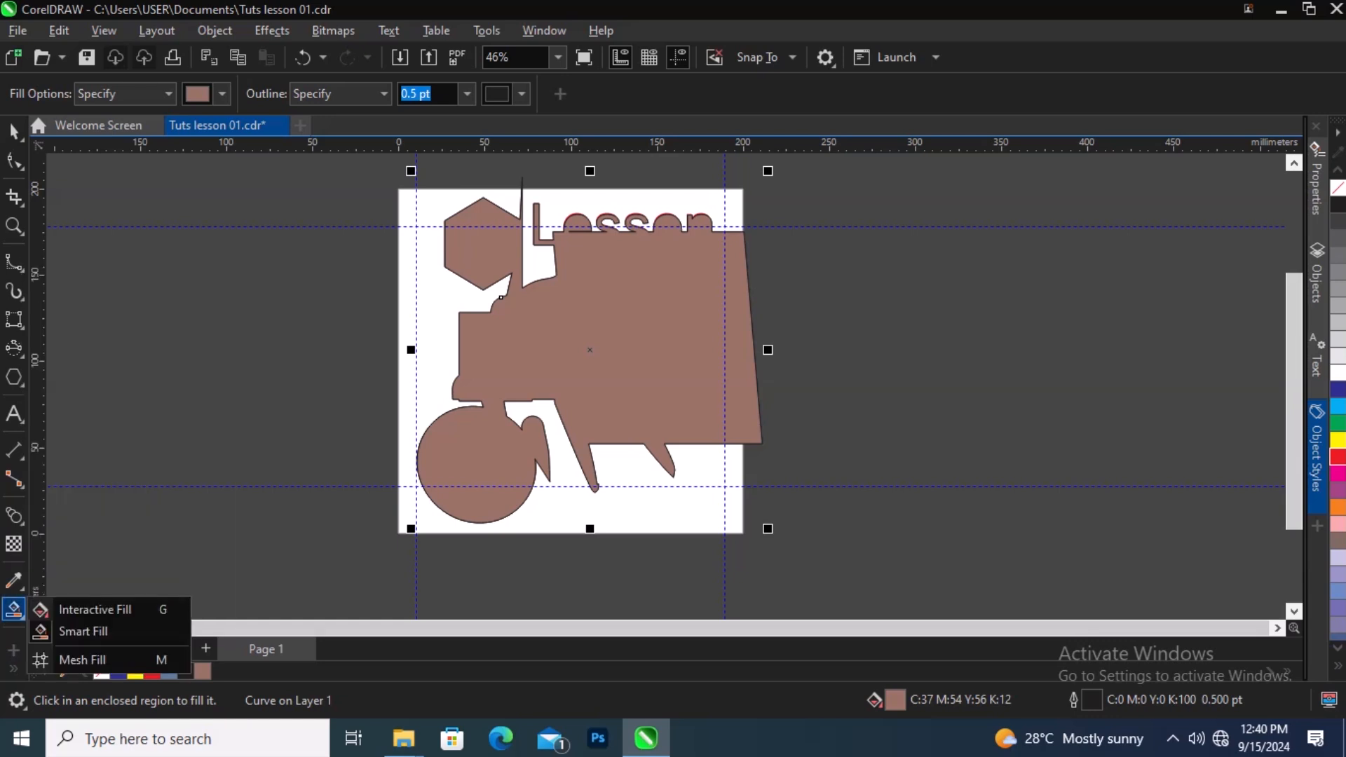
Step: Apply a Mesh Fill to the smart-filled shape and drag one mesh node to distort the mesh
left_click(83, 660)
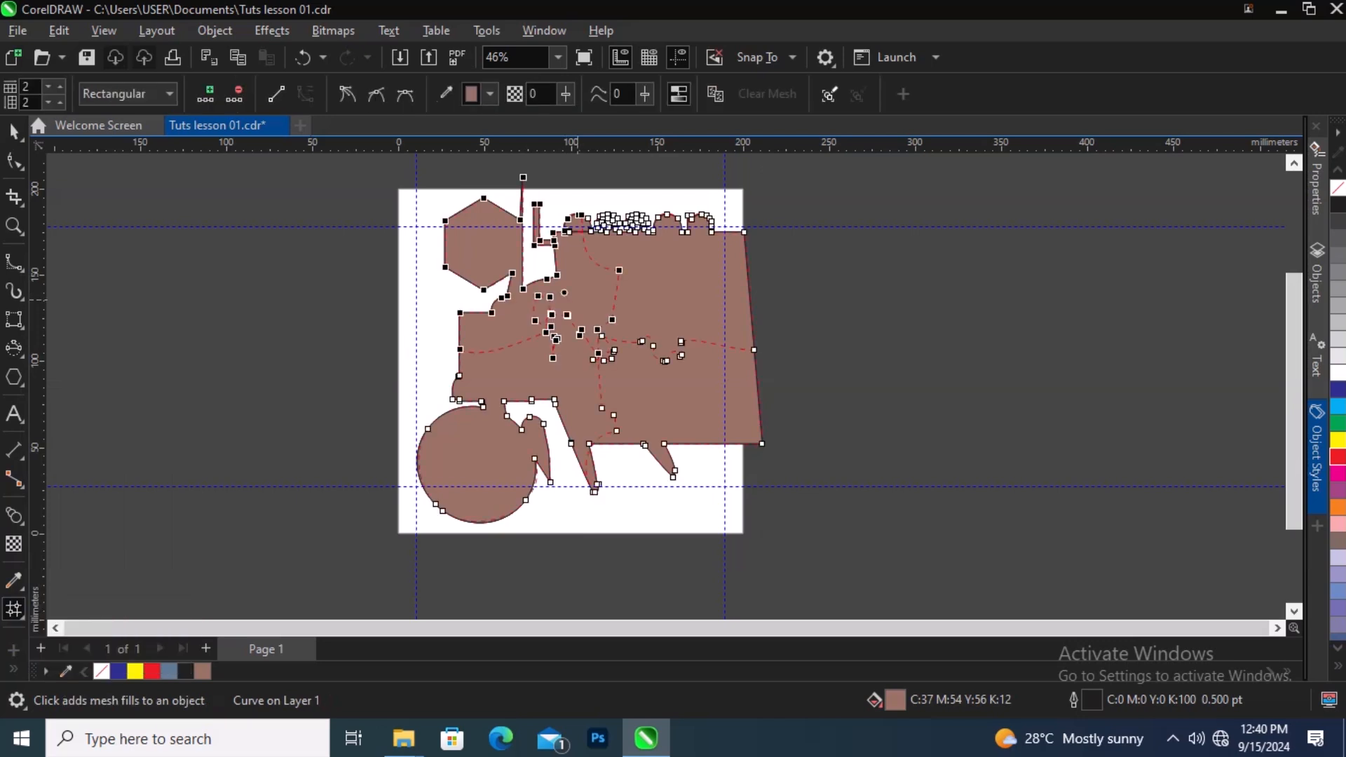
scroll(556, 339, "up", 4)
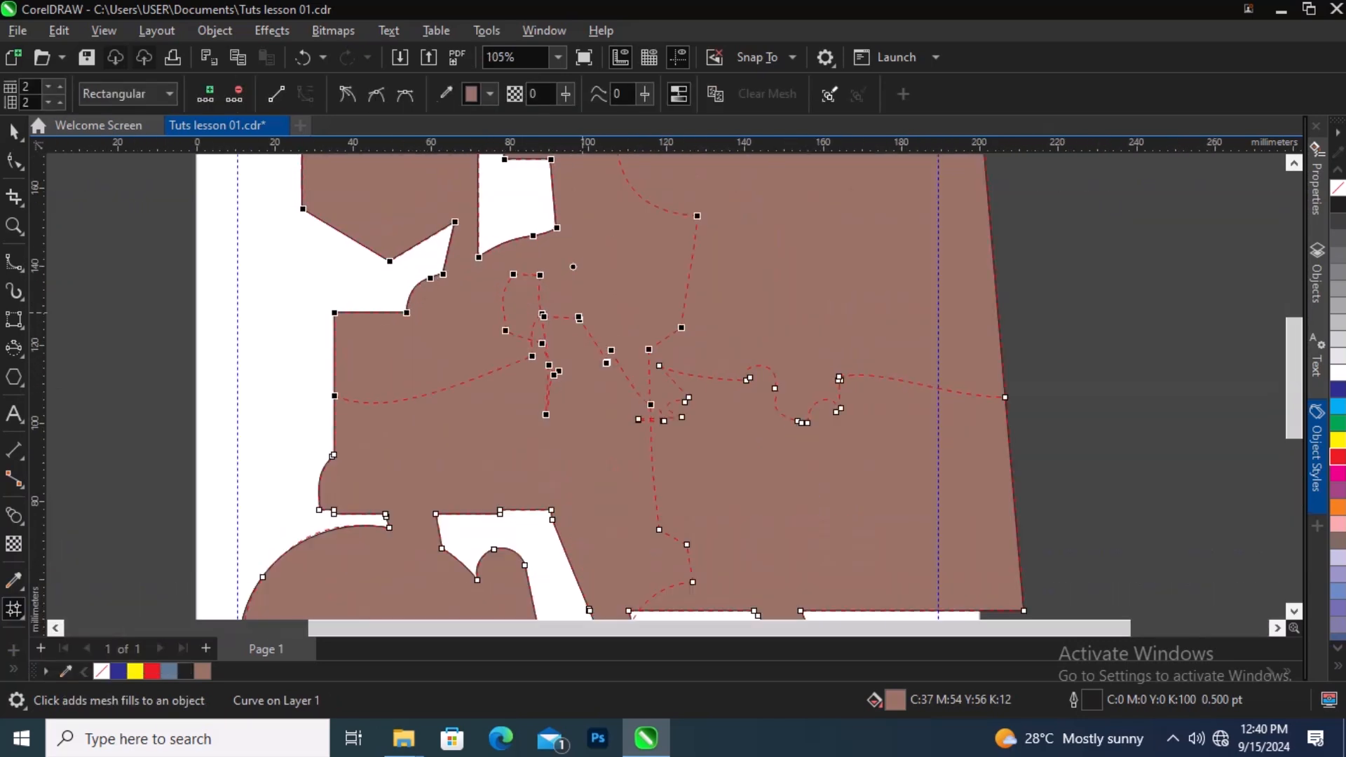
left_click_drag(582, 309, 646, 273)
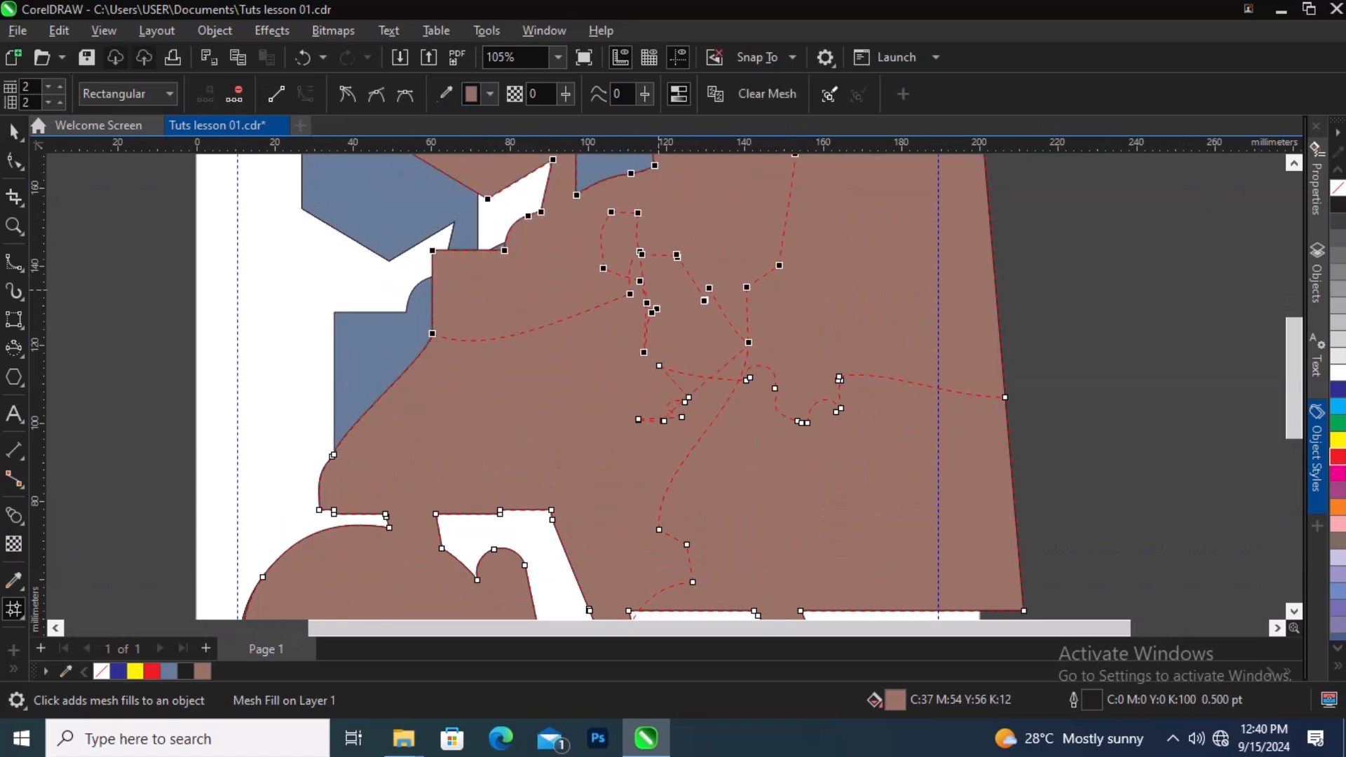
scroll(638, 349, "down", 3)
right_click(639, 345)
left_click(652, 321)
scroll(659, 308, "up", 2)
right_click(659, 309)
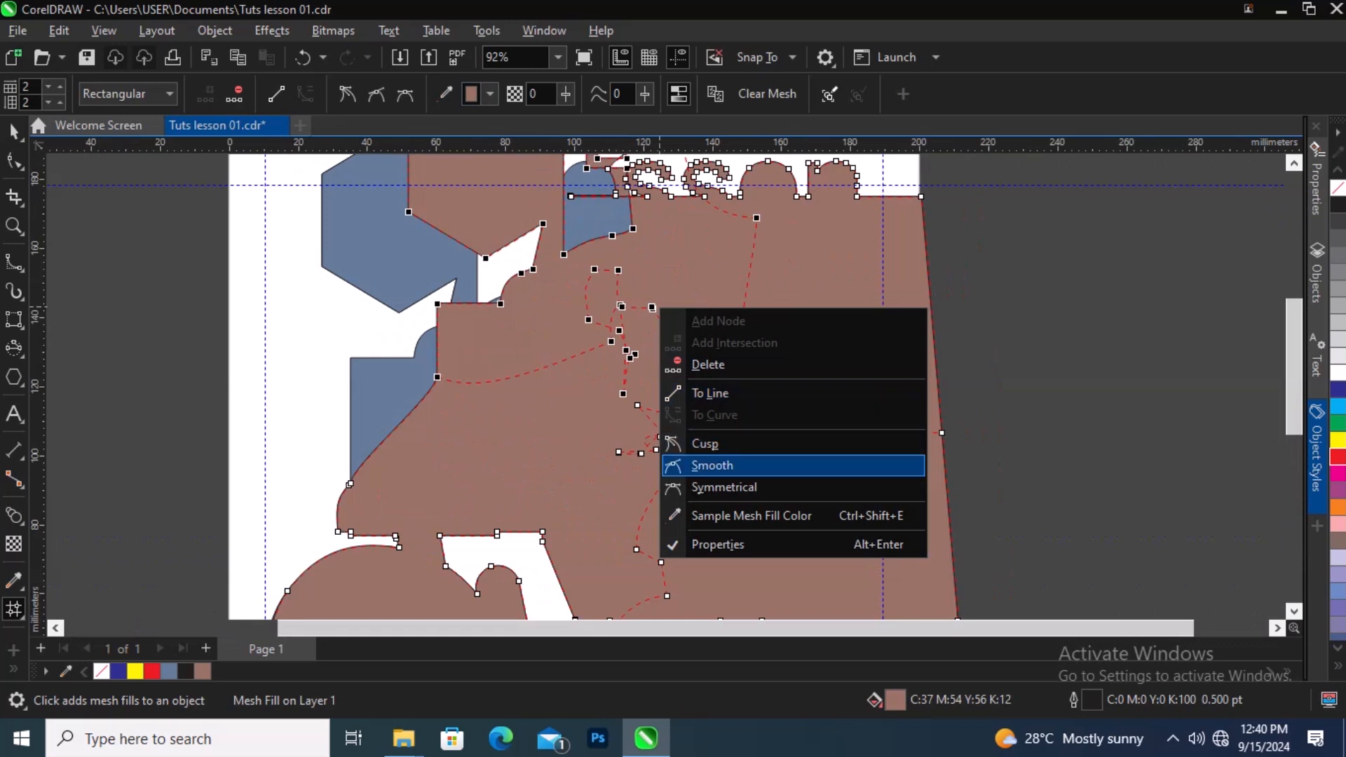
left_click(488, 394)
Step: Delete the selected mesh nodes, then undo the deletion
scroll(588, 366, "down", 2)
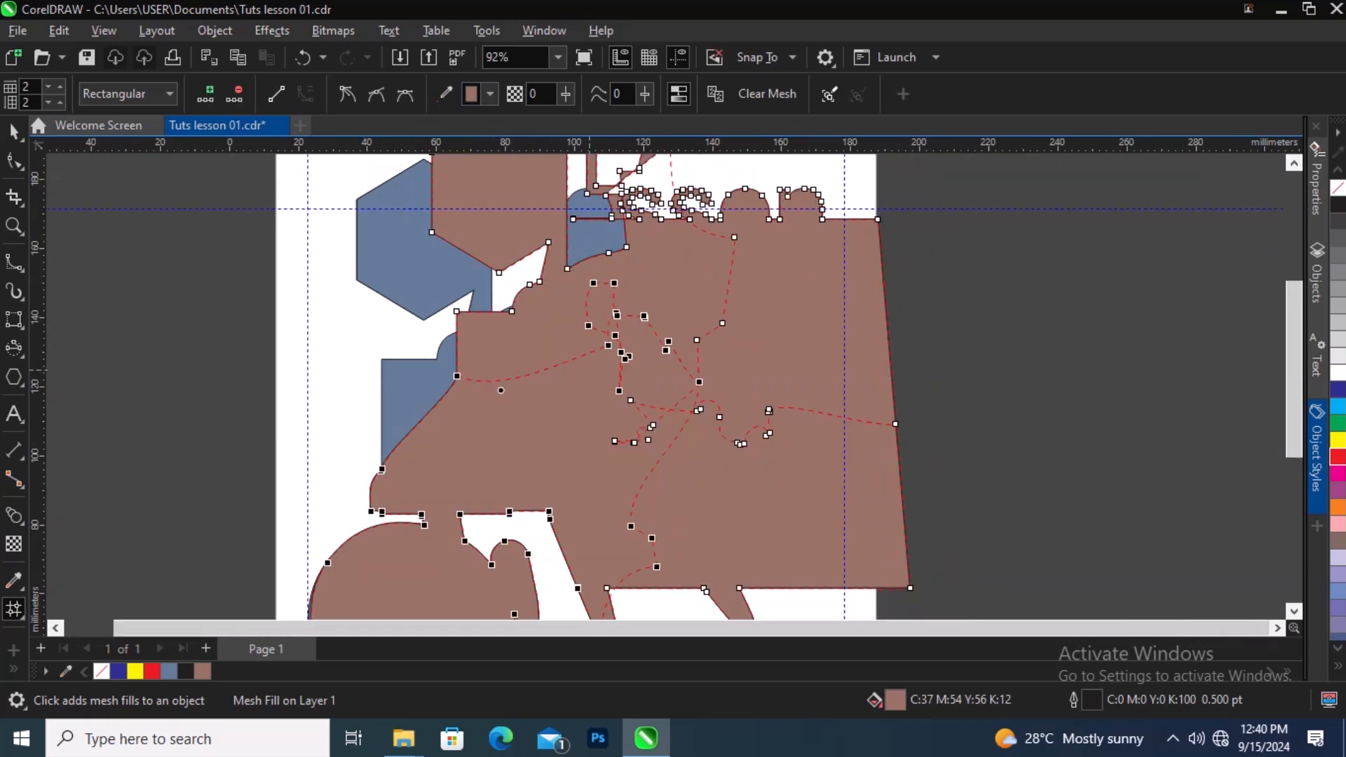
scroll(292, 188, "up", 1)
left_click(236, 94)
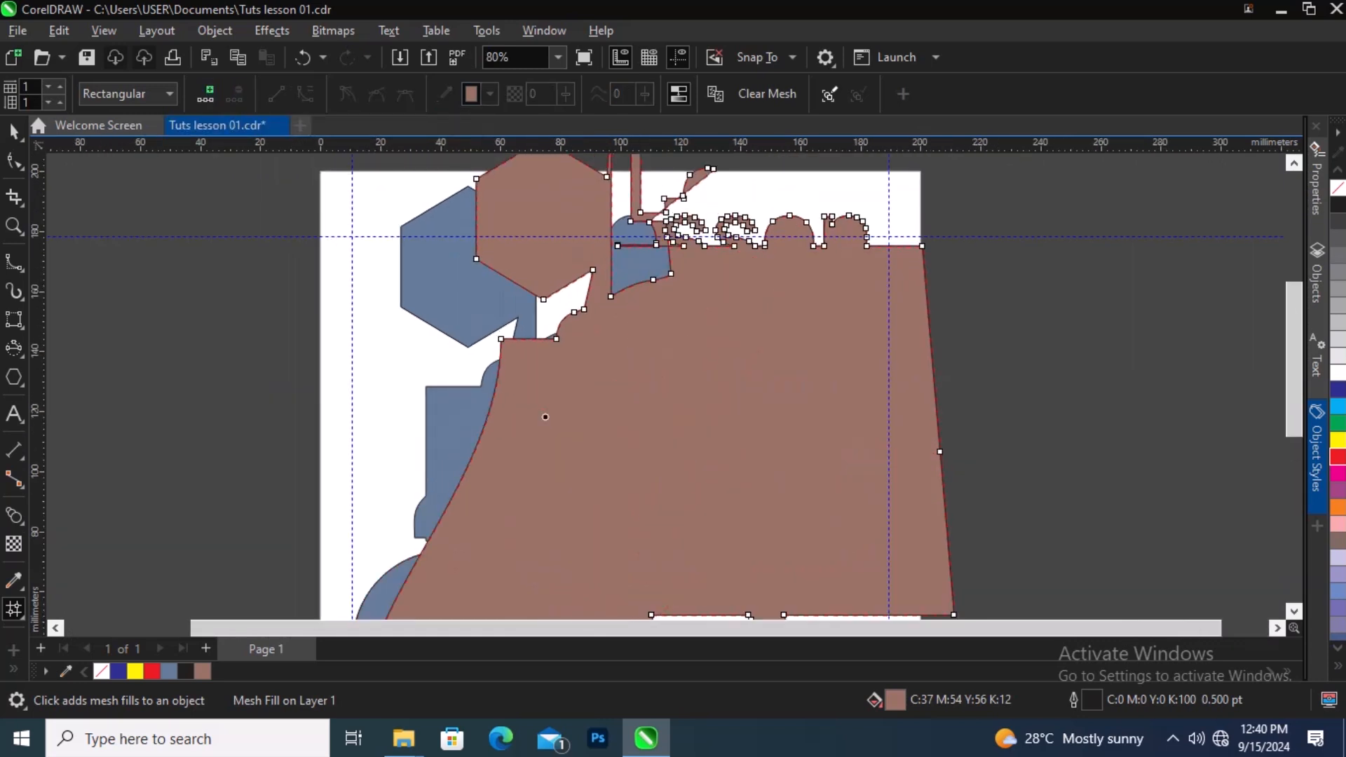
scroll(592, 323, "down", 3)
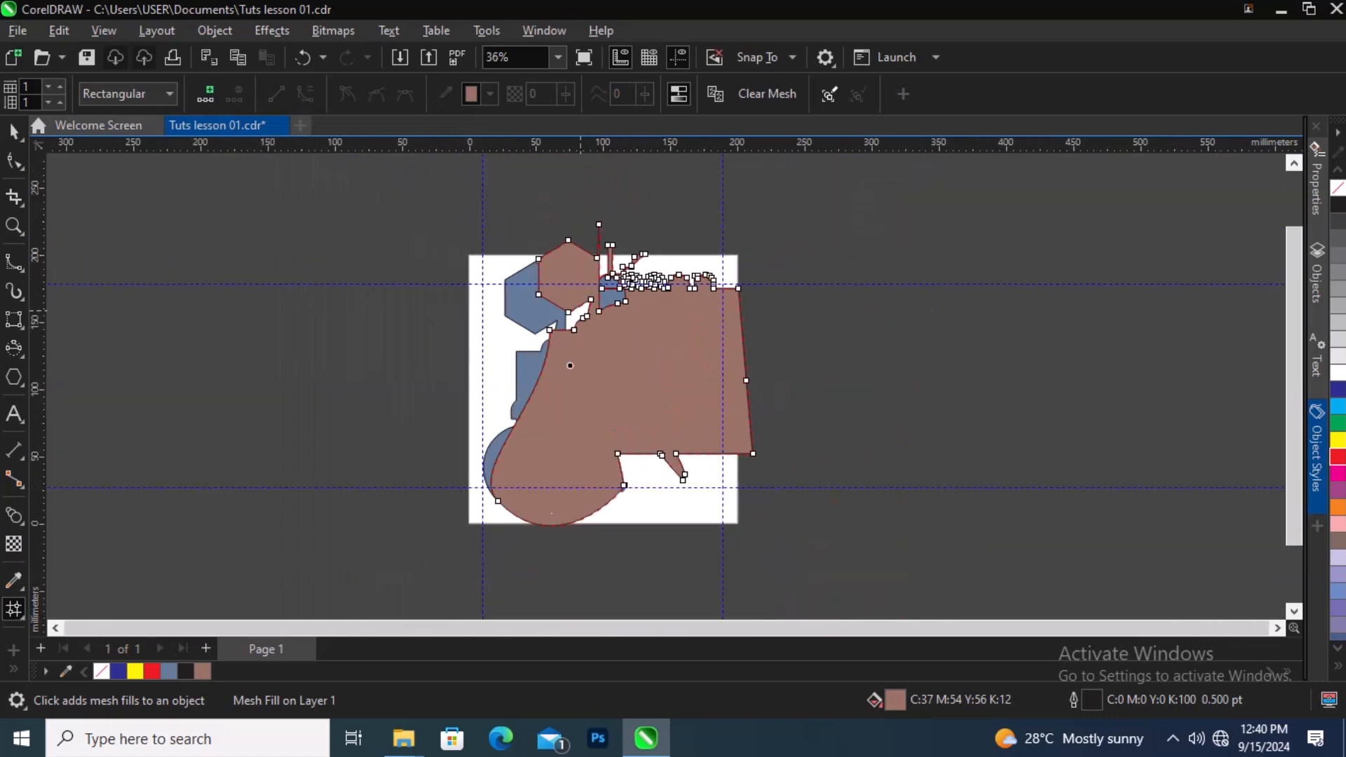
key("ctrl+z")
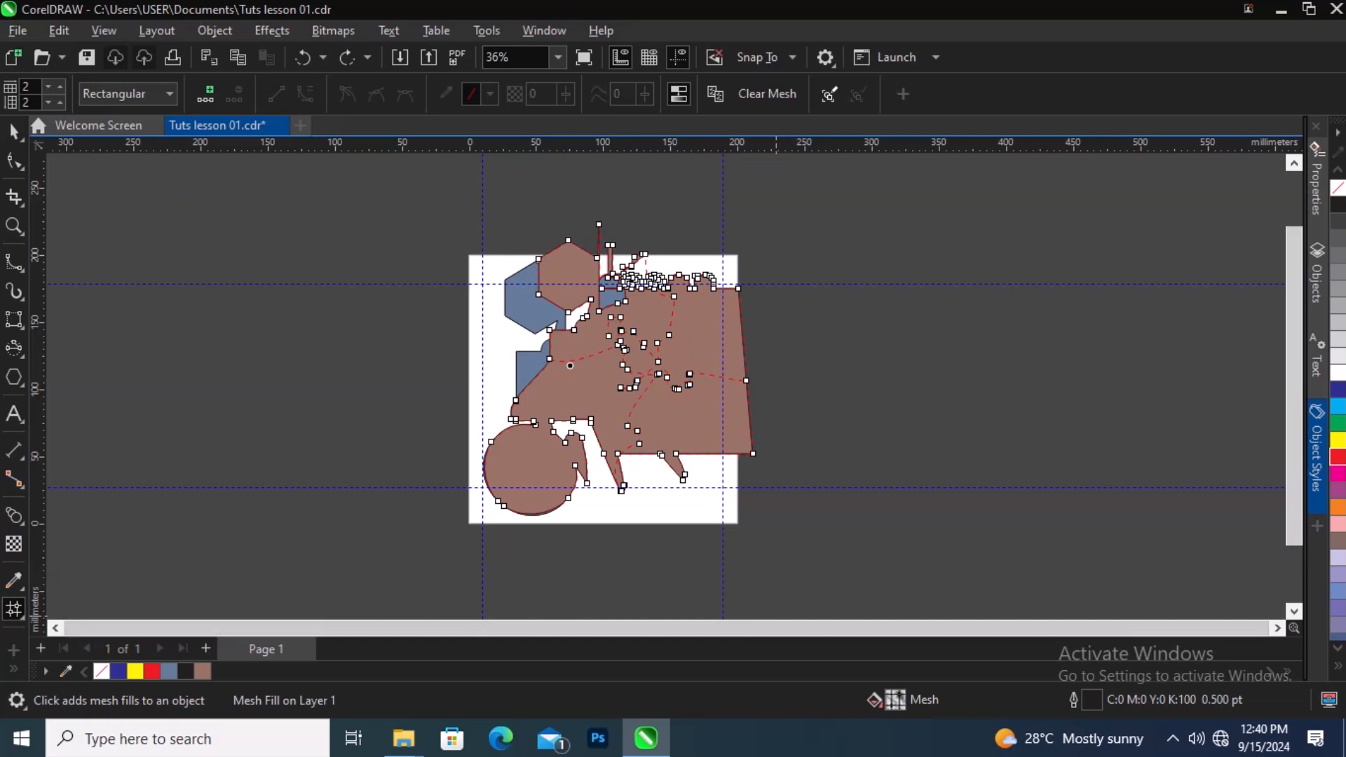
Step: Give the selected mesh node a dark navy uniform fill color
double_click(895, 700)
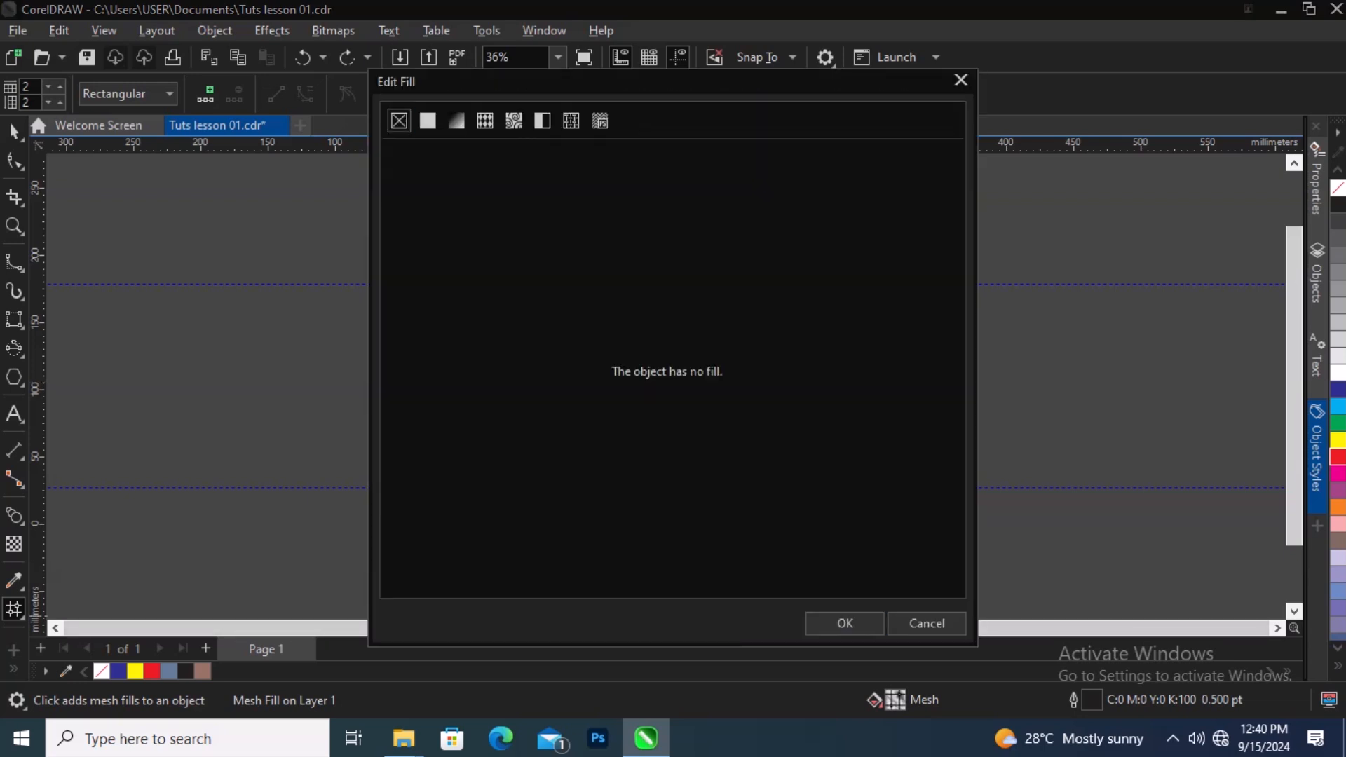
left_click(428, 120)
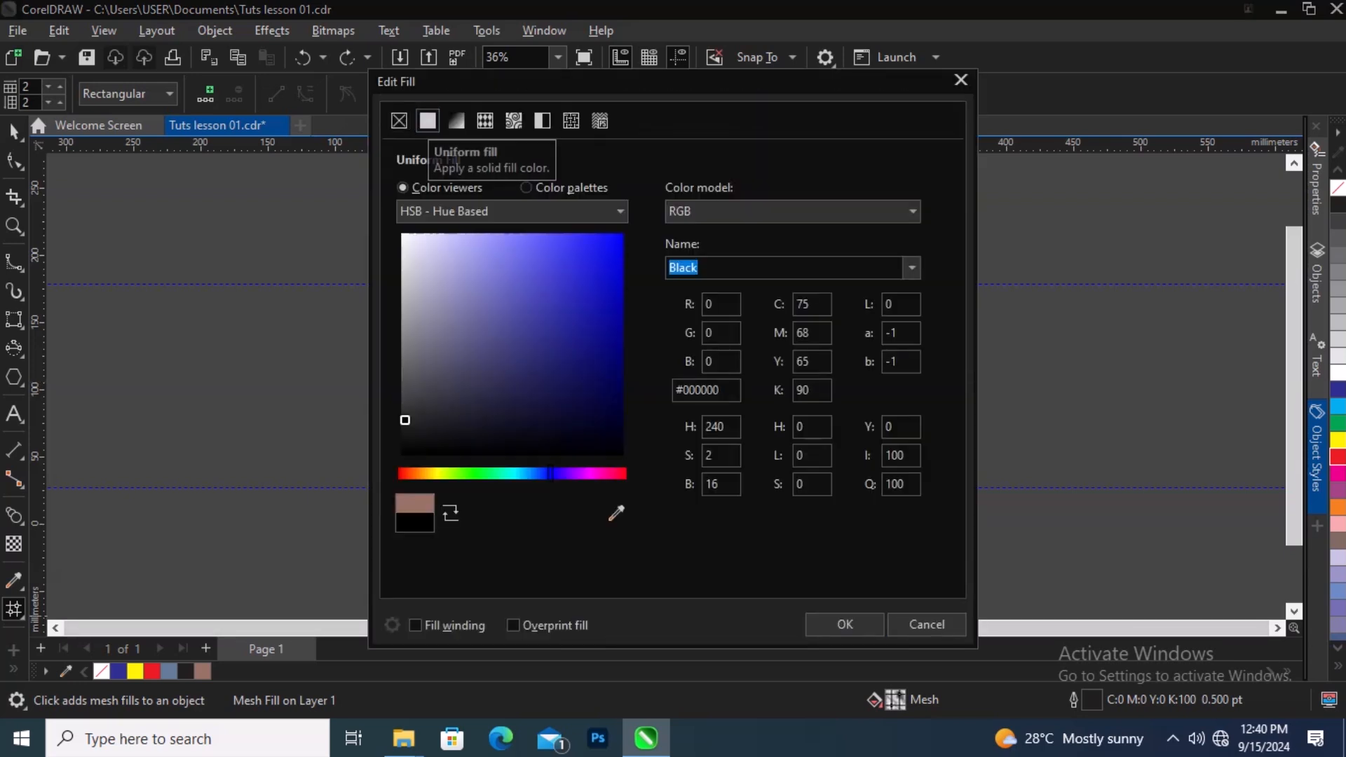
left_click(607, 284)
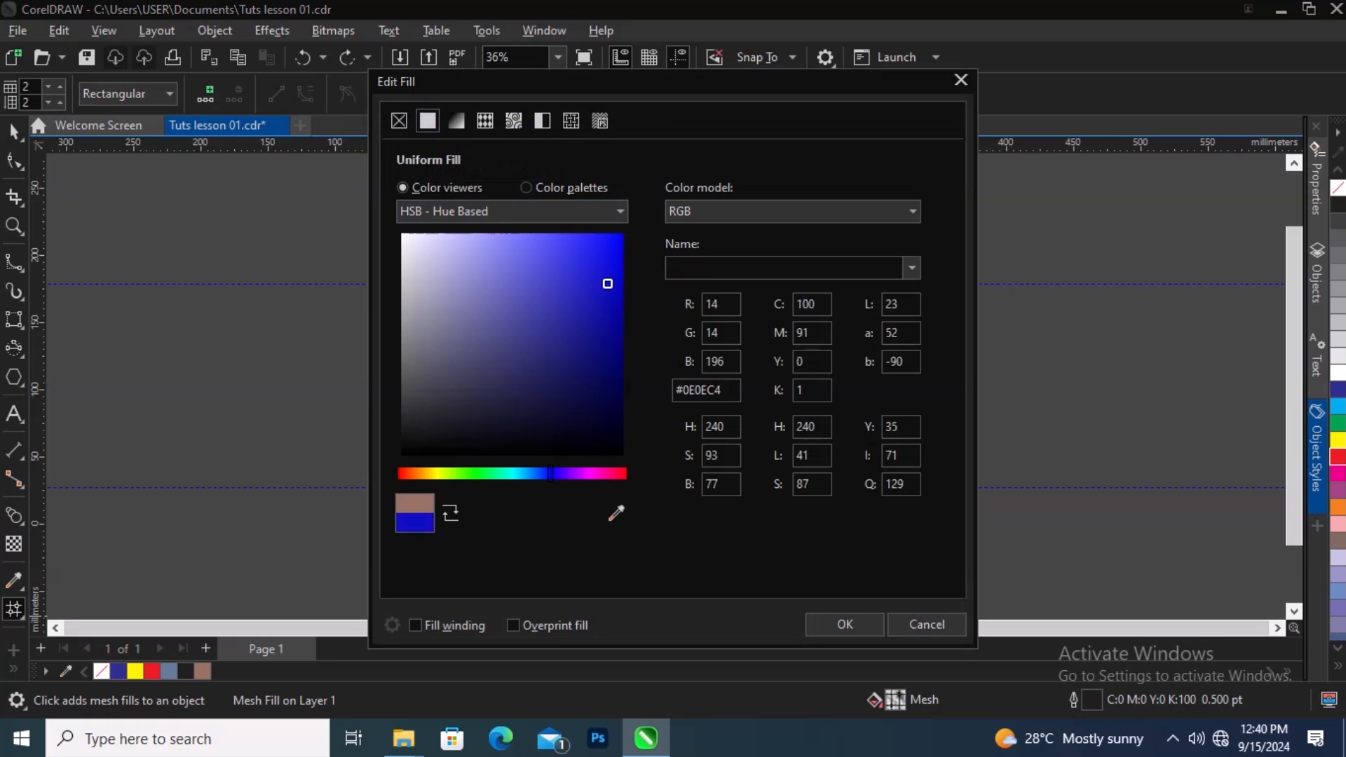
left_click(605, 424)
left_click(845, 624)
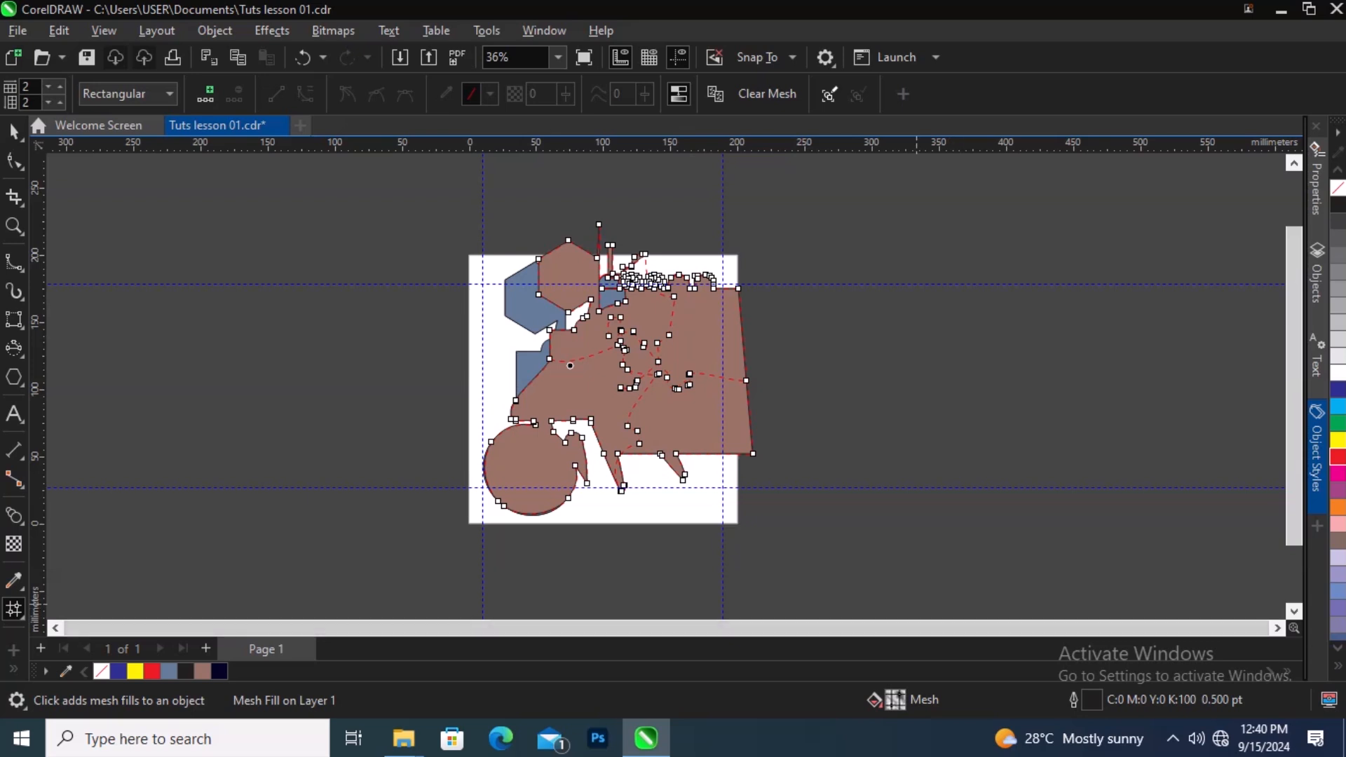
Step: Recolor the selected mesh node with a pink swatch from the CMYK Palette
double_click(895, 700)
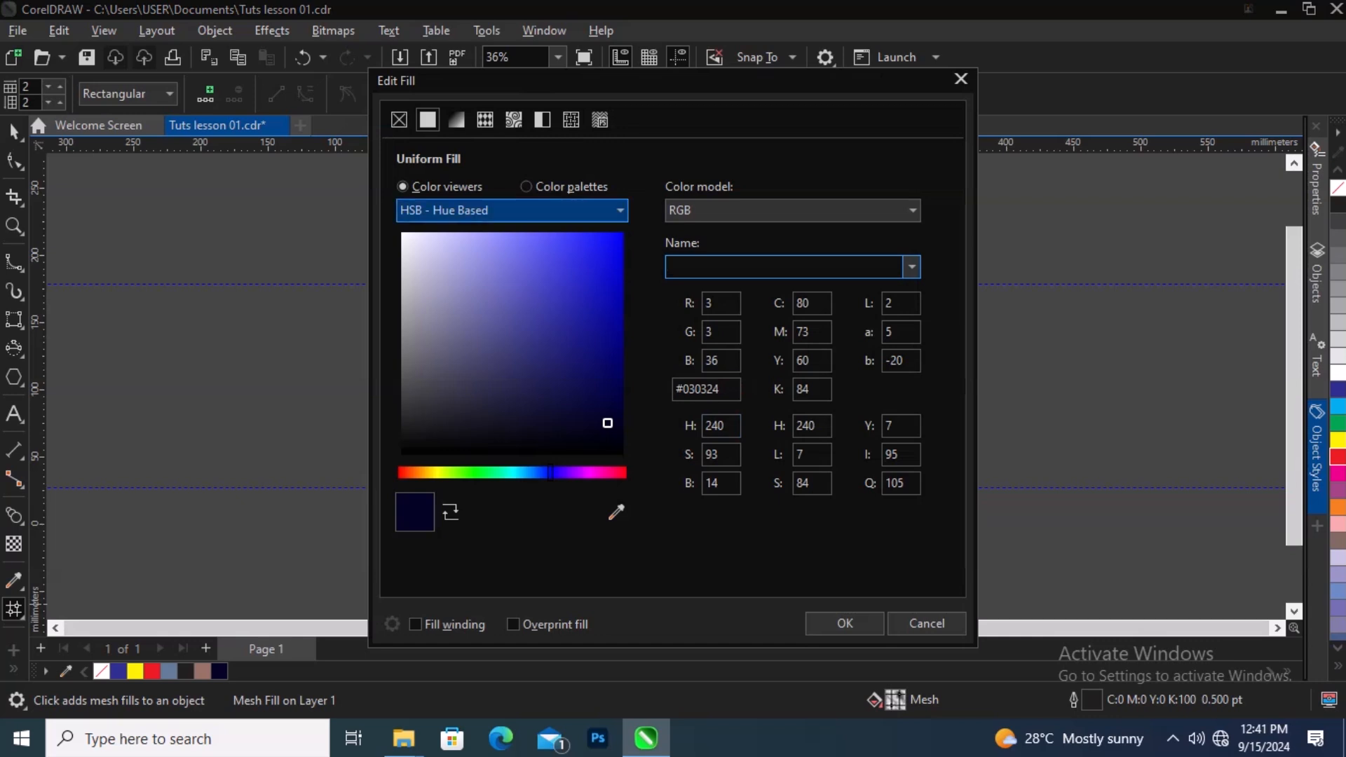
left_click(525, 186)
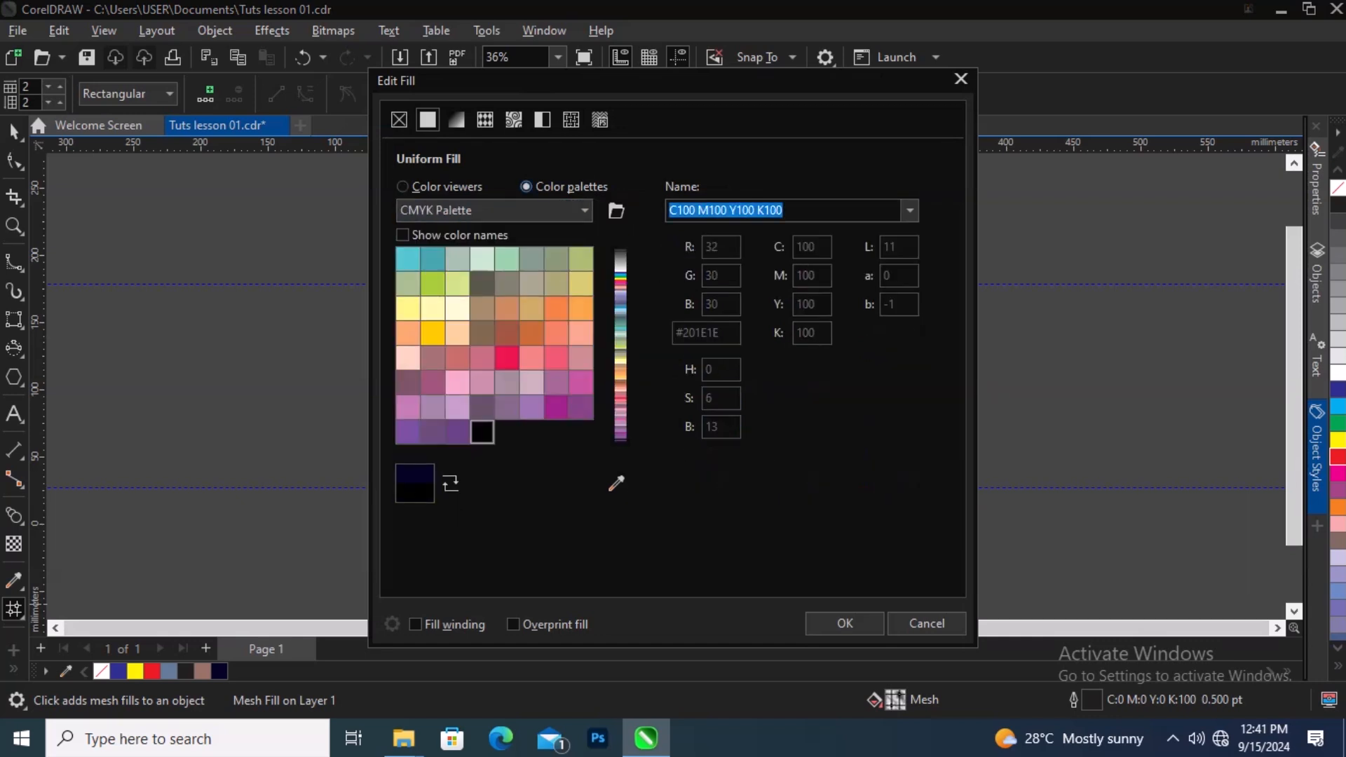
left_click(557, 358)
left_click(845, 624)
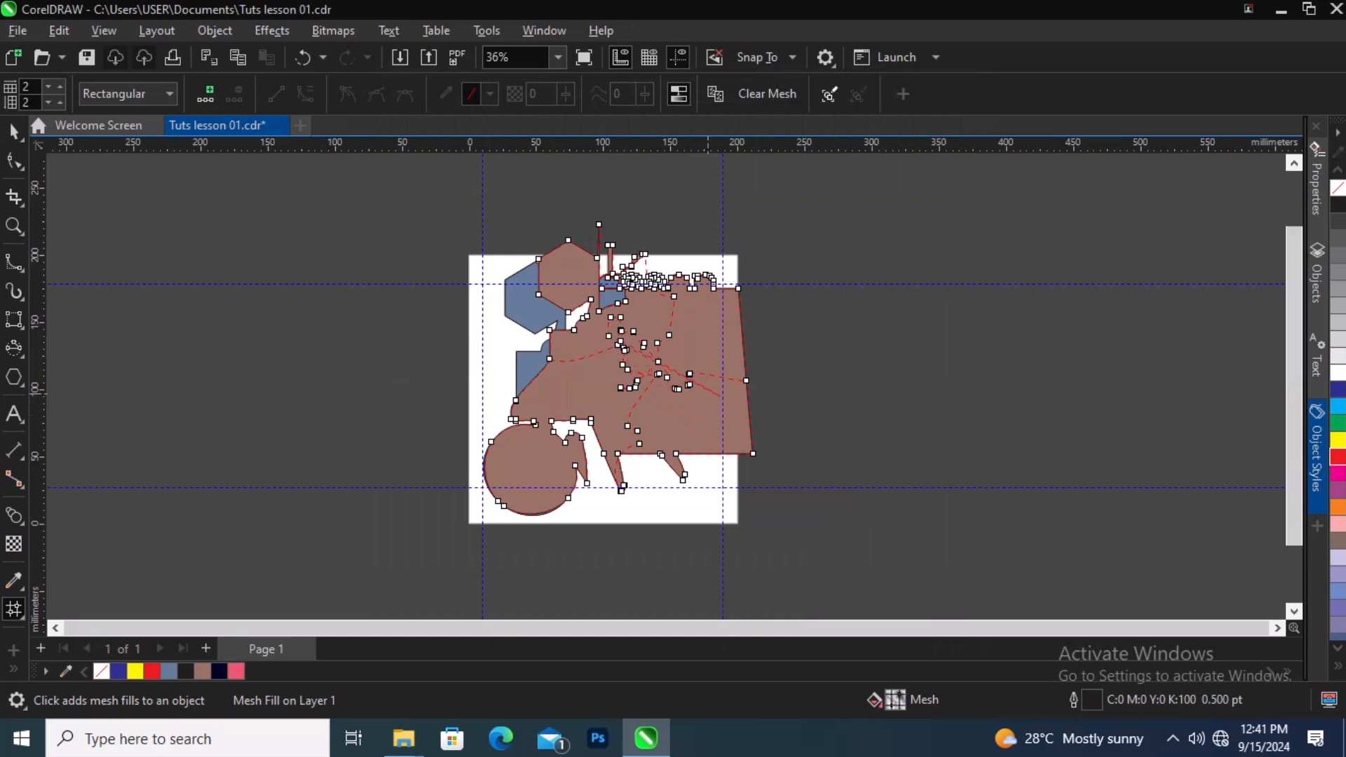
Step: Switch to the Pick tool and zoom and scroll around to inspect the mesh-filled drawing
left_click(620, 344)
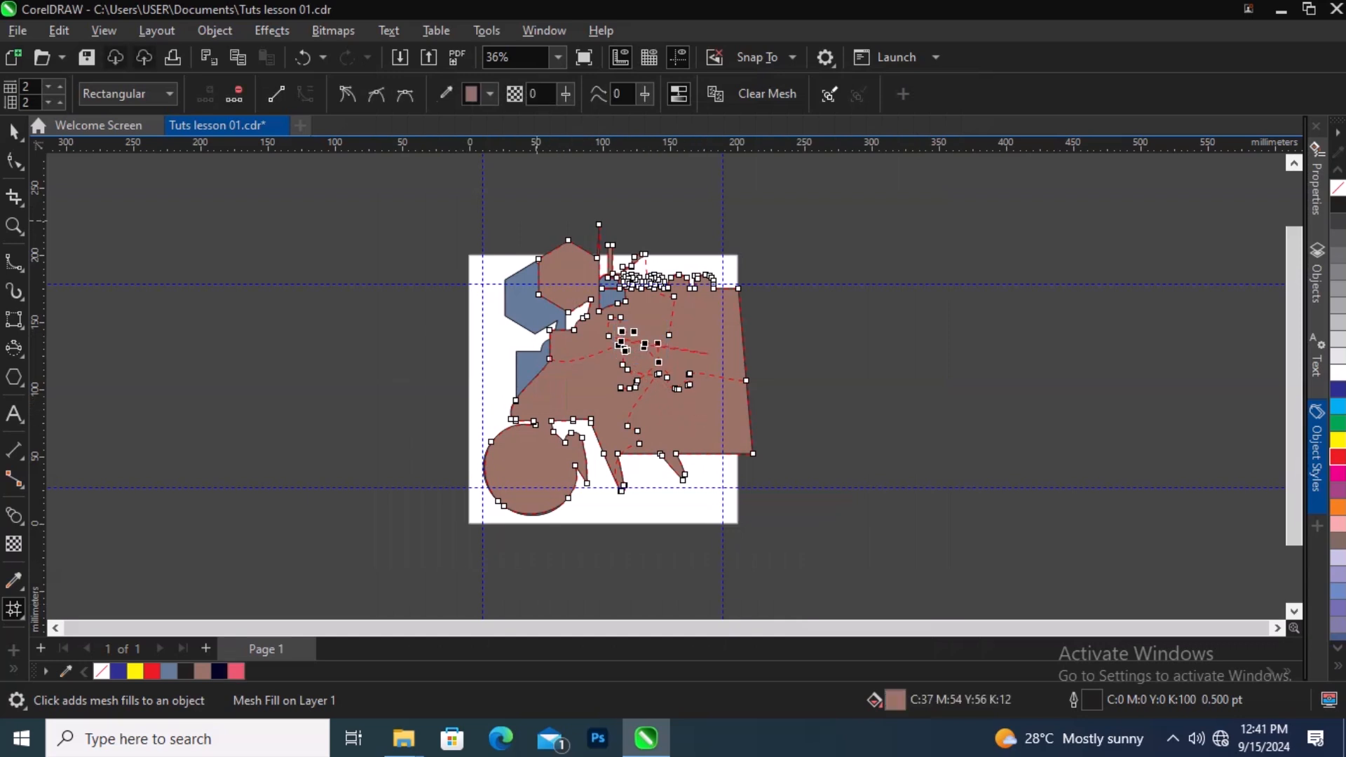
left_click(14, 131)
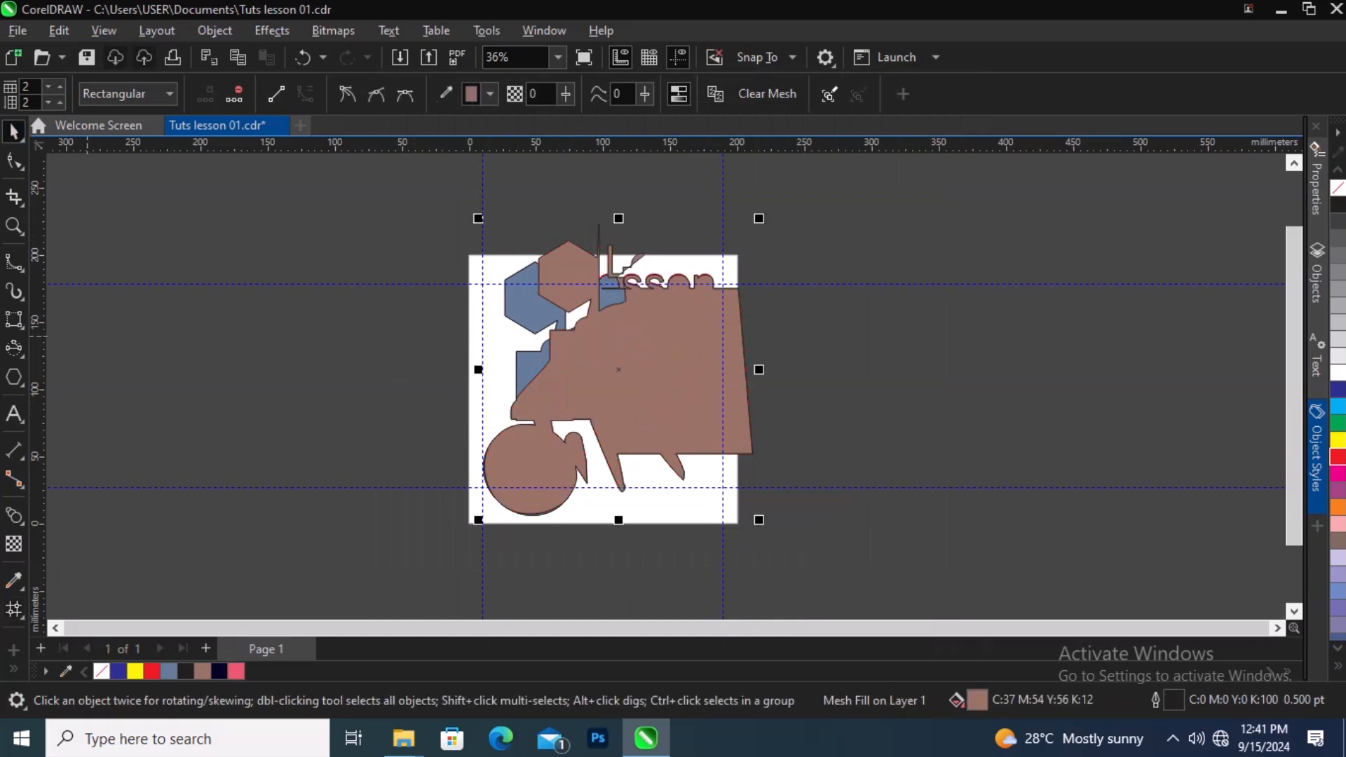
scroll(620, 369, "down", 4)
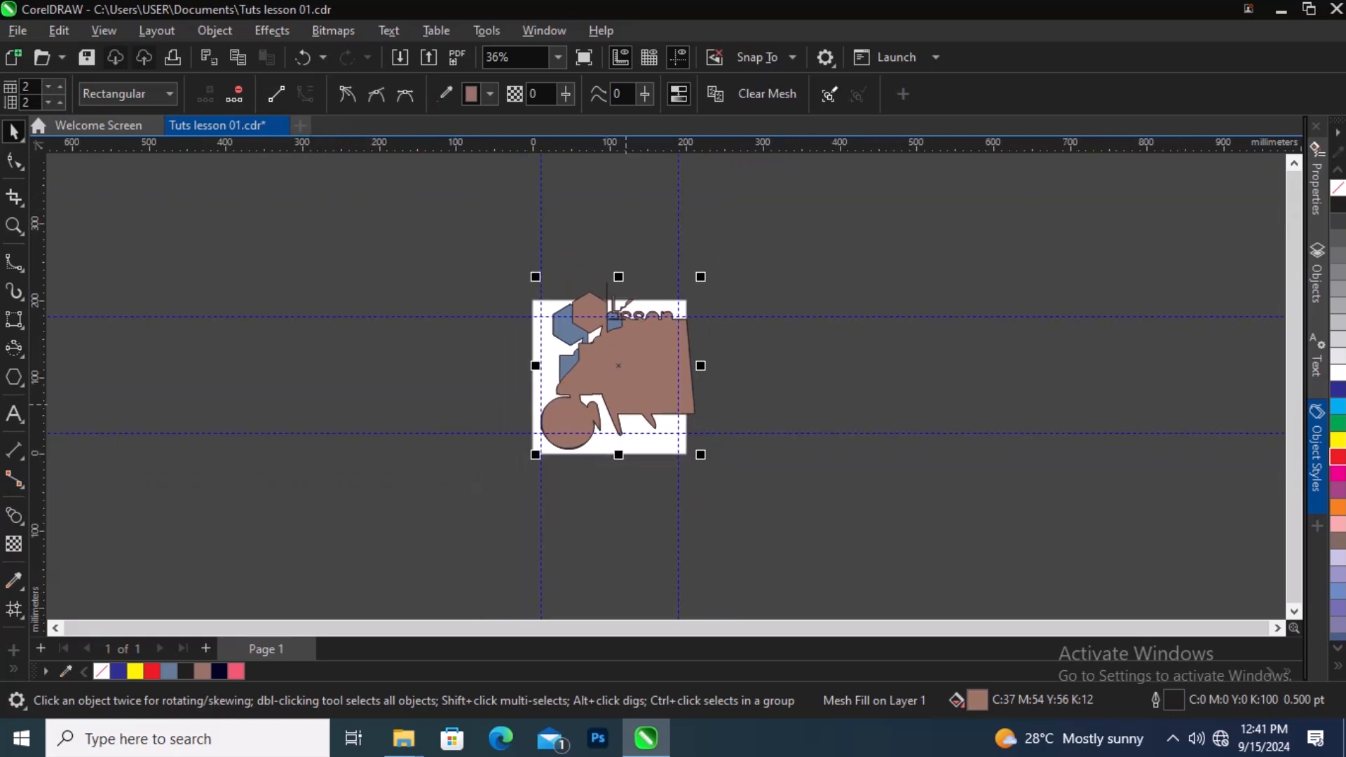
scroll(626, 404, "up", 3)
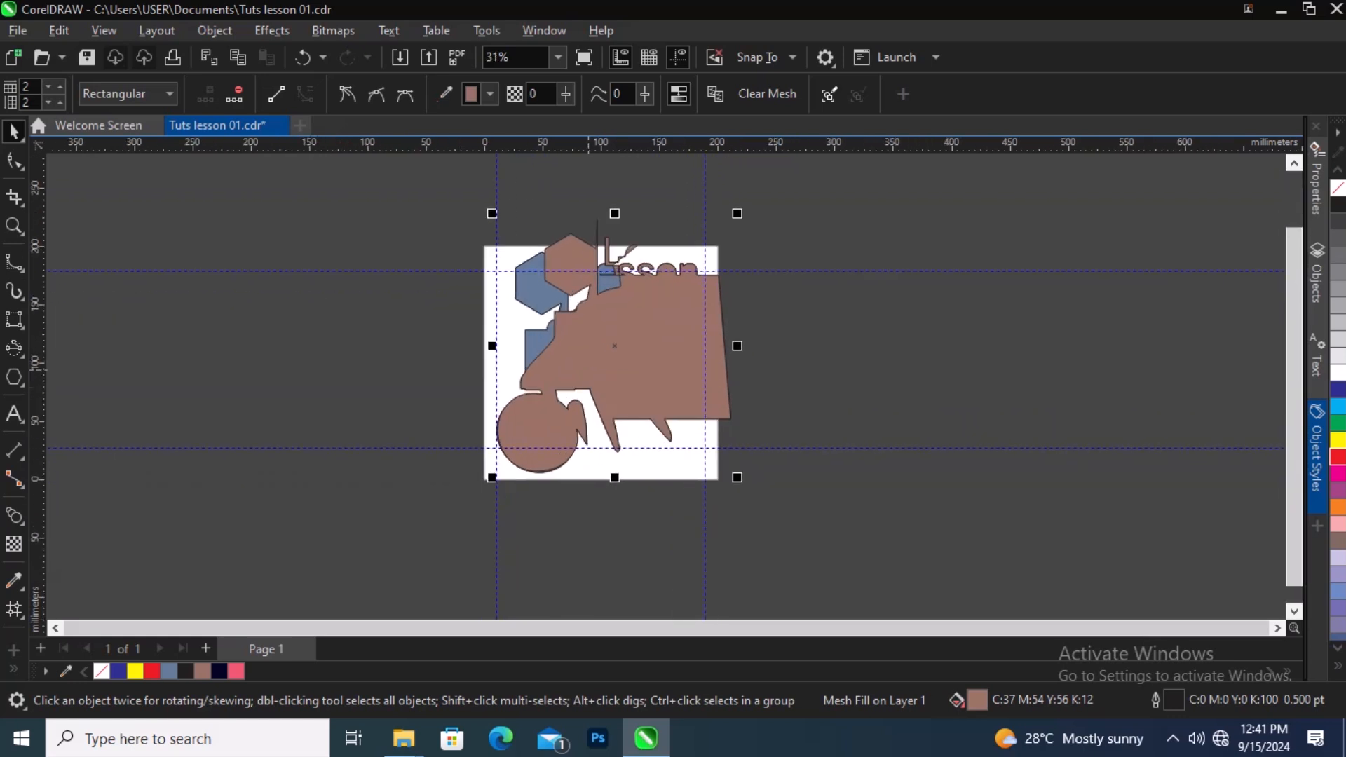
scroll(589, 389, "up", 1)
scroll(585, 344, "up", 1)
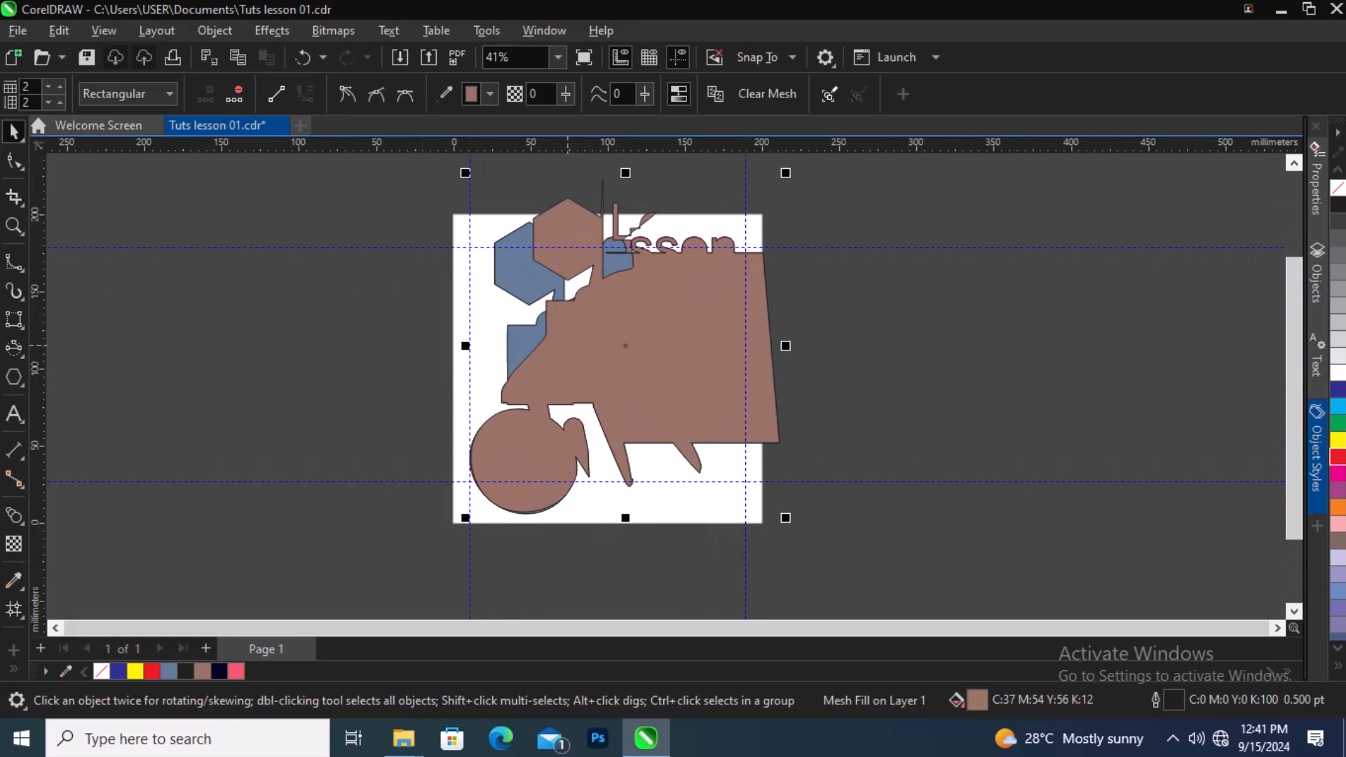
scroll(556, 351, "down", 1)
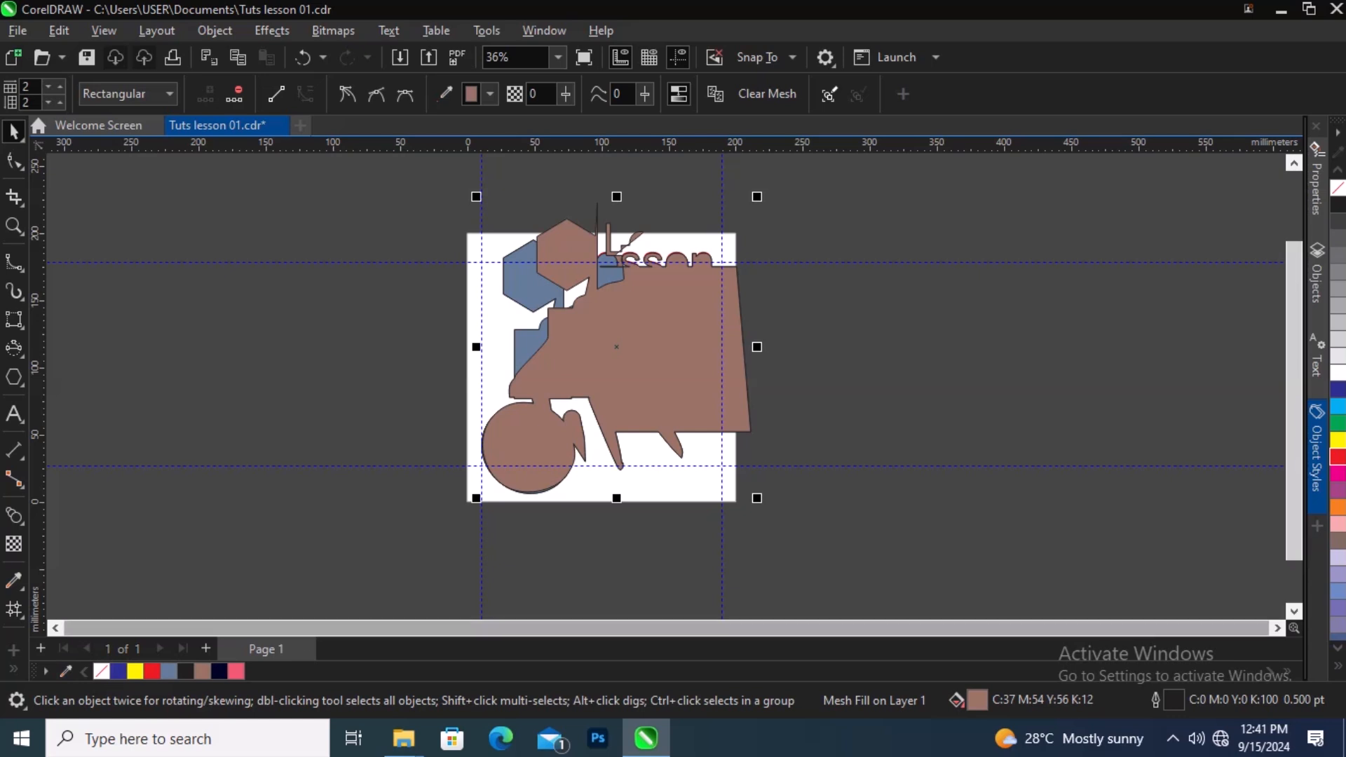
left_click(55, 628)
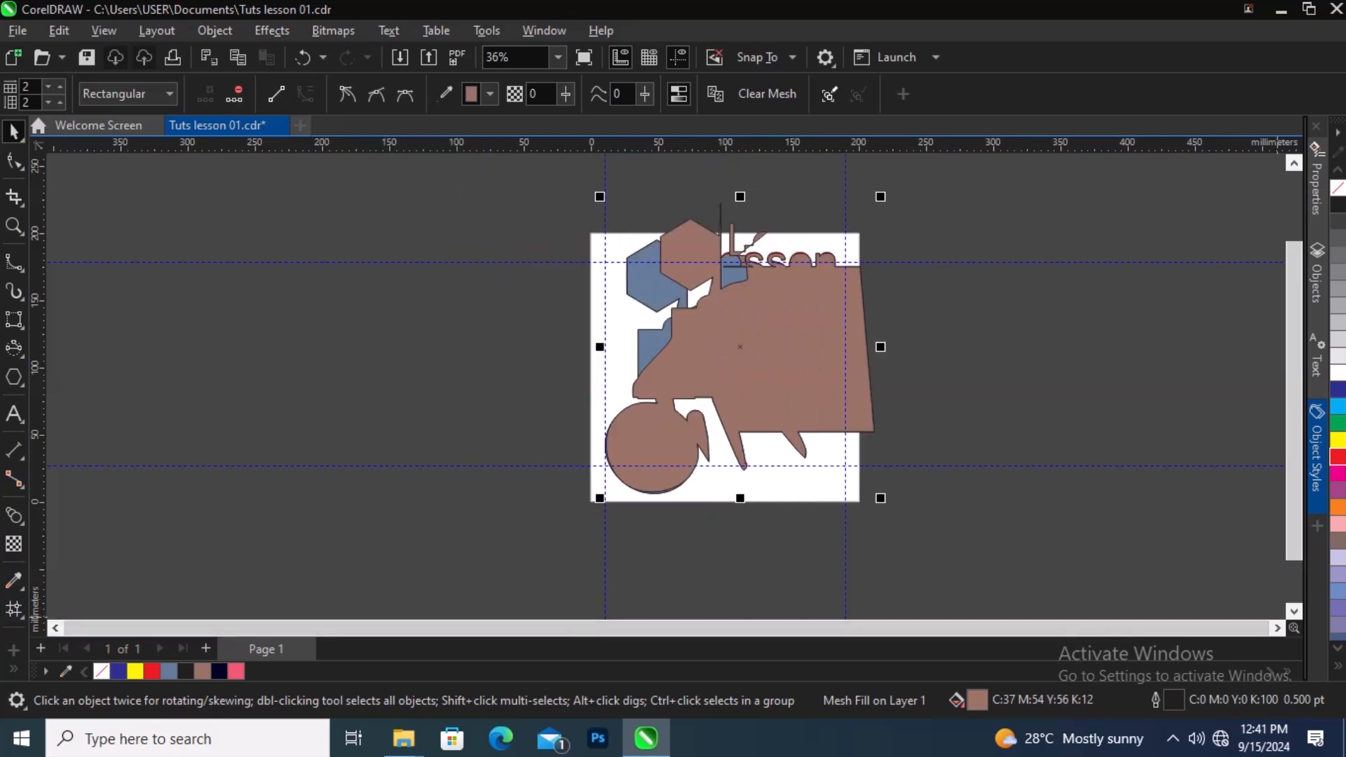
left_click(1277, 628)
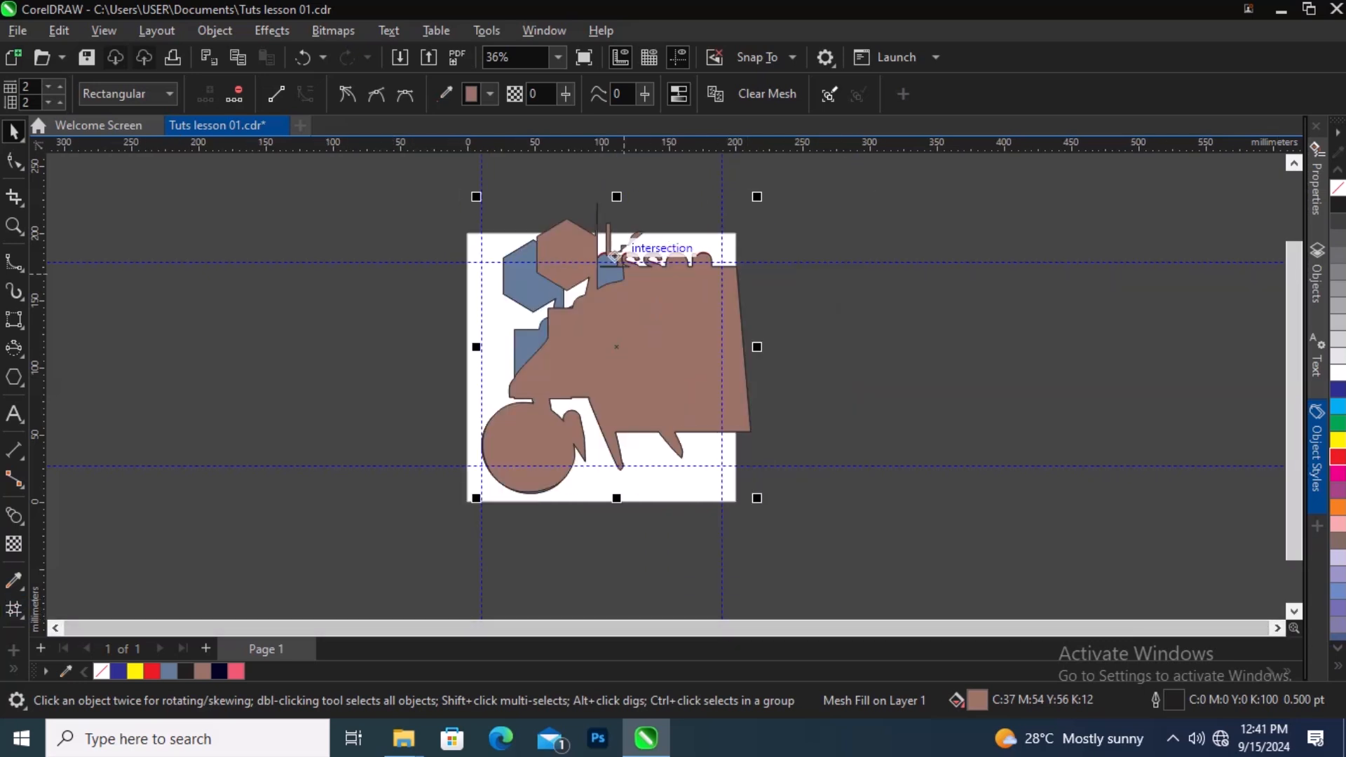
scroll(574, 326, "up", 2)
scroll(585, 386, "down", 3)
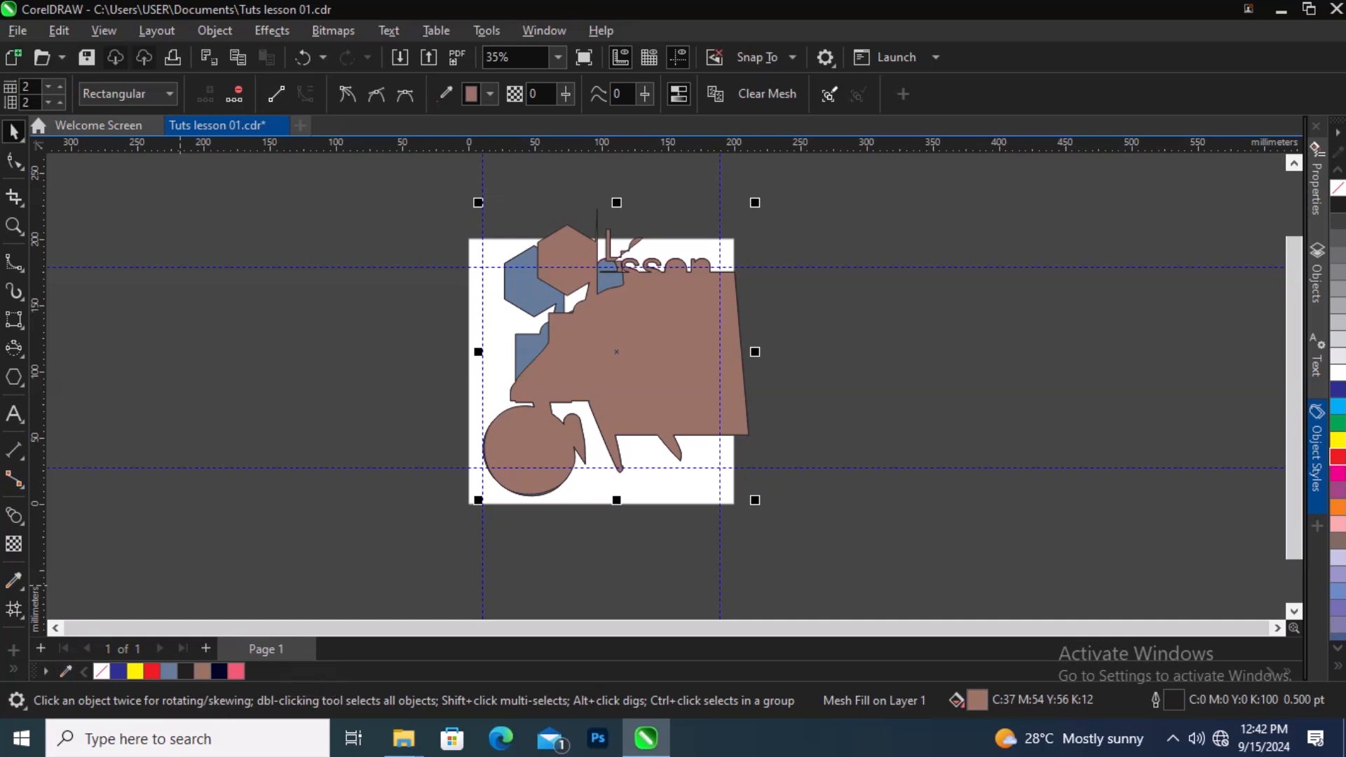
Step: Add a second page to the document and then delete Page 2
left_click(205, 649)
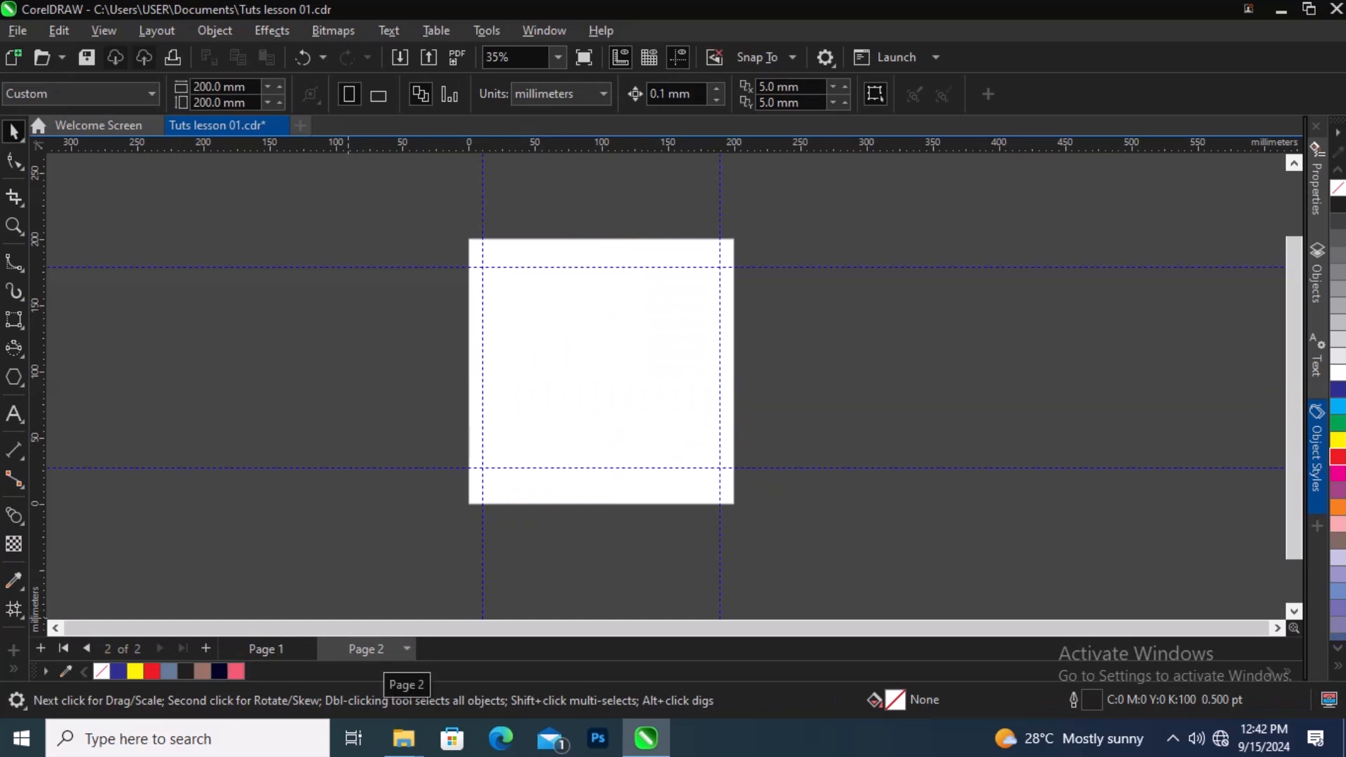
right_click(378, 653)
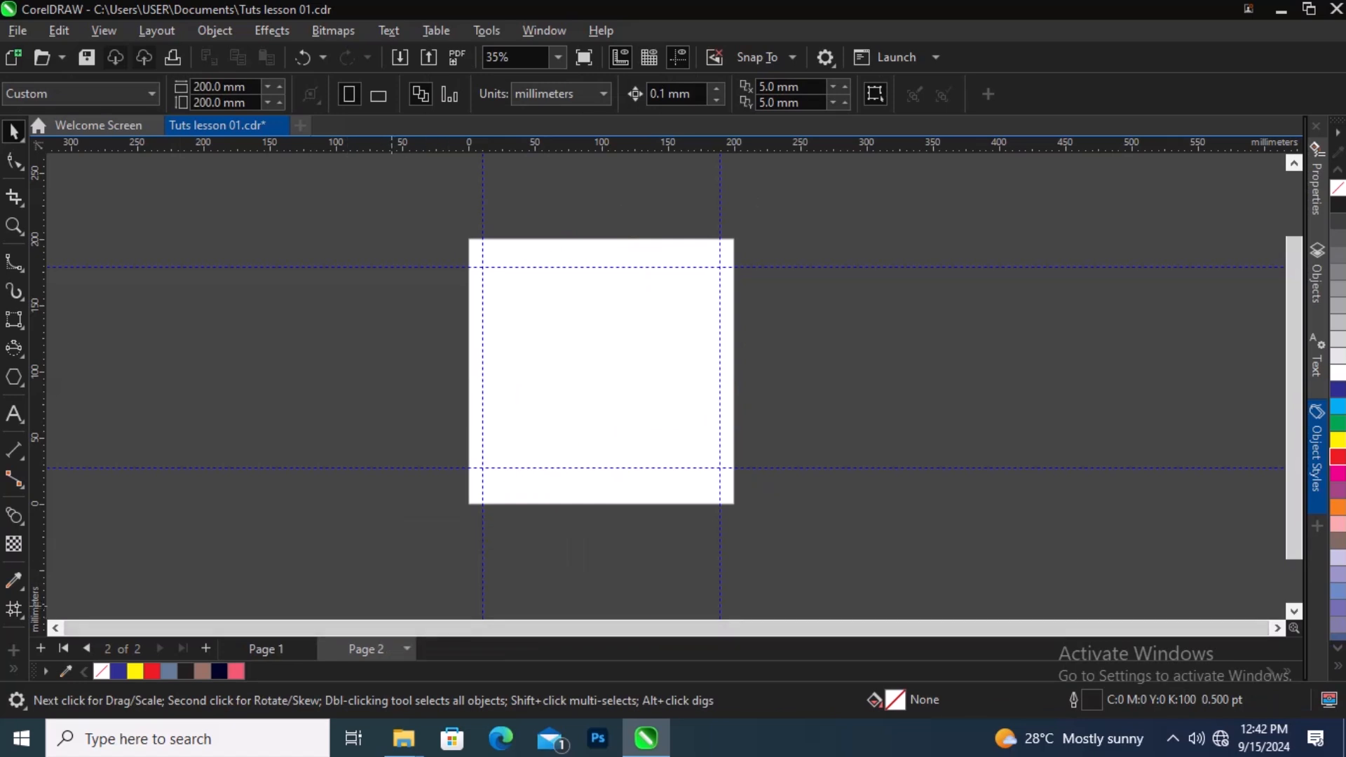
right_click(368, 649)
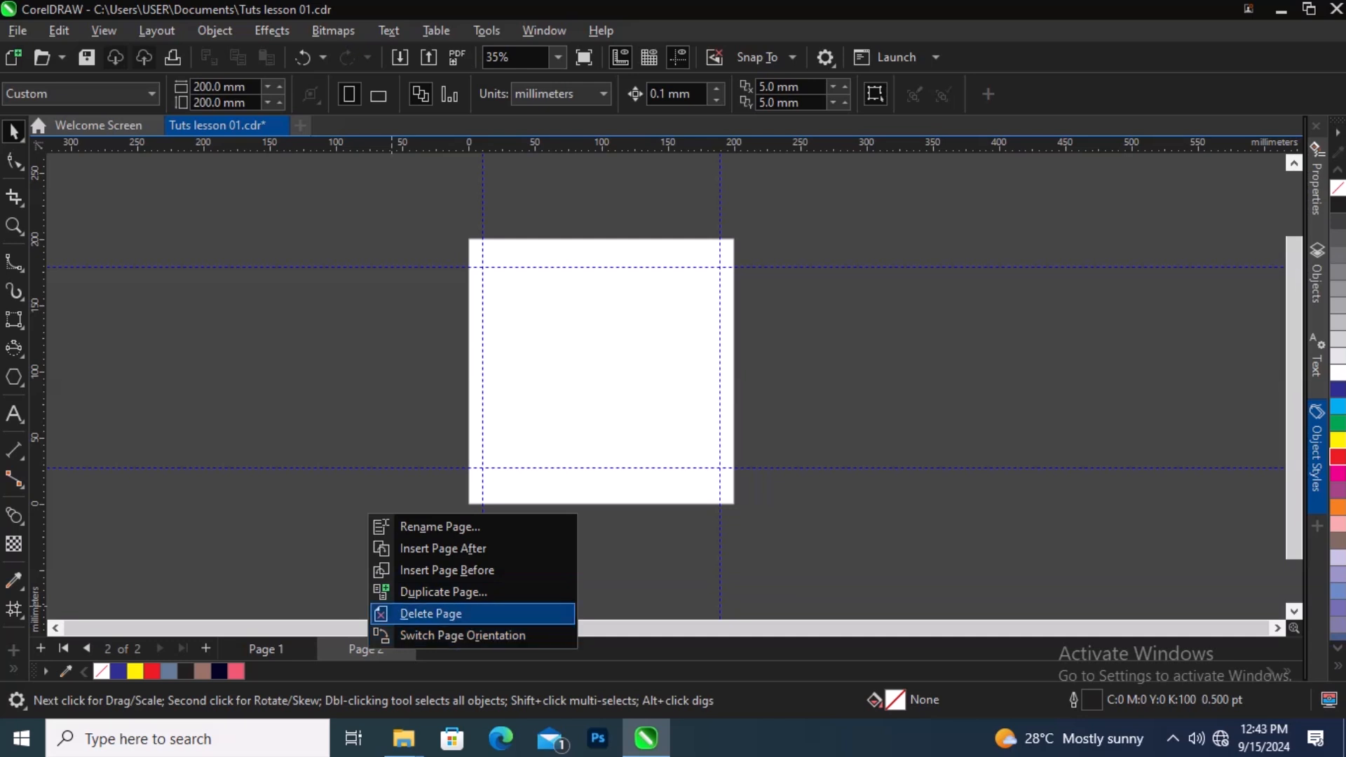
key("Return")
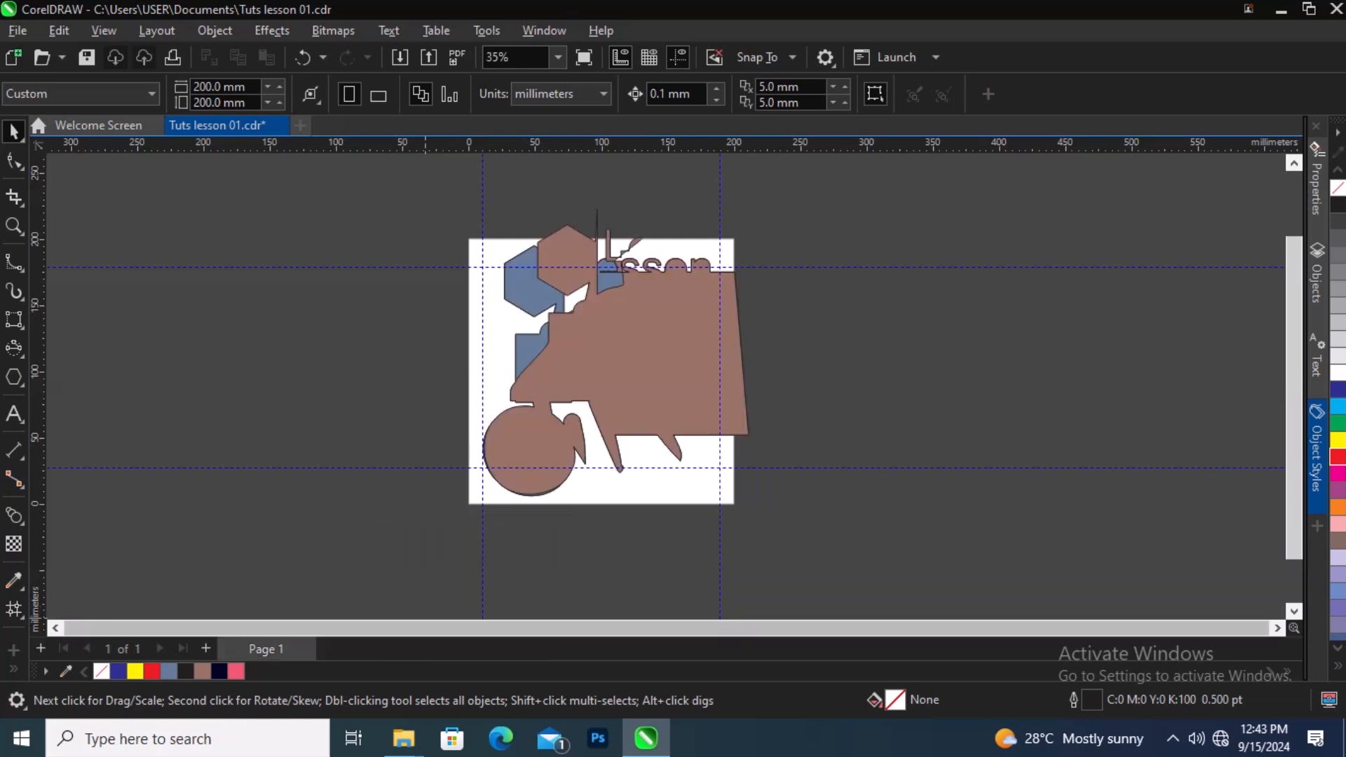